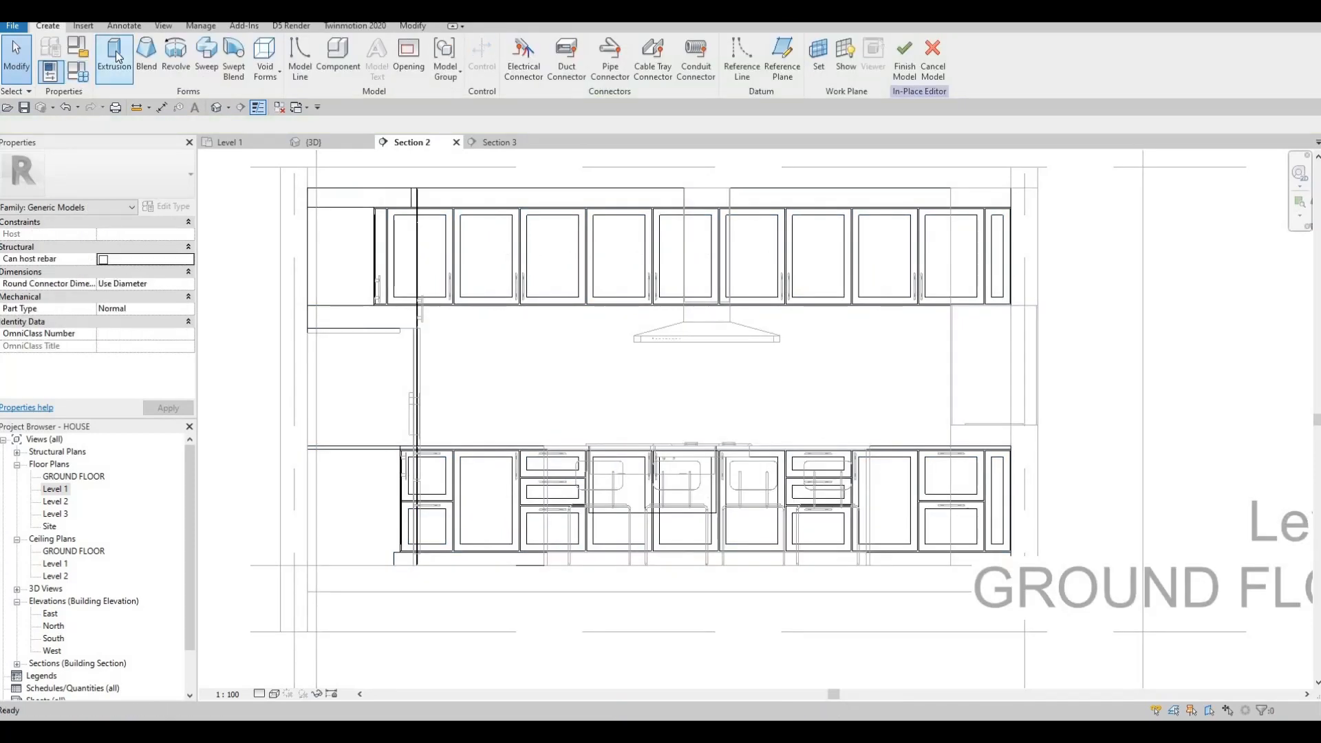
pyautogui.click(115, 55)
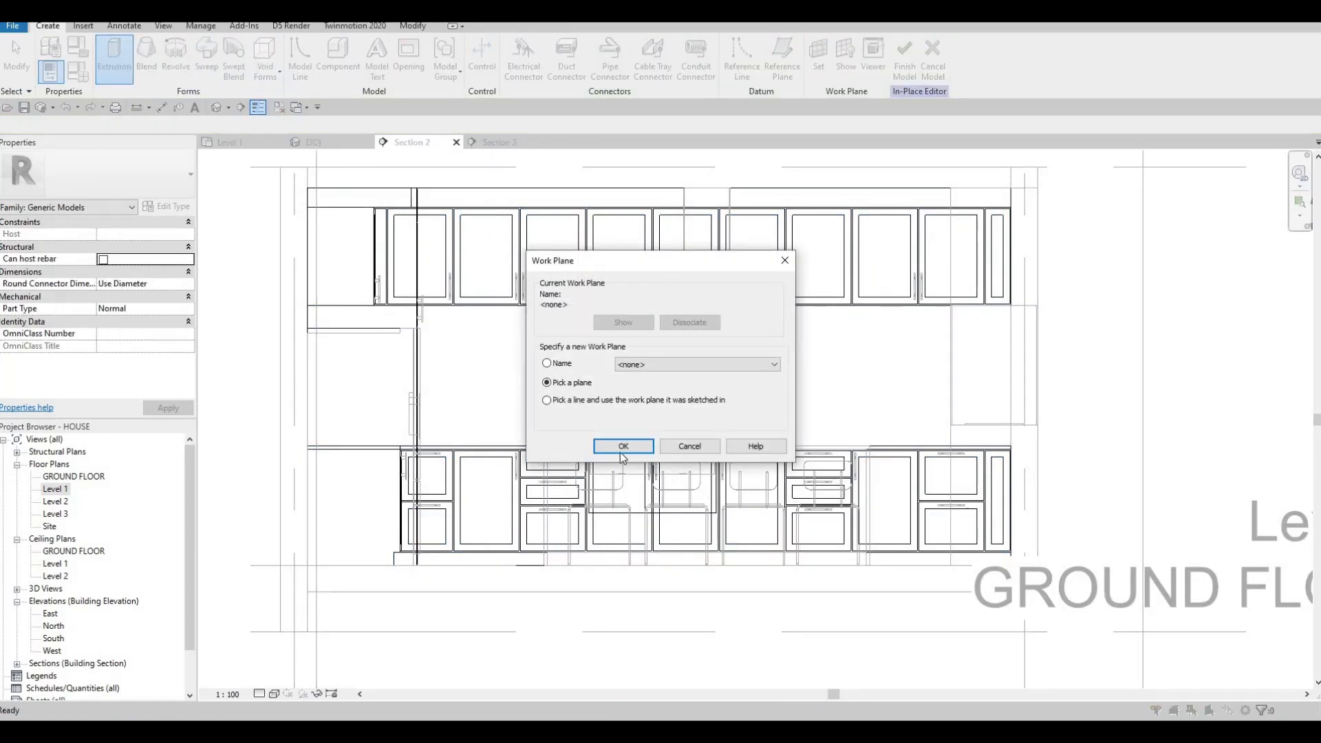
pyautogui.press('Return')
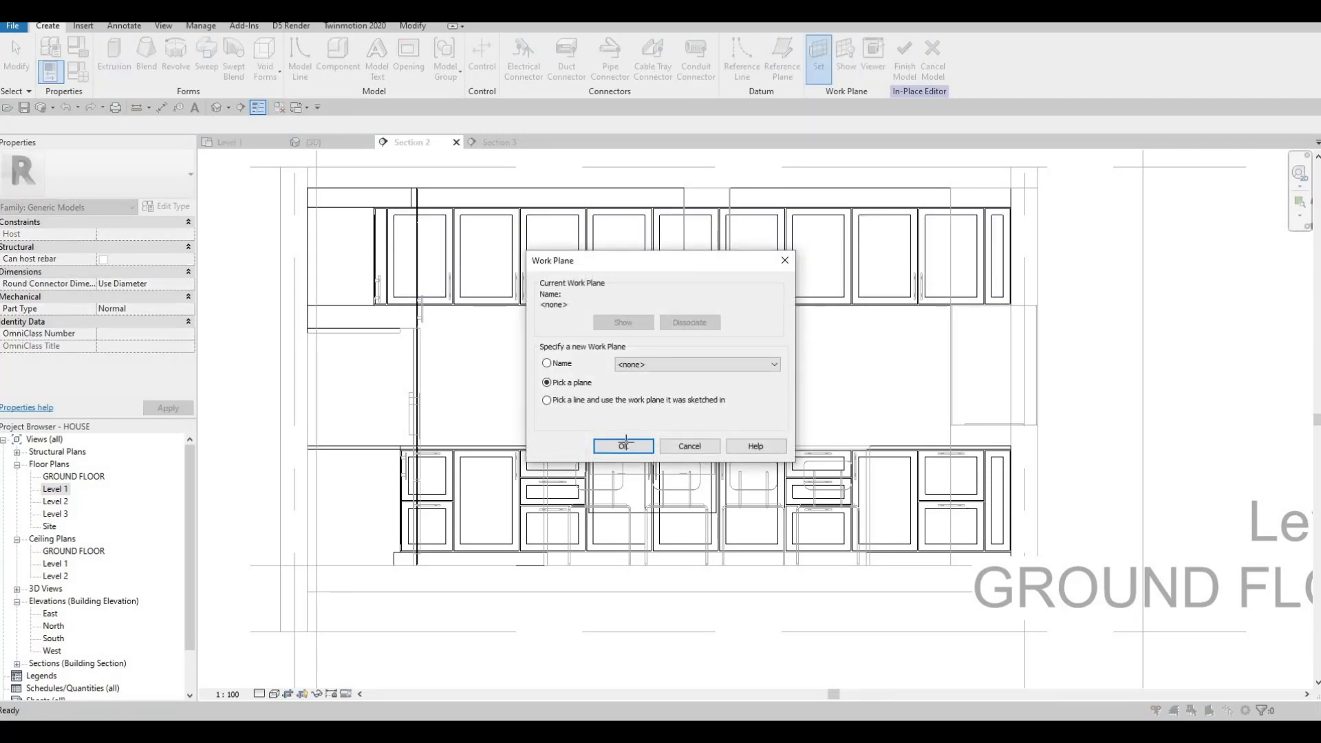
pyautogui.press('Return')
pyautogui.scroll(-2, 784, 276)
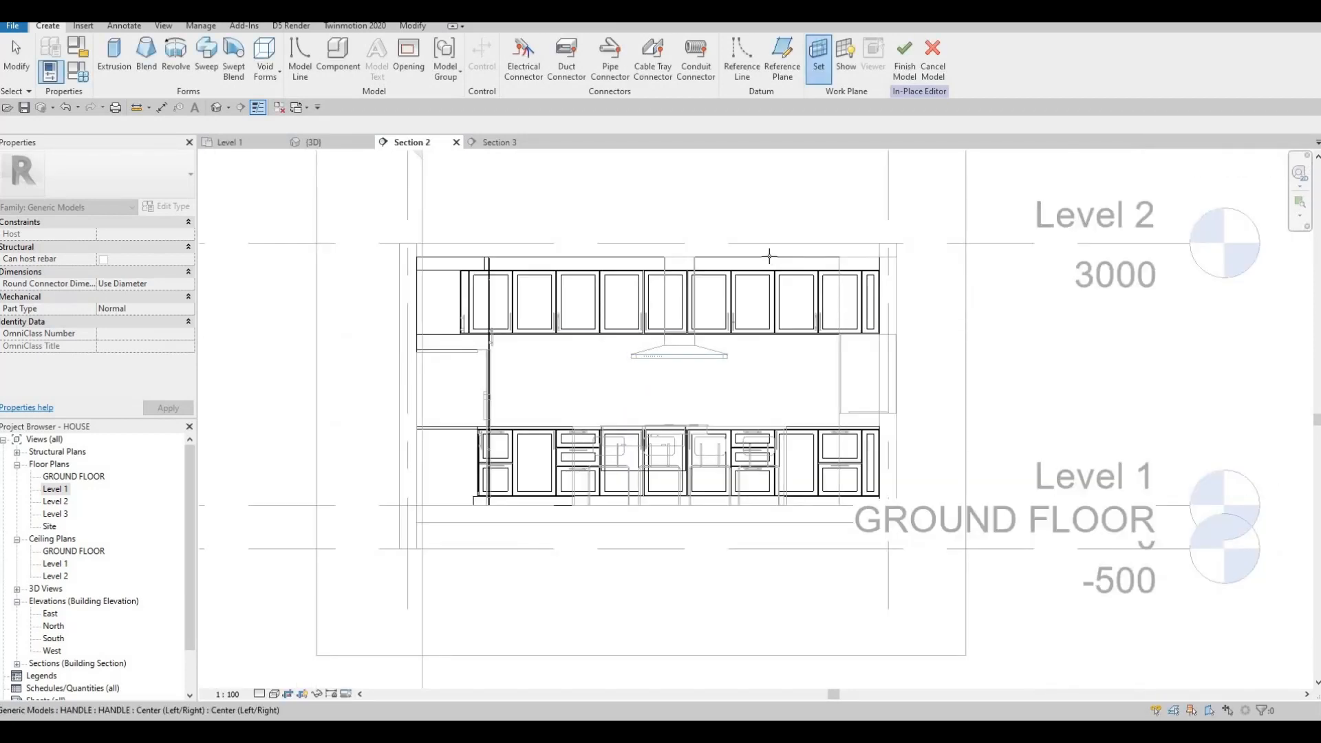
pyautogui.press('Tab')
pyautogui.press('Tab')
pyautogui.press('Tab')
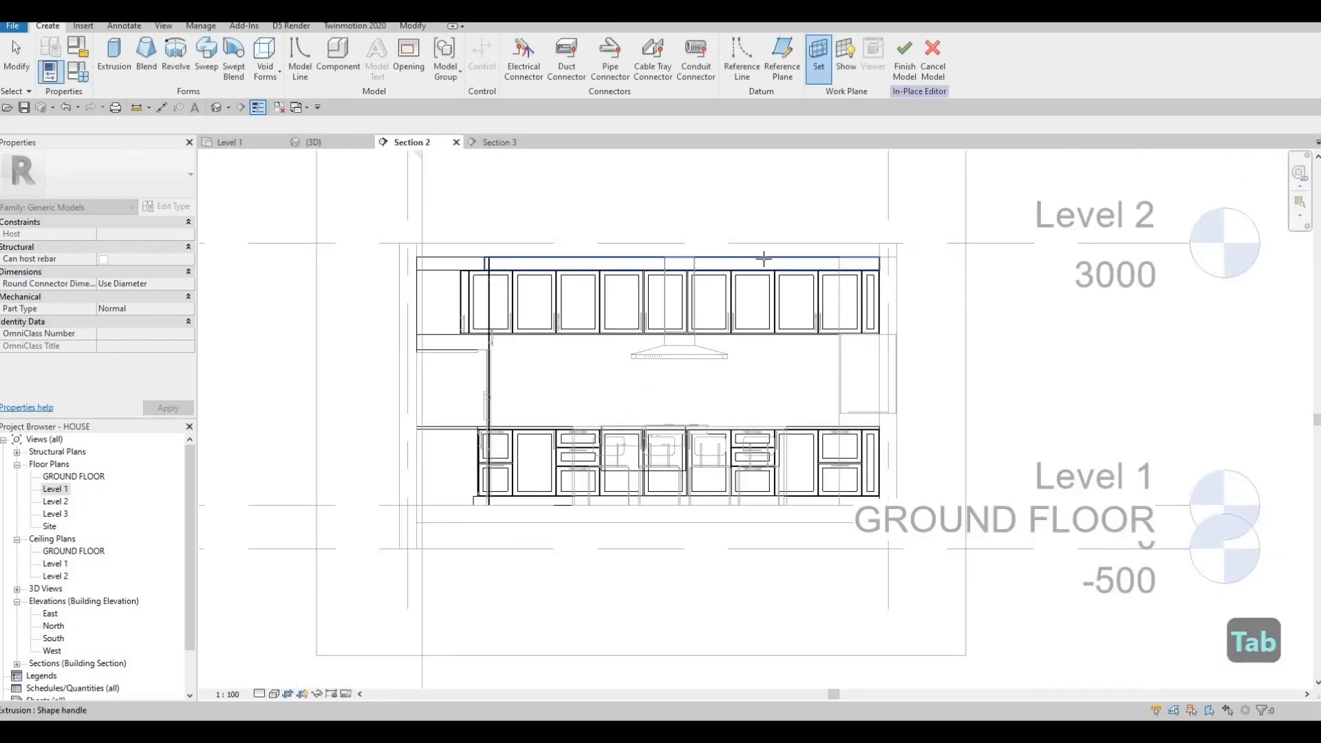
pyautogui.press('Tab')
pyautogui.press('Tab')
pyautogui.press('Tab')
pyautogui.press('Tab')
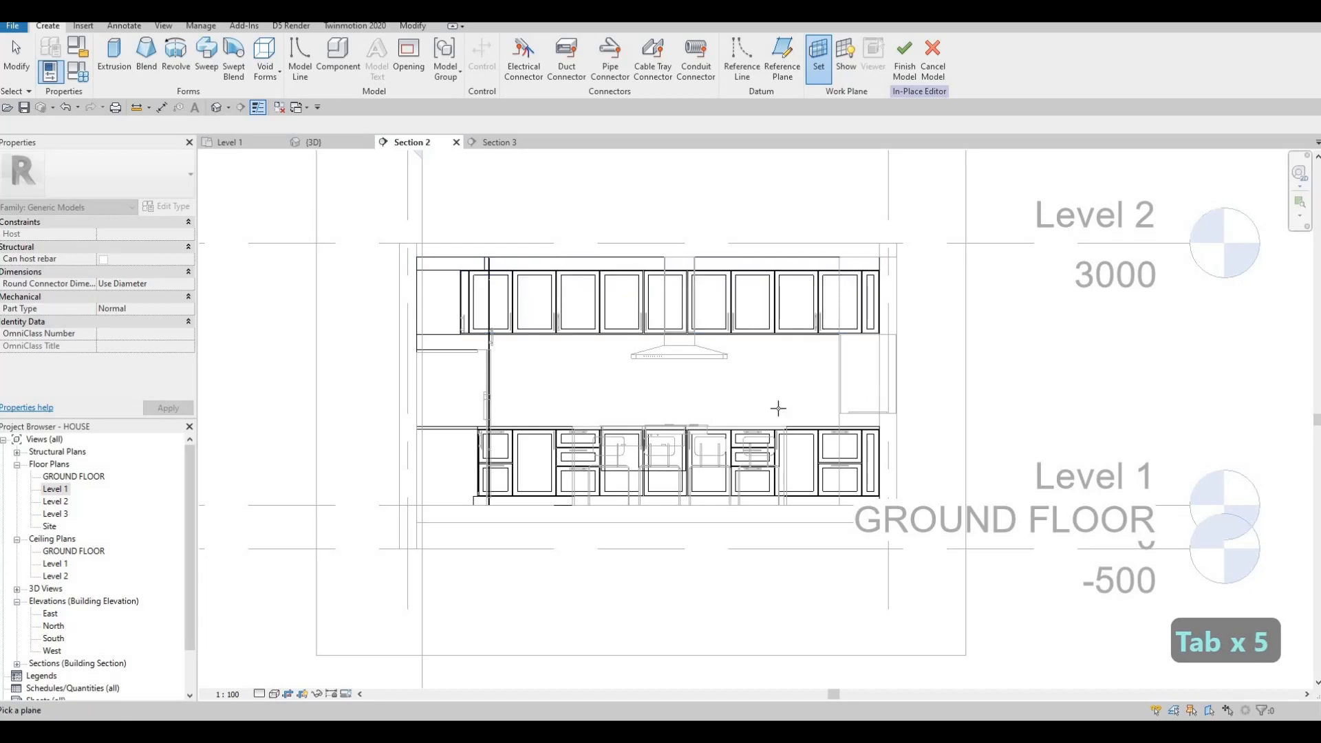
pyautogui.press('Tab')
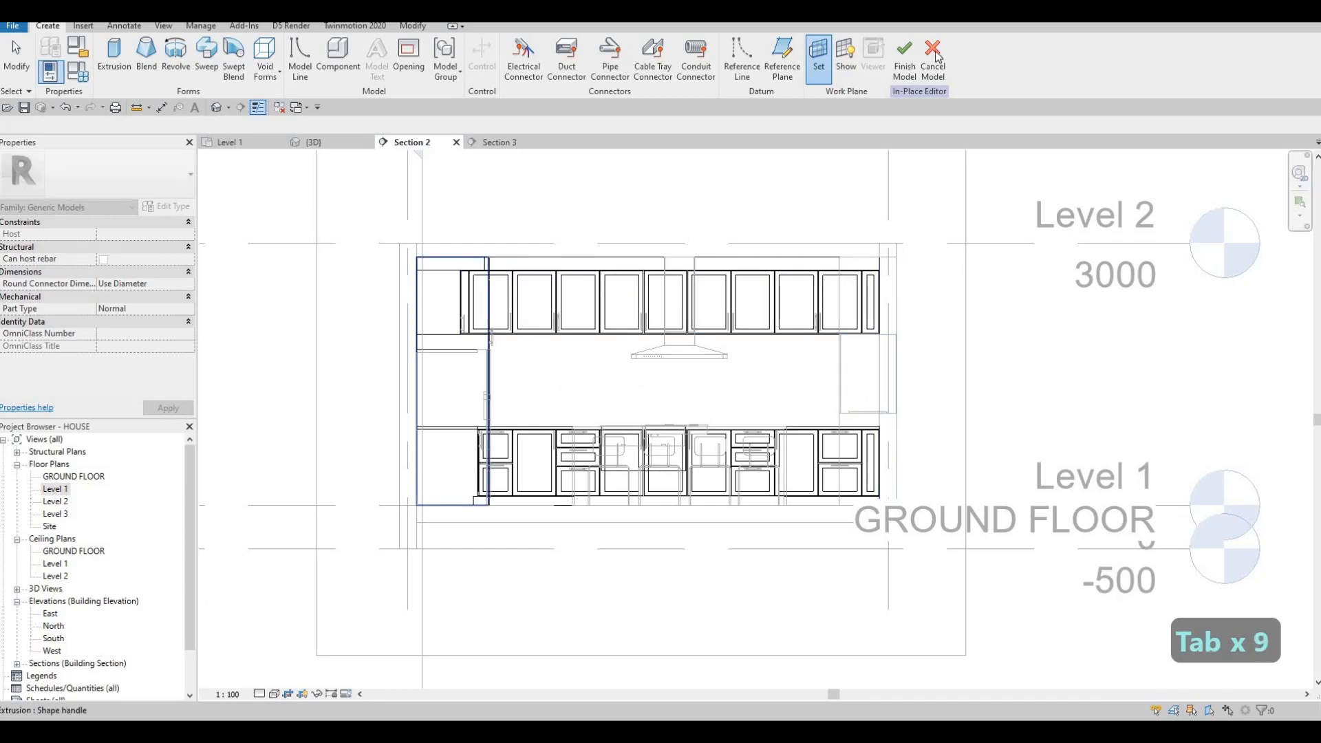
pyautogui.scroll(2, 626, 389)
pyautogui.press('Escape')
pyautogui.press('Escape')
pyautogui.click(933, 58)
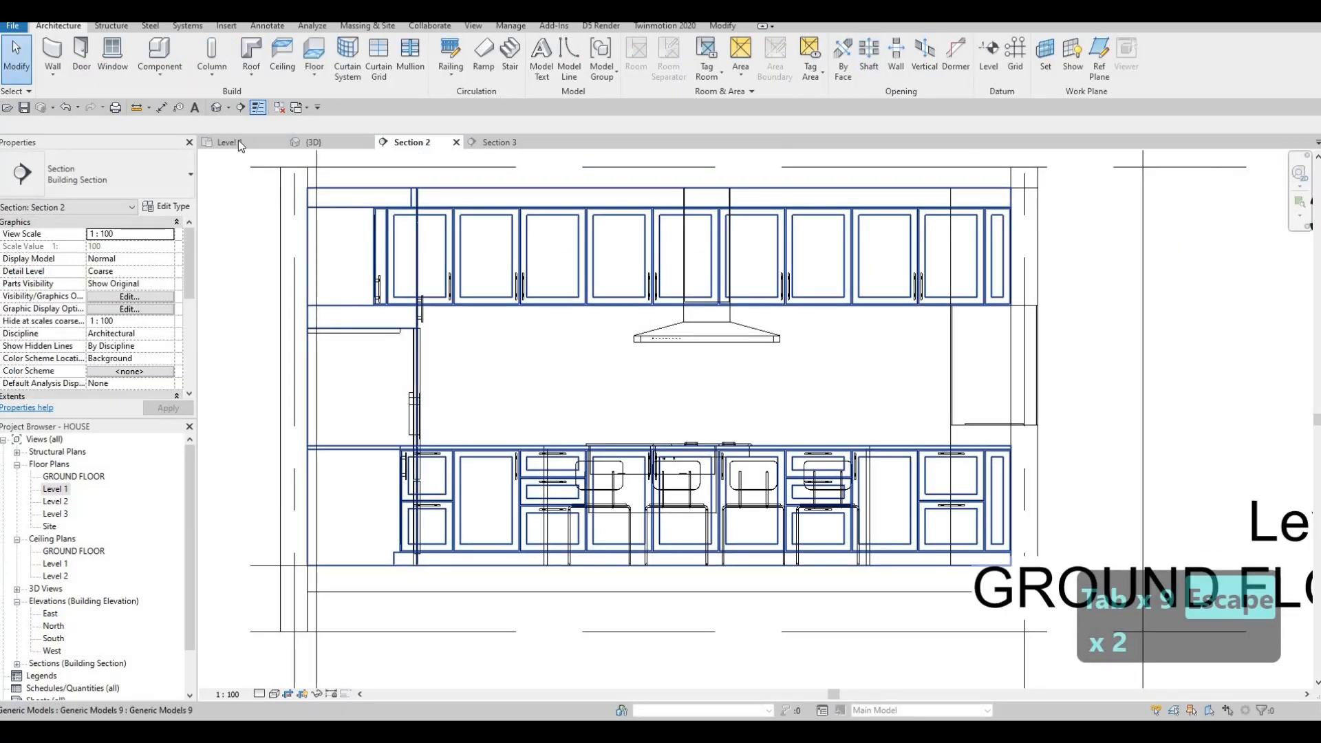
# In the Level 1 plan, extend the kitchen section's view depth past the exterior wall behind the sink.
pyautogui.click(238, 140)
pyautogui.scroll(-5, 530, 278)
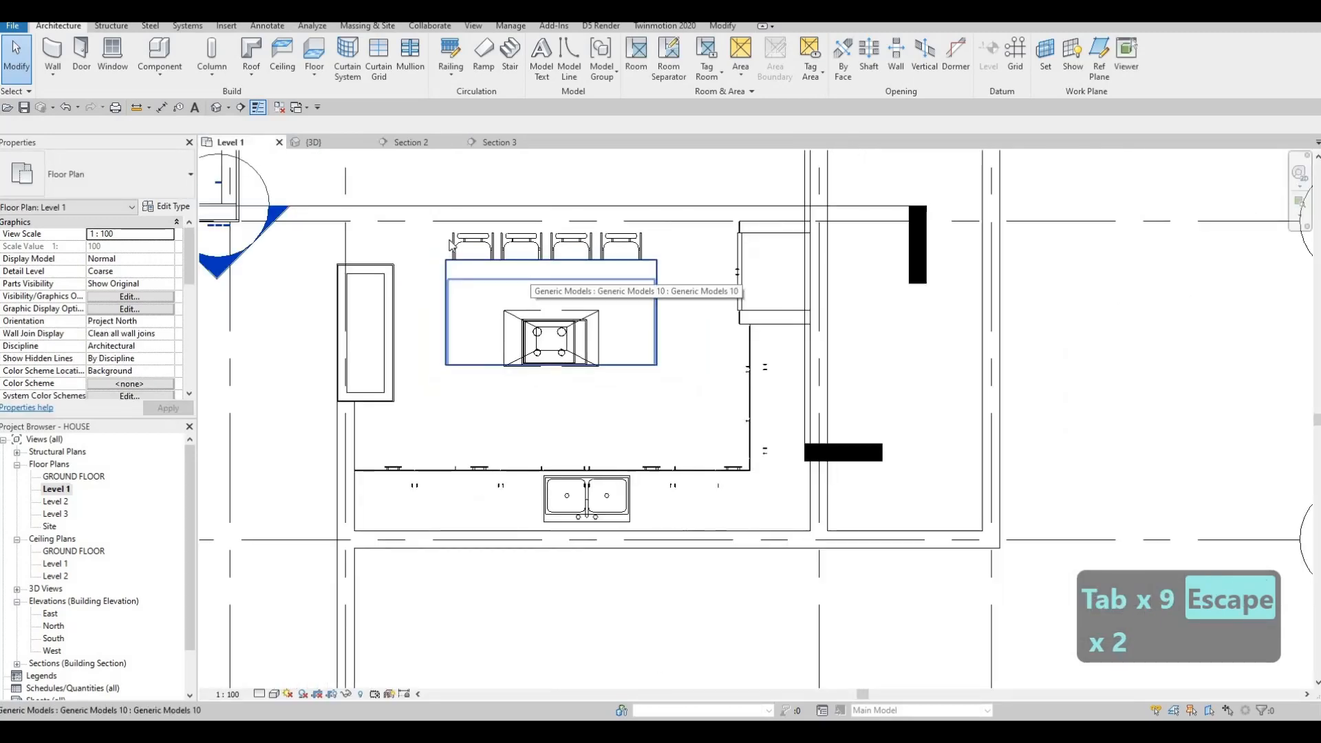
pyautogui.click(560, 387)
pyautogui.moveTo(561, 388); pyautogui.dragTo(563, 403)
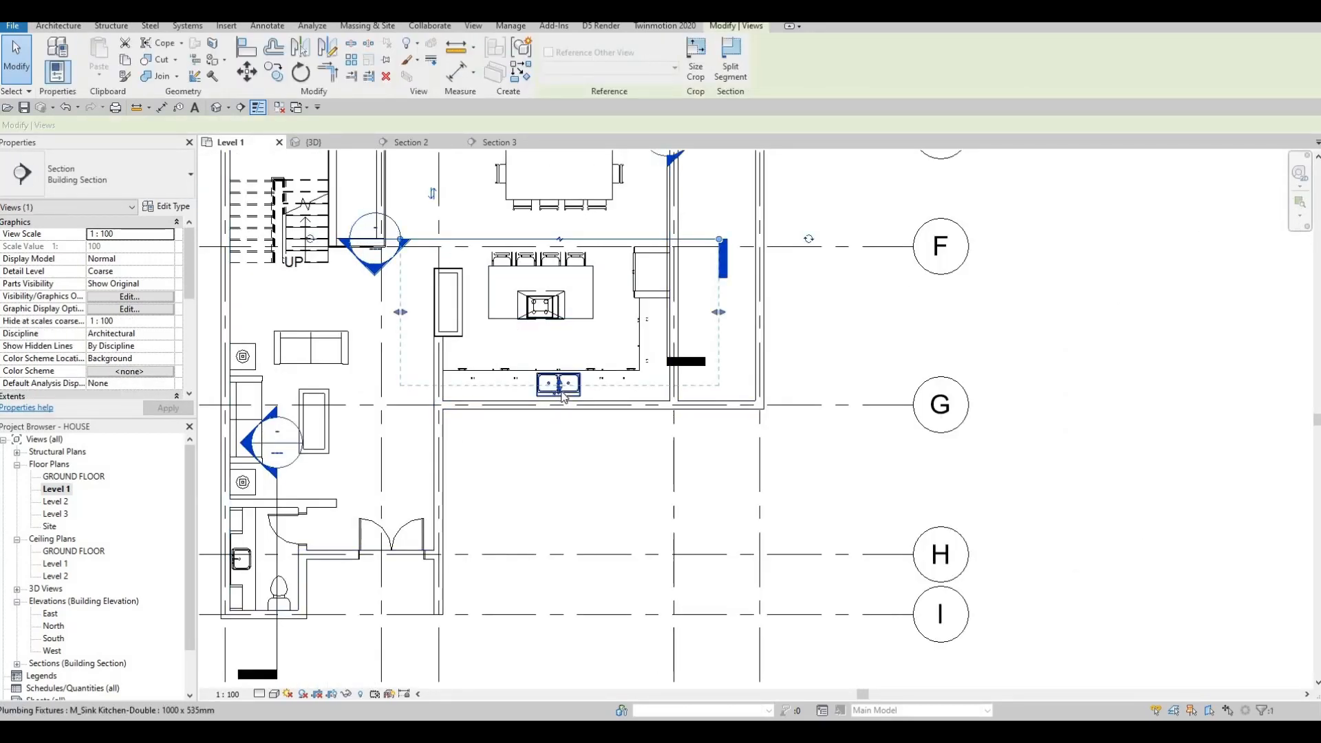
pyautogui.moveTo(563, 408)
pyautogui.mouseDown()
pyautogui.moveTo(564, 433)
pyautogui.moveTo(551, 426)
pyautogui.mouseUp()
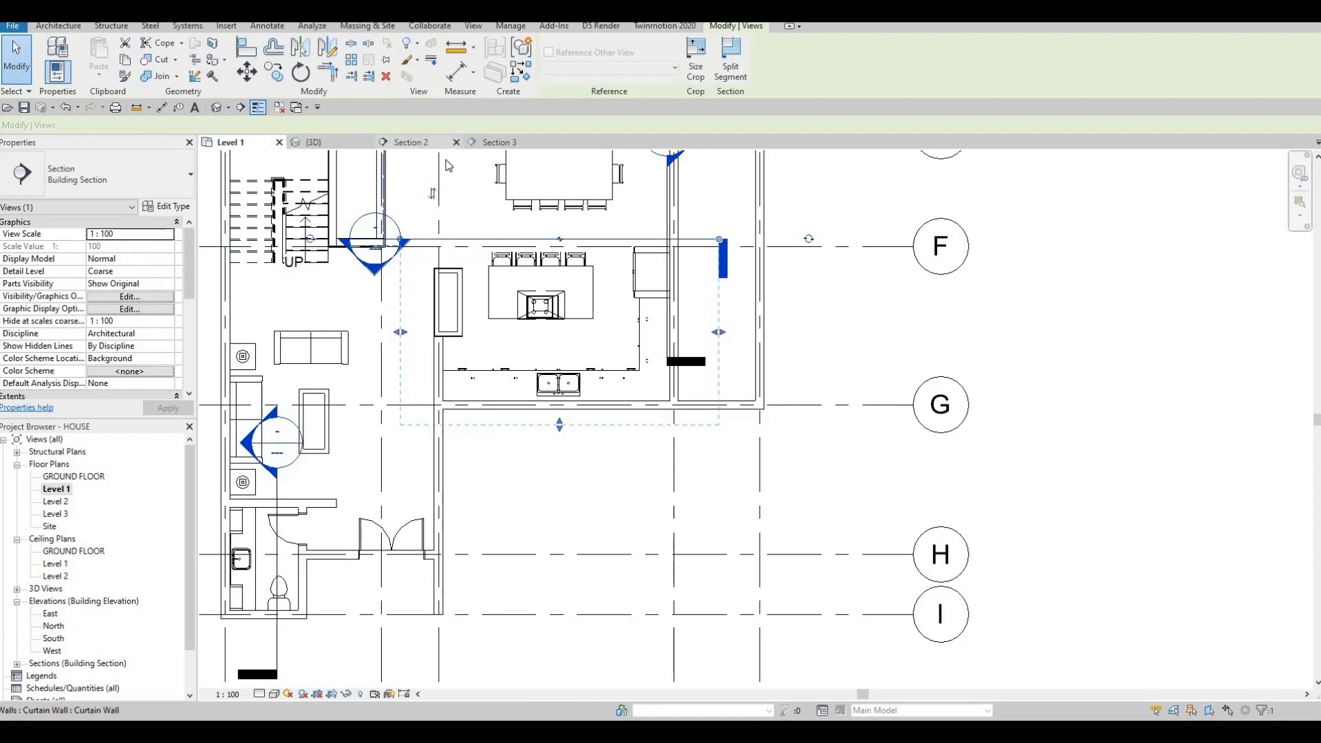
# Open the Section 2 view and start editing the kitchen cabinet model in place.
pyautogui.click(412, 142)
pyautogui.scroll(-1, 485, 257)
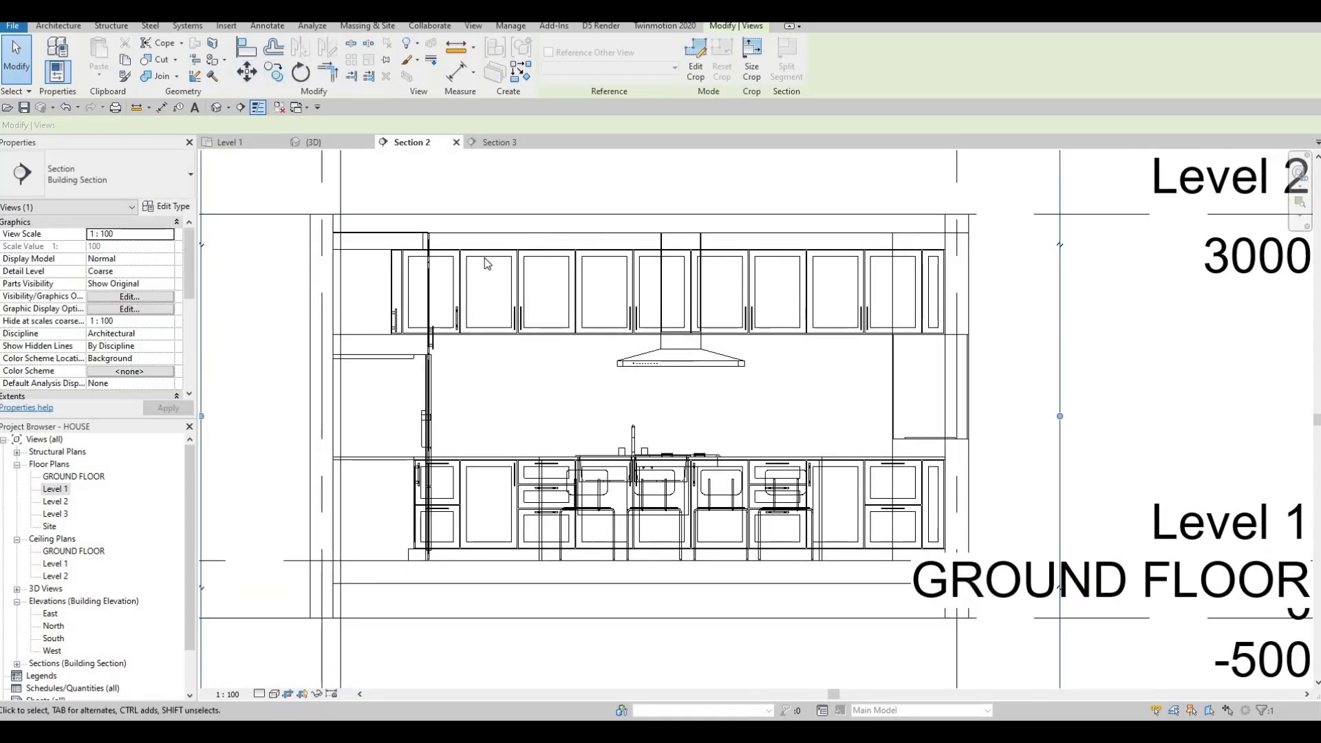
pyautogui.click(484, 258)
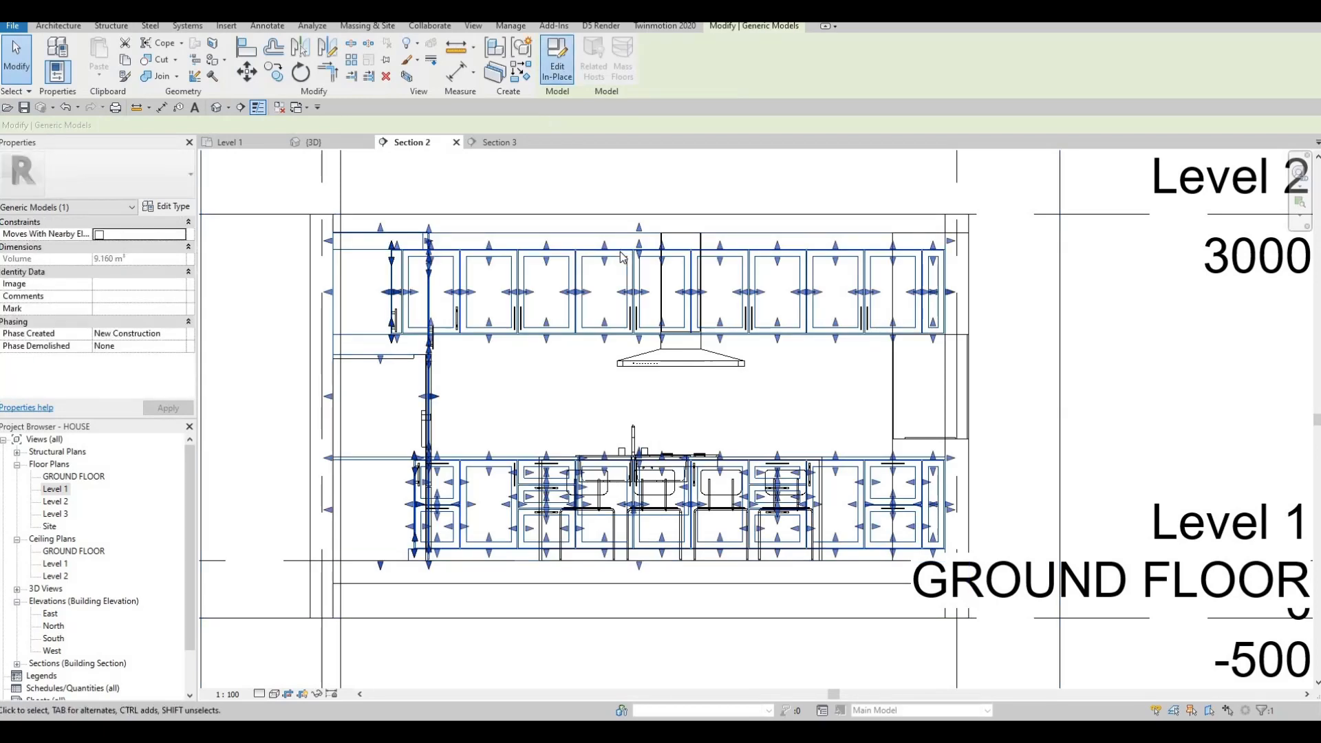
pyautogui.doubleClick(622, 257)
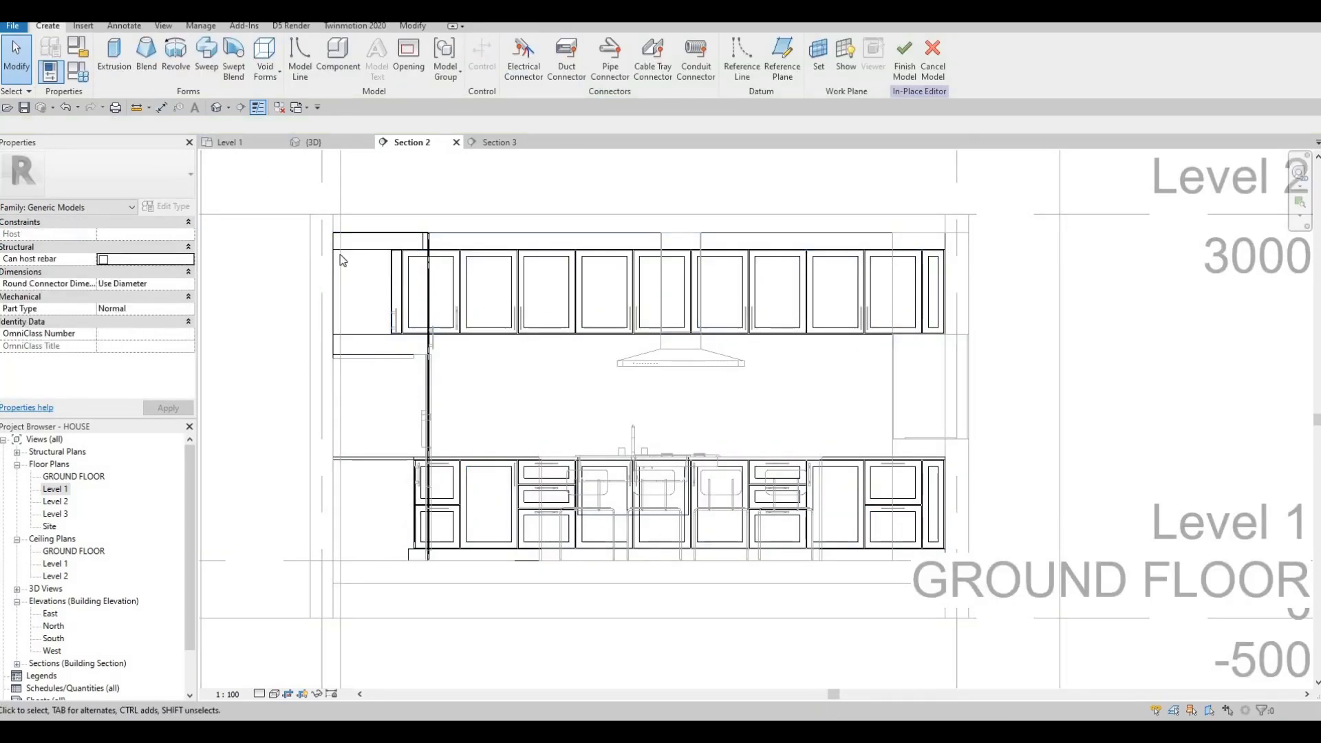
# Start an extrusion using the face of the exterior wall behind the cabinets as its work plane.
pyautogui.click(115, 58)
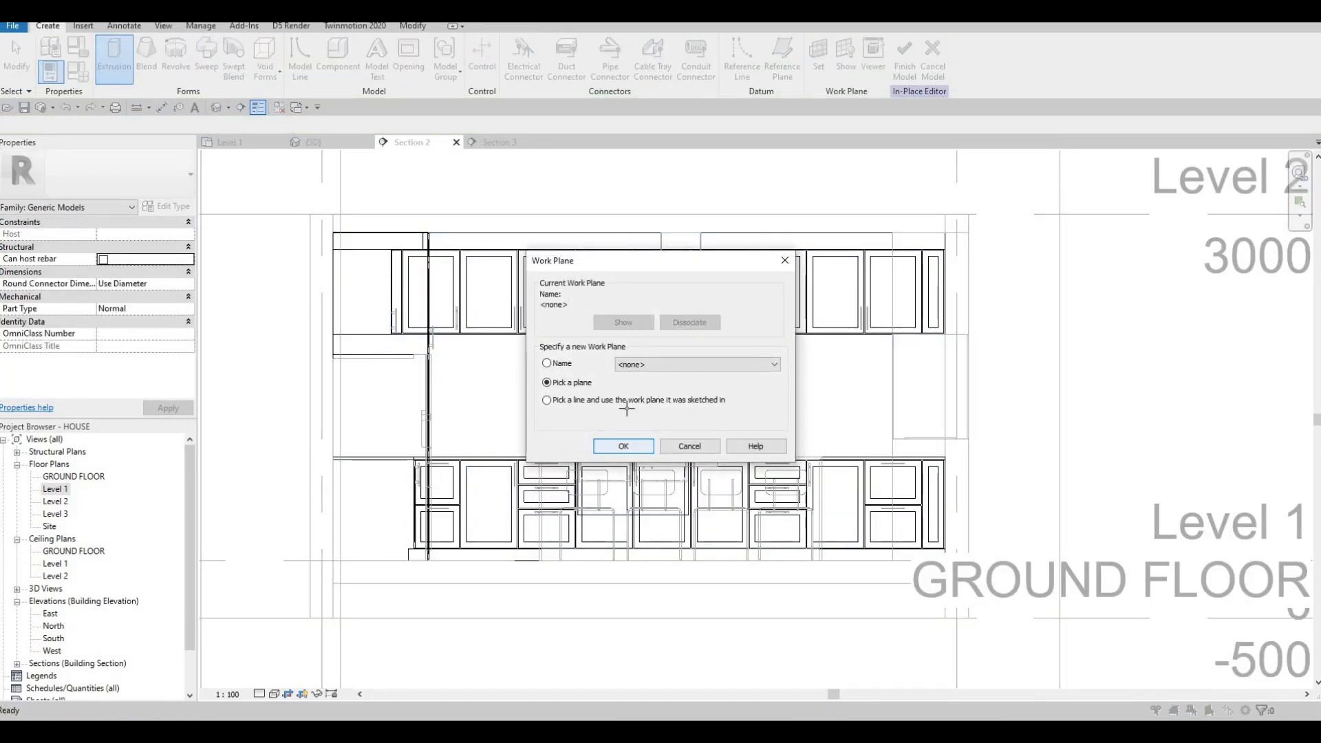
pyautogui.click(623, 446)
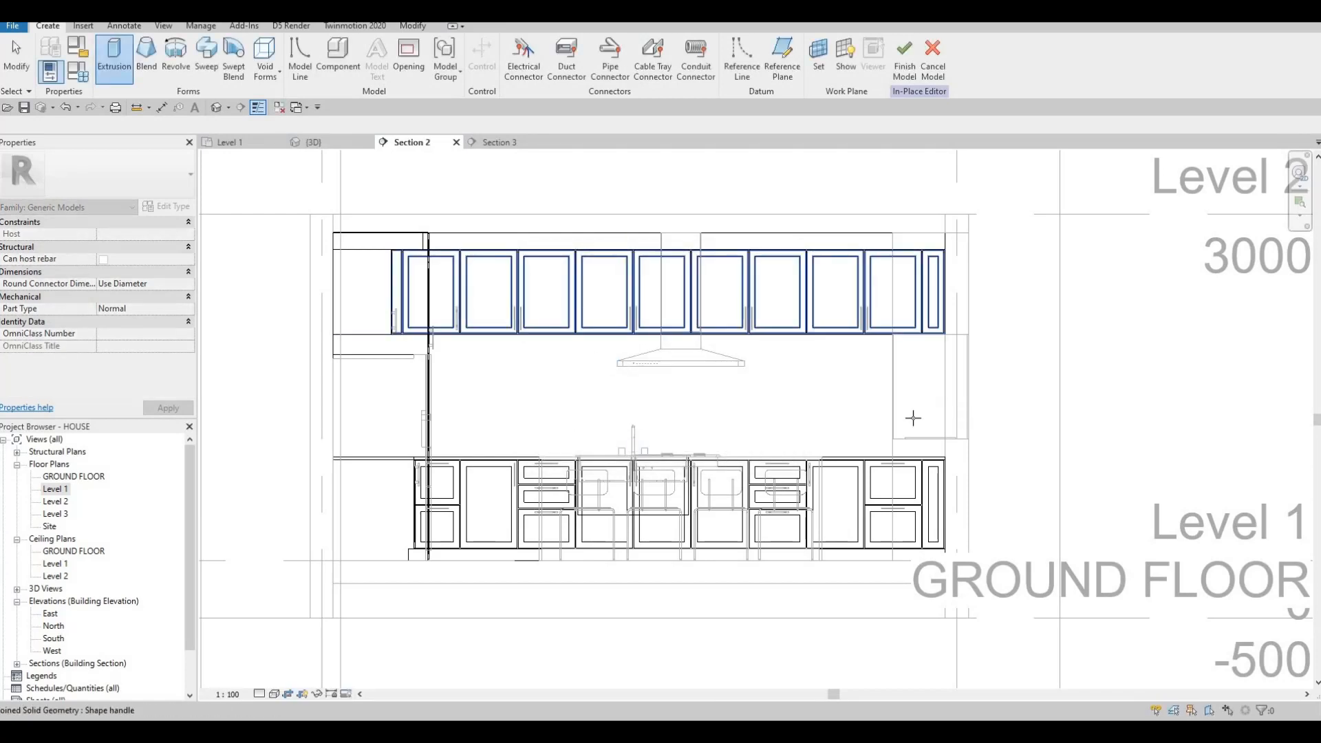
pyautogui.press('Tab')
pyautogui.press('Tab')
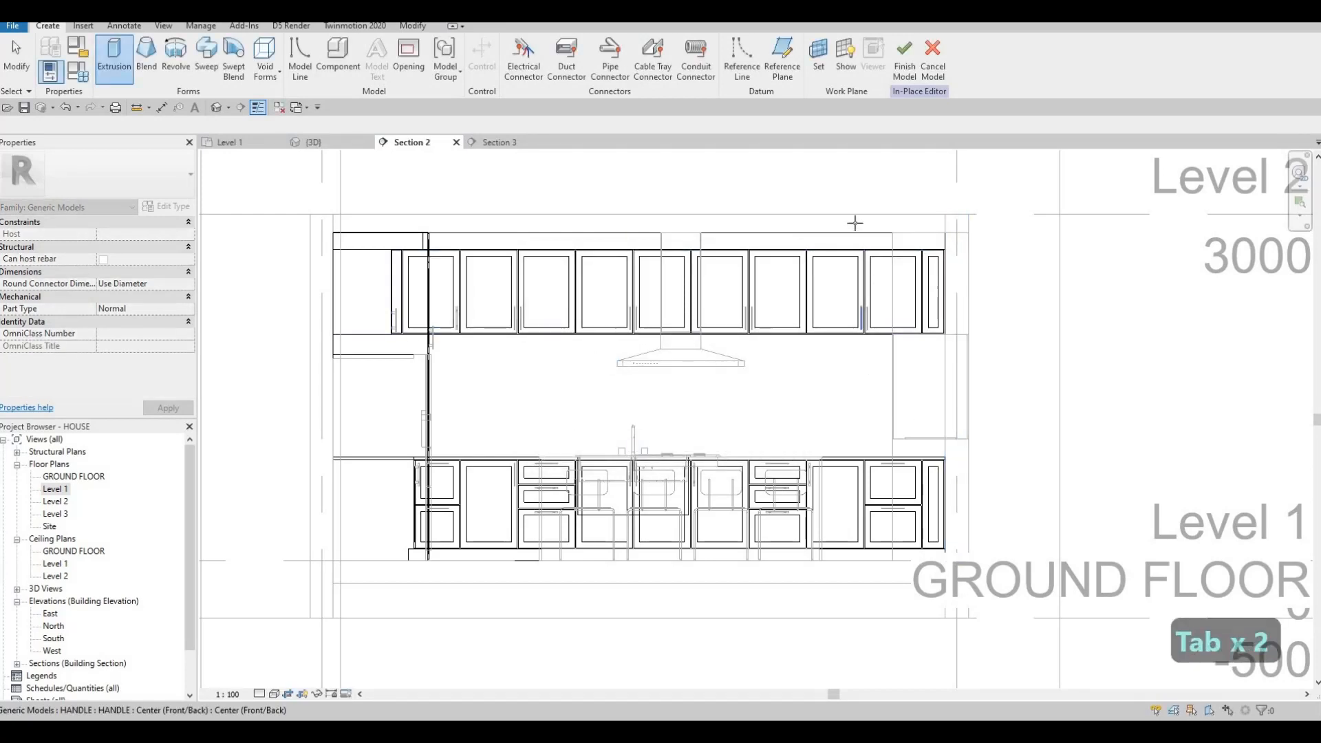
pyautogui.press('Tab')
pyautogui.press('Tab')
pyautogui.press('Tab')
pyautogui.press('Tab')
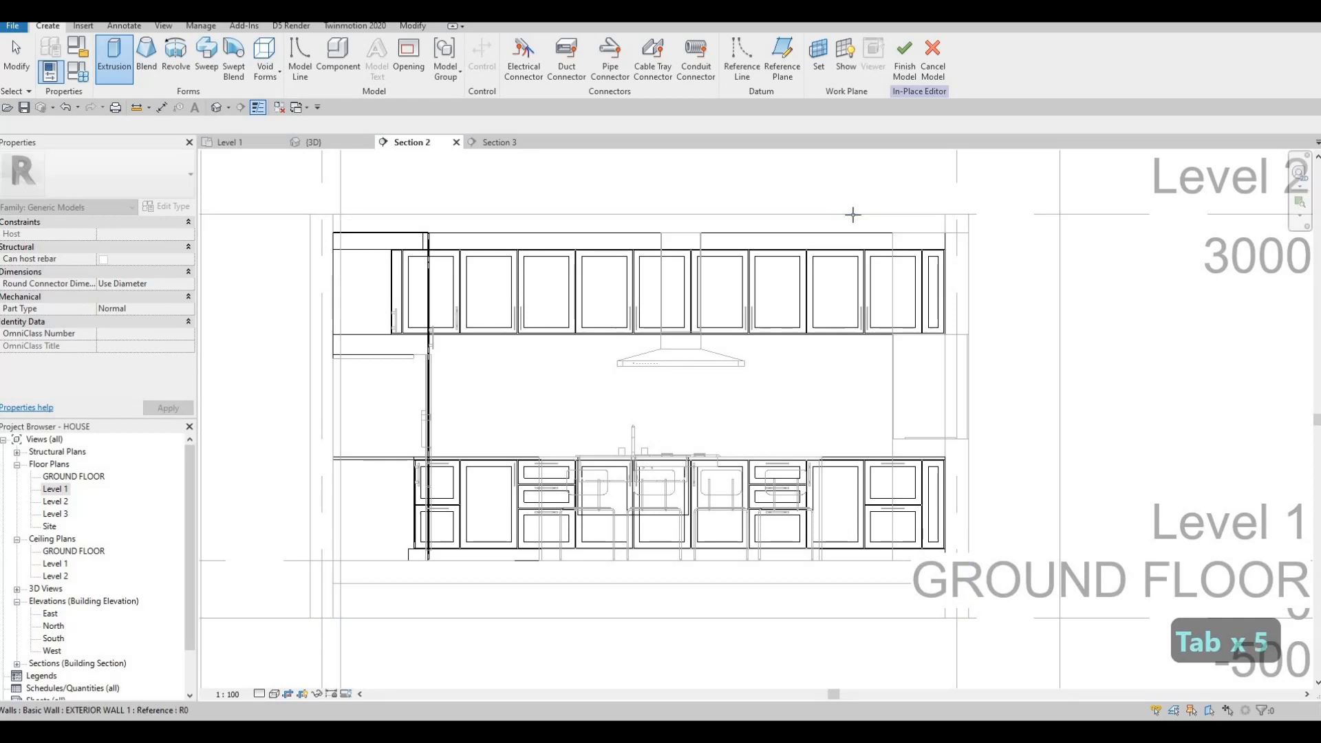
pyautogui.press('Tab')
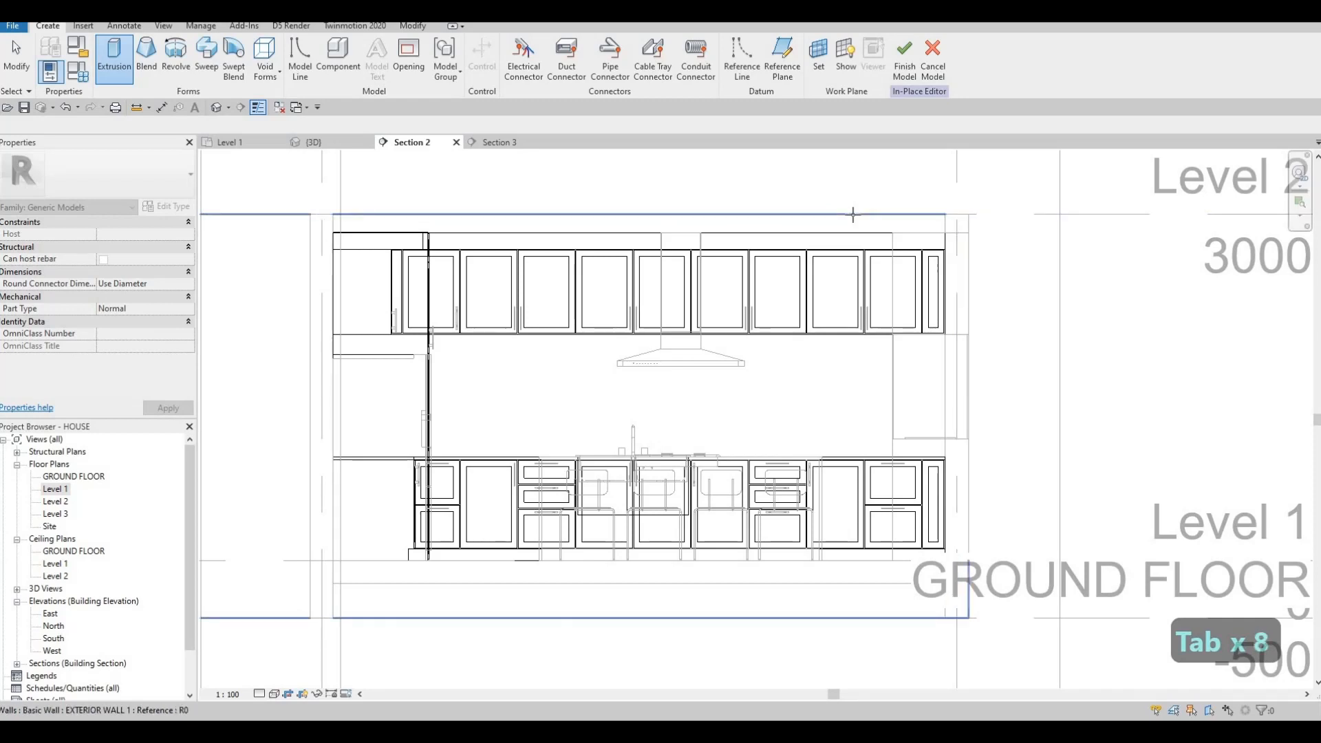
pyautogui.click(855, 220)
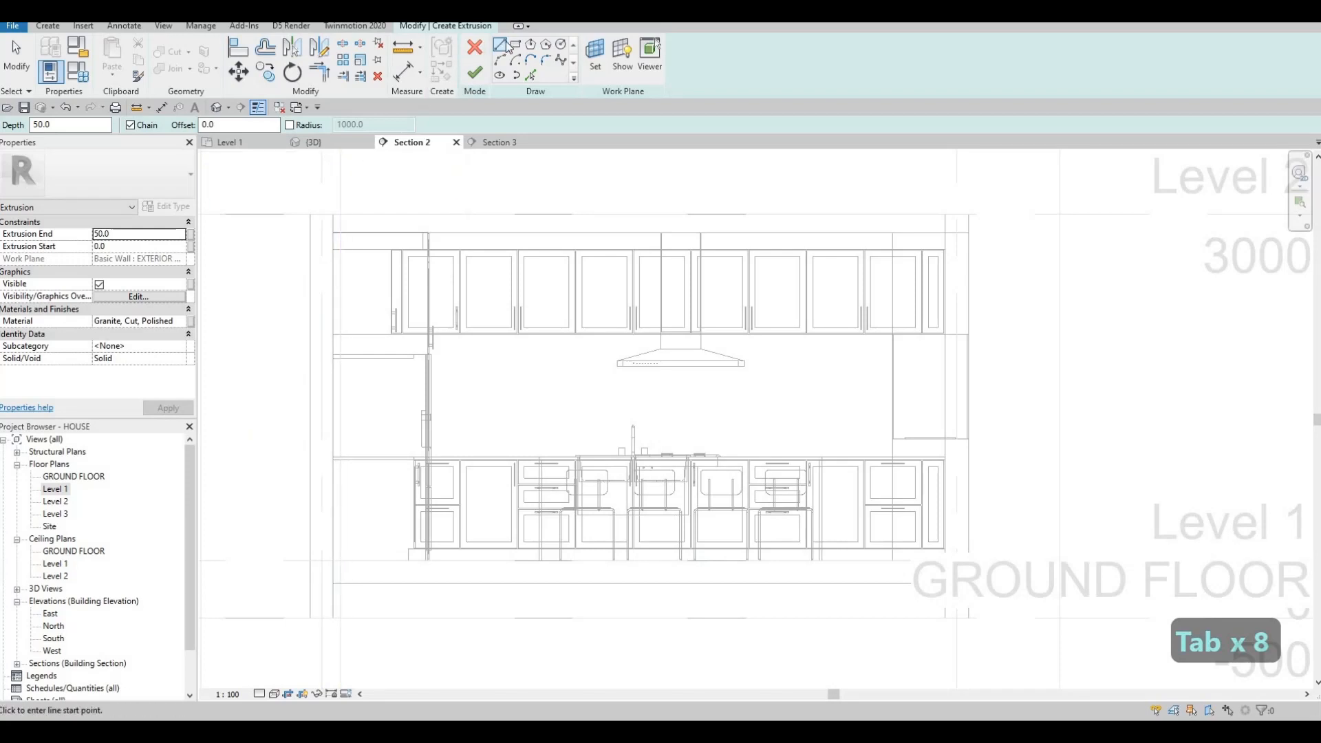
# Set the extrusion end to 10 and assign the Ceramic Tile material to the extrusion.
pyautogui.click(130, 233)
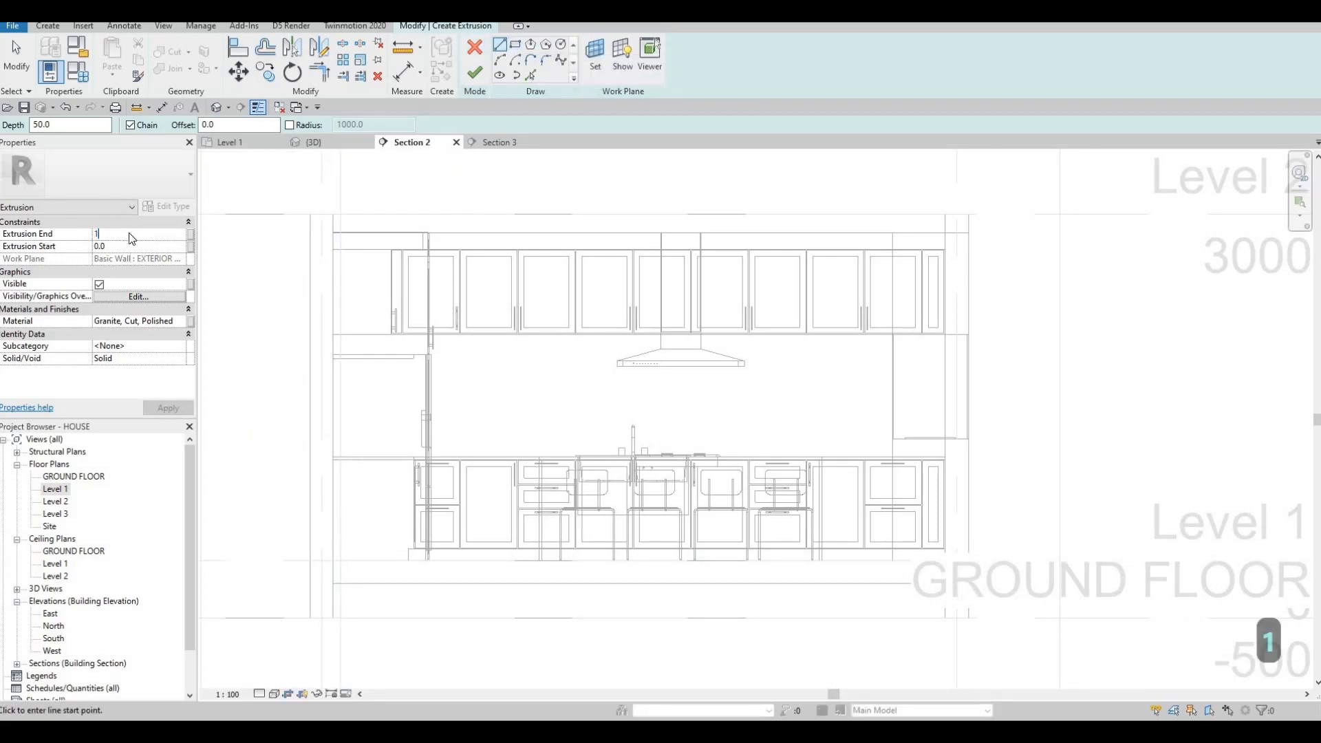
pyautogui.write('10')
pyautogui.press('Return')
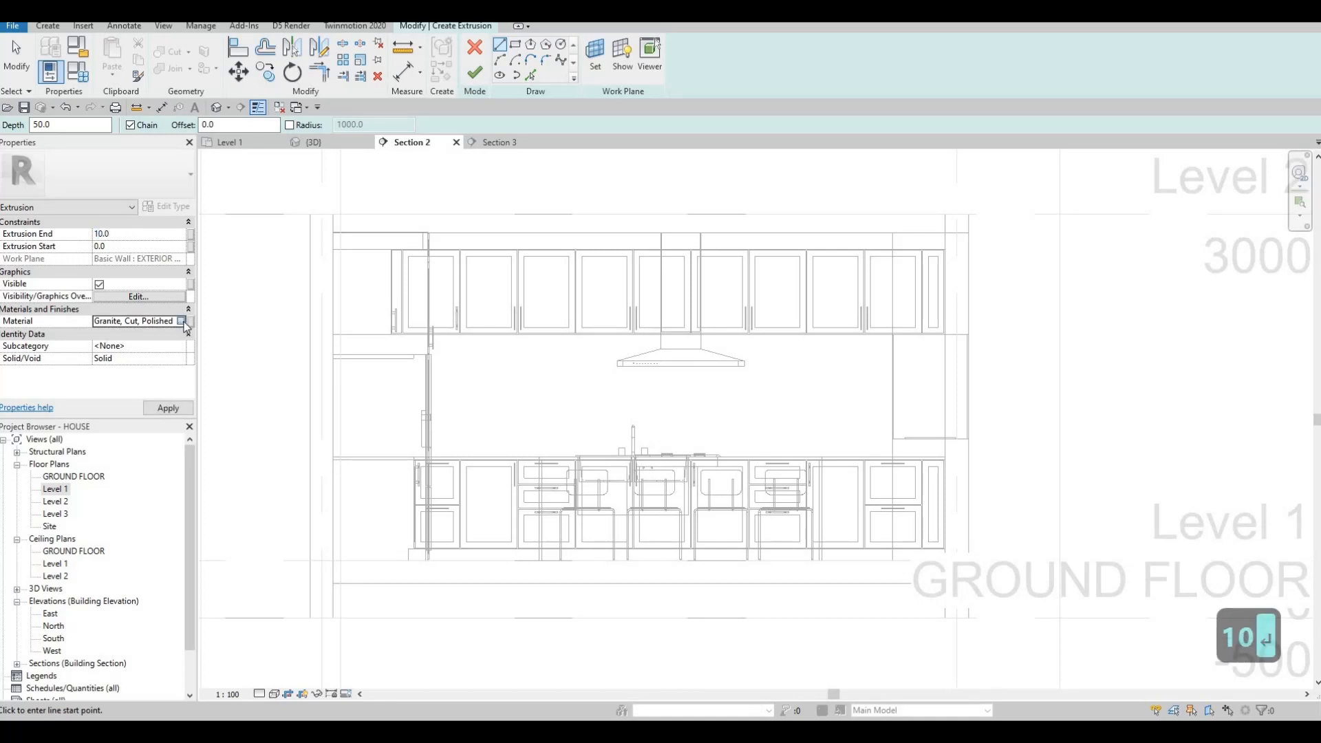
pyautogui.click(181, 321)
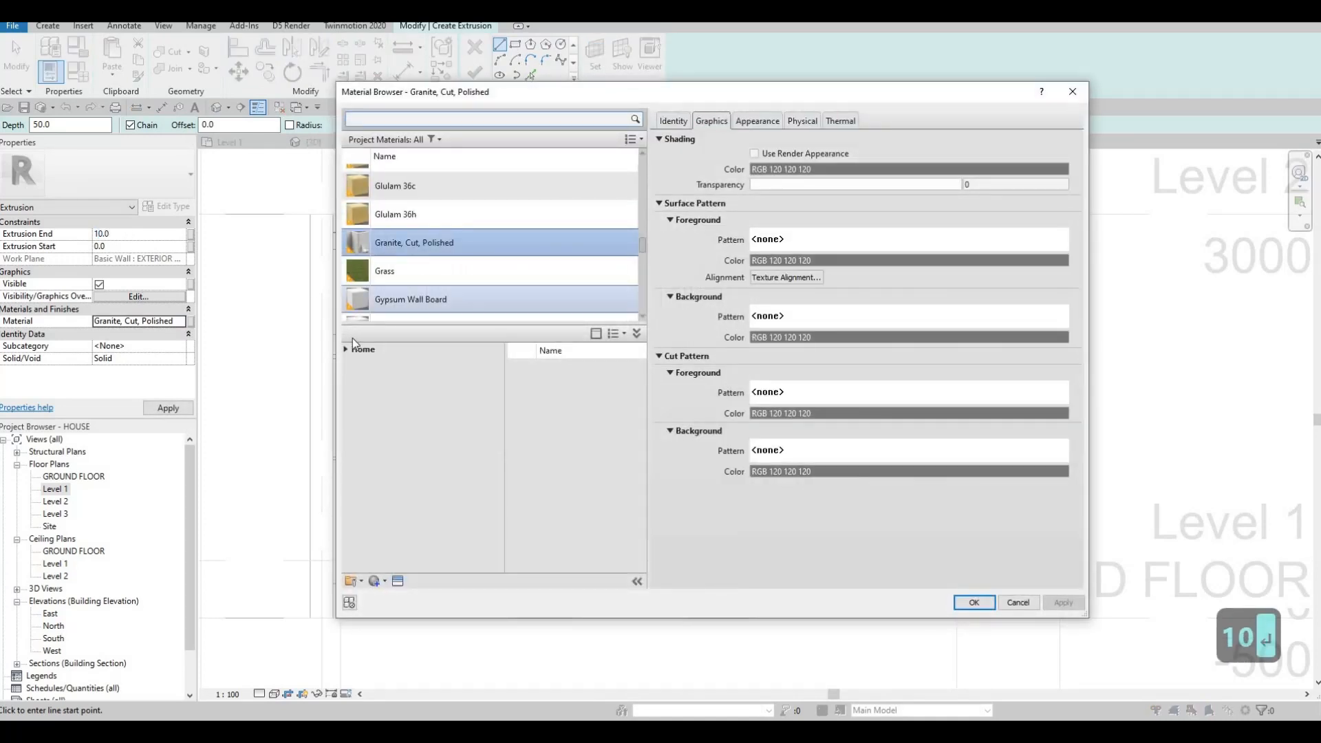
pyautogui.click(351, 350)
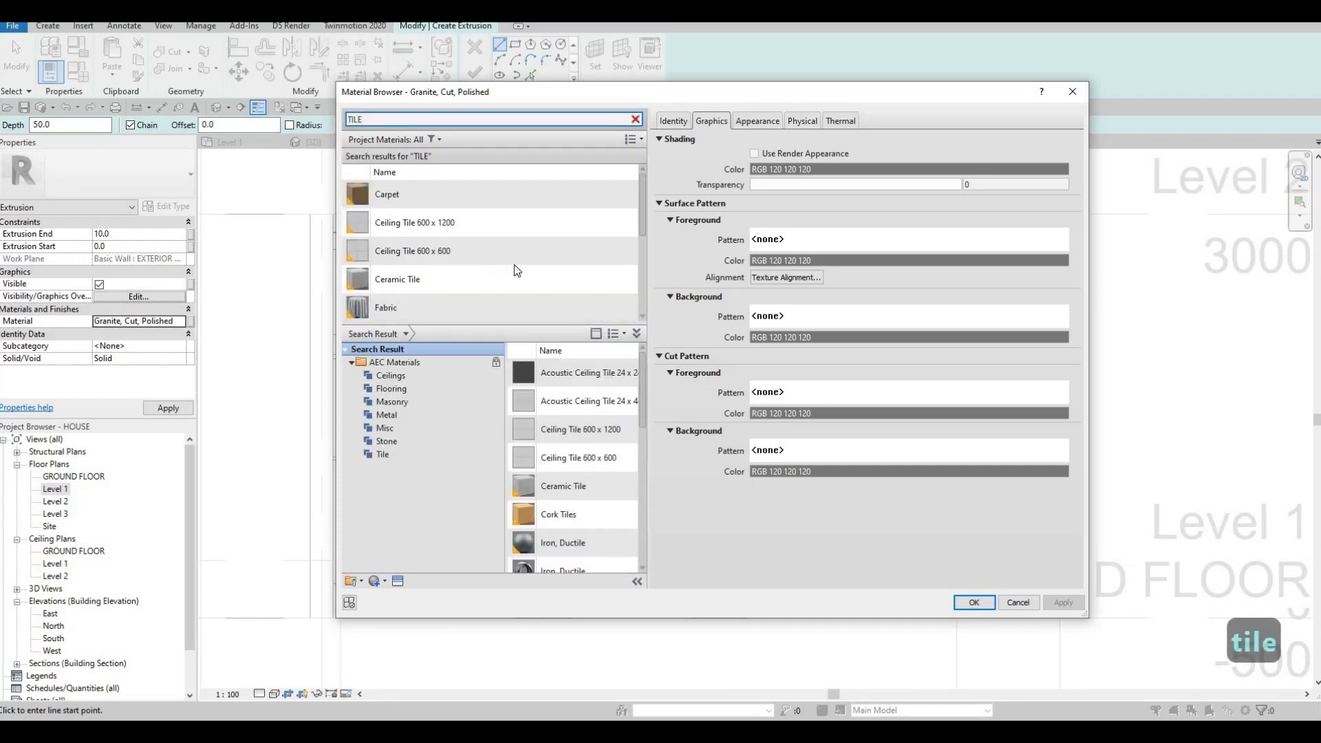
pyautogui.click(473, 279)
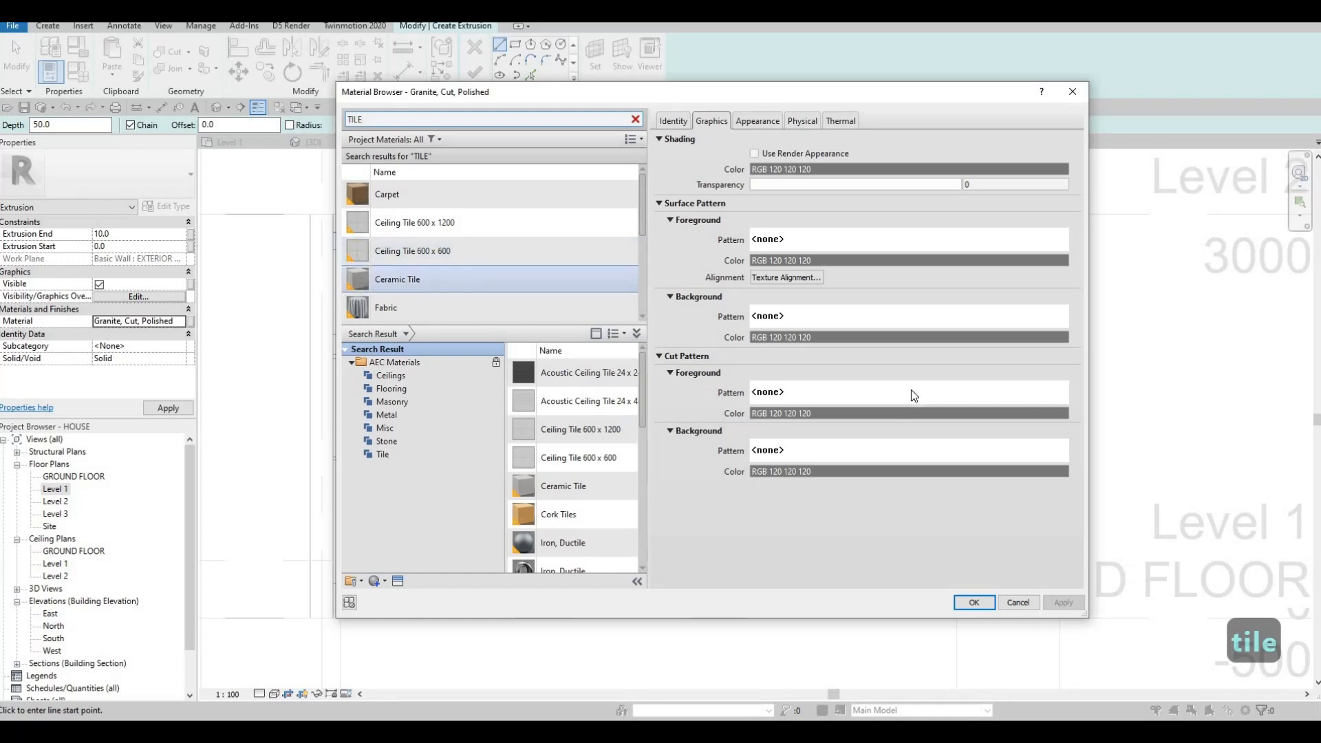
pyautogui.click(973, 602)
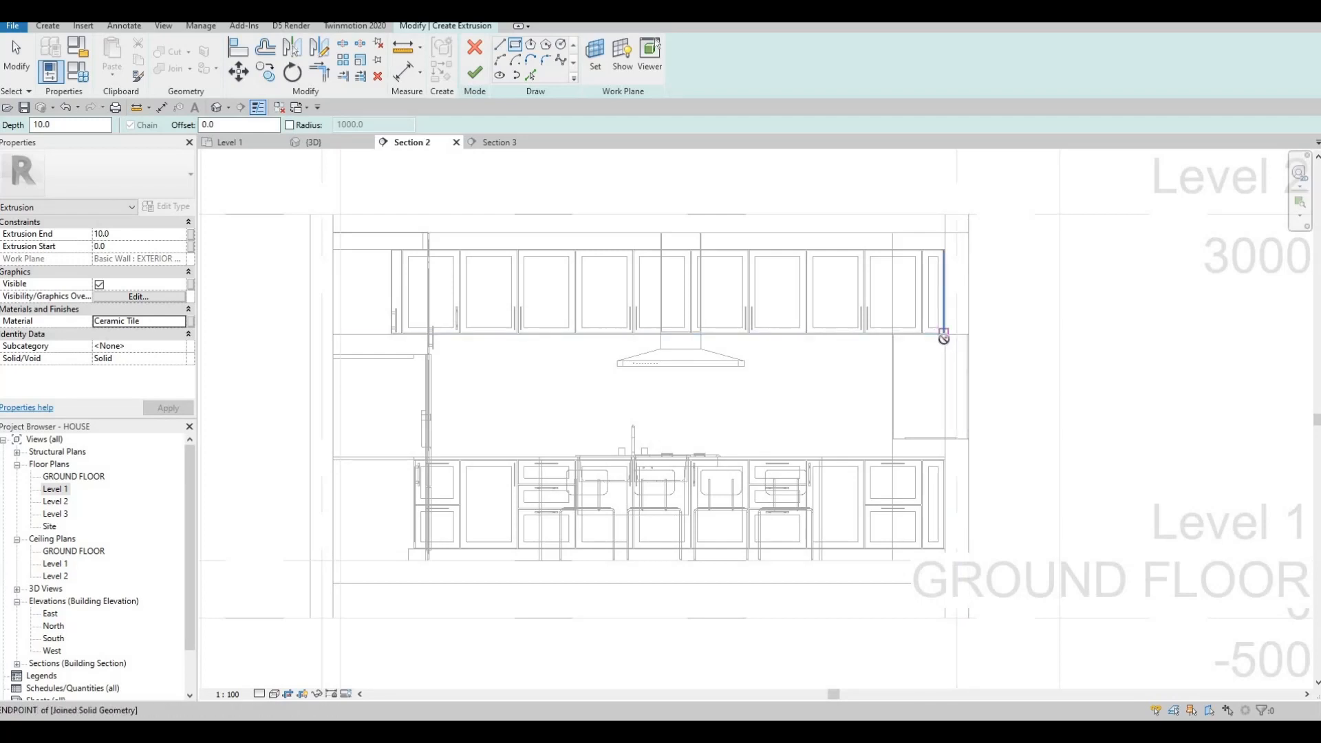
pyautogui.click(943, 337)
pyautogui.scroll(5, 939, 347)
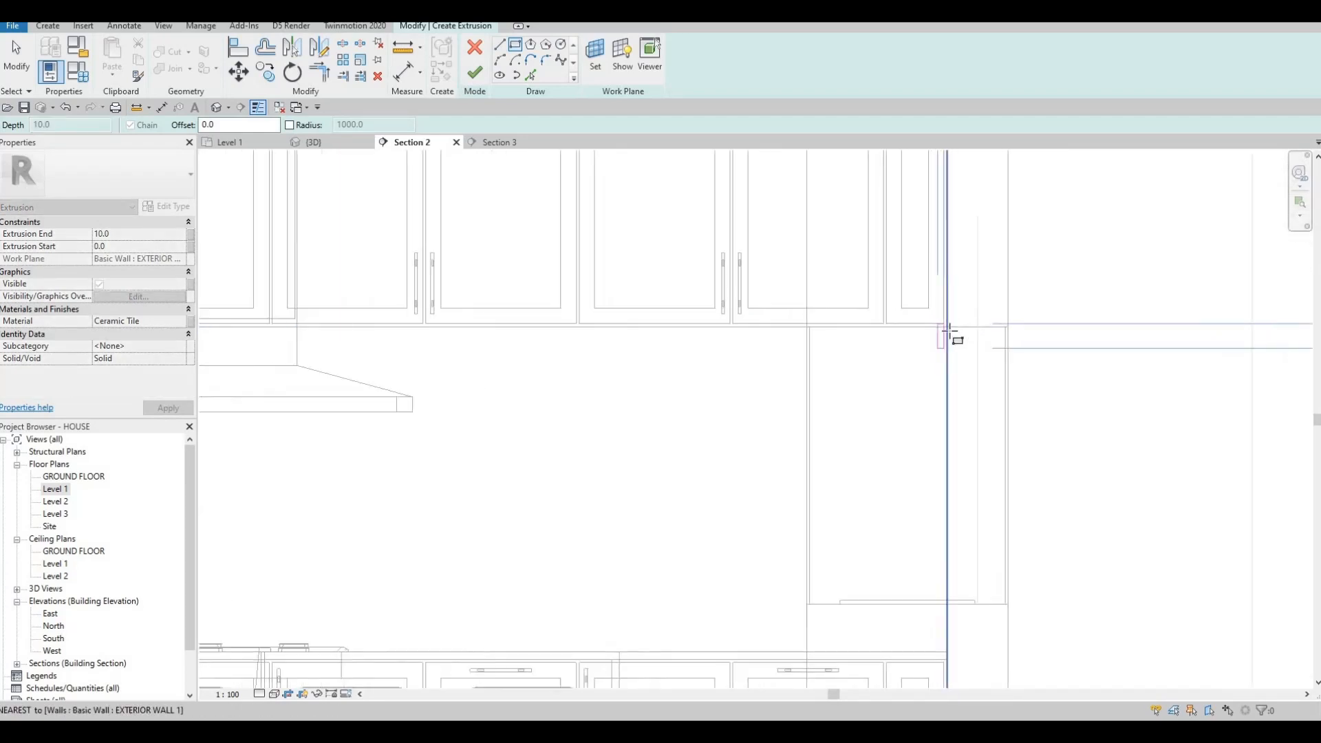
pyautogui.press('Escape')
# Sketch a backsplash rectangle about 1058 mm high between the upper cabinets and countertop, spanning wall to wall, and finish the extrusion.
pyautogui.scroll(-5, 949, 340)
pyautogui.click(901, 324)
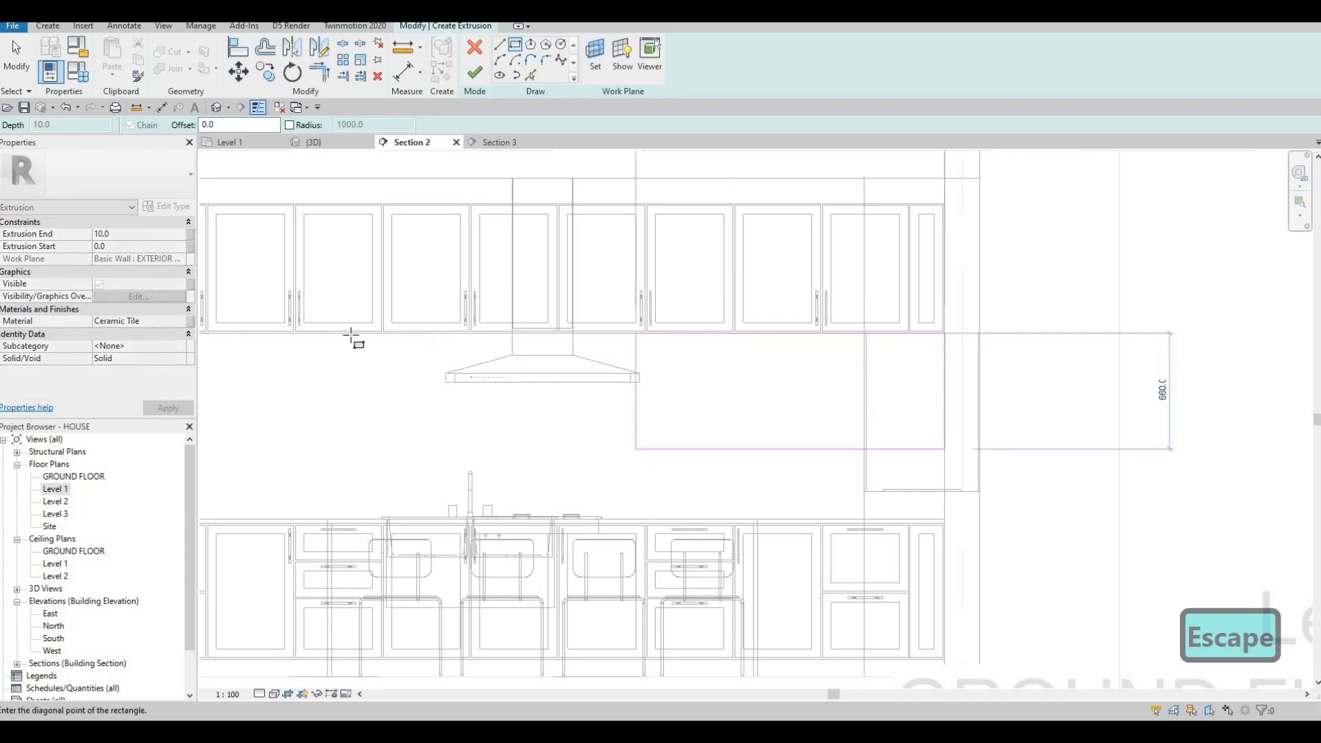
pyautogui.scroll(3, 337, 343)
pyautogui.scroll(3, 275, 383)
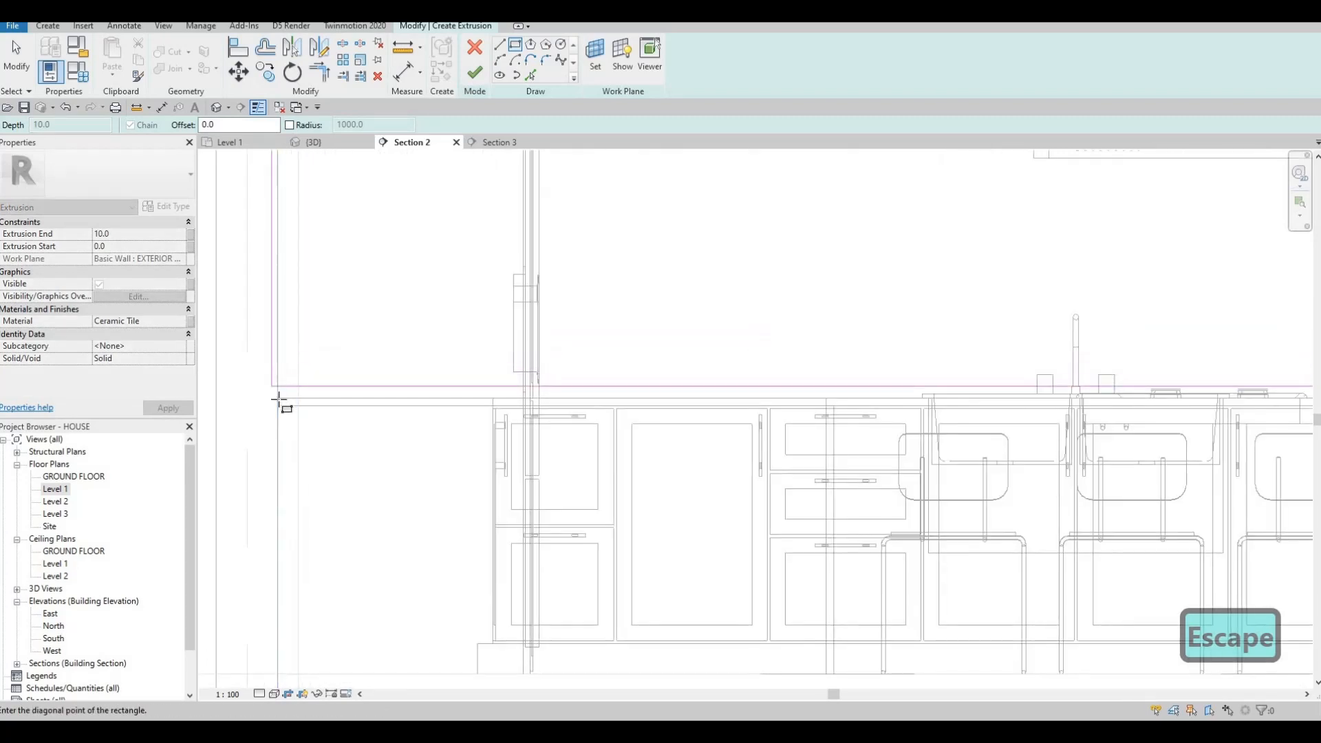
pyautogui.click(278, 398)
pyautogui.scroll(-3, 411, 305)
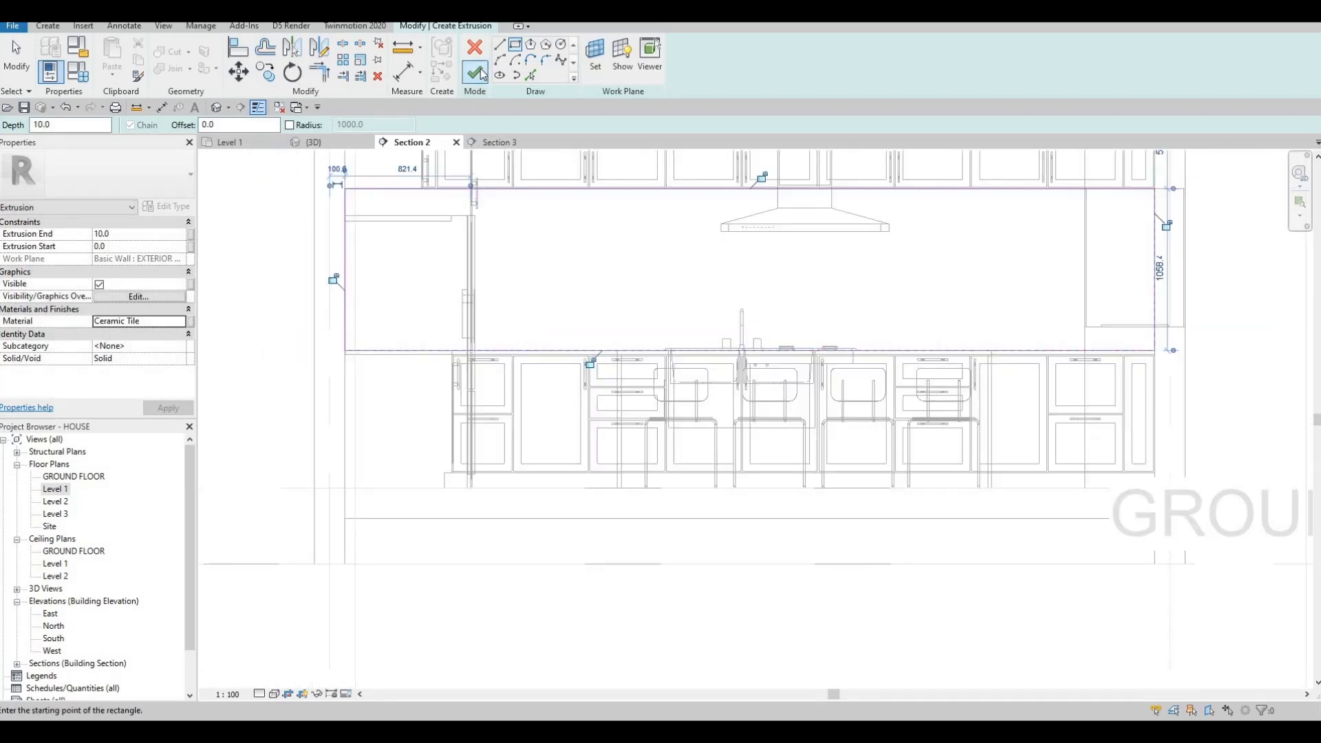
pyautogui.click(481, 69)
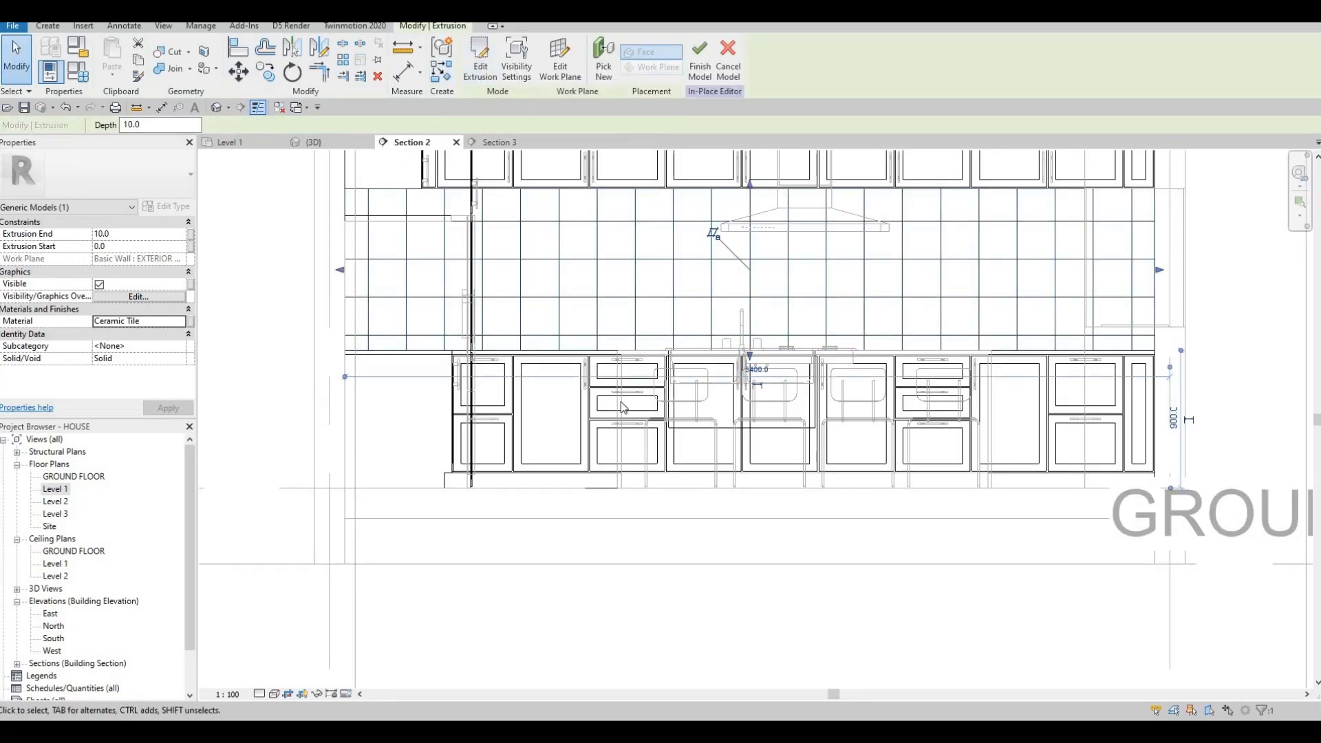
# Finish the in-place cabinet model and inspect the backsplash behind the range hood in the 3D view.
pyautogui.scroll(-1, 619, 385)
pyautogui.moveTo(665, 281); pyautogui.dragTo(580, 318, button='middle')
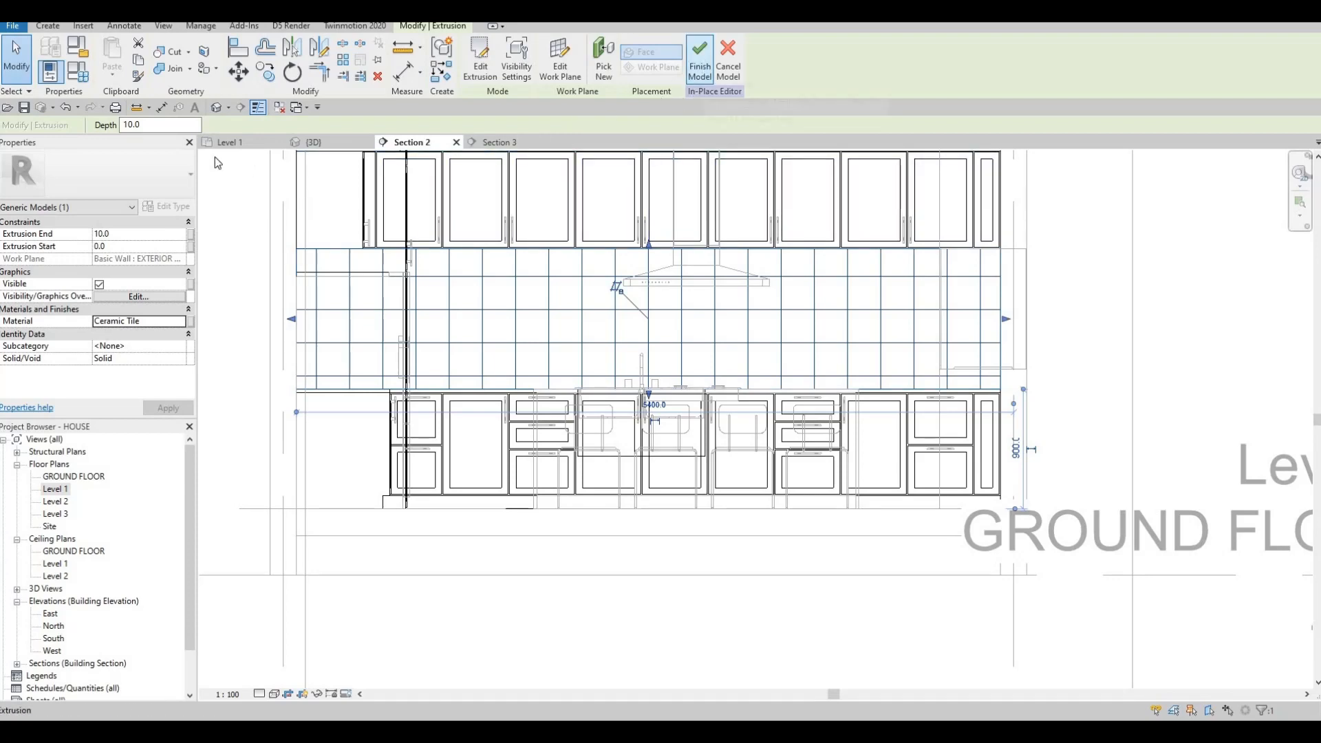
pyautogui.click(309, 142)
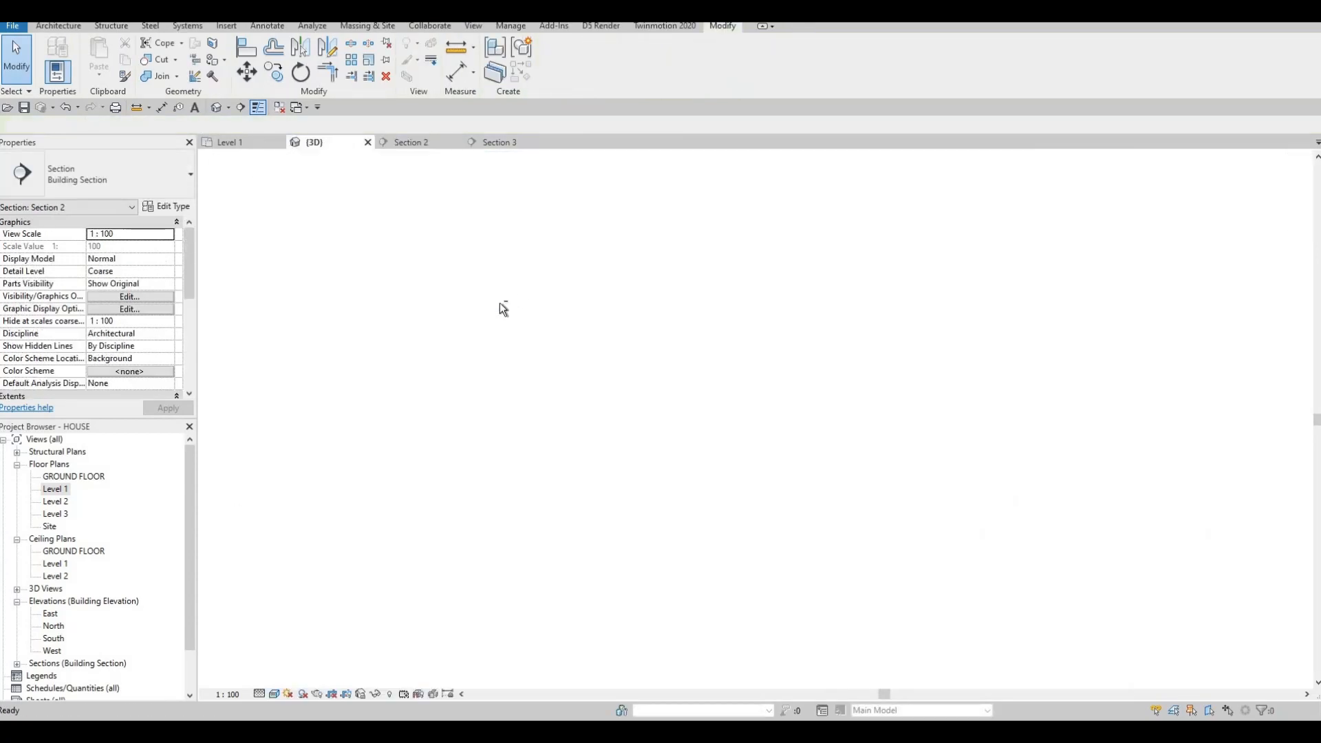
pyautogui.scroll(6, 482, 306)
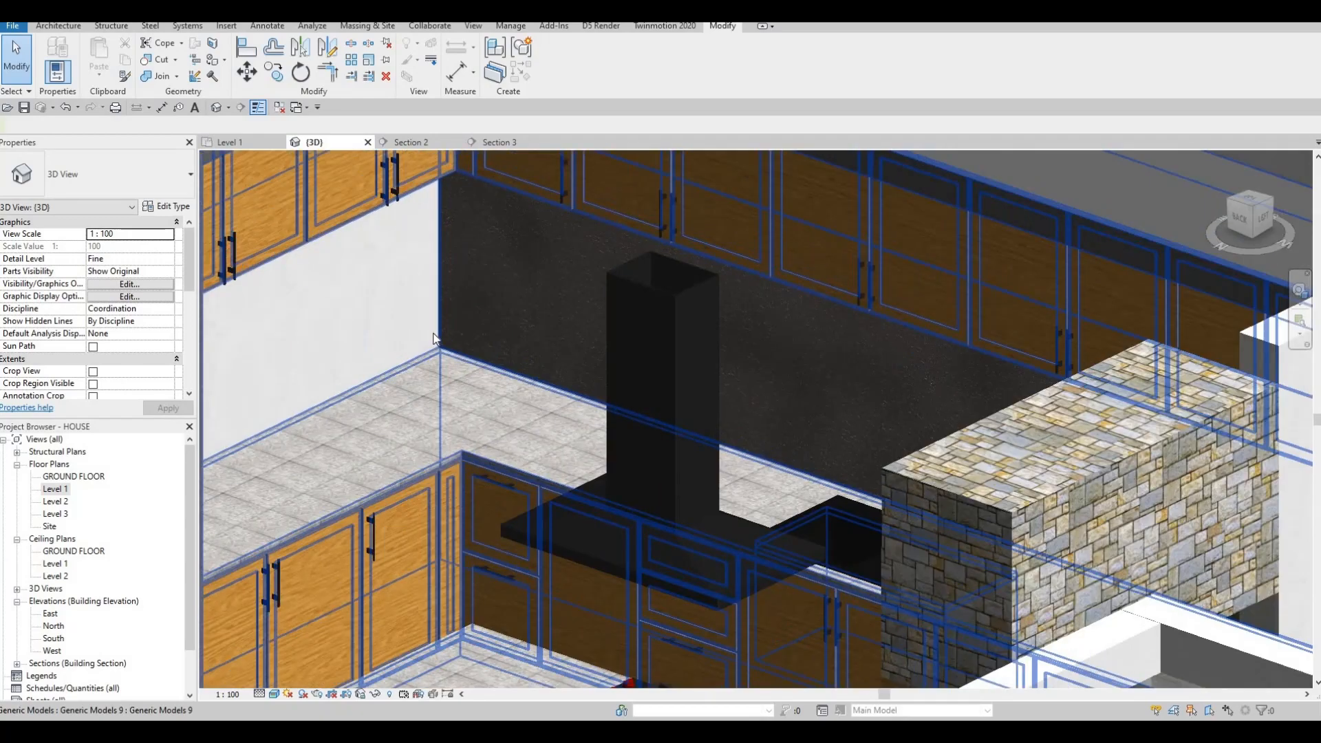
pyautogui.keyDown('shift'); pyautogui.moveTo(442, 334); pyautogui.dragTo(752, 357, button='middle'); pyautogui.keyUp('shift')
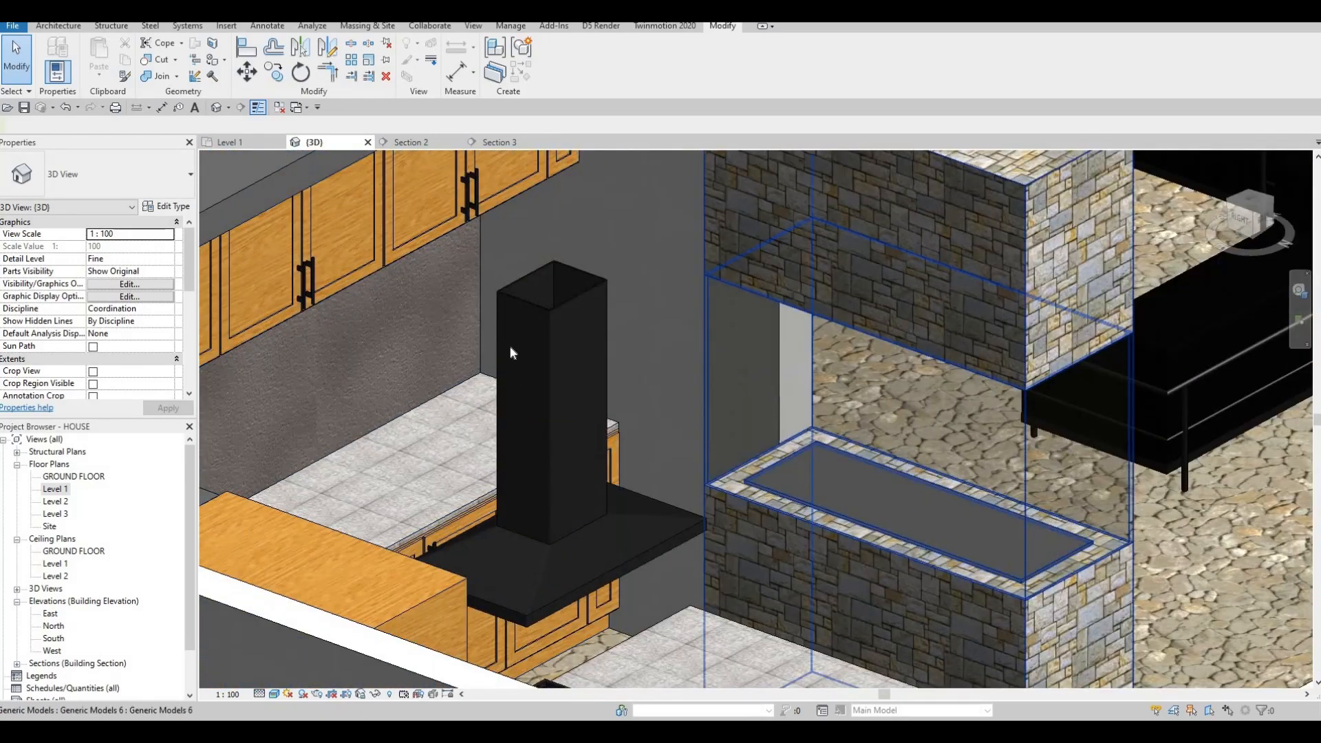
pyautogui.keyDown('shift'); pyautogui.moveTo(304, 323); pyautogui.dragTo(487, 310, button='middle'); pyautogui.keyUp('shift')
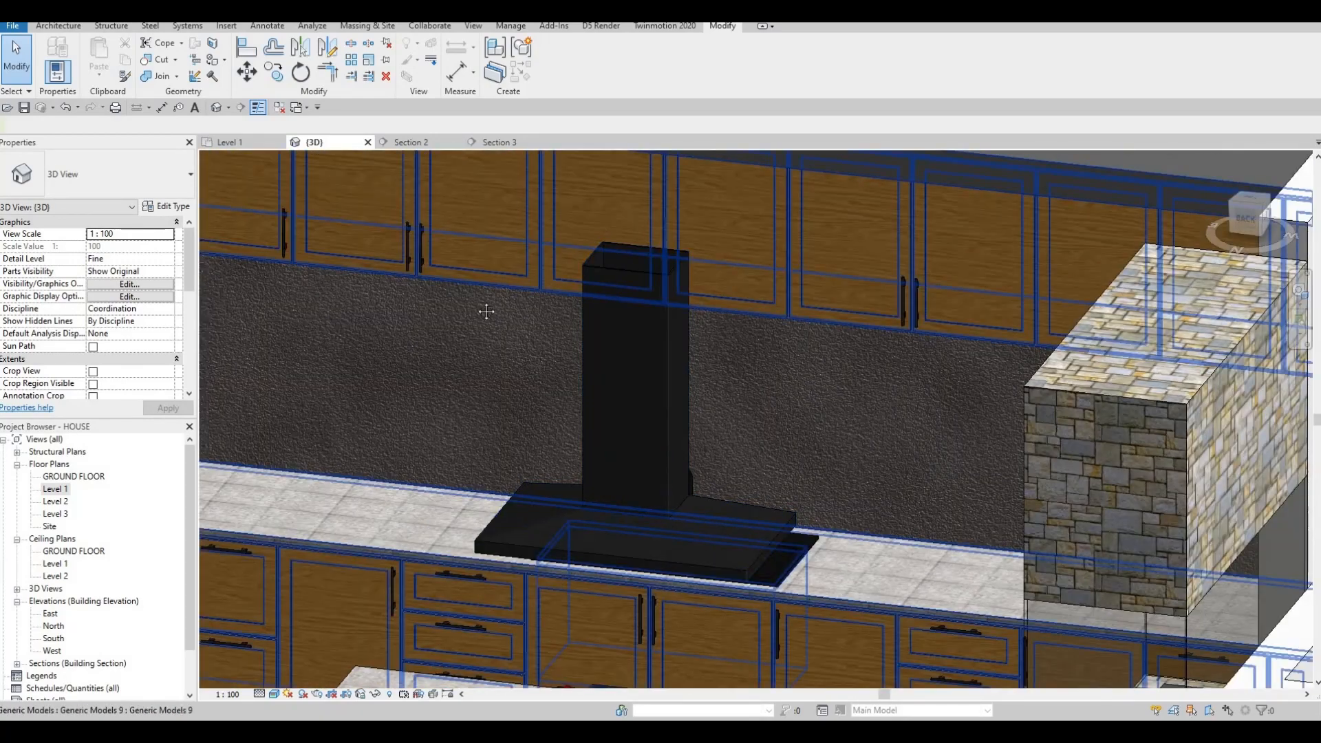
# Open the Section 3 view of the refrigerator wall from its section marker in the Level 1 floor plan.
pyautogui.scroll(-2, 487, 310)
pyautogui.click(234, 143)
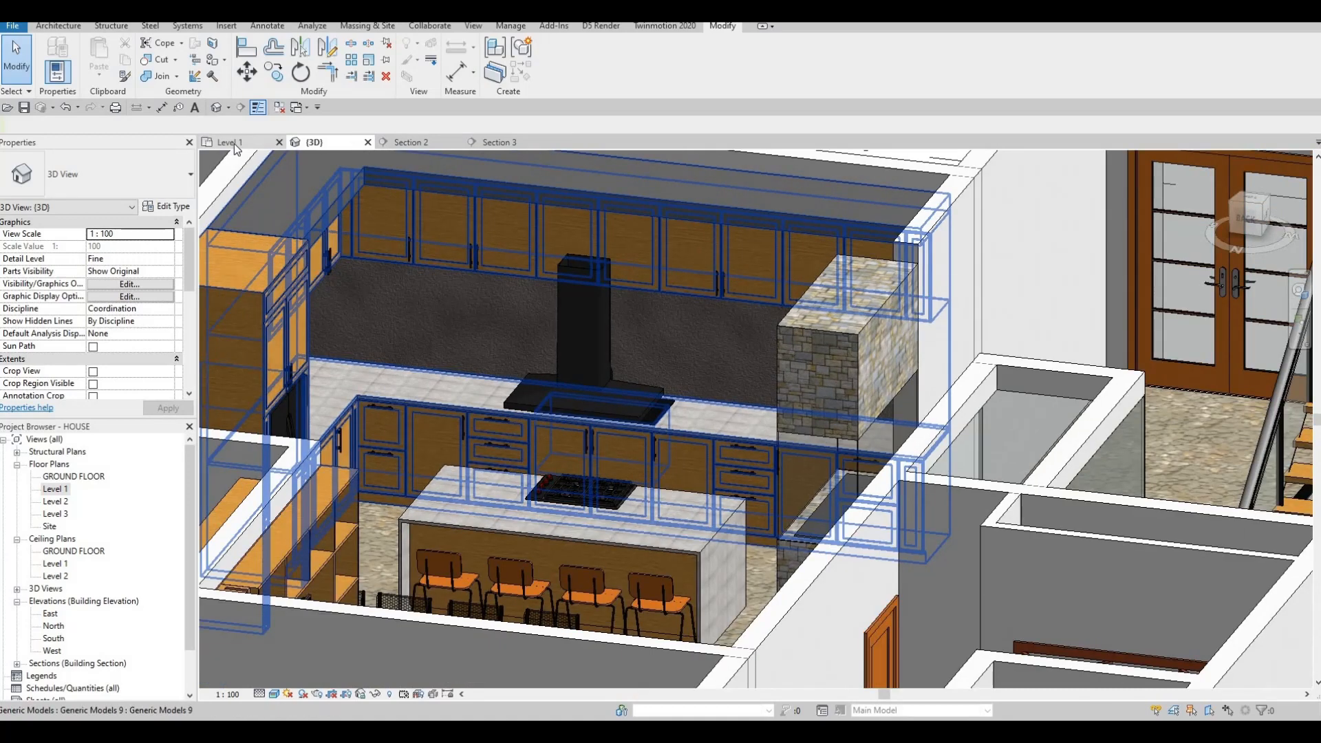
pyautogui.scroll(-3, 603, 293)
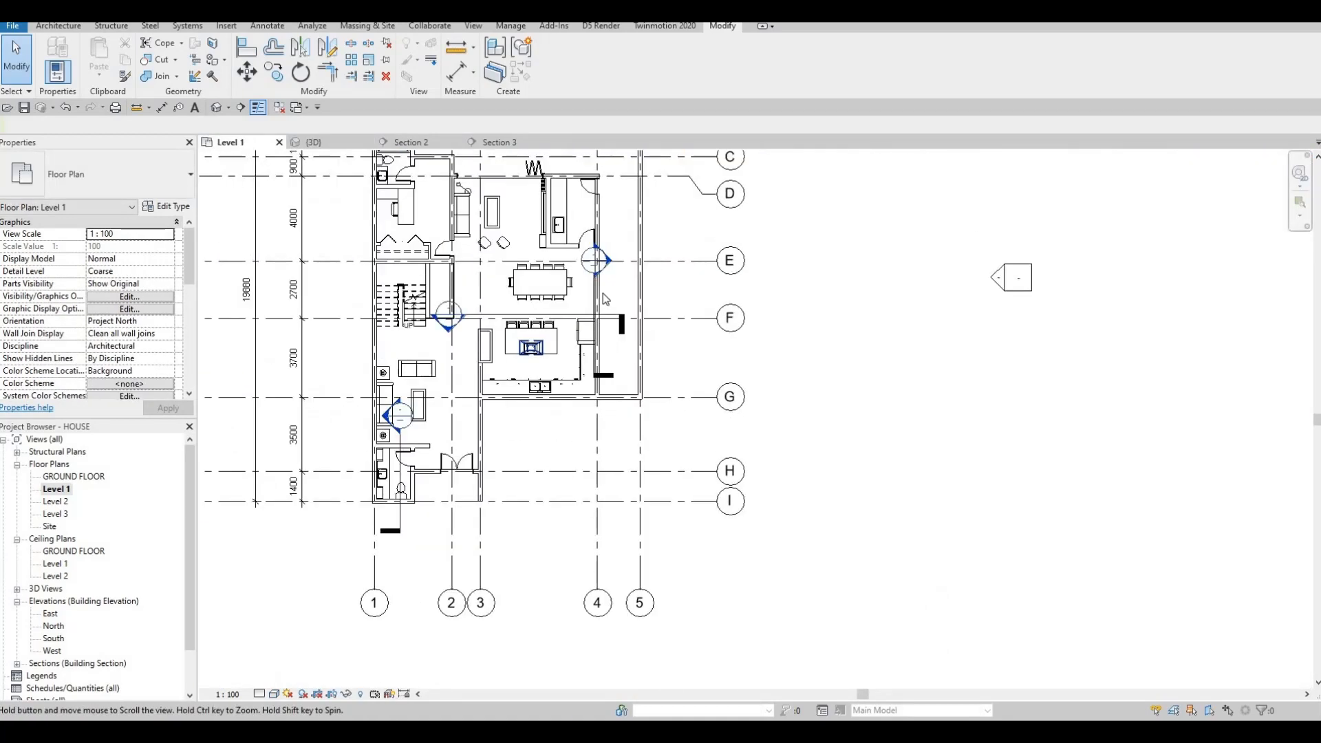
pyautogui.click(594, 300)
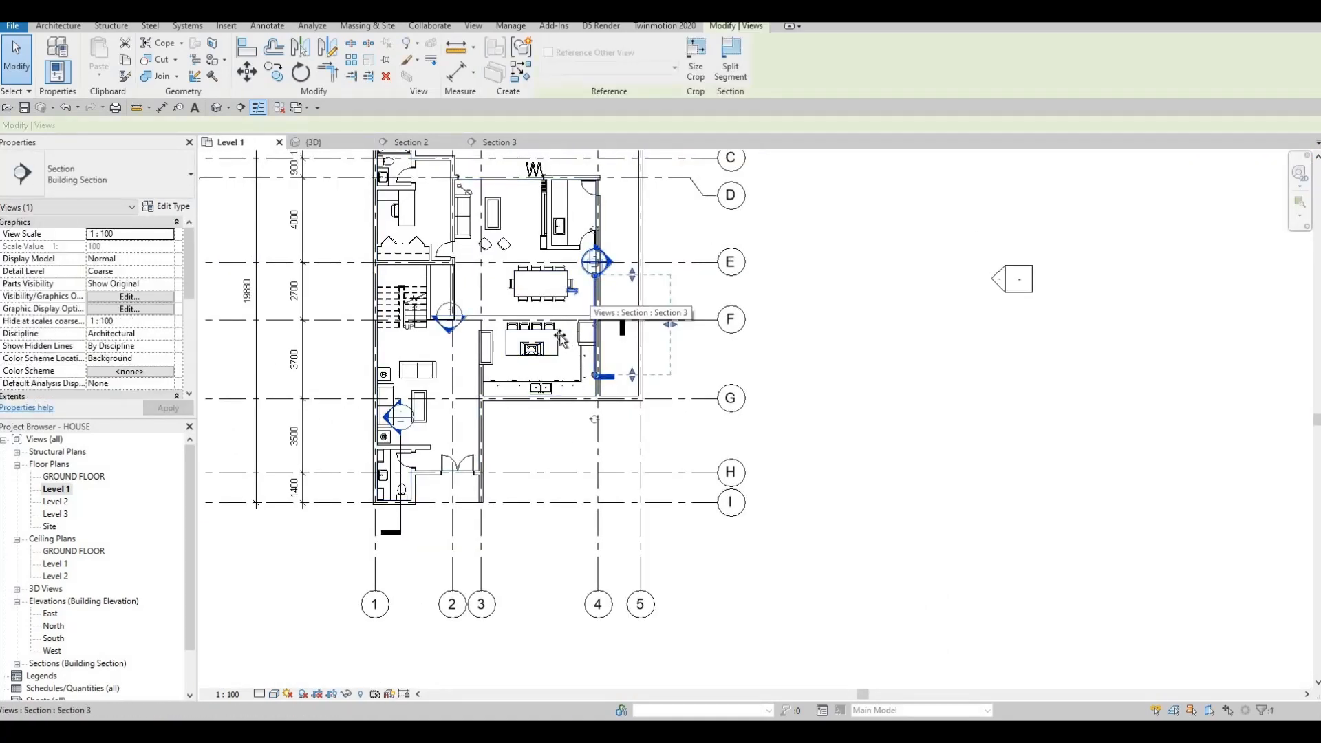
pyautogui.moveTo(610, 270); pyautogui.dragTo(578, 303)
pyautogui.press('Escape')
pyautogui.doubleClick(578, 303)
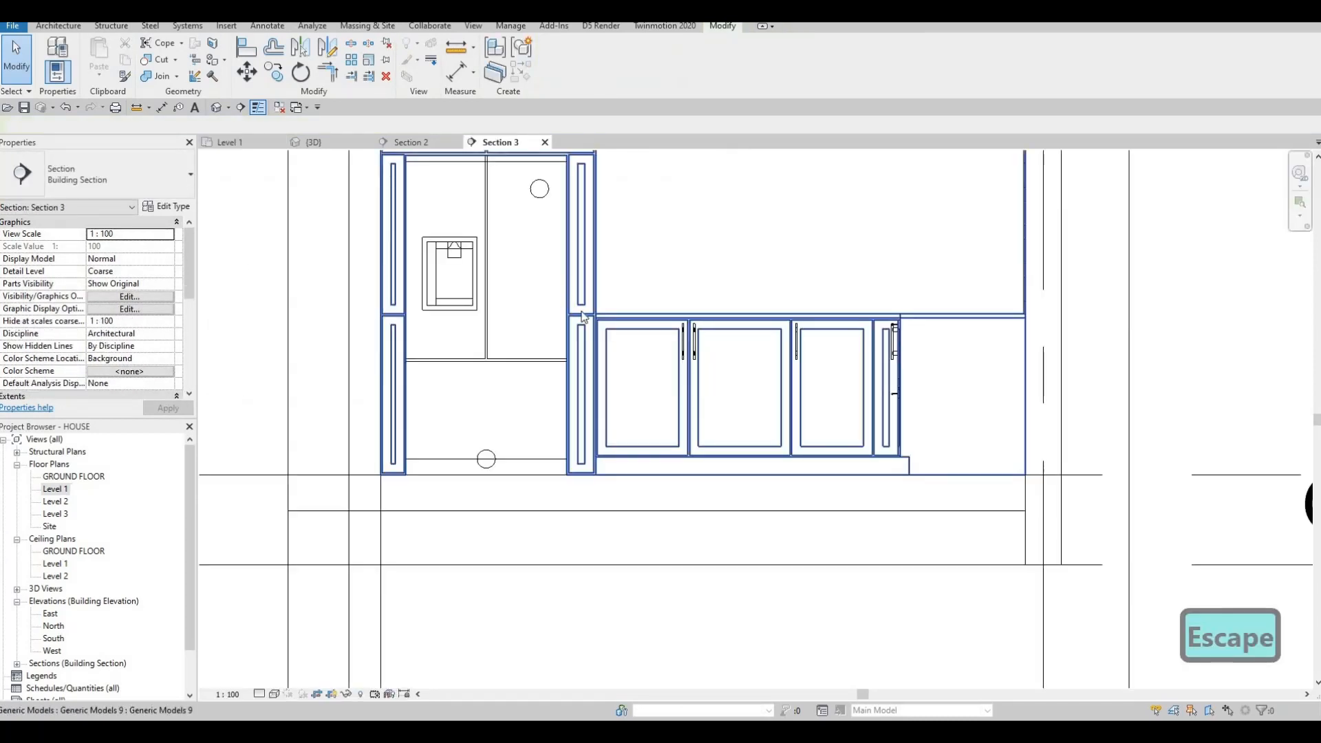
# Select the kitchen cabinet generic model in Section 3 and edit it in place.
pyautogui.scroll(-2, 607, 253)
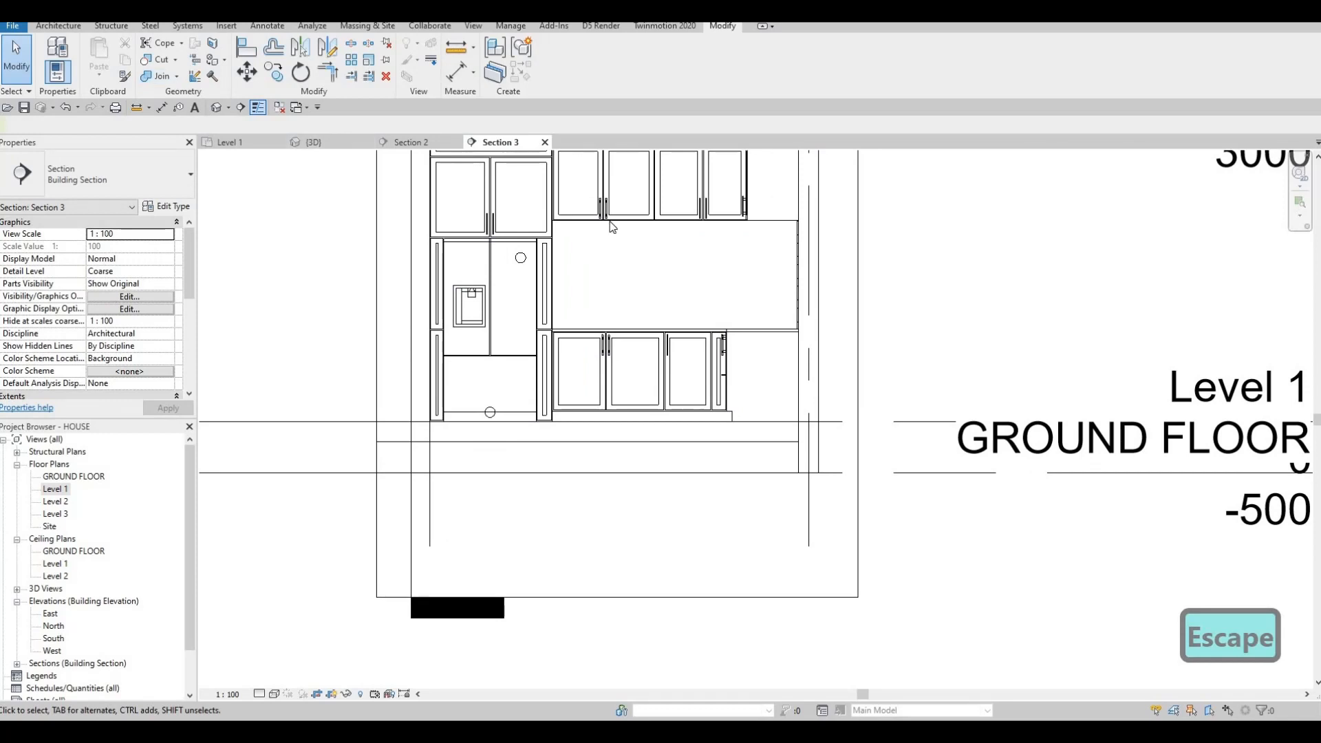
pyautogui.click(628, 218)
pyautogui.press('Escape')
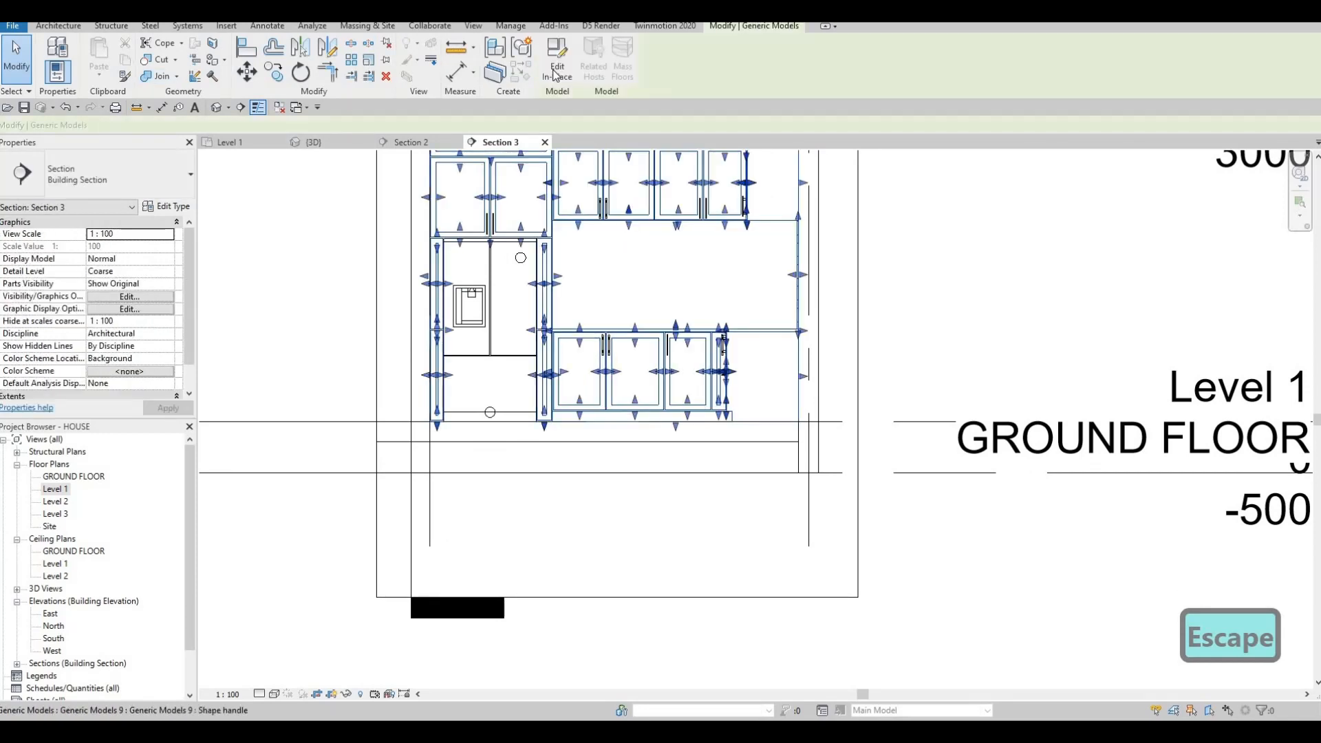
pyautogui.click(555, 69)
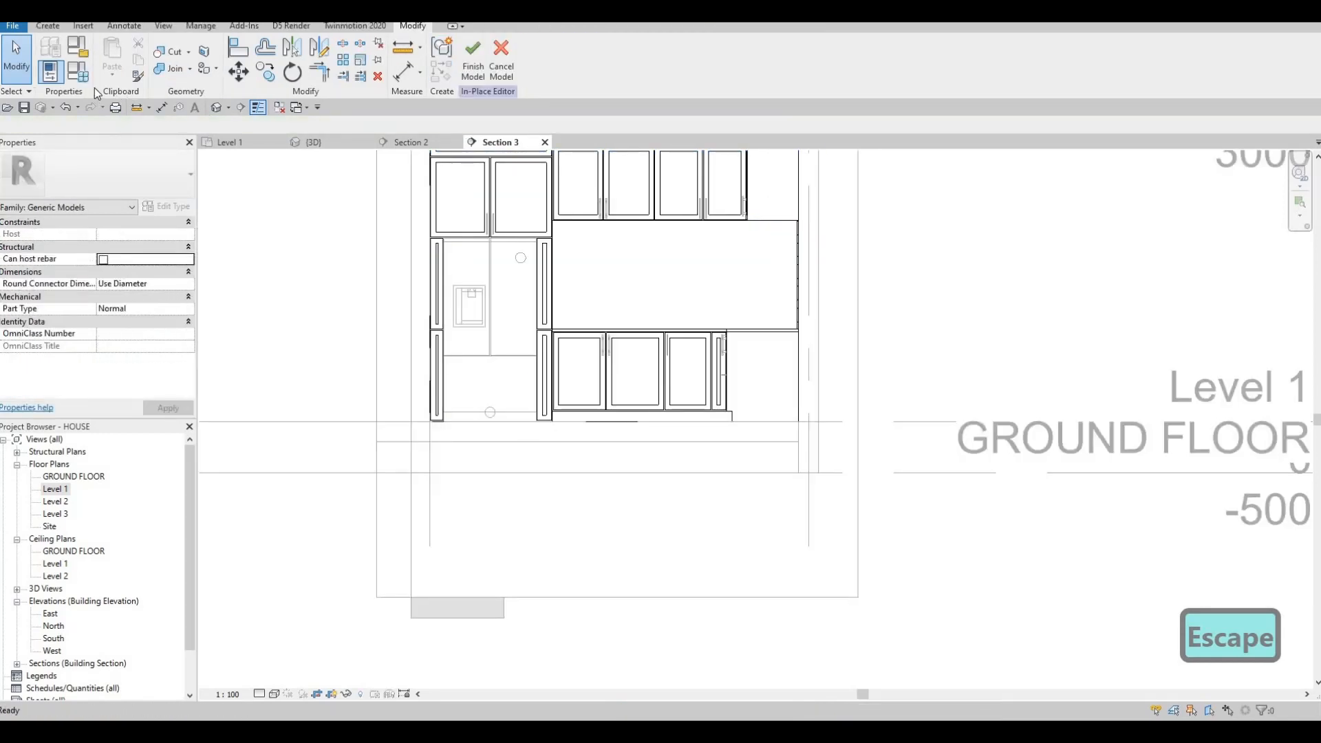
# Start an extrusion in the cabinet model, picking the face of the exterior wall beside the refrigerator as its work plane.
pyautogui.click(49, 29)
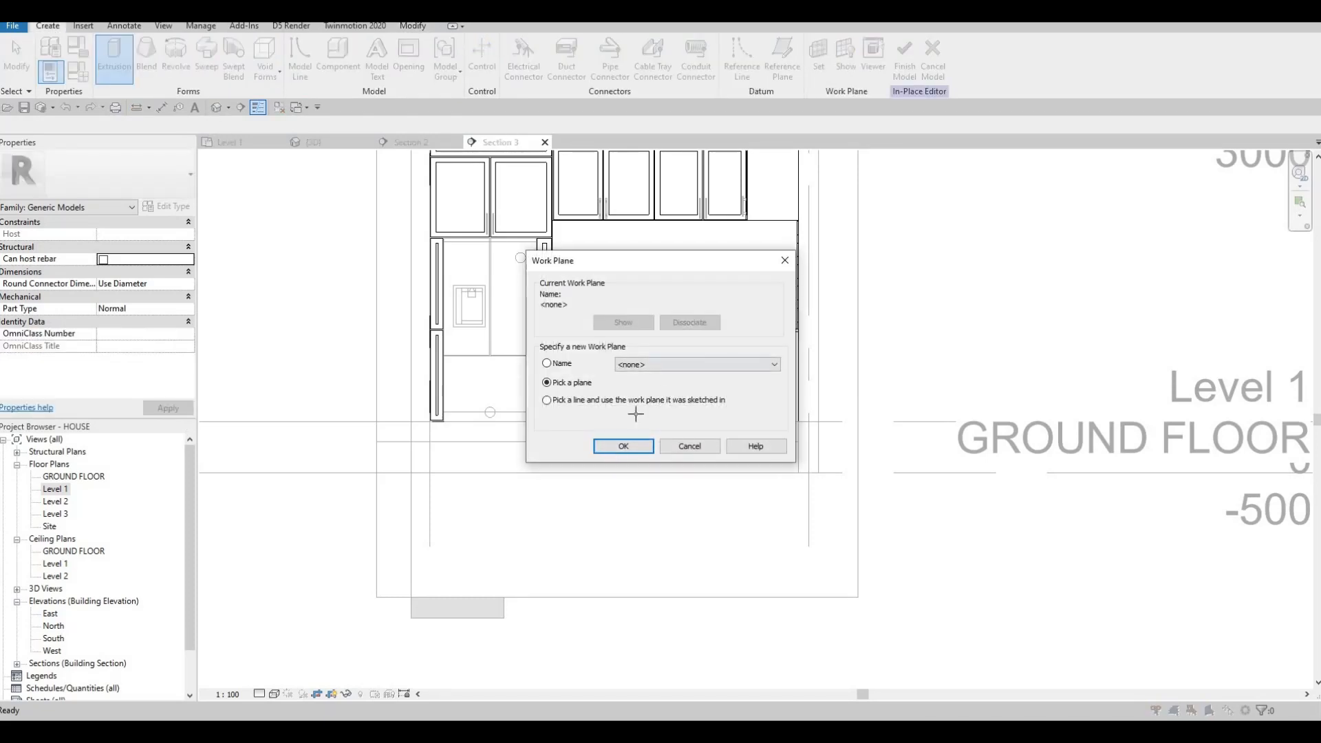
pyautogui.press('Return')
pyautogui.scroll(-2, 664, 227)
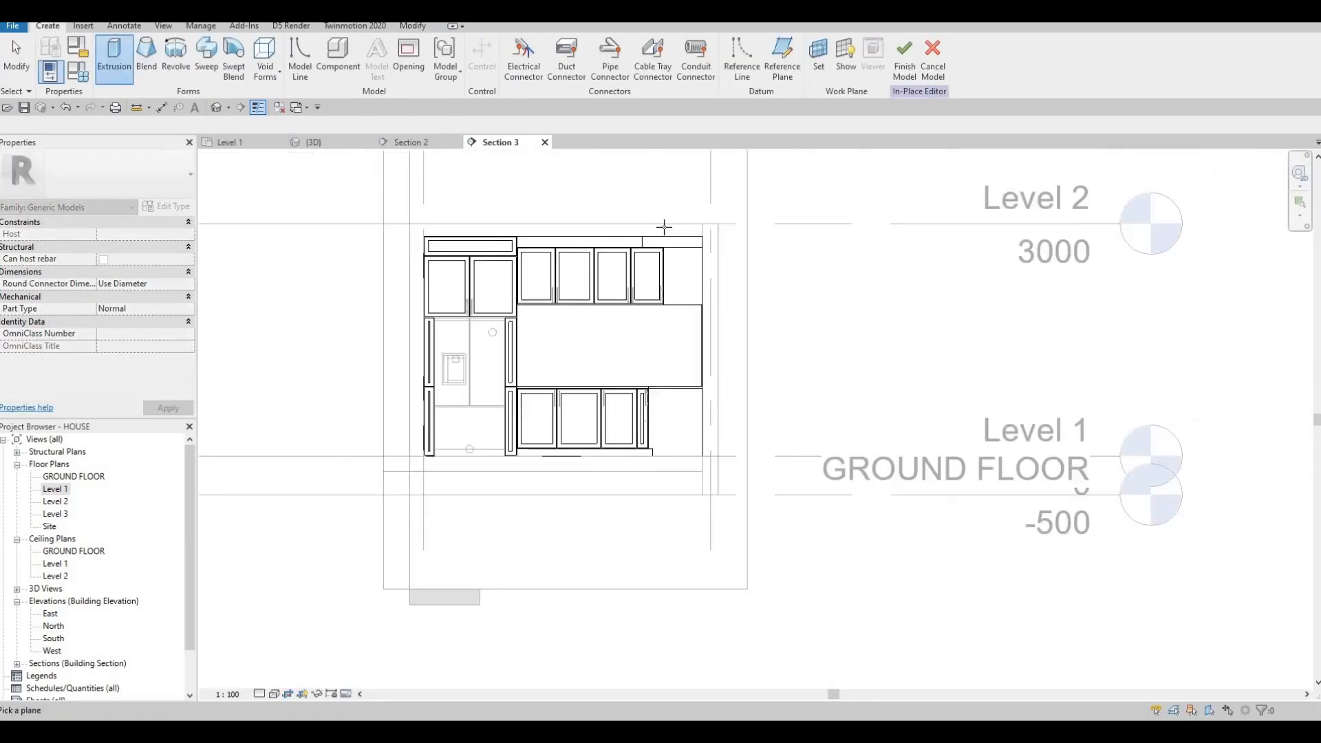
pyautogui.click(660, 229)
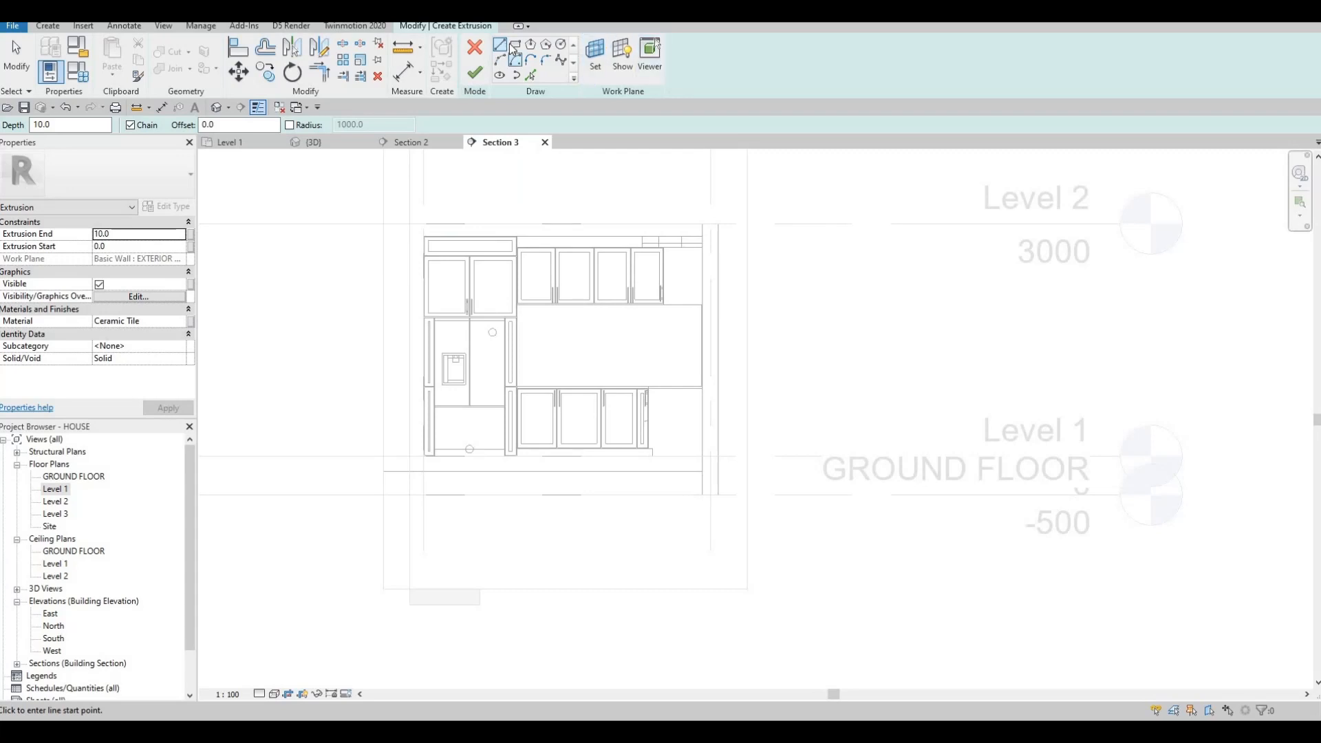
# Sketch a backsplash rectangle about 1058 mm high from the wall corner to the refrigerator cabinet, above the countertop, and finish the extrusion.
pyautogui.scroll(2, 705, 308)
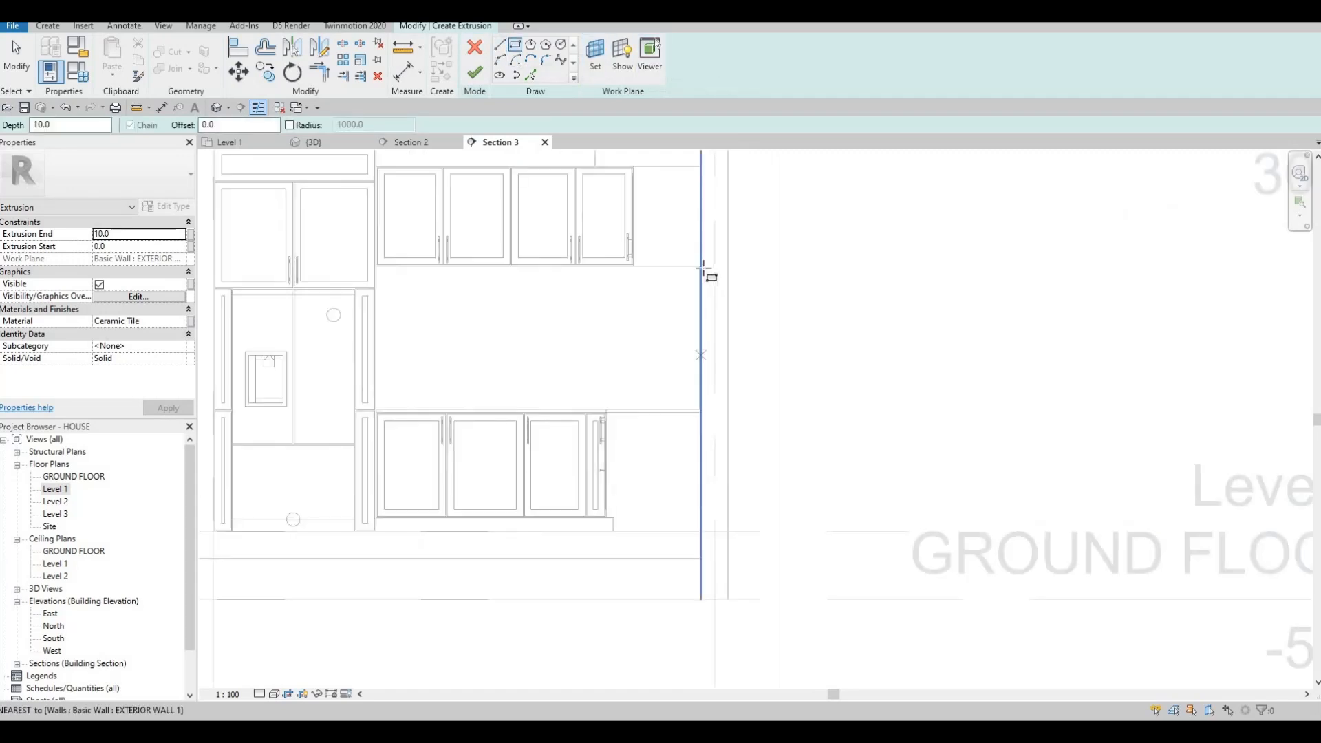
pyautogui.scroll(3, 700, 267)
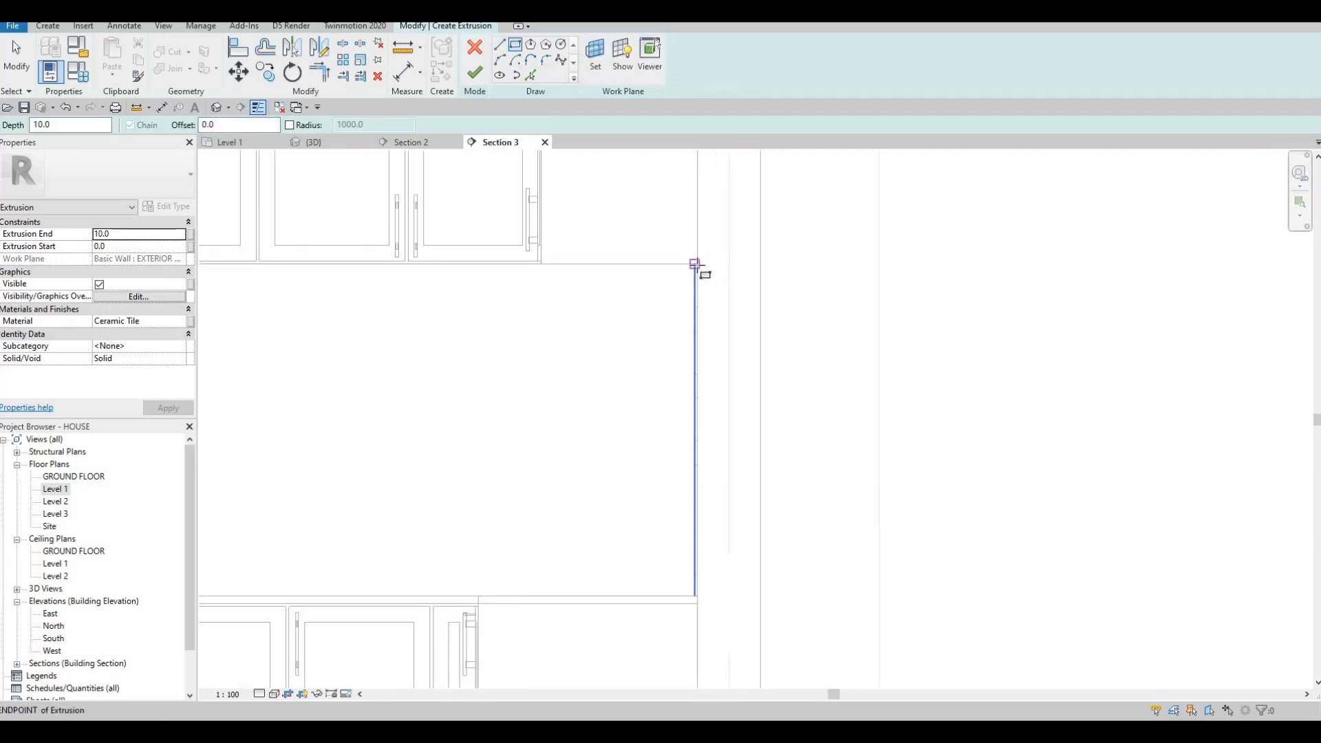
pyautogui.click(696, 265)
pyautogui.moveTo(456, 478); pyautogui.dragTo(695, 378, button='middle')
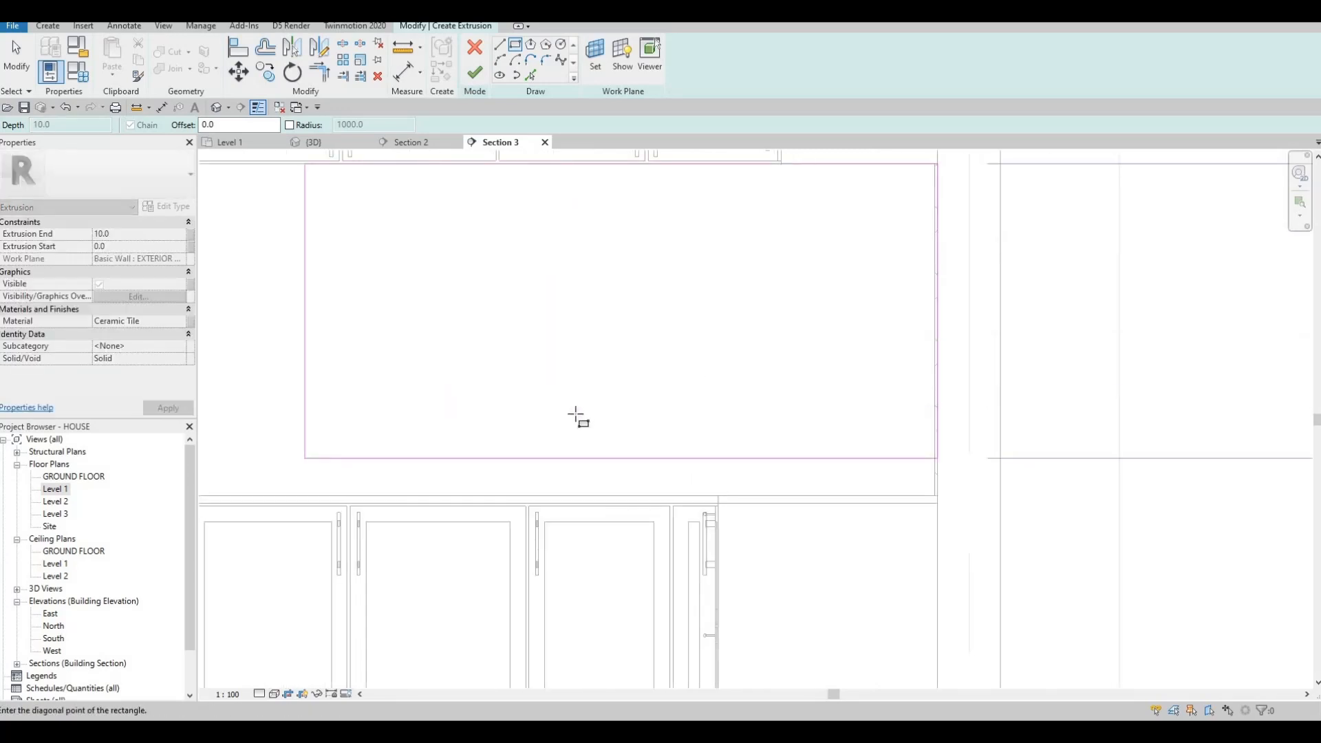
pyautogui.moveTo(575, 414); pyautogui.dragTo(634, 379, button='middle')
pyautogui.scroll(3, 522, 417)
pyautogui.click(509, 410)
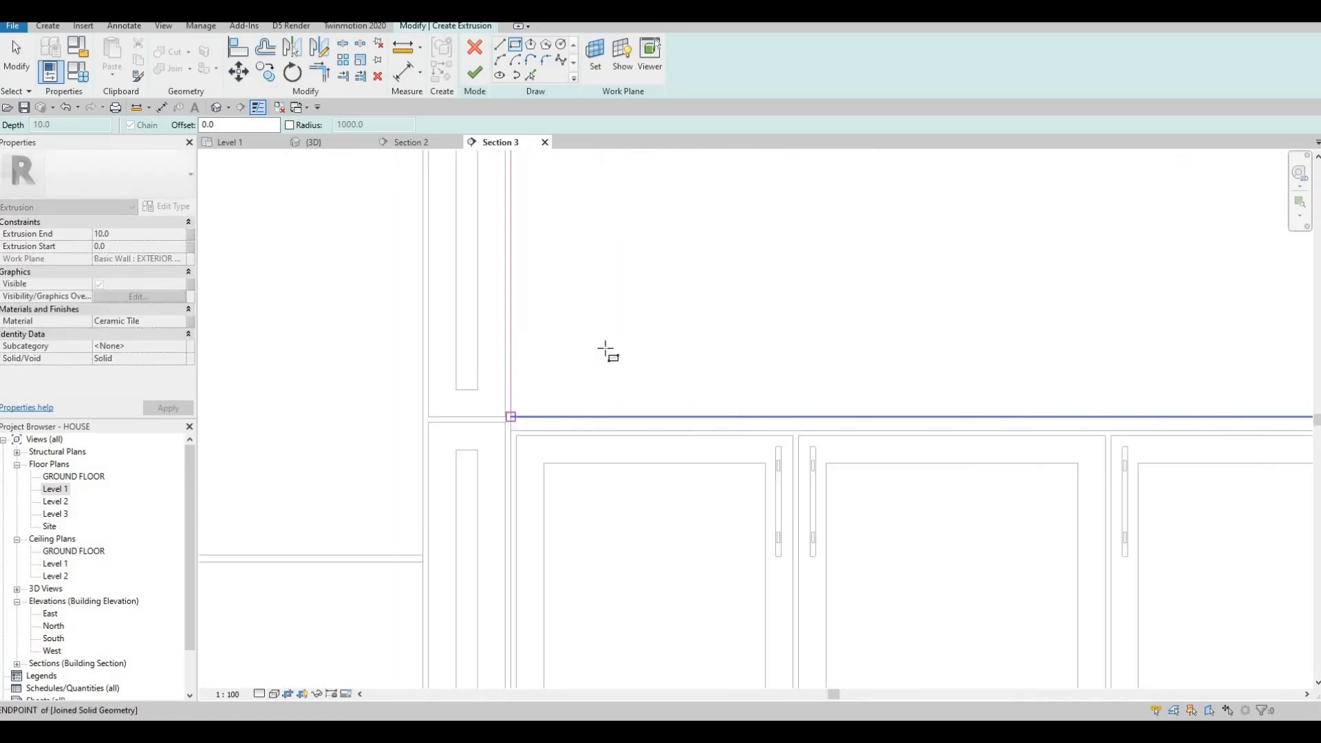
pyautogui.scroll(-6, 530, 395)
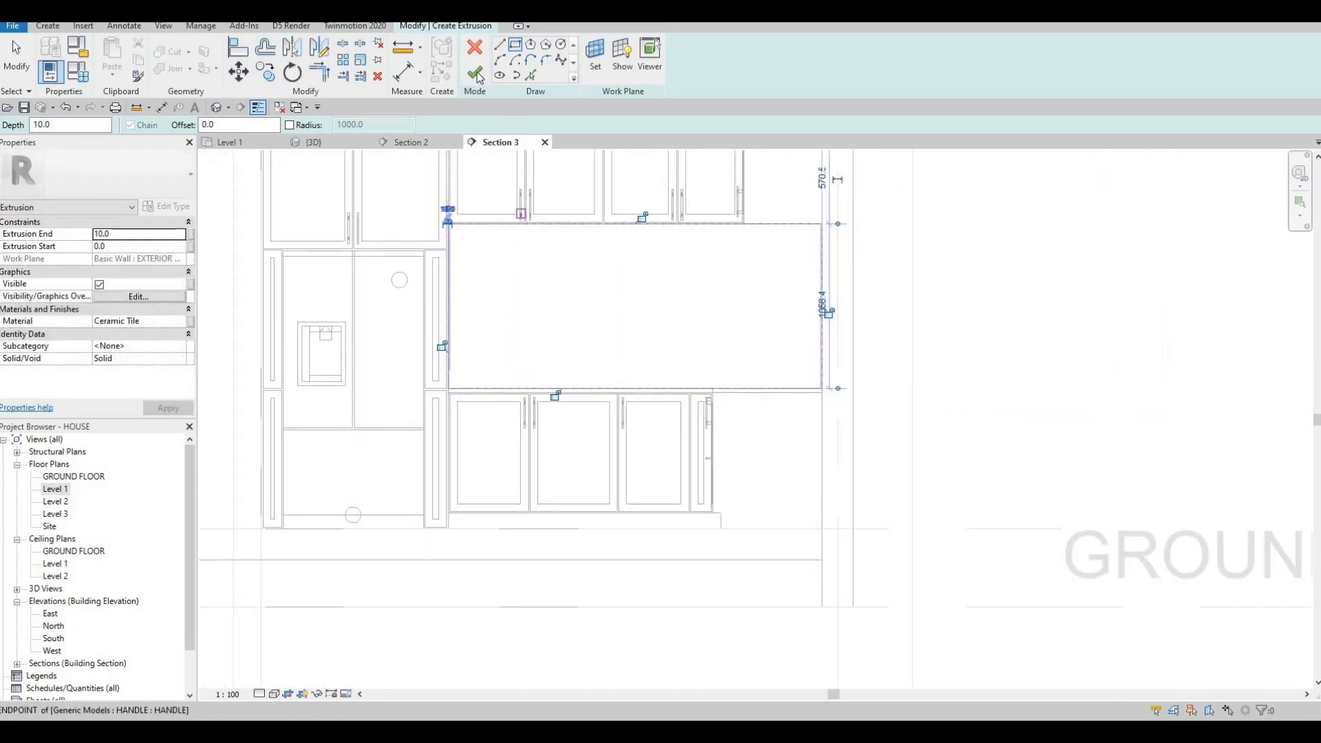
pyautogui.click(475, 73)
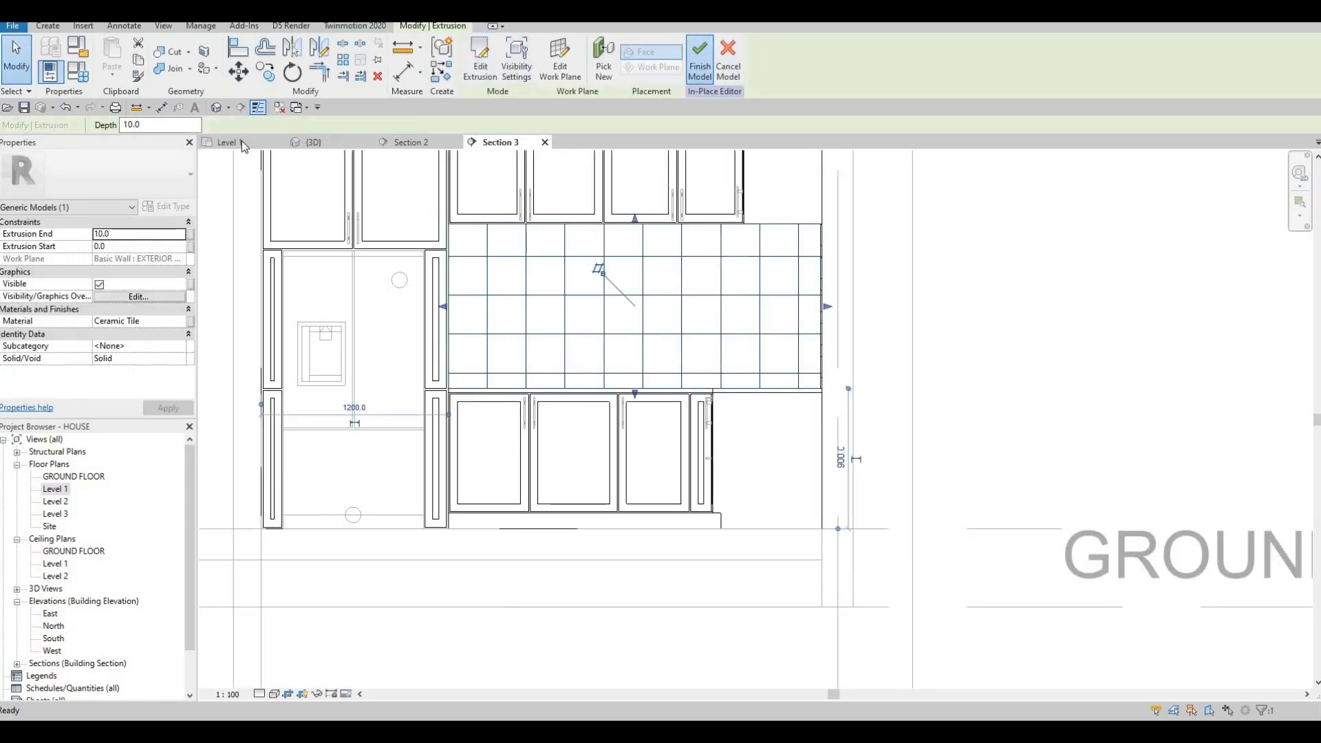
# Finish editing the cabinet model and review the kitchen's new side backsplash area in the 3D view.
pyautogui.click(216, 108)
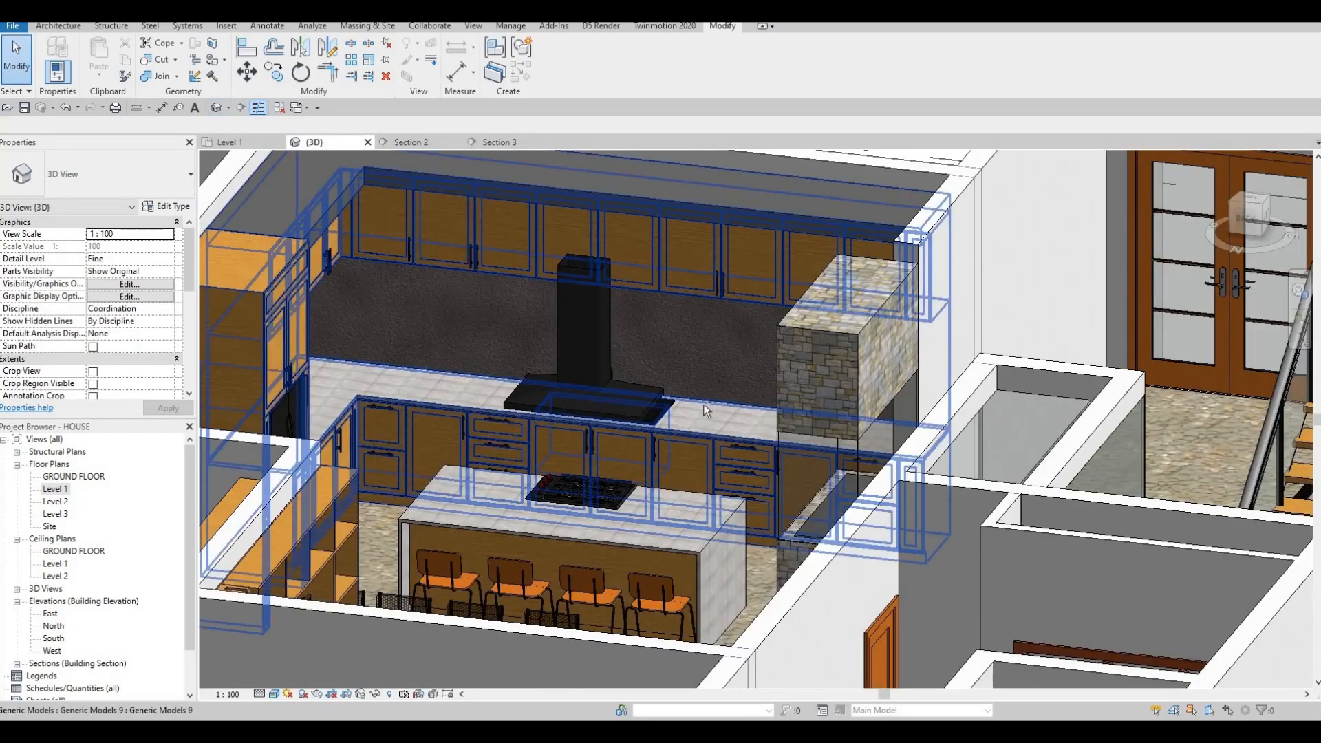
pyautogui.press('Escape')
pyautogui.keyDown('shift'); pyautogui.moveTo(440, 454); pyautogui.dragTo(775, 384, button='middle'); pyautogui.keyUp('shift')
pyautogui.scroll(8, 625, 270)
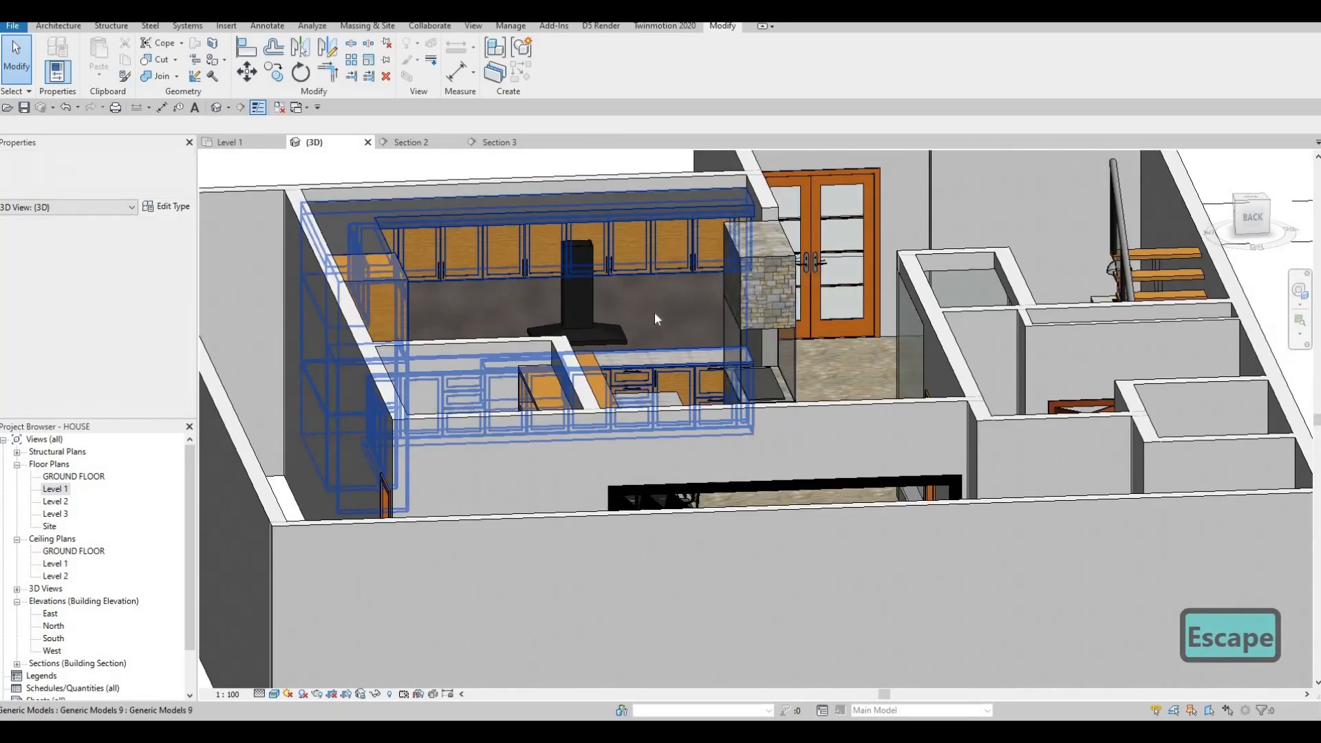
pyautogui.scroll(-6, 571, 502)
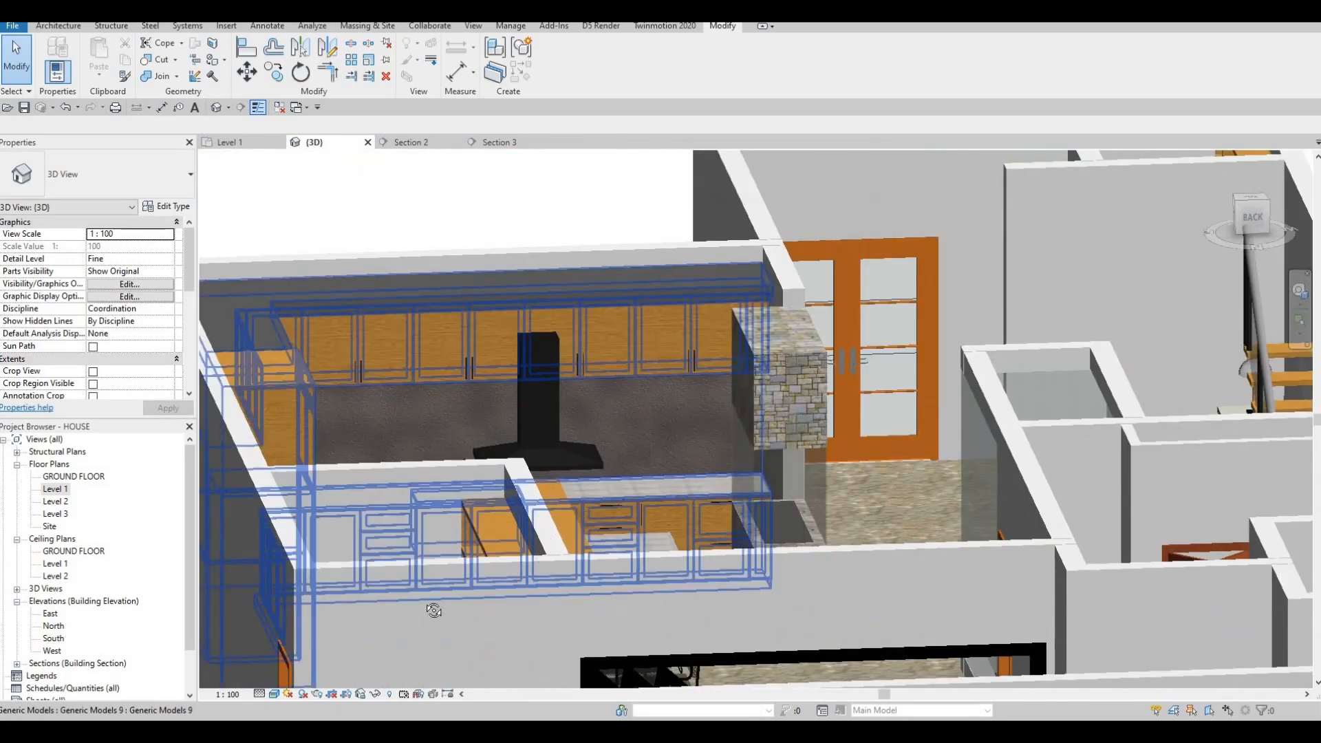
pyautogui.keyDown('shift'); pyautogui.moveTo(451, 629); pyautogui.dragTo(695, 626, button='middle'); pyautogui.keyUp('shift')
pyautogui.scroll(3, 694, 625)
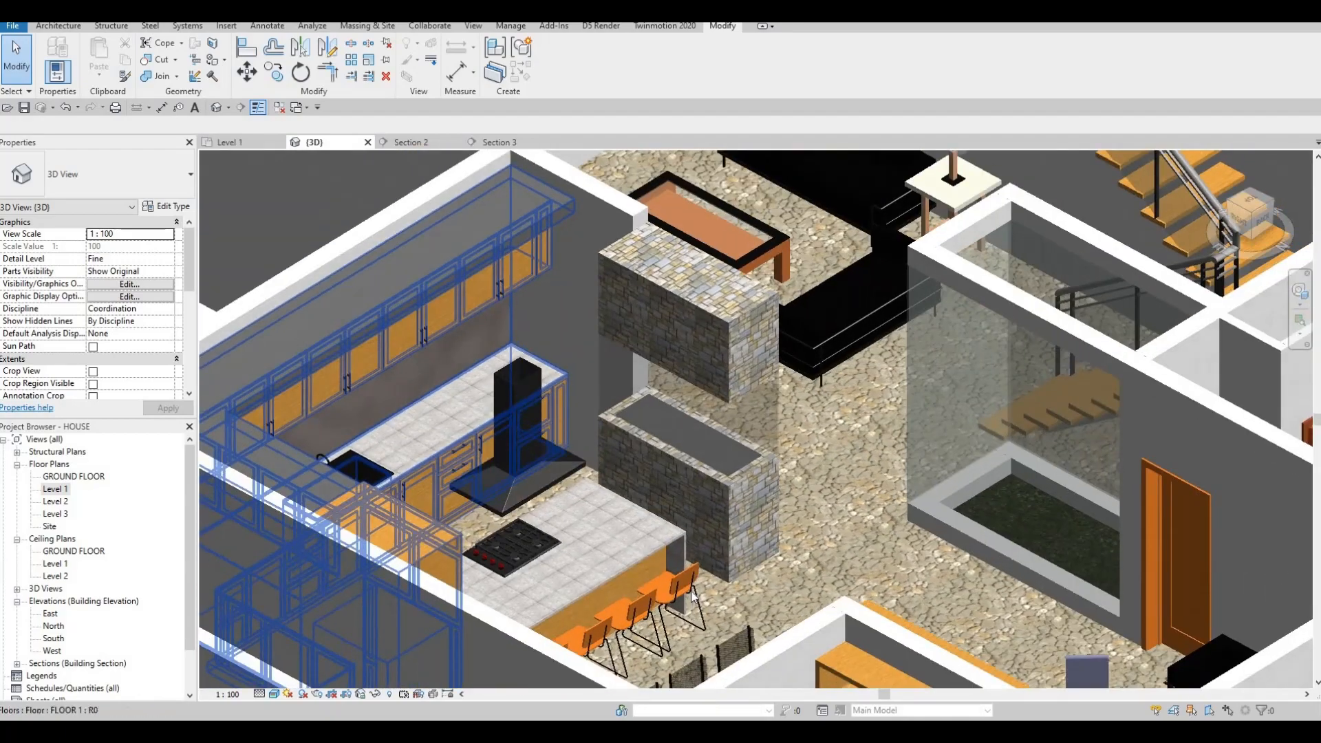
pyautogui.scroll(3, 693, 623)
pyautogui.scroll(-6, 694, 622)
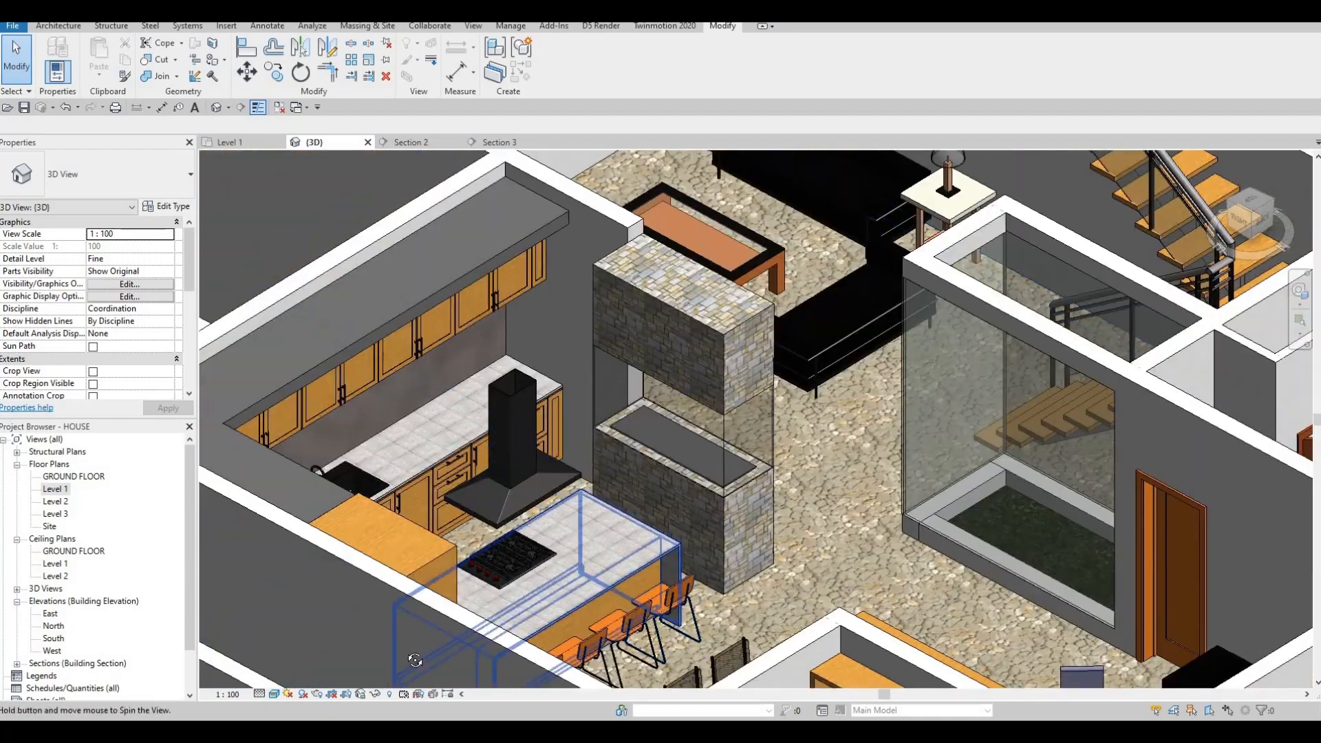
# Inspect the refrigerator wall, island, range hood and countertops from the opposite side of the kitchen in 3D.
pyautogui.keyDown('shift'); pyautogui.moveTo(694, 622); pyautogui.dragTo(76, 653, button='middle'); pyautogui.keyUp('shift')
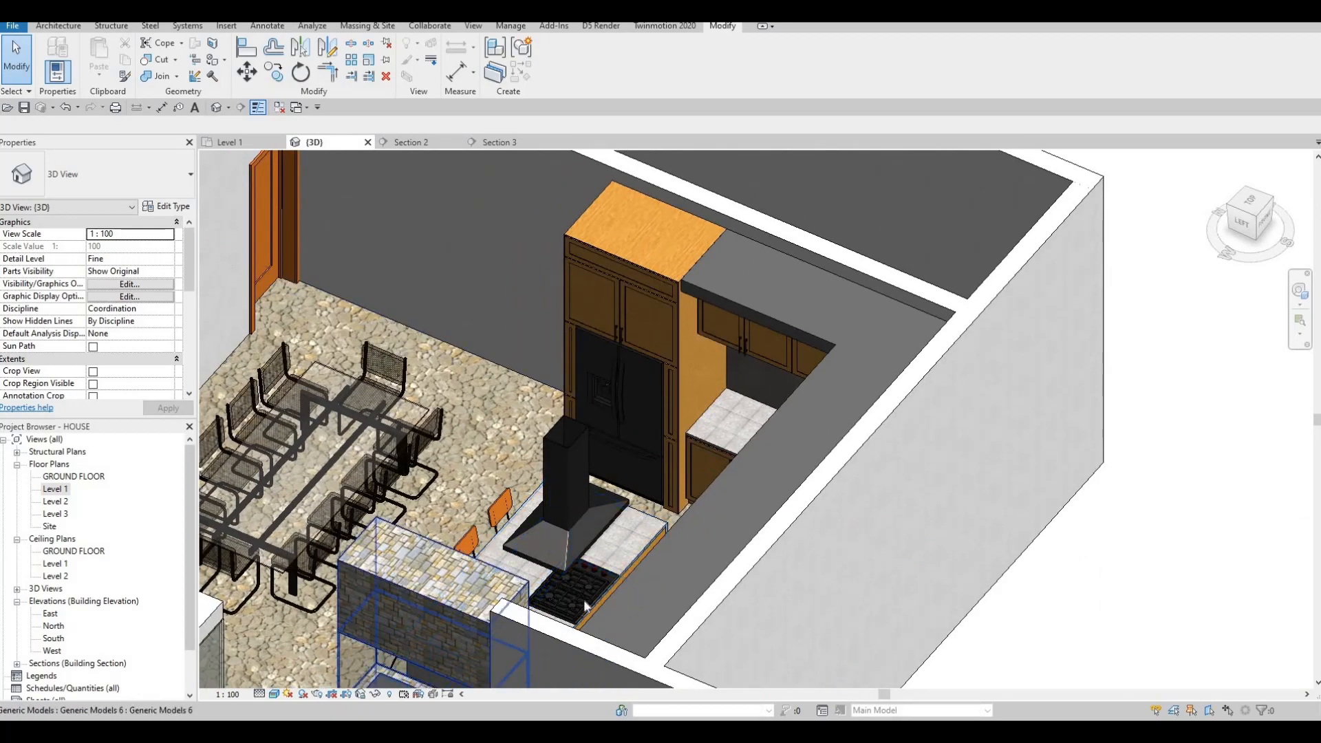
pyautogui.keyDown('shift'); pyautogui.moveTo(447, 595); pyautogui.dragTo(523, 636, button='middle'); pyautogui.keyUp('shift')
pyautogui.moveTo(581, 588); pyautogui.dragTo(694, 394, button='middle')
pyautogui.scroll(5, 694, 394)
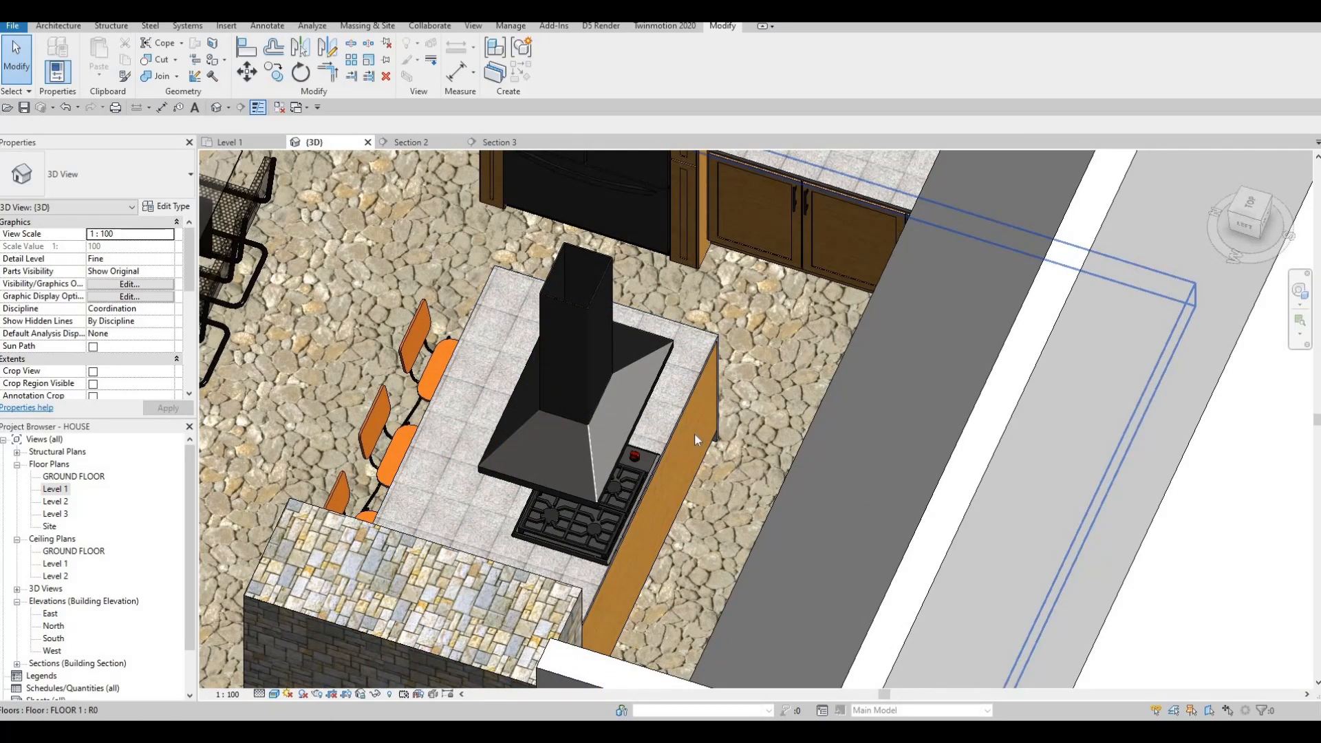
pyautogui.scroll(4, 695, 432)
pyautogui.scroll(-4, 729, 451)
pyautogui.keyDown('shift'); pyautogui.moveTo(739, 319); pyautogui.dragTo(819, 322, button='middle'); pyautogui.keyUp('shift')
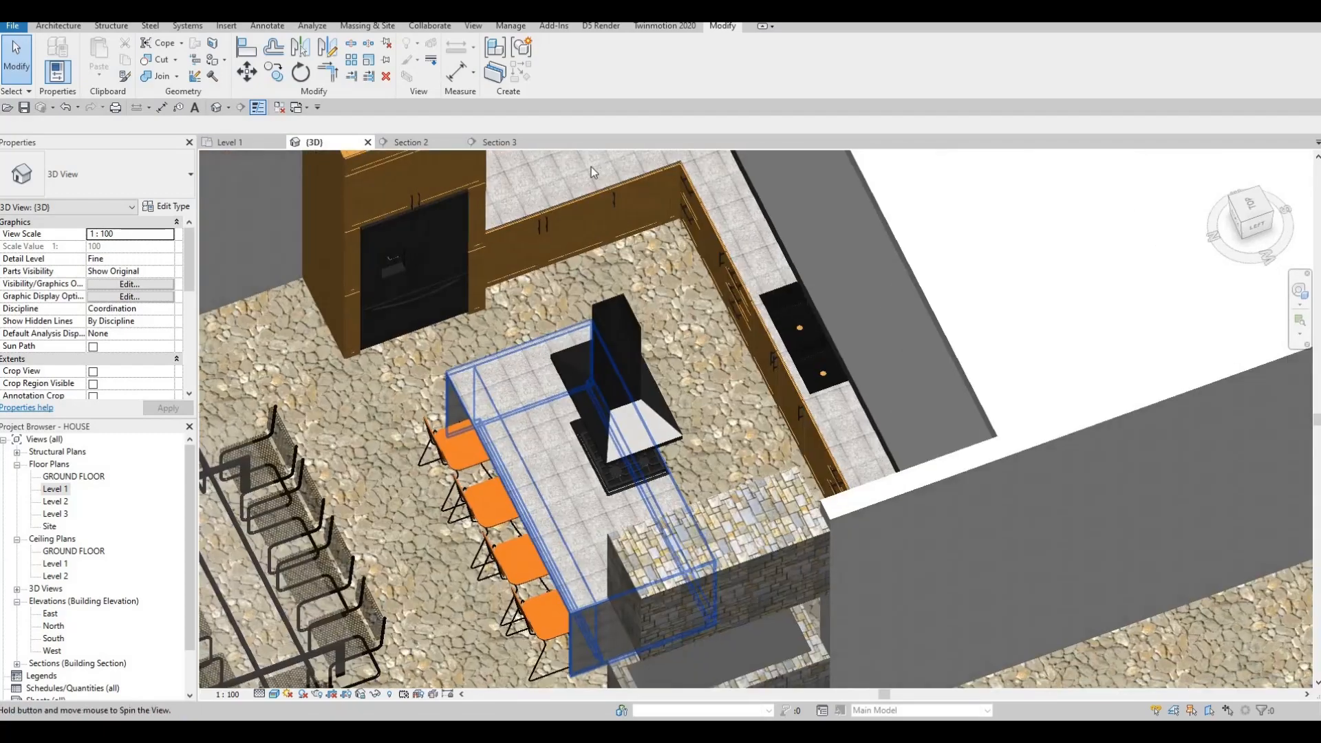
# Align the drawer-side base cabinet fronts with the countertop's front edge at the inner corner.
pyautogui.scroll(5, 691, 212)
pyautogui.moveTo(691, 227); pyautogui.dragTo(686, 316, button='middle')
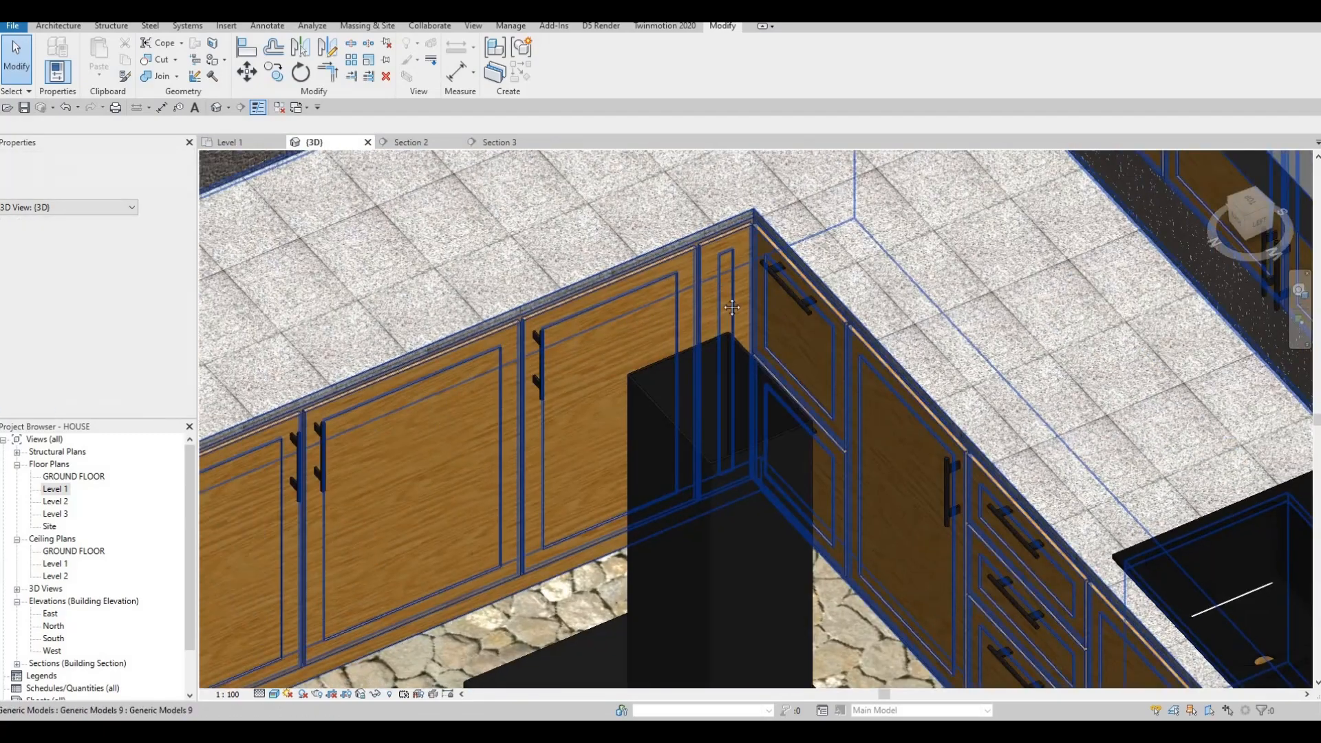
pyautogui.scroll(3, 686, 317)
pyautogui.press('Escape')
pyautogui.press('Escape')
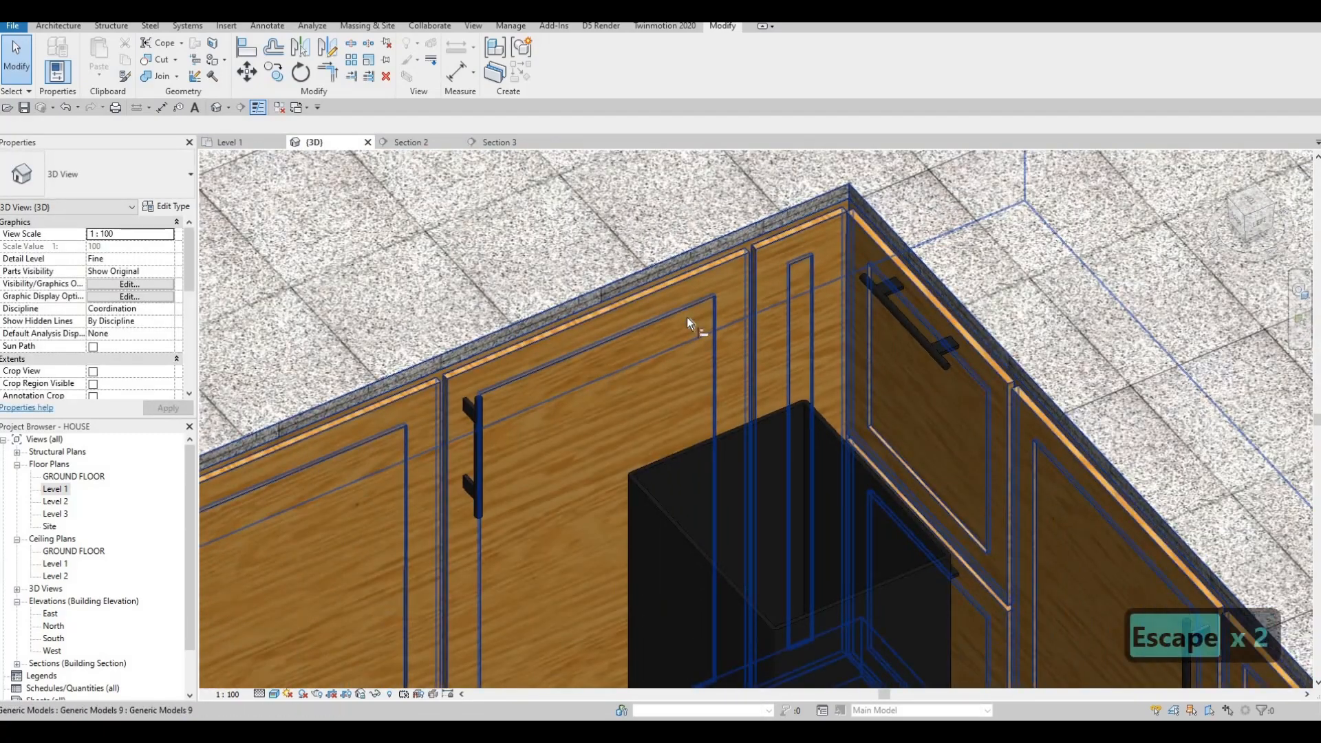
pyautogui.press('a')
pyautogui.press('l')
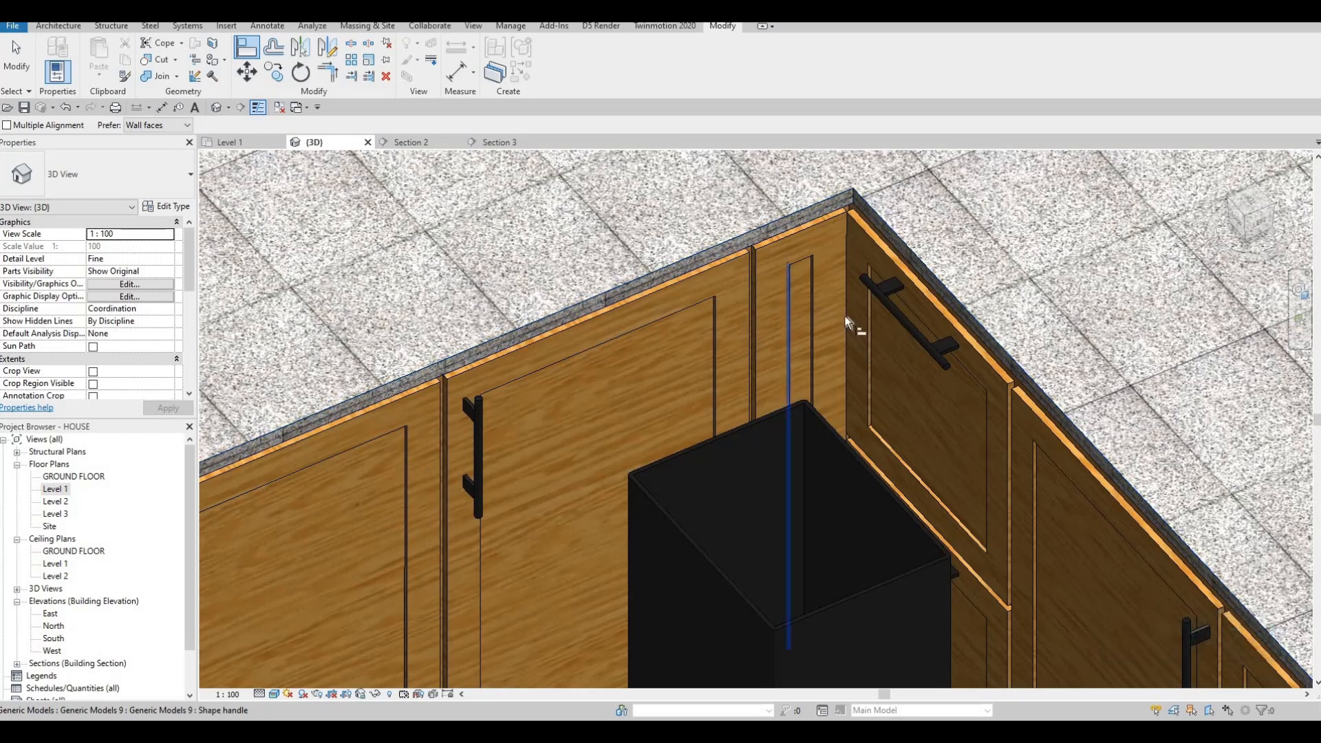
pyautogui.click(884, 237)
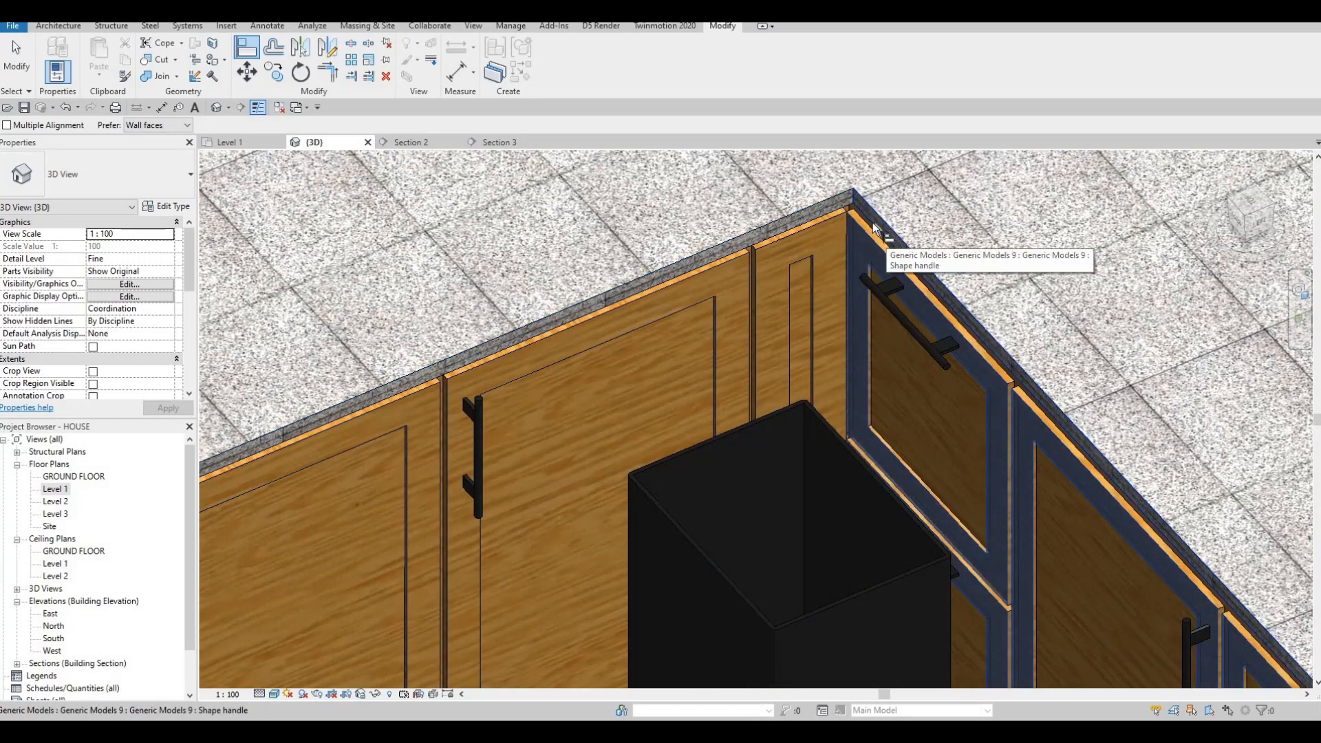
pyautogui.click(873, 275)
# Examine the aligned cabinet corner up close and the whole kitchen in 3D, and end the Align command.
pyautogui.keyDown('shift'); pyautogui.moveTo(598, 481); pyautogui.dragTo(582, 486); pyautogui.keyUp('shift')
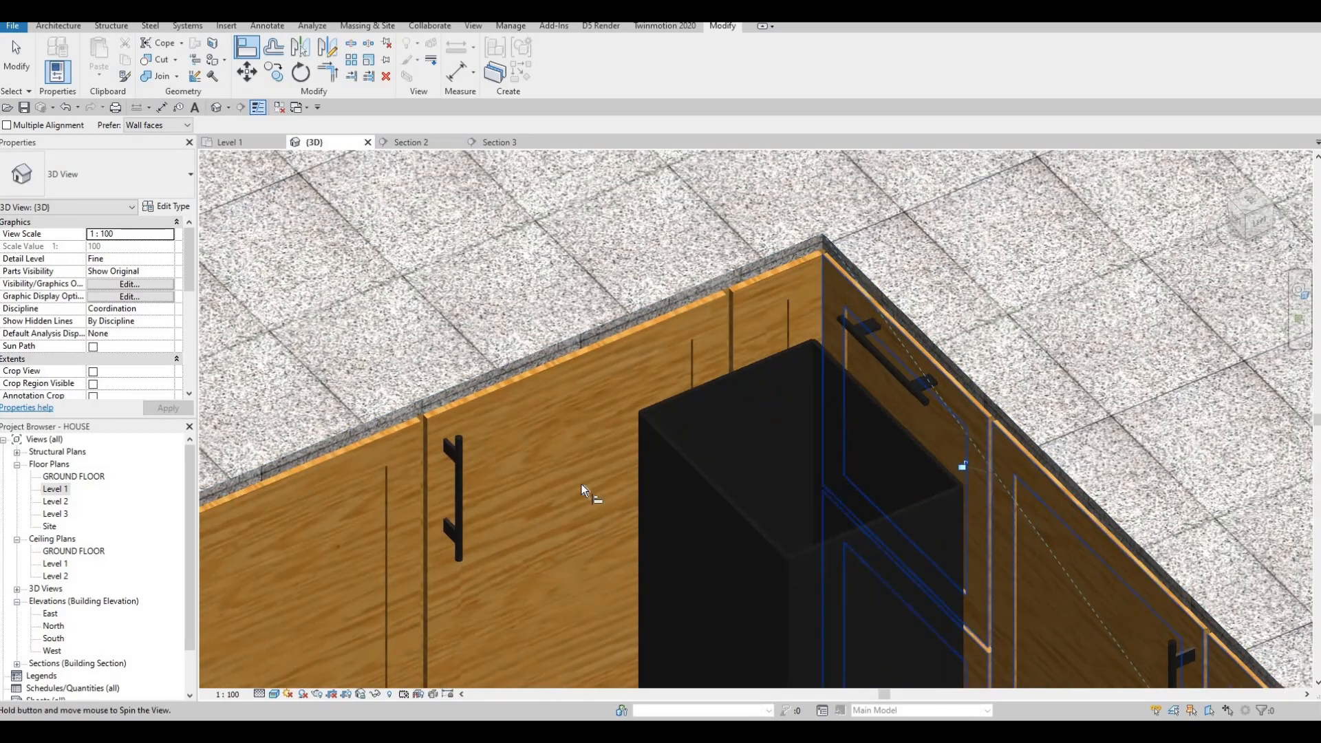
pyautogui.keyDown('shift'); pyautogui.moveTo(582, 485); pyautogui.dragTo(537, 539, button='middle'); pyautogui.keyUp('shift')
pyautogui.scroll(4, 504, 531)
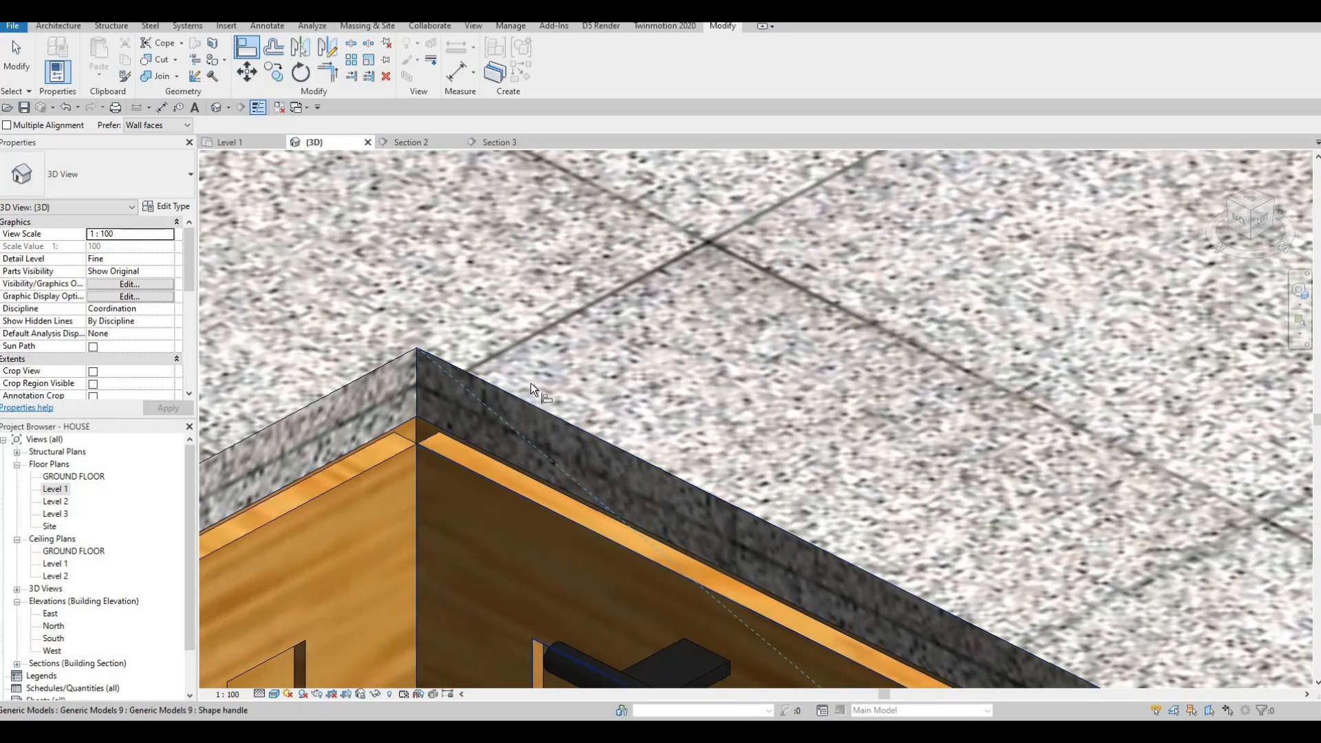
pyautogui.scroll(-6, 539, 423)
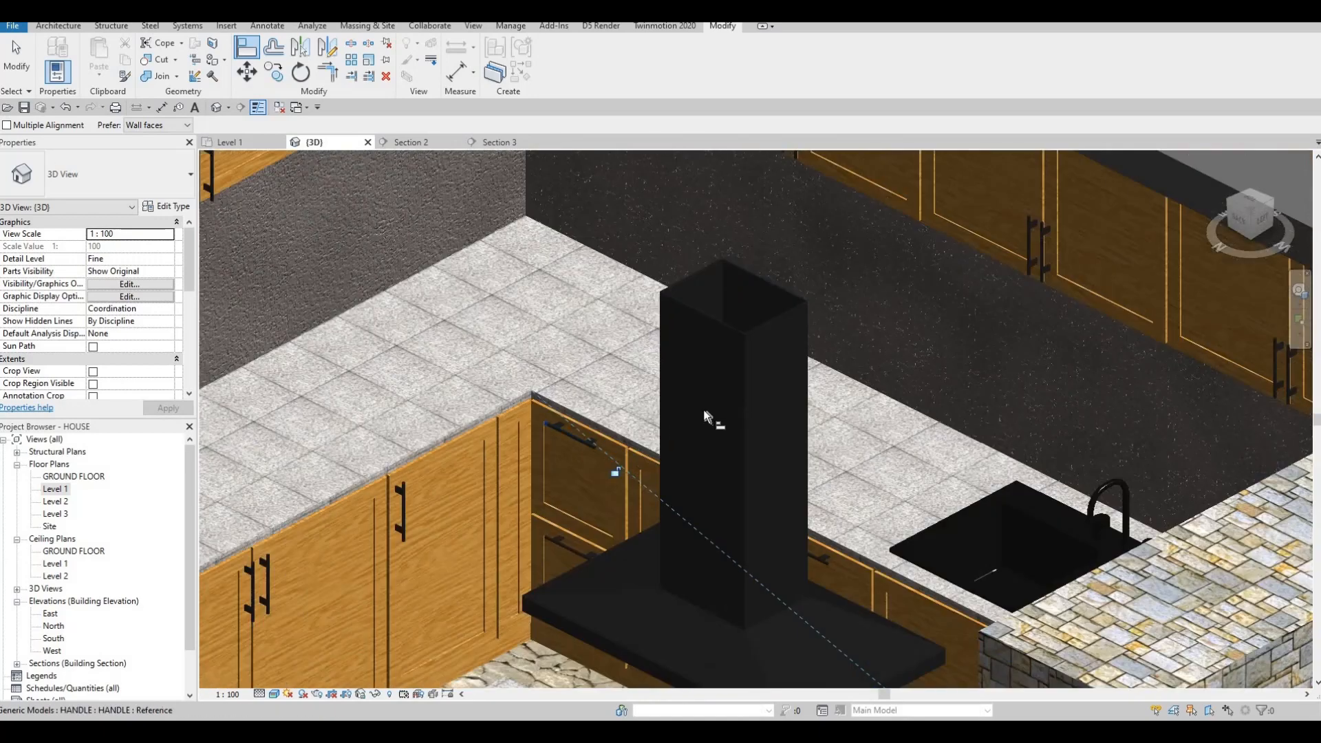
pyautogui.keyDown('shift'); pyautogui.moveTo(703, 410); pyautogui.dragTo(674, 447, button='middle'); pyautogui.keyUp('shift')
pyautogui.press('Escape')
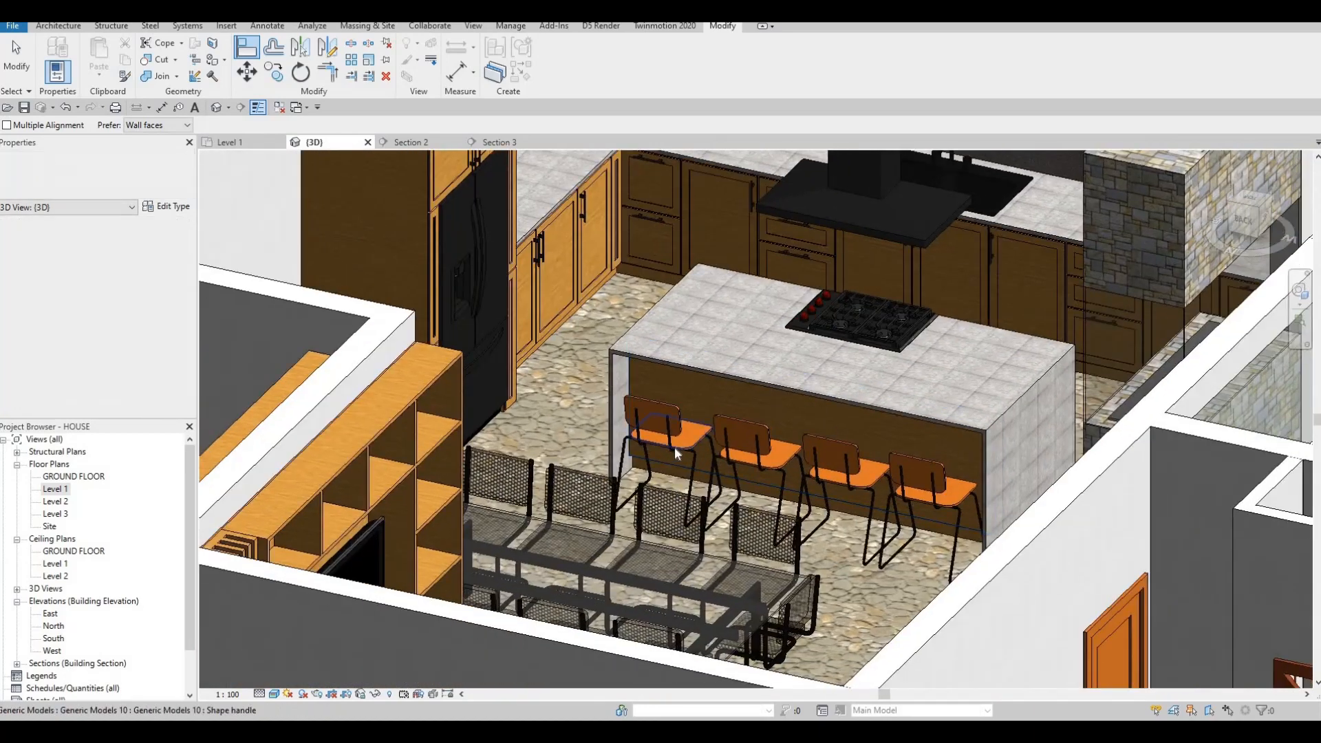
pyautogui.press('Escape')
pyautogui.press('Escape')
# Check the type properties of the island's first stool, including its seat and back material, without changing them.
pyautogui.click(681, 445)
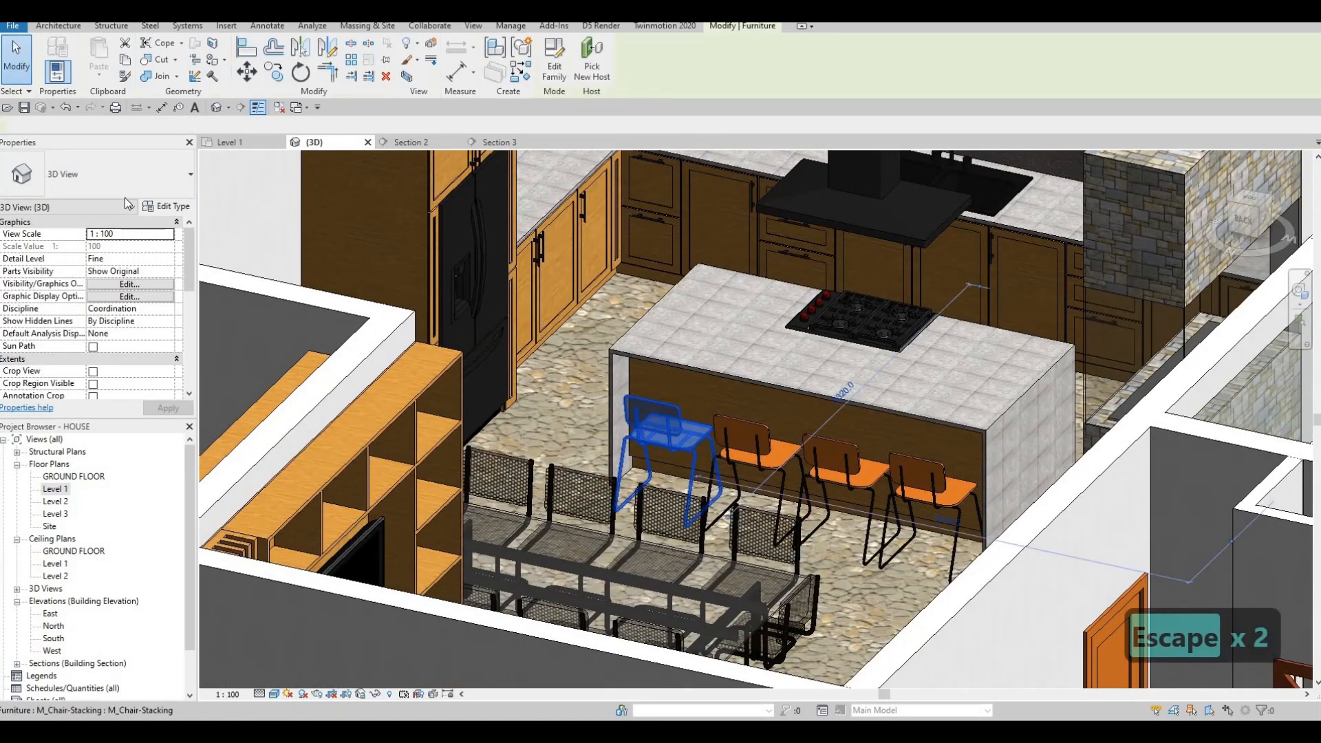
pyautogui.click(168, 208)
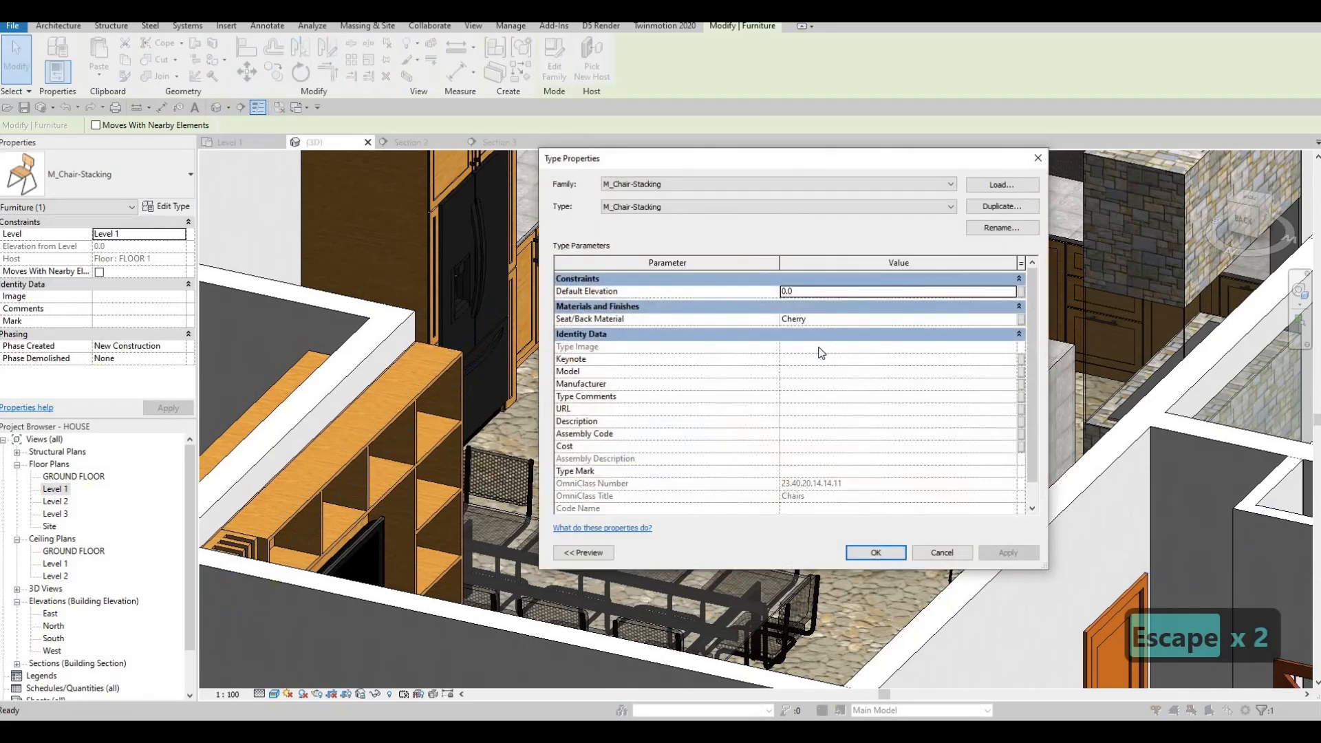
pyautogui.scroll(-1, 815, 361)
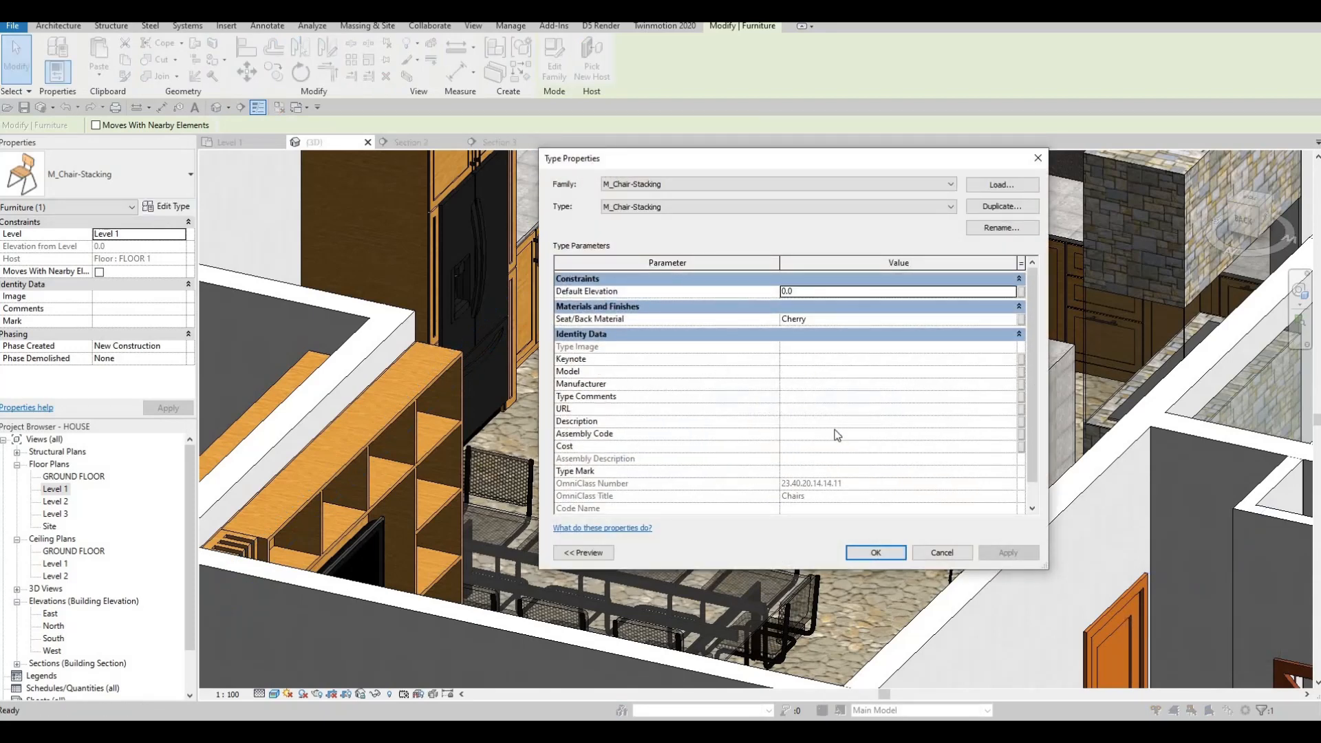
pyautogui.press('Escape')
pyautogui.press('Escape')
pyautogui.press('Escape')
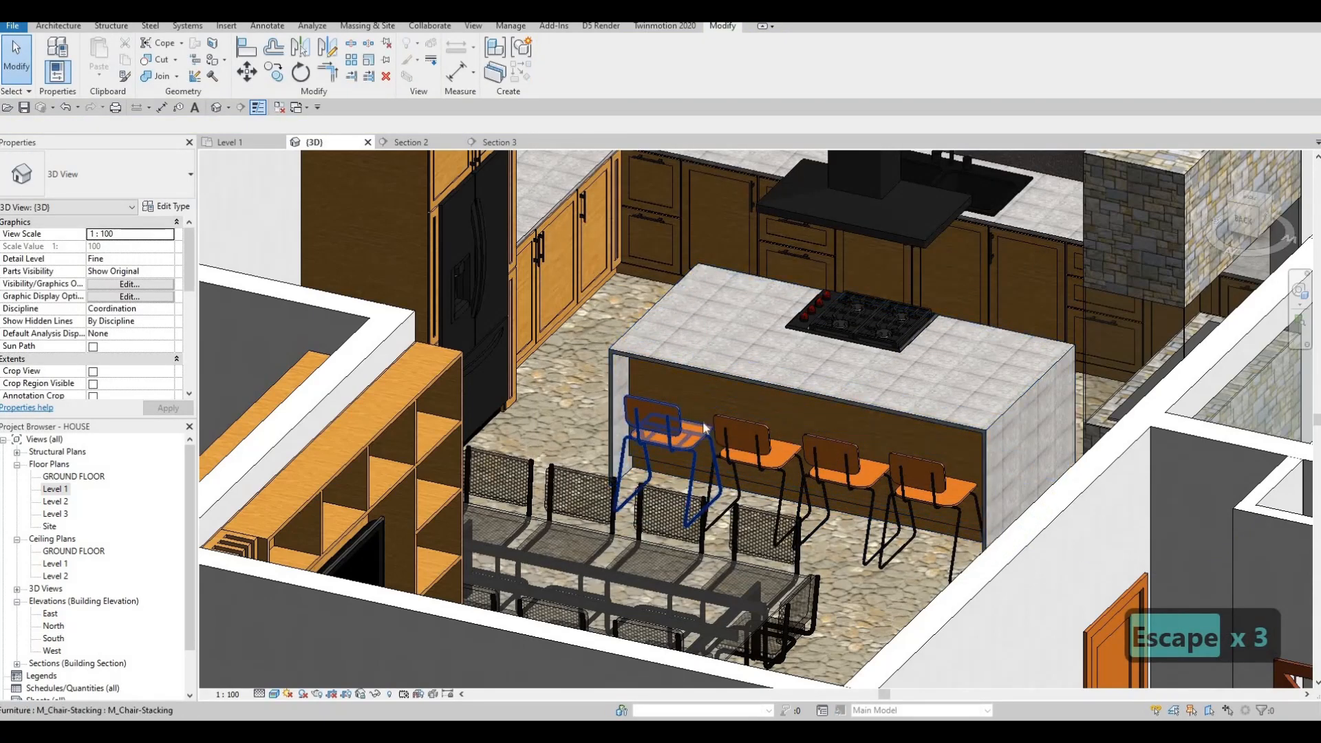
# Examine the island, its stools and the surrounding kitchen in 3D from the dining side and the stone fireplace side.
pyautogui.scroll(-2, 691, 425)
pyautogui.keyDown('shift'); pyautogui.moveTo(715, 440); pyautogui.dragTo(829, 479, button='middle'); pyautogui.keyUp('shift')
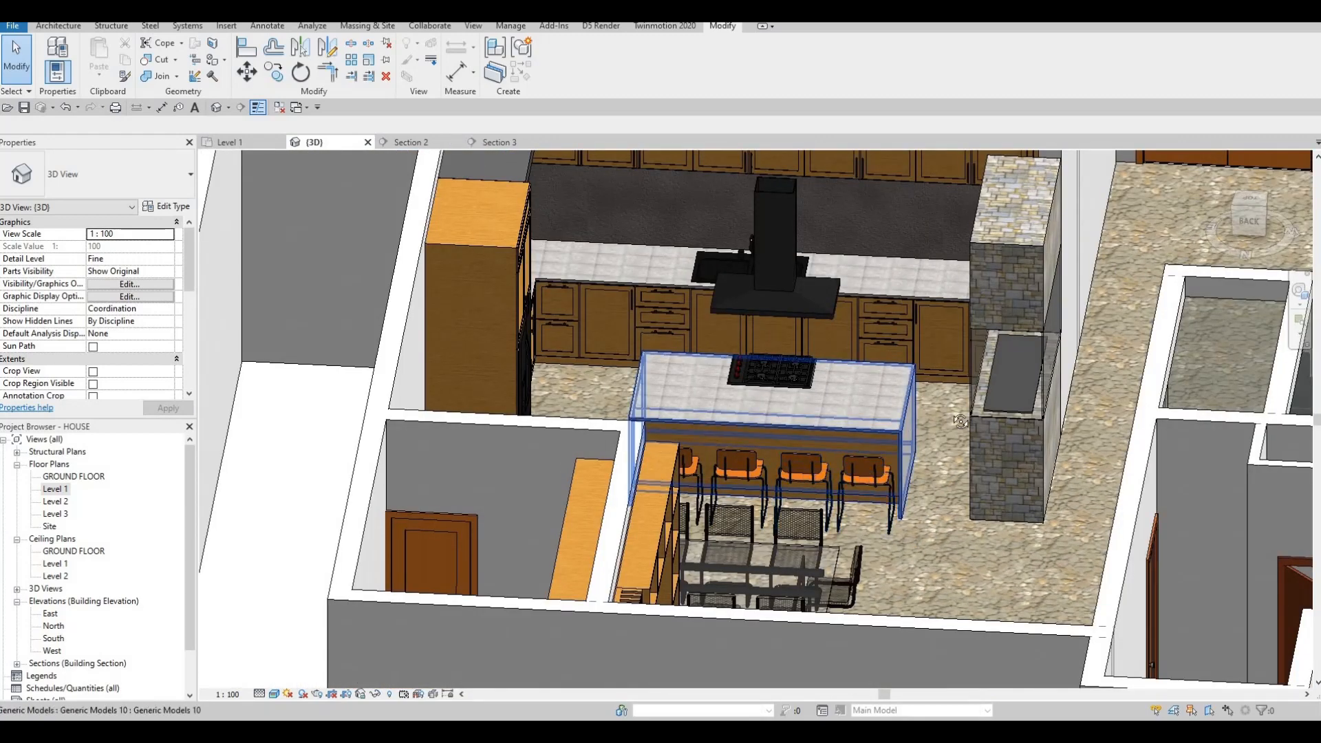
pyautogui.keyDown('shift'); pyautogui.moveTo(960, 421); pyautogui.dragTo(810, 426, button='middle'); pyautogui.keyUp('shift')
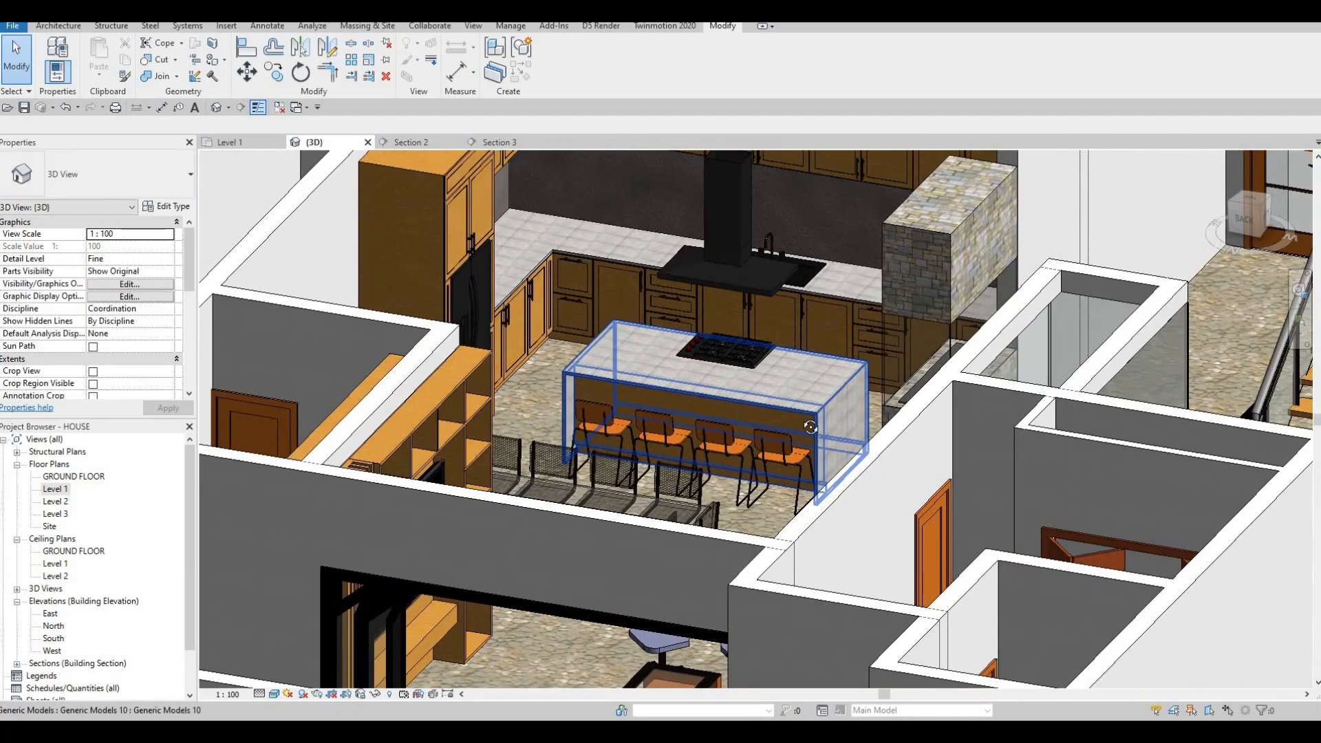
pyautogui.scroll(5, 751, 456)
pyautogui.scroll(-4, 751, 456)
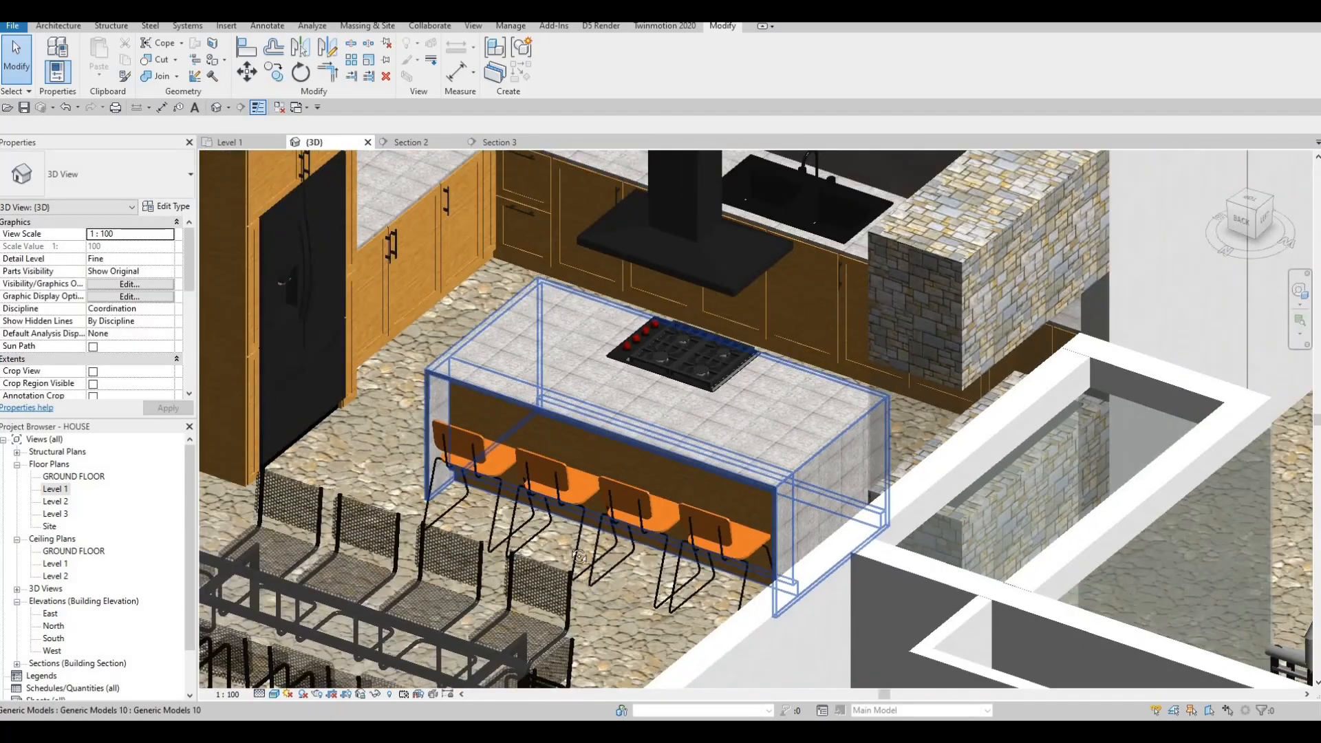
pyautogui.keyDown('shift'); pyautogui.moveTo(579, 556); pyautogui.dragTo(753, 420, button='middle'); pyautogui.keyUp('shift')
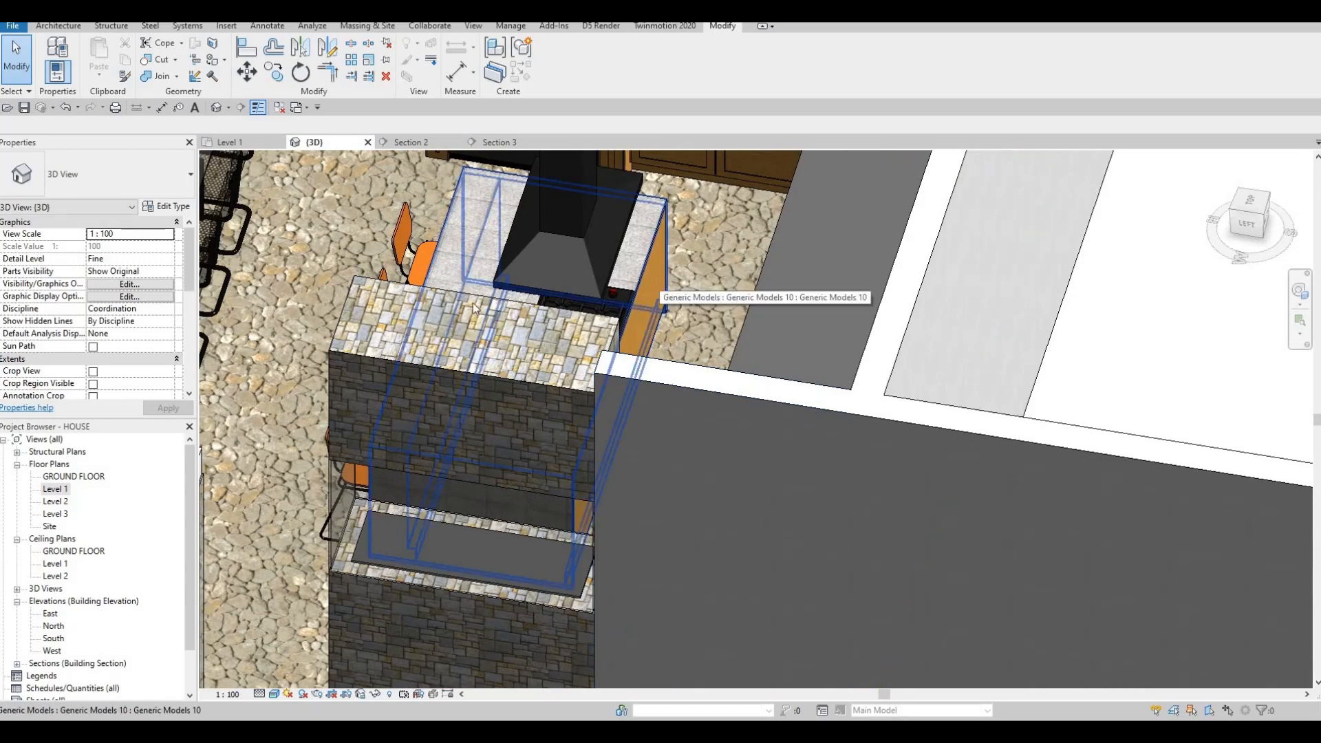
pyautogui.keyDown('shift'); pyautogui.moveTo(493, 318); pyautogui.dragTo(494, 369, button='middle'); pyautogui.keyUp('shift')
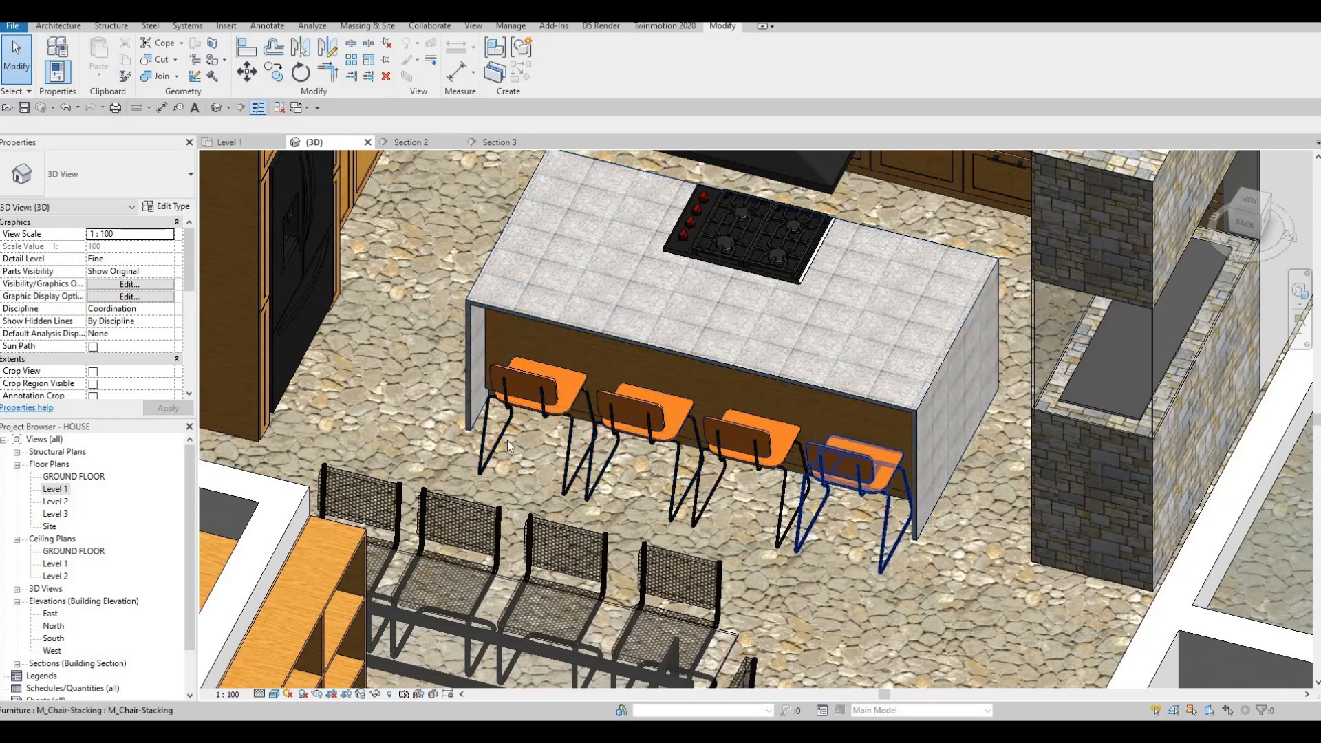
# In the Level 1 floor plan, move the kitchen section line between the island and the sink counter and flip it to face the island.
pyautogui.doubleClick(55, 489)
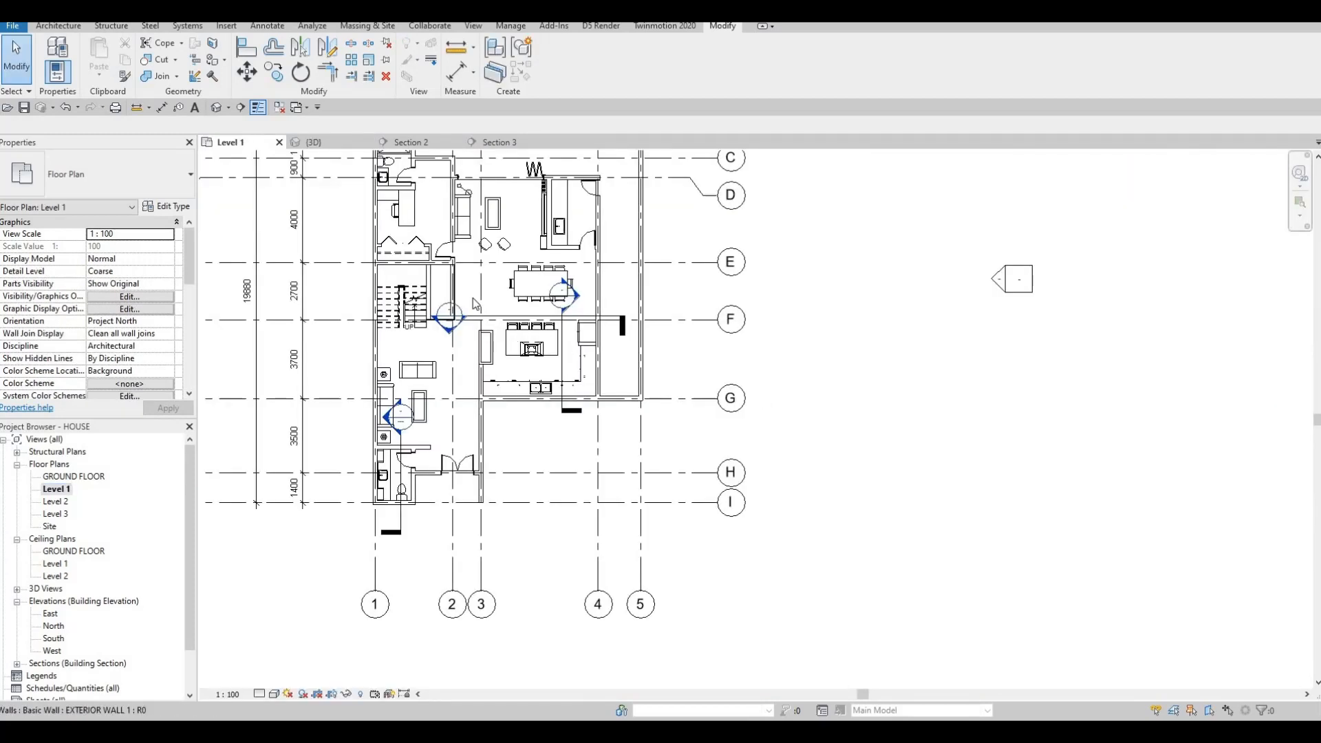
pyautogui.press('Escape')
pyautogui.scroll(4, 475, 304)
pyautogui.click(458, 301)
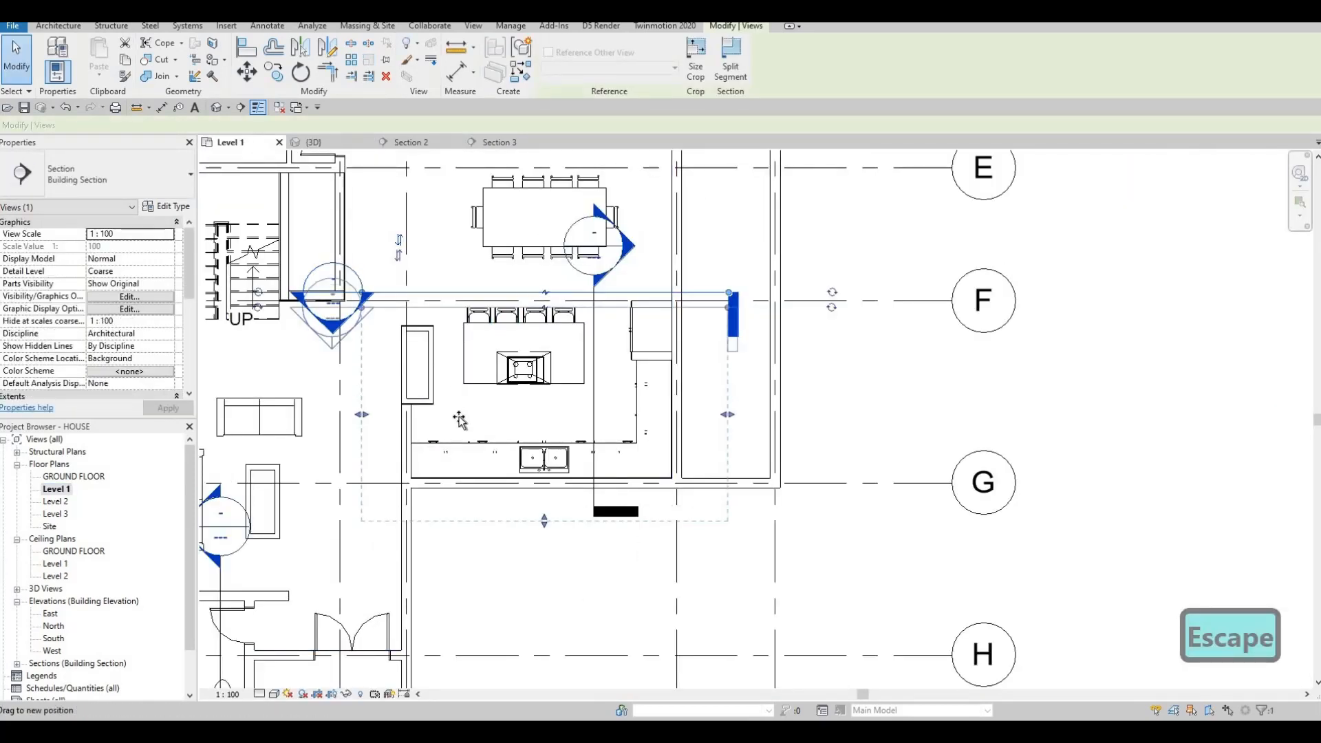
pyautogui.moveTo(459, 419); pyautogui.dragTo(457, 418)
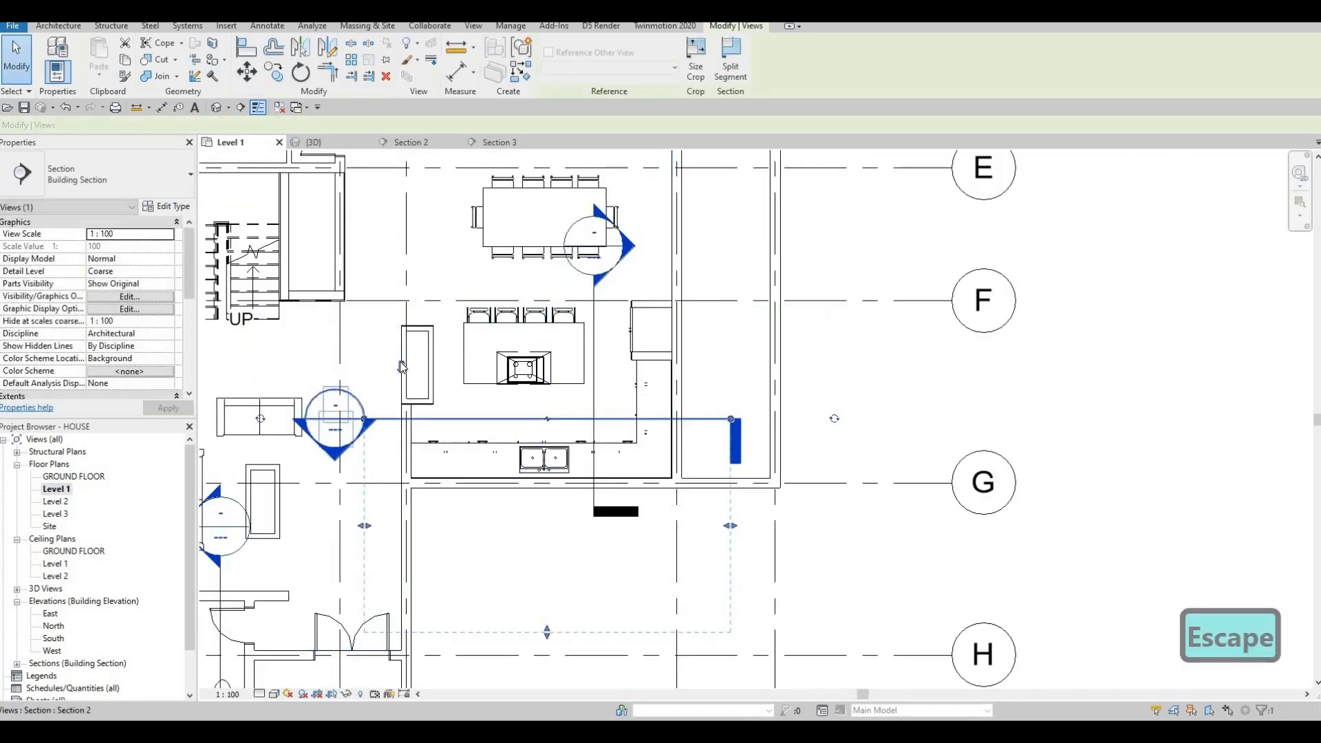
pyautogui.click(402, 366)
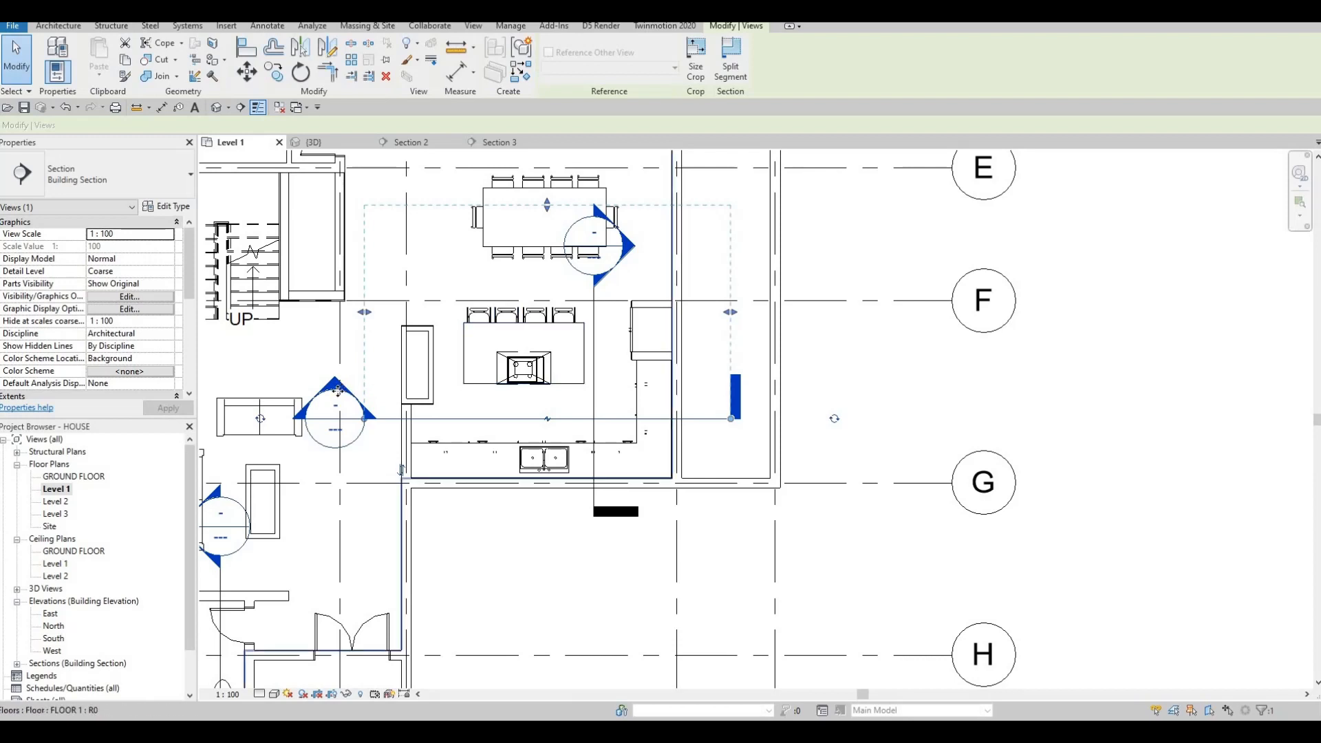
pyautogui.press('Escape')
pyautogui.press('Escape')
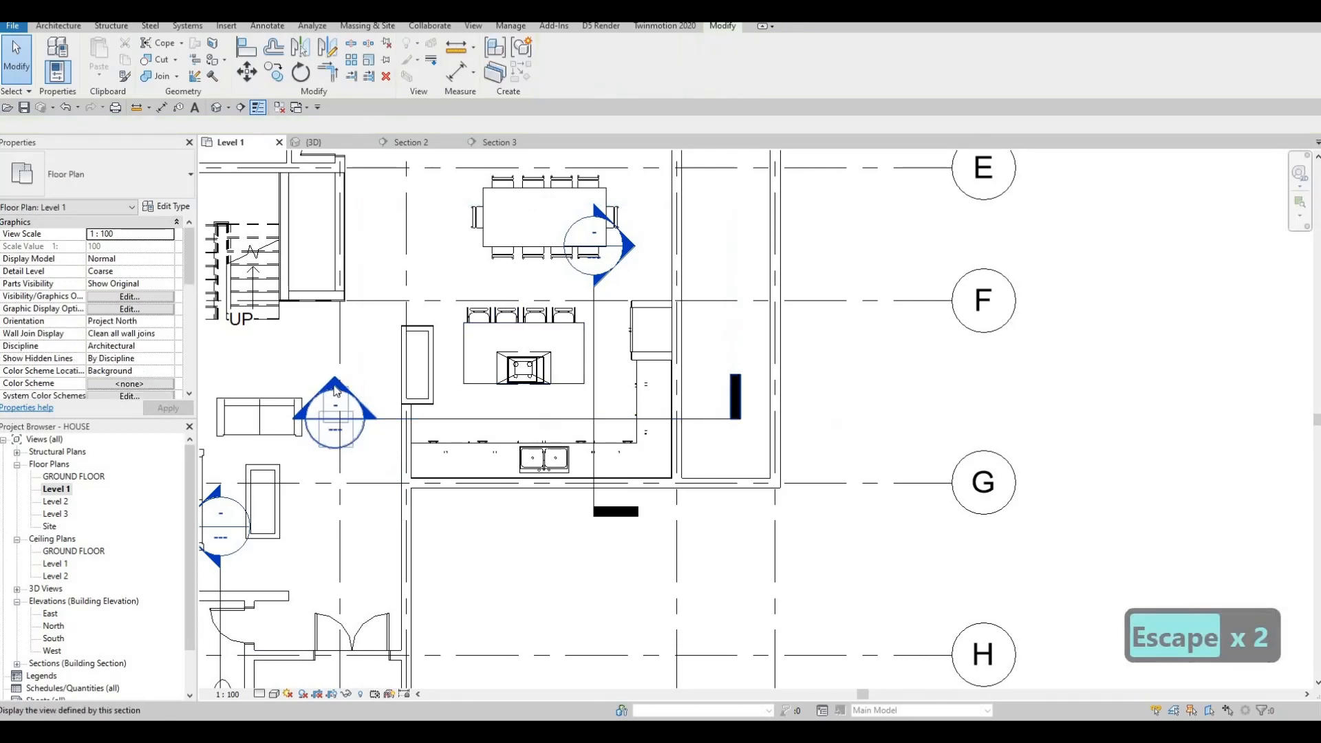
# Open the flipped section's view and display it in the Hidden Line visual style, framed on the kitchen island.
pyautogui.doubleClick(335, 406)
pyautogui.scroll(1, 559, 485)
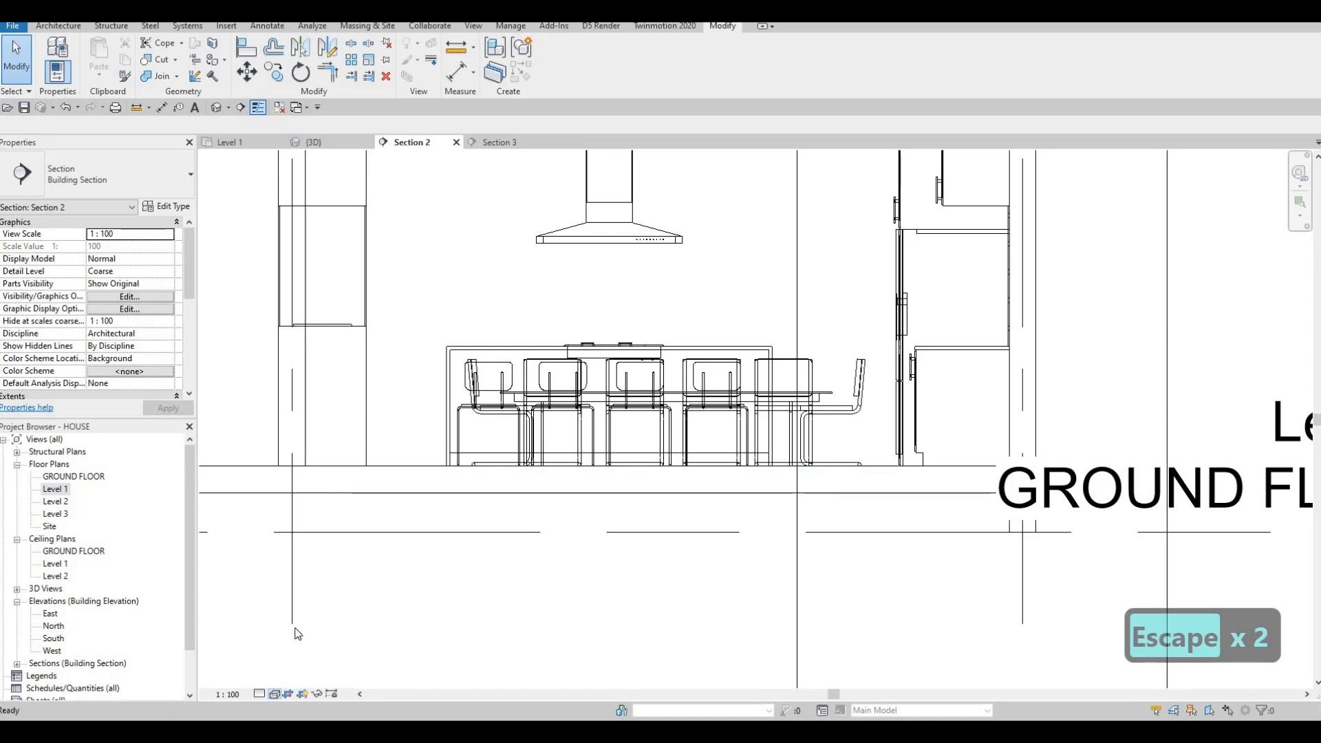
pyautogui.click(274, 694)
pyautogui.click(300, 623)
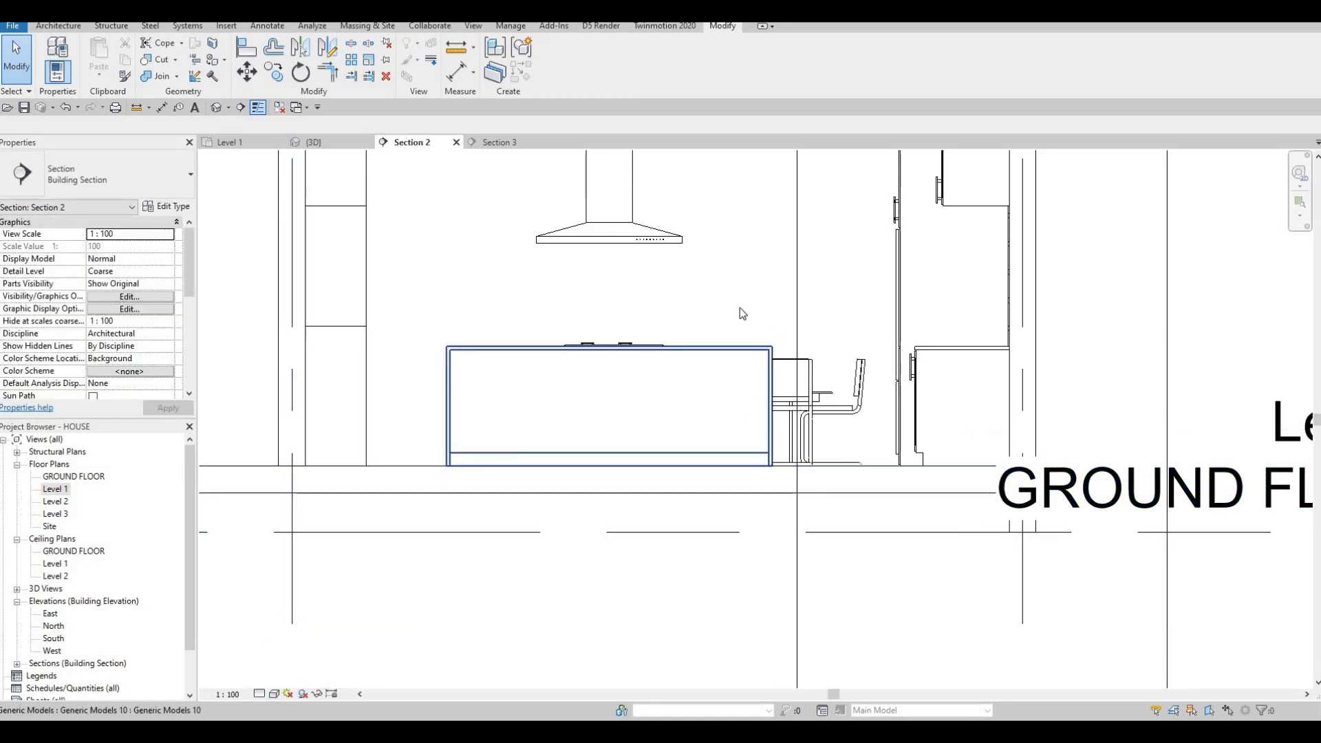
pyautogui.moveTo(740, 307); pyautogui.dragTo(797, 326, button='middle')
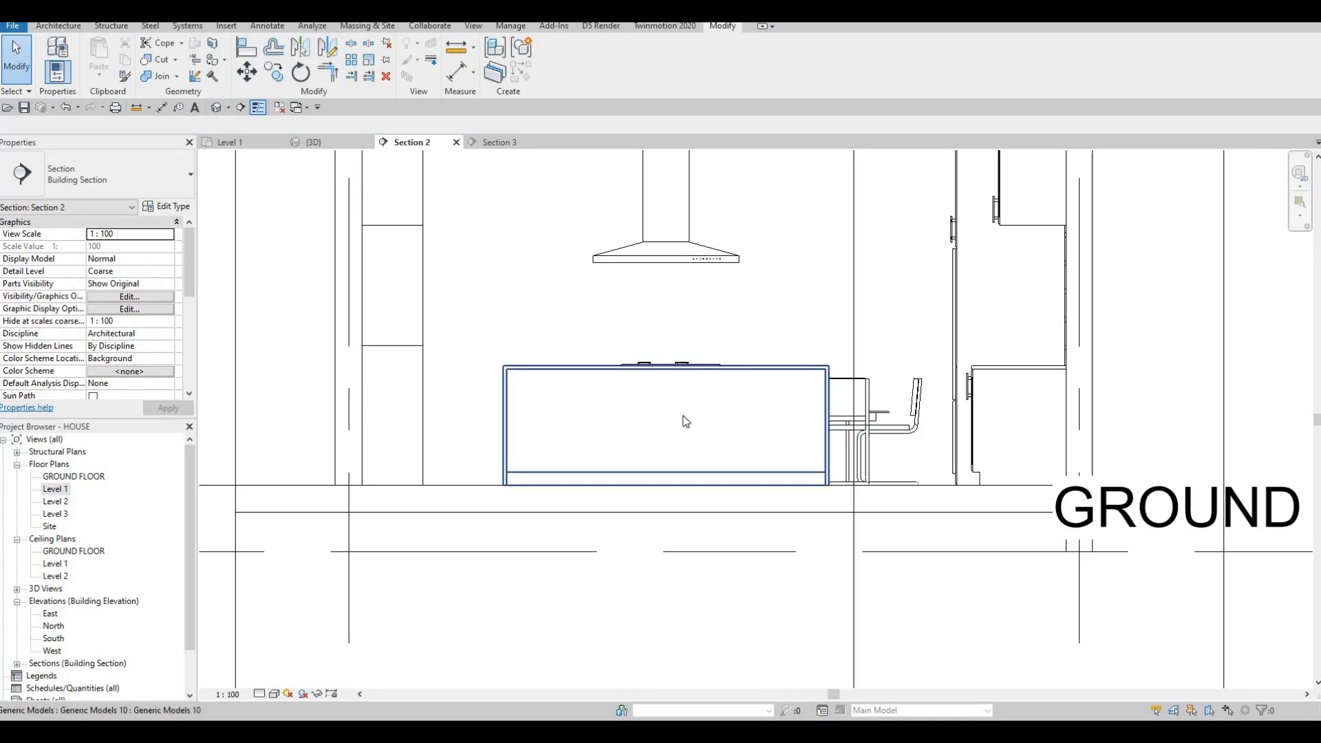
pyautogui.moveTo(649, 463); pyautogui.dragTo(654, 460, button='middle')
# Edit the island model in place and start an extrusion with the island's front face as its work plane.
pyautogui.click(655, 465)
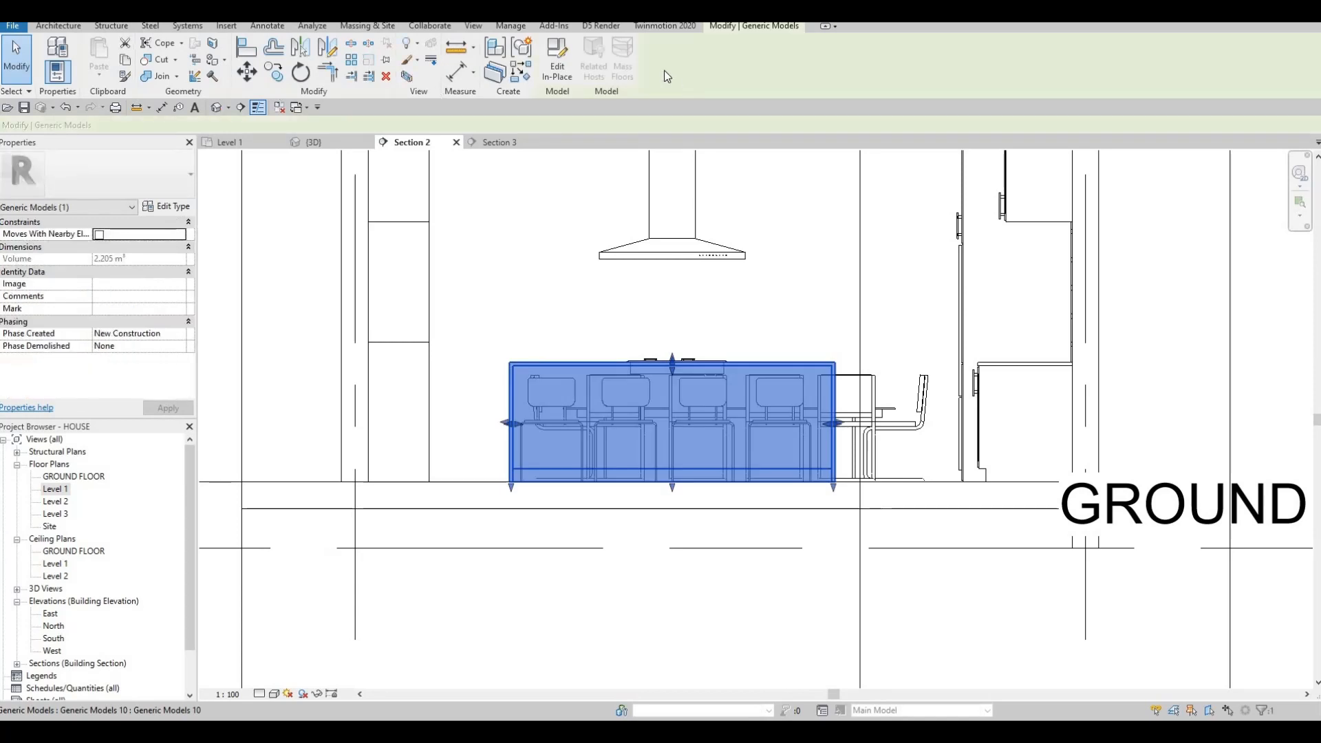
pyautogui.click(557, 71)
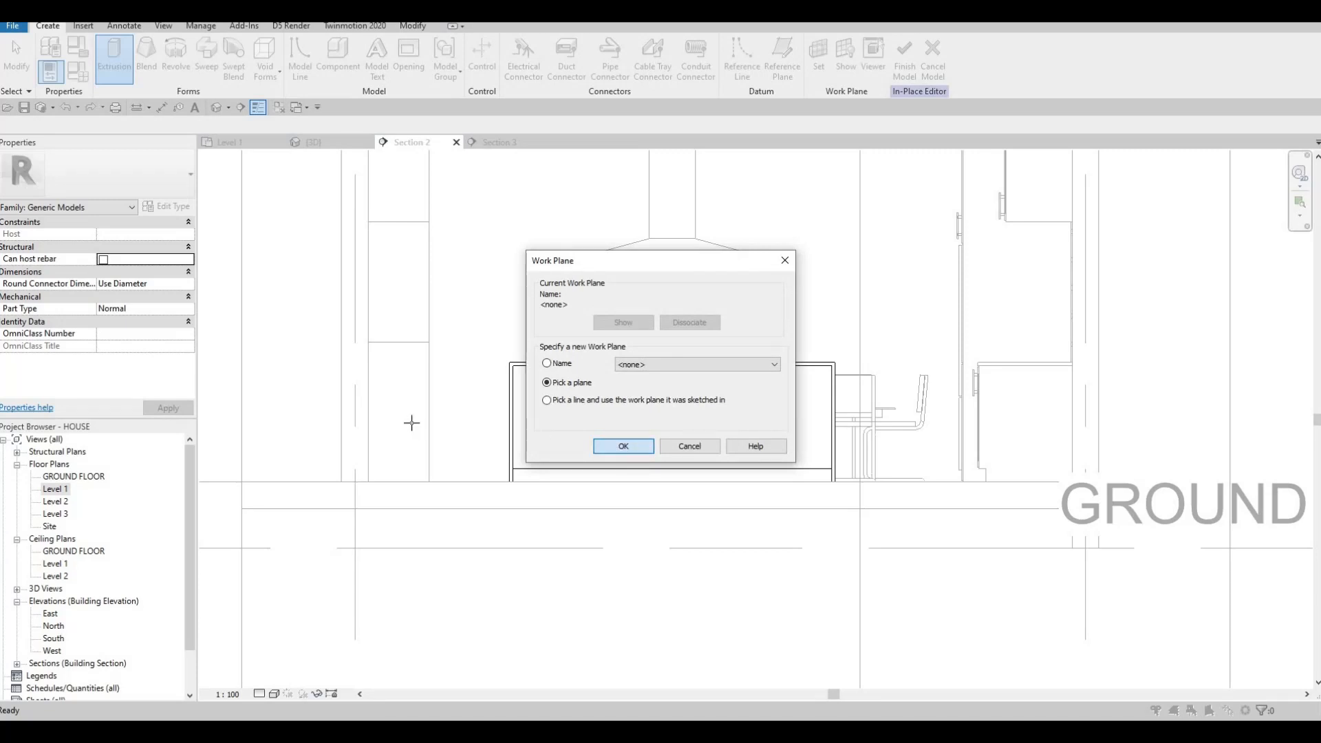
pyautogui.press('Return')
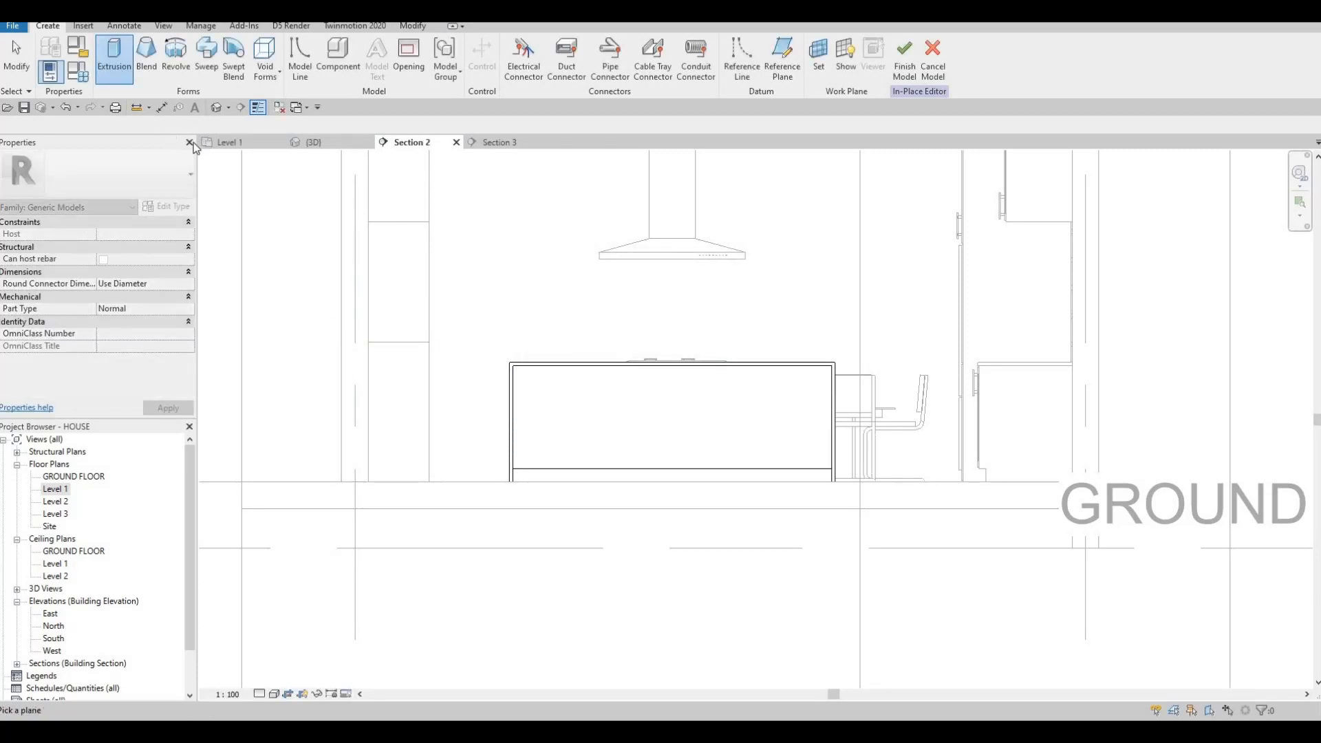
pyautogui.click(502, 421)
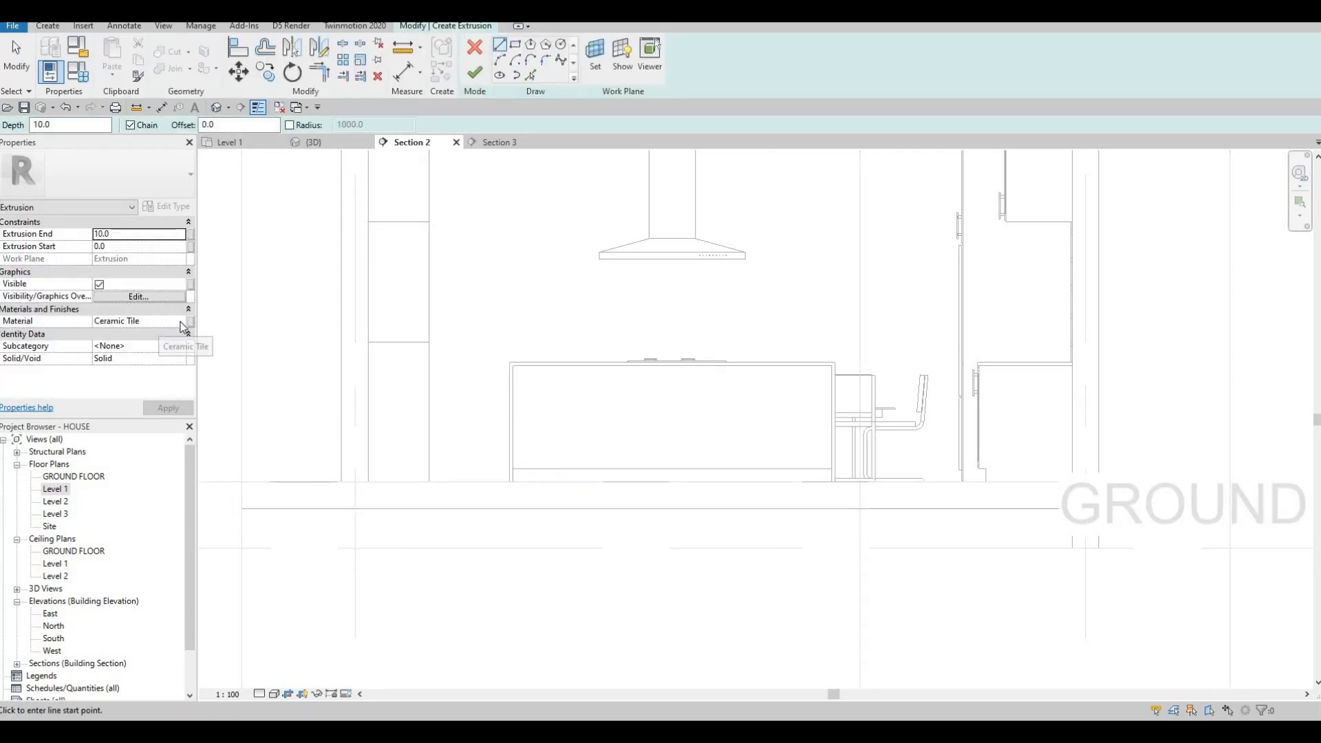
# Set the new extrusion's material to Glulam 36h.
pyautogui.click(184, 327)
pyautogui.click(181, 321)
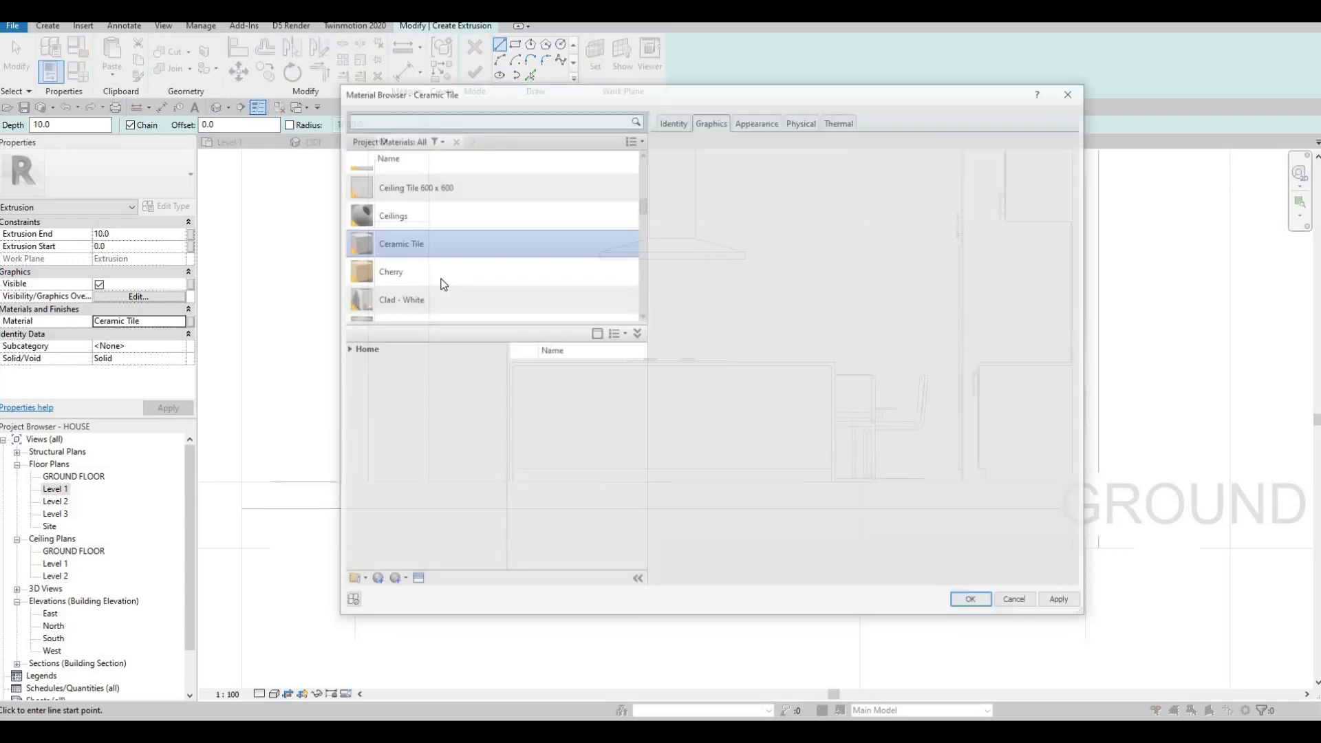
pyautogui.scroll(5, 441, 279)
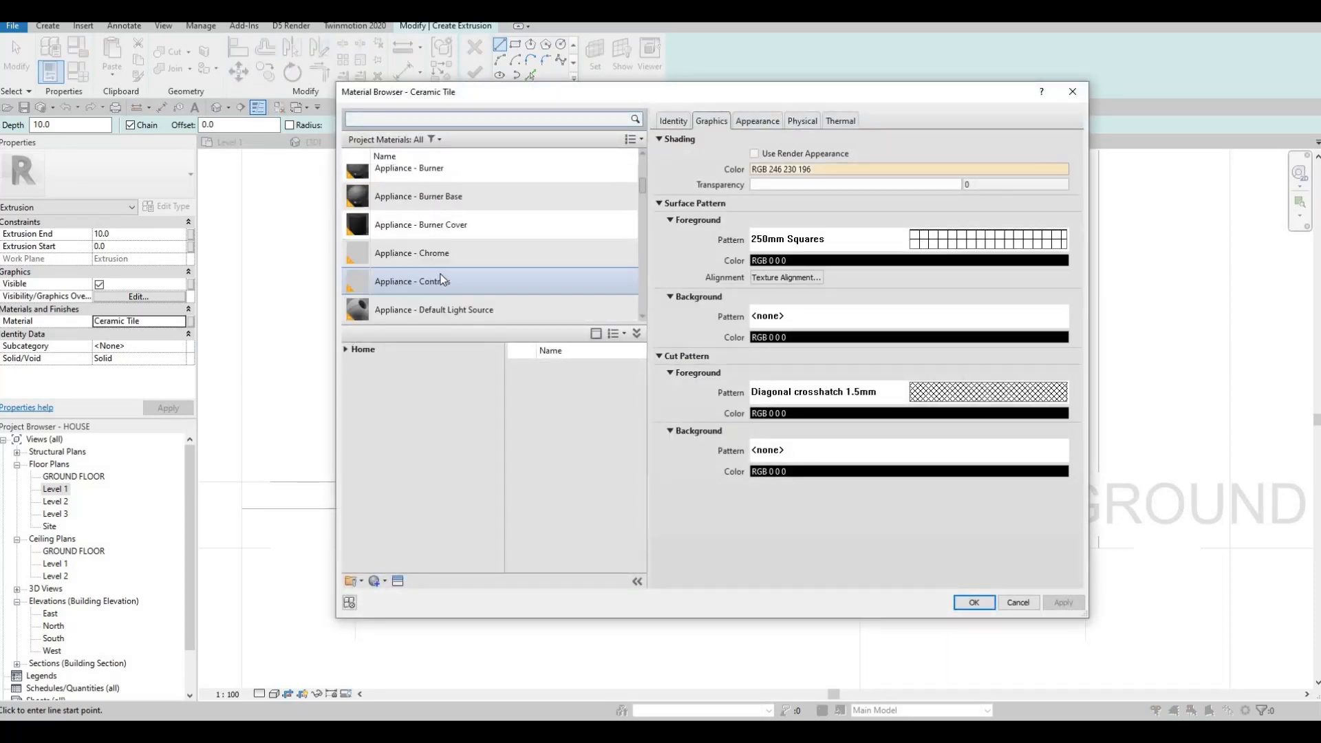
pyautogui.scroll(-6, 440, 280)
pyautogui.scroll(-3, 438, 284)
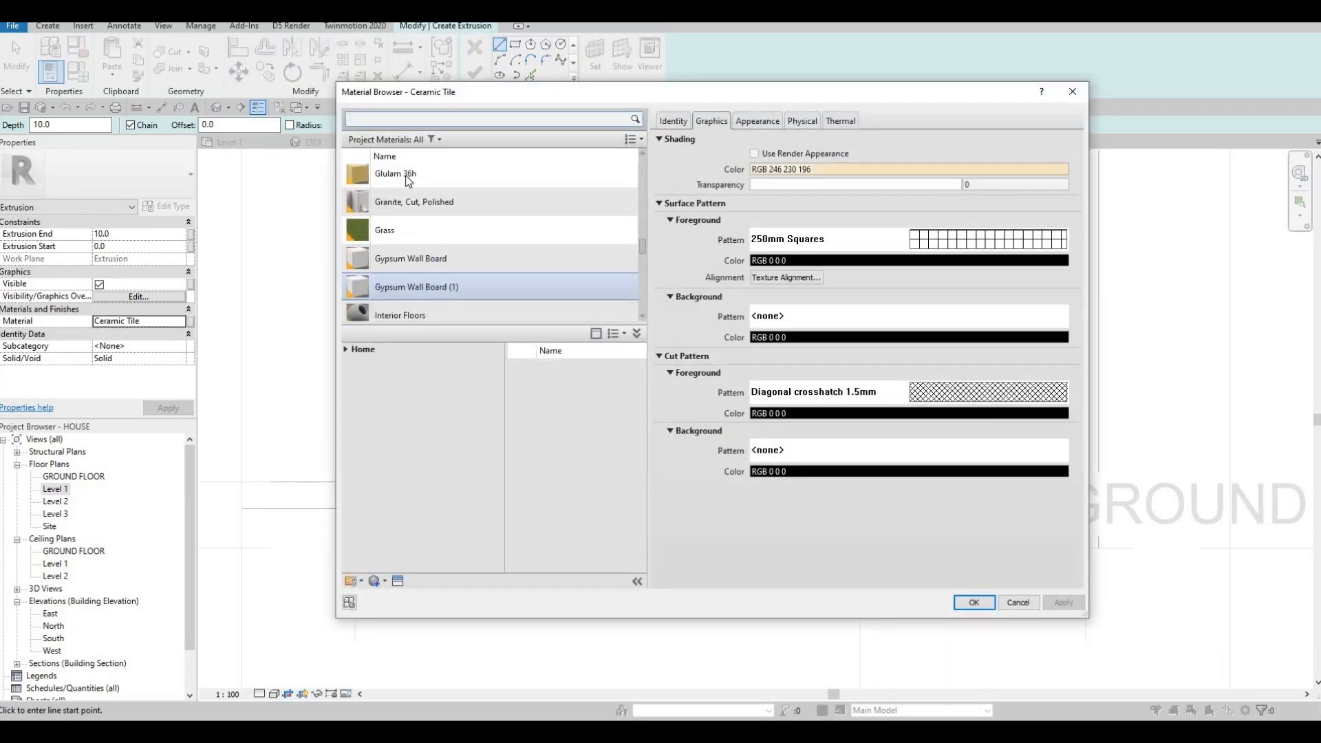
pyautogui.click(406, 174)
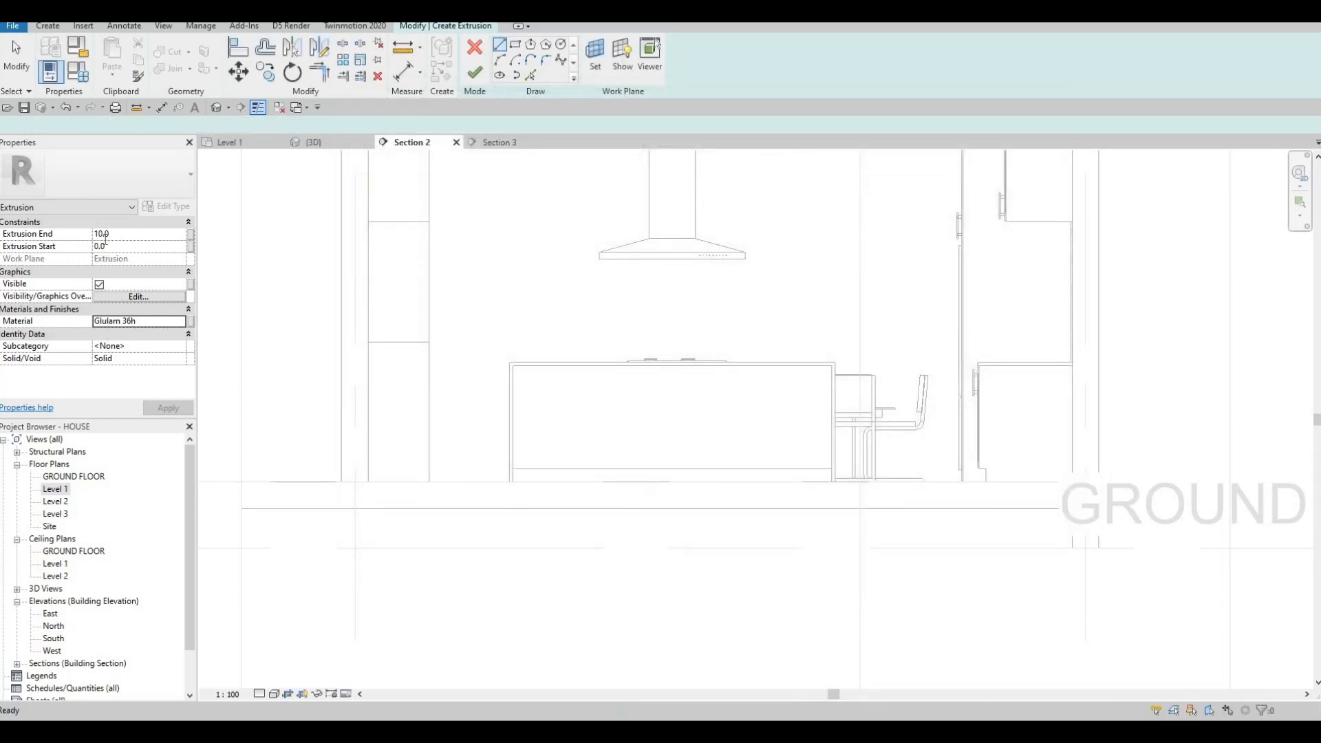
pyautogui.click(106, 237)
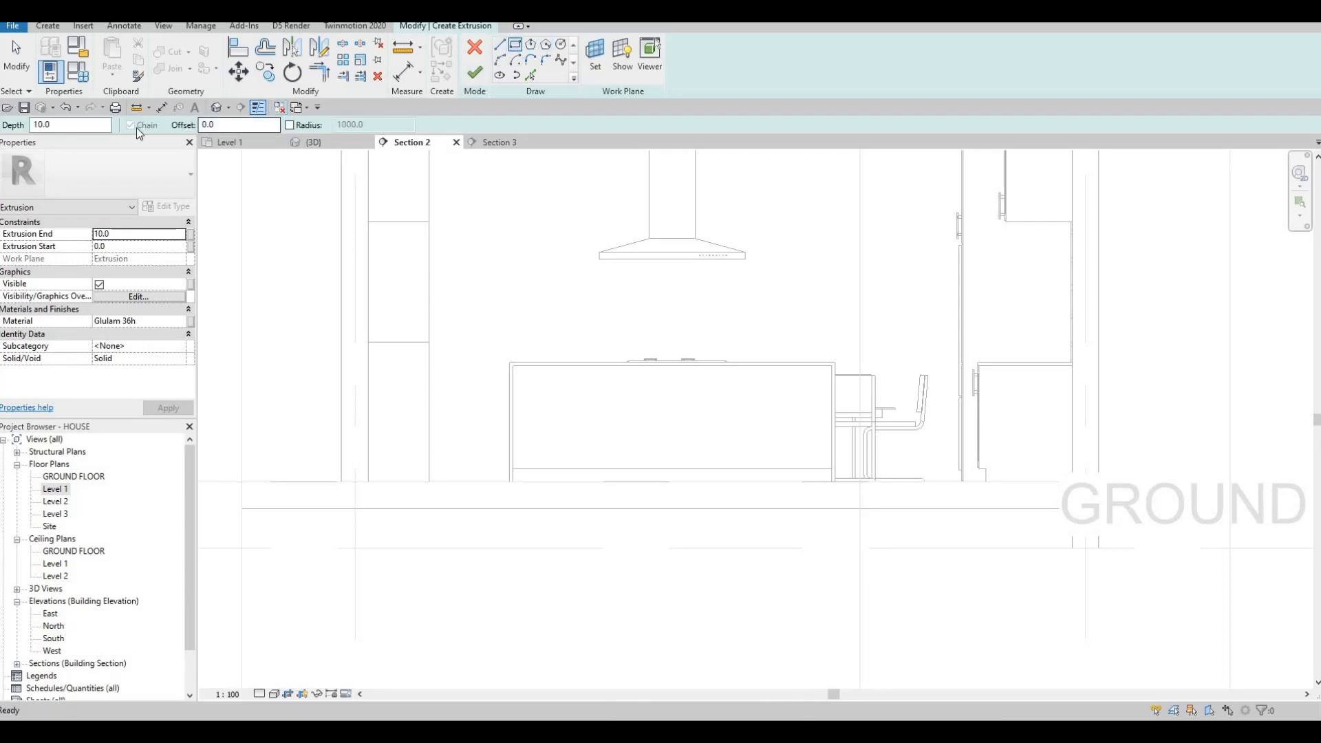
# Sketch a rectangle offset 10 mm inside the island's front panel, between the countertop, side panels and base.
pyautogui.doubleClick(227, 125)
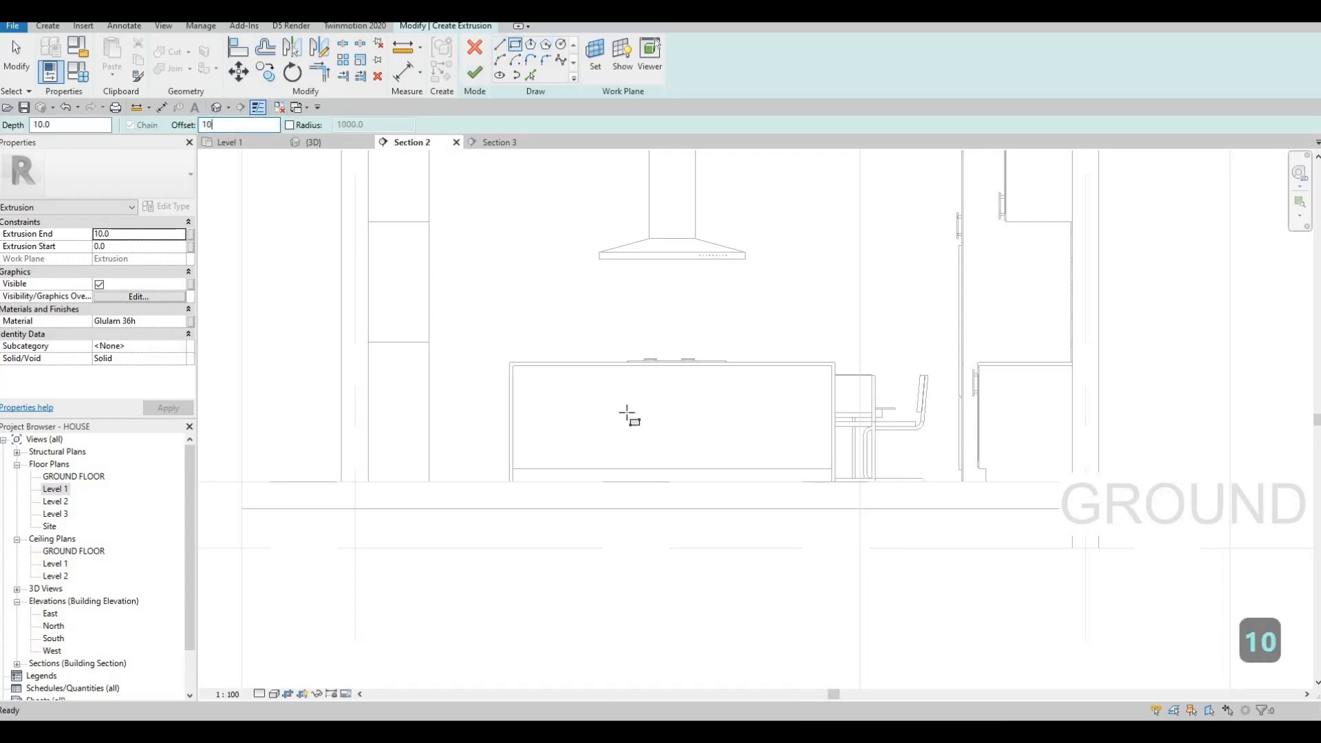
pyautogui.scroll(4, 398, 324)
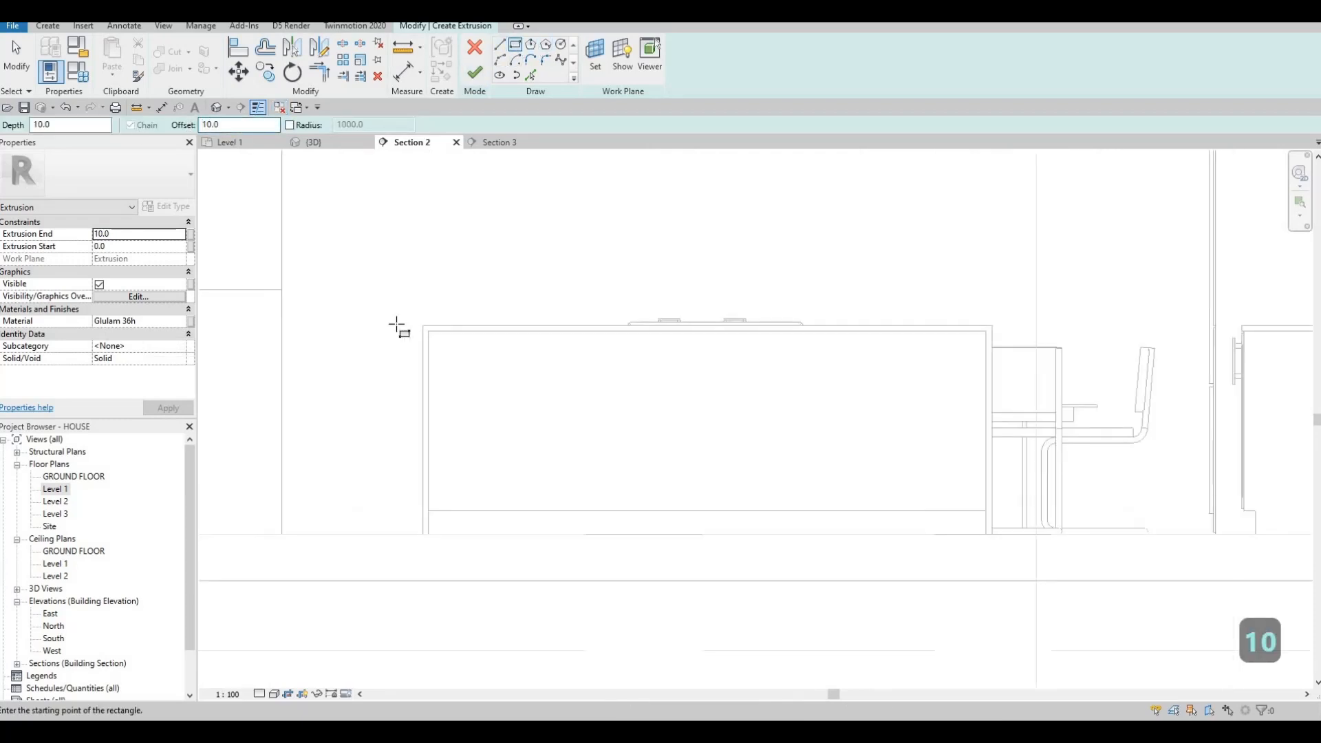
pyautogui.click(322, 283)
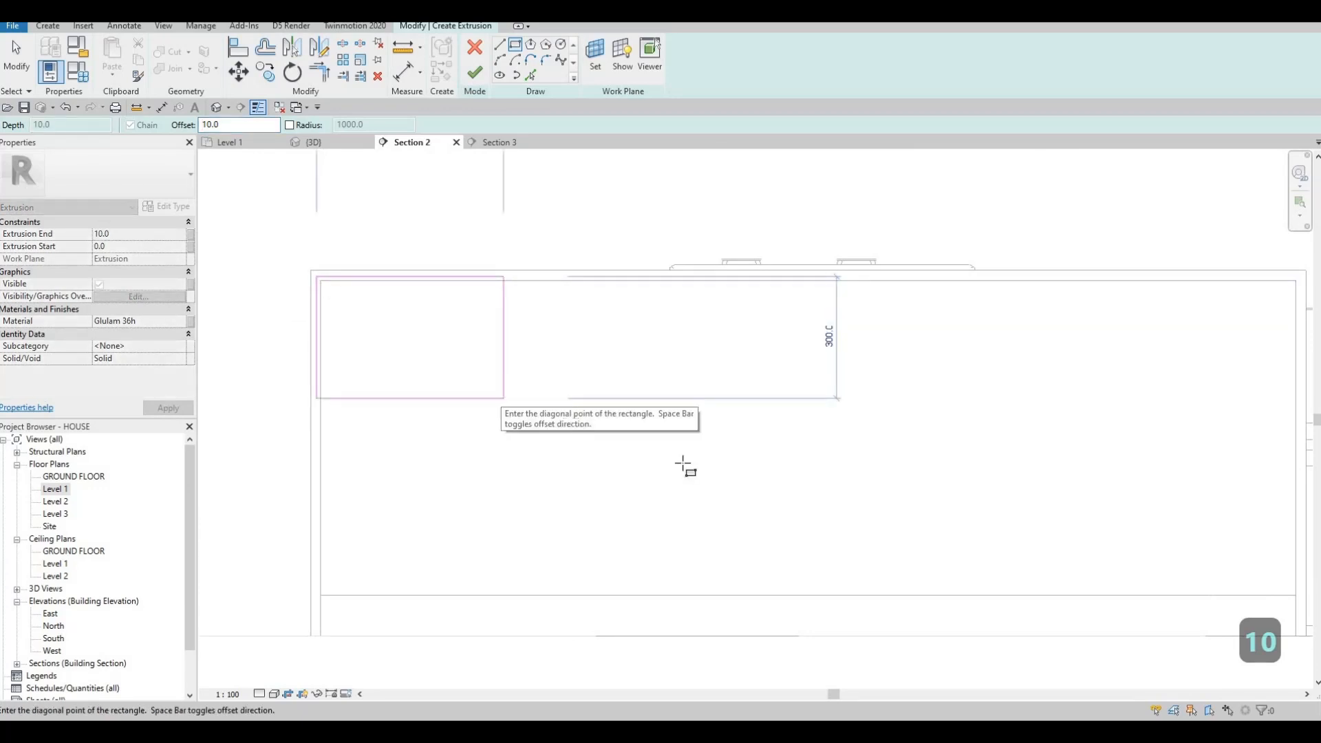
pyautogui.scroll(4, 743, 436)
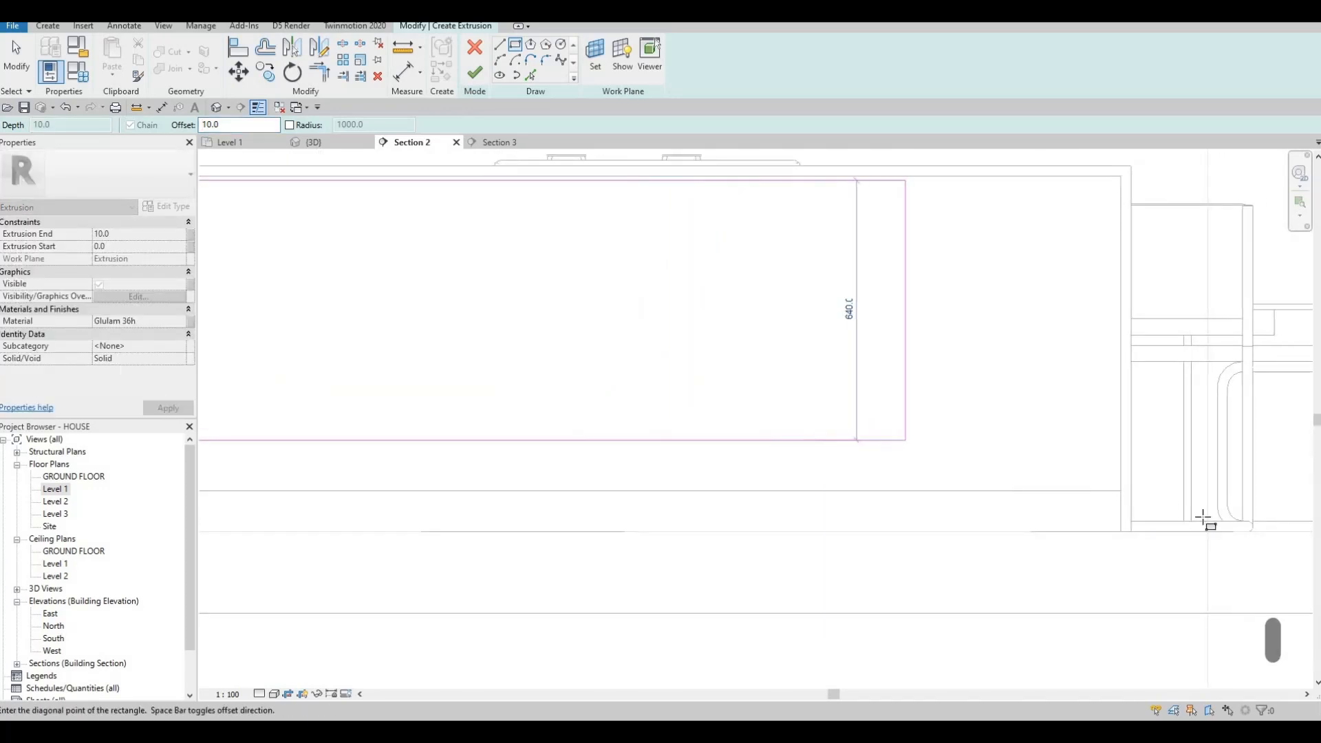
pyautogui.scroll(2, 1204, 519)
pyautogui.click(1228, 521)
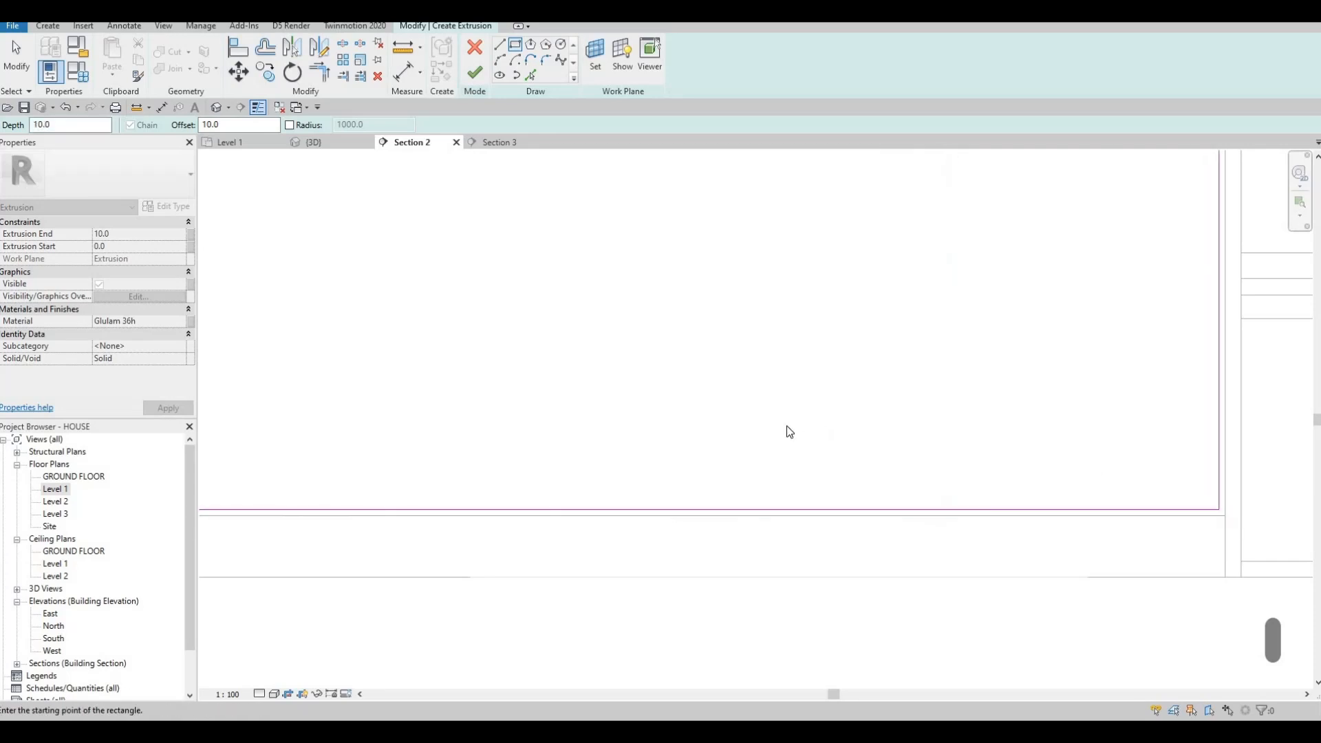
pyautogui.scroll(-2, 790, 431)
pyautogui.press('Escape')
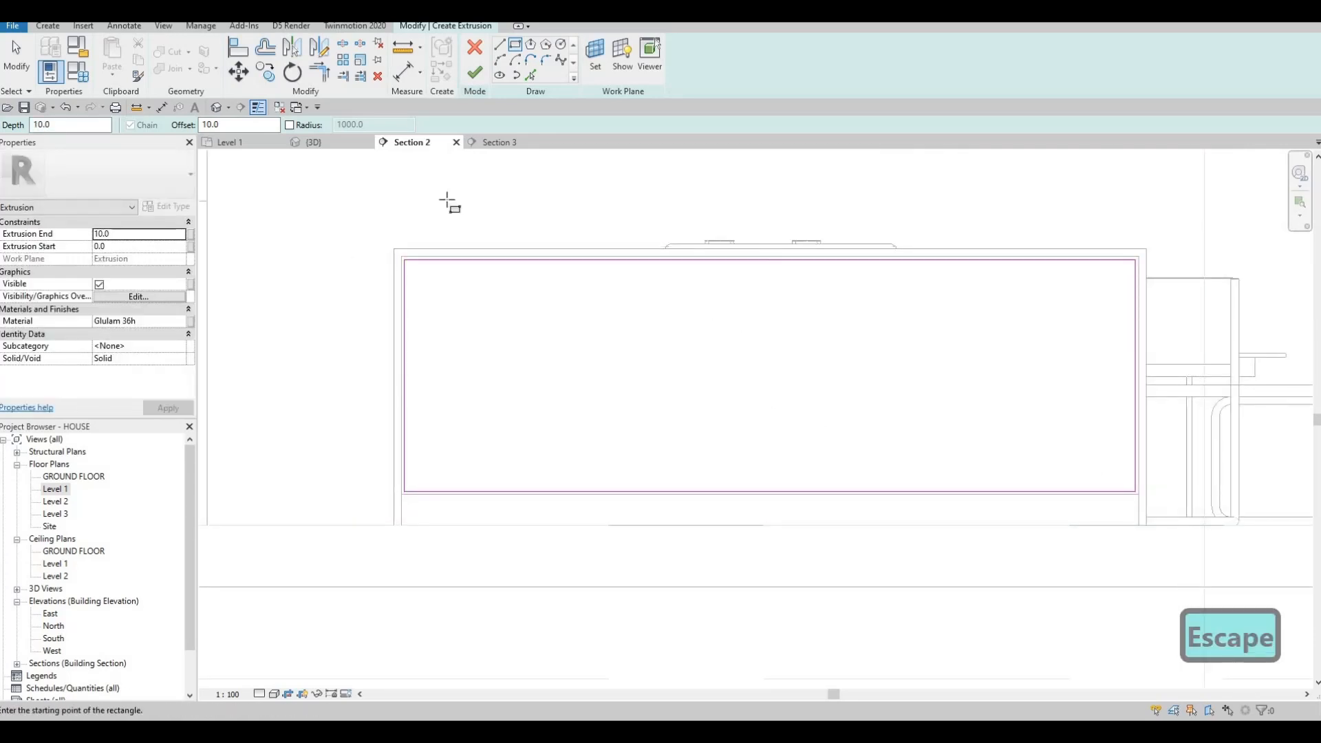
# Draw a vertical line with a 10 mm offset near the rectangle's middle, spanning between its upper and lower edges.
pyautogui.press('l')
pyautogui.press('i')
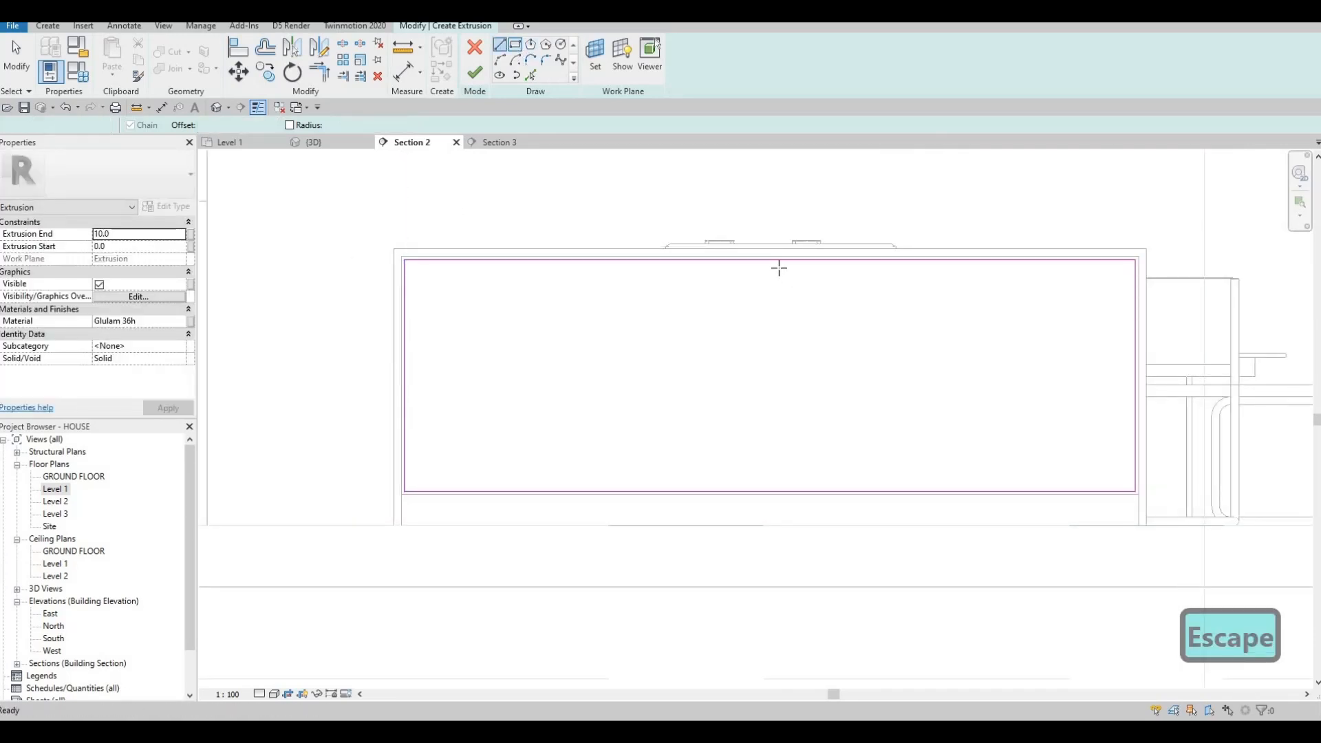
pyautogui.click(769, 491)
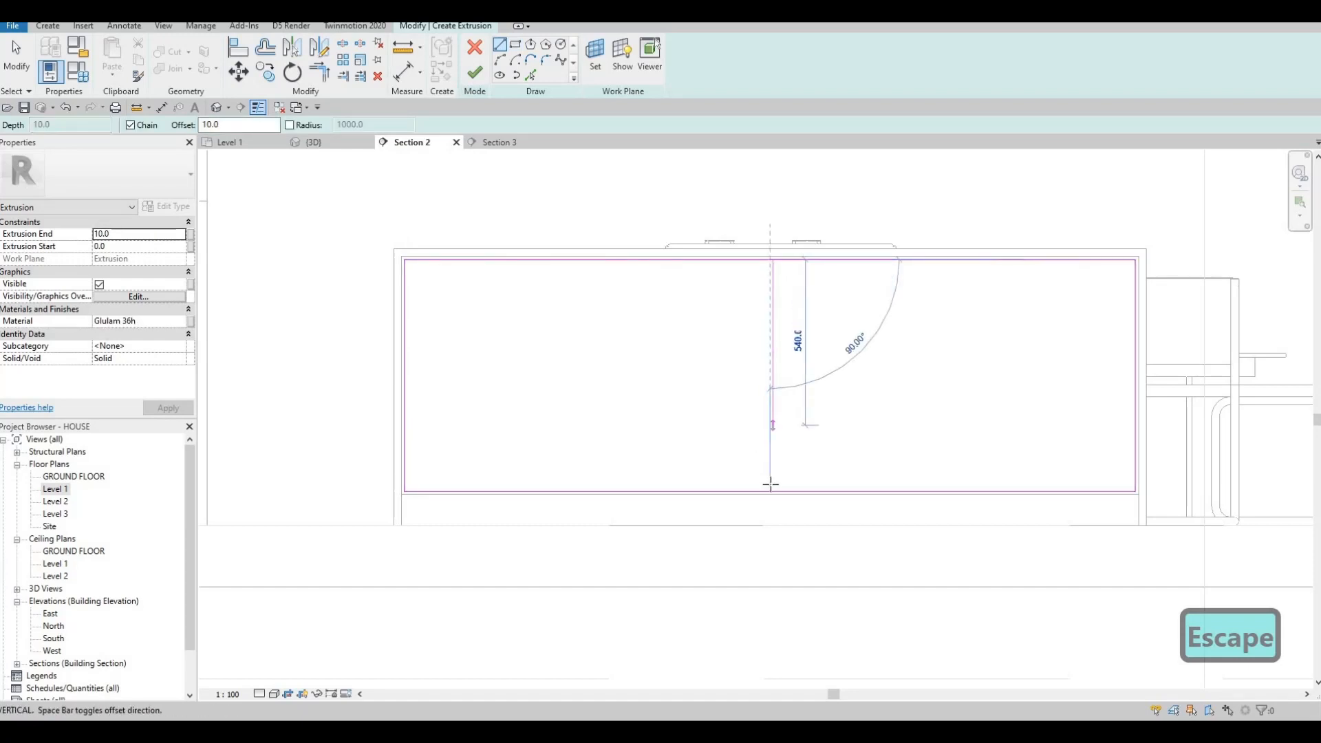
pyautogui.click(771, 259)
pyautogui.scroll(2, 775, 280)
pyautogui.press('Escape')
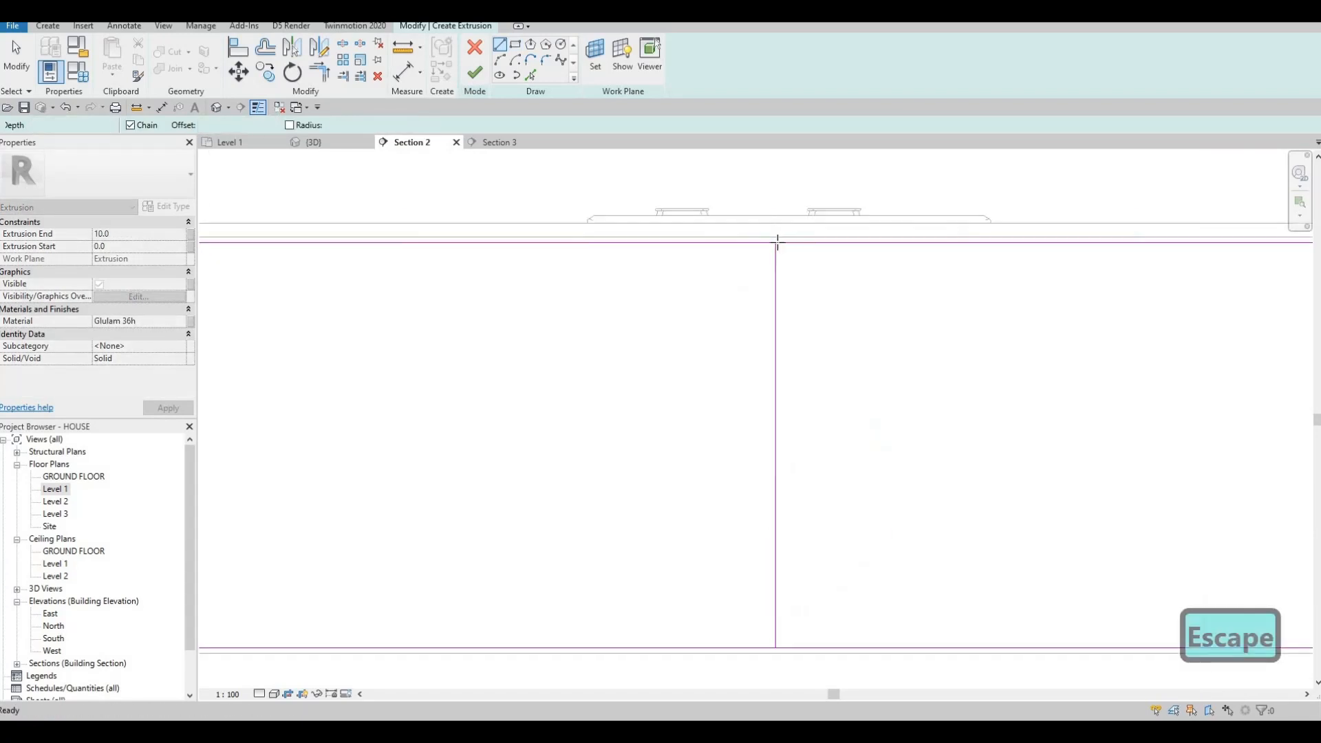
# Draw a second vertical line 10 mm beside the first, spanning between the rectangle's upper and lower edges.
pyautogui.press('space')
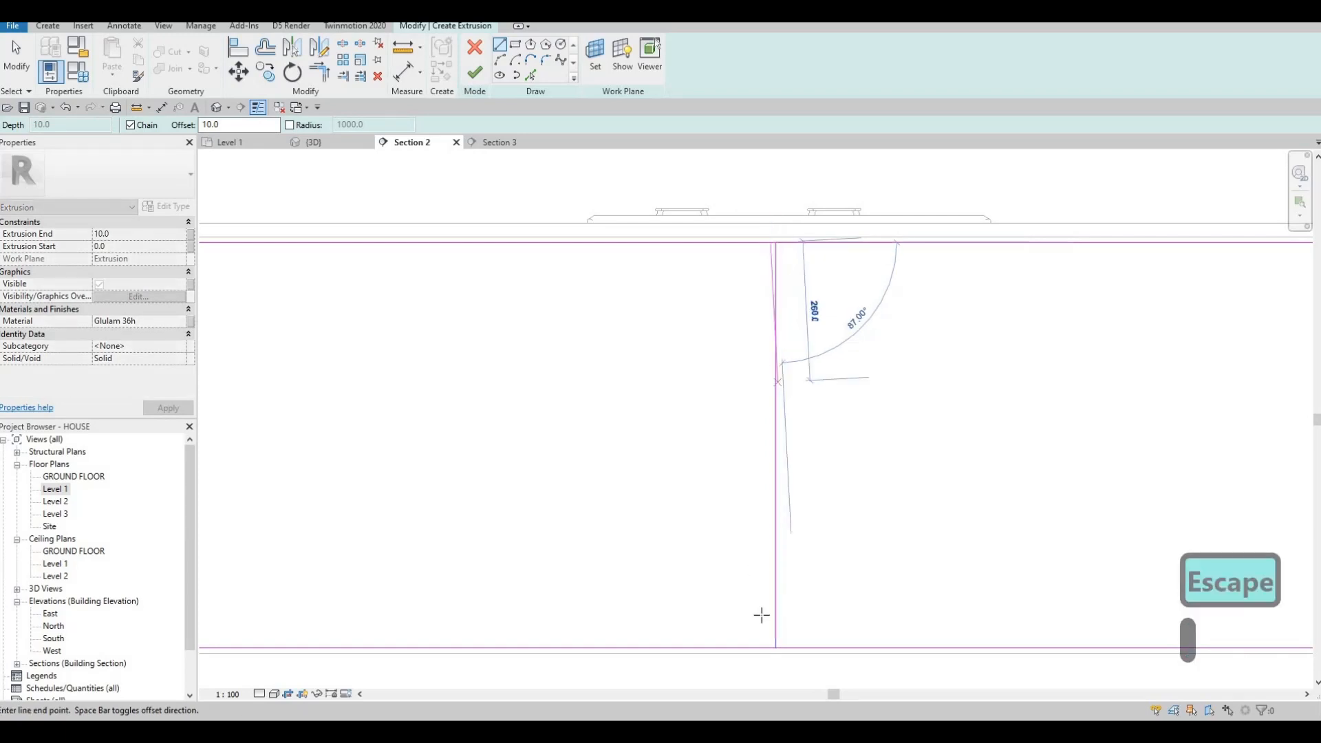
pyautogui.scroll(3, 787, 674)
pyautogui.click(787, 674)
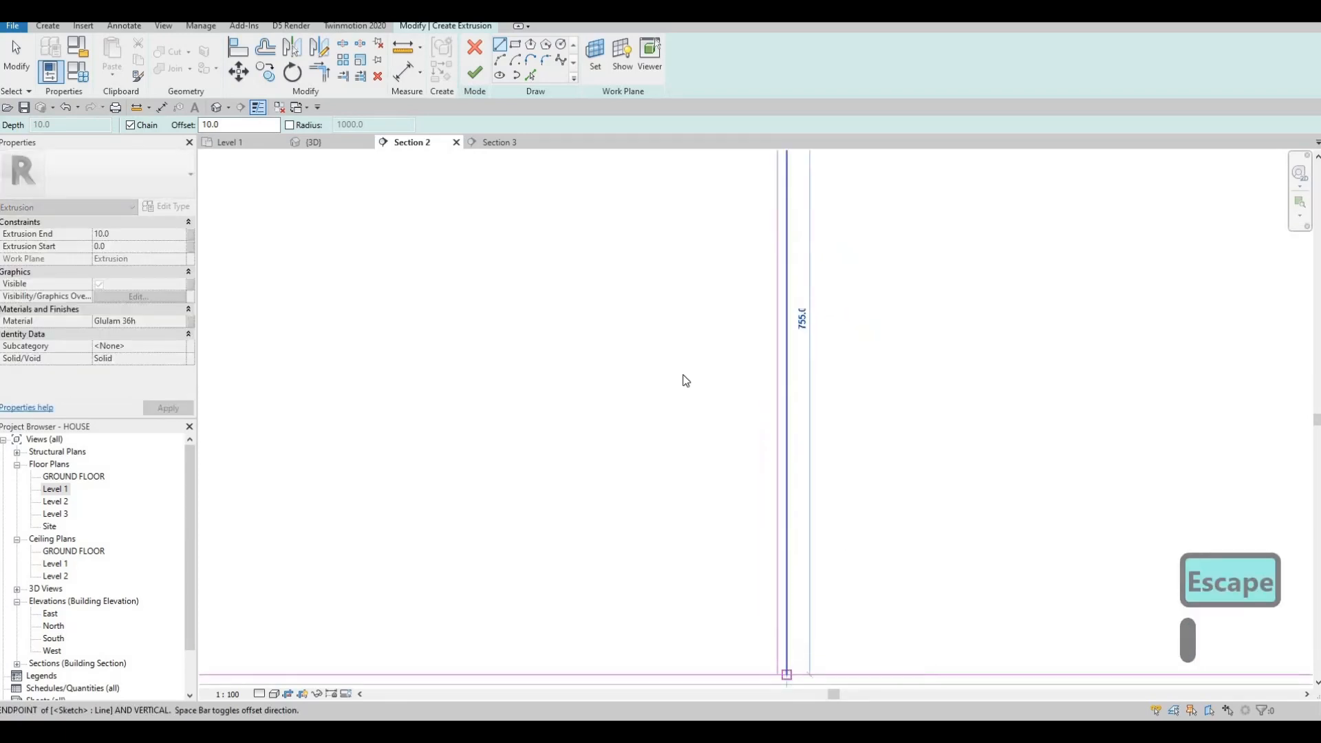
pyautogui.press('Escape')
pyautogui.scroll(-2, 681, 370)
pyautogui.scroll(-4, 642, 347)
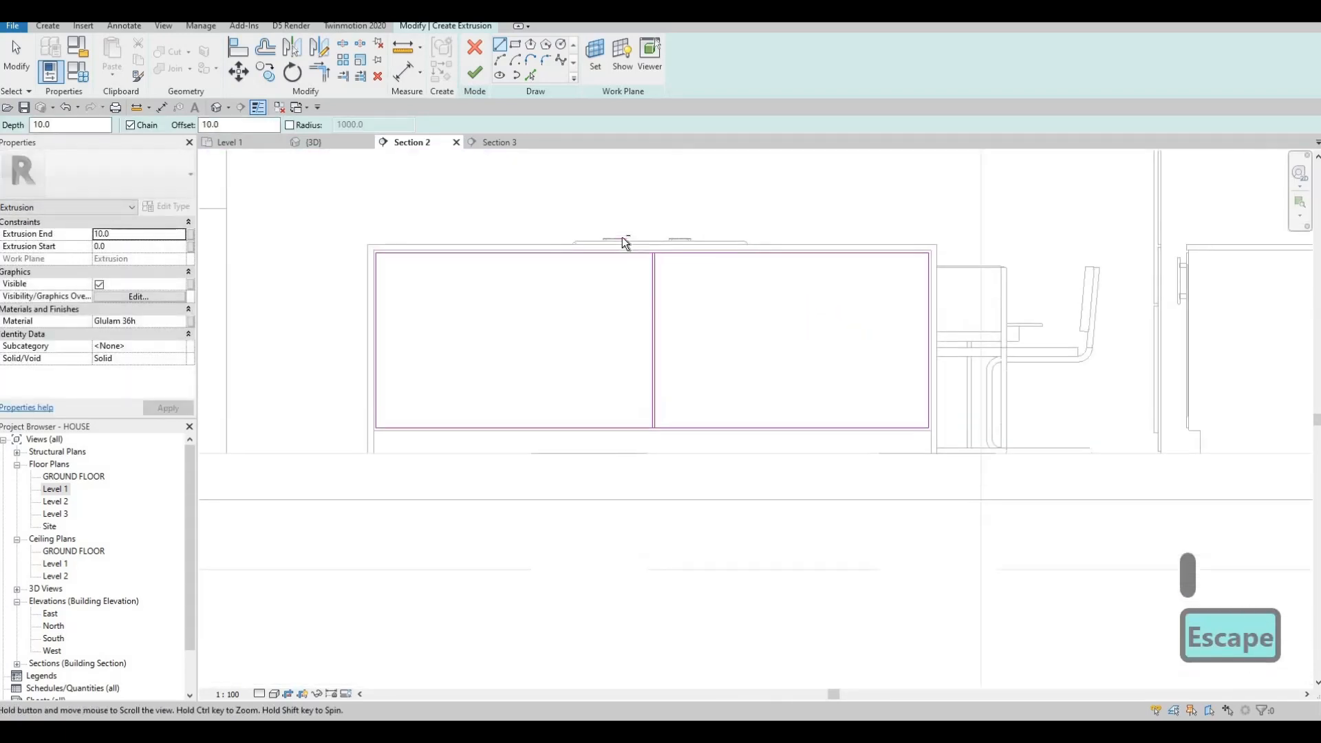
pyautogui.press('Escape')
# Copy the central pair of vertical lines once to each side, placing the two copies 800 mm apart.
pyautogui.moveTo(621, 237); pyautogui.dragTo(693, 455)
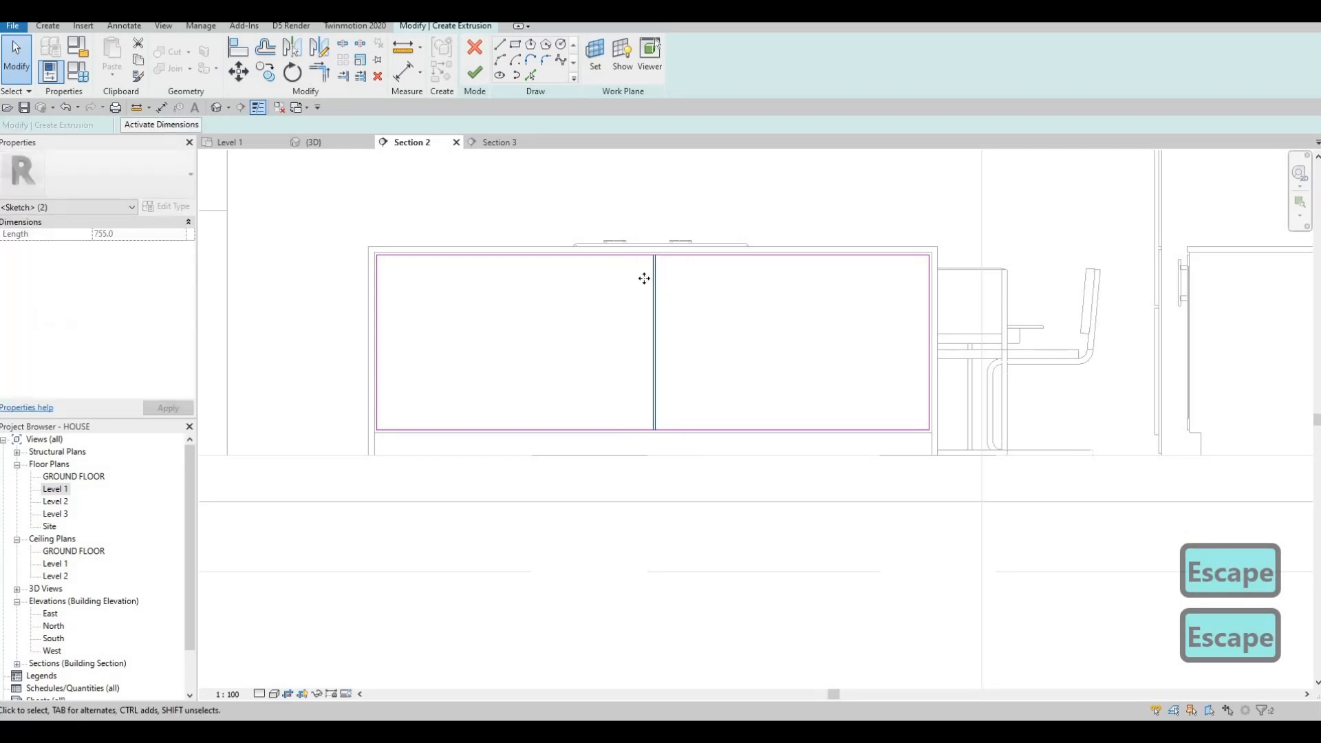
pyautogui.press('c')
pyautogui.press('o')
pyautogui.click(683, 291)
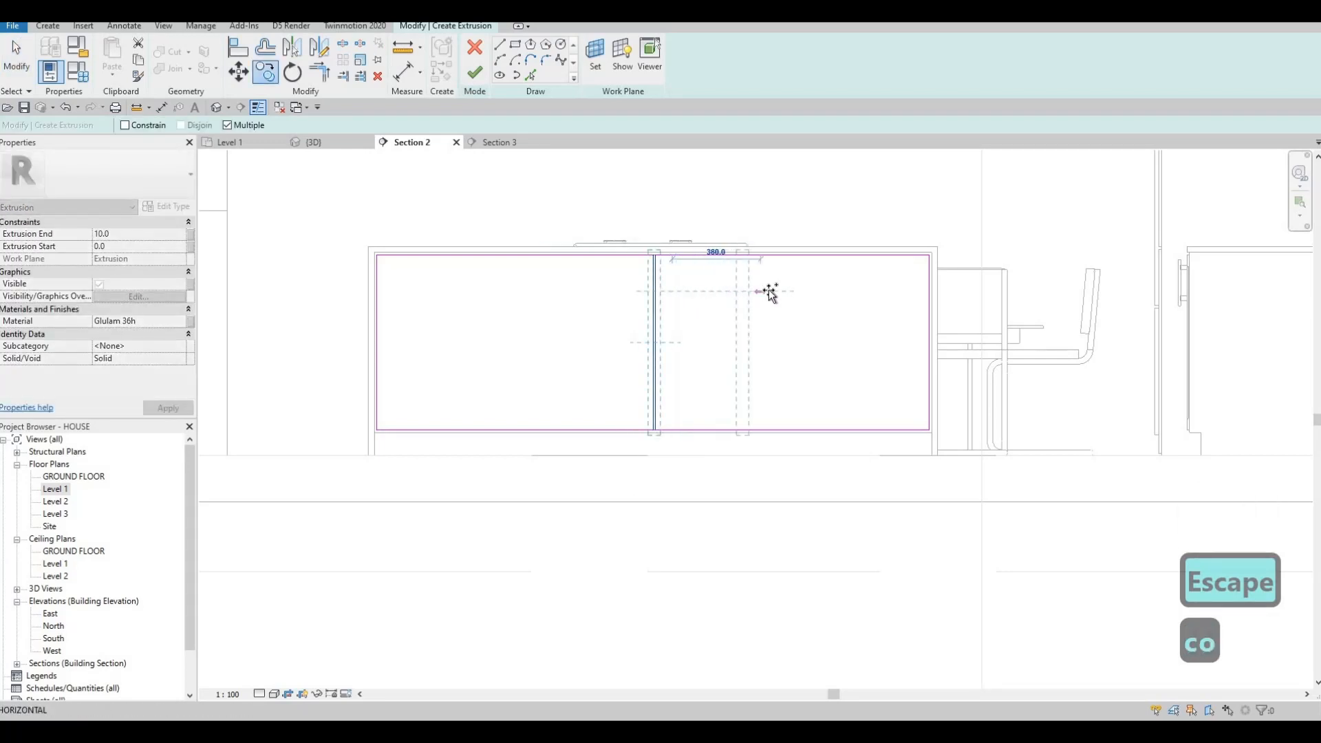
pyautogui.click(770, 294)
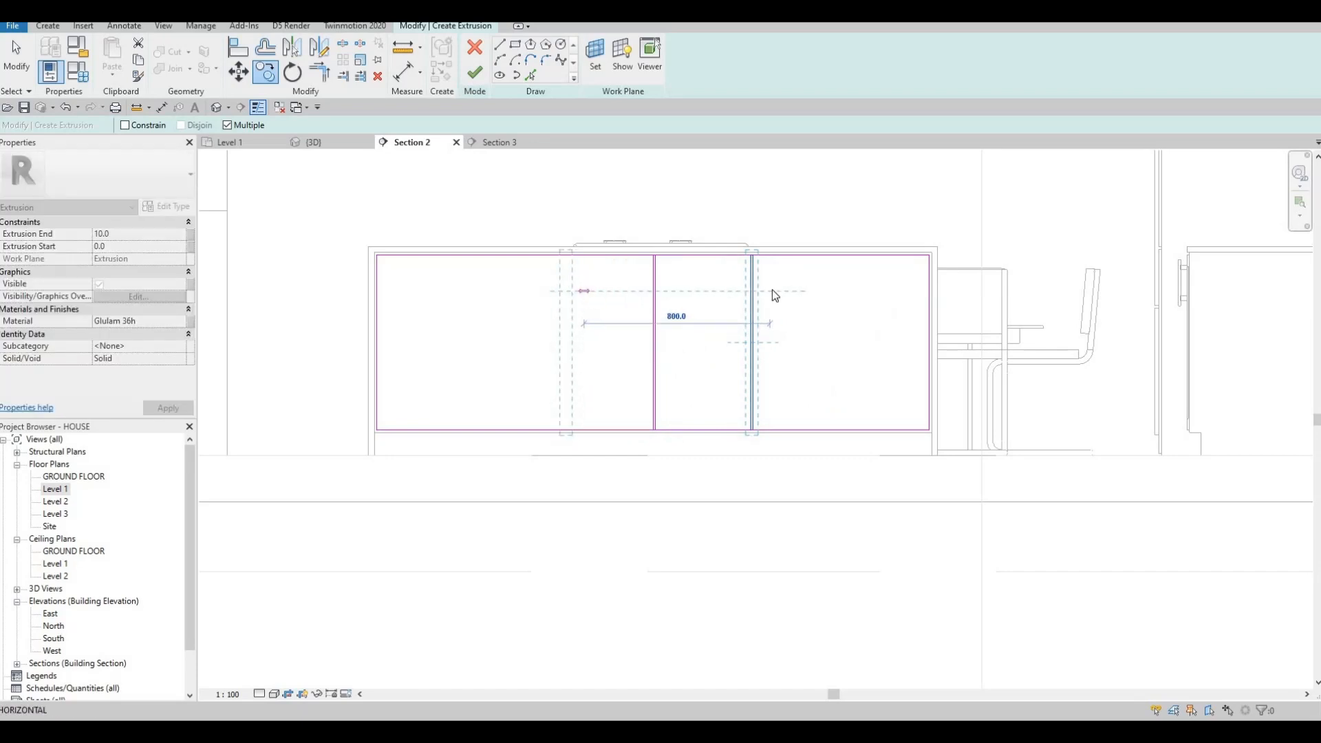
pyautogui.press('Escape')
pyautogui.press('Escape')
pyautogui.press('Escape')
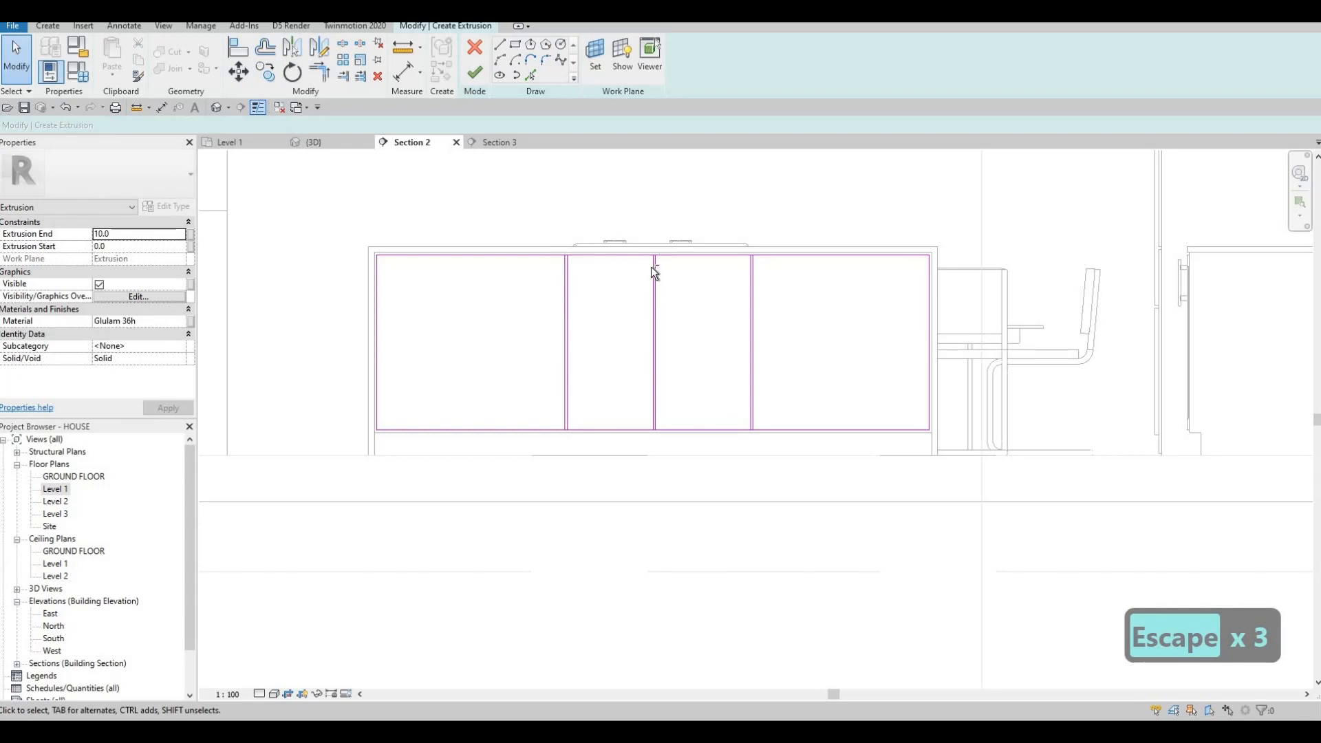
# Nudge the middle pair of vertical lines to the right until it sits centrally between the two copied pairs.
pyautogui.moveTo(638, 217); pyautogui.dragTo(681, 472)
pyautogui.press('Right')
pyautogui.press('Right')
pyautogui.press('Right')
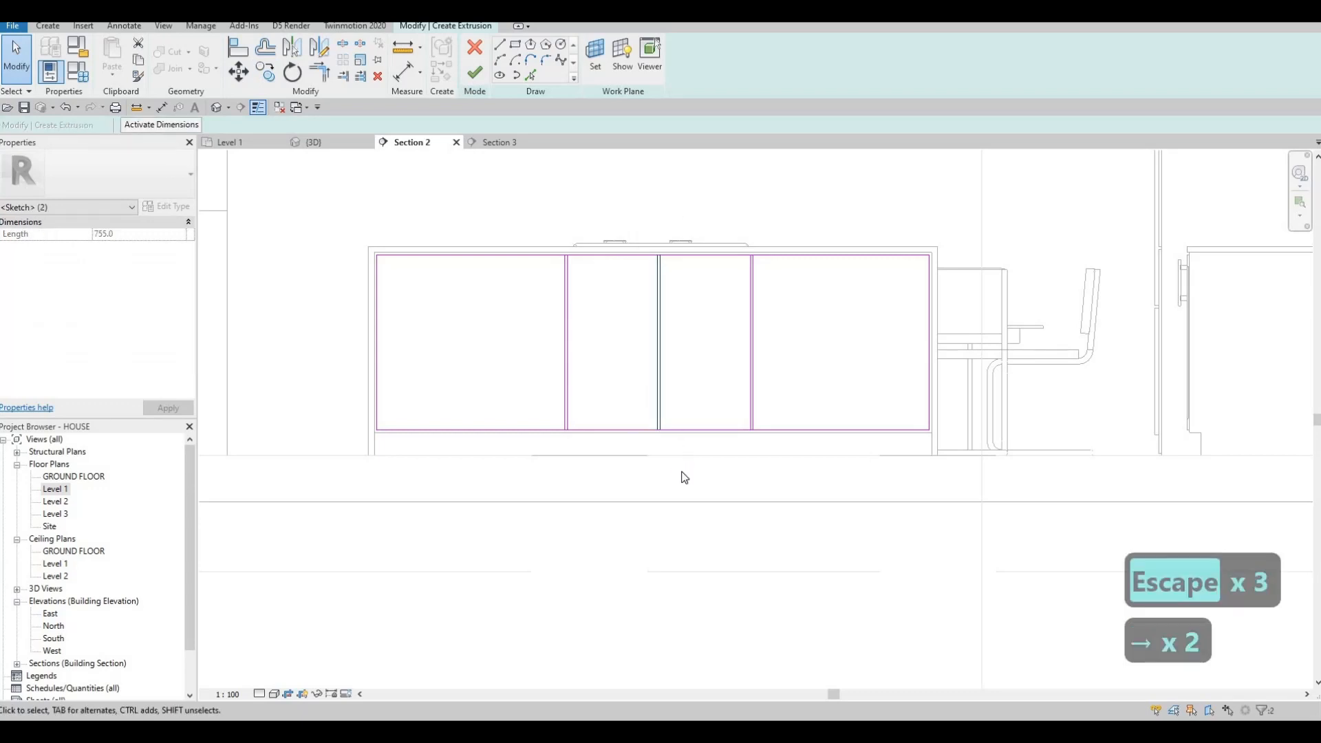
pyautogui.press('Left')
pyautogui.press('Left')
pyautogui.press('Escape')
pyautogui.press('Escape')
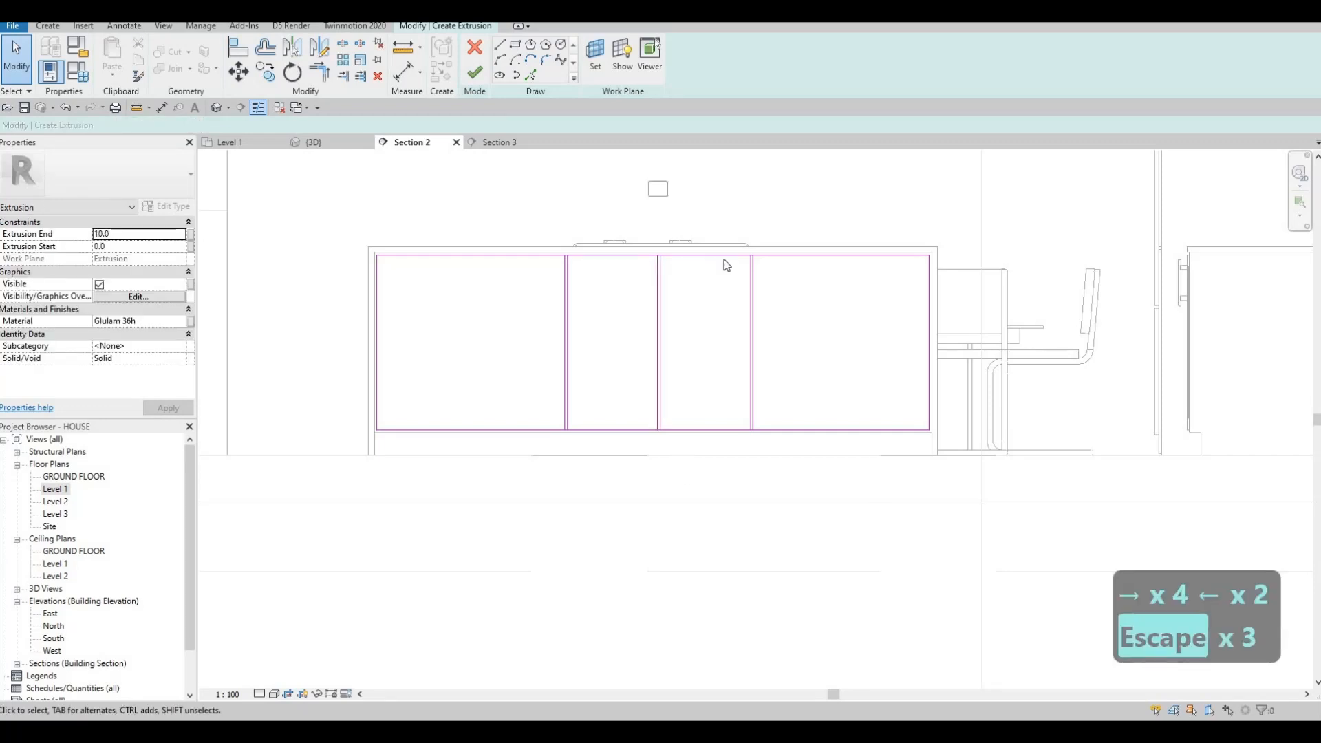
# Copy the rightmost pair of vertical lines one panel width further to the right.
pyautogui.moveTo(724, 260); pyautogui.dragTo(797, 447)
pyautogui.press('Escape')
pyautogui.moveTo(694, 210); pyautogui.dragTo(819, 495)
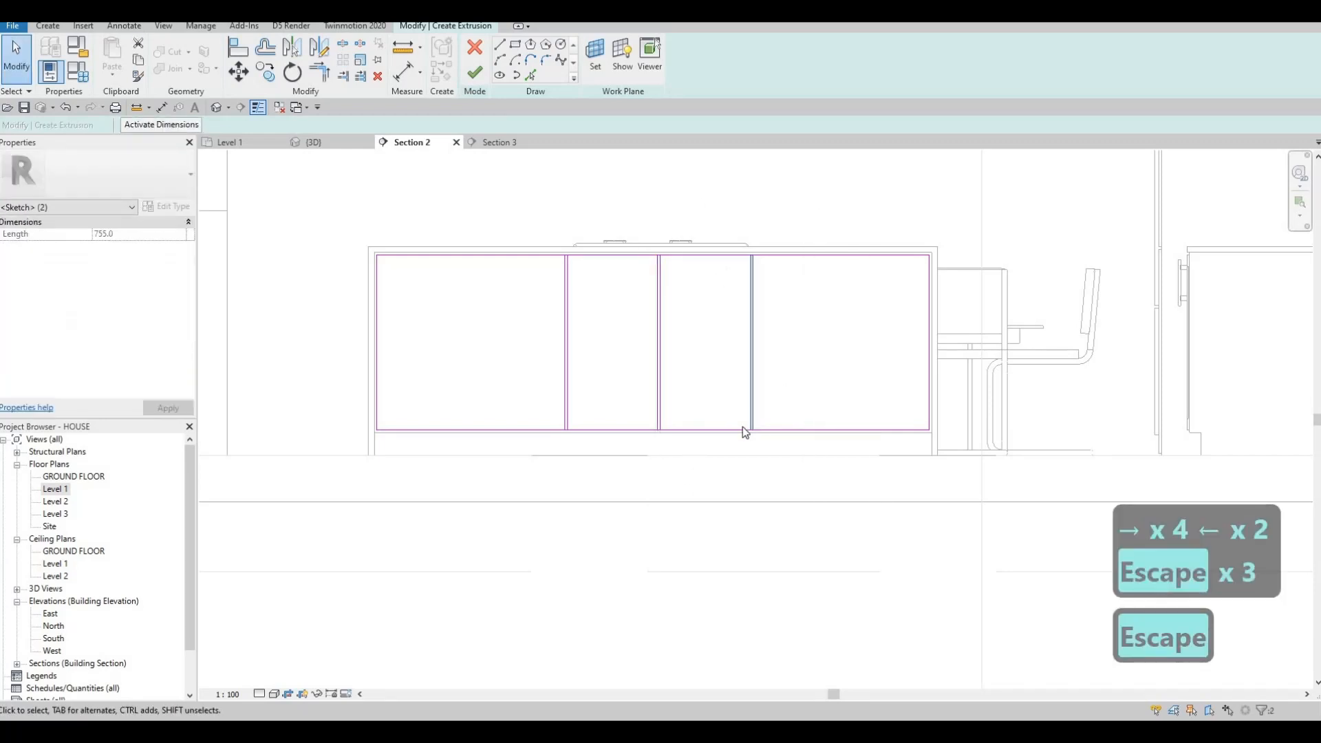
pyautogui.press('c')
pyautogui.press('o')
pyautogui.scroll(2, 650, 255)
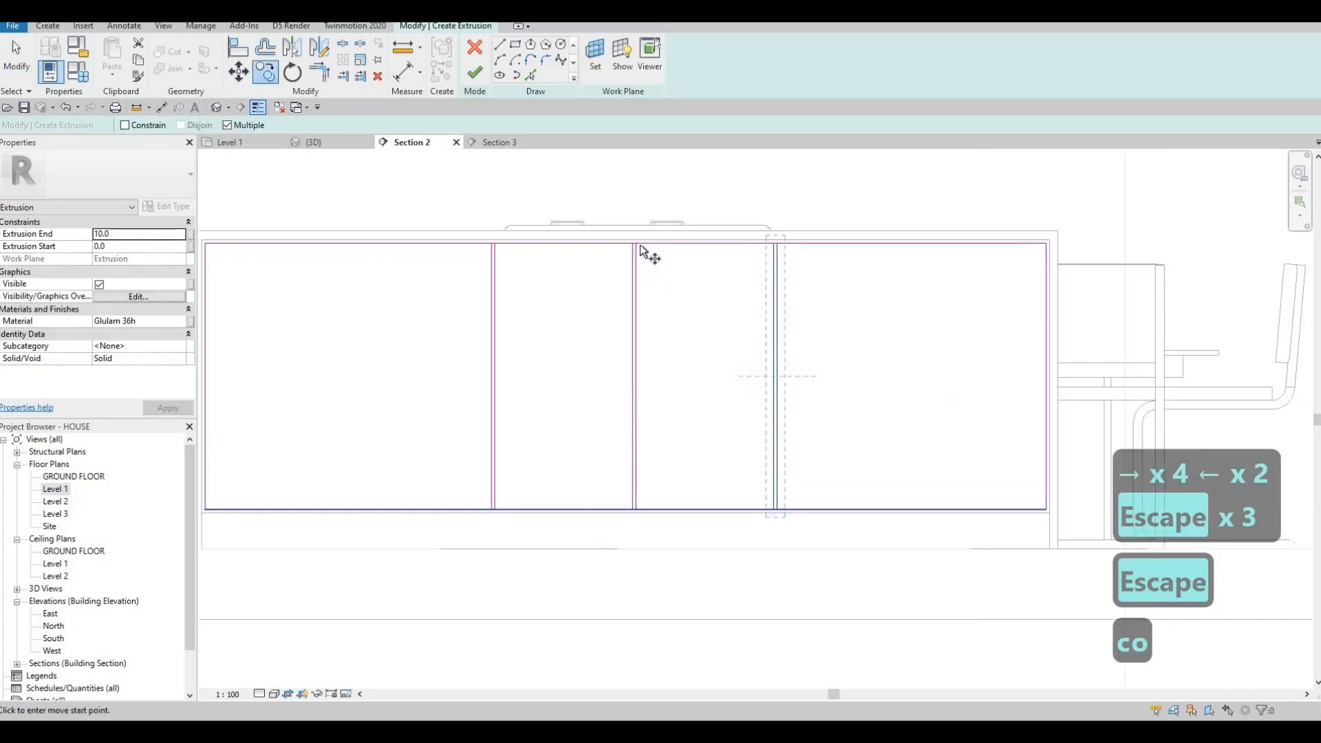
pyautogui.click(777, 244)
pyautogui.click(777, 244)
pyautogui.scroll(-2, 812, 246)
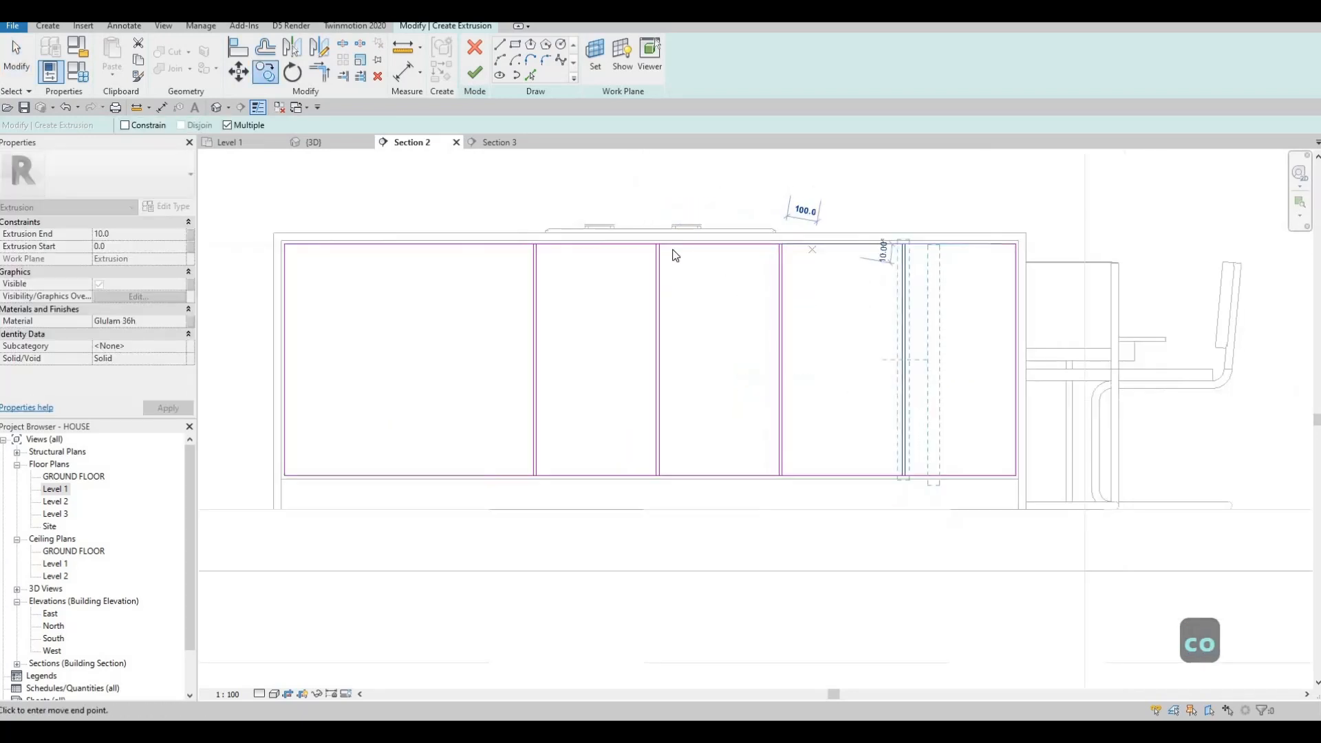
pyautogui.press('Escape')
pyautogui.press('Escape')
# Copy the leftmost pair of vertical lines one panel width further to the left.
pyautogui.moveTo(591, 223); pyautogui.dragTo(661, 458)
pyautogui.press('c')
pyautogui.press('o')
pyautogui.scroll(3, 729, 234)
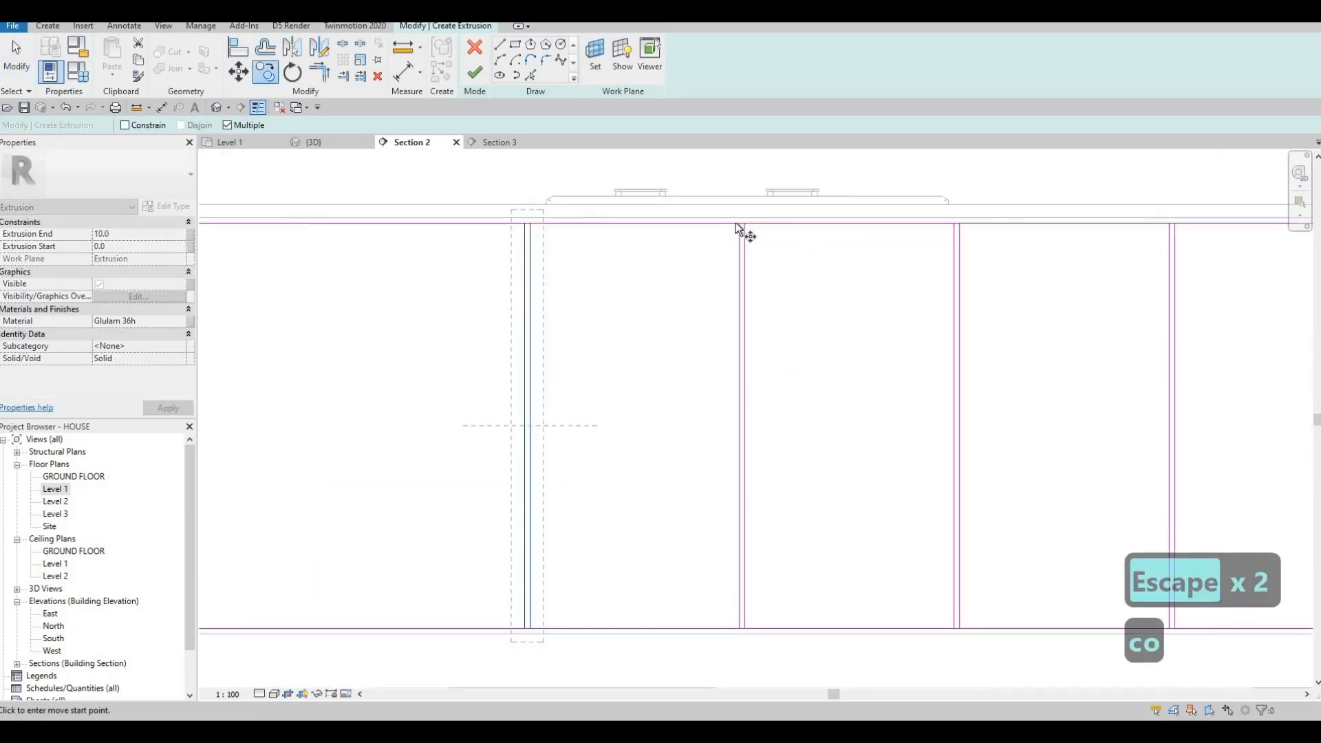
pyautogui.click(524, 223)
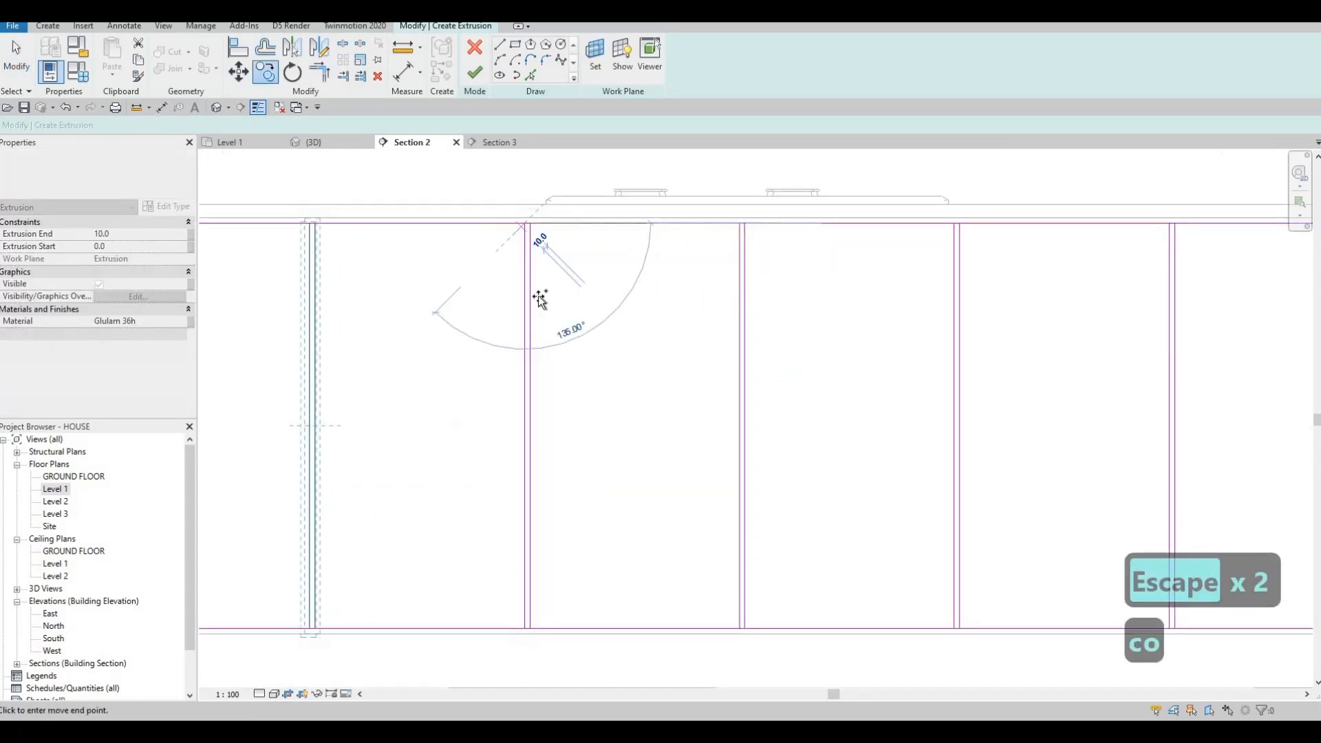
pyautogui.scroll(-4, 543, 302)
pyautogui.press('Escape')
pyautogui.press('Escape')
pyautogui.press('Escape')
# Split the rectangle's upper edge at each of the five pairs of vertical lines.
pyautogui.scroll(4, 492, 253)
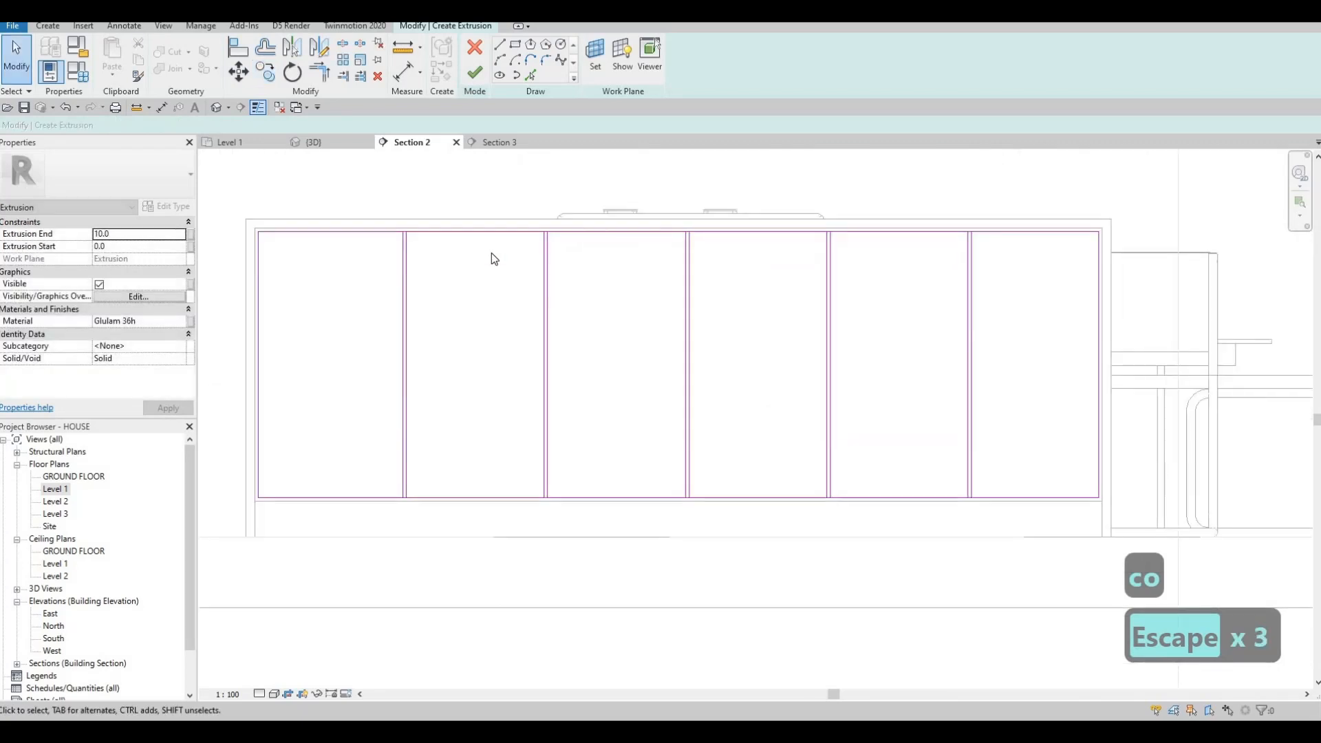
pyautogui.press('s')
pyautogui.press('l')
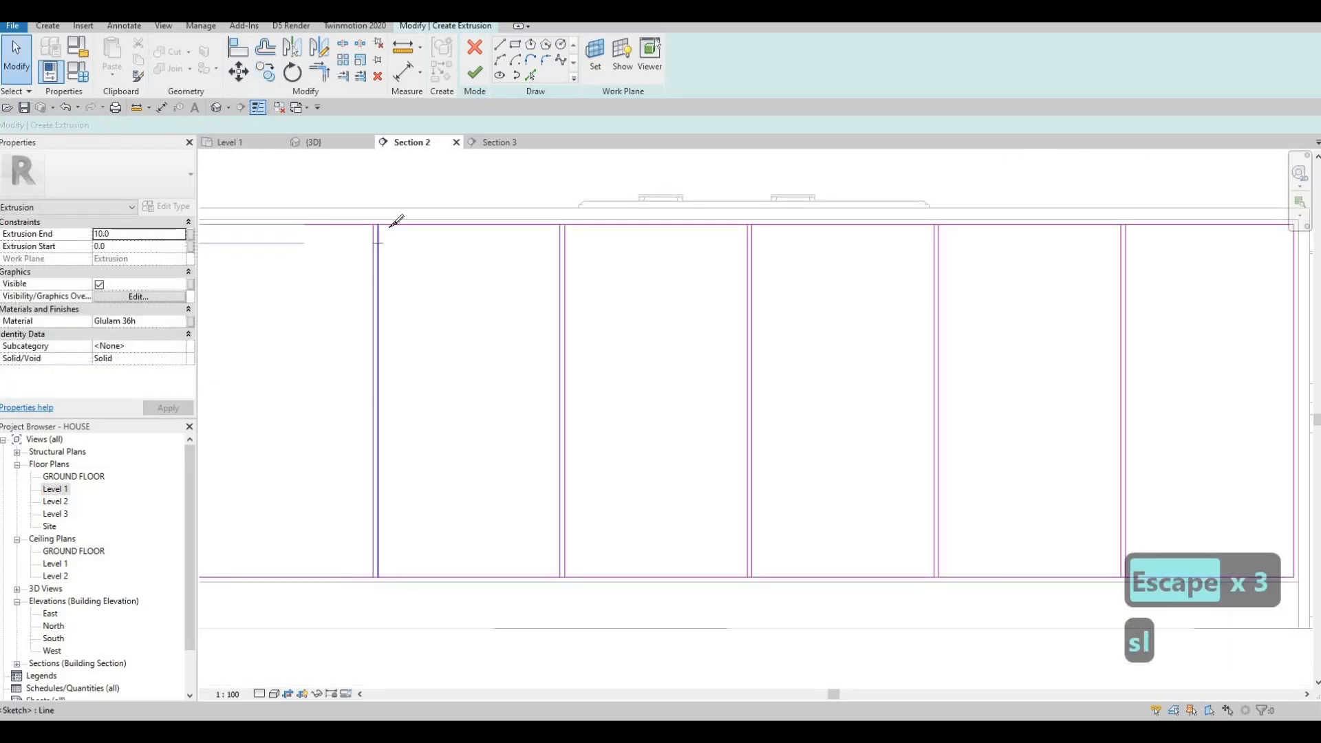
pyautogui.scroll(3, 482, 218)
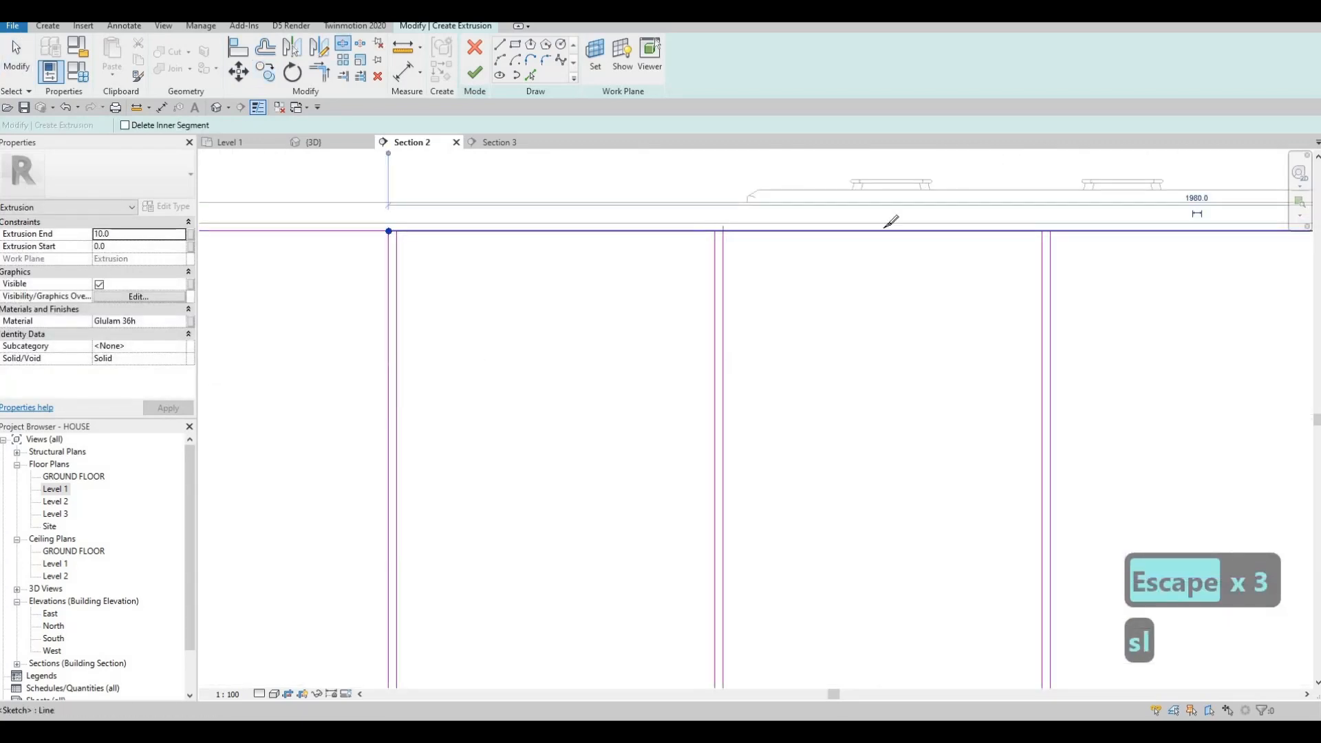
pyautogui.click(1042, 231)
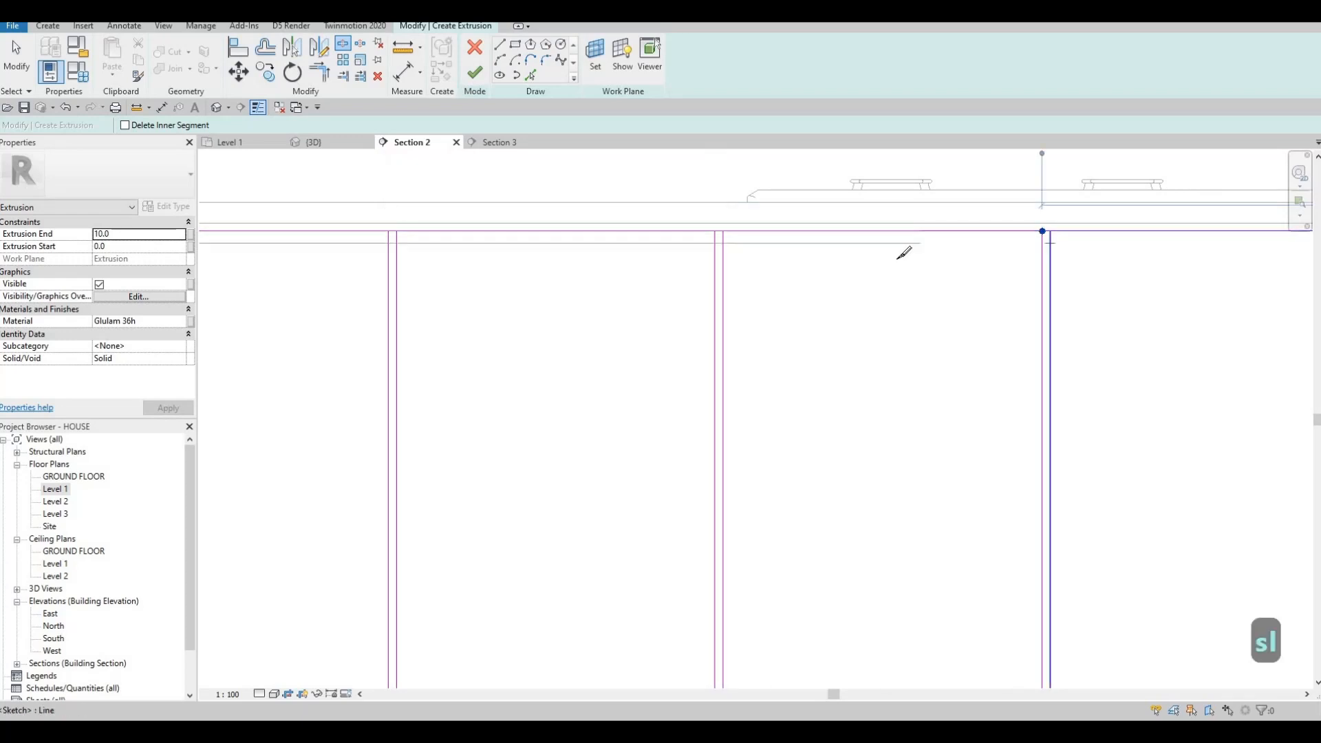
pyautogui.scroll(1, 897, 258)
pyautogui.moveTo(897, 259); pyautogui.dragTo(383, 272, button='middle')
pyautogui.click(926, 241)
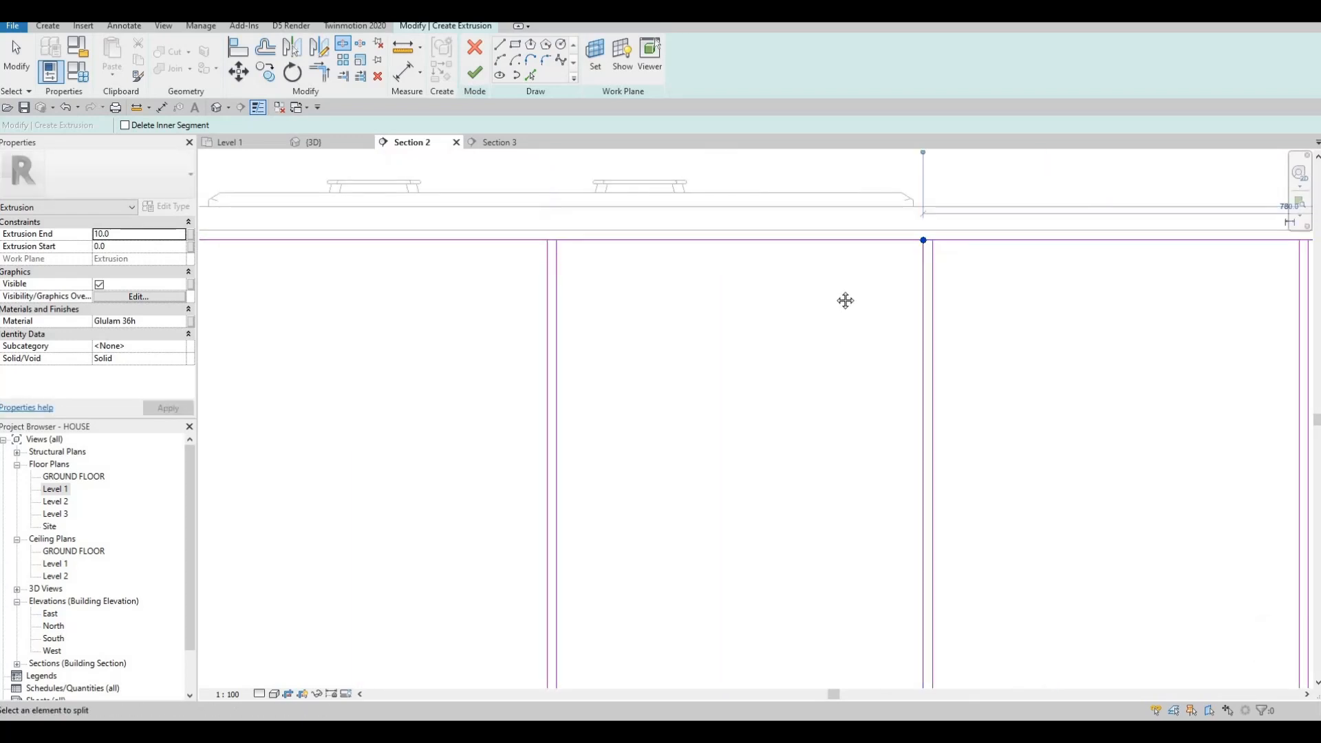
pyautogui.scroll(-5, 951, 257)
pyautogui.moveTo(888, 451); pyautogui.dragTo(845, 333, button='middle')
pyautogui.moveTo(969, 280); pyautogui.dragTo(860, 431, button='middle')
pyautogui.scroll(3, 971, 274)
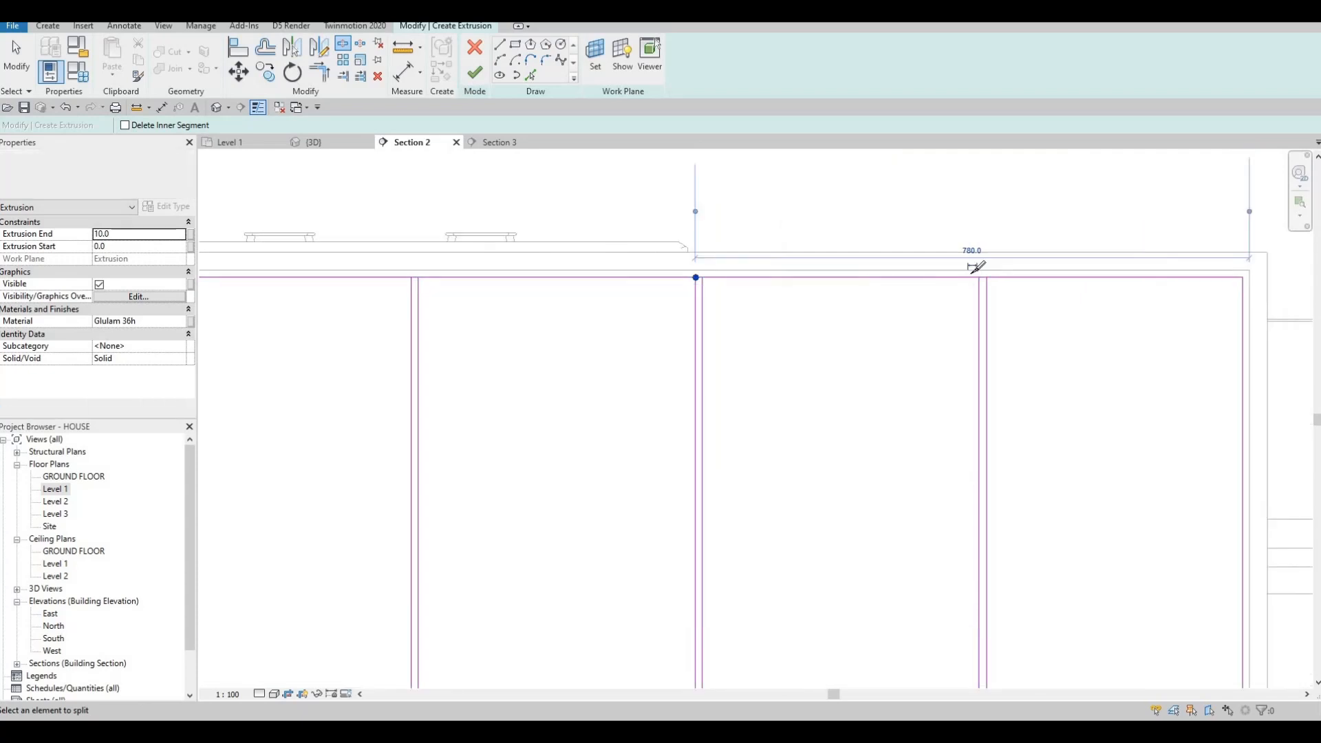
pyautogui.scroll(2, 976, 267)
pyautogui.scroll(-2, 938, 407)
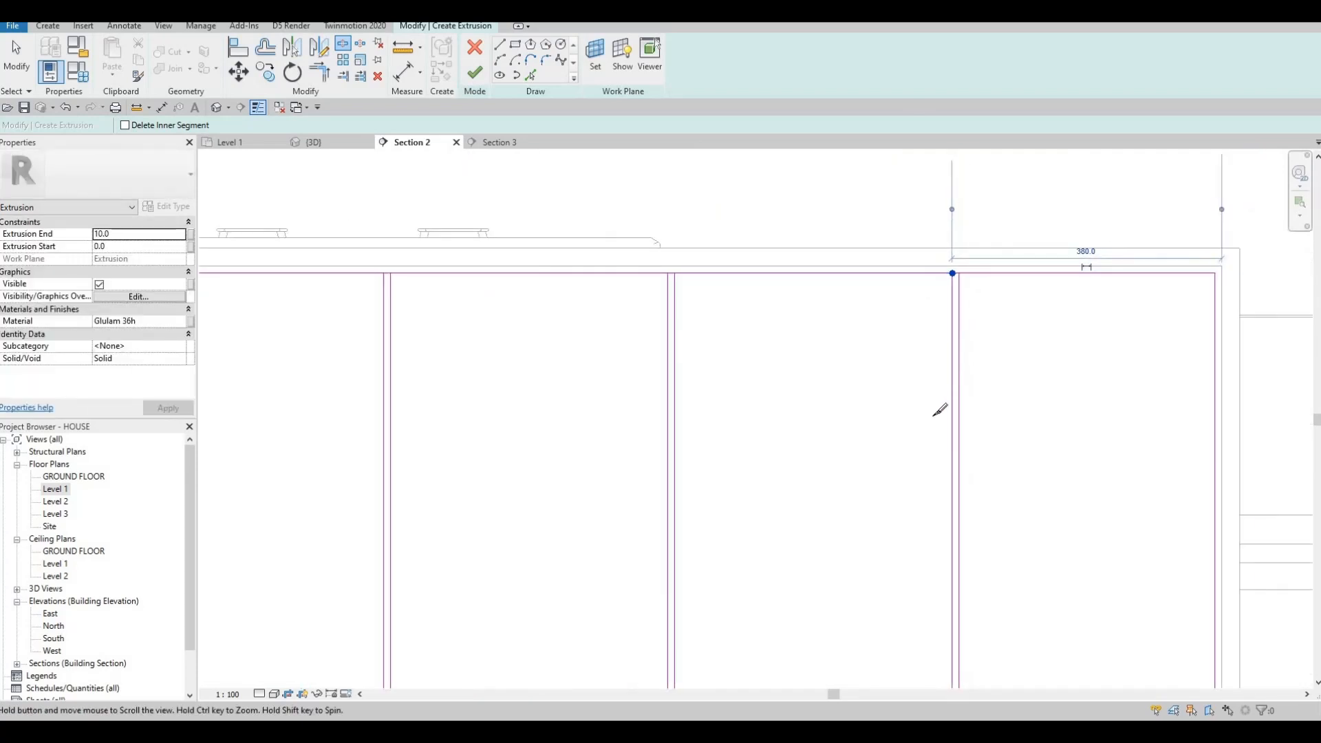
# Split the rectangle's lower edge at each of the five pairs of vertical lines.
pyautogui.scroll(4, 938, 406)
pyautogui.click(504, 411)
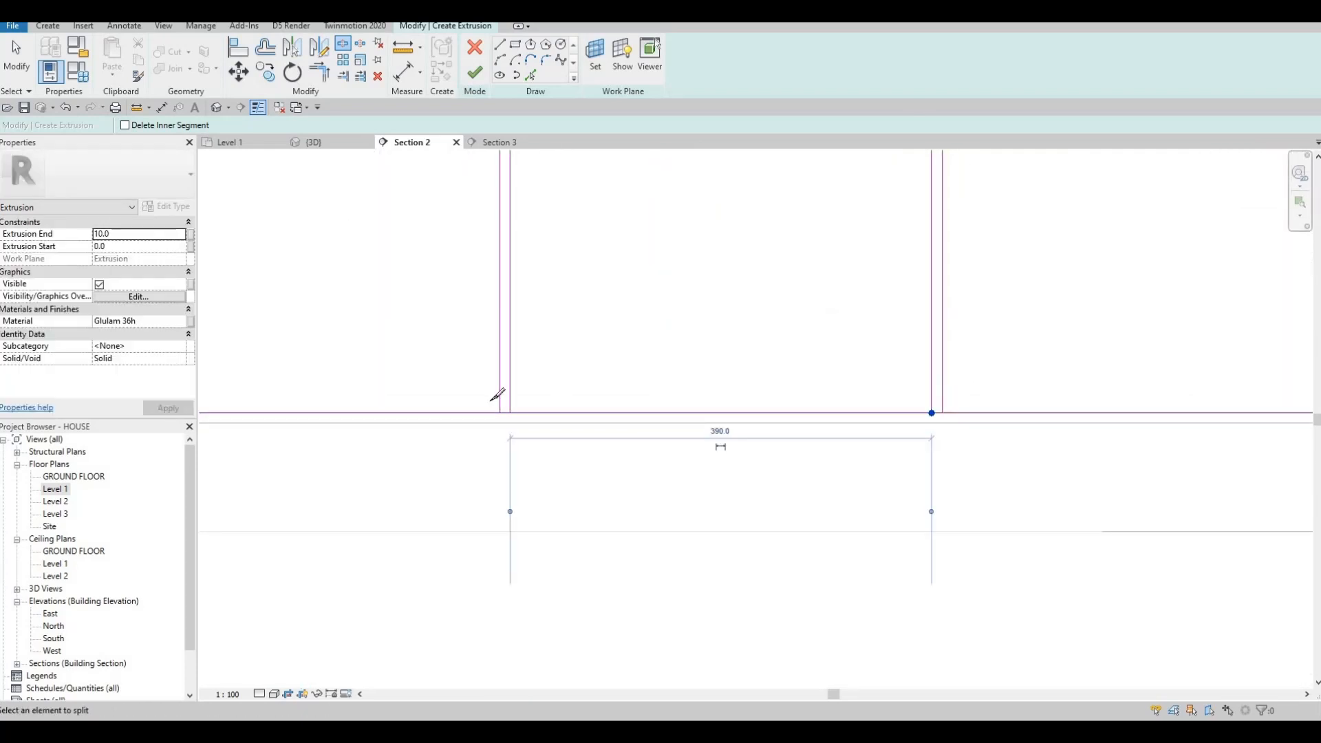
pyautogui.click(500, 413)
pyautogui.scroll(-4, 487, 401)
pyautogui.moveTo(651, 394); pyautogui.dragTo(1043, 392, button='middle')
pyautogui.scroll(3, 637, 409)
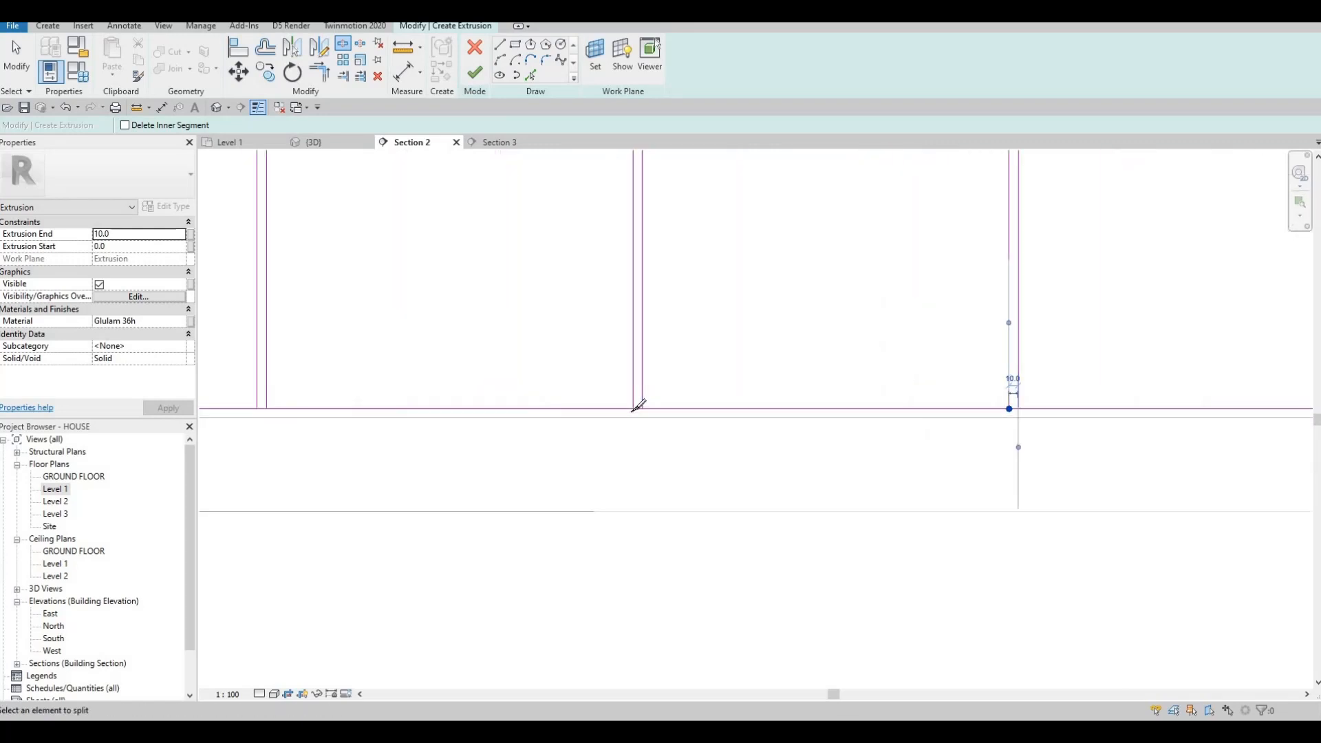
pyautogui.click(633, 411)
pyautogui.moveTo(539, 411); pyautogui.dragTo(1022, 430, button='middle')
pyautogui.click(741, 431)
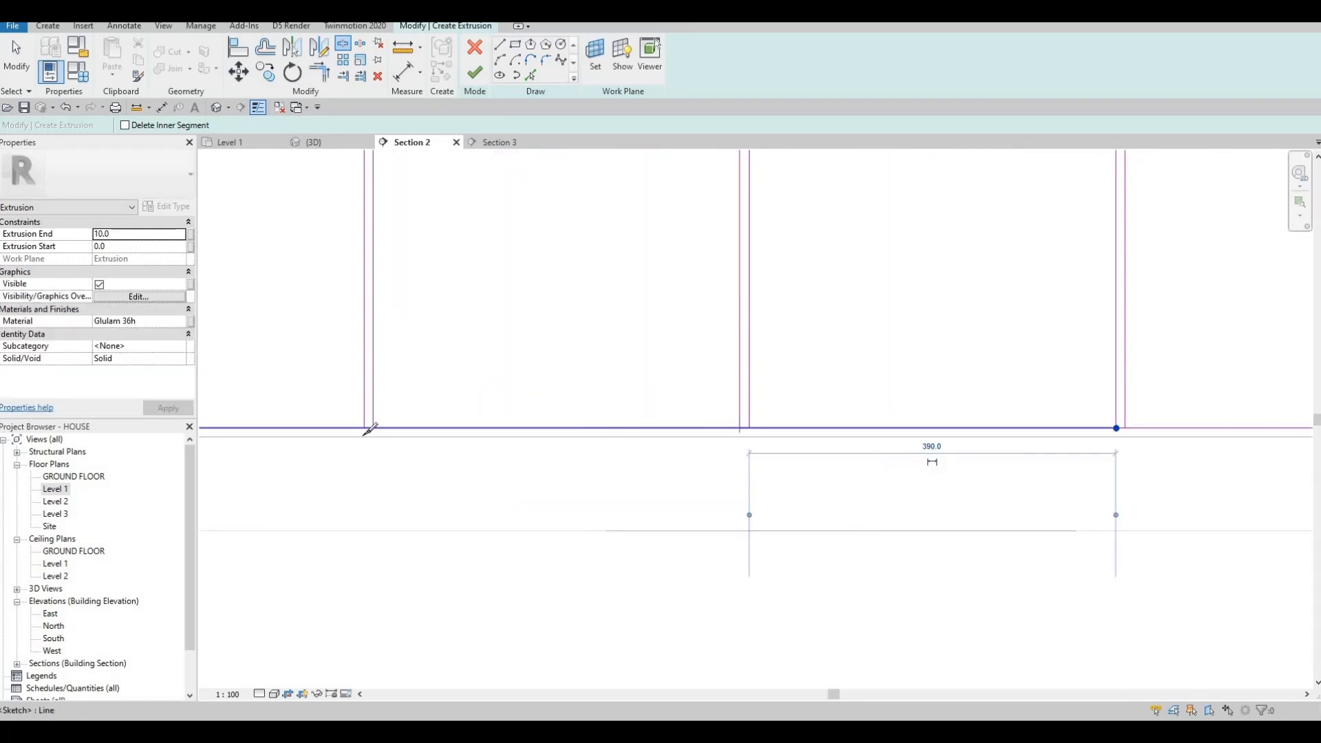
pyautogui.click(365, 430)
pyautogui.scroll(-5, 505, 377)
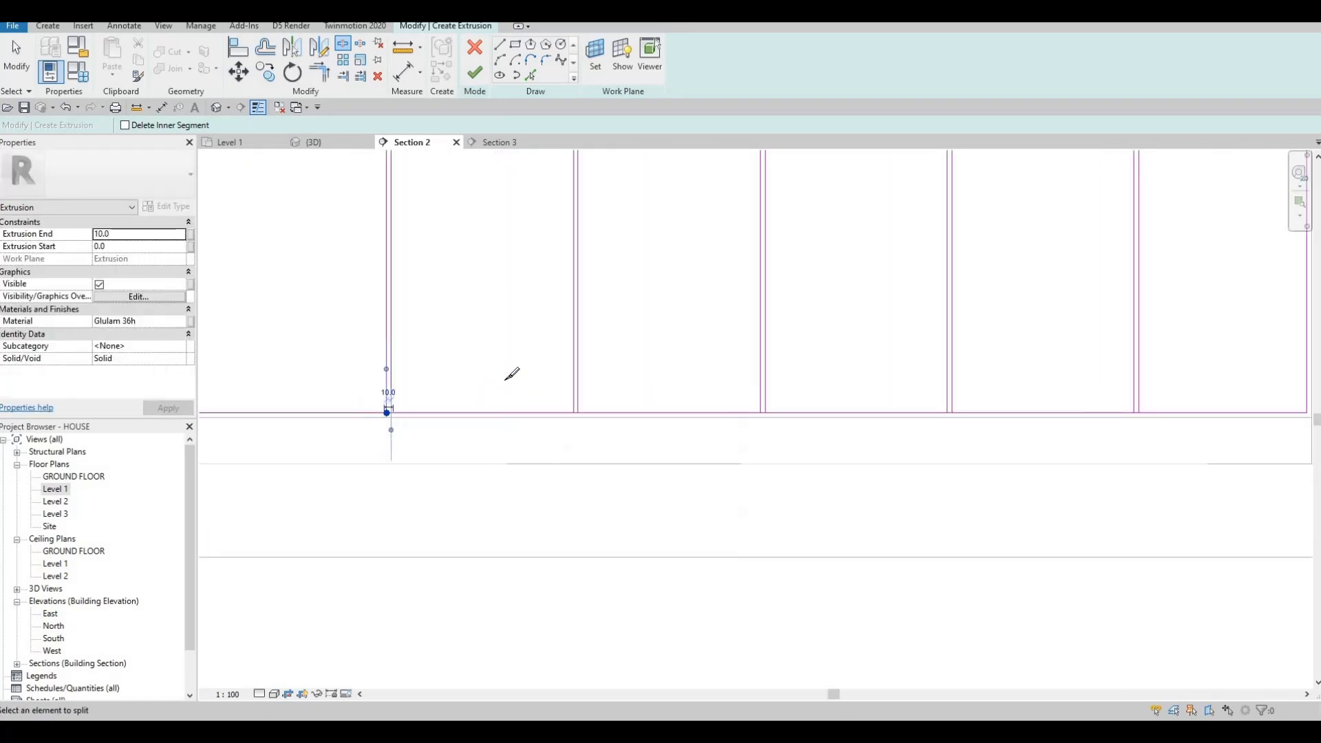
pyautogui.press('Escape')
pyautogui.press('Escape')
pyautogui.press('t')
pyautogui.press('r')
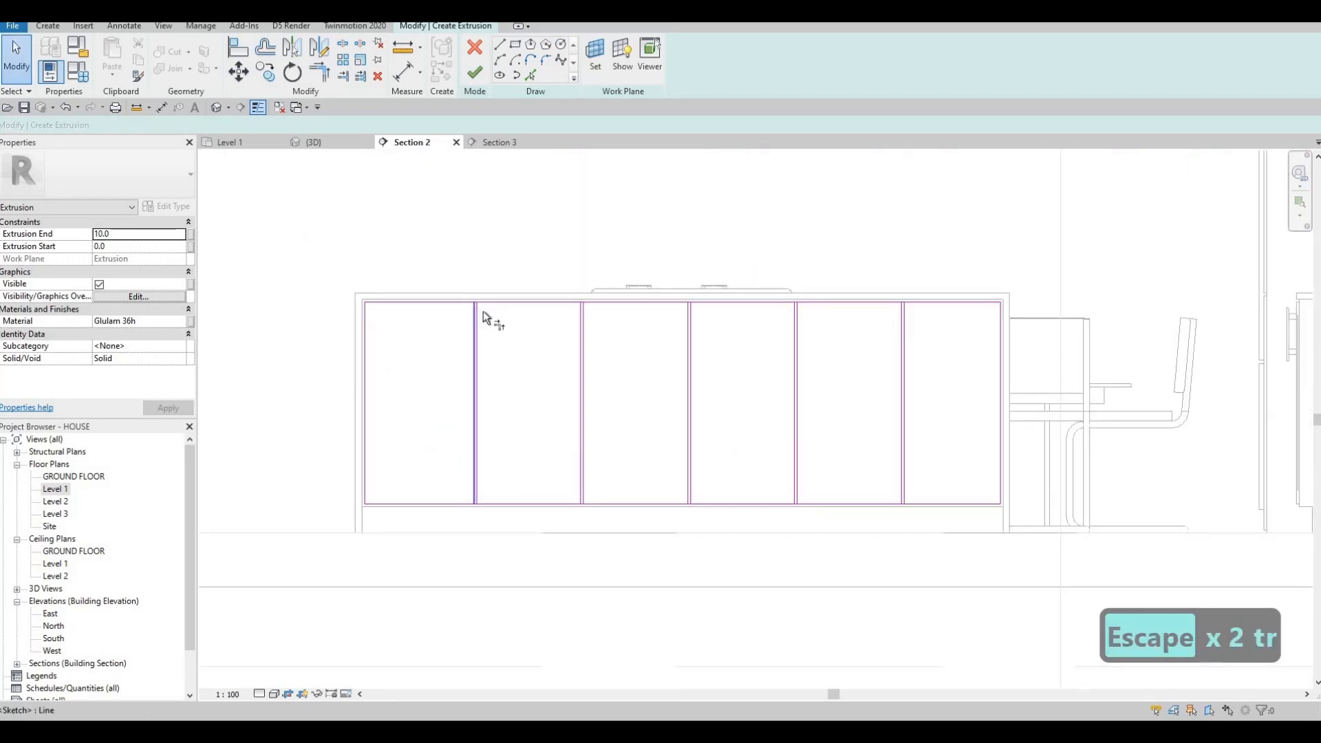
pyautogui.scroll(3, 483, 311)
pyautogui.click(481, 322)
pyautogui.press('Escape')
pyautogui.press('Escape')
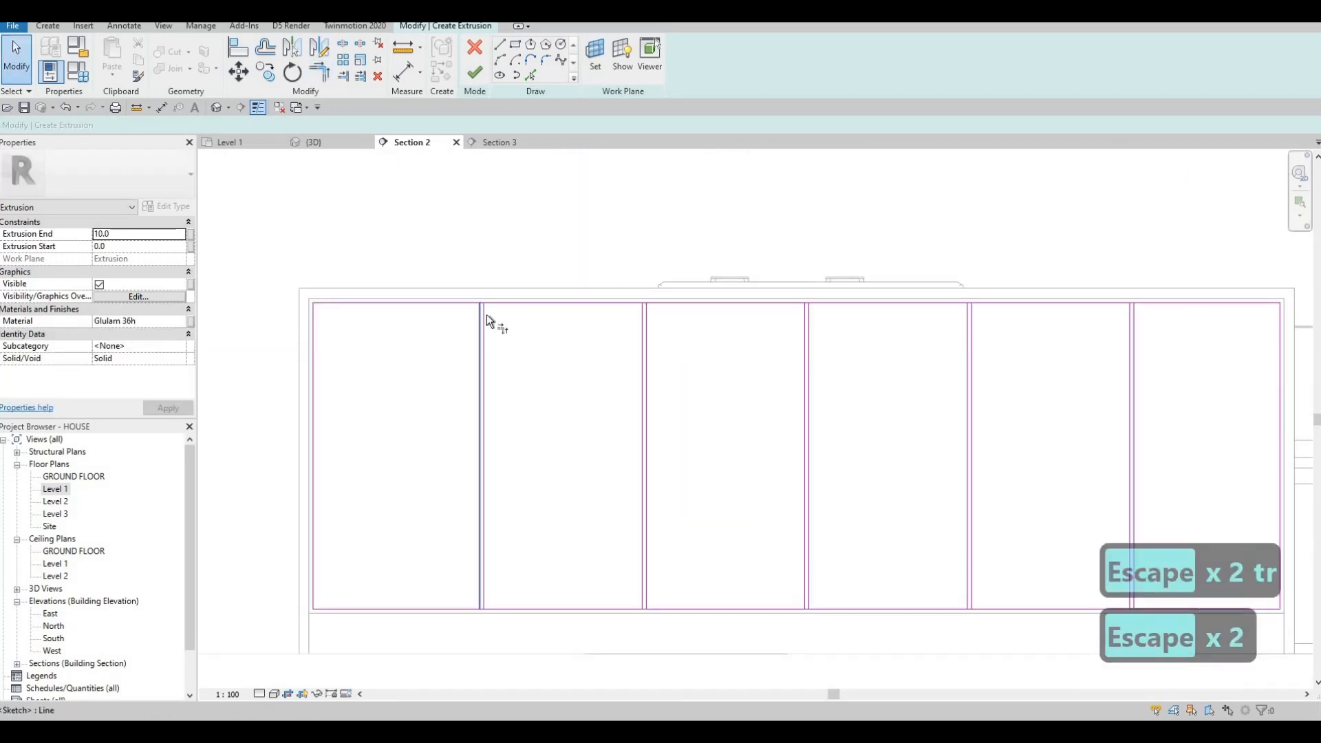
# Trim the upper corners of the panel outlines so the upper edge is open across every 10 mm gap.
pyautogui.press('t')
pyautogui.press('r')
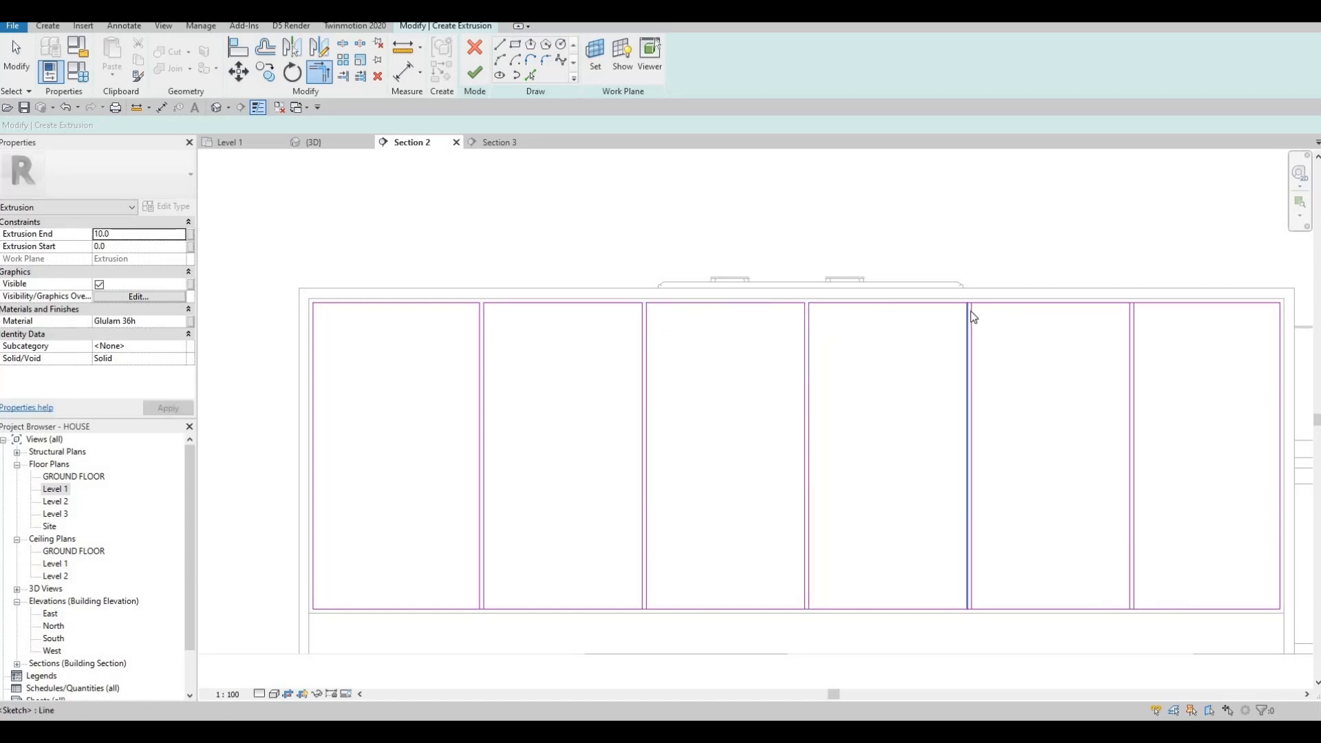
pyautogui.press('Escape')
pyautogui.press('Escape')
pyautogui.press('t')
pyautogui.press('r')
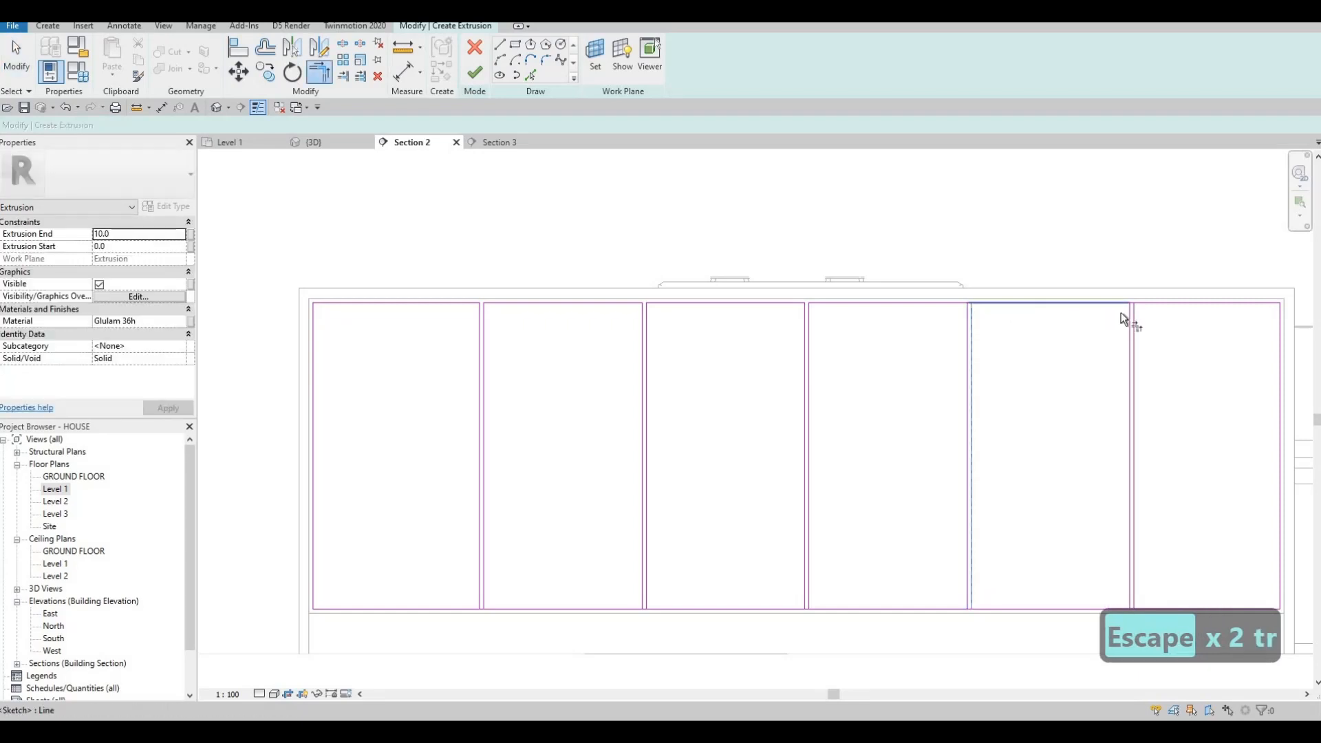
pyautogui.click(1145, 303)
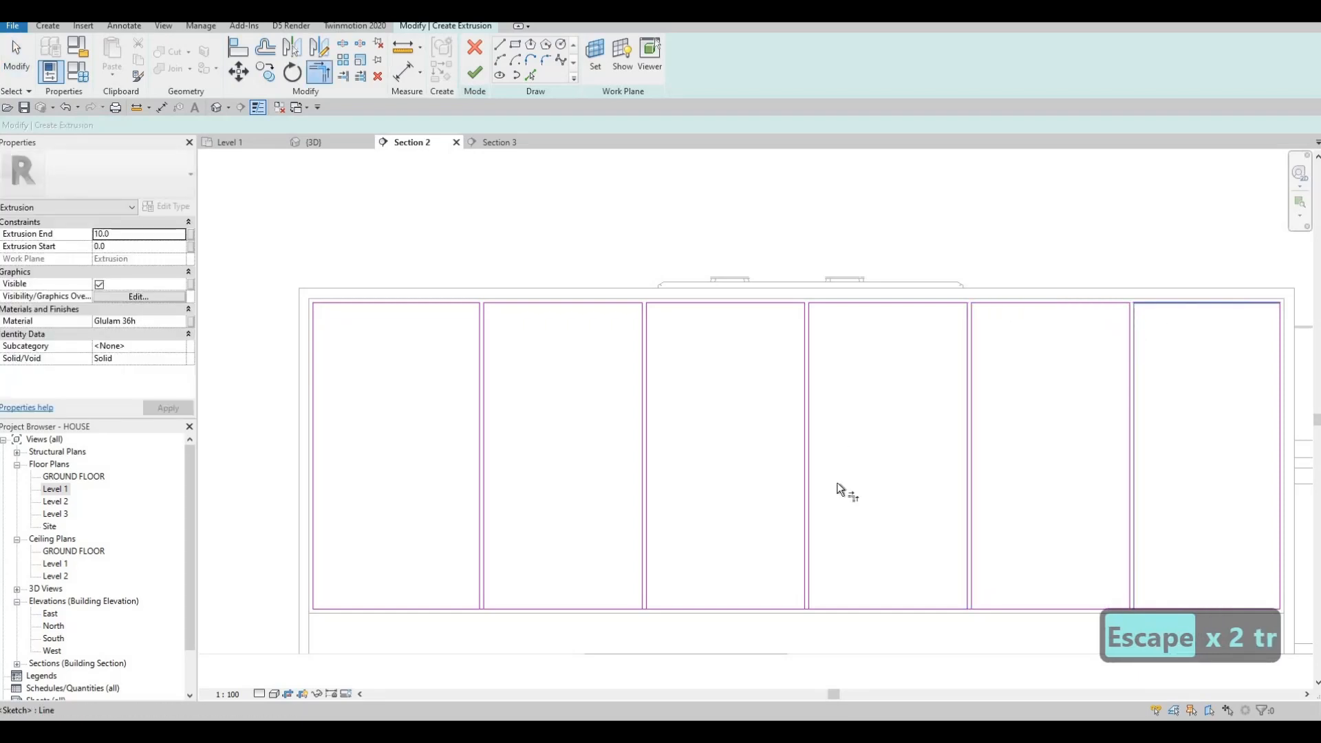
# Trim the lower corners to close six separate panel outlines, and finish the 10 mm Glulam 36h extrusion.
pyautogui.scroll(-1, 850, 509)
pyautogui.scroll(2, 853, 543)
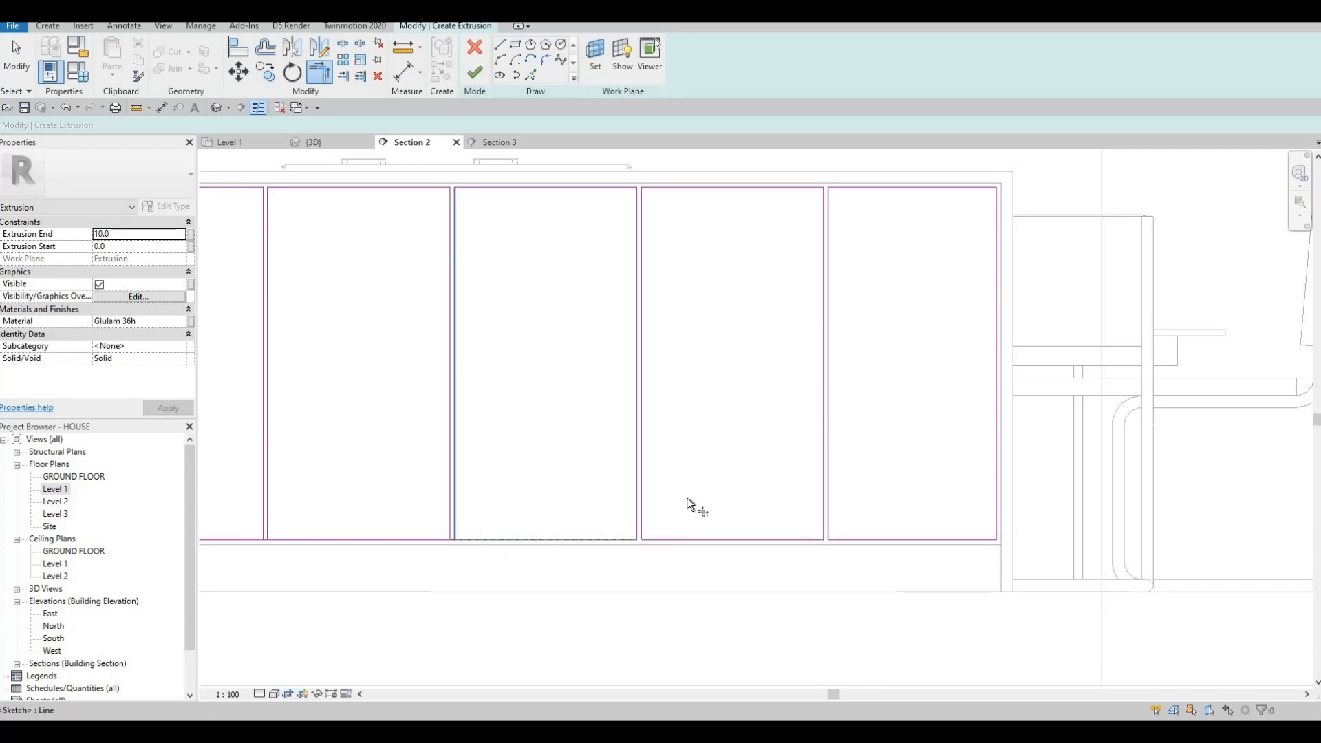
pyautogui.moveTo(556, 536); pyautogui.dragTo(899, 534, button='middle')
pyautogui.click(611, 510)
pyautogui.click(720, 535)
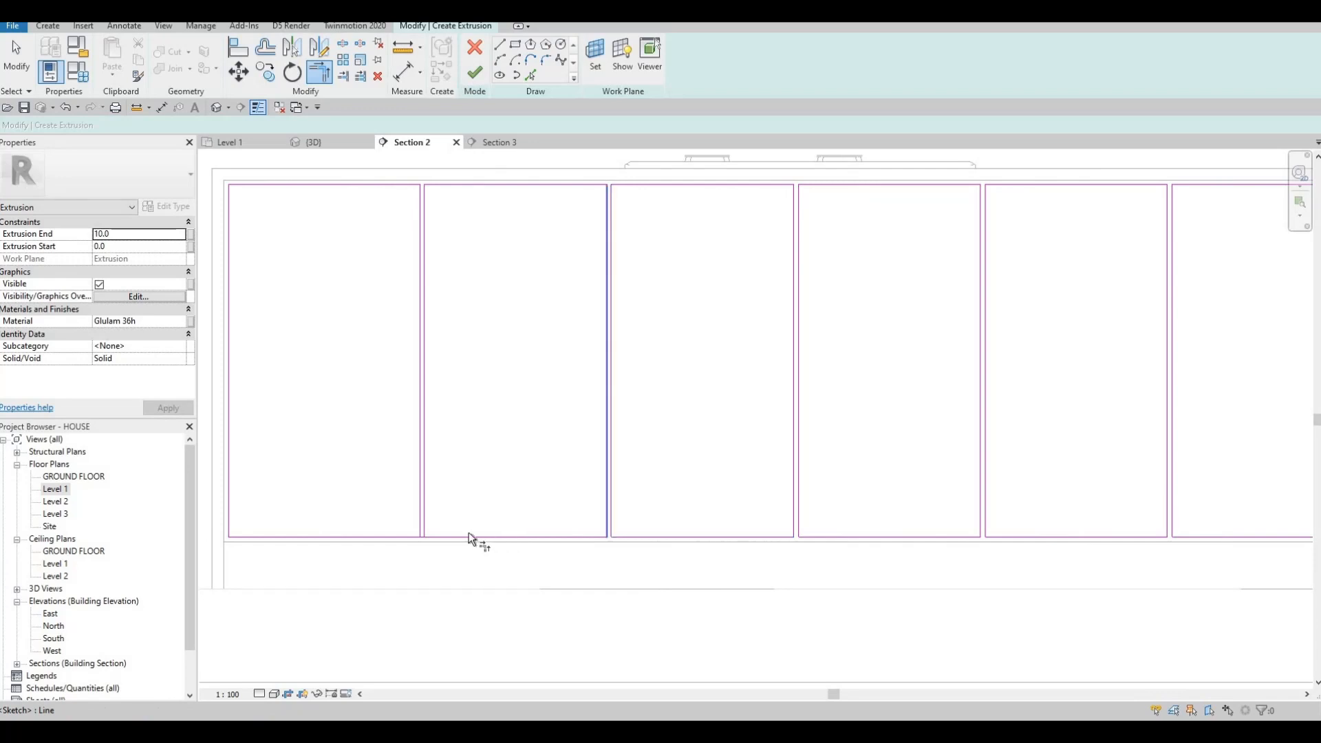
pyautogui.click(427, 505)
pyautogui.moveTo(470, 449); pyautogui.dragTo(504, 445, button='middle')
pyautogui.scroll(-2, 531, 425)
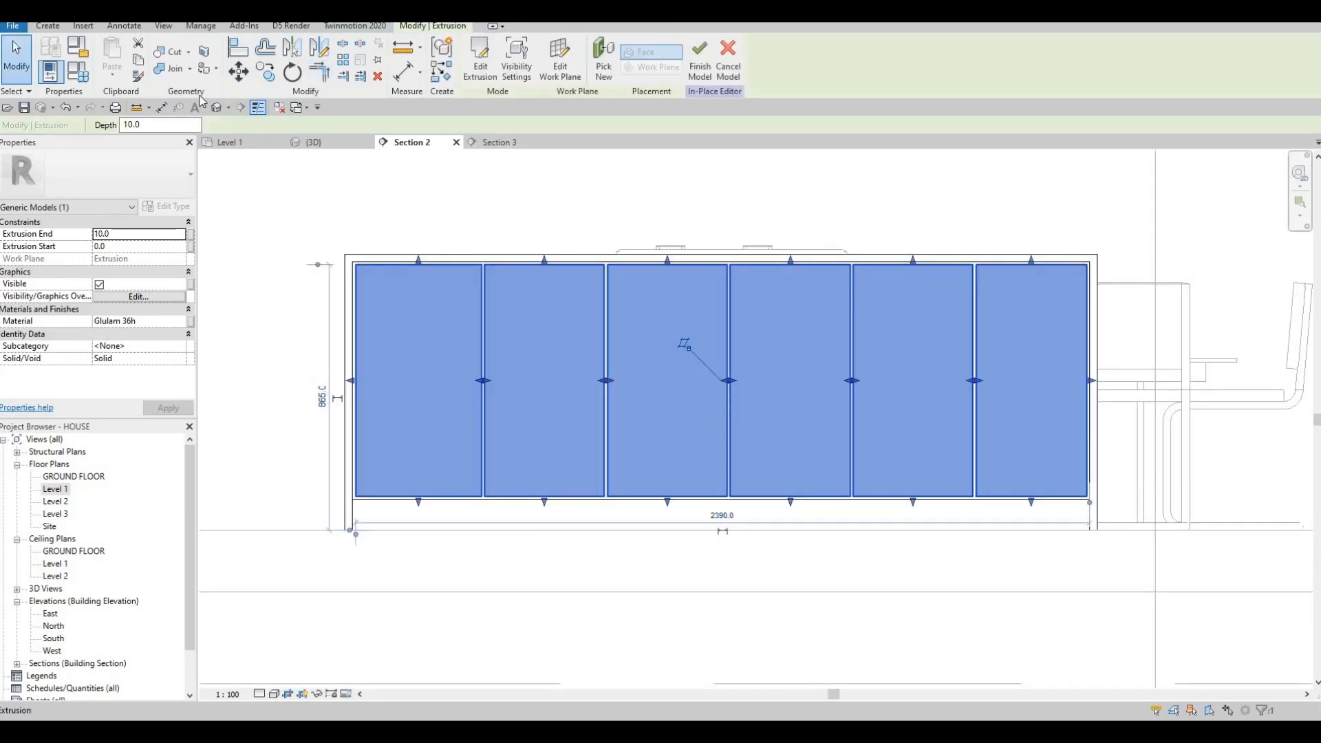
# Start a void extrusion on the island panels' plane, with the extrusion end at 5 and the start at -5.
pyautogui.click(49, 27)
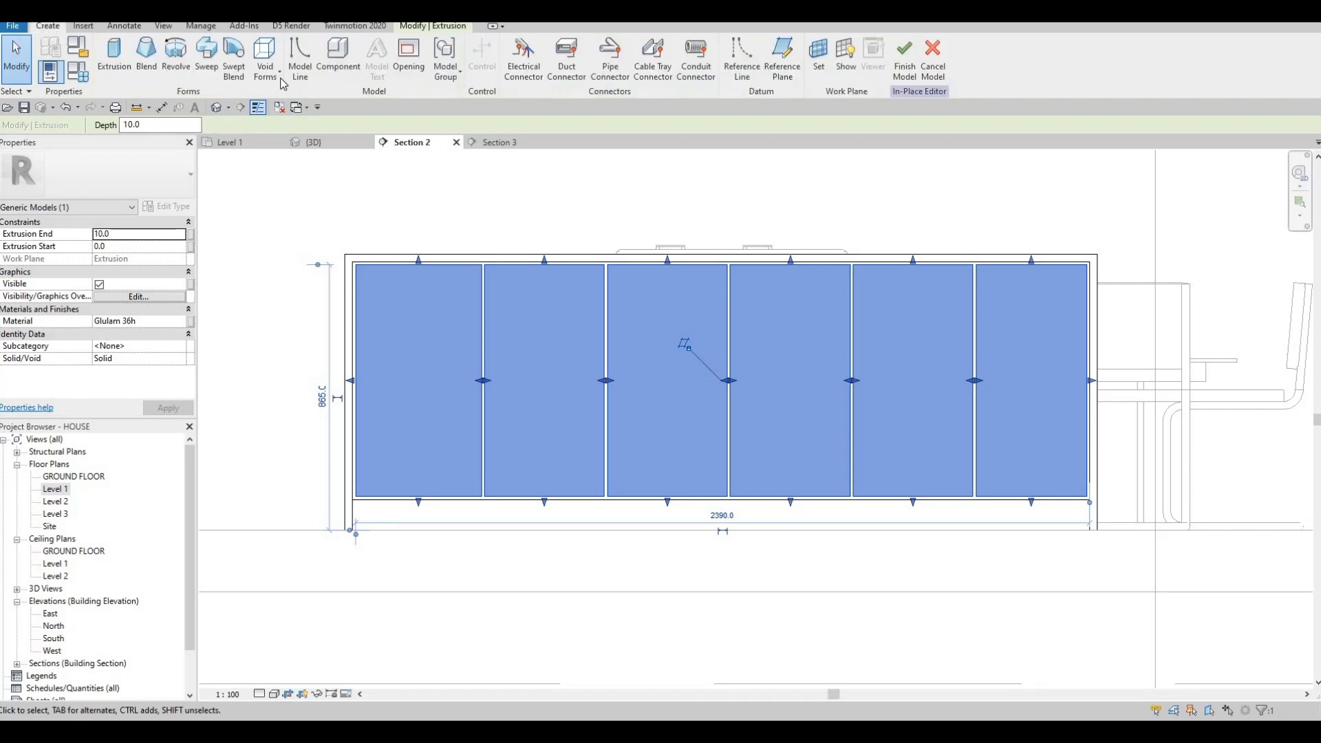
pyautogui.click(273, 80)
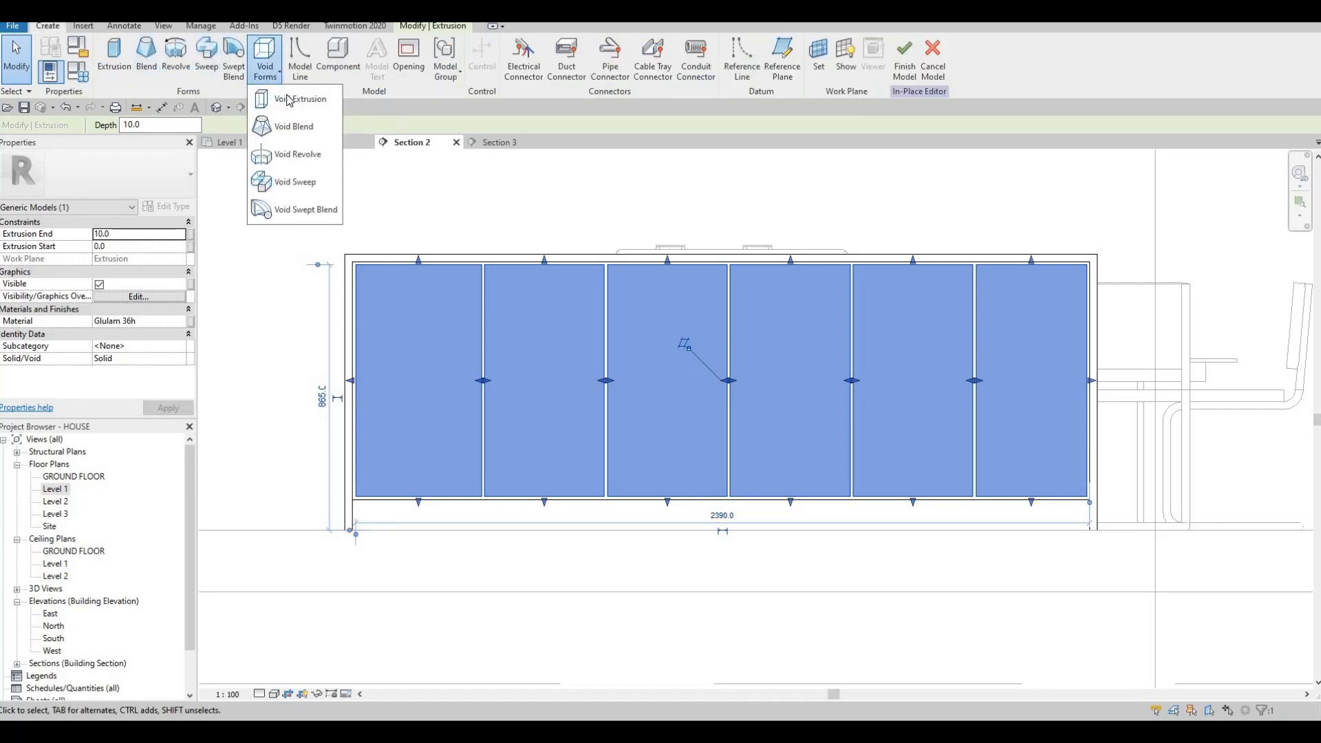
pyautogui.click(288, 99)
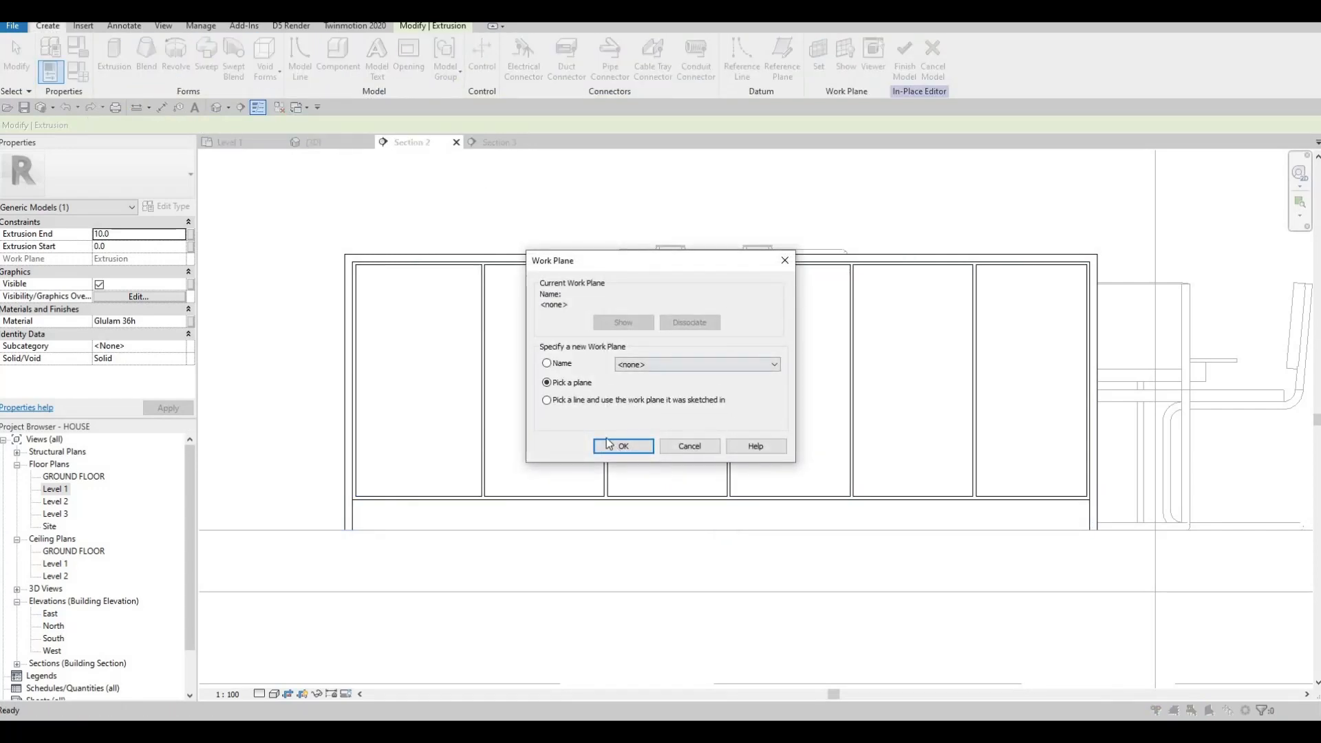
pyautogui.press('Return')
pyautogui.click(132, 235)
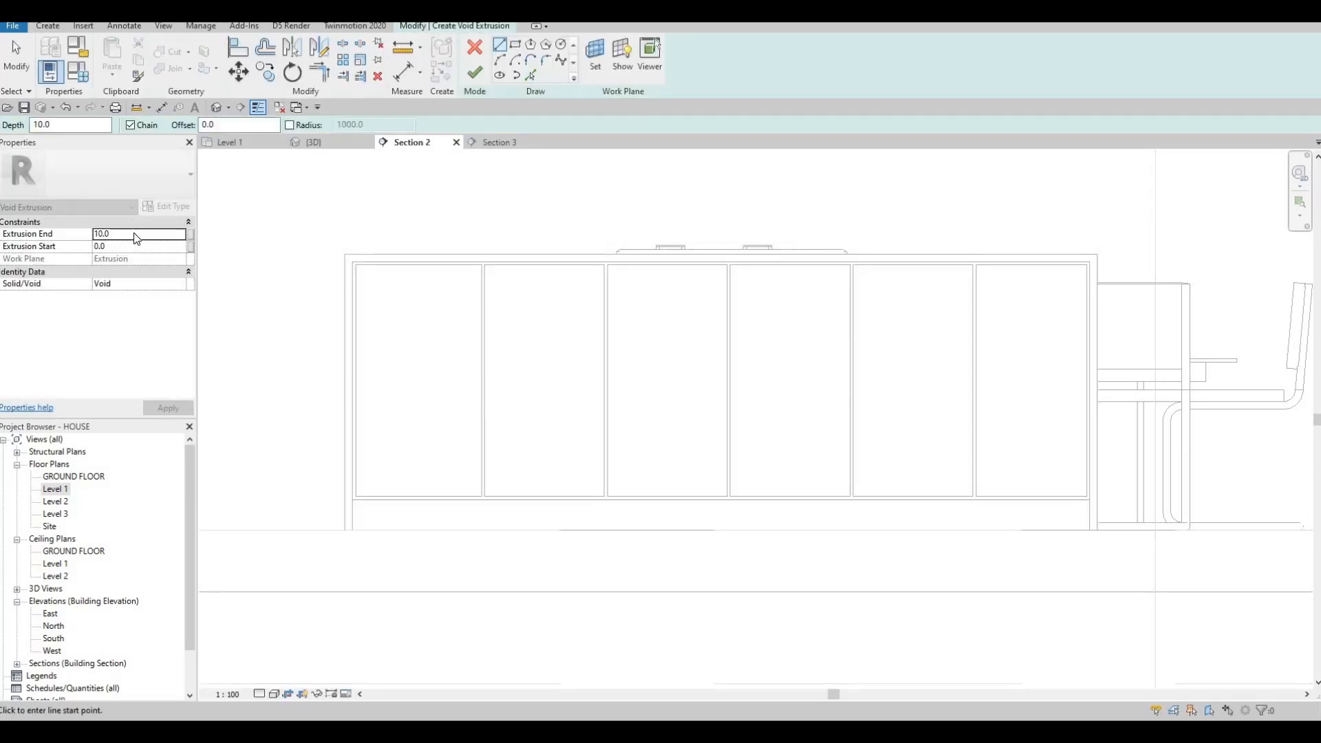
pyautogui.doubleClick(131, 234)
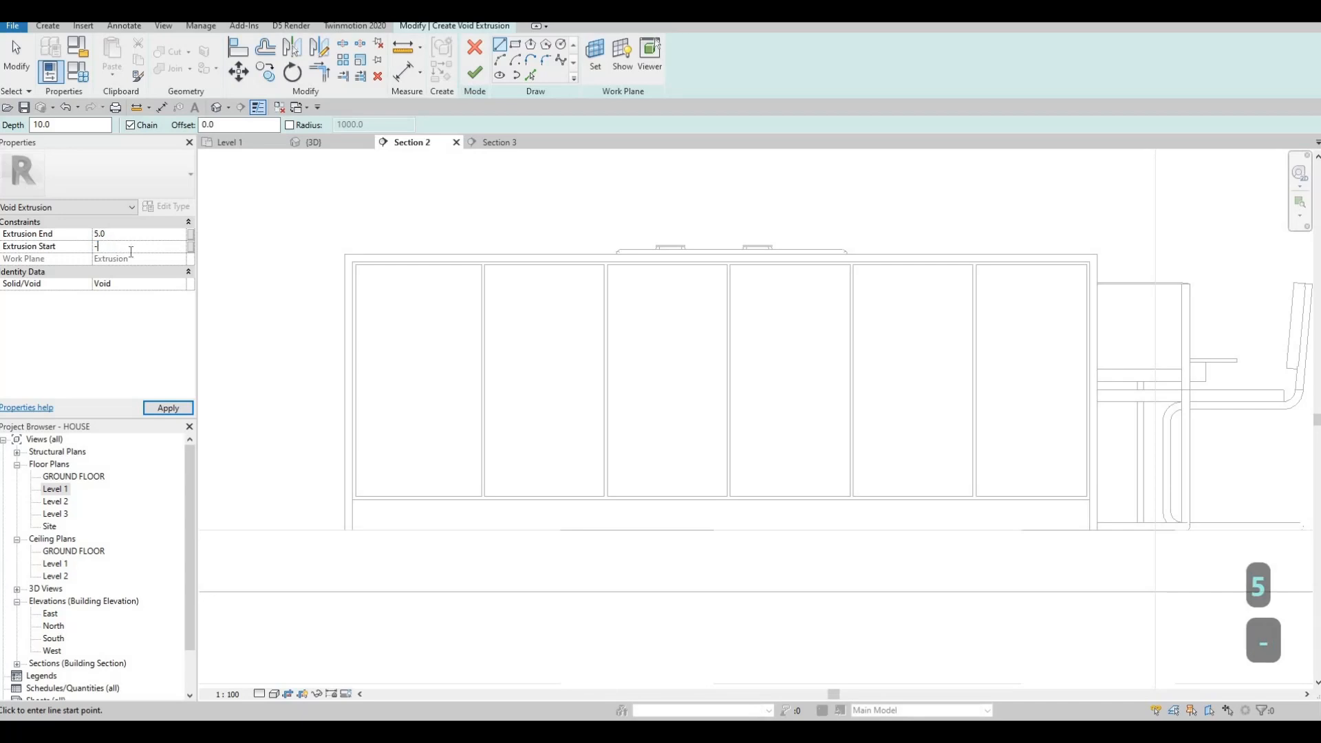
pyautogui.click(178, 414)
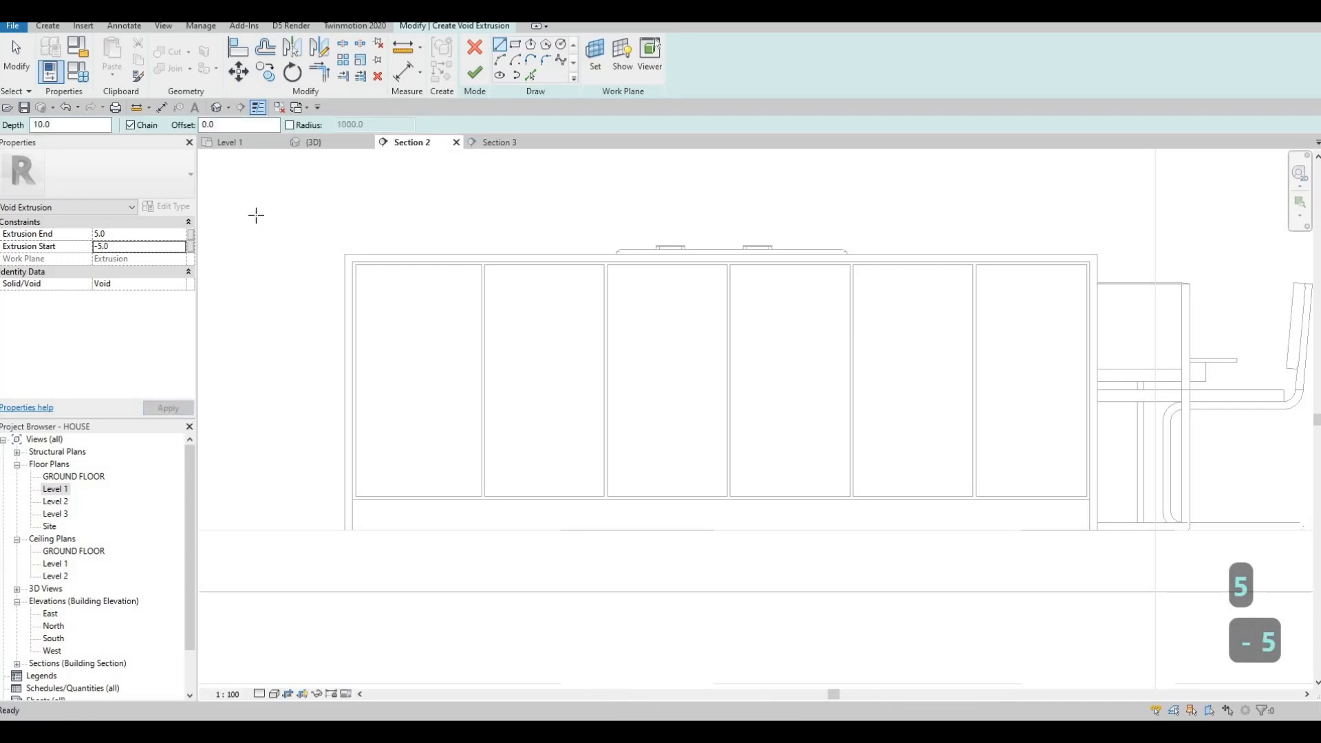
# Sketch a rectangle offset 50 mm inward from the outline of the first island panel.
pyautogui.click(520, 44)
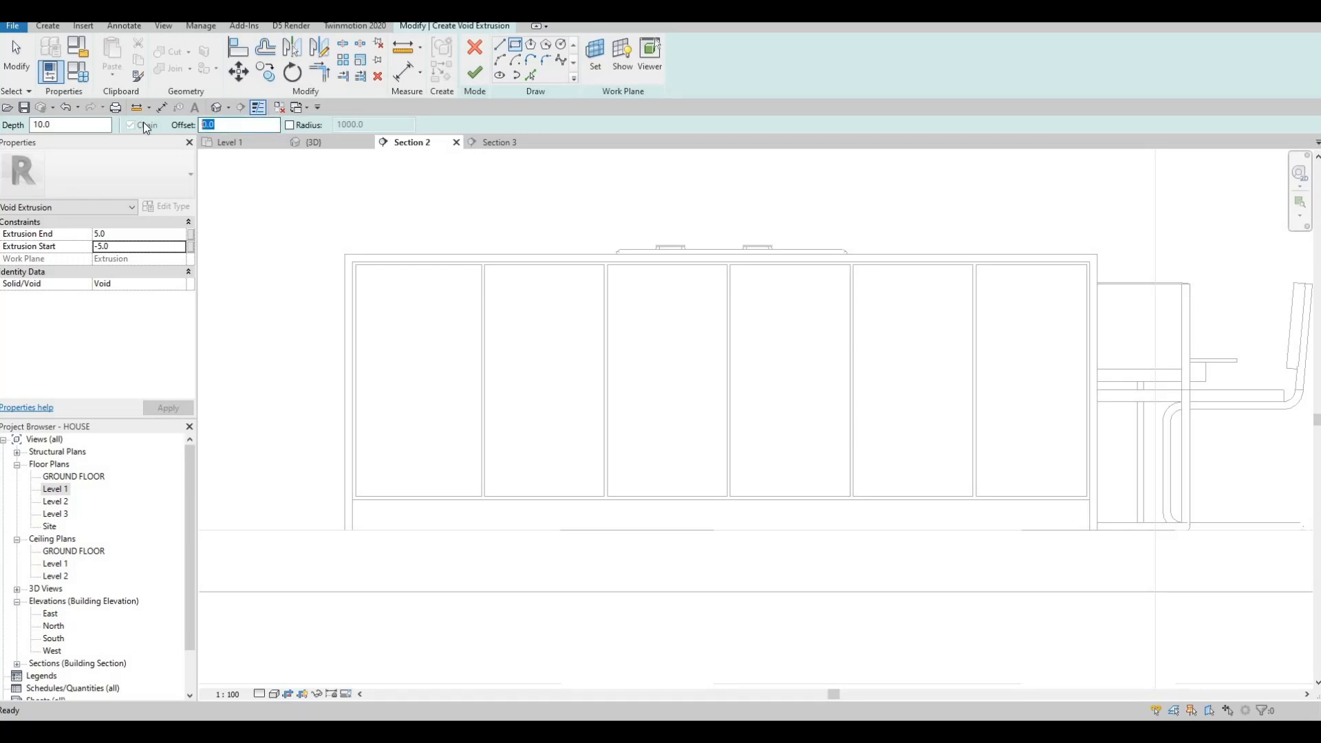
pyautogui.click(227, 125)
pyautogui.write('50')
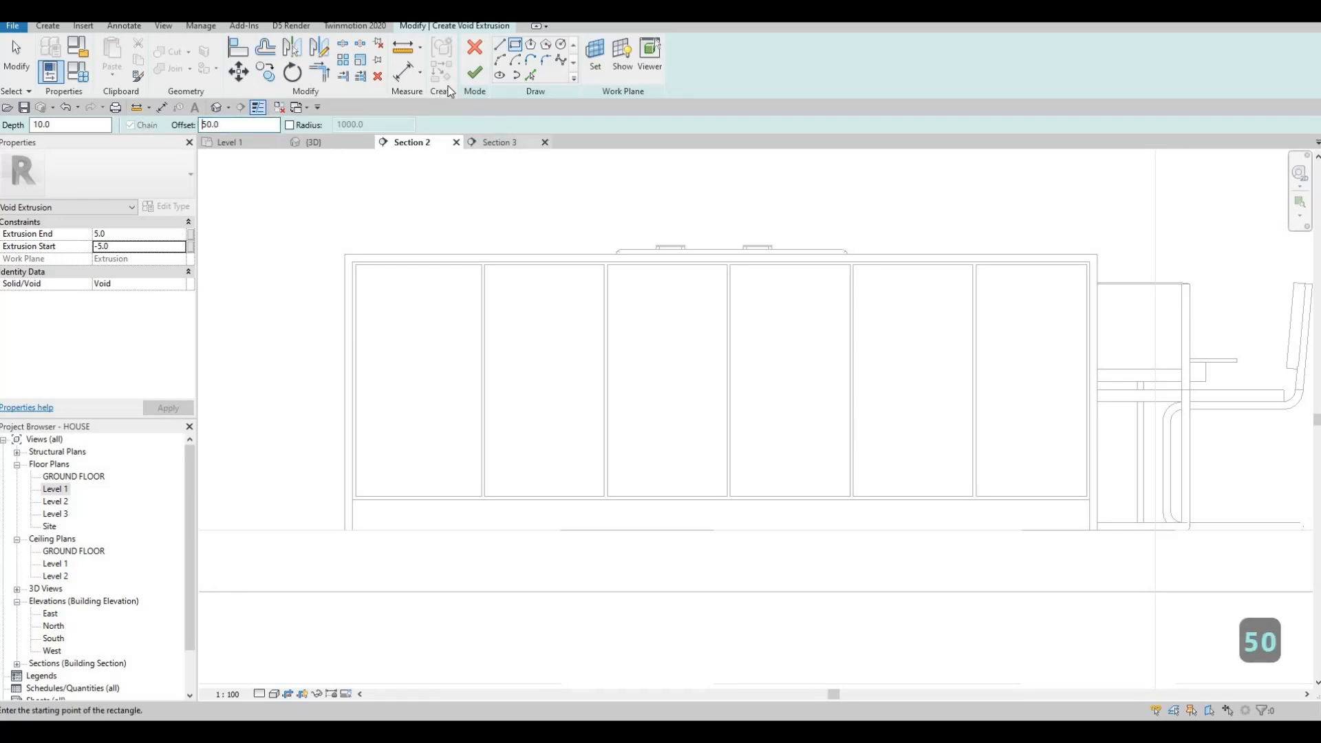
pyautogui.click(356, 265)
pyautogui.scroll(2, 461, 480)
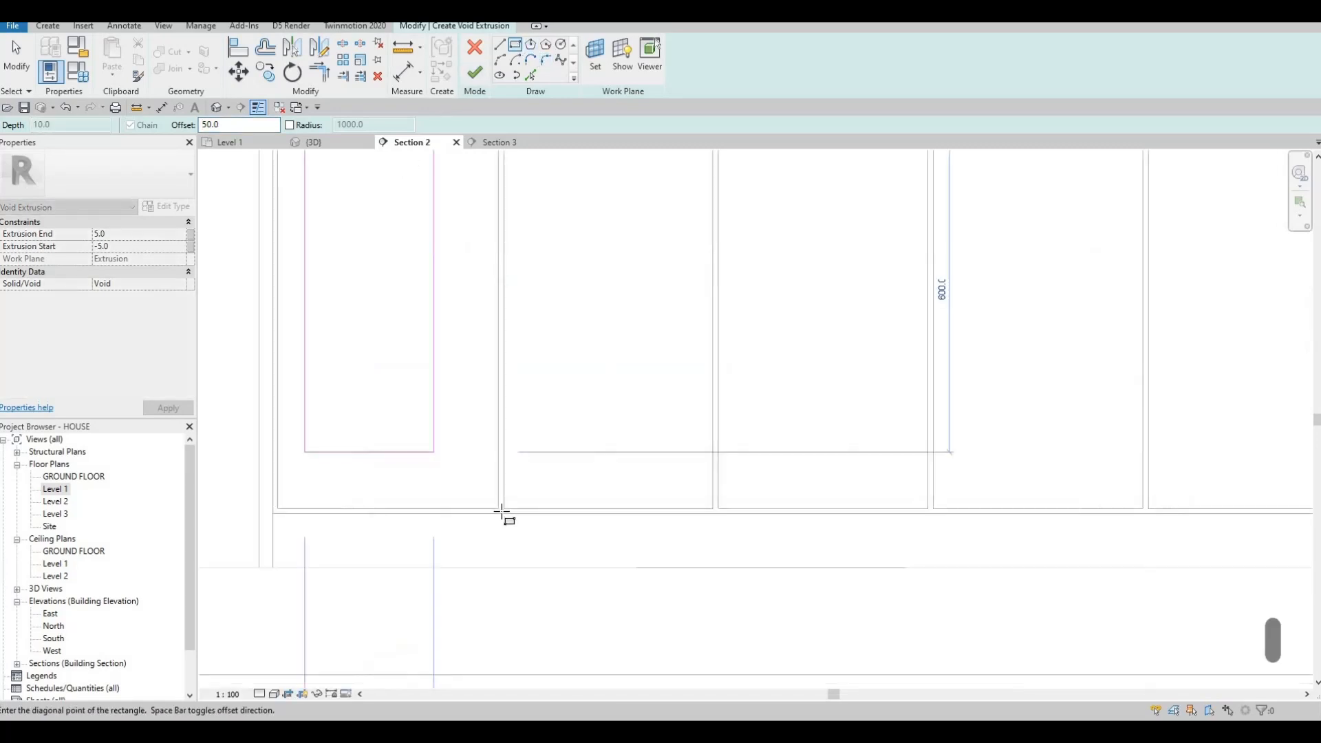
pyautogui.press('Escape')
pyautogui.scroll(-2, 437, 169)
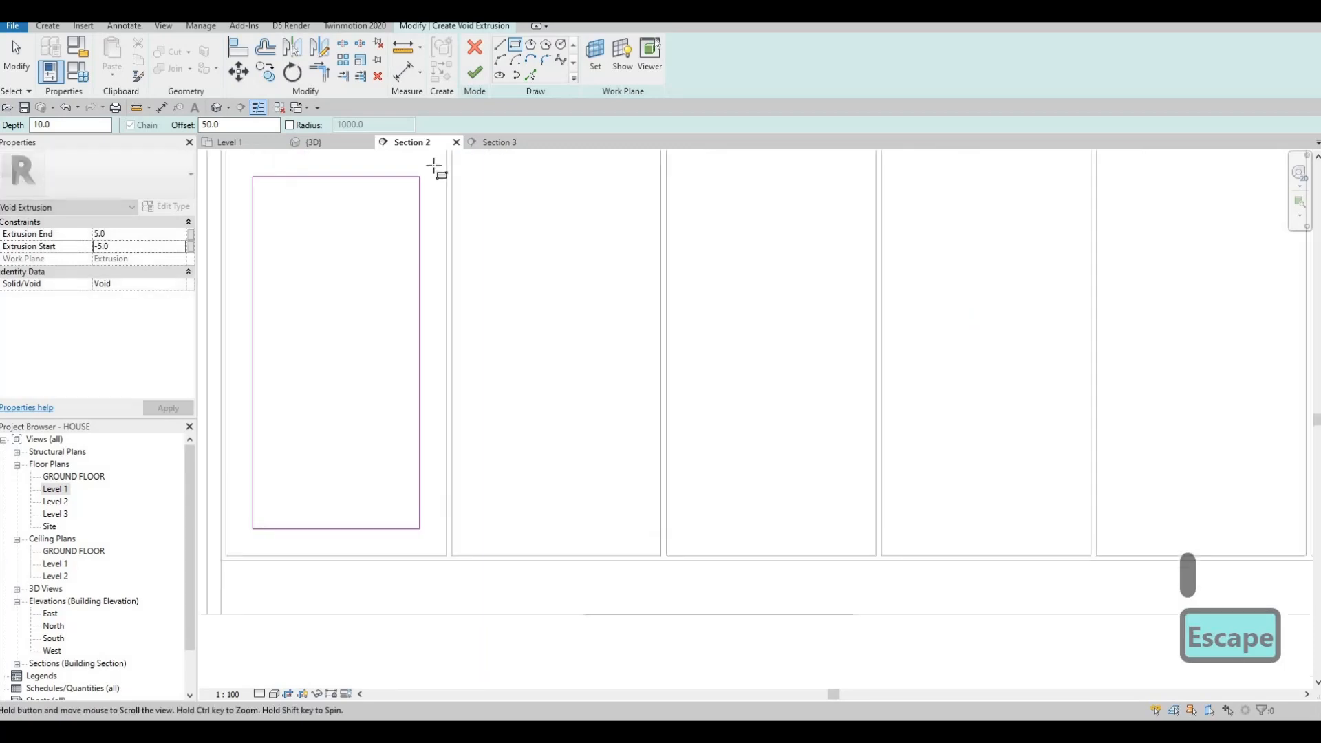
# Sketch rectangles offset 50 mm inward from the outlines of the second and third island panels.
pyautogui.click(432, 158)
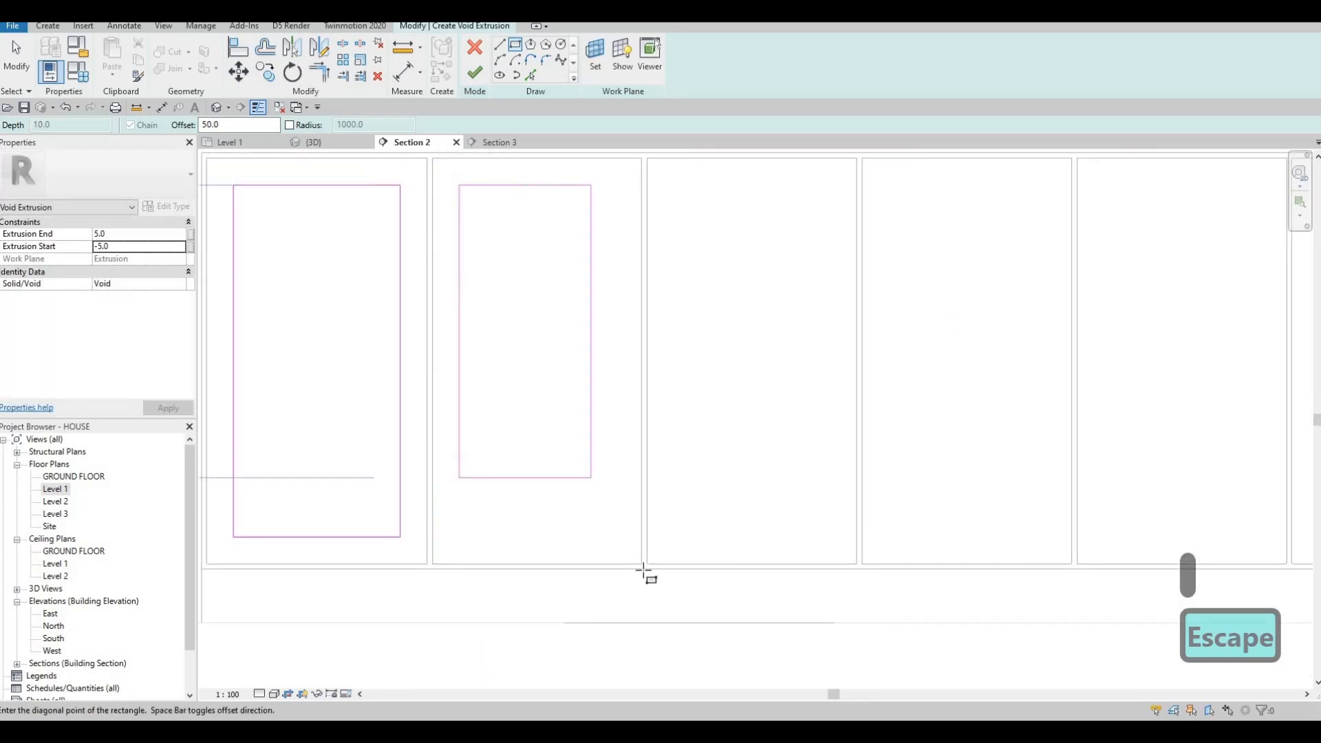
pyautogui.click(641, 564)
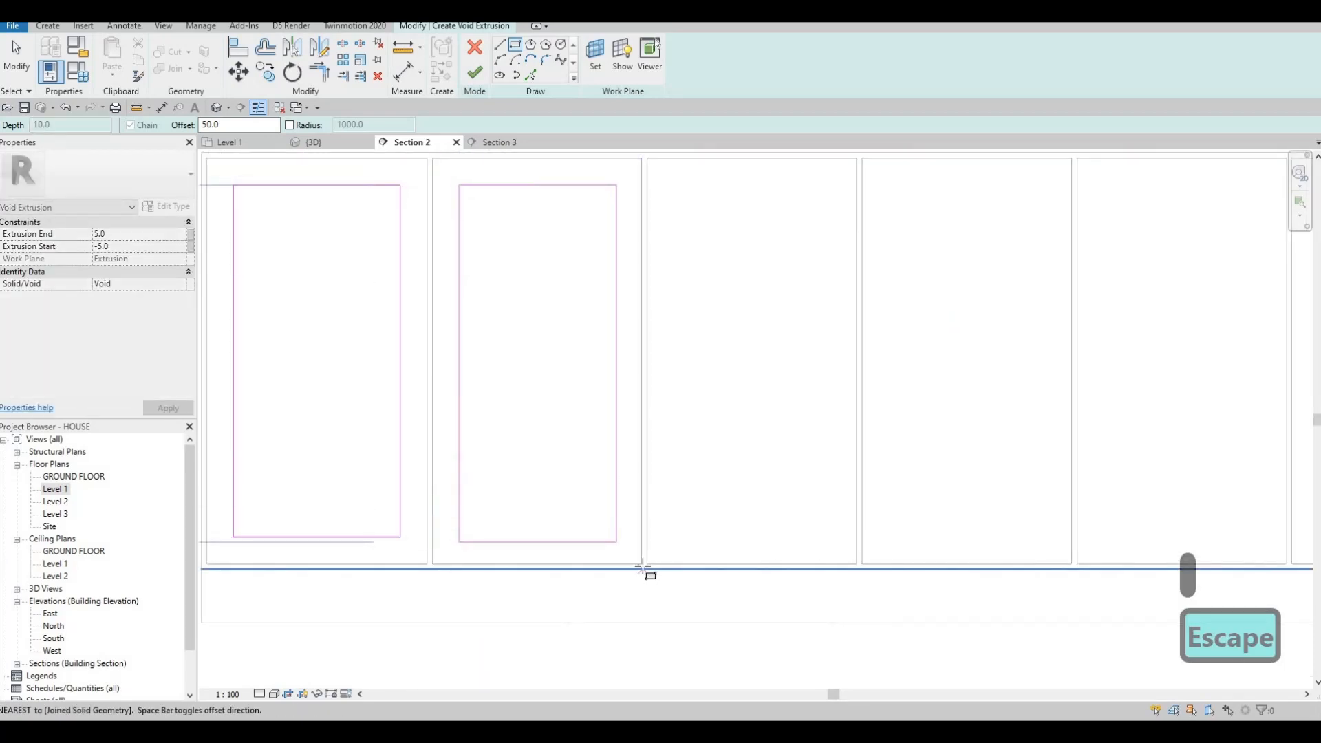
pyautogui.click(647, 159)
pyautogui.click(860, 564)
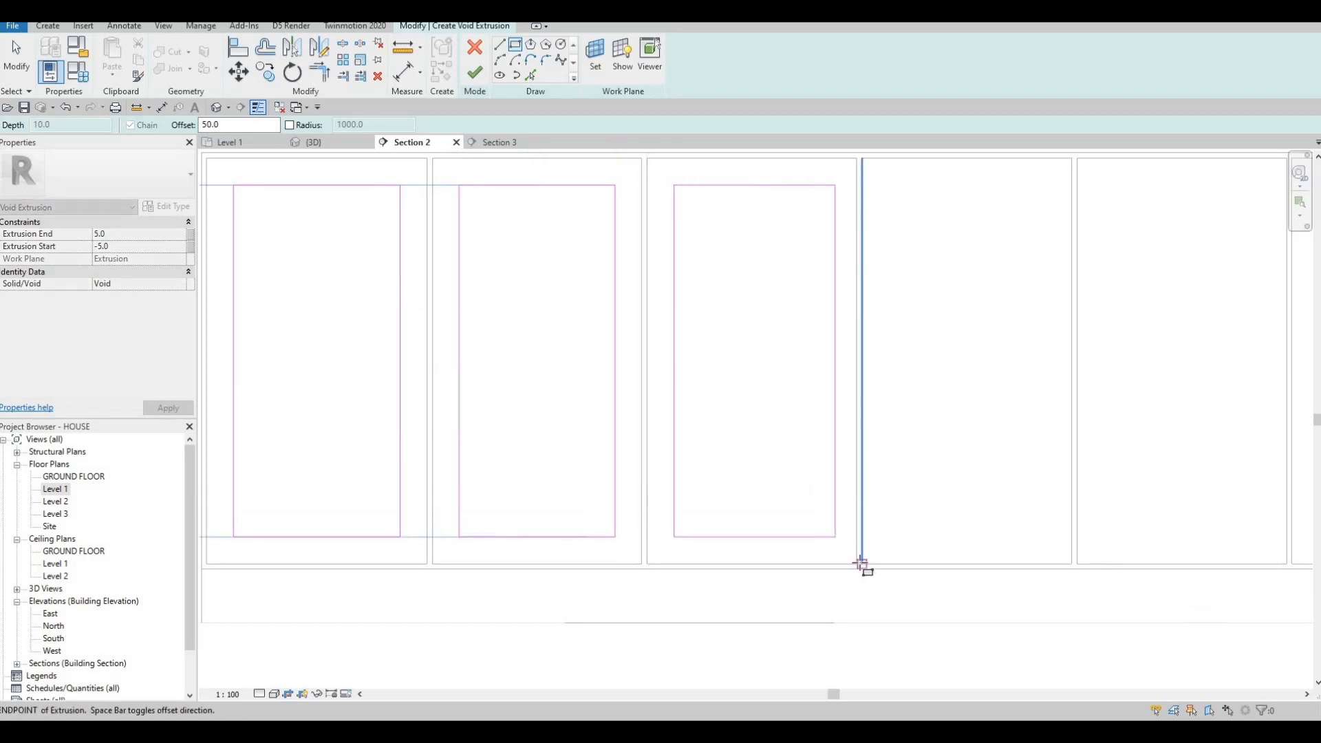
pyautogui.click(857, 563)
pyautogui.moveTo(894, 484); pyautogui.dragTo(531, 568, button='middle')
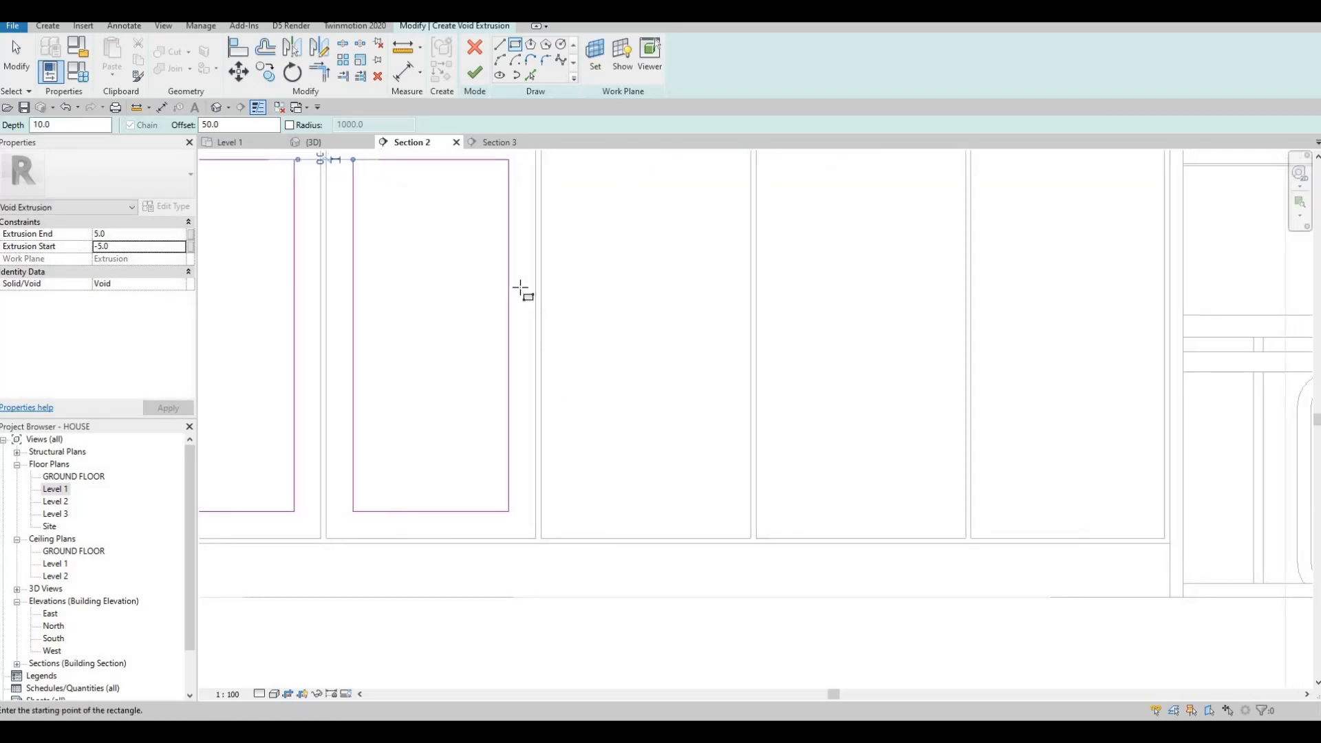
# Sketch rectangles offset 50 mm inward from the outlines of the fourth, fifth and sixth island panels.
pyautogui.click(708, 646)
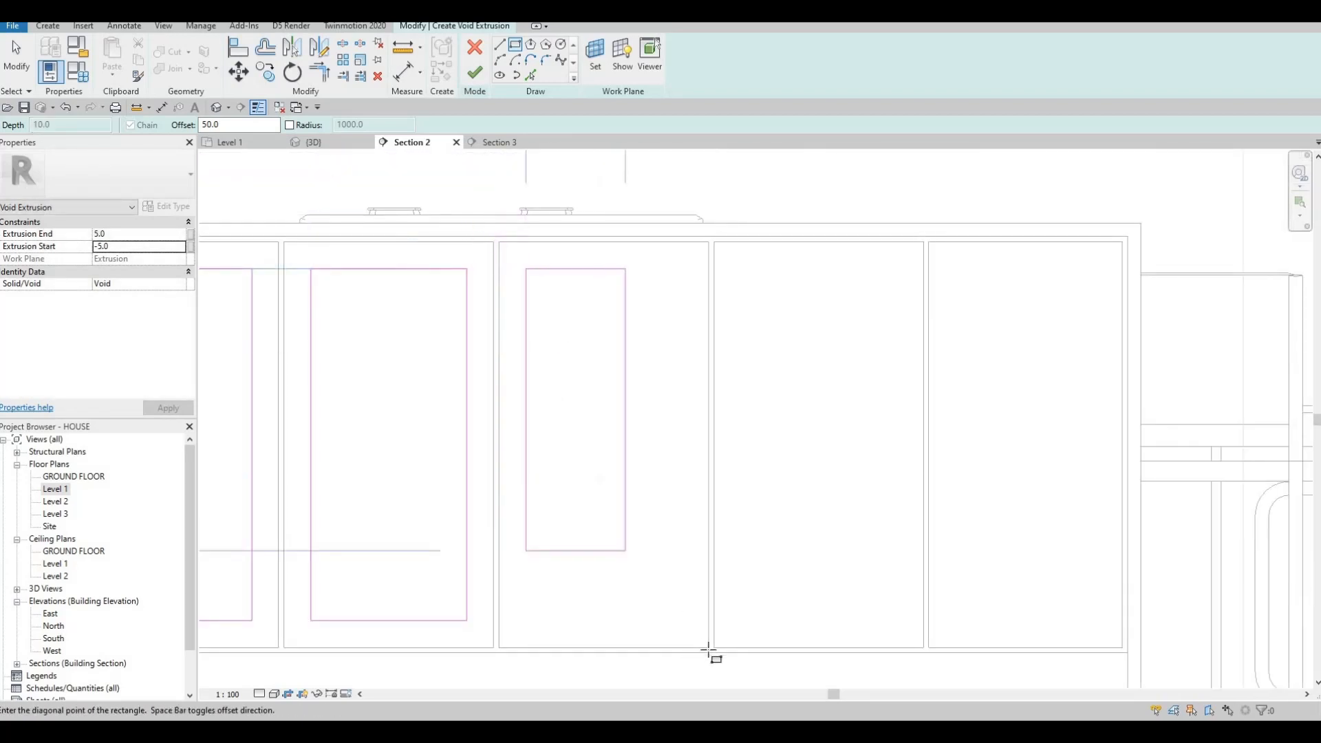
pyautogui.click(709, 647)
pyautogui.click(716, 242)
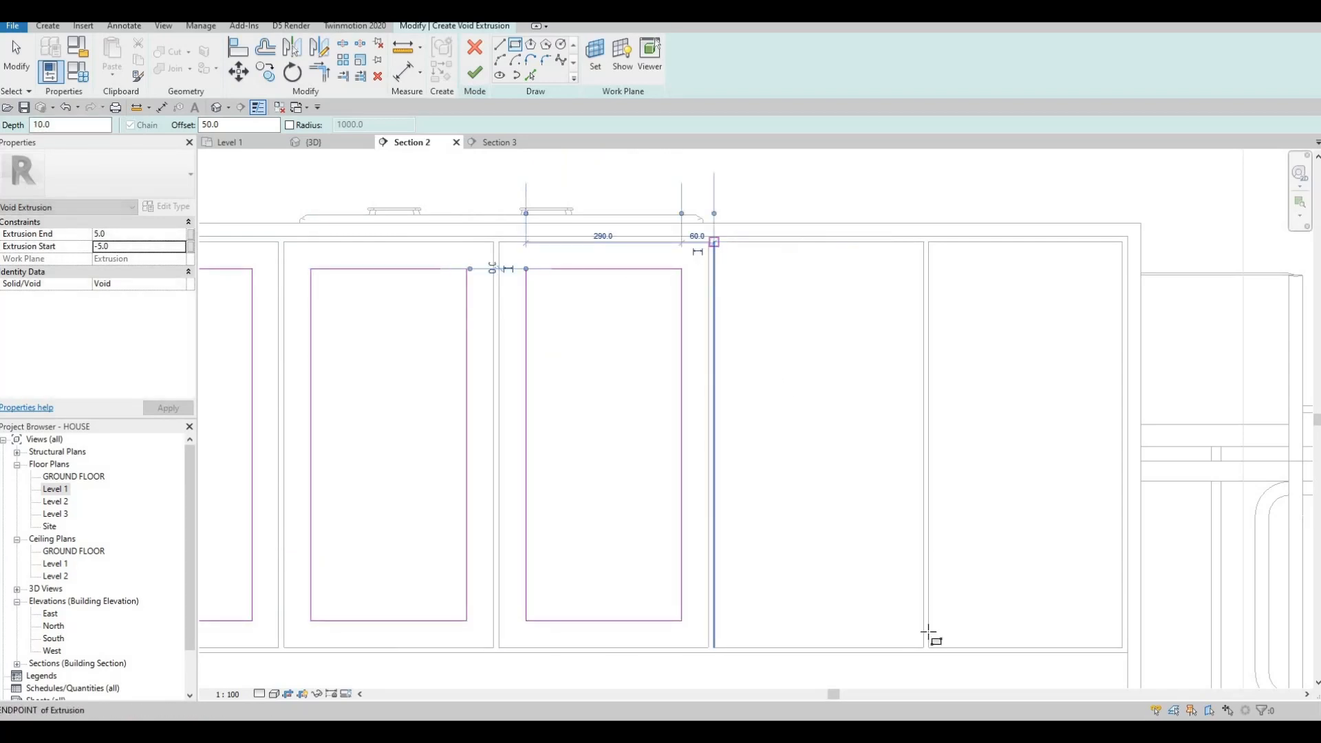
pyautogui.click(923, 647)
pyautogui.click(939, 252)
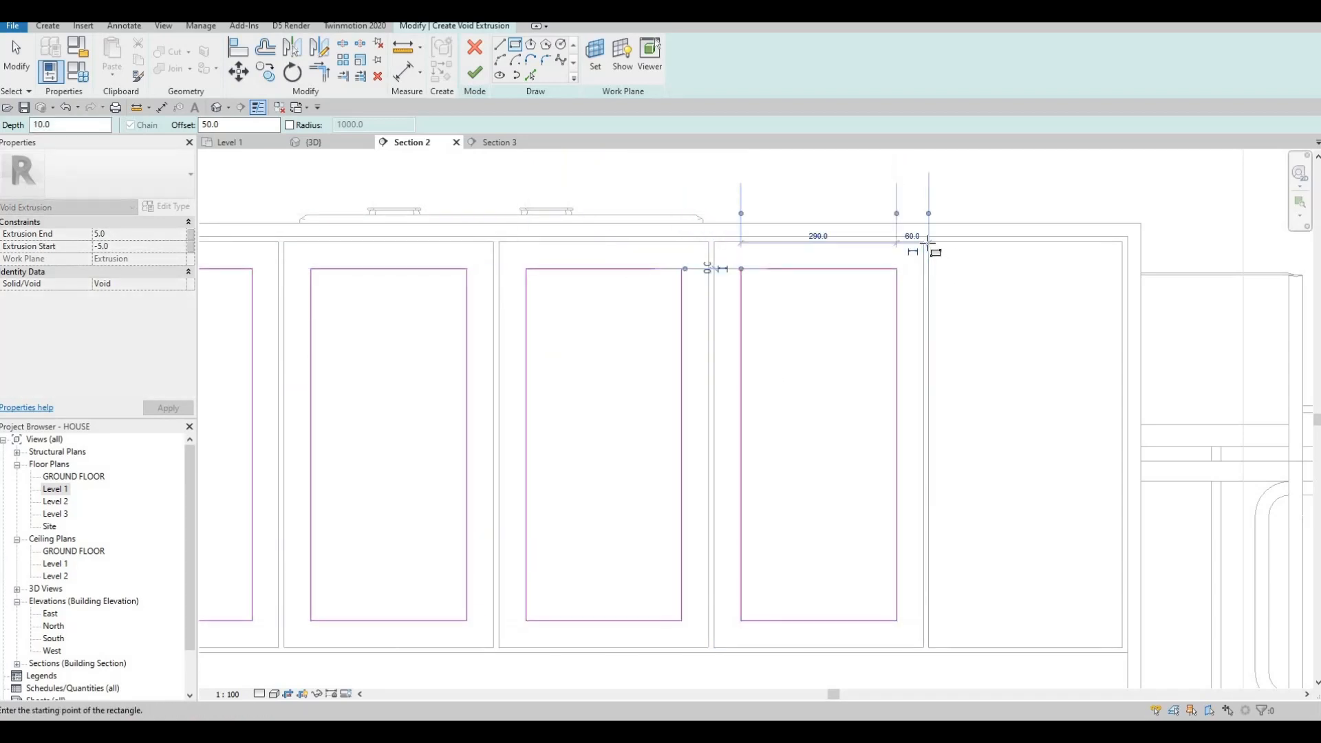
pyautogui.click(1123, 651)
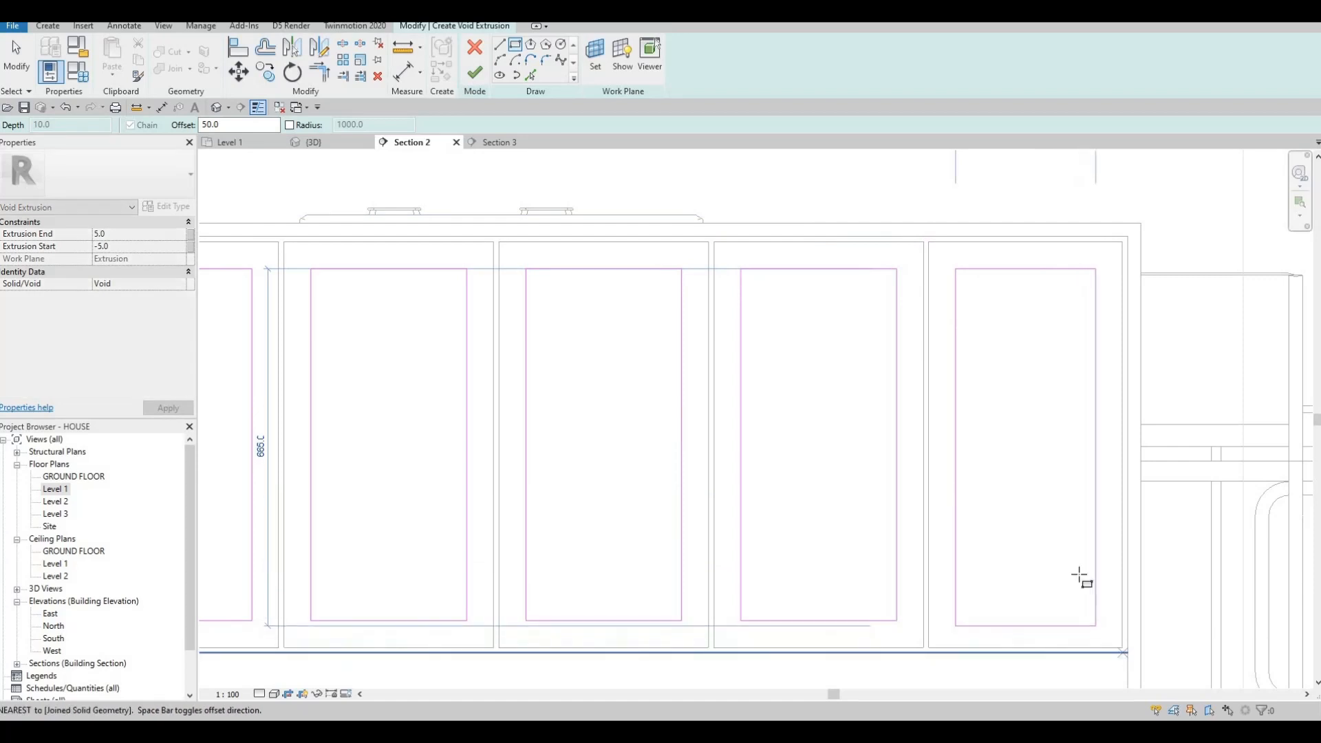
# Finish the void extrusion sketch and complete the in-place model of the island panels.
pyautogui.scroll(-2, 1067, 559)
pyautogui.press('Escape')
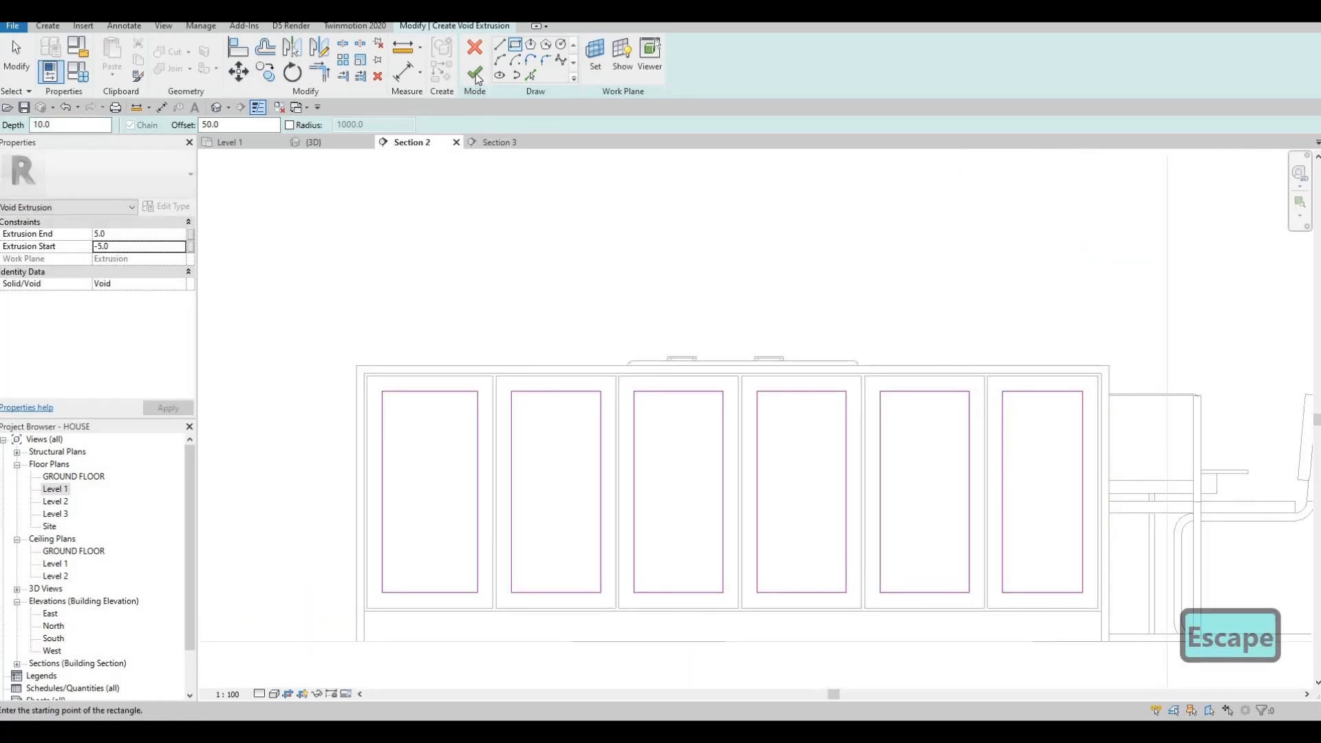
pyautogui.click(475, 74)
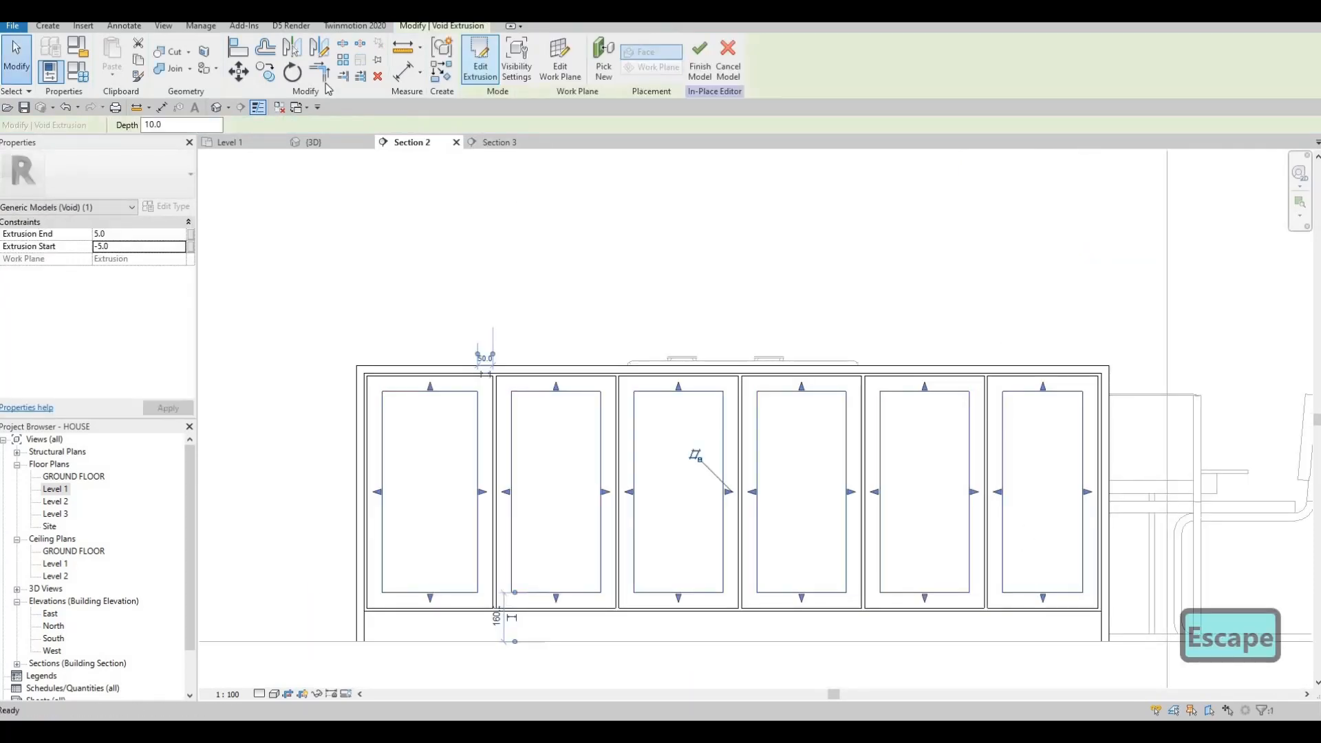
pyautogui.click(169, 53)
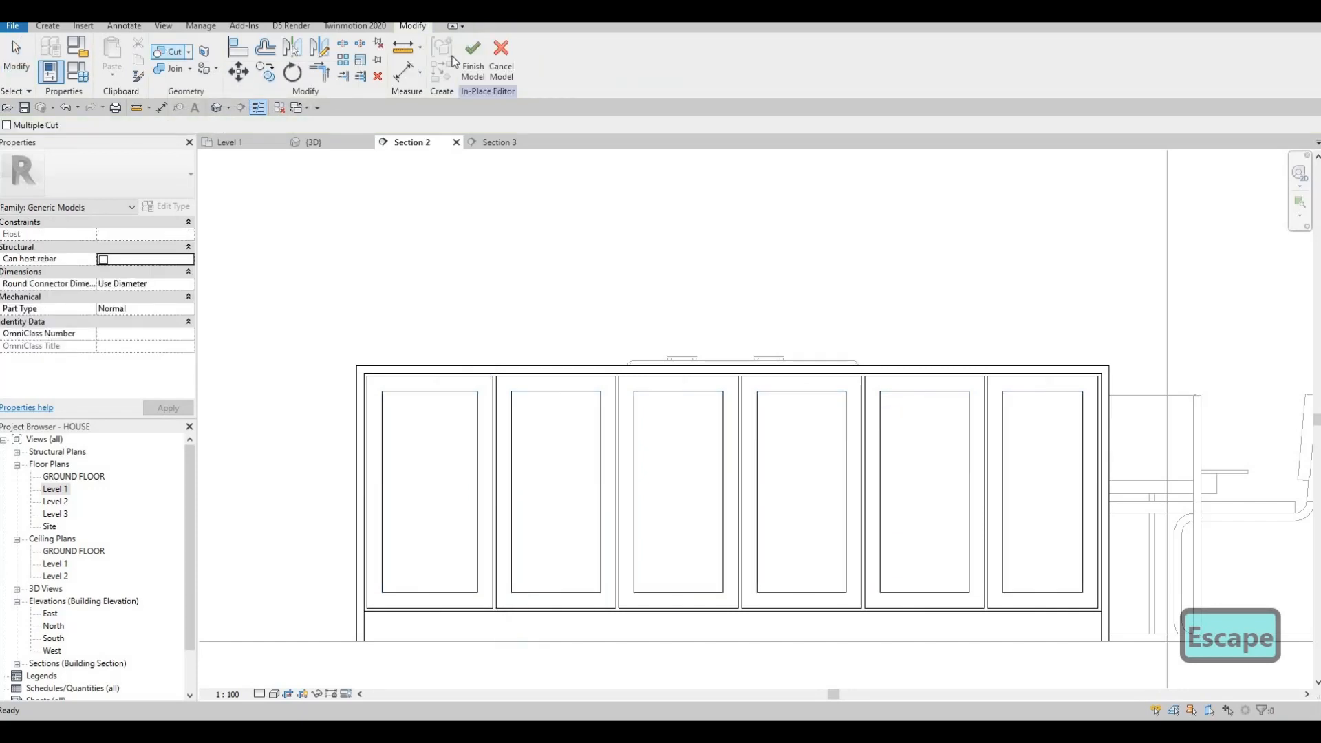
pyautogui.click(473, 60)
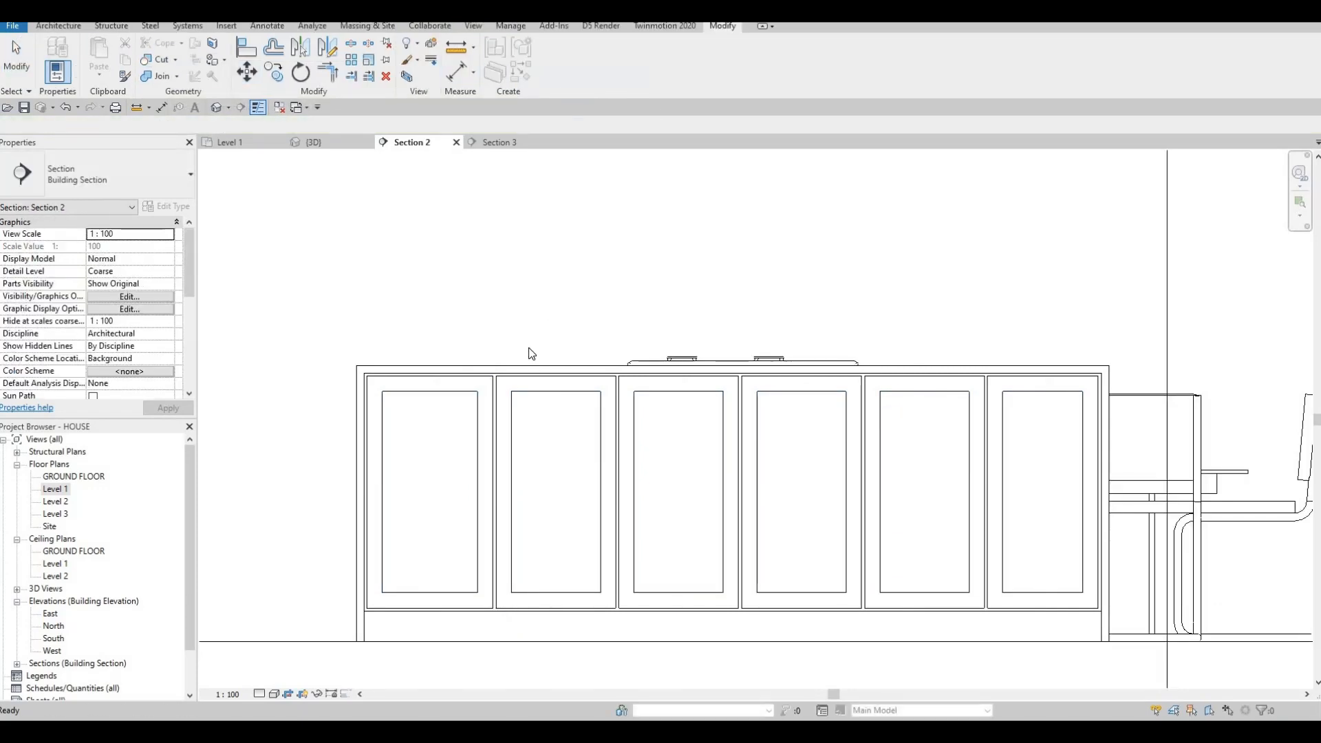
# Examine the island's panelled front and the neighbouring cabinet handles in the 3D view.
pyautogui.scroll(-2, 531, 351)
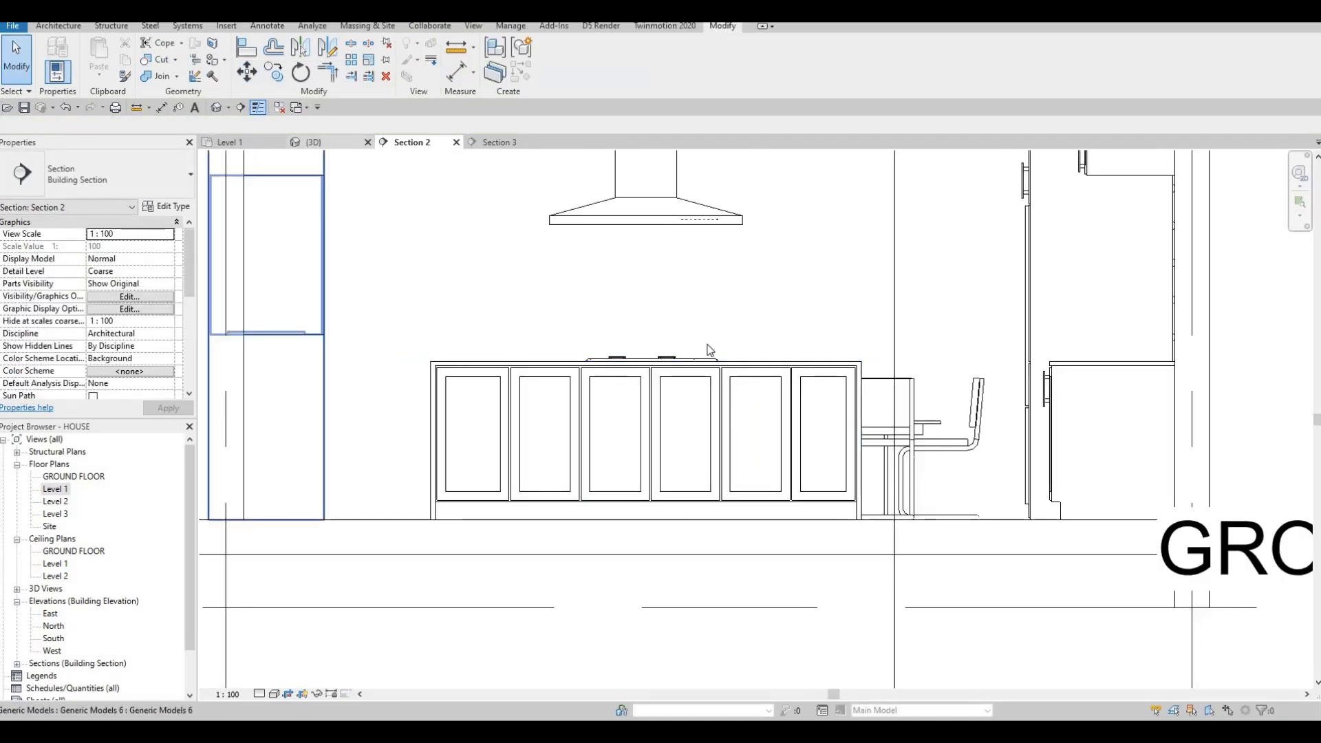
pyautogui.click(313, 141)
pyautogui.press('Escape')
pyautogui.keyDown('shift'); pyautogui.moveTo(387, 419); pyautogui.dragTo(694, 413, button='middle'); pyautogui.keyUp('shift')
pyautogui.scroll(1, 682, 307)
pyautogui.scroll(-3, 695, 413)
pyautogui.keyDown('shift'); pyautogui.moveTo(759, 364); pyautogui.dragTo(770, 306, button='middle'); pyautogui.keyUp('shift')
pyautogui.scroll(3, 761, 238)
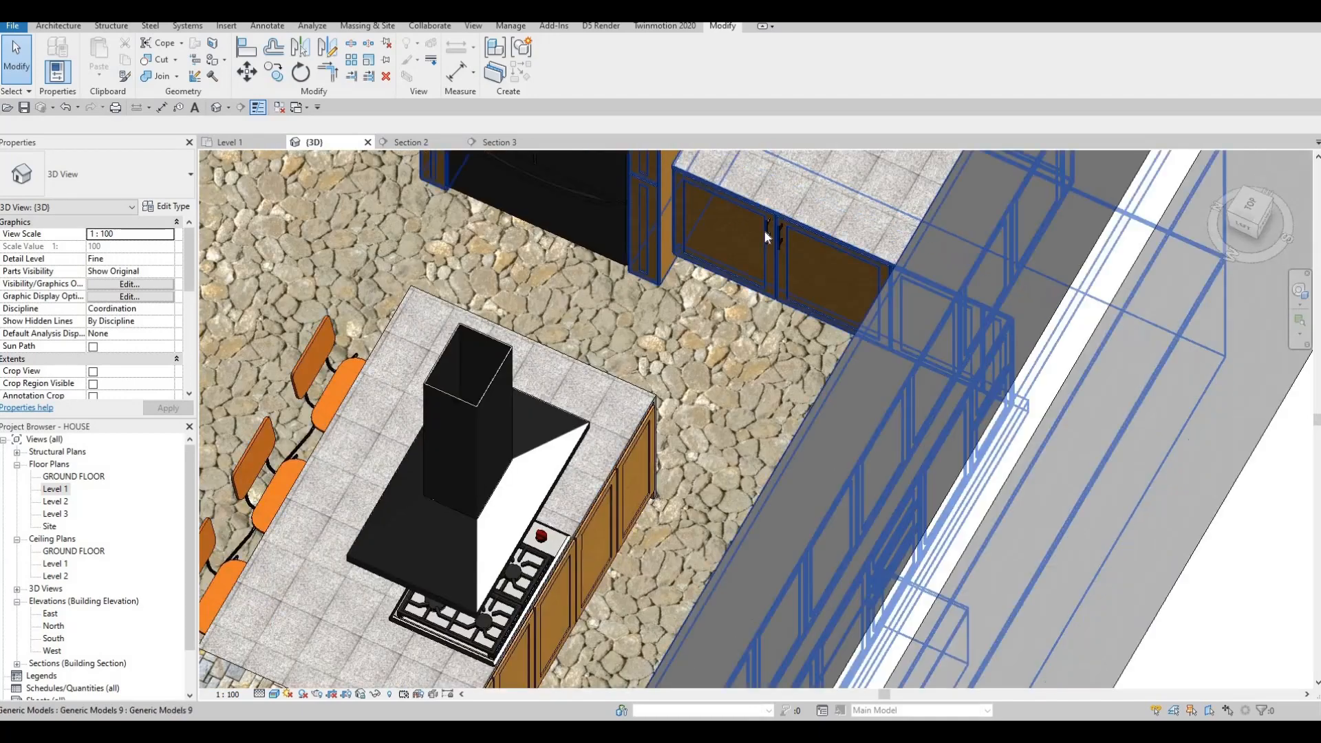
# Create a handle similar to the cabinet's HANDLE component and place it vertically on the island's end front panel.
pyautogui.click(767, 235)
pyautogui.press('c')
pyautogui.press('s')
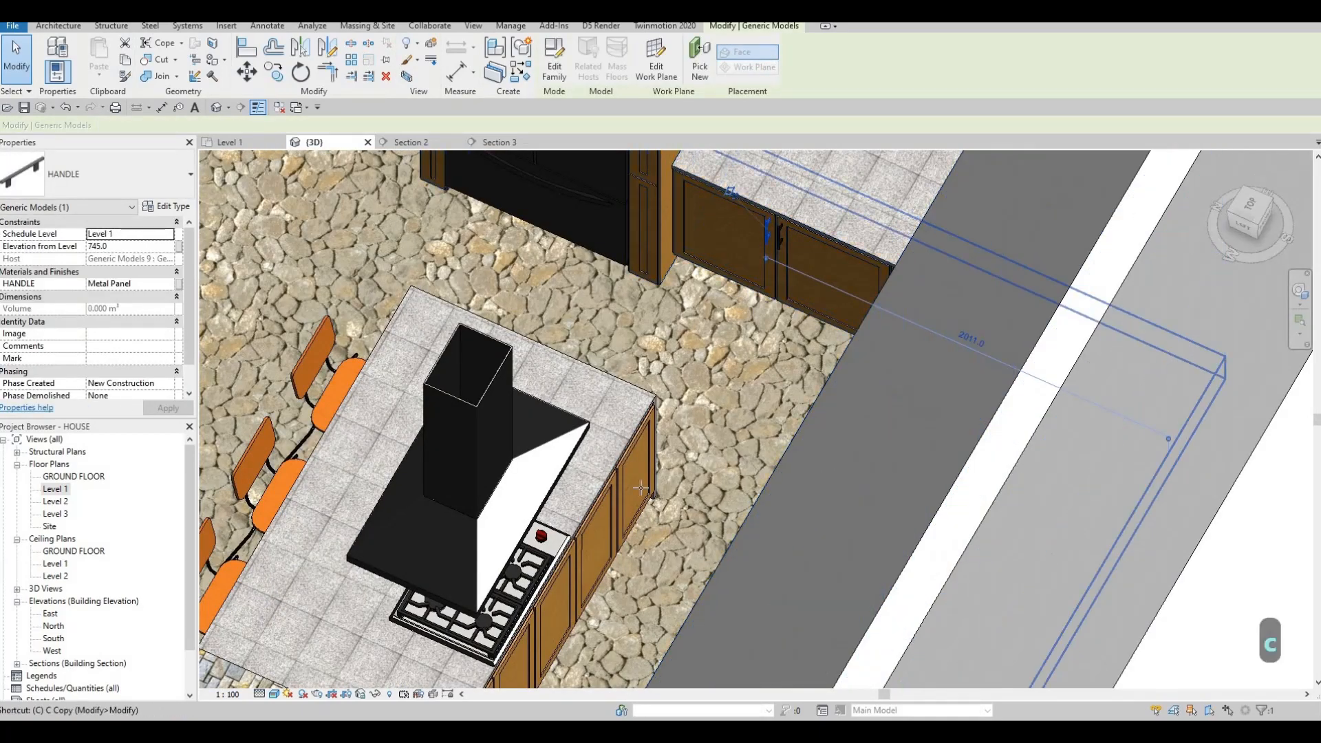
pyautogui.scroll(3, 681, 529)
pyautogui.scroll(1, 541, 394)
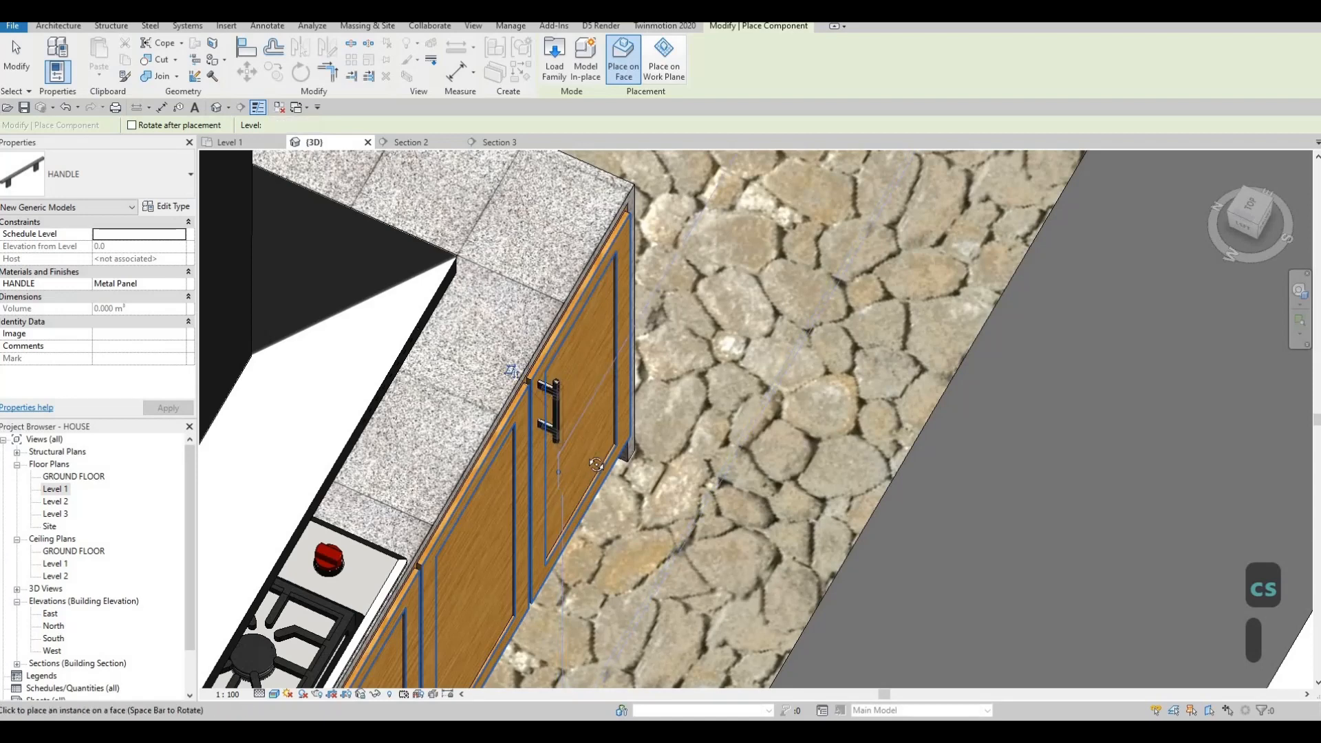
pyautogui.press('Escape')
pyautogui.keyDown('shift'); pyautogui.moveTo(254, 512); pyautogui.dragTo(501, 377, button='middle'); pyautogui.keyUp('shift')
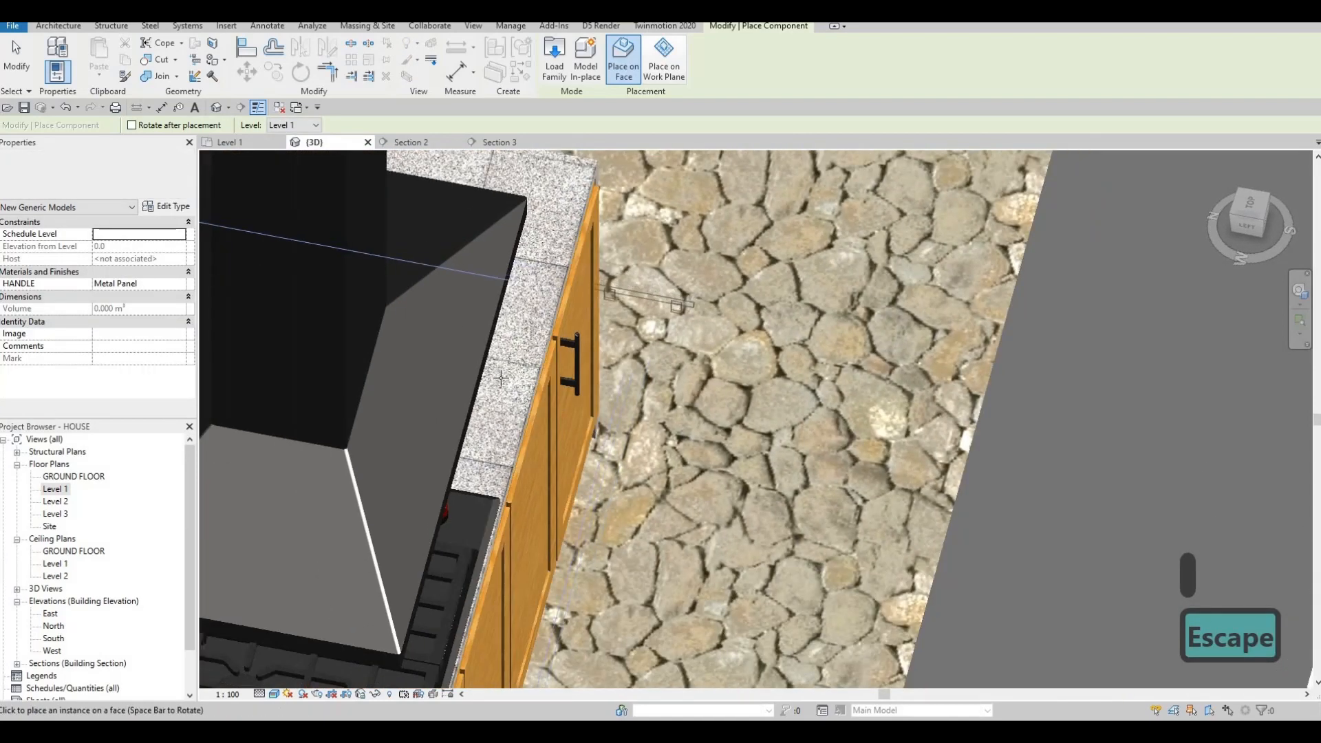
pyautogui.press('Escape')
pyautogui.press('Escape')
pyautogui.press('Escape')
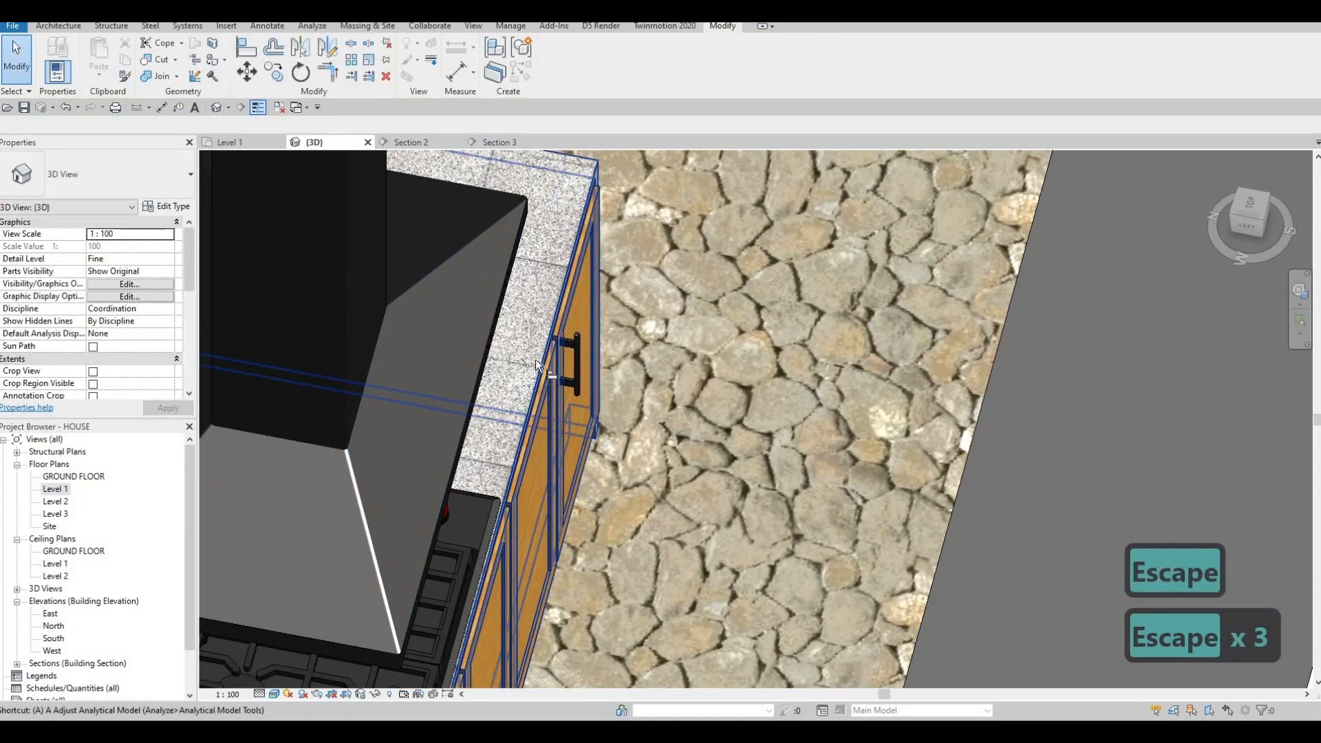
# Align the island's countertop and side edge flush with the outer face of the front panels.
pyautogui.press('a')
pyautogui.press('l')
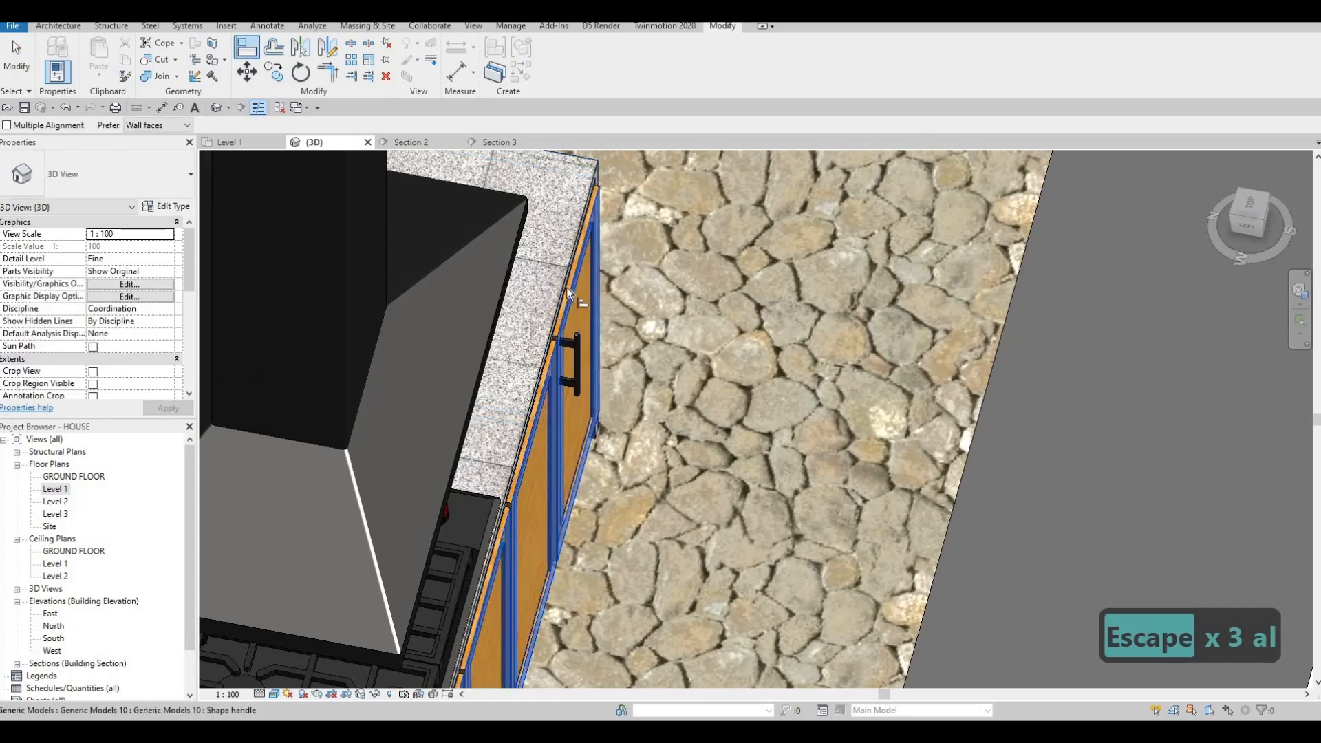
pyautogui.press('Escape')
pyautogui.press('Escape')
pyautogui.press('Escape')
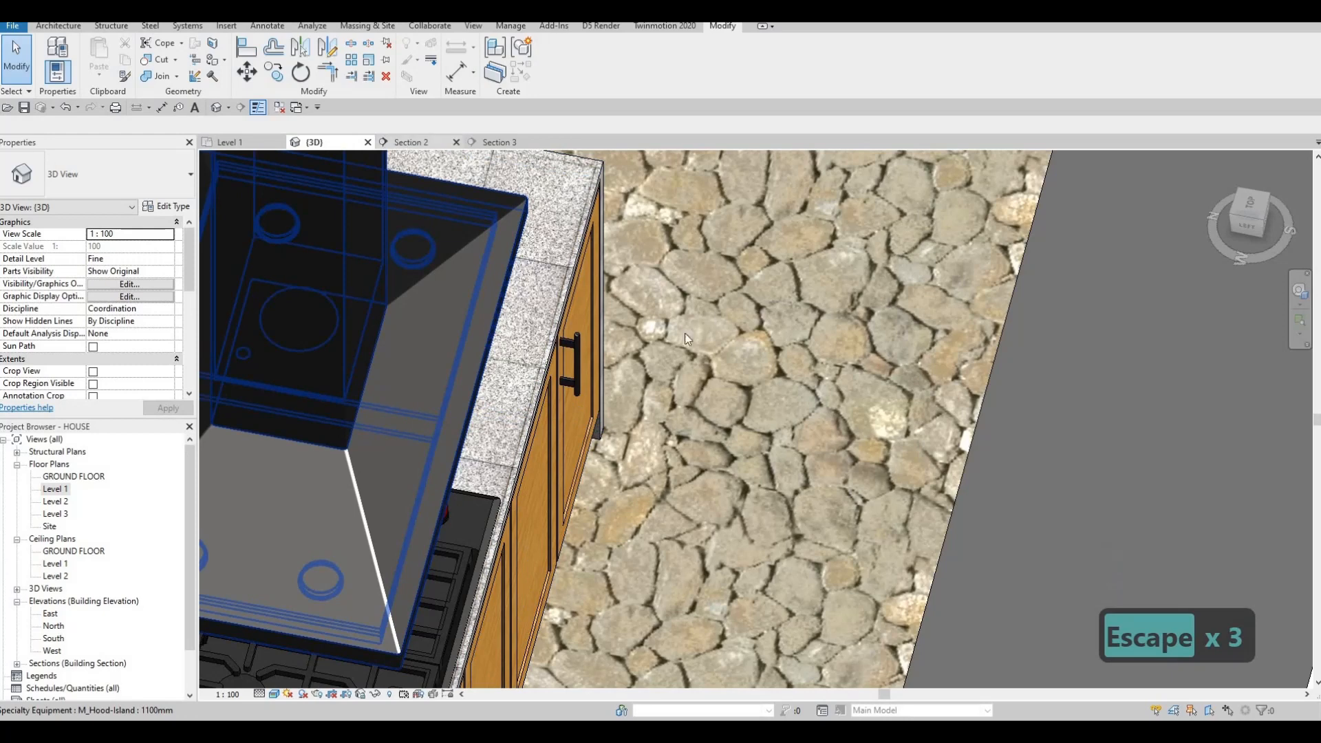
# In the Section 2 view, copy the end panel's vertical handle horizontally onto the adjoining edge of the neighbouring front panel.
pyautogui.moveTo(685, 333); pyautogui.dragTo(642, 336, button='middle')
pyautogui.moveTo(828, 390); pyautogui.dragTo(905, 335, button='middle')
pyautogui.scroll(3, 905, 334)
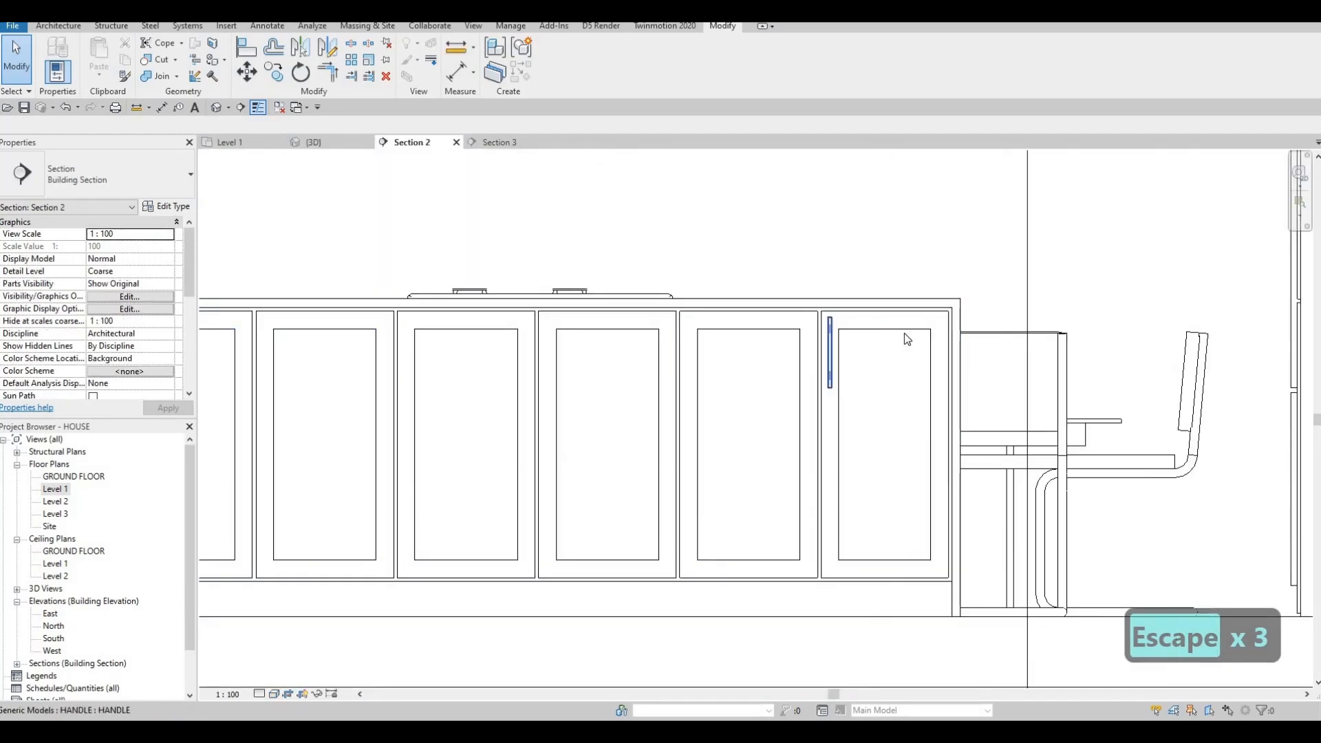
pyautogui.press('Escape')
pyautogui.scroll(-3, 907, 338)
pyautogui.click(936, 314)
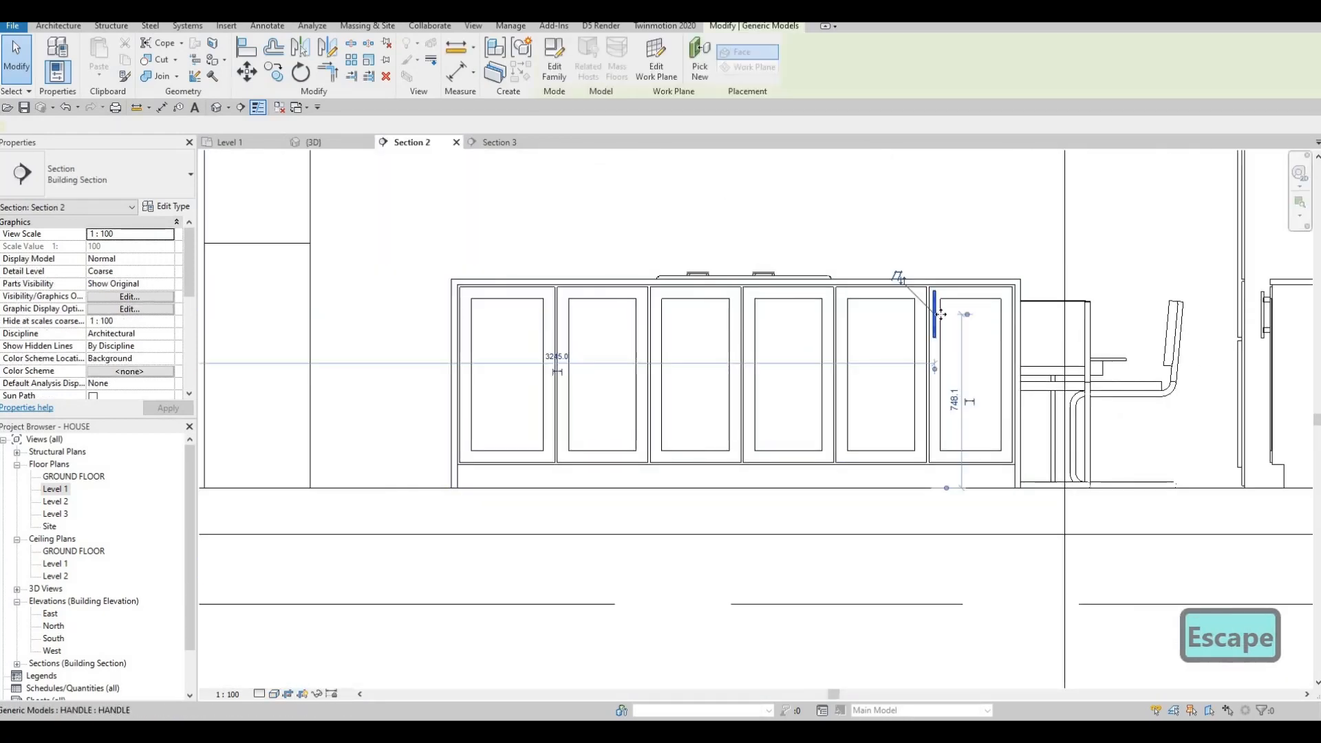
pyautogui.scroll(4, 937, 287)
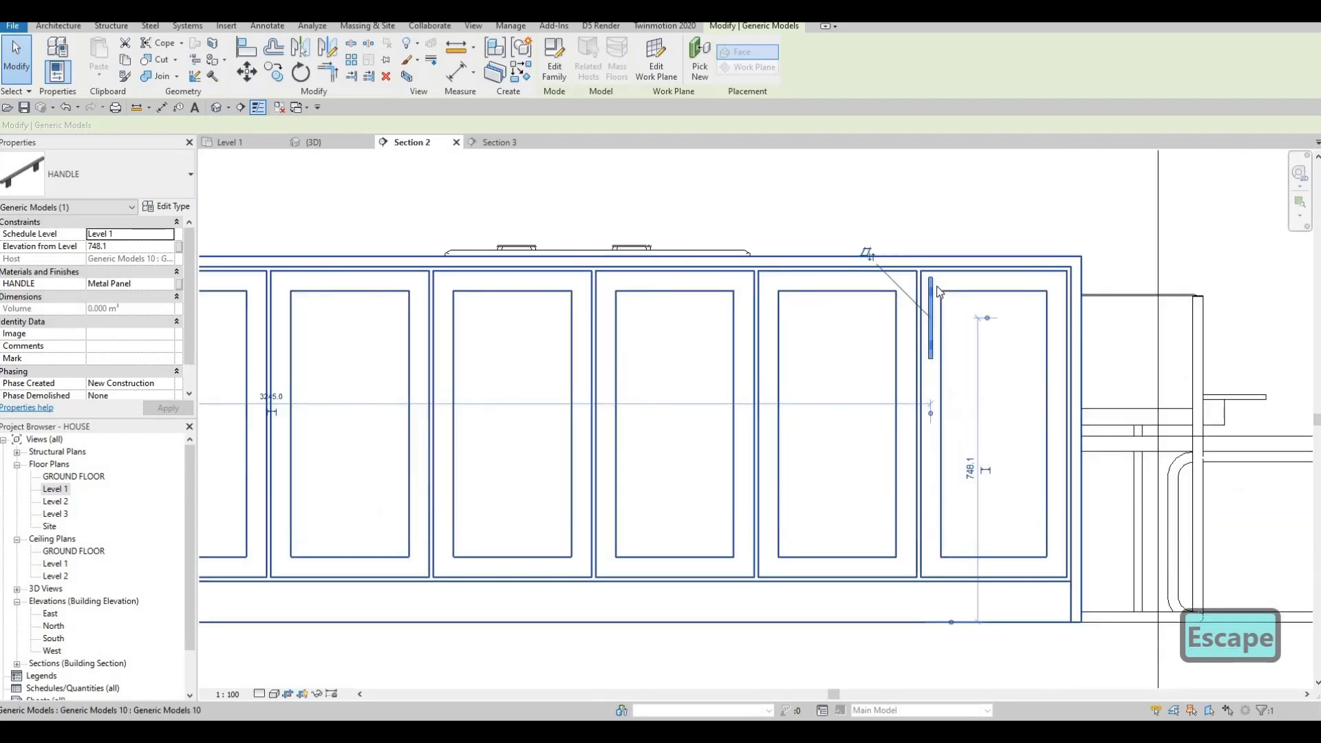
pyautogui.press('Escape')
pyautogui.press('Escape')
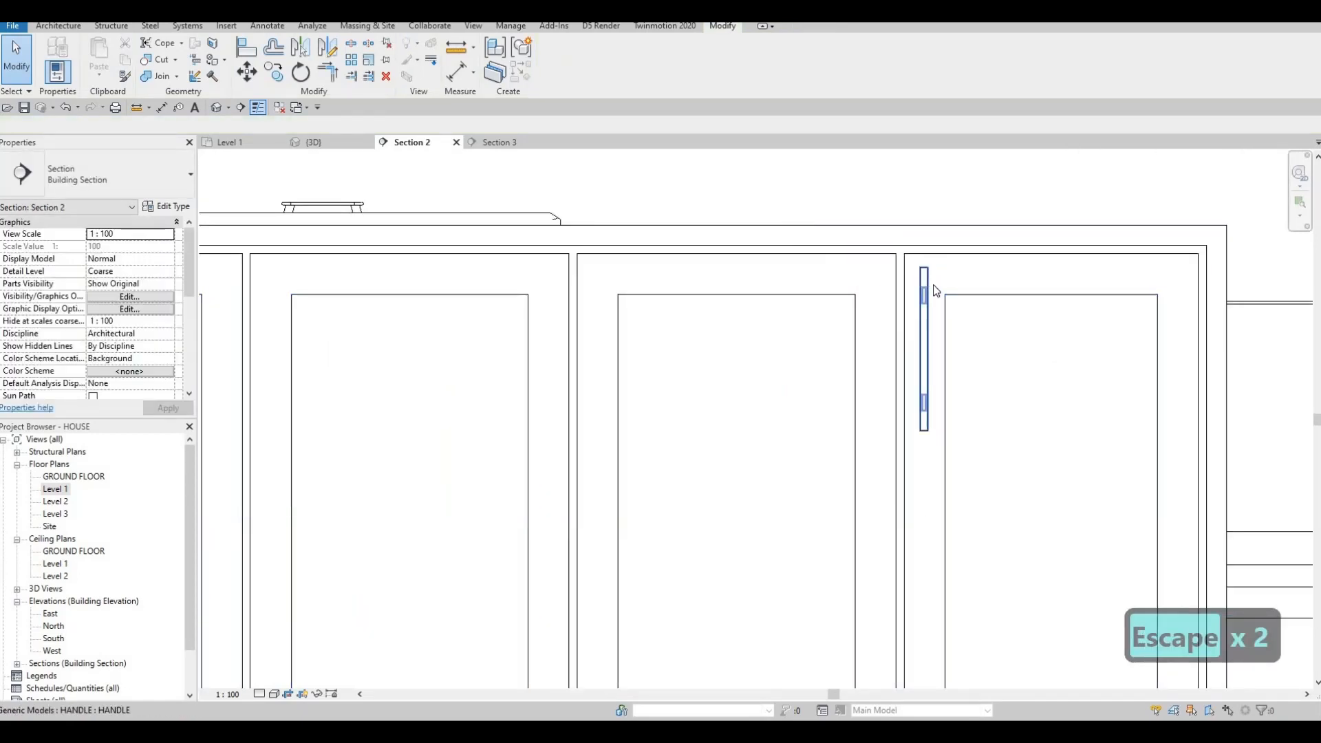
pyautogui.click(928, 289)
pyautogui.press('c')
pyautogui.press('o')
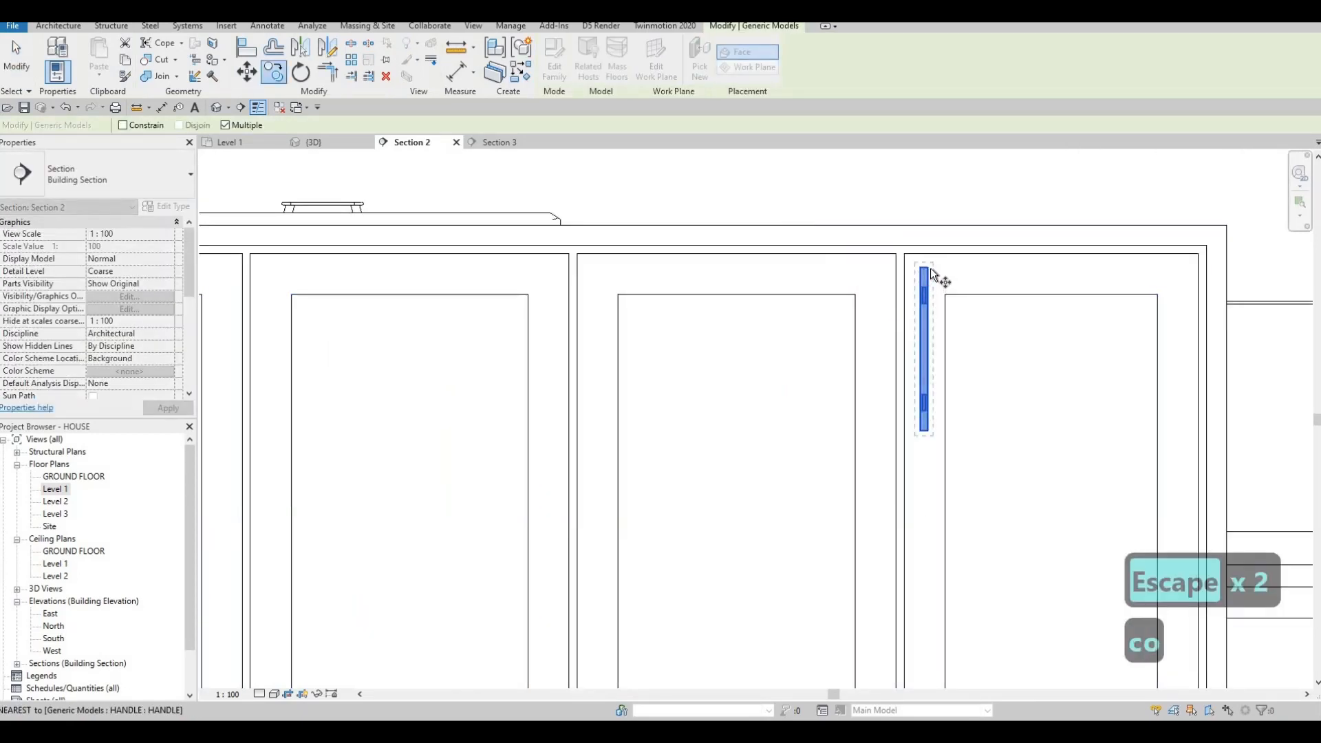
pyautogui.click(925, 269)
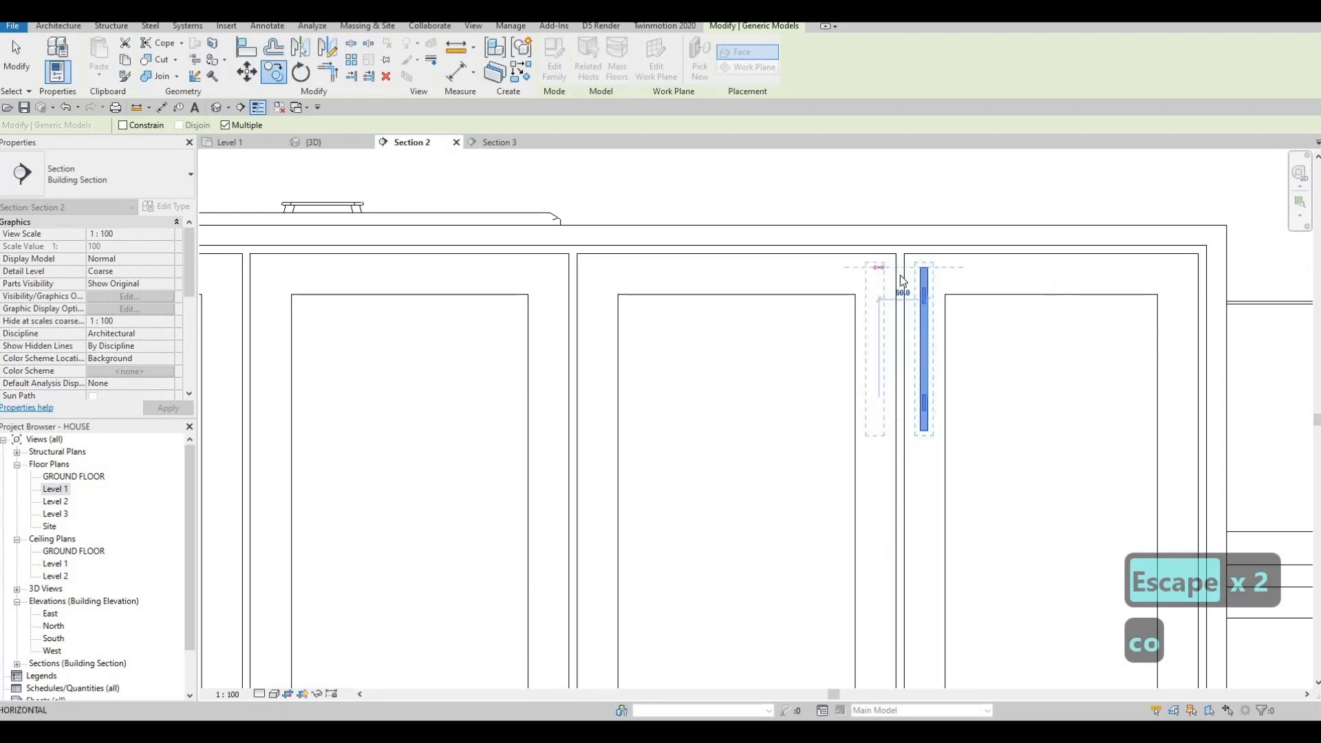
pyautogui.click(878, 269)
pyautogui.press('Escape')
pyautogui.press('Escape')
# Copy the pair of handles together to the other two pairs of island front panels, using the panel corner as base point.
pyautogui.click(878, 277)
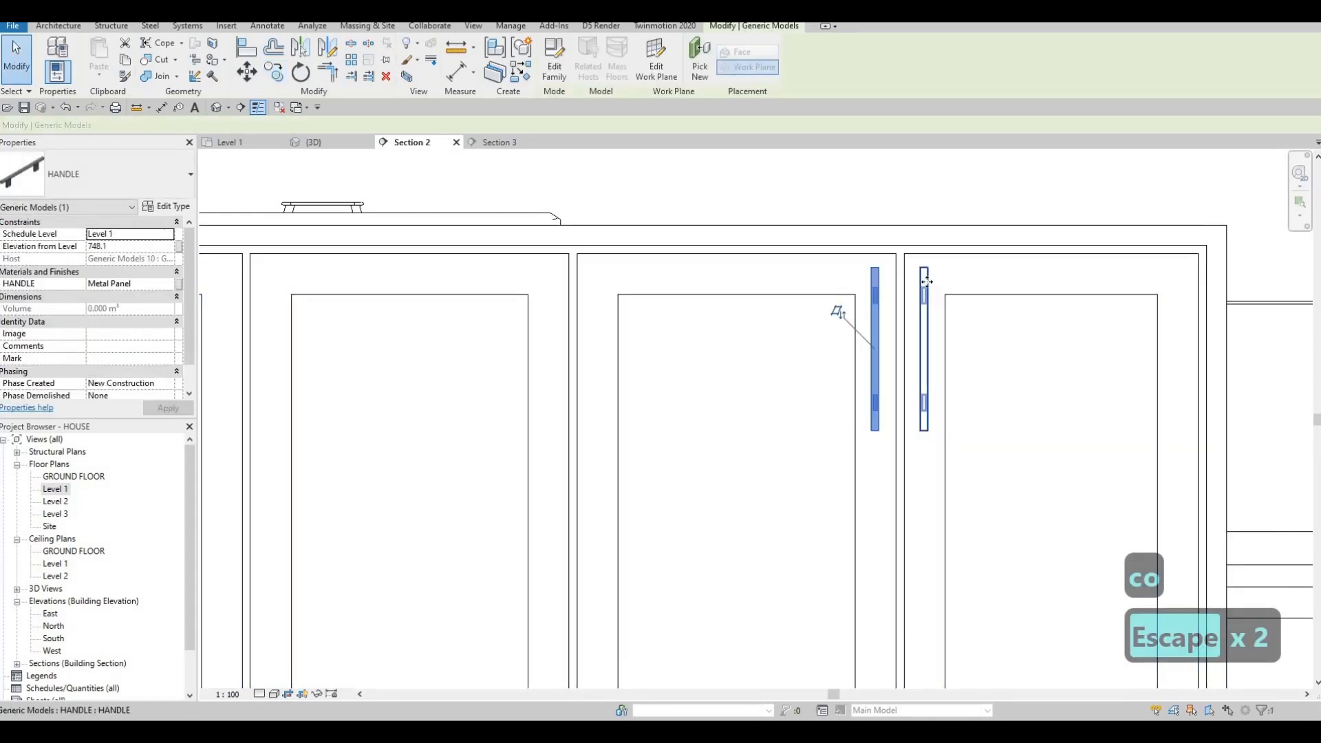
pyautogui.keyDown('ctrl'); pyautogui.click(924, 287); pyautogui.keyUp('ctrl')
pyautogui.press('c')
pyautogui.press('o')
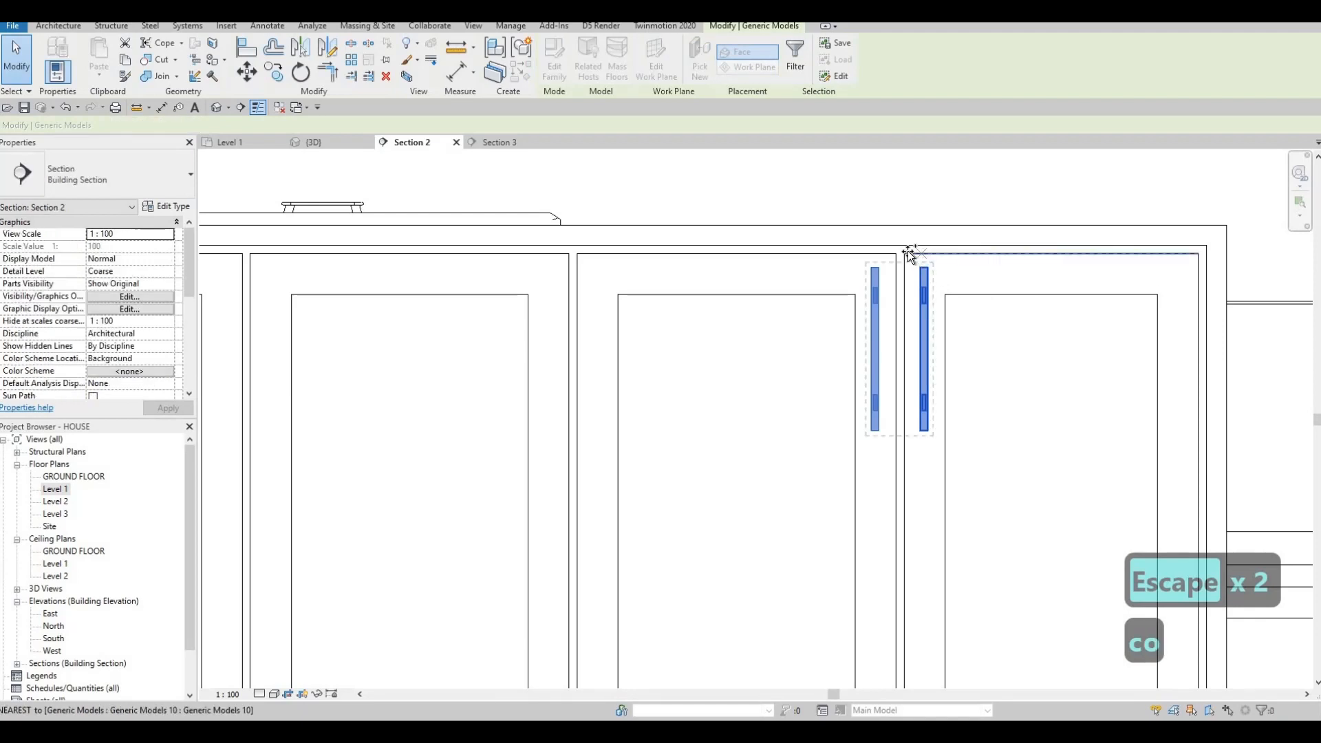
pyautogui.click(904, 254)
pyautogui.moveTo(486, 261); pyautogui.dragTo(708, 269, button='middle')
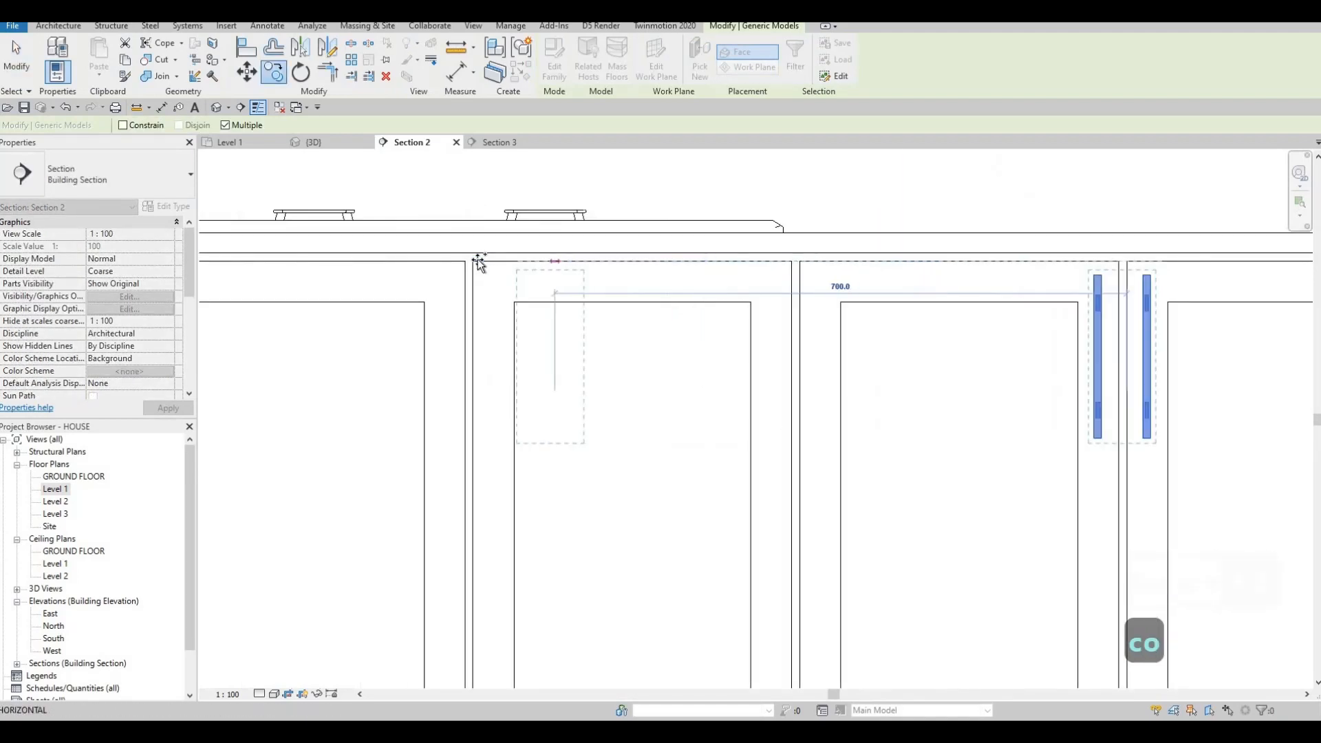
pyautogui.moveTo(479, 269); pyautogui.dragTo(289, 266, button='middle')
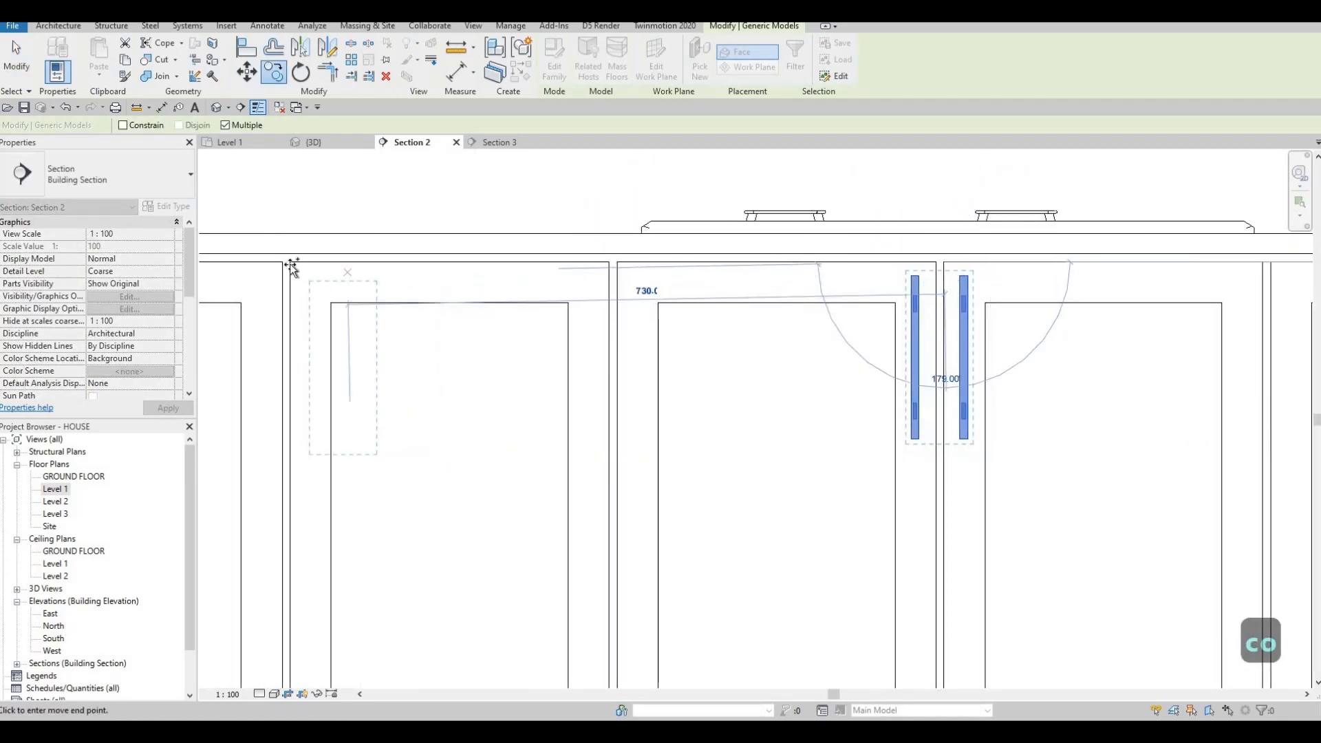
pyautogui.click(369, 292)
pyautogui.scroll(-5, 550, 365)
pyautogui.press('Escape')
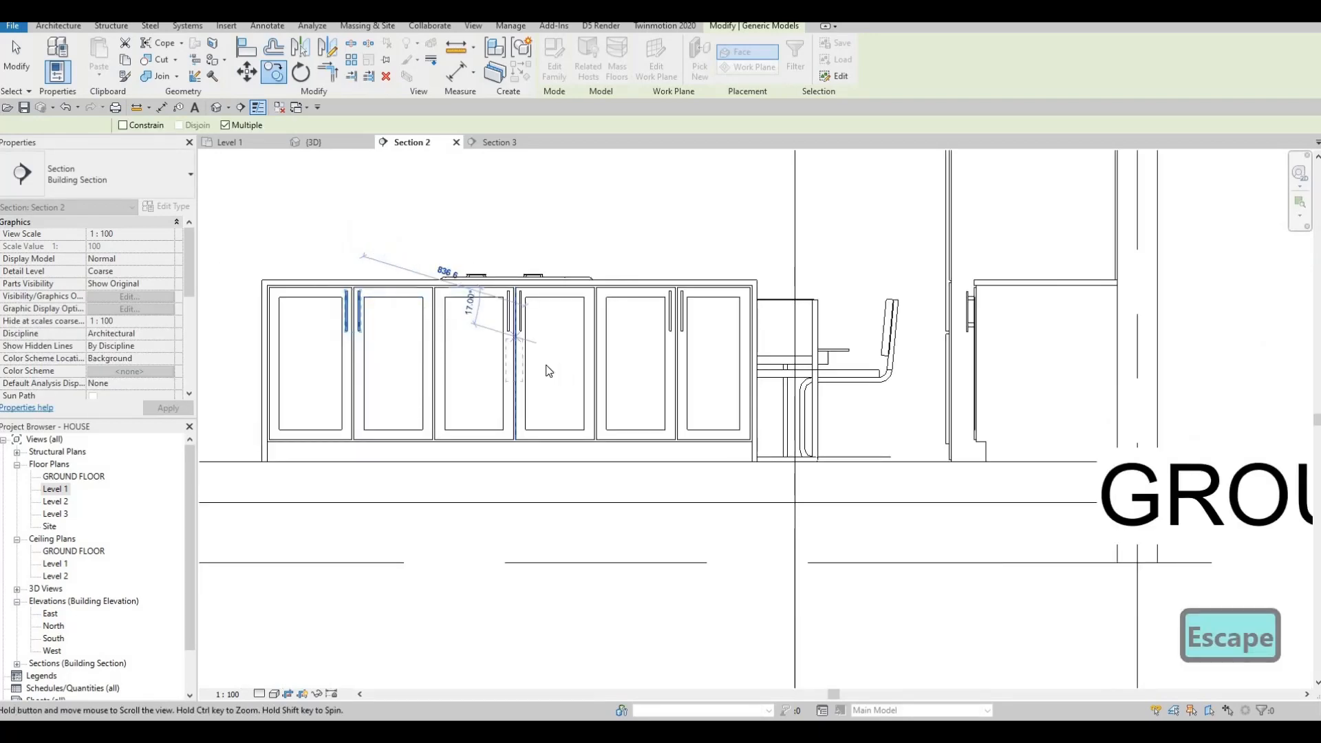
pyautogui.scroll(-1, 365, 178)
pyautogui.press('Escape')
pyautogui.press('Escape')
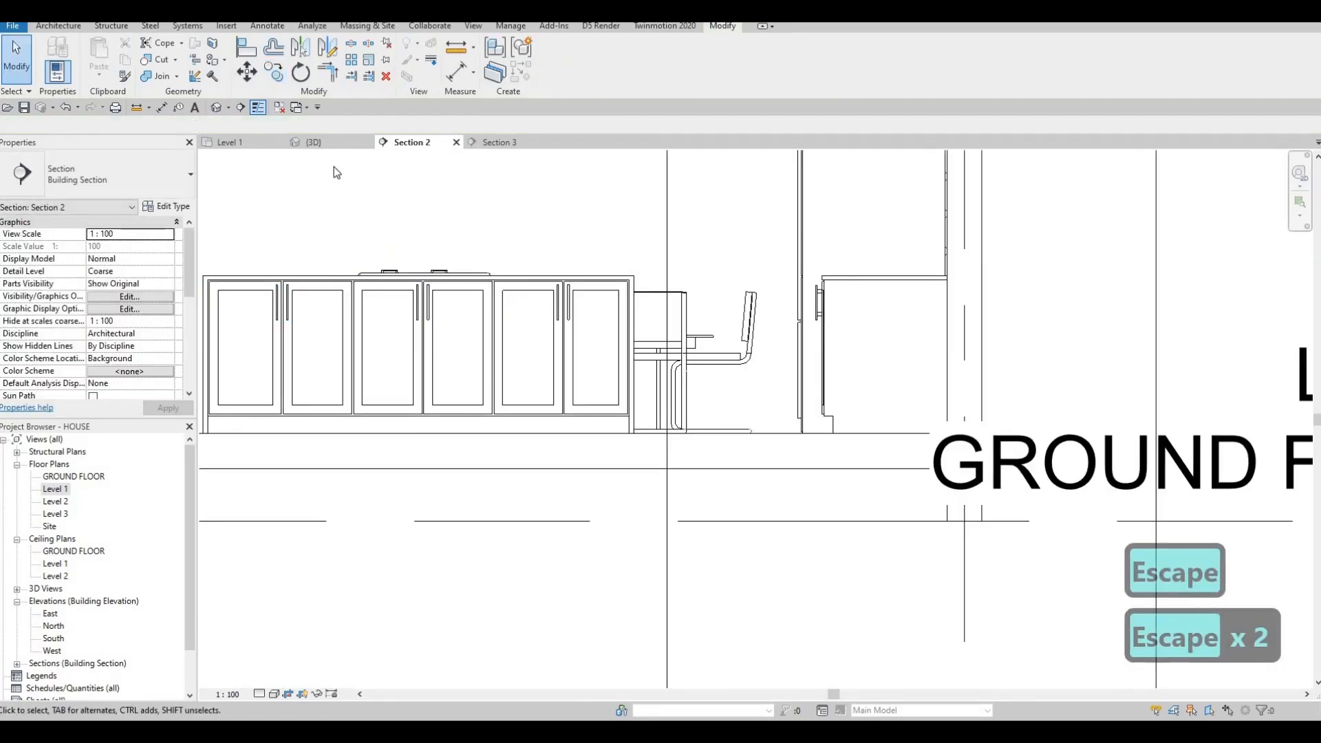
# Examine the copied handles on the island's front panels and the surrounding kitchen in the 3D view.
pyautogui.click(313, 142)
pyautogui.scroll(-3, 588, 434)
pyautogui.keyDown('shift'); pyautogui.moveTo(554, 433); pyautogui.dragTo(597, 346, button='middle'); pyautogui.keyUp('shift')
pyautogui.scroll(-2, 578, 379)
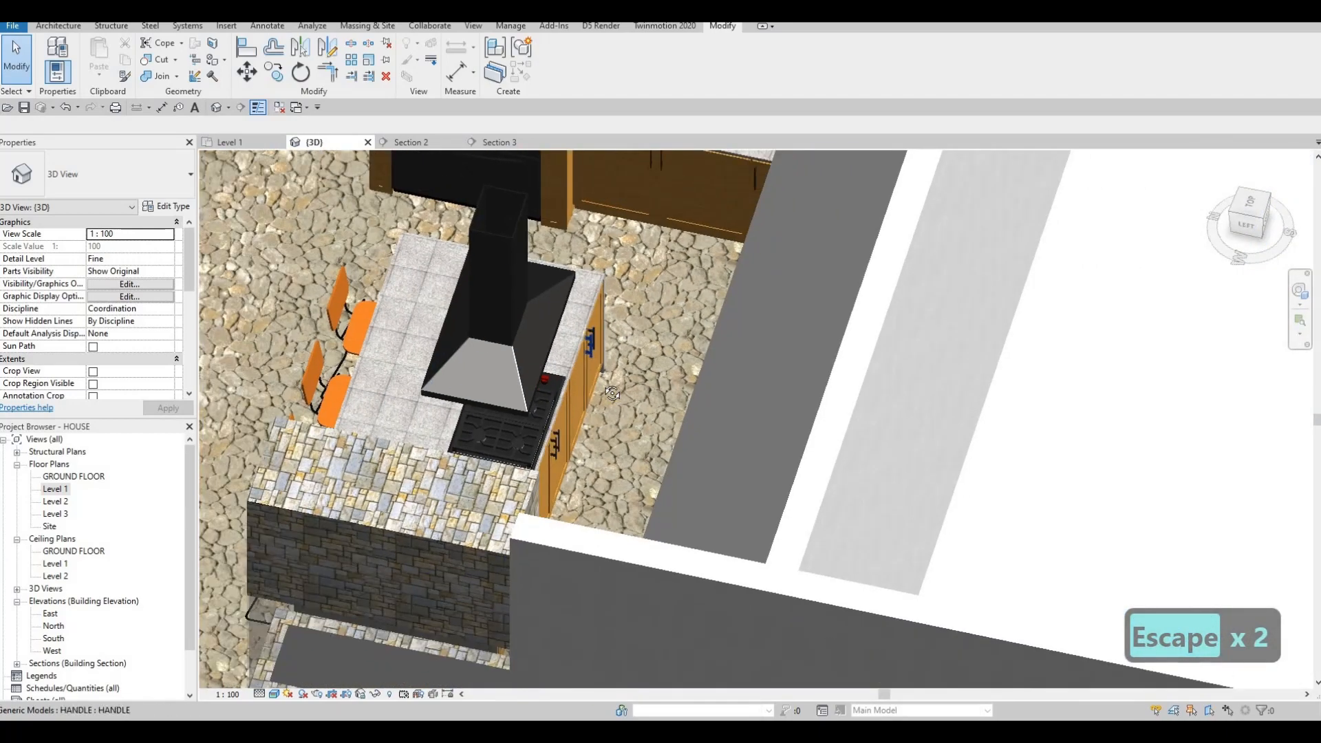
pyautogui.scroll(5, 603, 266)
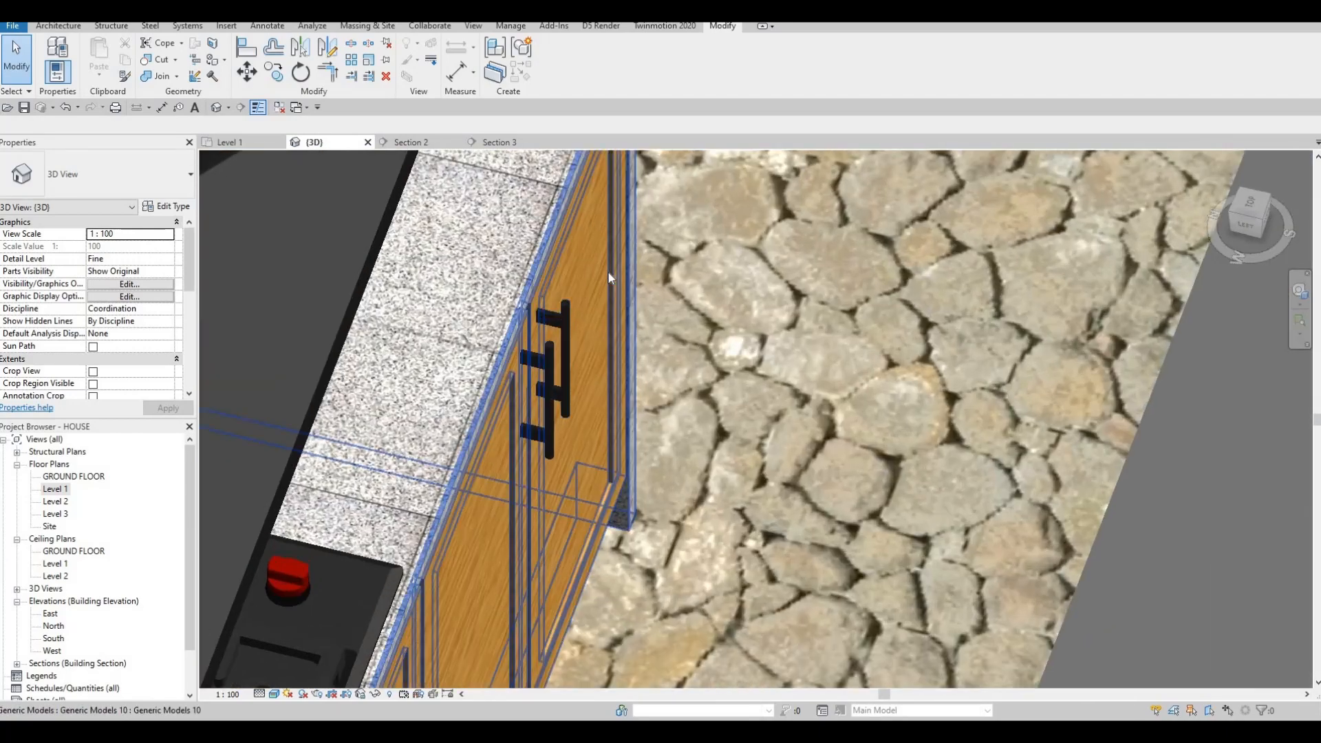
pyautogui.scroll(-4, 598, 285)
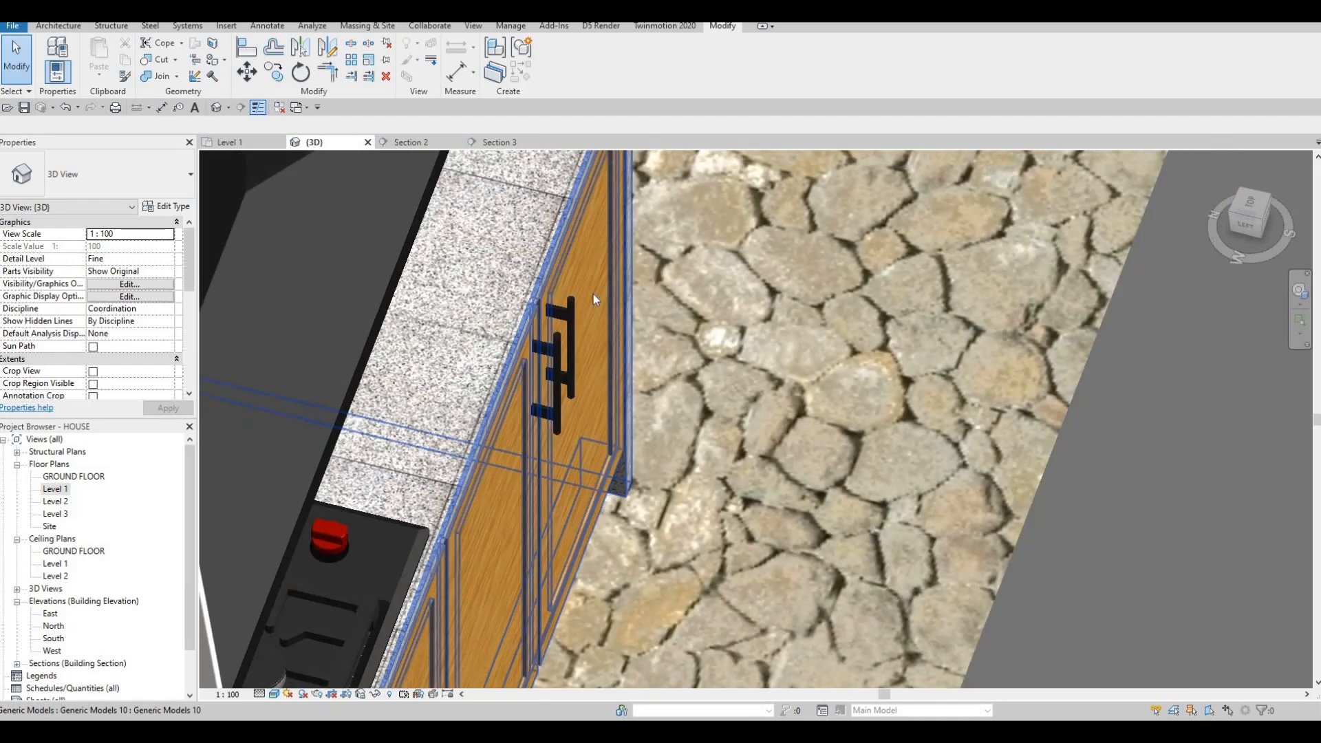
pyautogui.keyDown('shift'); pyautogui.moveTo(593, 303); pyautogui.dragTo(881, 305, button='middle'); pyautogui.keyUp('shift')
pyautogui.moveTo(865, 369); pyautogui.dragTo(877, 324, button='middle')
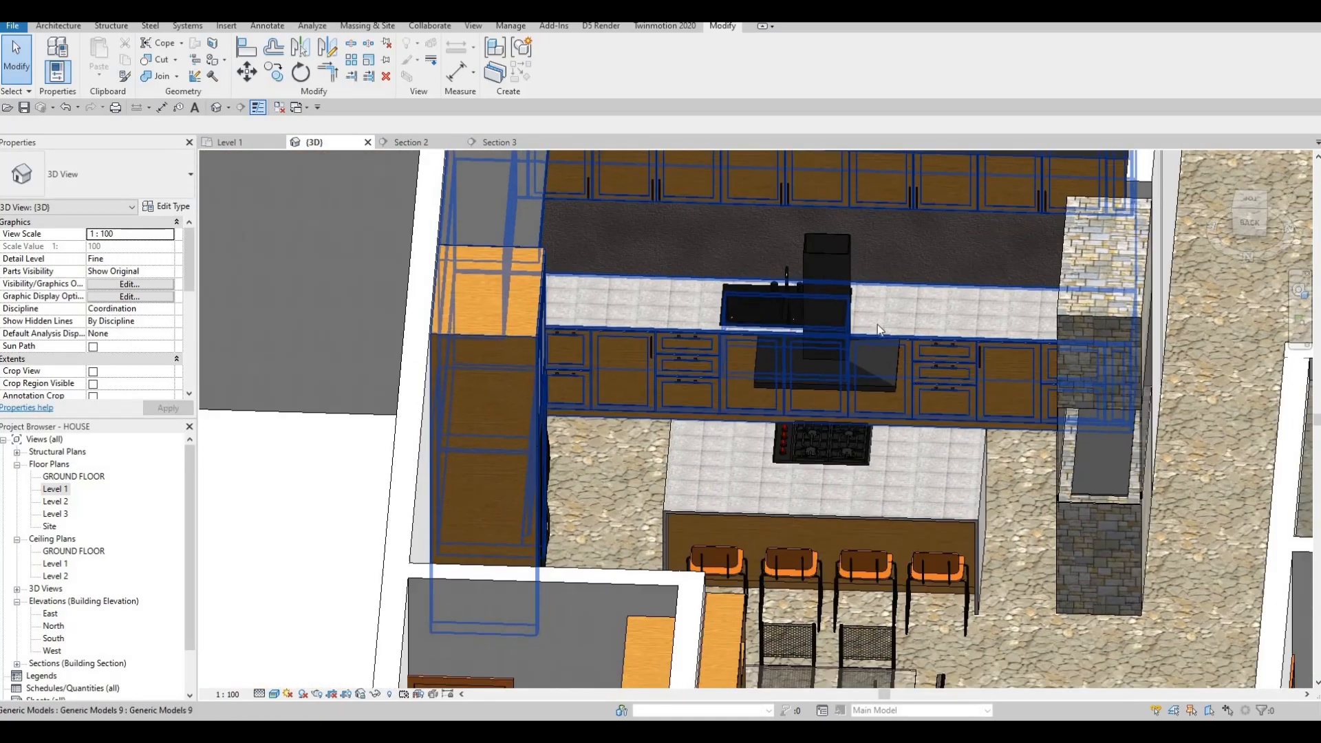
pyautogui.scroll(3, 867, 326)
pyautogui.keyDown('shift'); pyautogui.moveTo(834, 421); pyautogui.dragTo(752, 418, button='middle'); pyautogui.keyUp('shift')
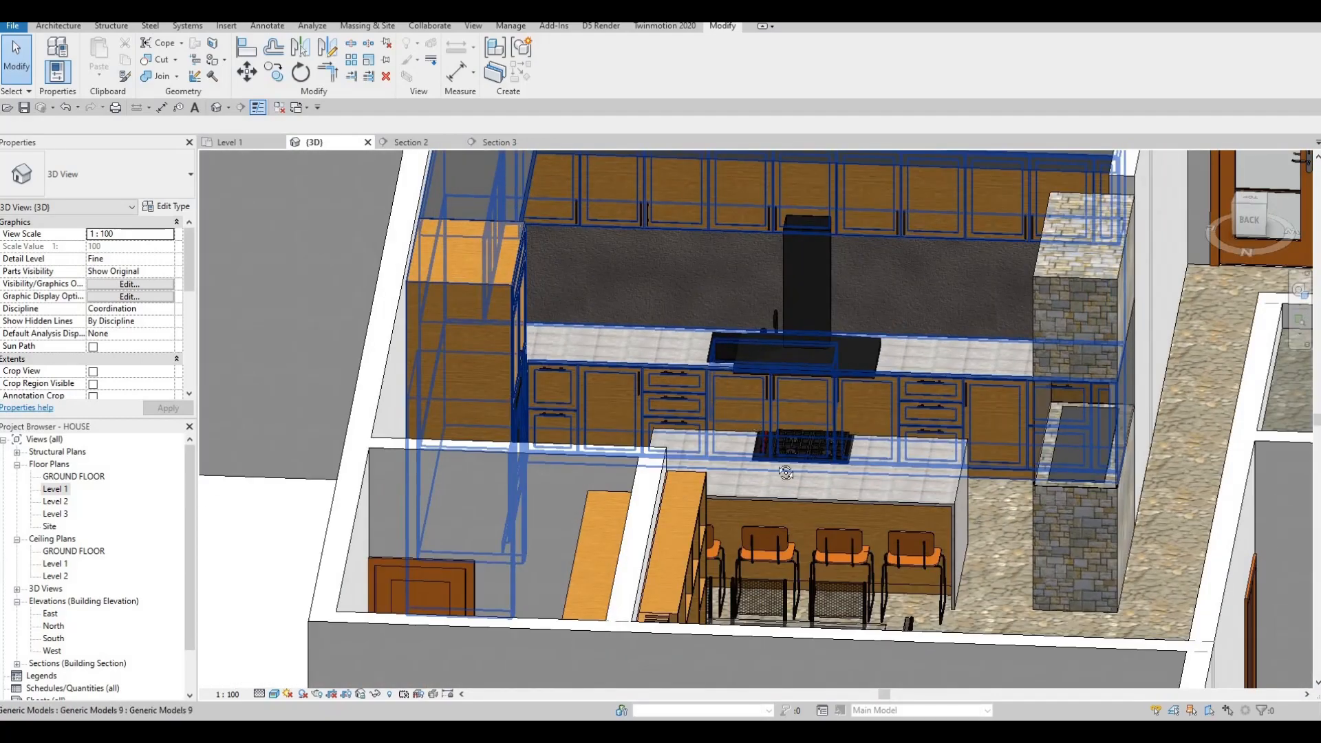
pyautogui.keyDown('shift'); pyautogui.moveTo(581, 523); pyautogui.dragTo(736, 443, button='middle'); pyautogui.keyUp('shift')
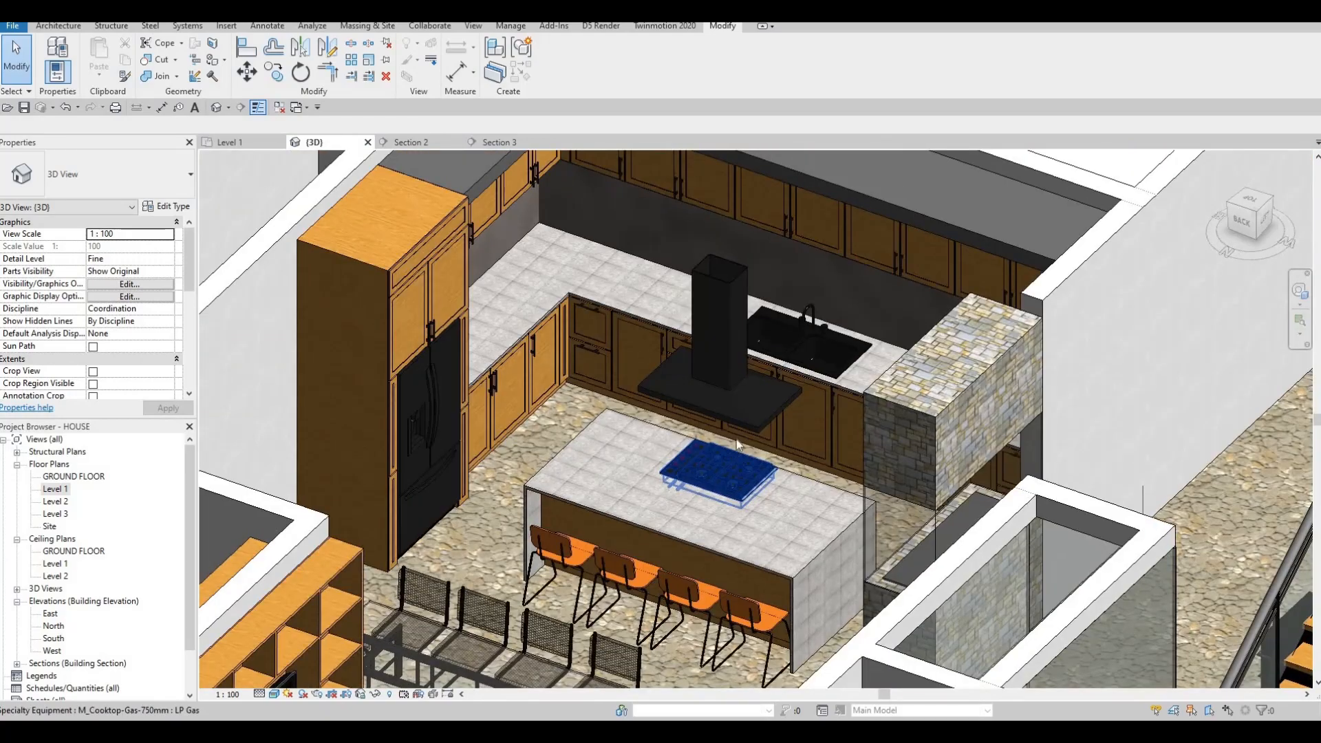
pyautogui.keyDown('shift'); pyautogui.moveTo(867, 234); pyautogui.dragTo(705, 262, button='middle'); pyautogui.keyUp('shift')
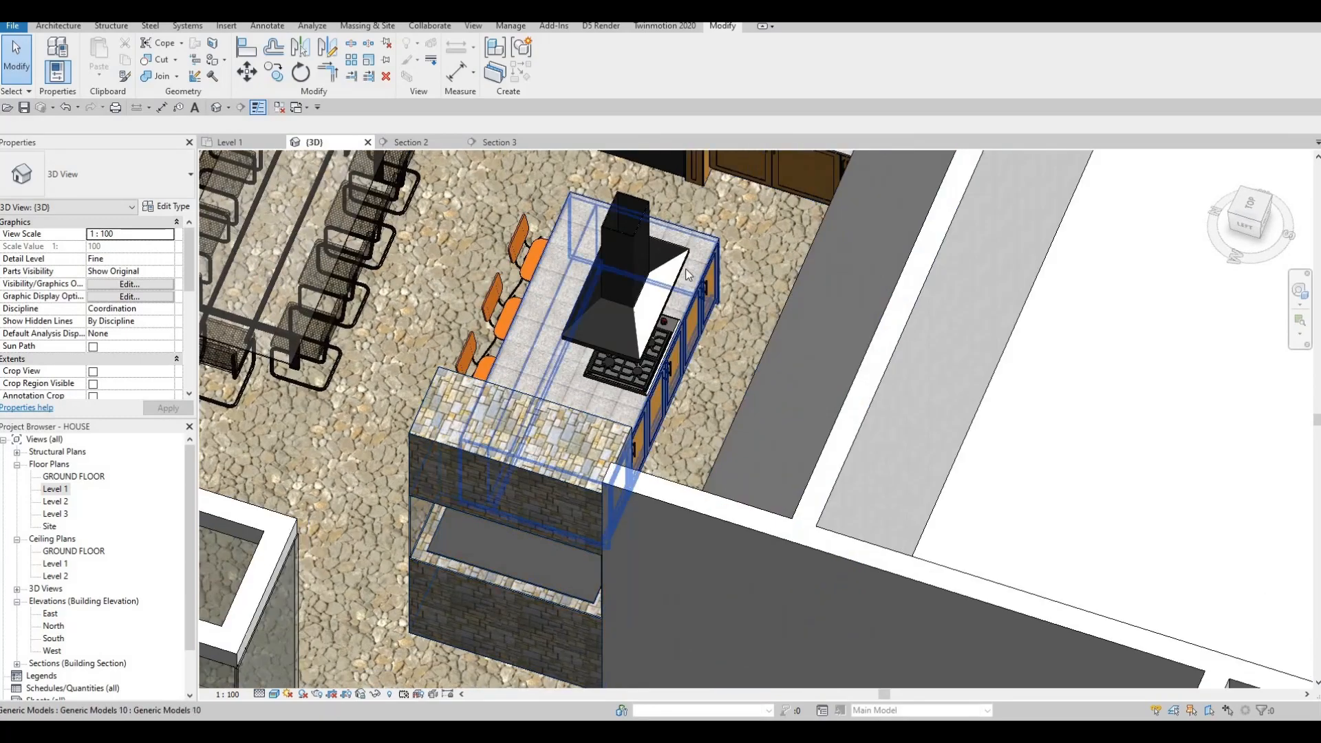
pyautogui.scroll(4, 698, 268)
pyautogui.scroll(3, 619, 268)
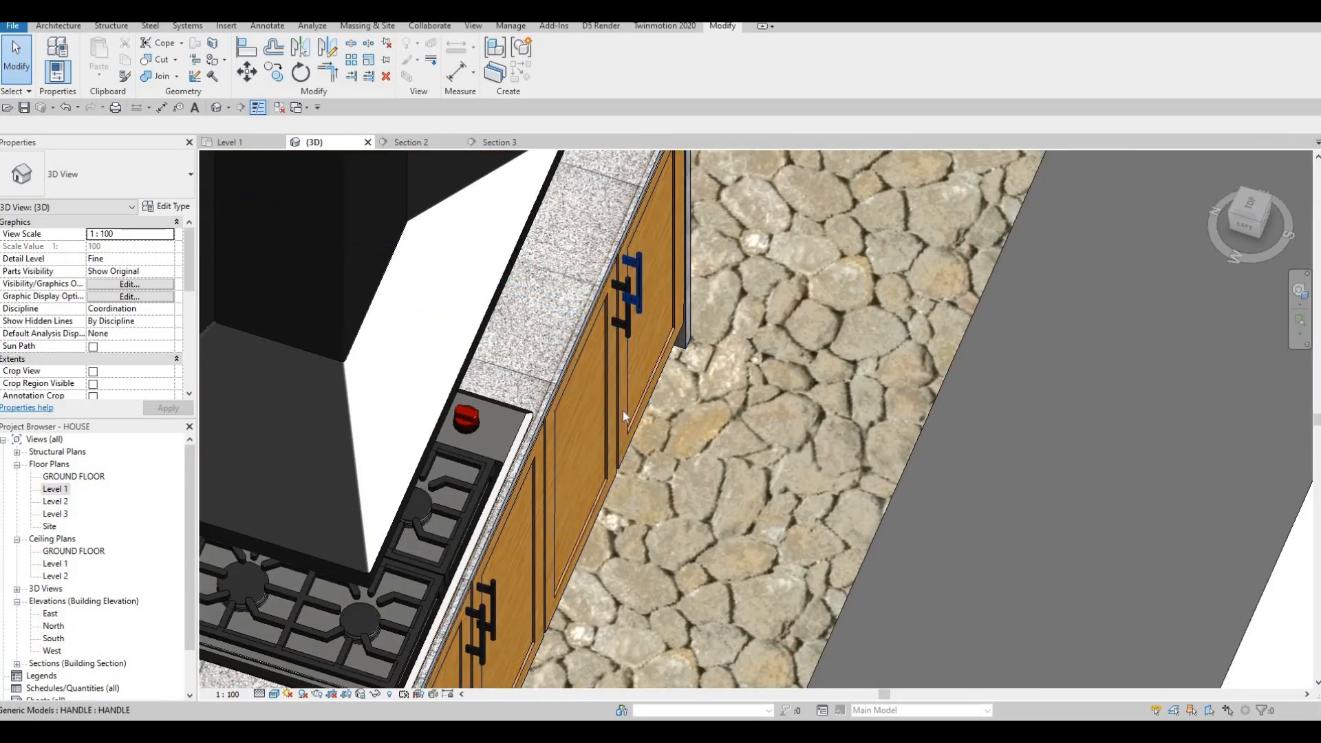
pyautogui.press('Escape')
# Examine the whole kitchen in the 3D view, including the wall cabinets, range hood, stone wall and island seating side.
pyautogui.scroll(-5, 621, 410)
pyautogui.moveTo(818, 445); pyautogui.dragTo(828, 386, button='middle')
pyautogui.scroll(5, 828, 385)
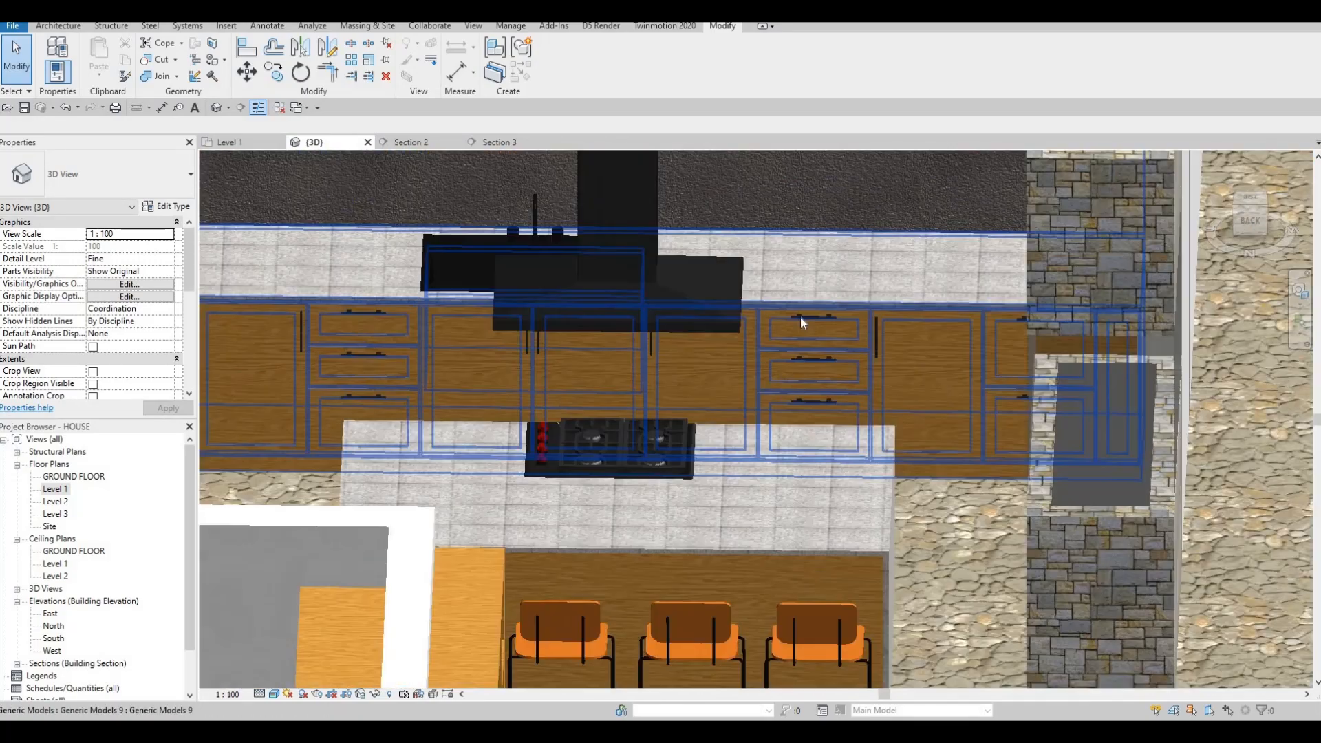
pyautogui.scroll(-5, 799, 316)
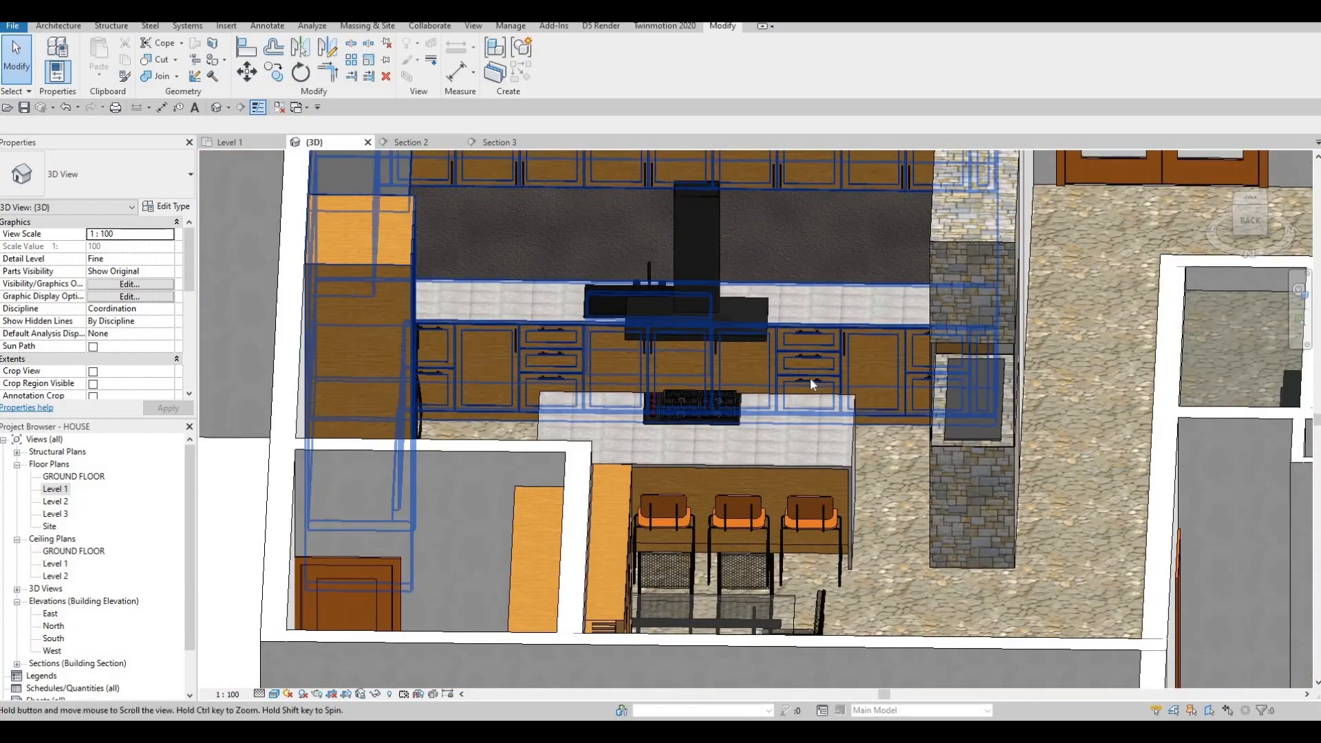
pyautogui.scroll(-5, 811, 379)
pyautogui.keyDown('shift'); pyautogui.moveTo(696, 367); pyautogui.dragTo(577, 223, button='middle'); pyautogui.keyUp('shift')
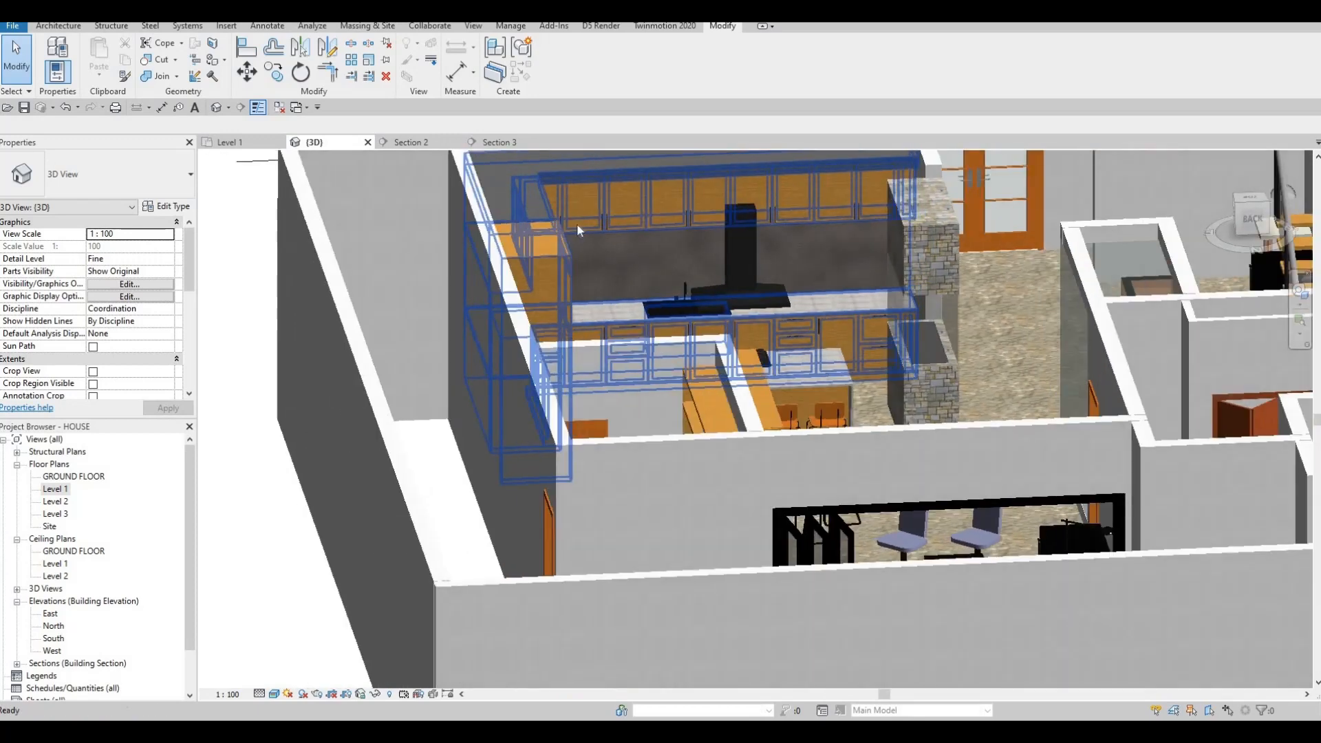
pyautogui.scroll(5, 577, 223)
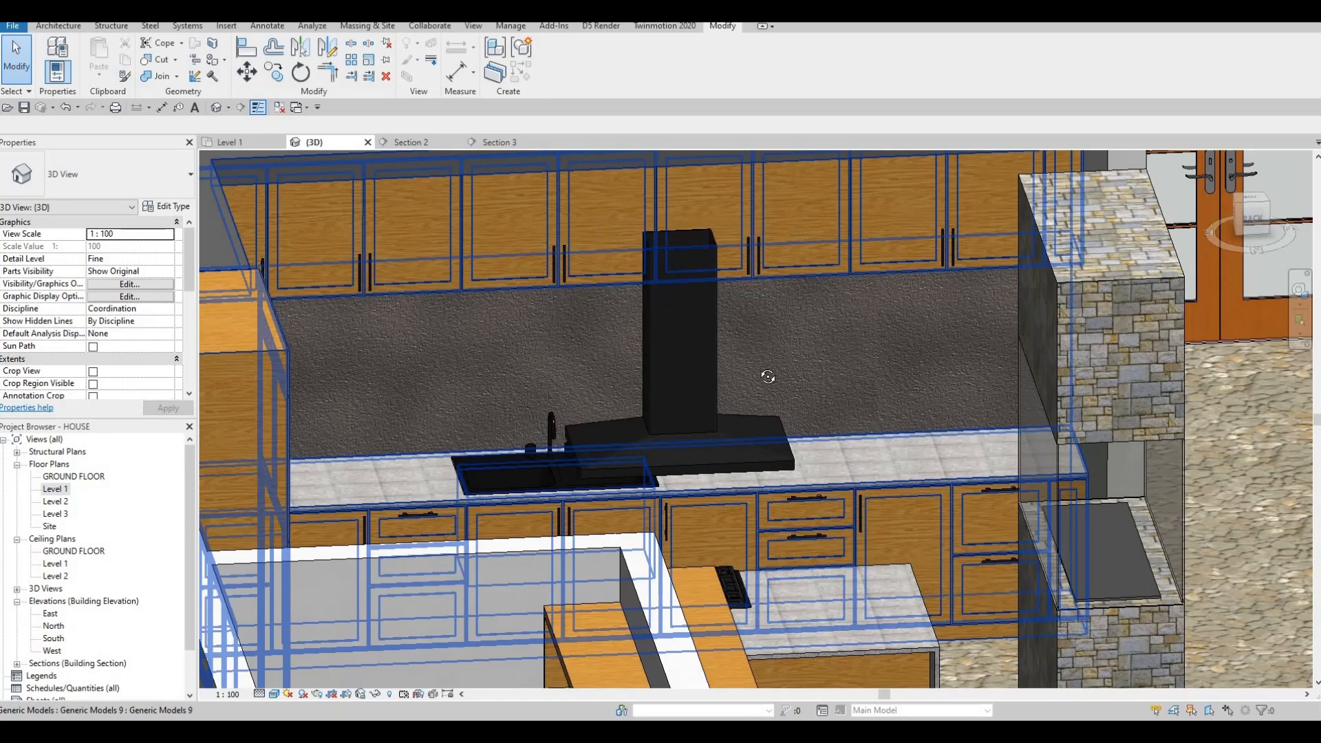
pyautogui.scroll(-3, 767, 376)
pyautogui.keyDown('shift'); pyautogui.moveTo(767, 376); pyautogui.dragTo(592, 333, button='middle'); pyautogui.keyUp('shift')
pyautogui.moveTo(584, 331); pyautogui.dragTo(804, 267, button='middle')
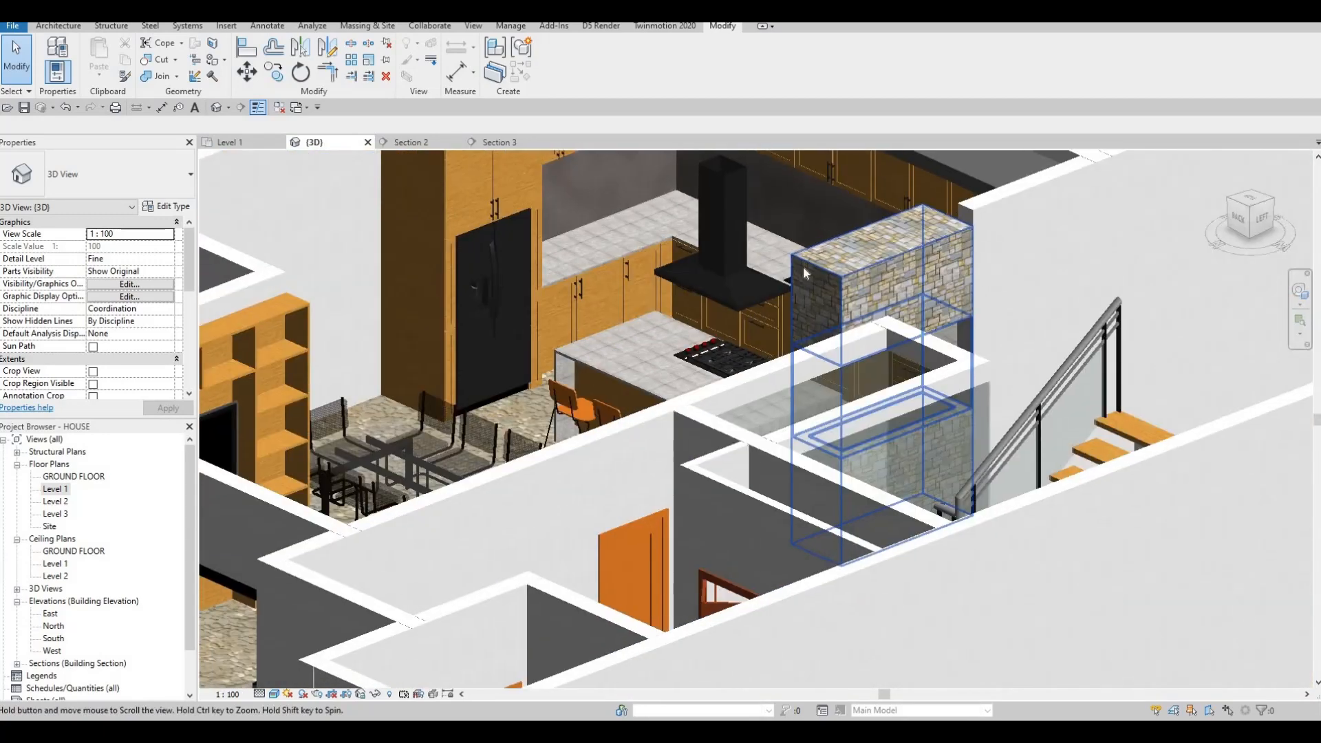
pyautogui.press('Escape')
pyautogui.moveTo(910, 183); pyautogui.dragTo(904, 267, button='middle')
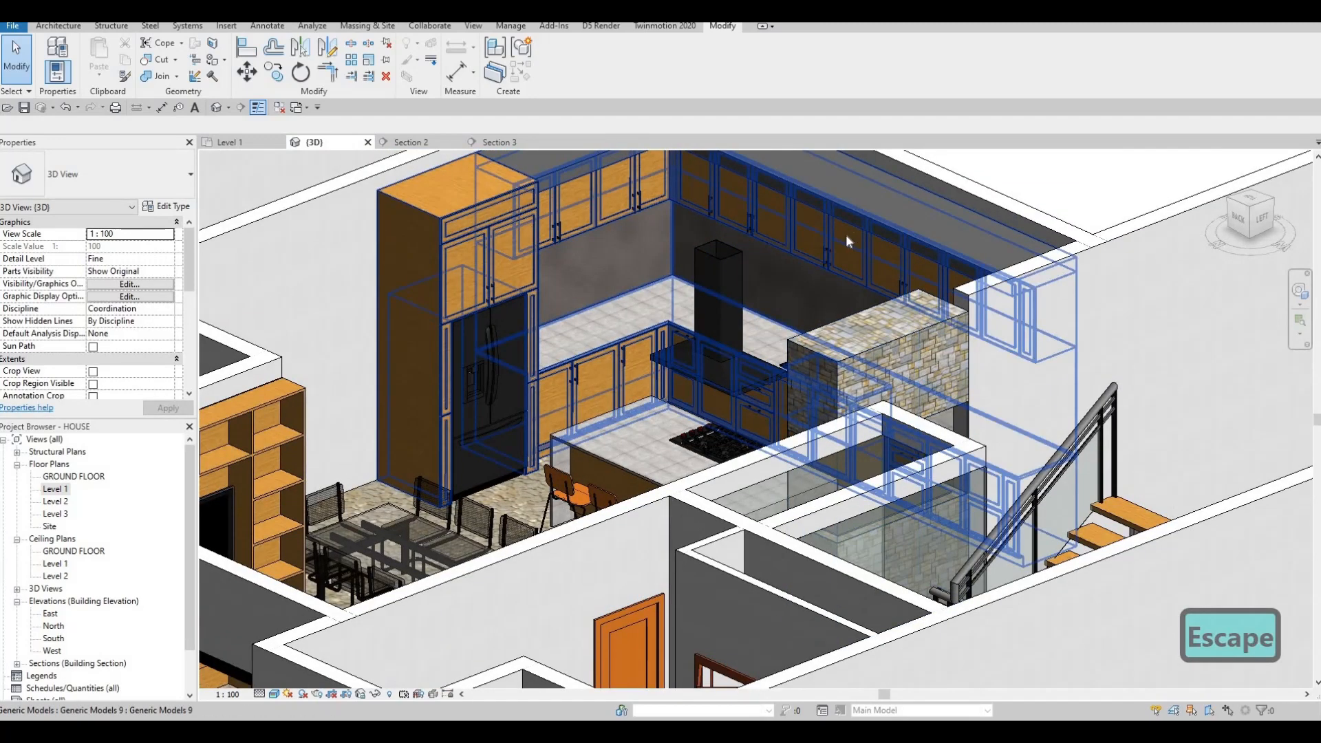
pyautogui.press('Escape')
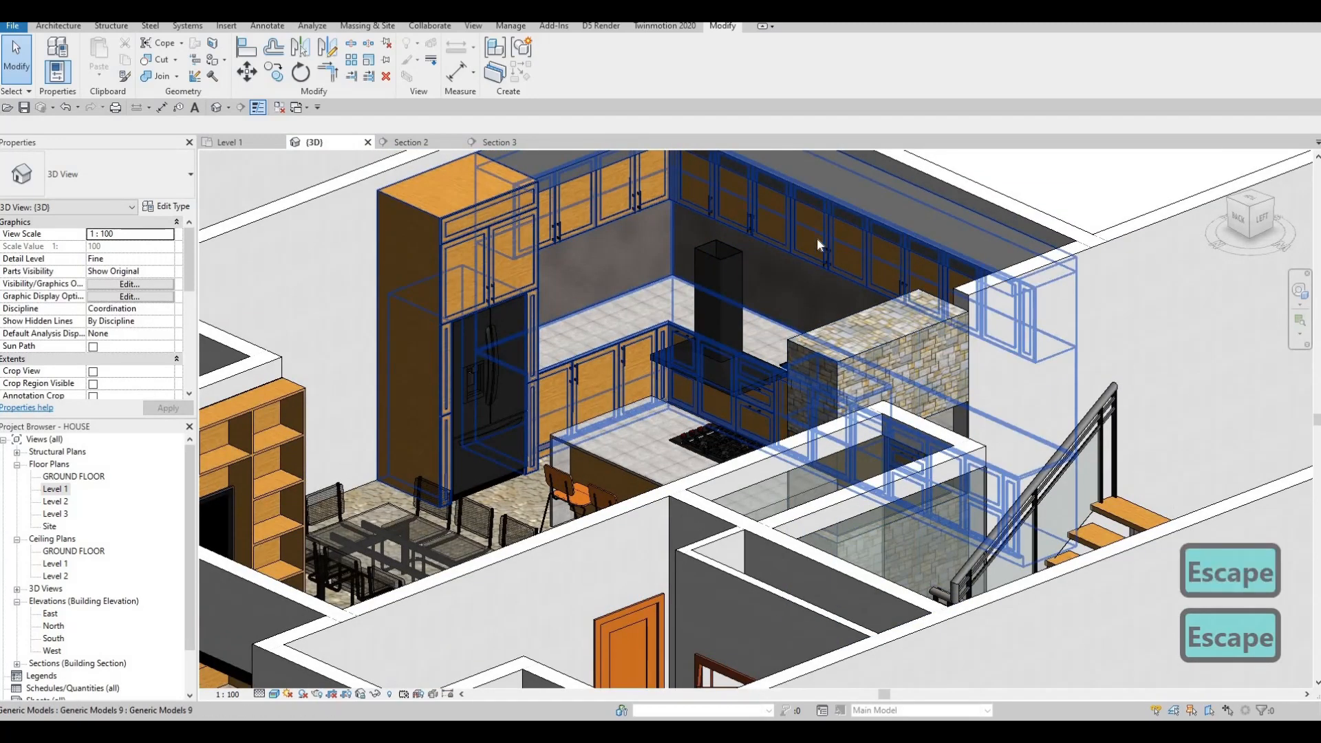
pyautogui.scroll(2, 815, 238)
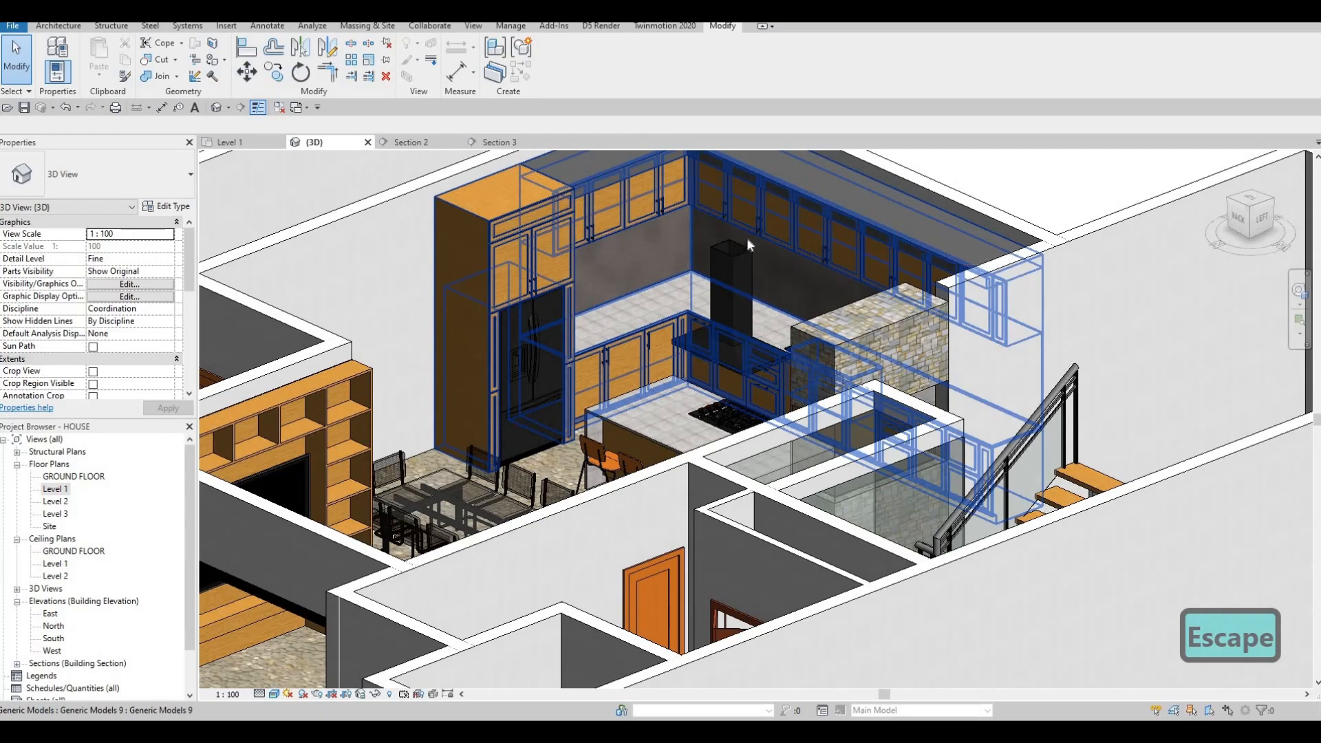
pyautogui.press('Escape')
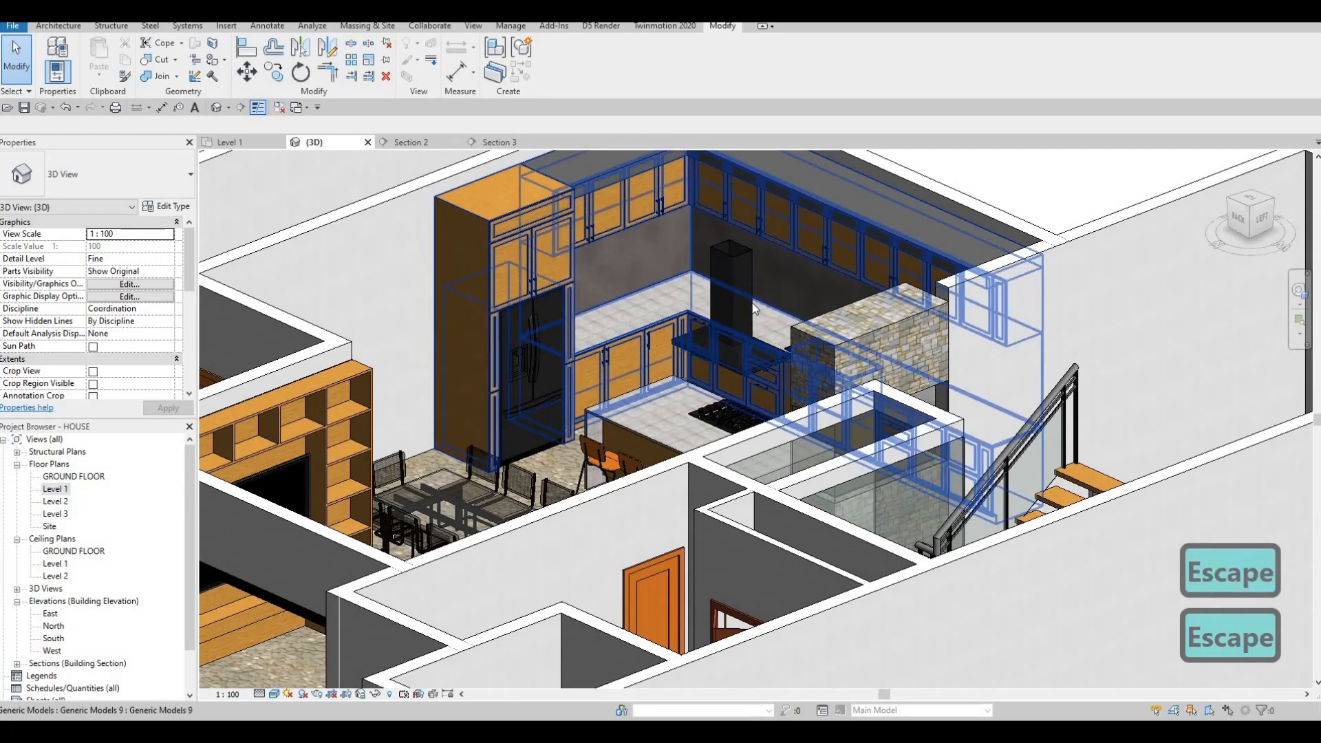
pyautogui.scroll(-2, 754, 284)
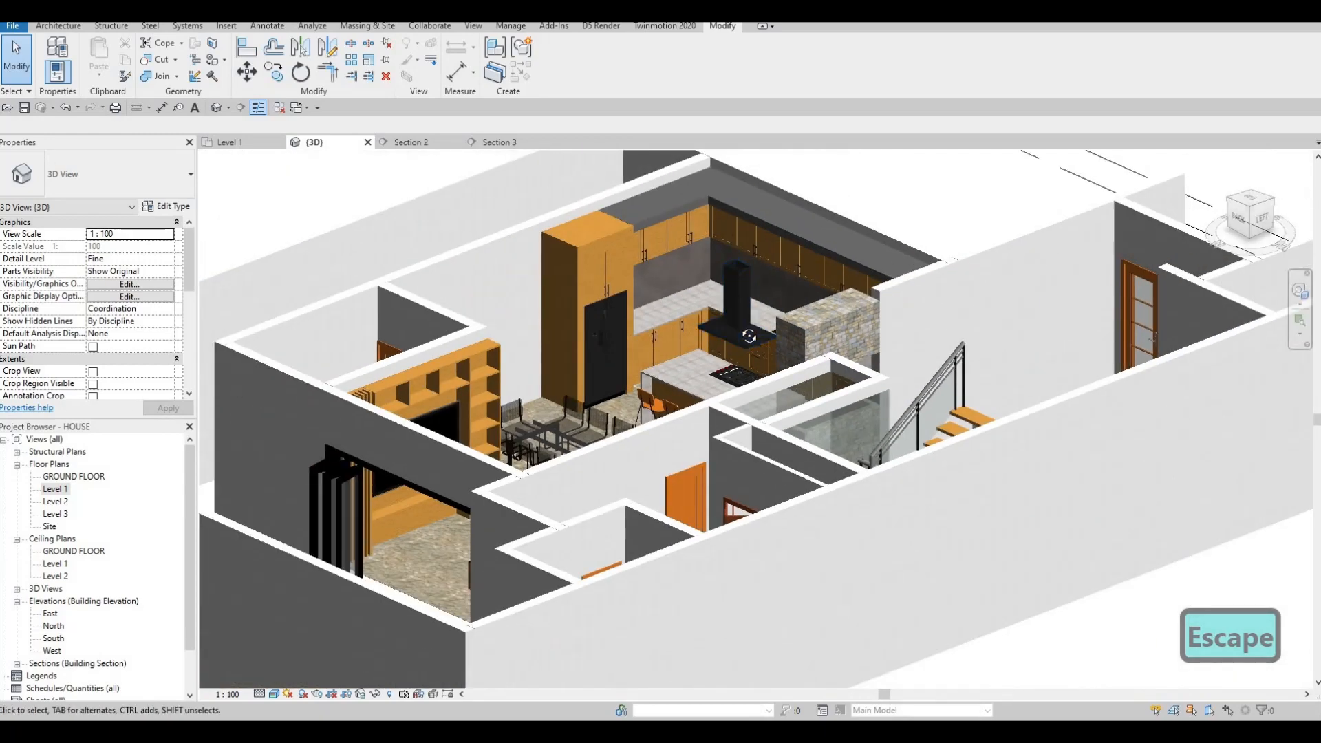
pyautogui.keyDown('shift'); pyautogui.moveTo(771, 372); pyautogui.dragTo(1020, 328, button='middle'); pyautogui.keyUp('shift')
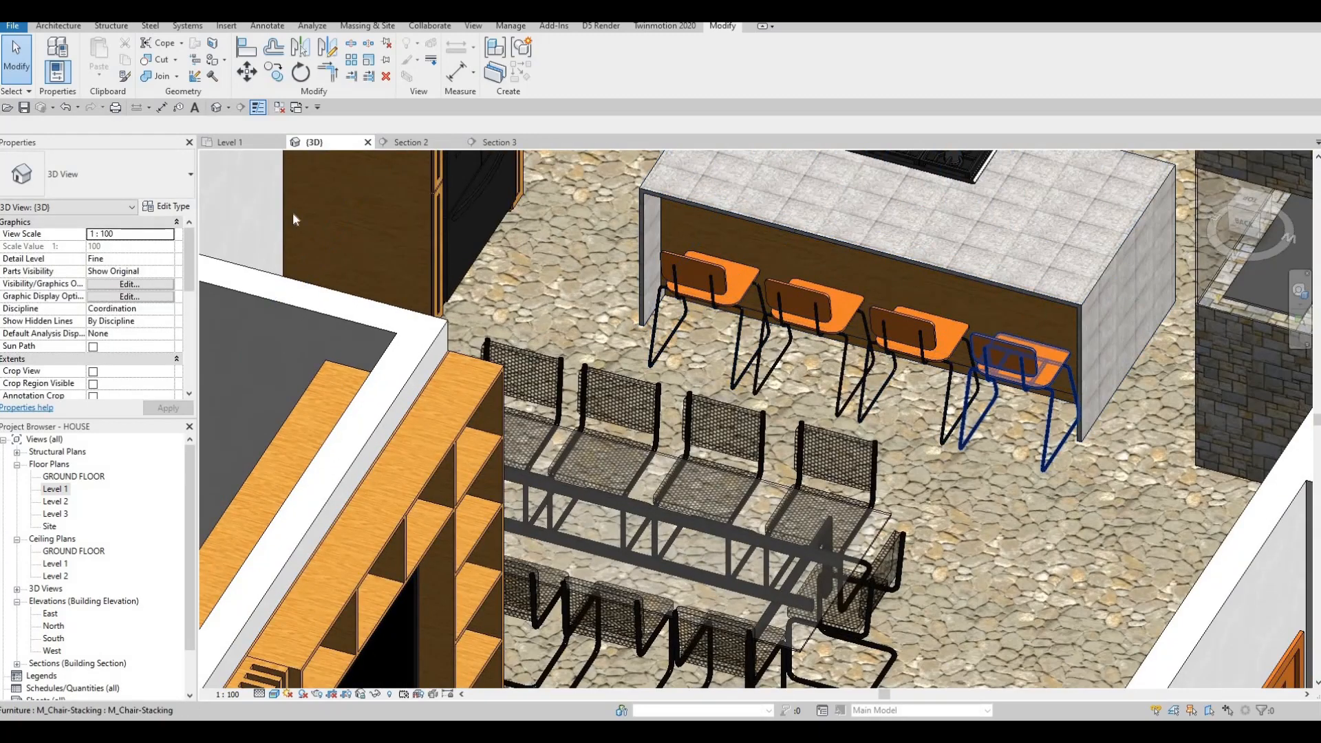
# Start an in-place Generic Models component named Generic Models 11 in the Level 1 plan, at the island's seating side.
pyautogui.click(251, 140)
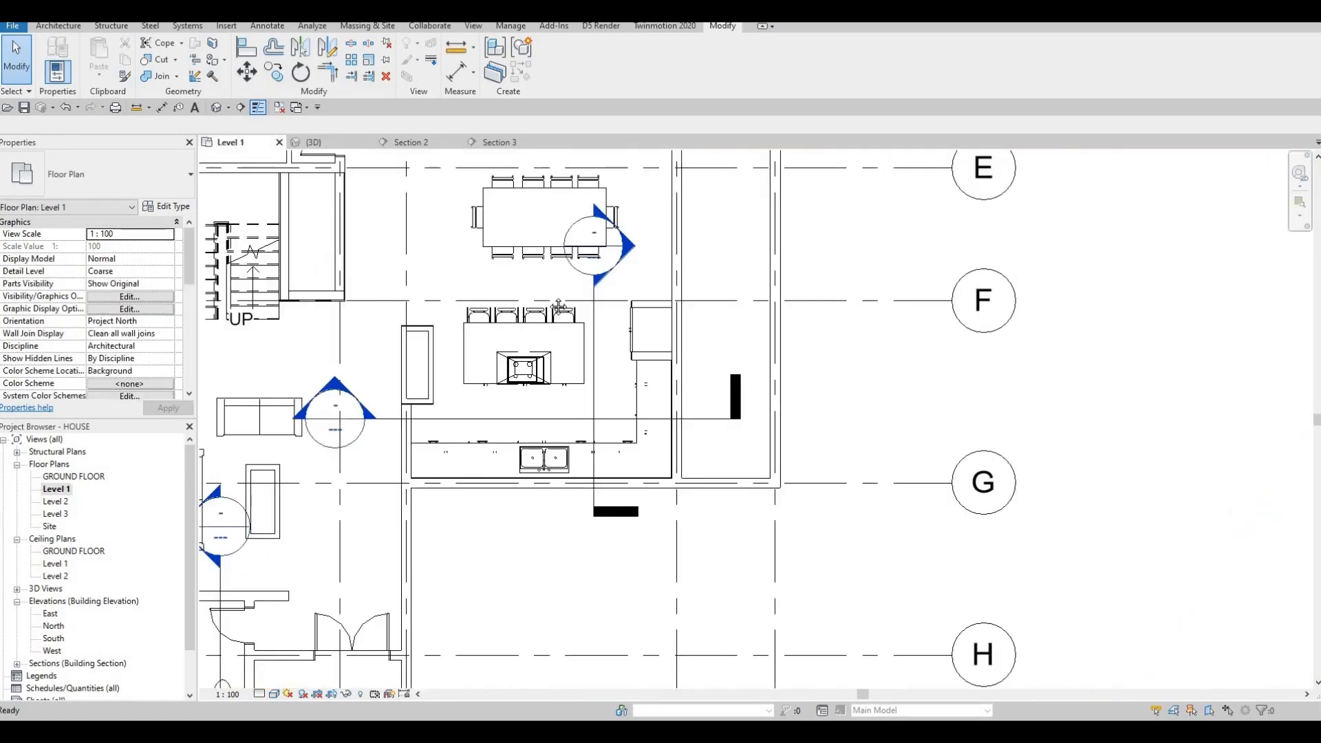
pyautogui.moveTo(504, 306); pyautogui.dragTo(519, 273, button='middle')
pyautogui.scroll(5, 514, 272)
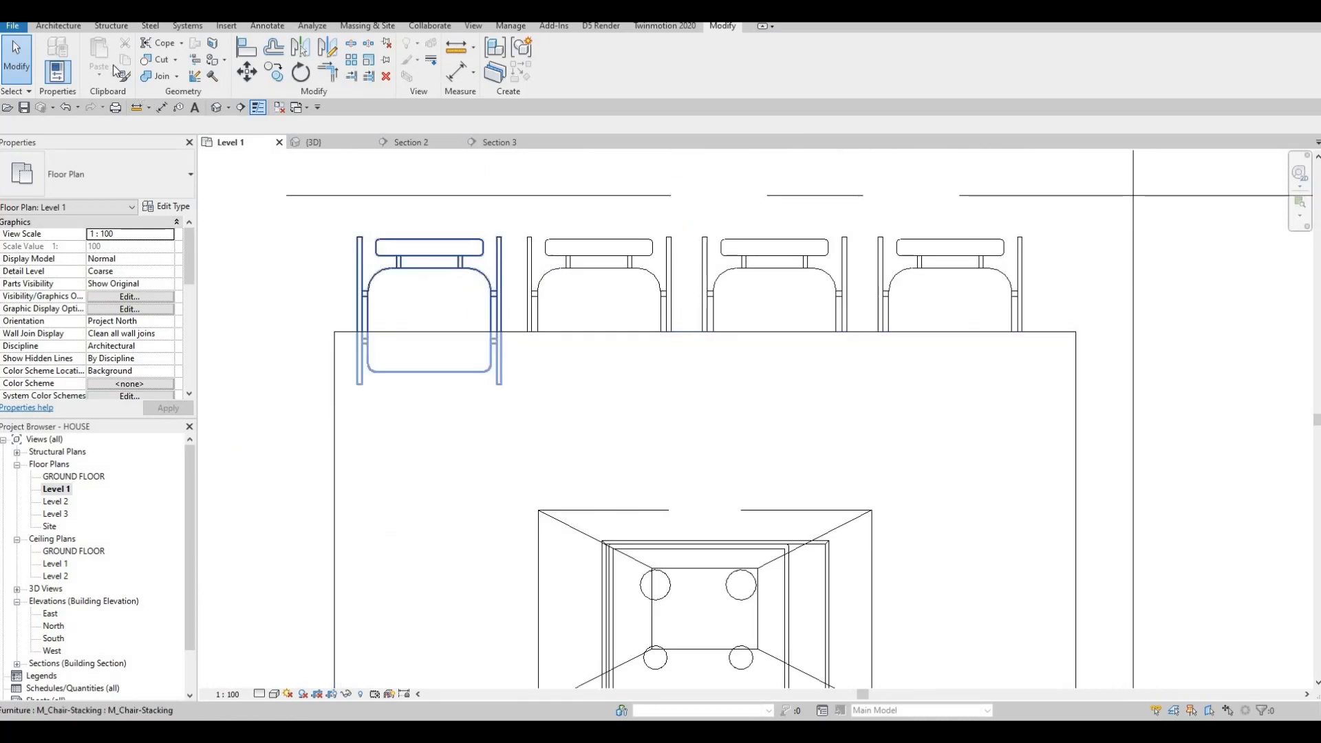
pyautogui.click(77, 27)
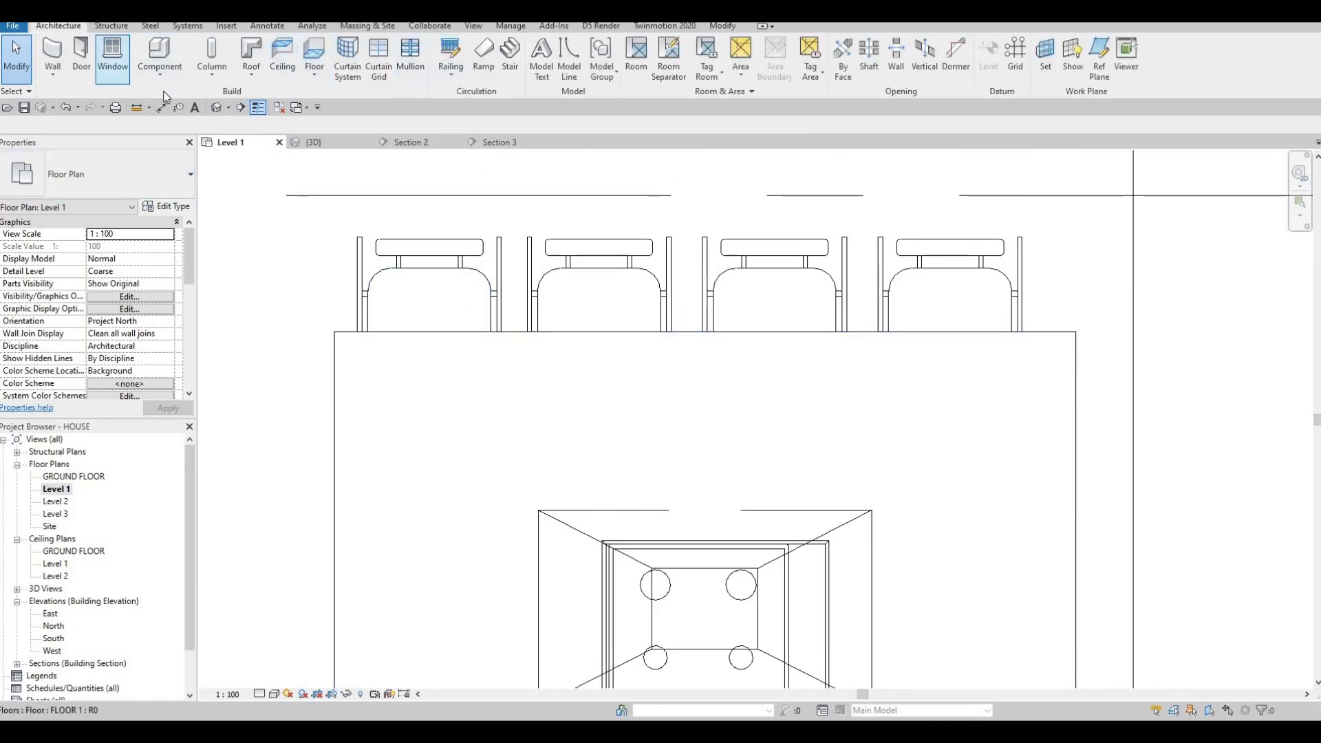
pyautogui.click(159, 69)
pyautogui.click(180, 124)
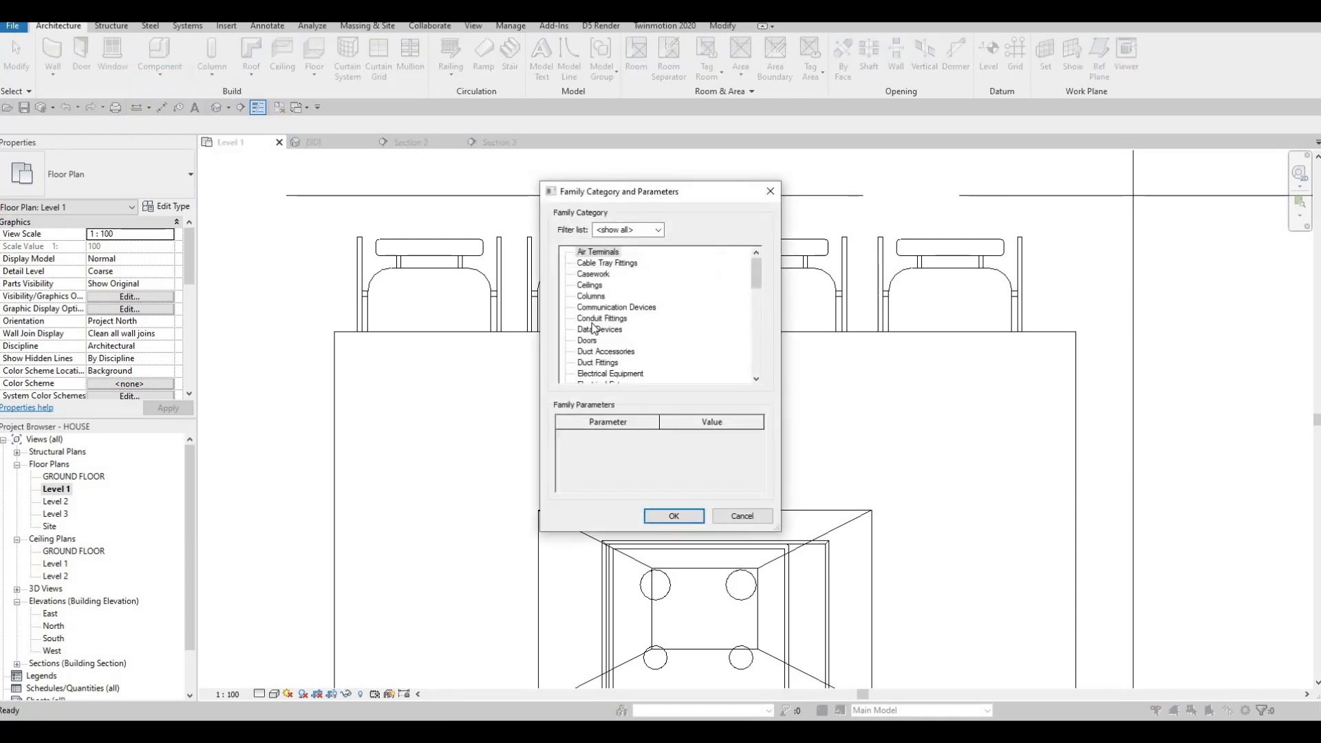
pyautogui.click(674, 515)
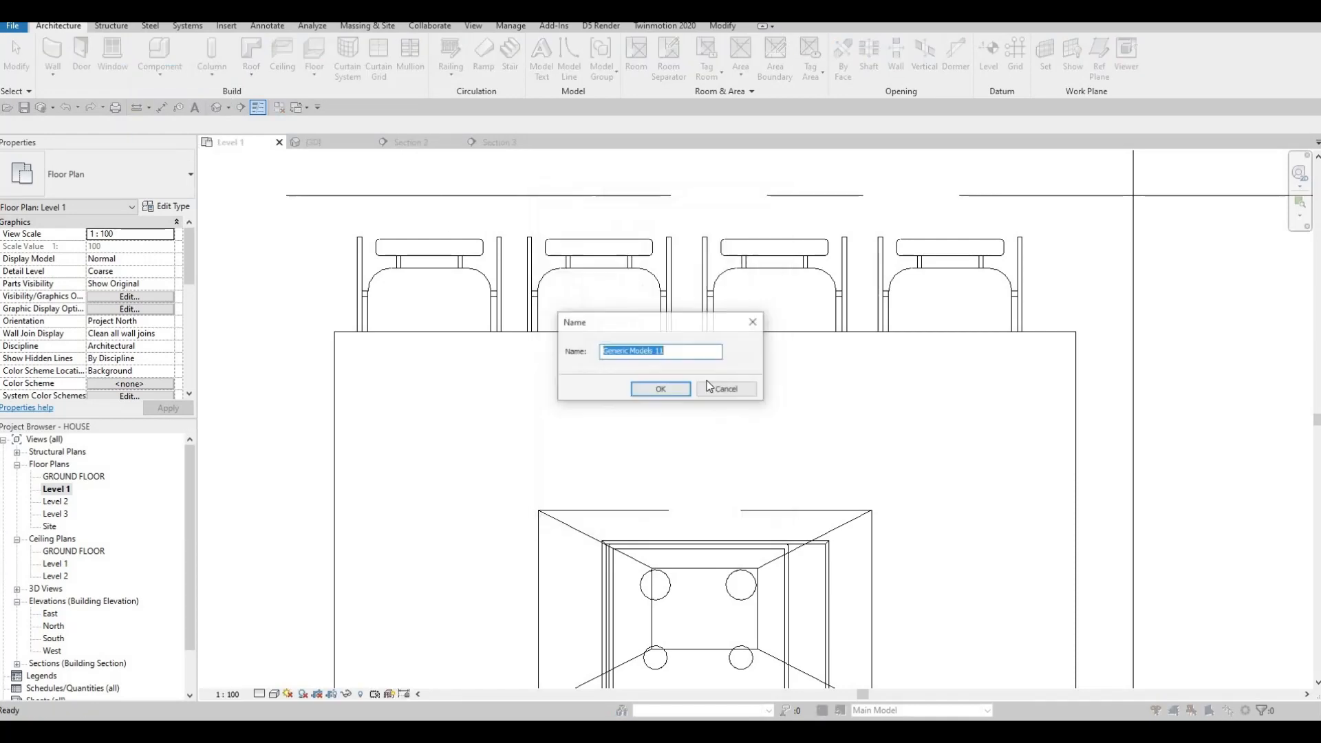
pyautogui.press('Return')
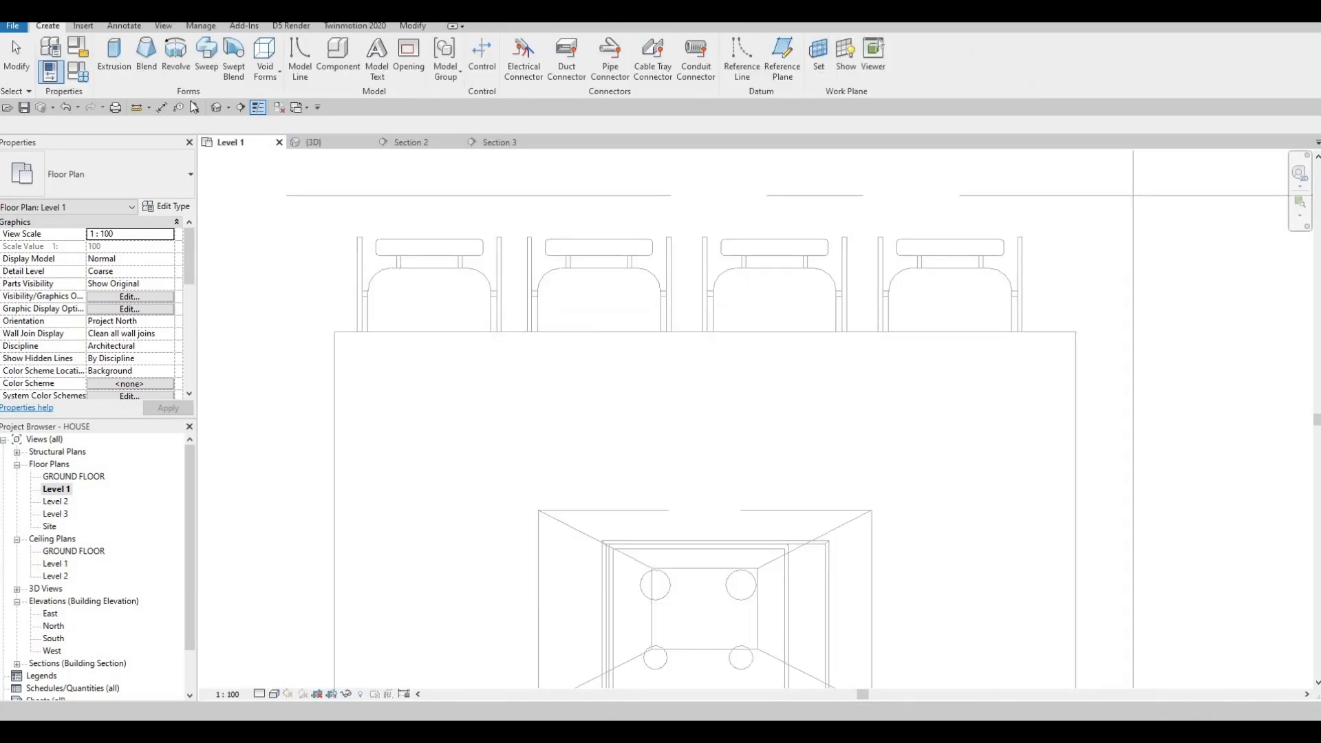
pyautogui.click(114, 62)
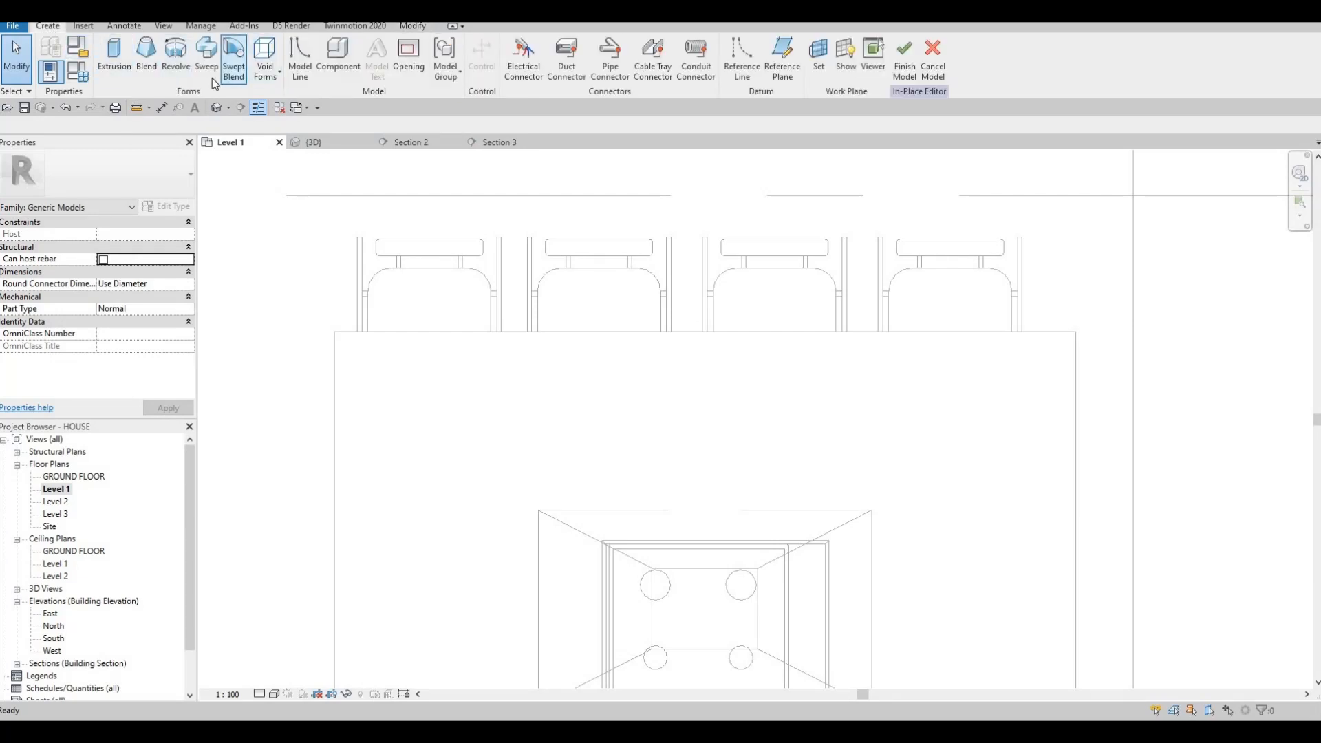
# Start a sweep and sketch its path as a long, narrow rectangle just inside the island edge beside the stools.
pyautogui.click(209, 76)
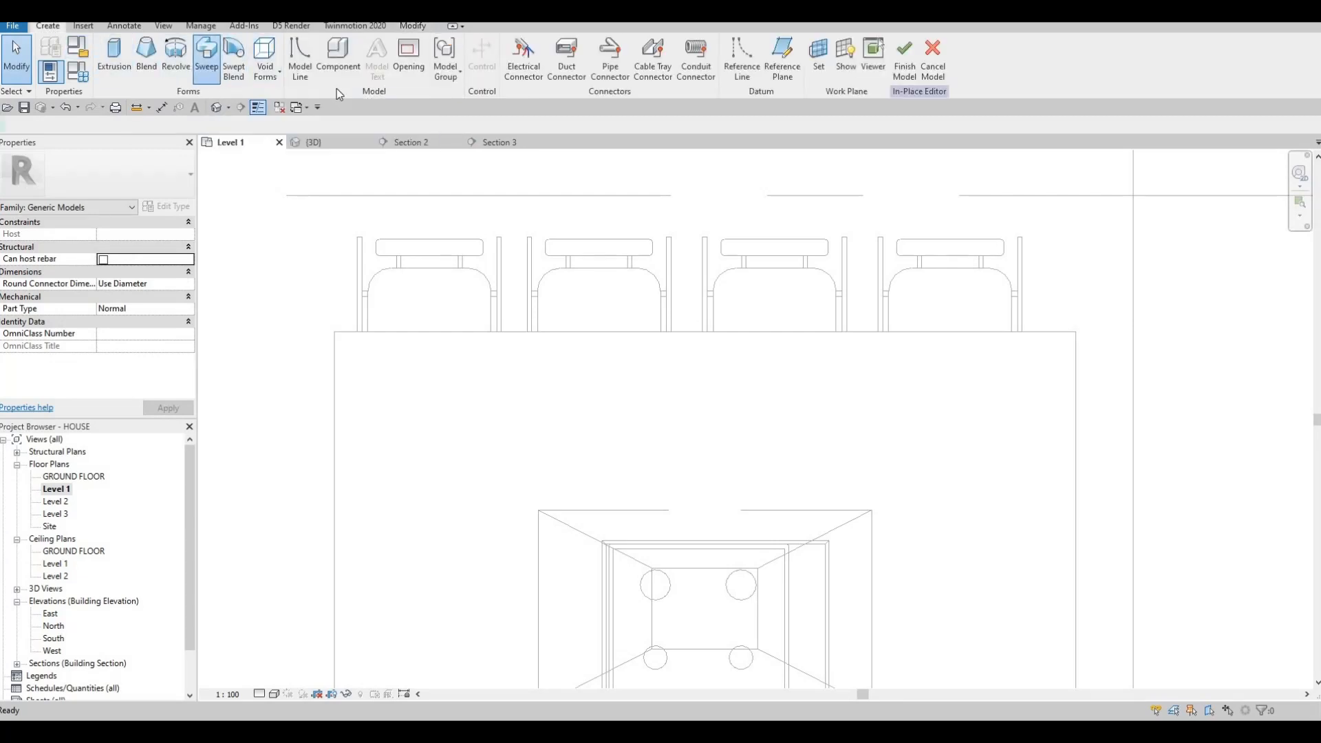
pyautogui.click(628, 48)
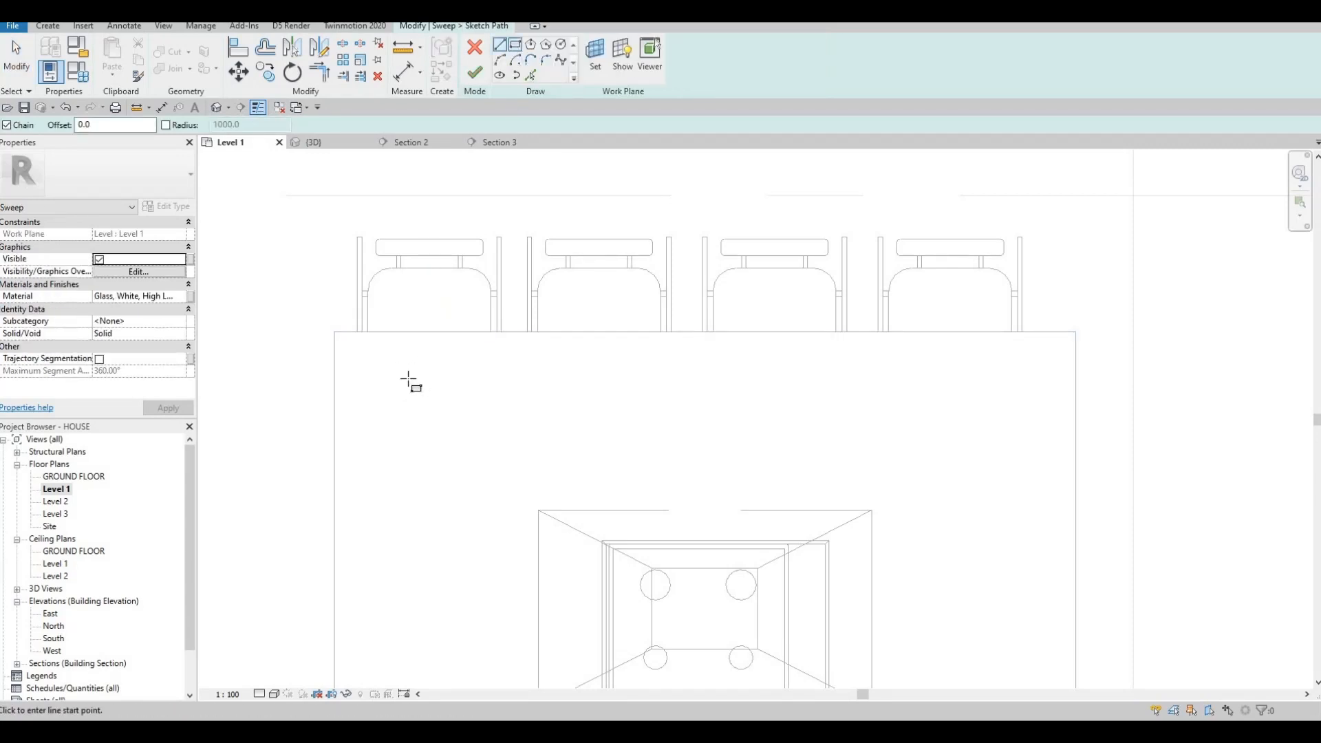
pyautogui.click(1029, 357)
pyautogui.press('Escape')
pyautogui.press('Escape')
pyautogui.press('Escape')
pyautogui.scroll(-1, 703, 375)
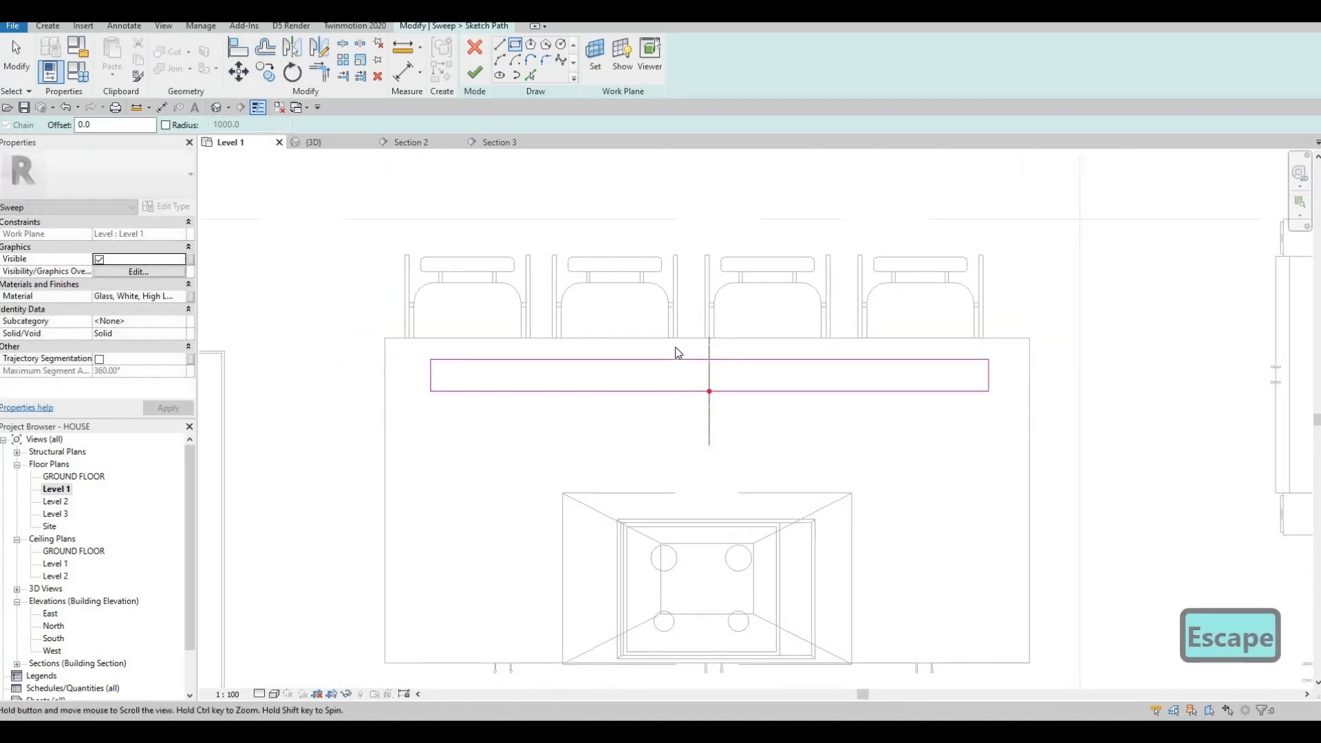
# Delete the path rectangle's long side facing the cooktop, and check the open path beneath the stools in the 3D view.
pyautogui.scroll(5, 619, 354)
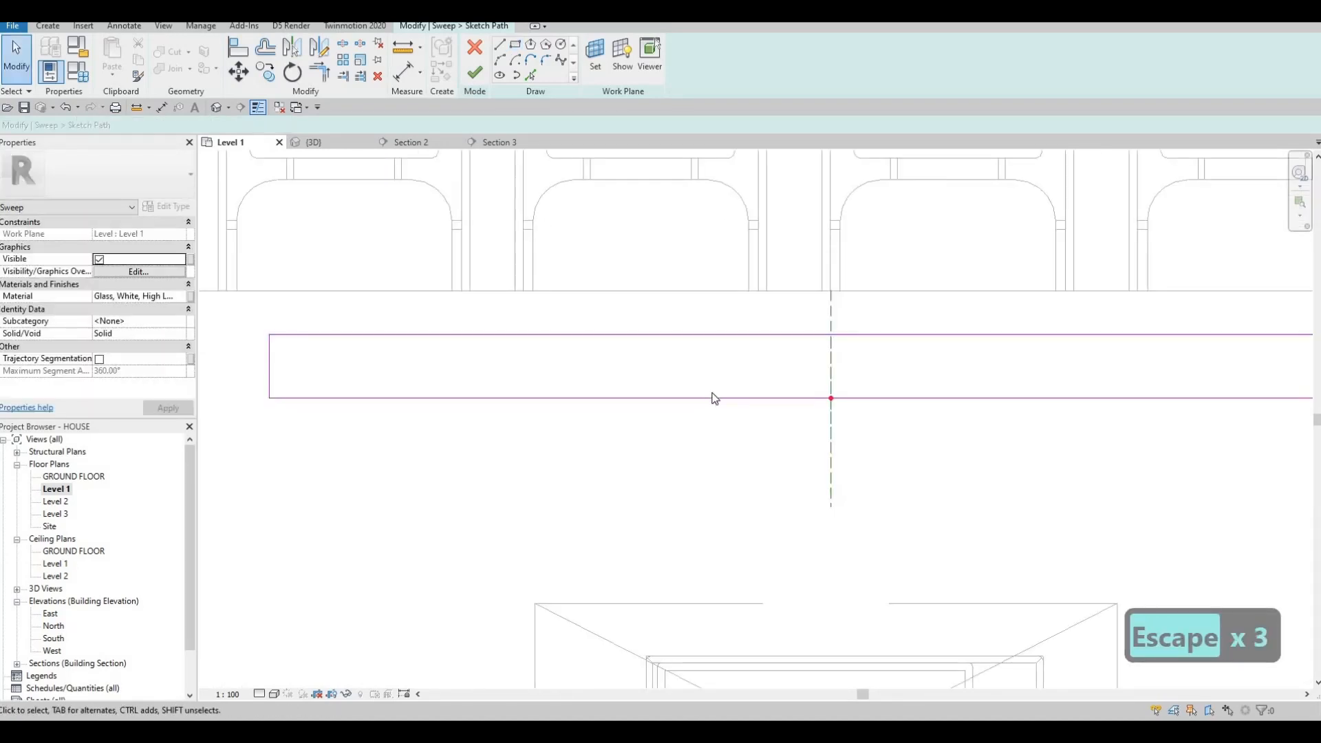
pyautogui.scroll(-1, 713, 398)
pyautogui.press('Escape')
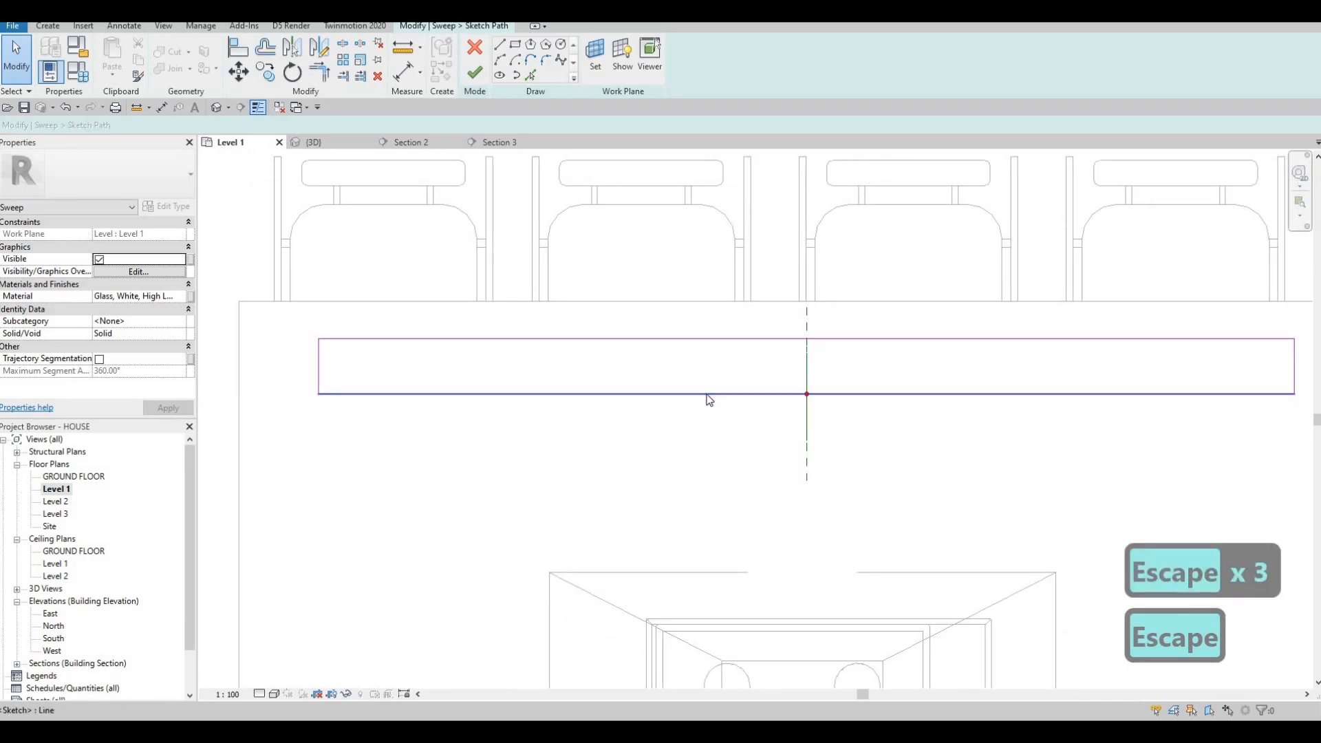
pyautogui.click(709, 396)
pyautogui.press('Delete')
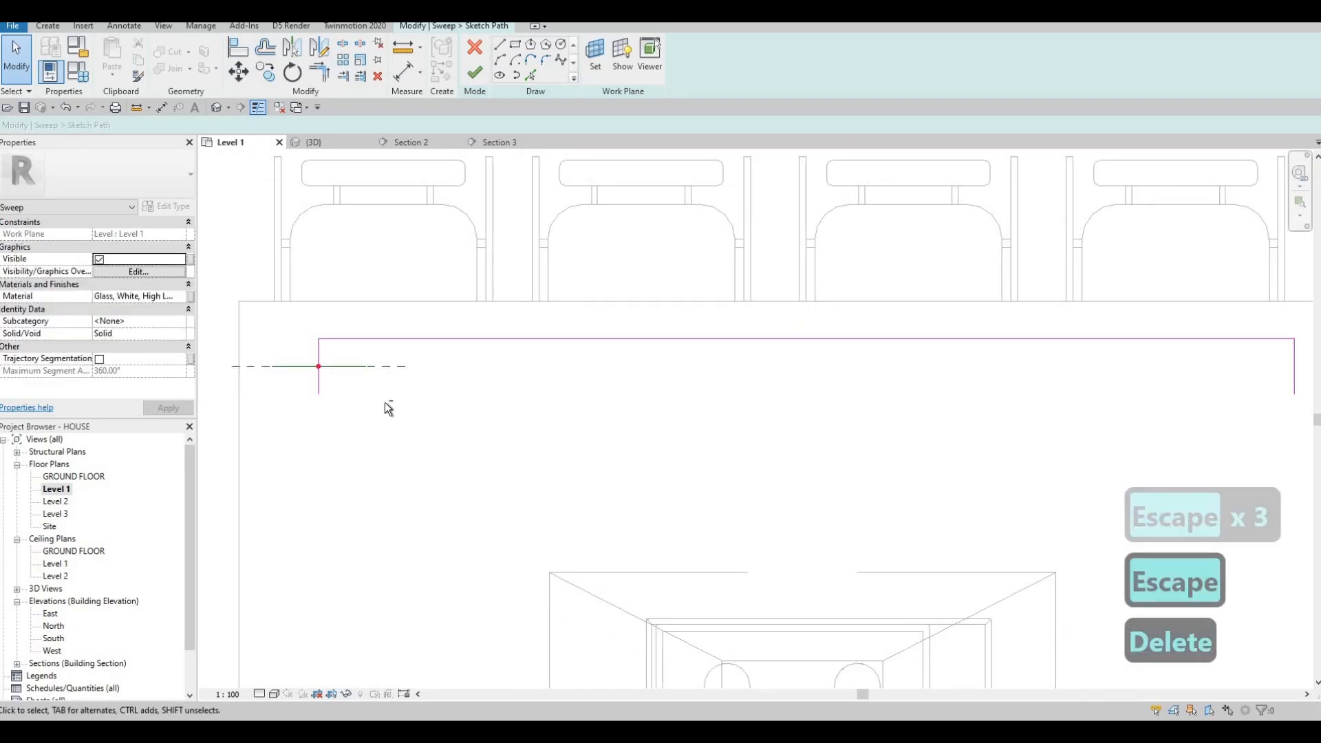
pyautogui.moveTo(299, 179); pyautogui.dragTo(334, 156, button='middle')
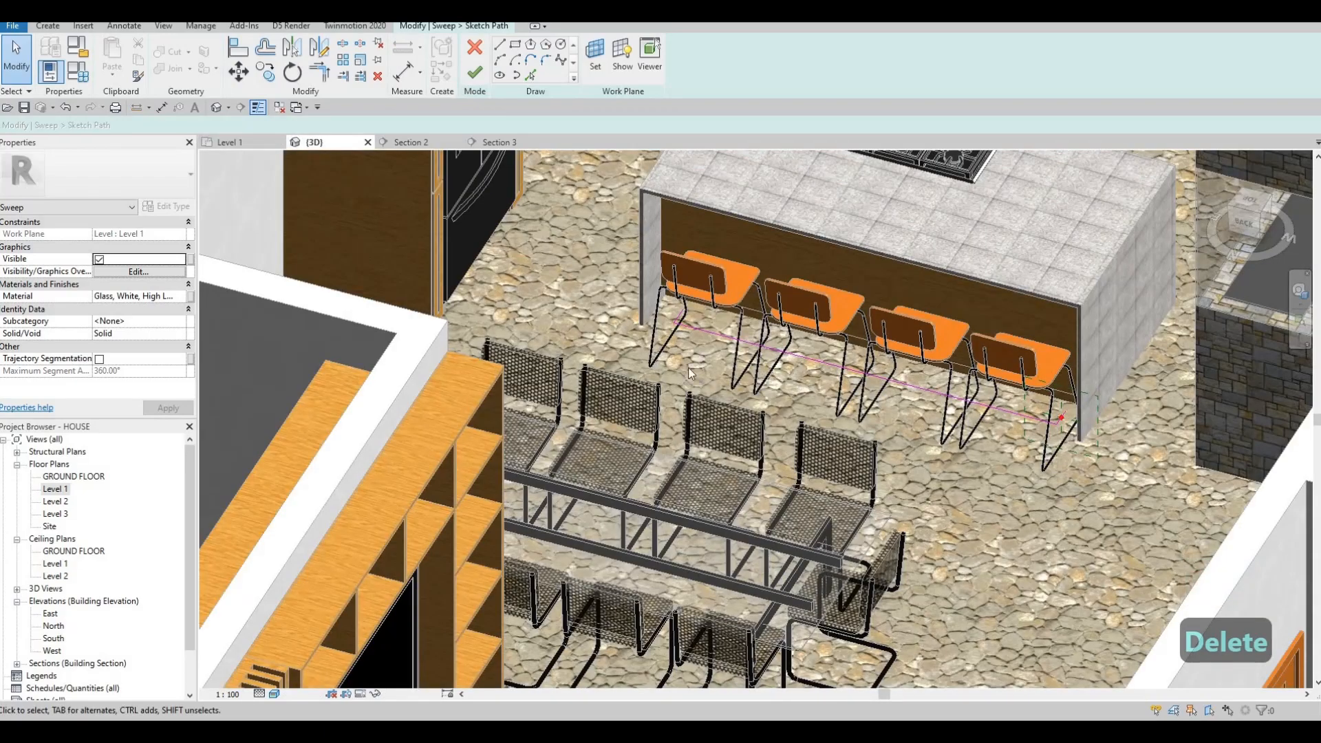
pyautogui.moveTo(1045, 433)
pyautogui.keyDown('shift'); pyautogui.mouseDown(button='middle')
pyautogui.moveTo(864, 392)
pyautogui.moveTo(883, 411)
pyautogui.mouseUp(button='middle'); pyautogui.keyUp('shift')
pyautogui.scroll(4, 884, 412)
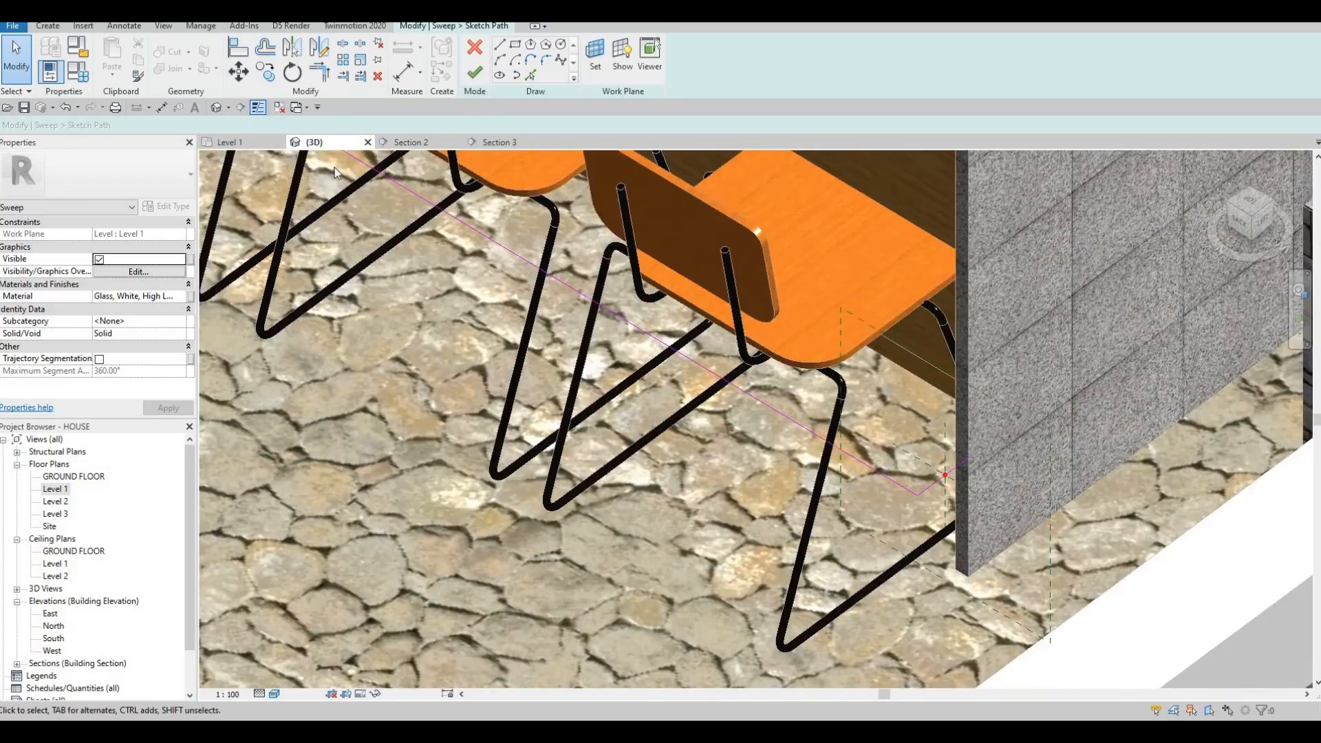
pyautogui.click(253, 143)
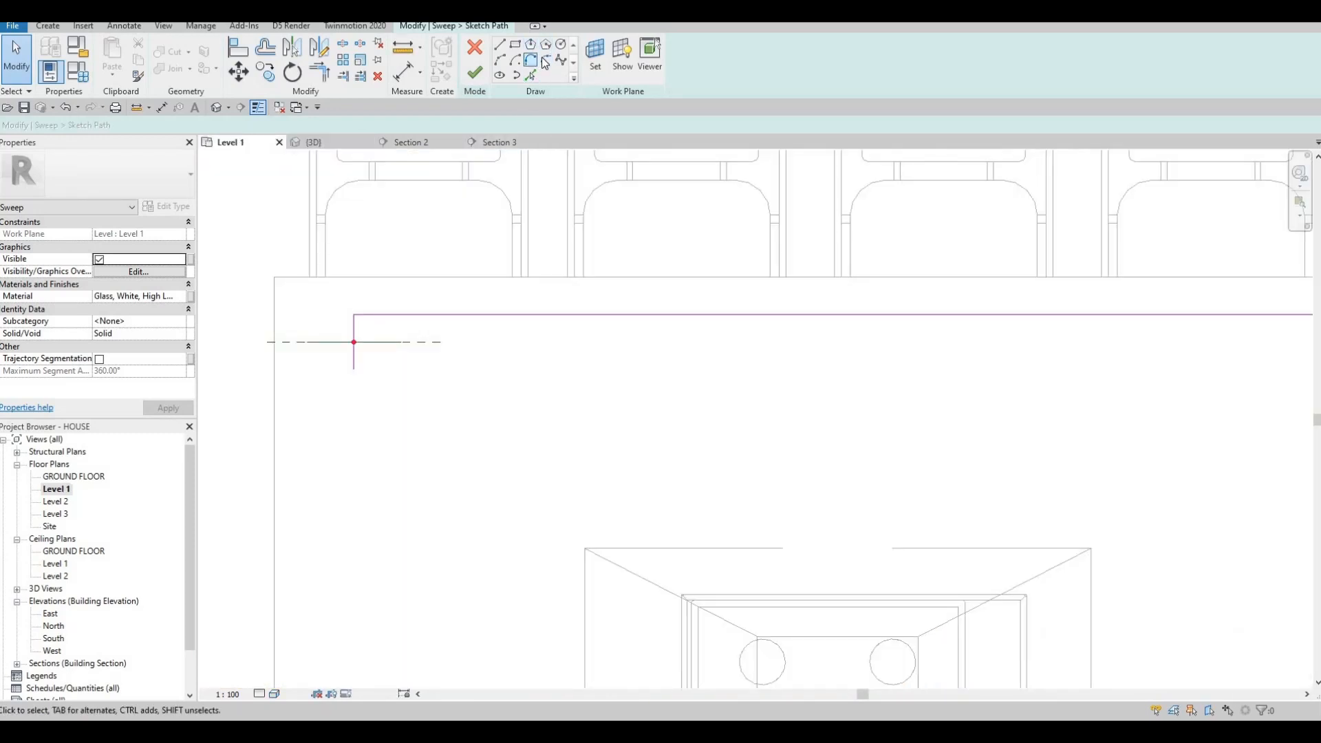
# Round both corners of the open sweep path in the Level 1 plan with fillet arcs of about 60 mm radius.
pyautogui.click(531, 75)
pyautogui.click(371, 316)
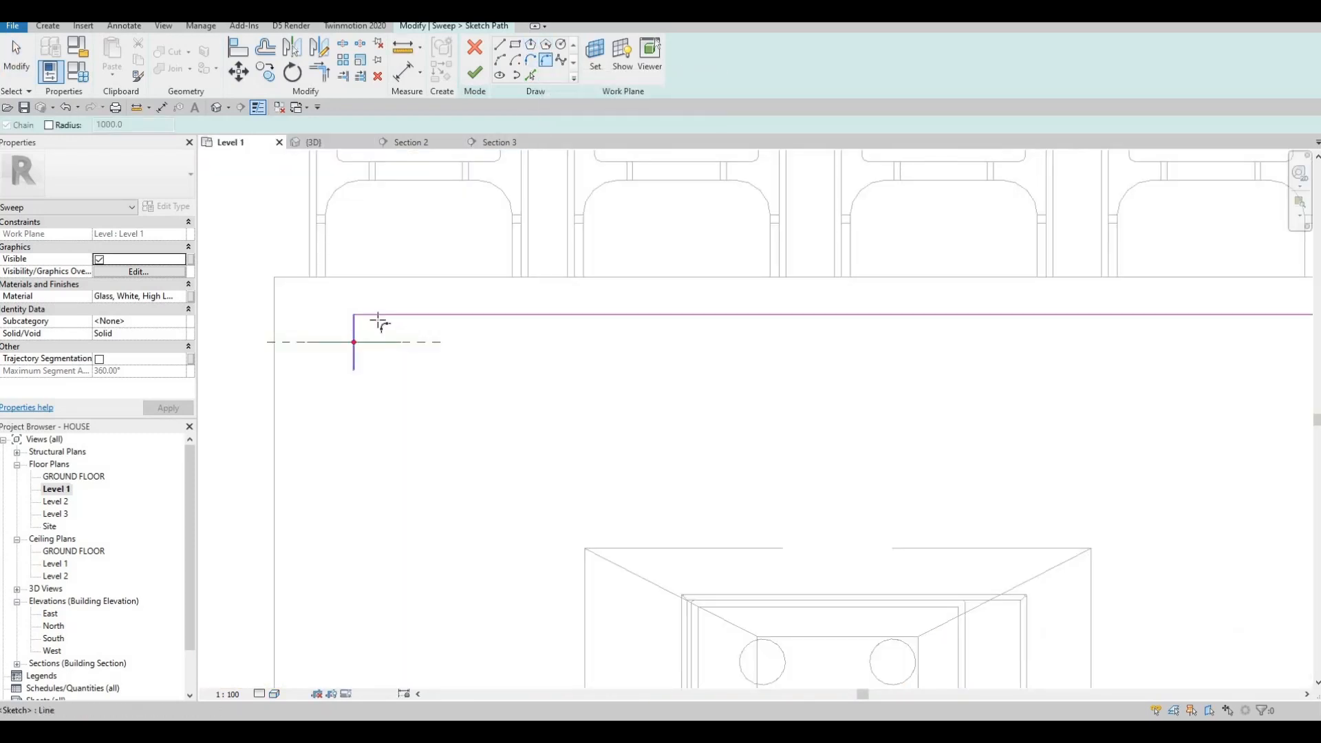
pyautogui.click(363, 320)
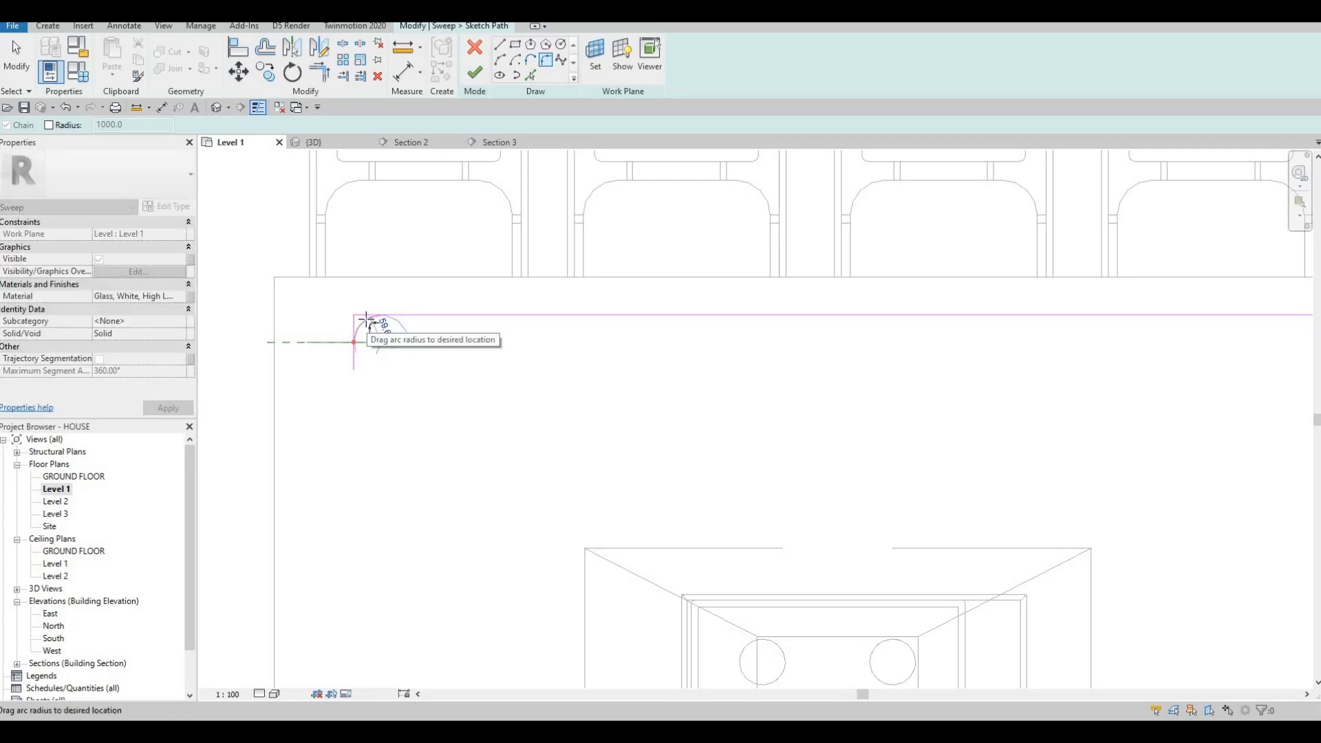
pyautogui.click(518, 320)
pyautogui.moveTo(813, 326); pyautogui.dragTo(558, 331, button='middle')
pyautogui.scroll(-1, 558, 331)
pyautogui.moveTo(983, 323); pyautogui.dragTo(714, 329, button='middle')
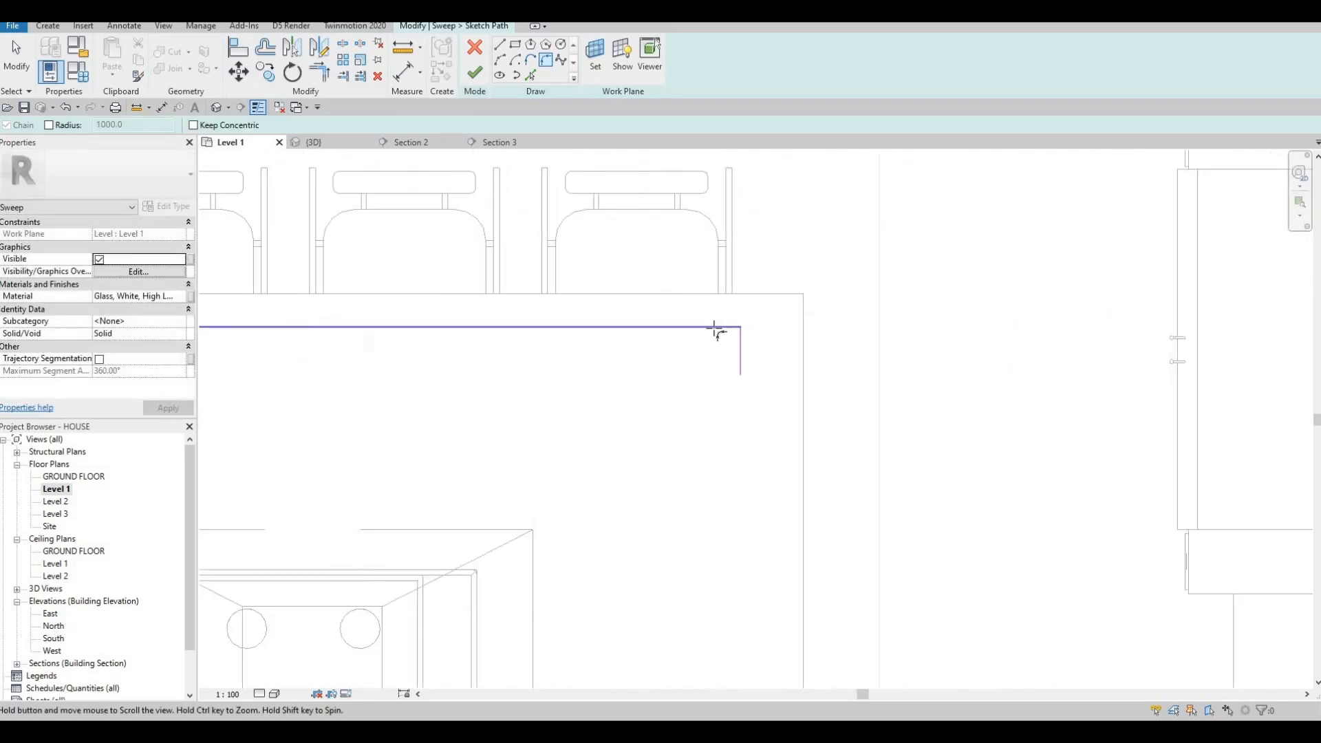
pyautogui.click(738, 347)
pyautogui.click(737, 345)
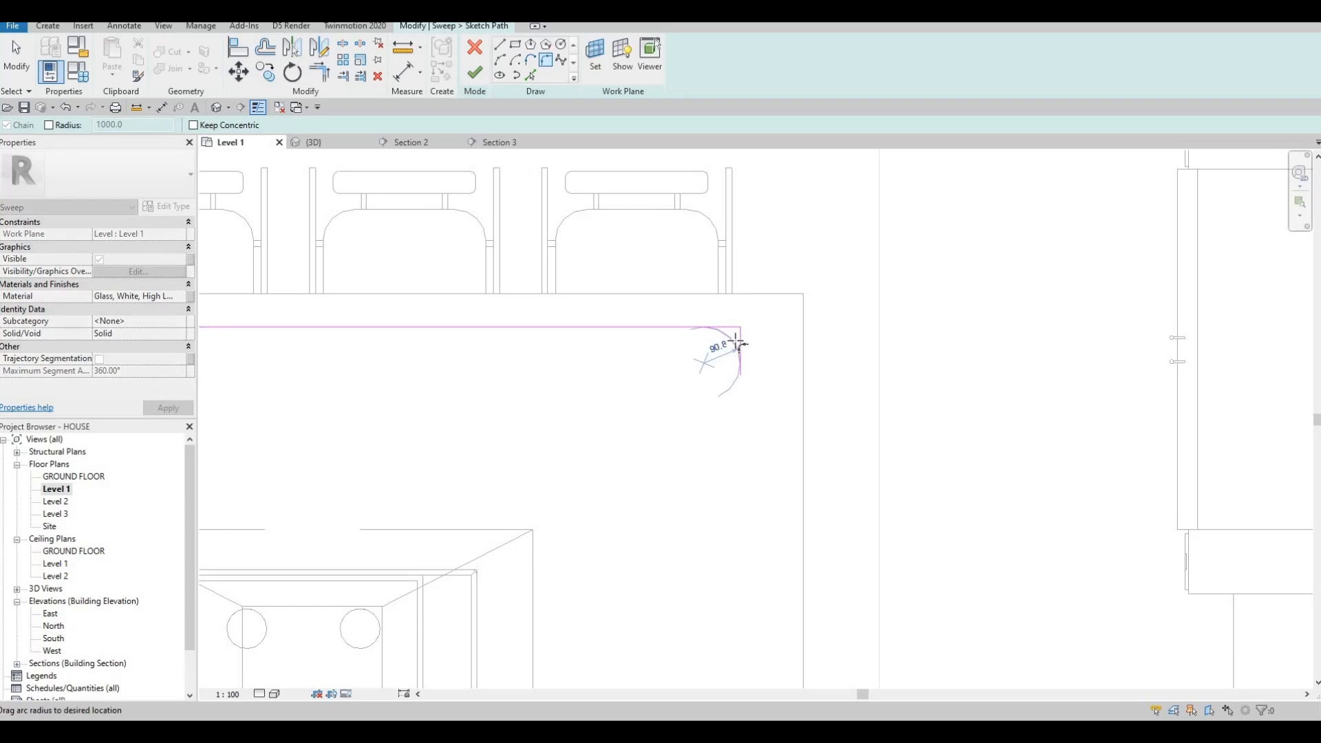
pyautogui.click(690, 348)
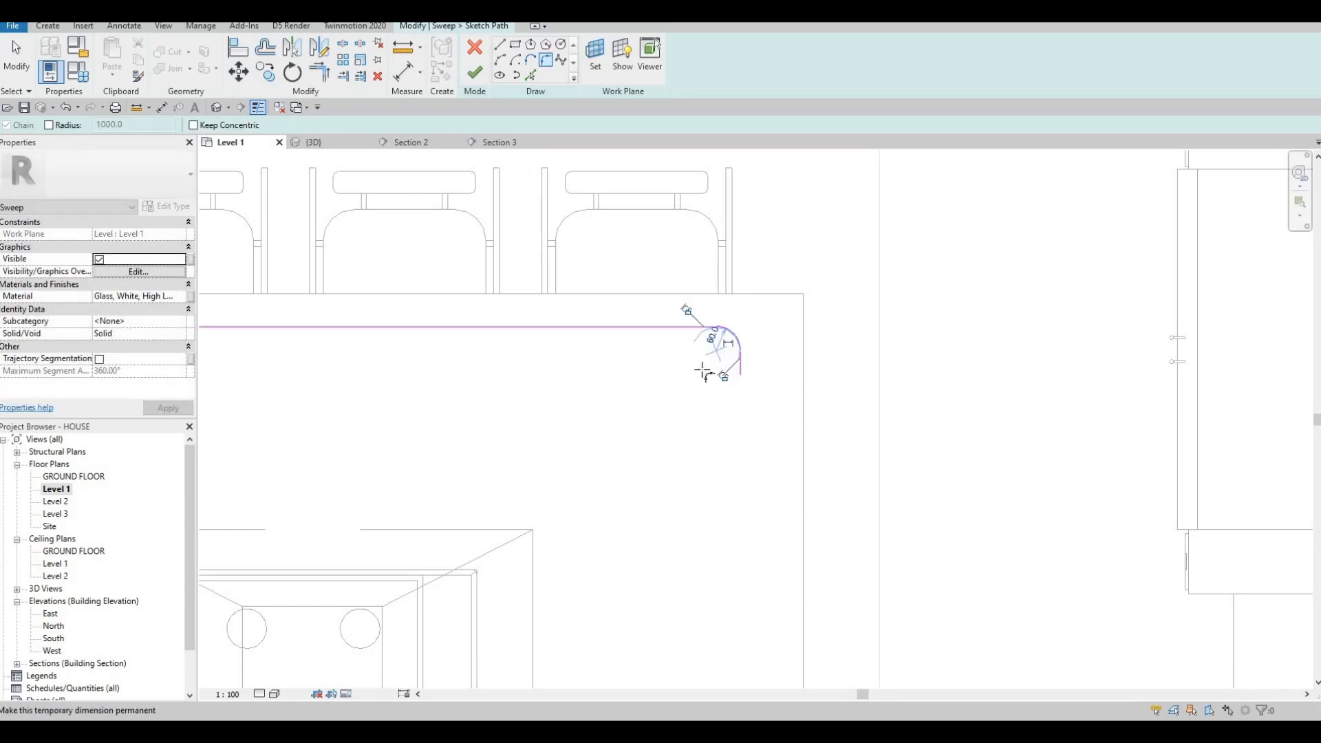
# End the corner fillet on the sweep path and show the path's end near the counter in the 3D view.
pyautogui.press('Escape')
pyautogui.scroll(-4, 619, 354)
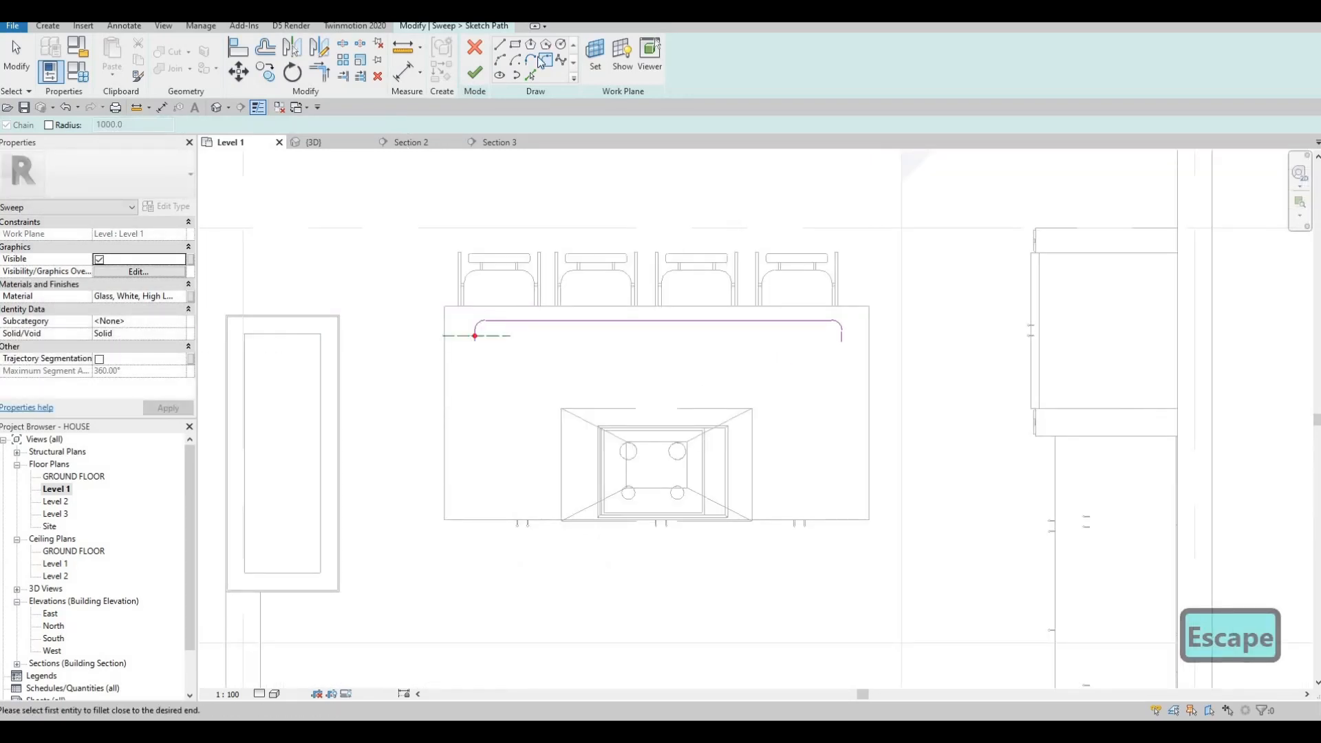
pyautogui.hotkey('ctrl', 'Tab')
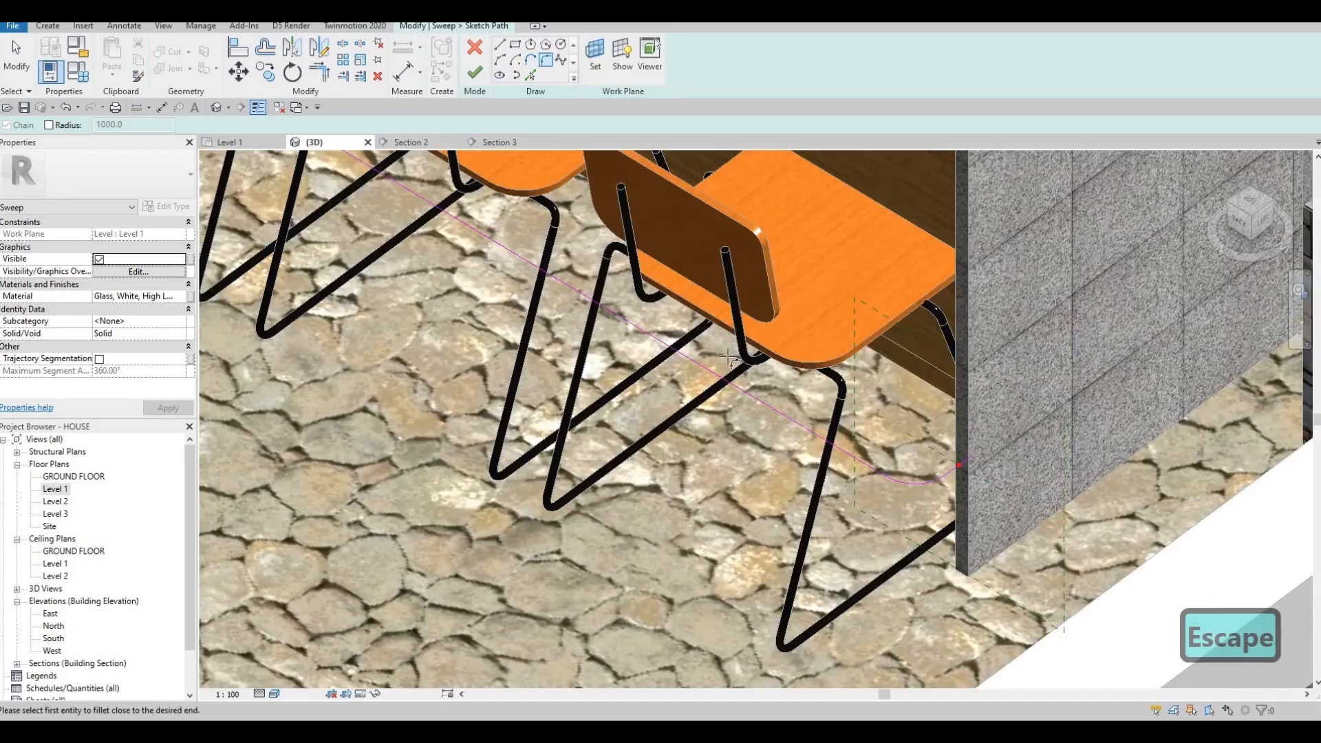
pyautogui.keyDown('shift'); pyautogui.moveTo(650, 296); pyautogui.dragTo(716, 295, button='middle'); pyautogui.keyUp('shift')
pyautogui.moveTo(997, 282); pyautogui.dragTo(455, 125, button='middle')
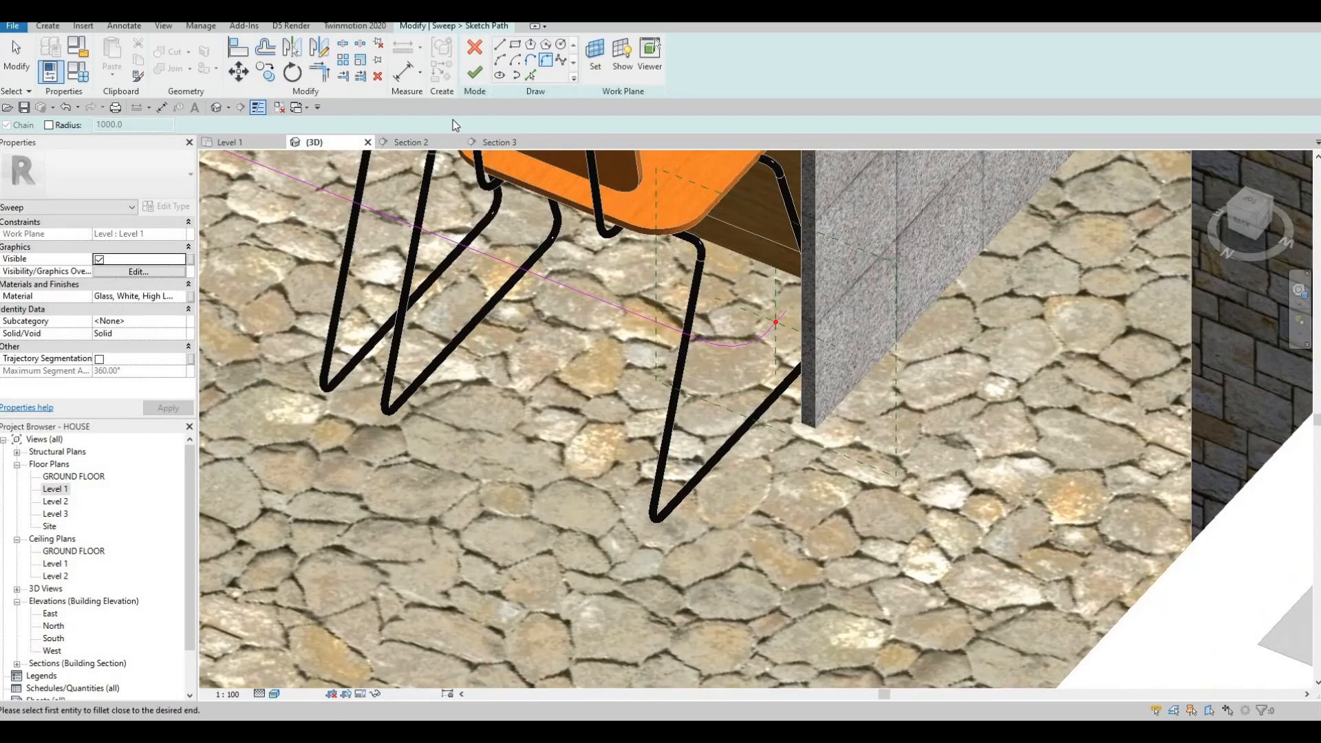
# Try to draw a small circular profile centred on the sweep path's end point.
pyautogui.press('c')
pyautogui.press('i')
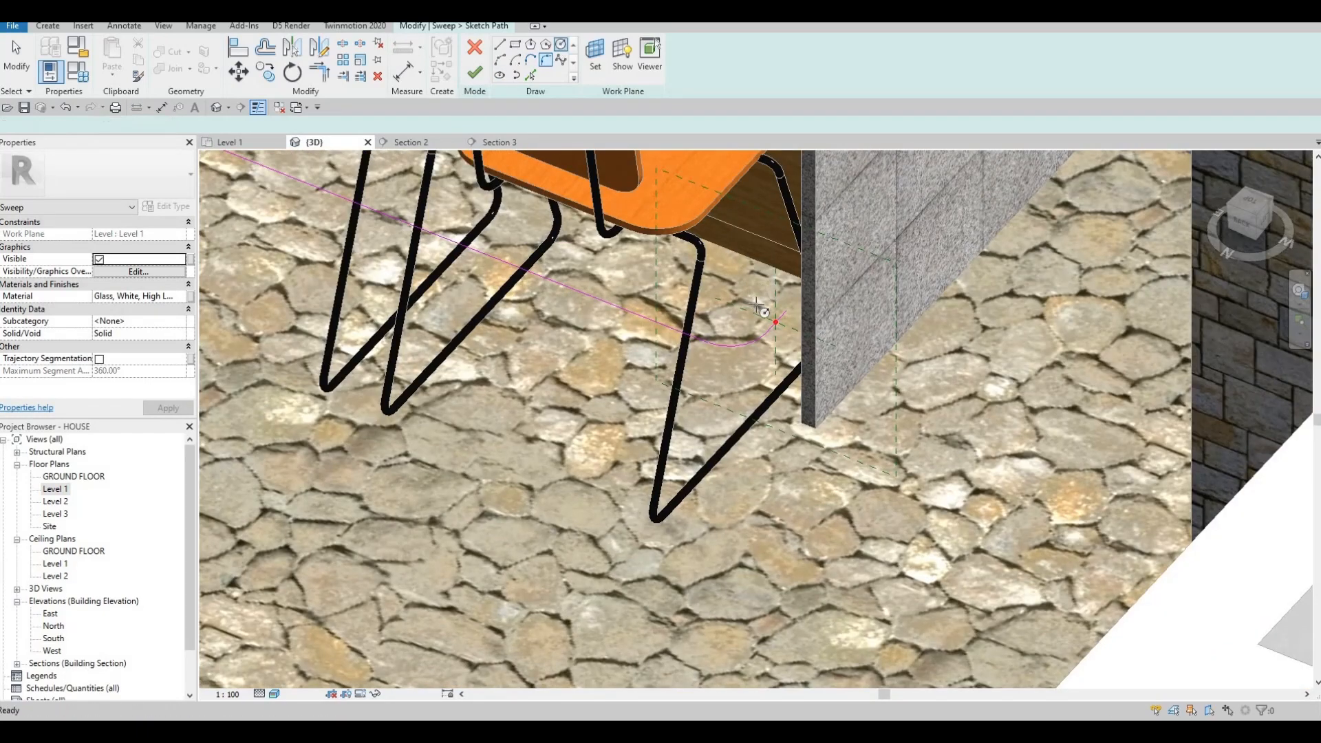
pyautogui.scroll(2, 754, 304)
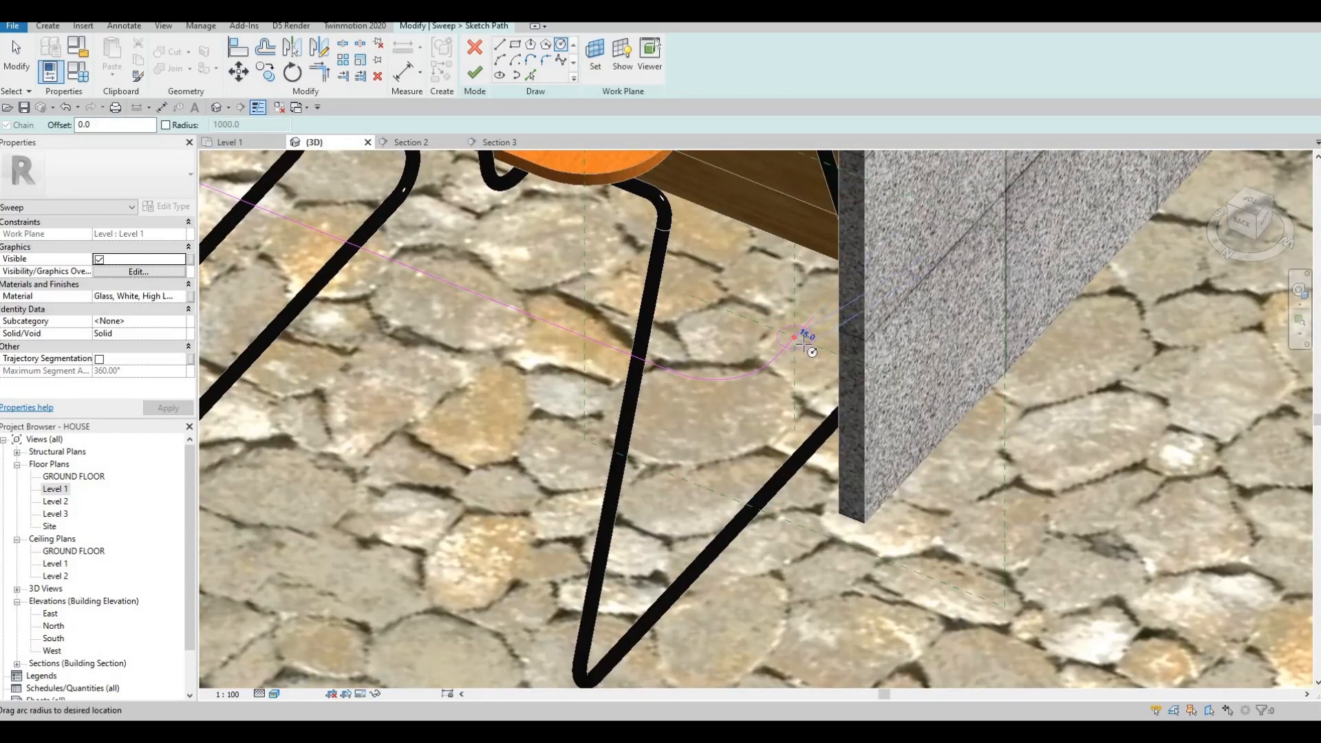
pyautogui.click(803, 341)
pyautogui.scroll(4, 805, 344)
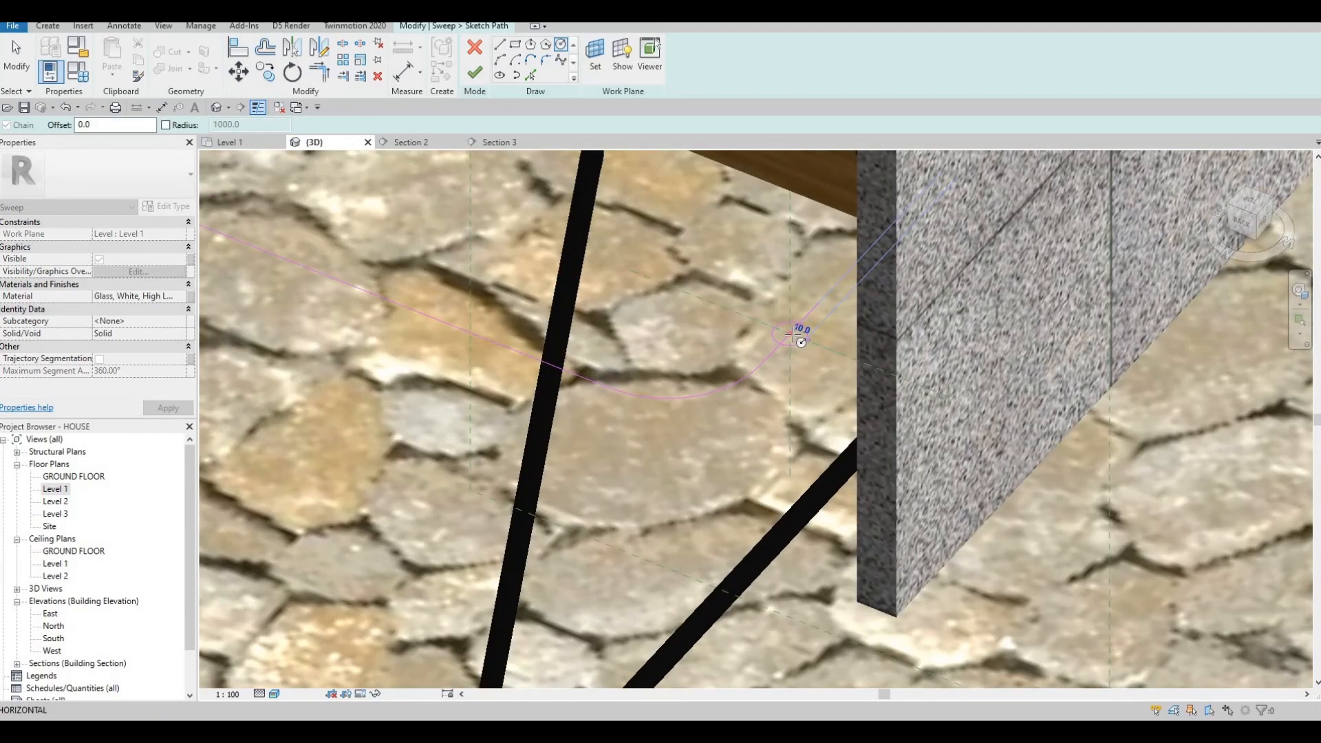
pyautogui.press('Escape')
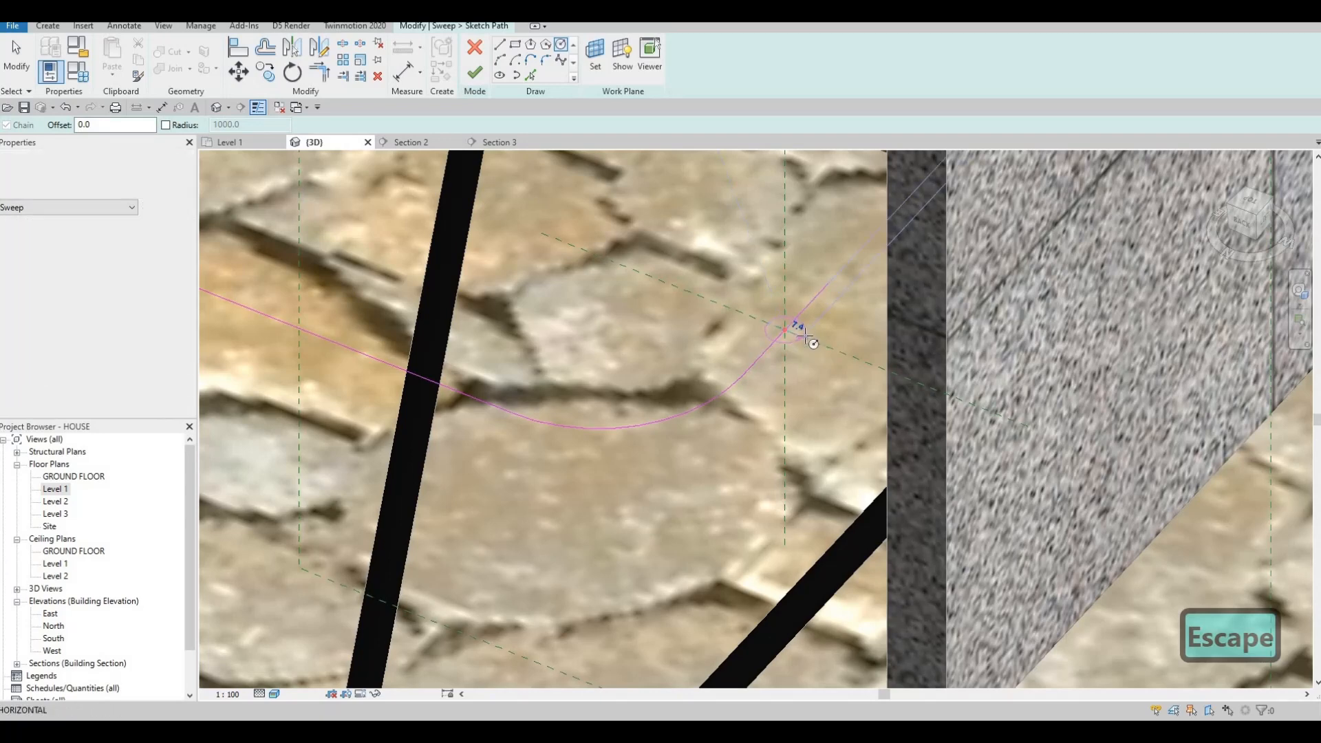
# Delete the small circle at the sweep path's end point.
pyautogui.scroll(-2, 764, 289)
pyautogui.moveTo(785, 239)
pyautogui.keyDown('shift'); pyautogui.mouseDown(button='middle')
pyautogui.moveTo(655, 551)
pyautogui.moveTo(722, 413)
pyautogui.mouseUp(button='middle'); pyautogui.keyUp('shift')
pyautogui.scroll(-4, 722, 413)
pyautogui.scroll(5, 814, 326)
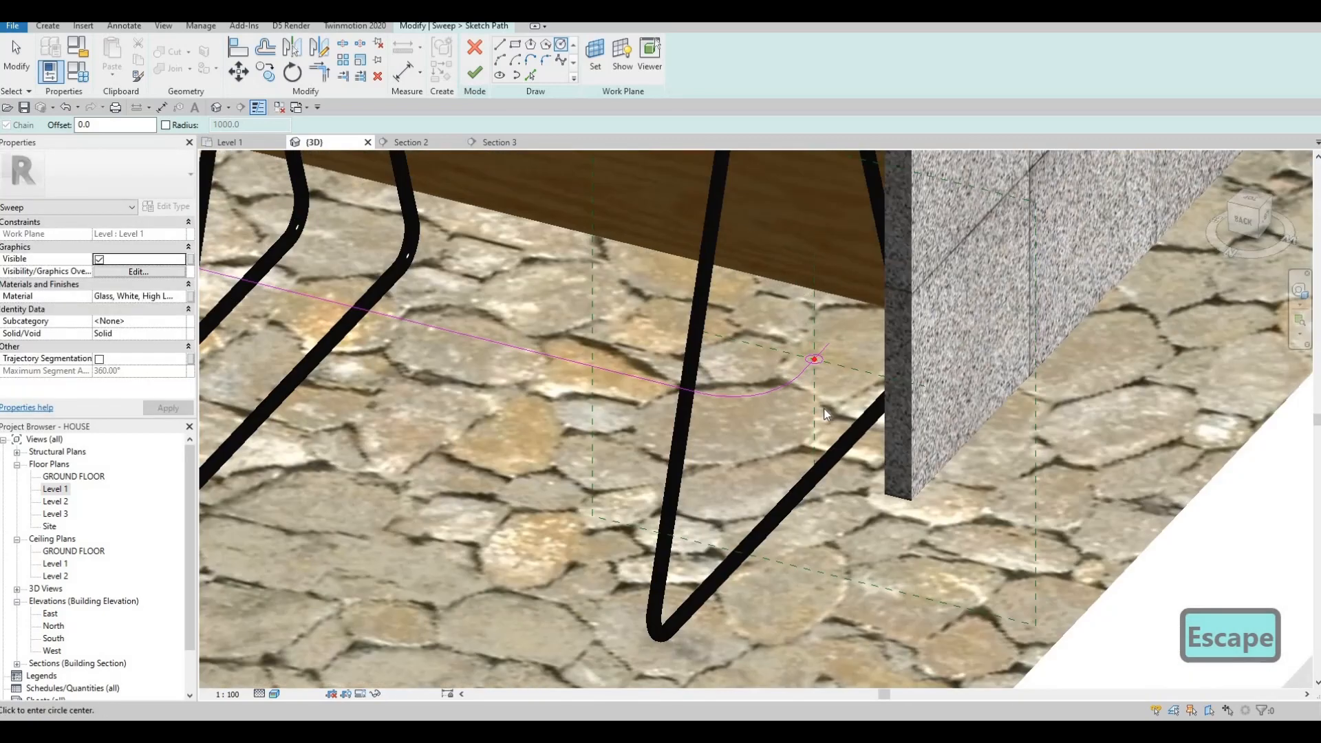
pyautogui.press('Escape')
pyautogui.press('Escape')
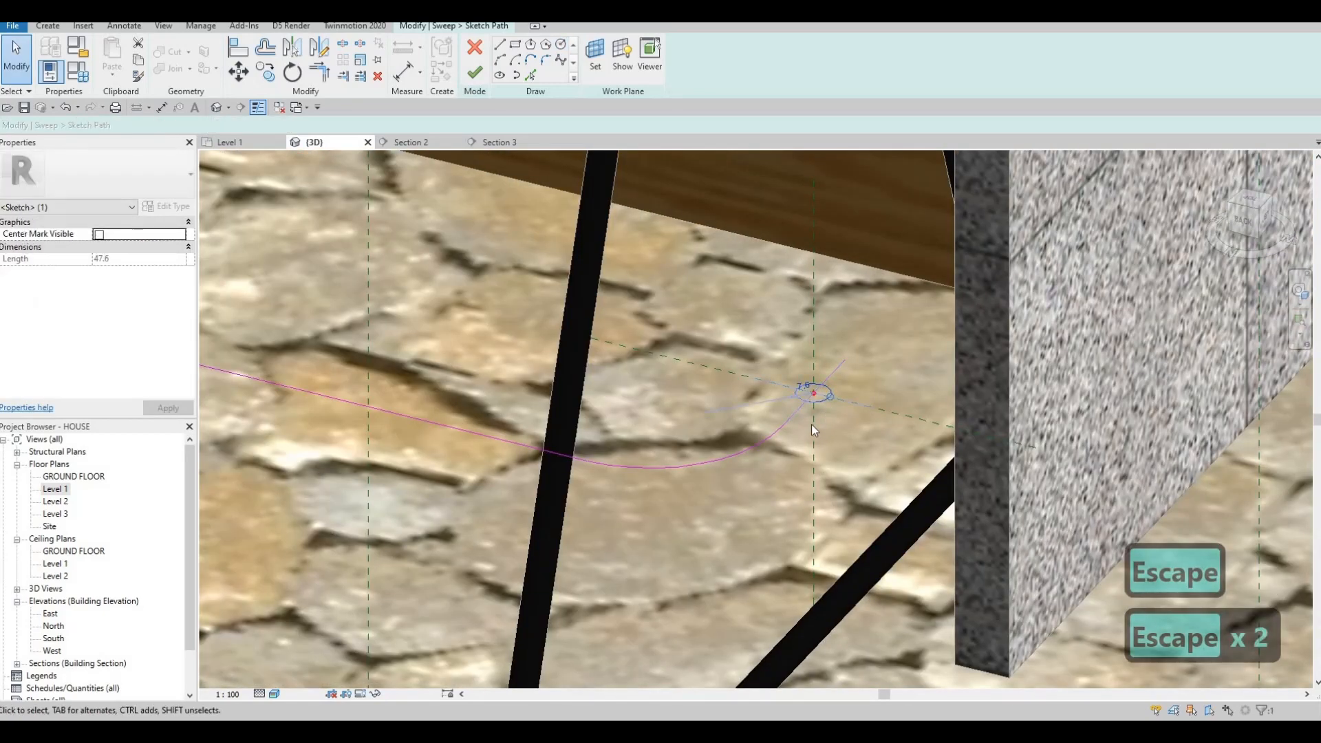
pyautogui.press('Delete')
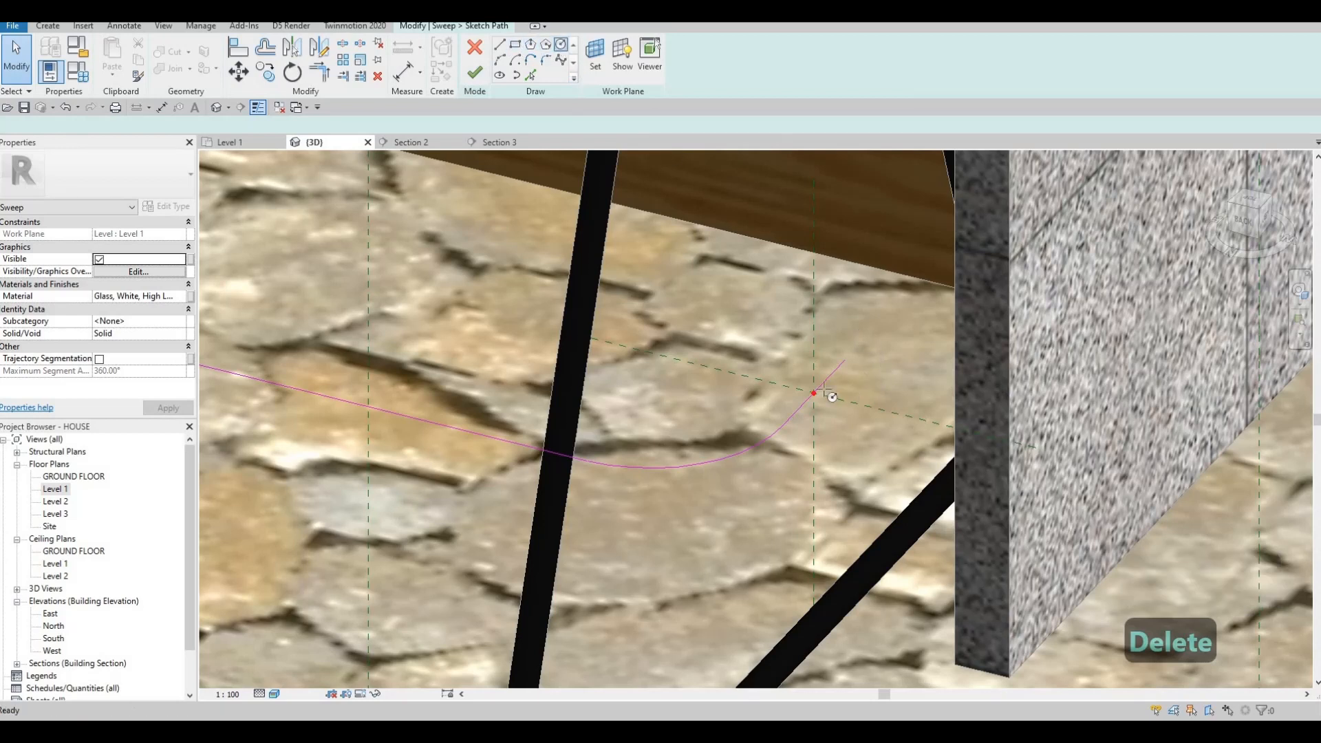
pyautogui.press('Tab')
pyautogui.press('Tab')
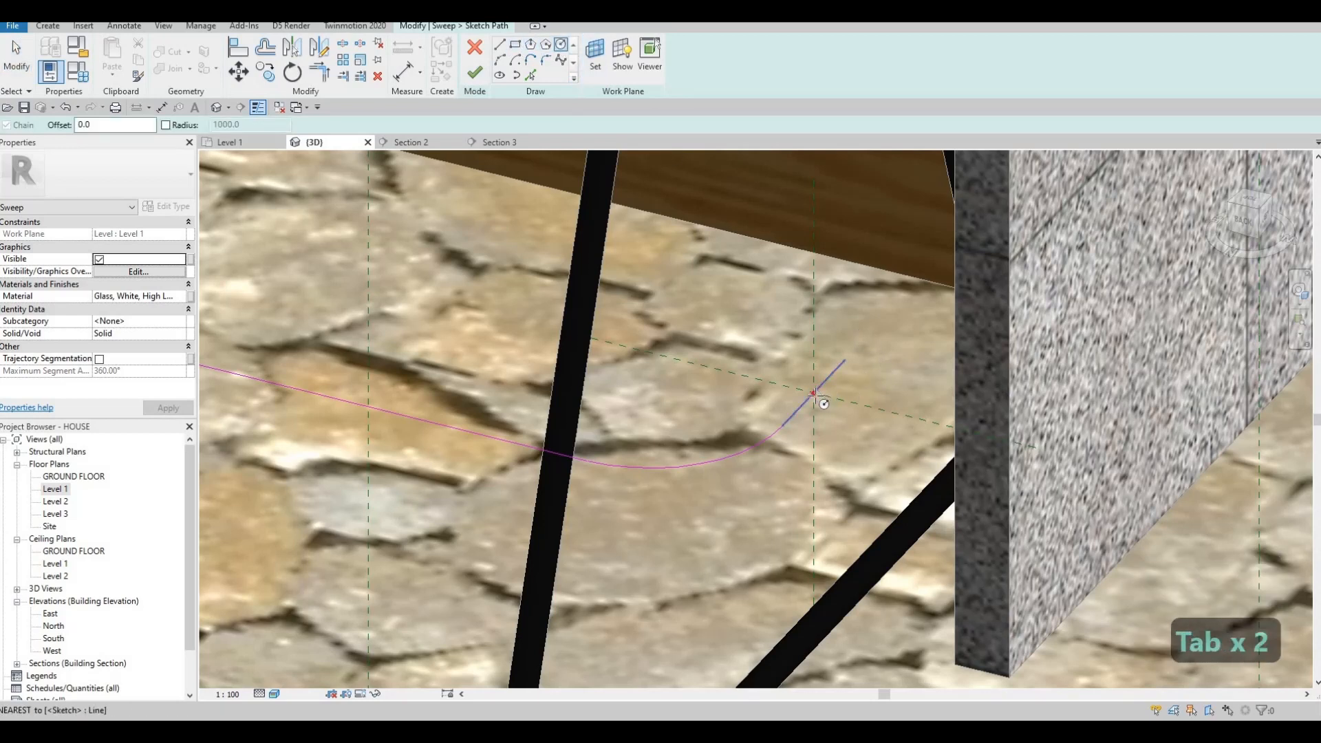
pyautogui.press('Tab')
pyautogui.press('Tab')
pyautogui.click(824, 397)
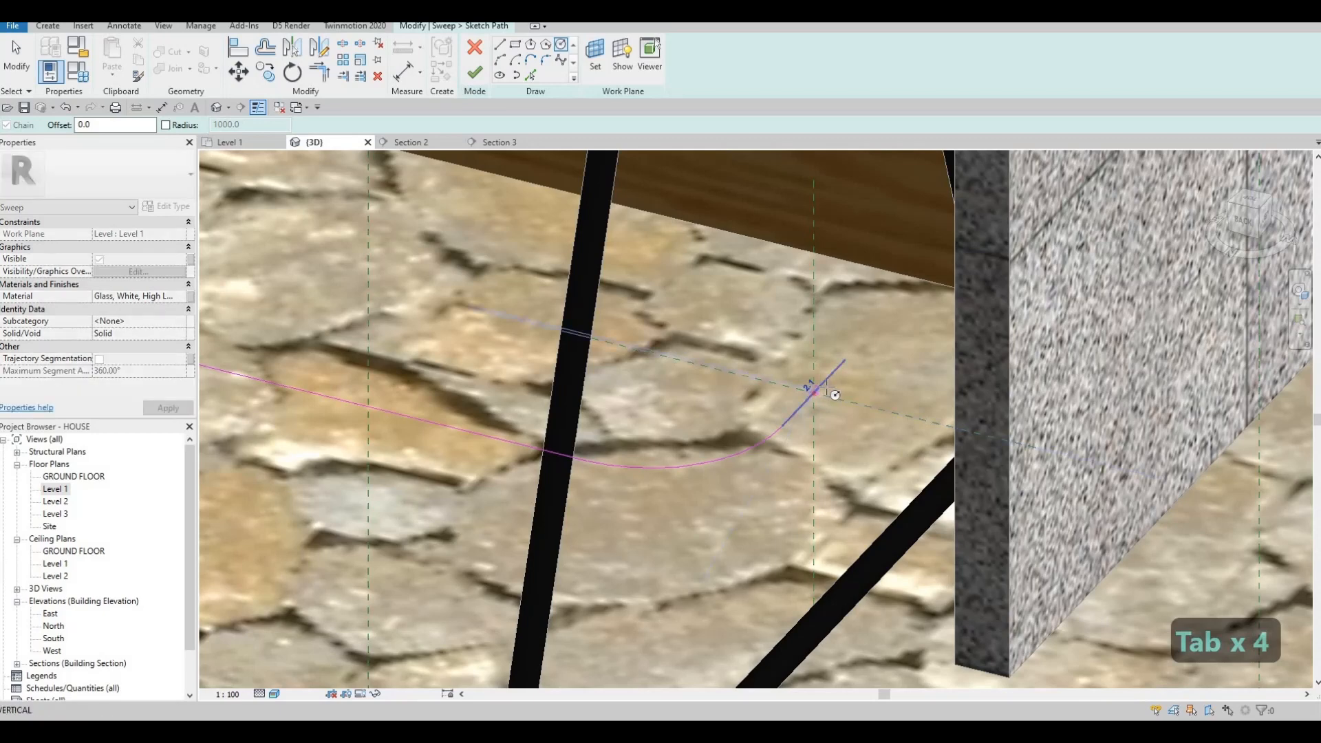
pyautogui.press('Escape')
pyautogui.press('Escape')
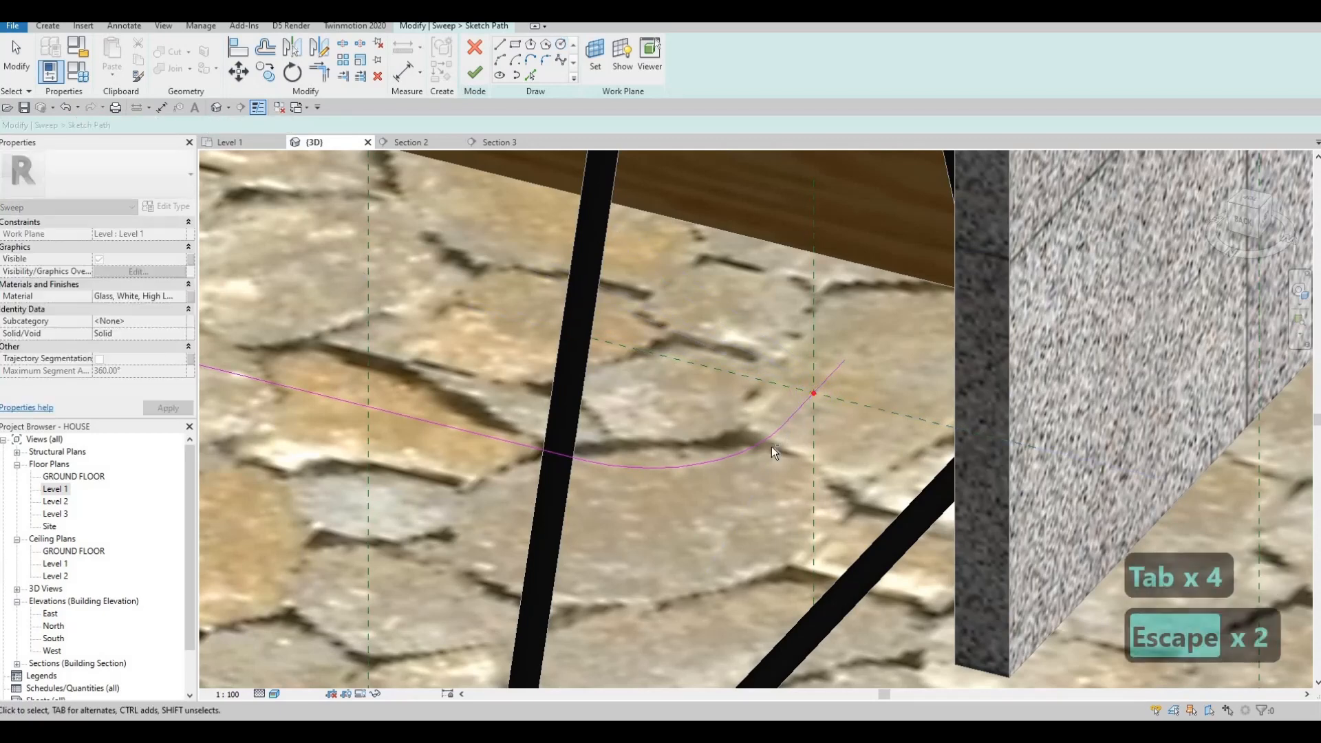
# Try to set the sweep's profile reference plane as the work plane by picking a plane.
pyautogui.moveTo(770, 447)
pyautogui.keyDown('shift'); pyautogui.mouseDown(button='middle')
pyautogui.moveTo(761, 406)
pyautogui.moveTo(851, 345)
pyautogui.moveTo(806, 420)
pyautogui.moveTo(844, 356)
pyautogui.mouseUp(button='middle'); pyautogui.keyUp('shift')
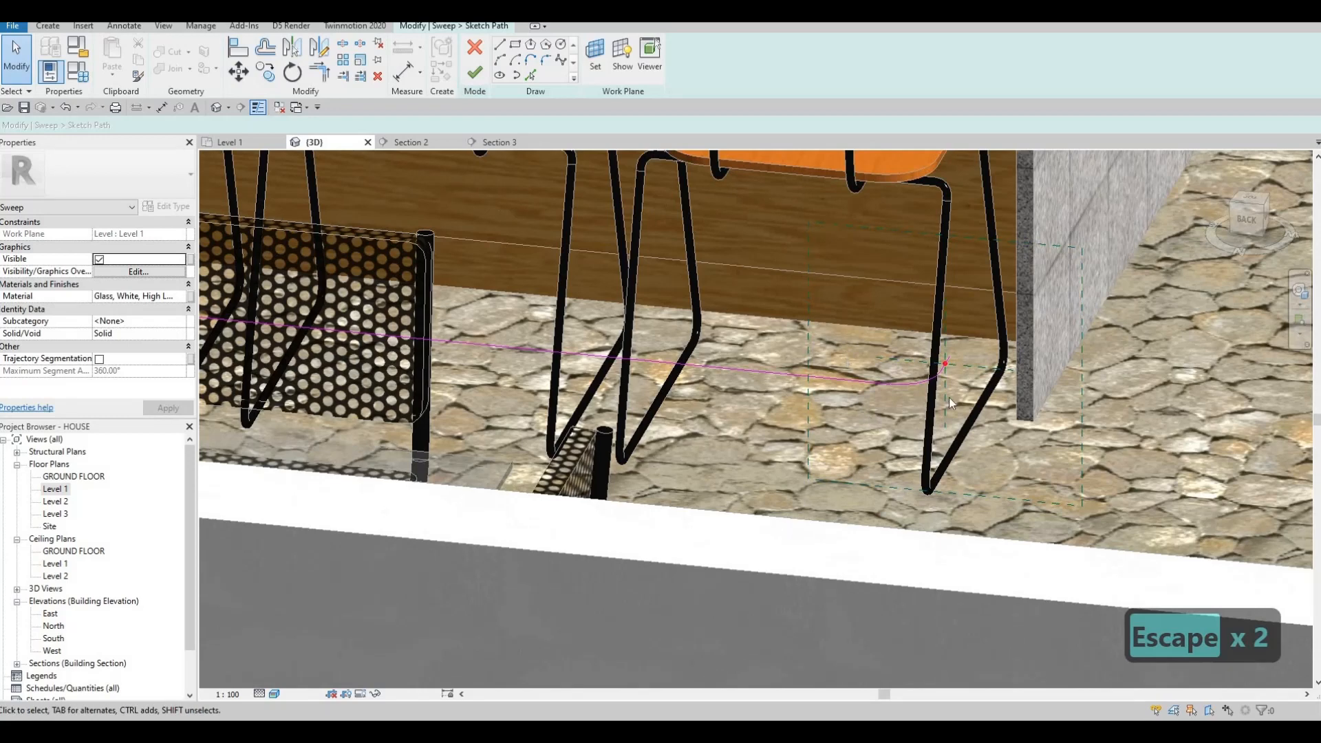
pyautogui.moveTo(948, 397); pyautogui.dragTo(961, 437, button='middle')
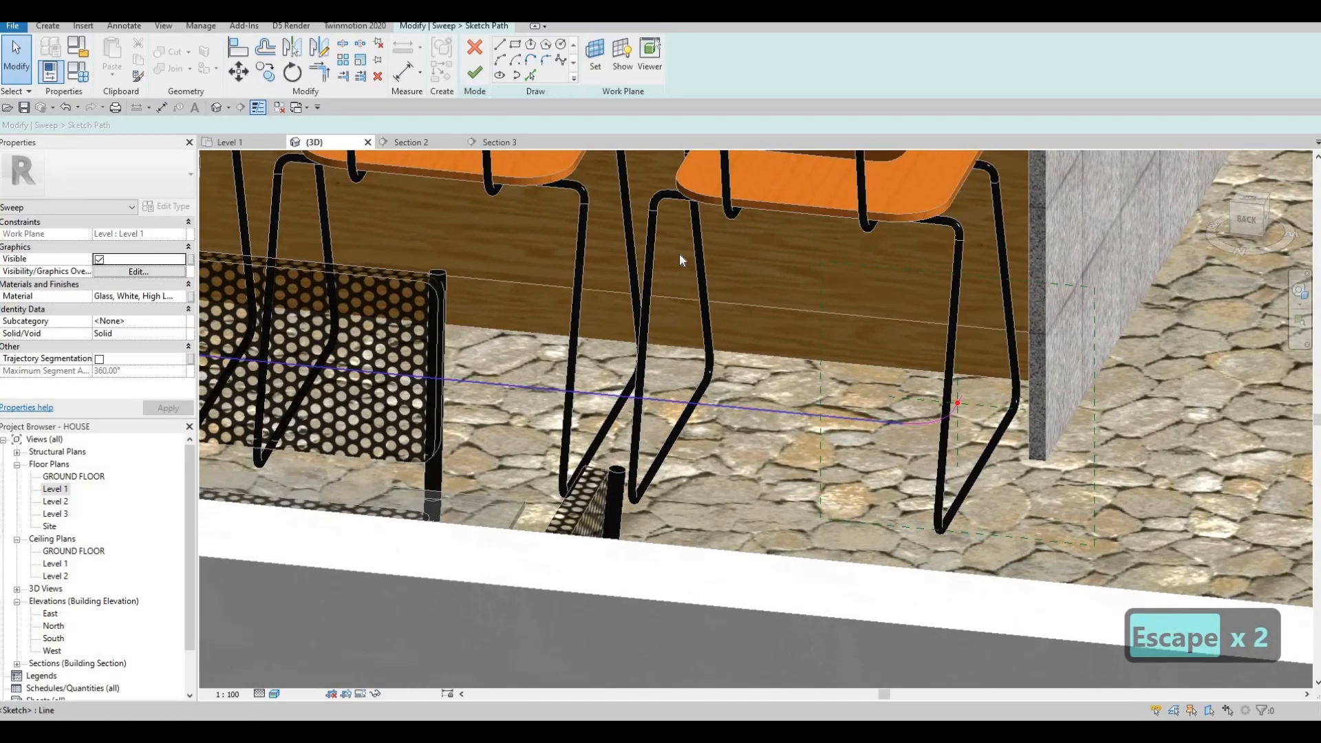
pyautogui.click(844, 268)
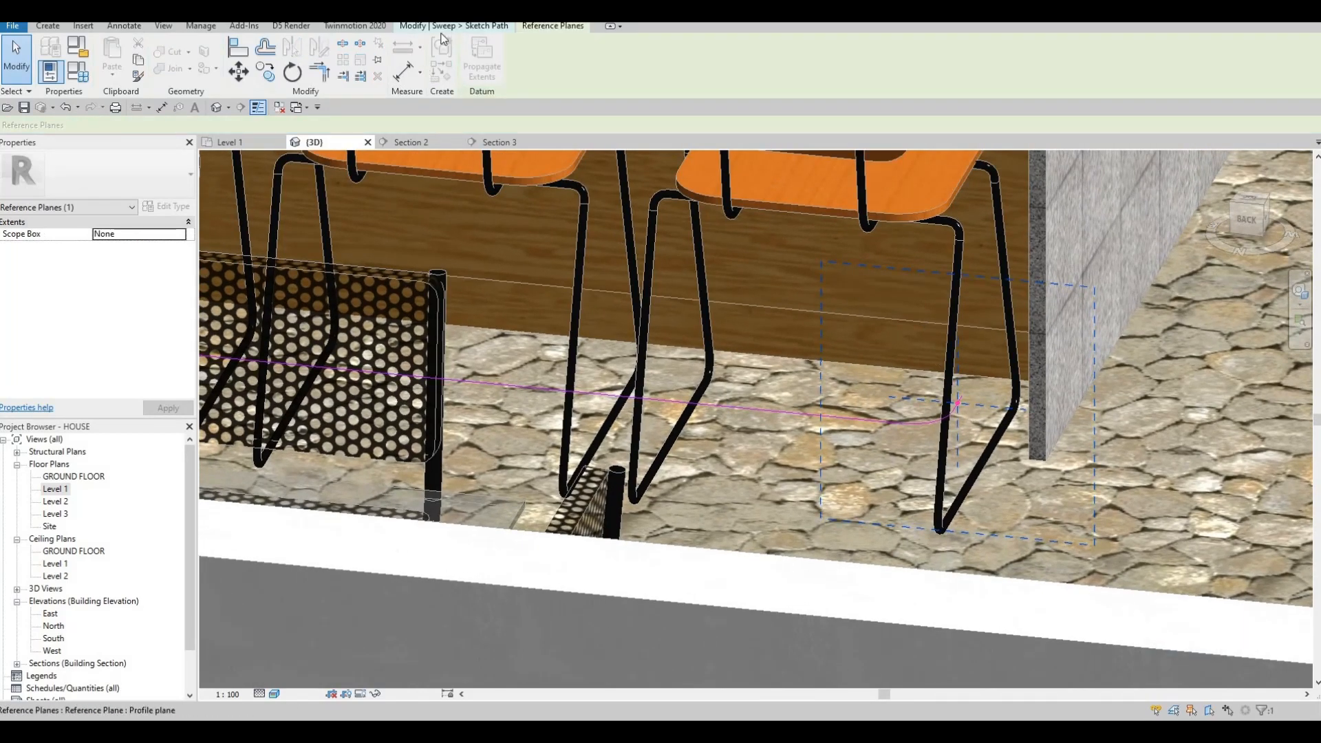
pyautogui.click(49, 26)
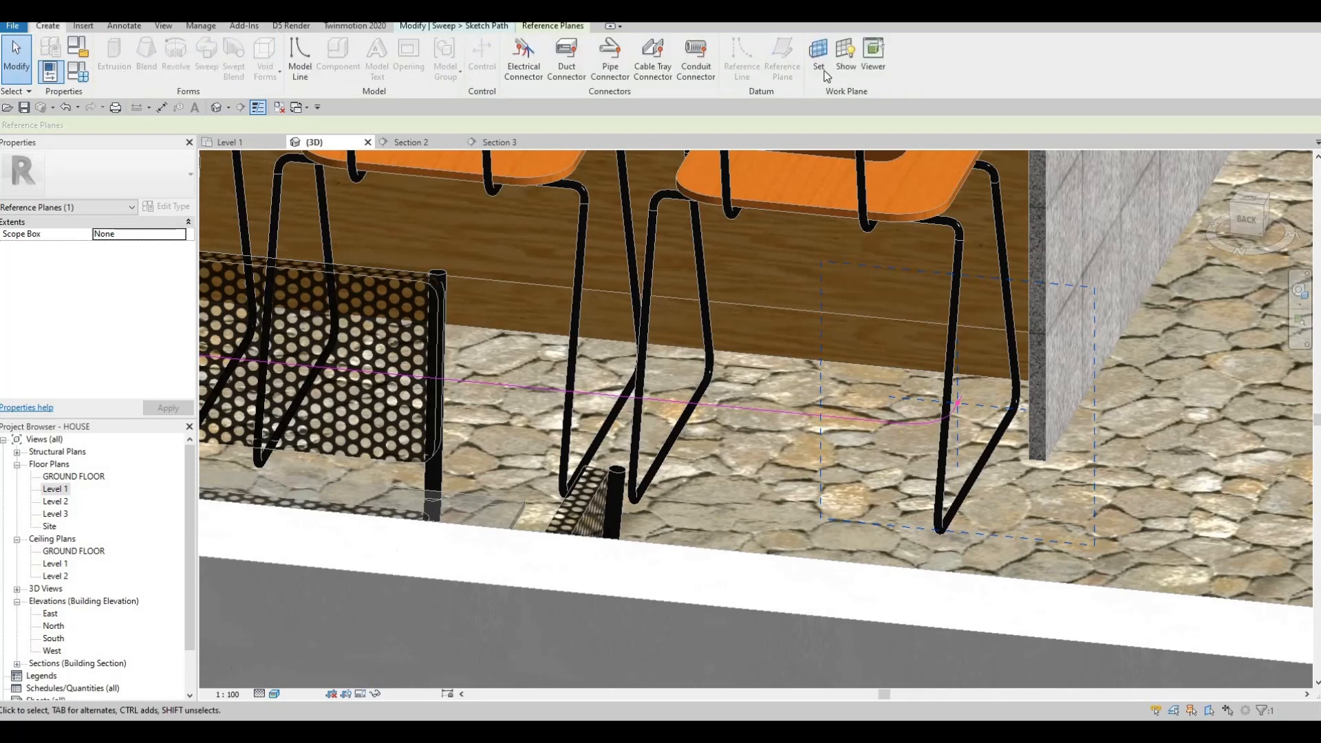
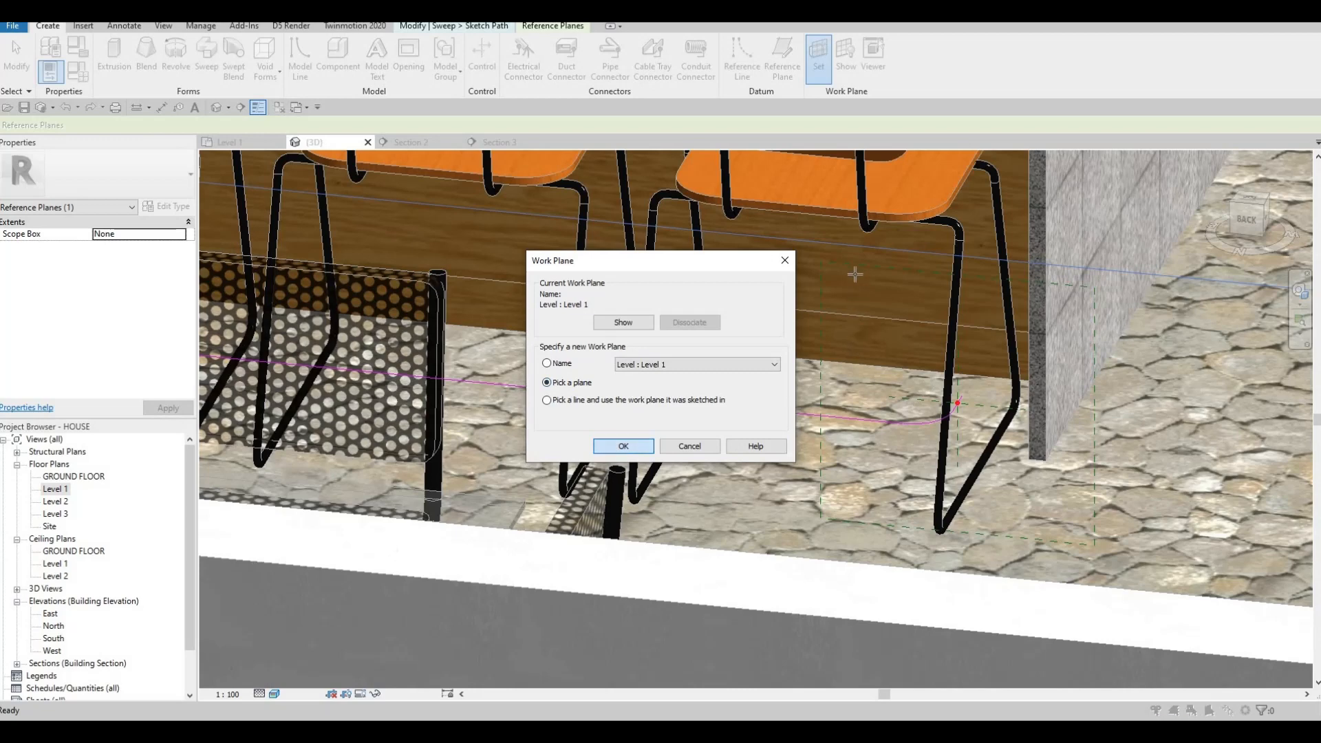
pyautogui.press('Return')
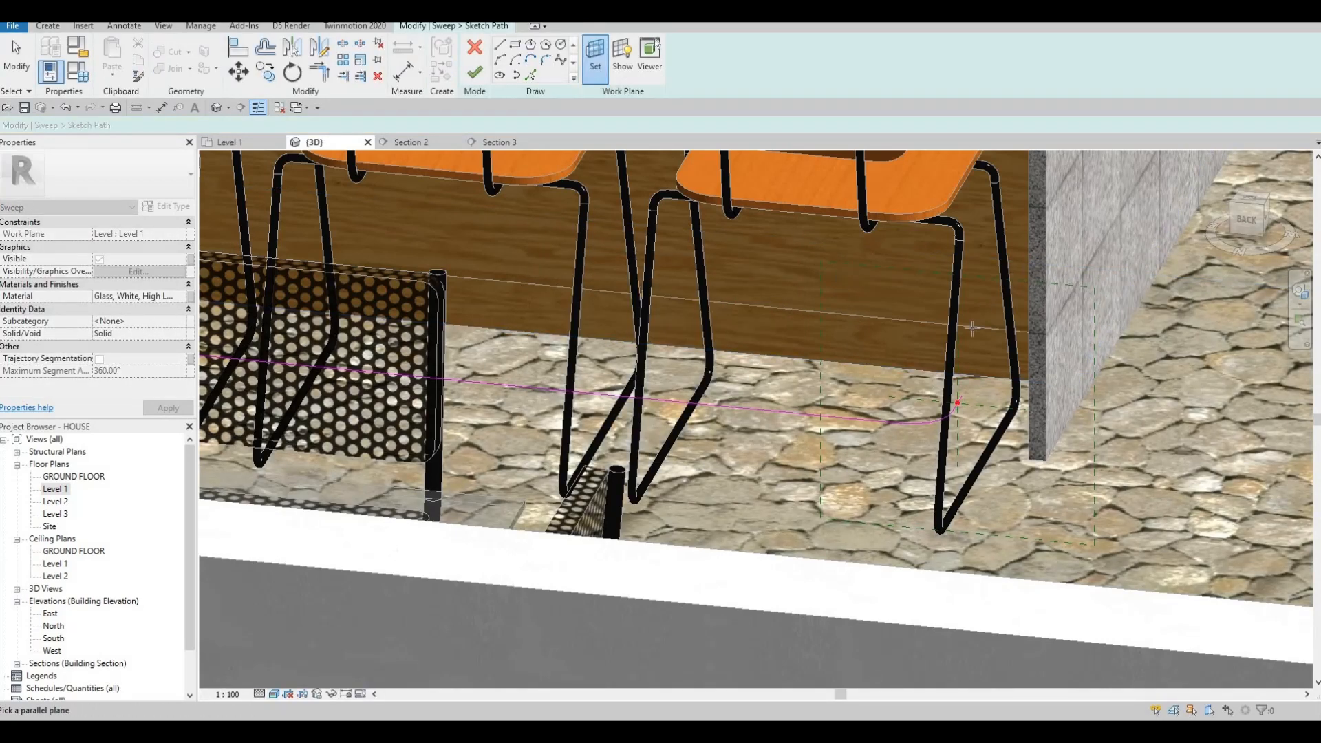
pyautogui.scroll(-2, 970, 389)
pyautogui.press('Escape')
pyautogui.press('Escape')
pyautogui.press('Escape')
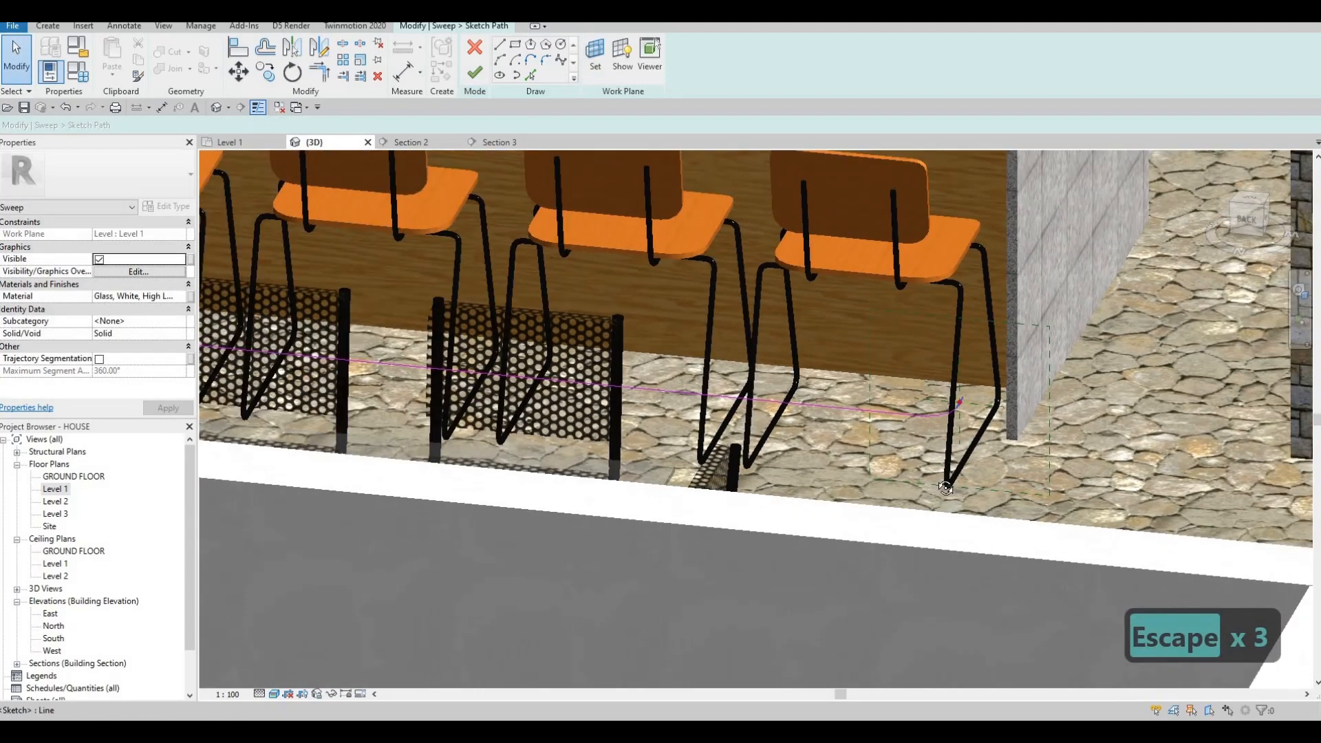
# Check which work plane the sweep path sketch is currently using.
pyautogui.keyDown('shift'); pyautogui.moveTo(945, 487); pyautogui.dragTo(1021, 394, button='middle'); pyautogui.keyUp('shift')
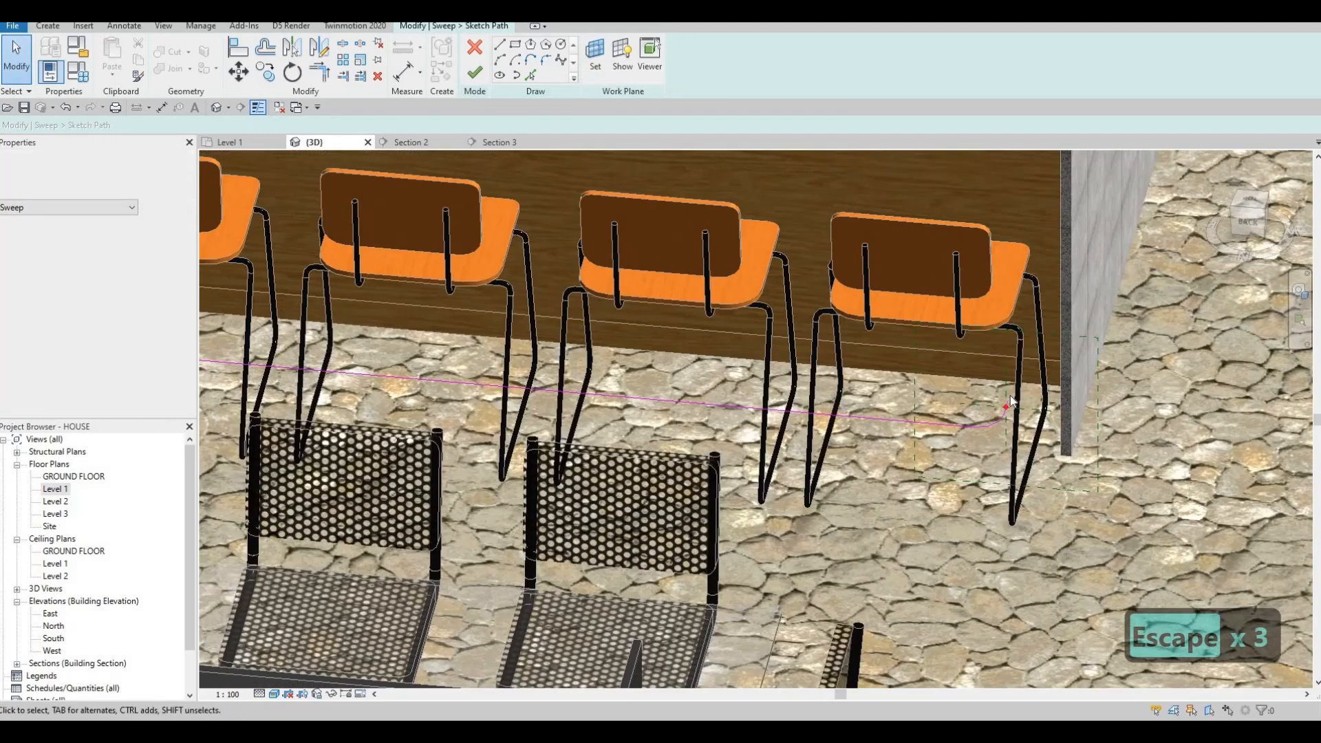
pyautogui.scroll(4, 1020, 390)
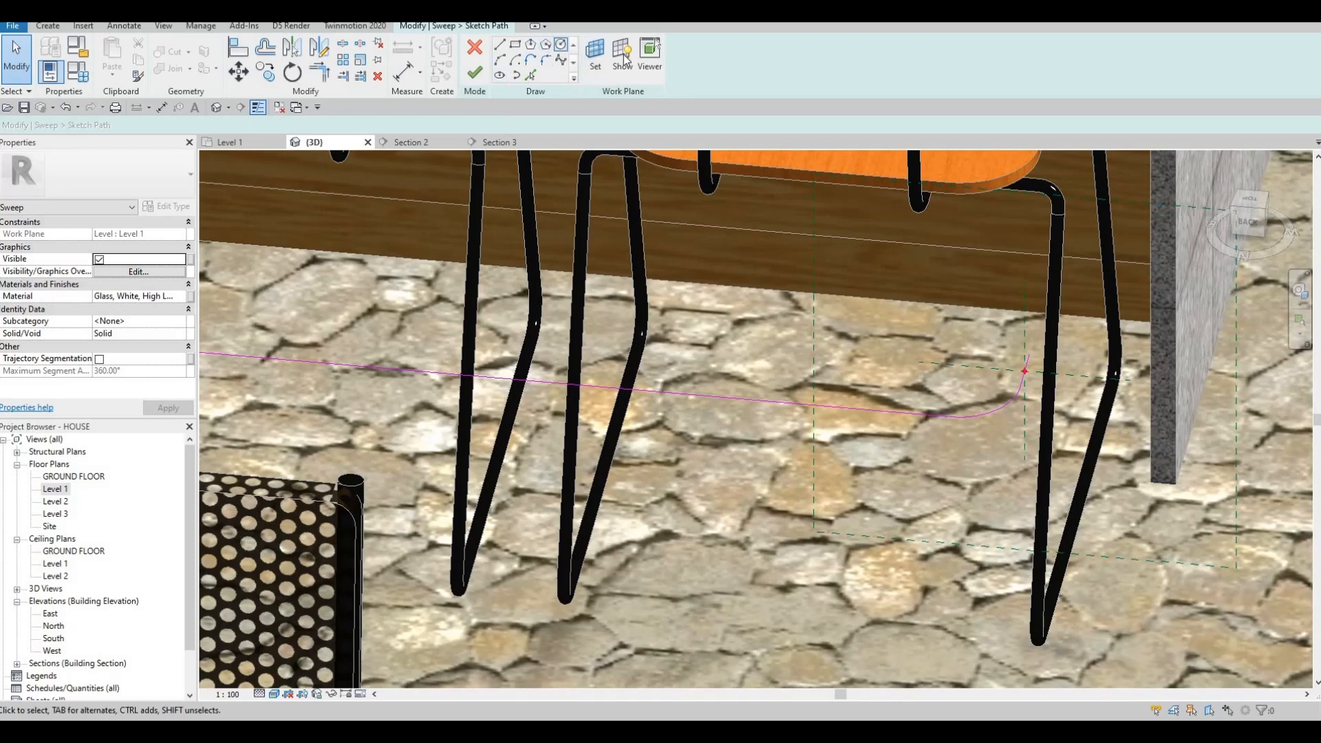
pyautogui.click(595, 55)
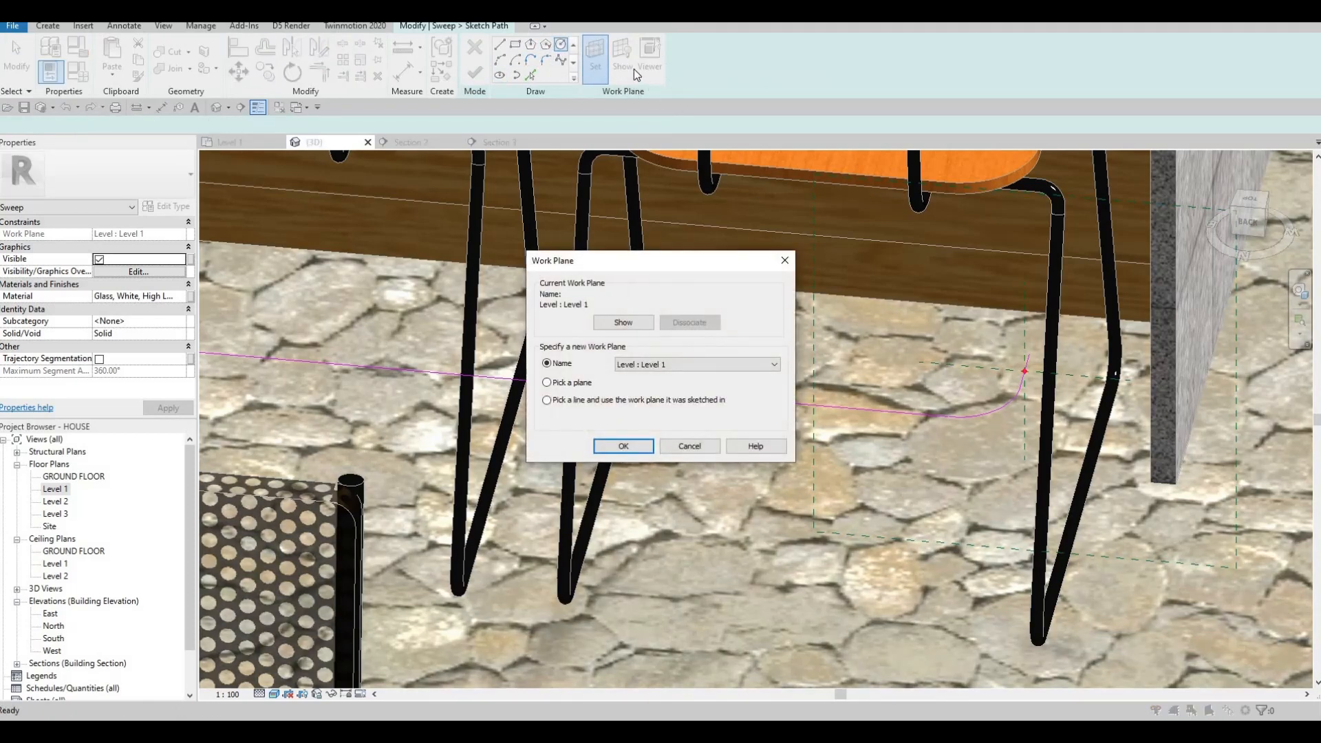
pyautogui.press('Escape')
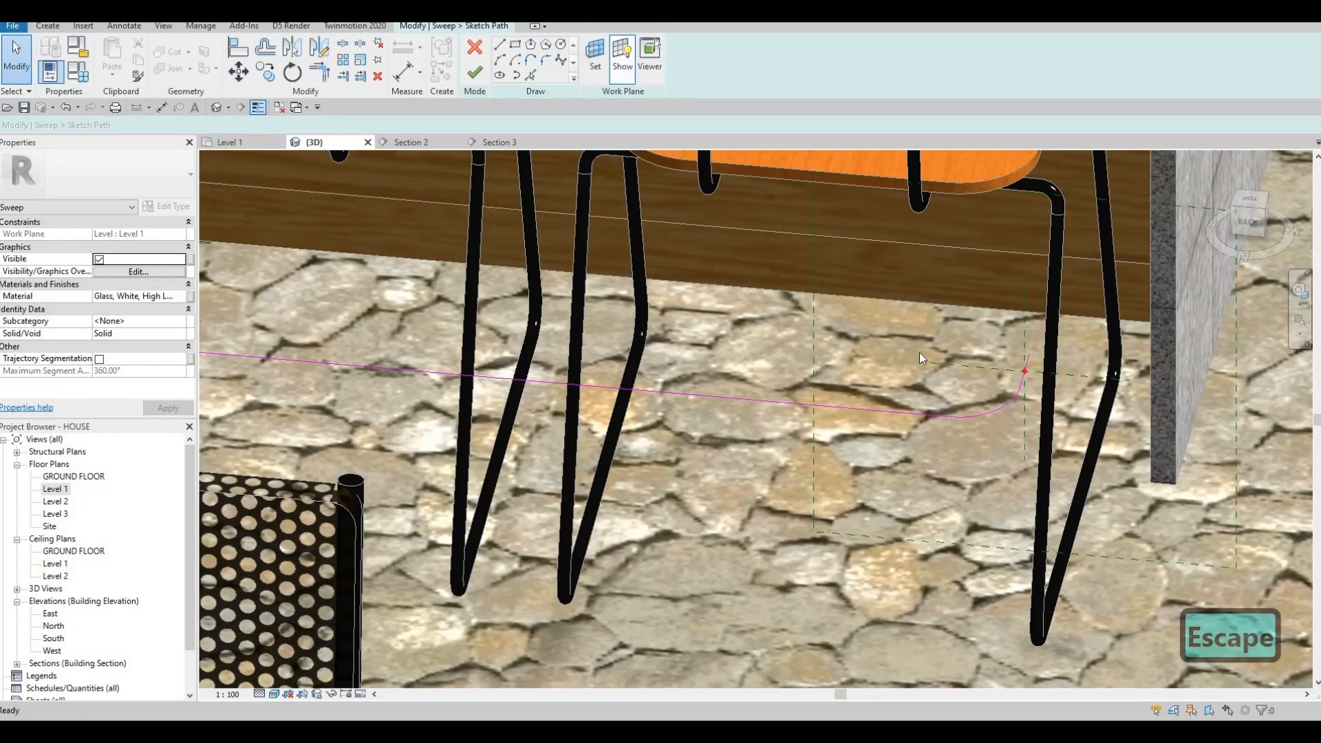
# Try to finish the path sketch with a circle drawn around the path's end point beside the counter.
pyautogui.scroll(-8, 919, 364)
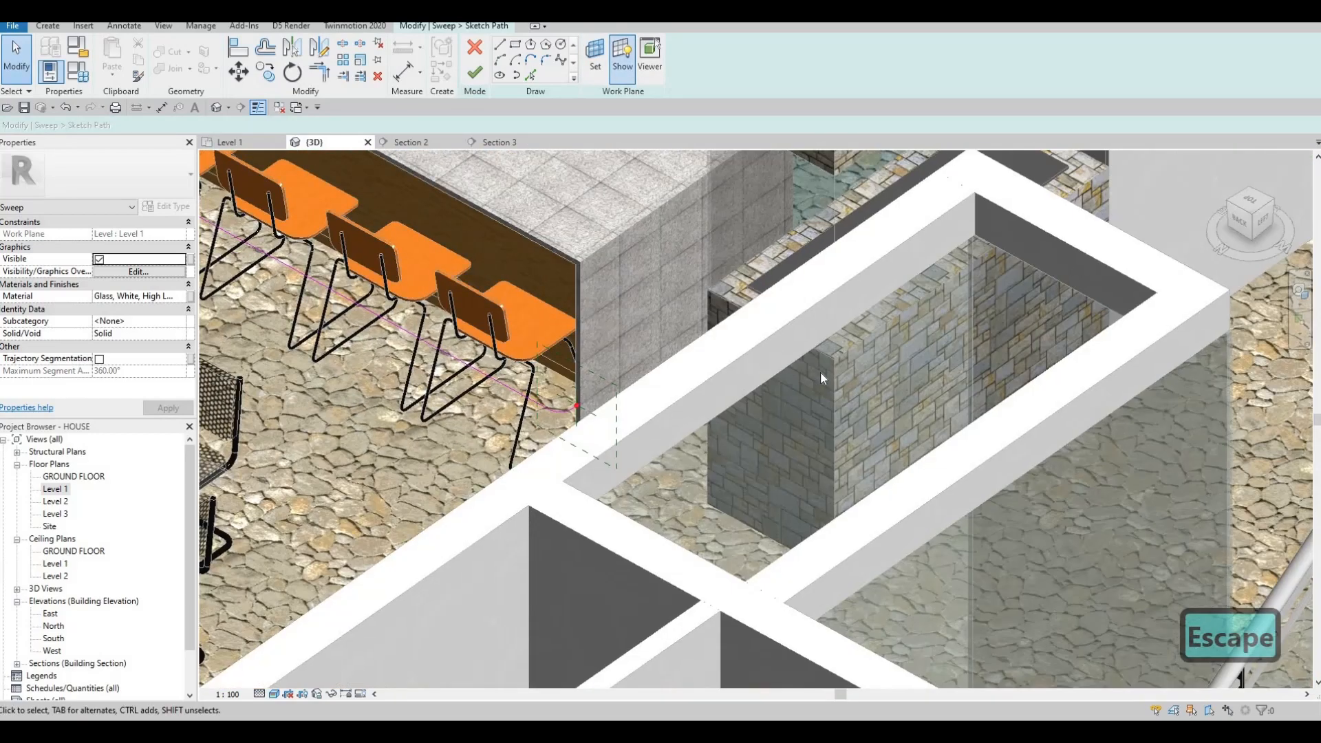
pyautogui.scroll(-10, 798, 385)
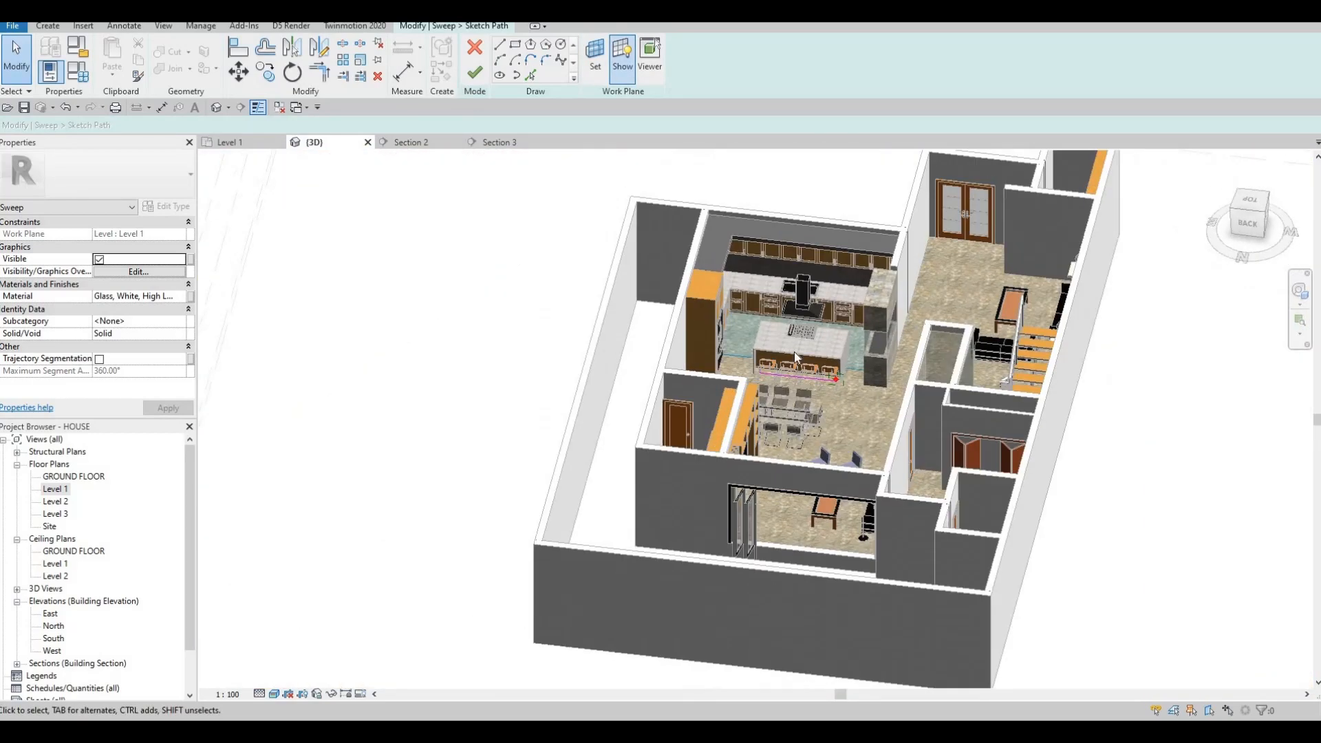
pyautogui.scroll(8, 794, 352)
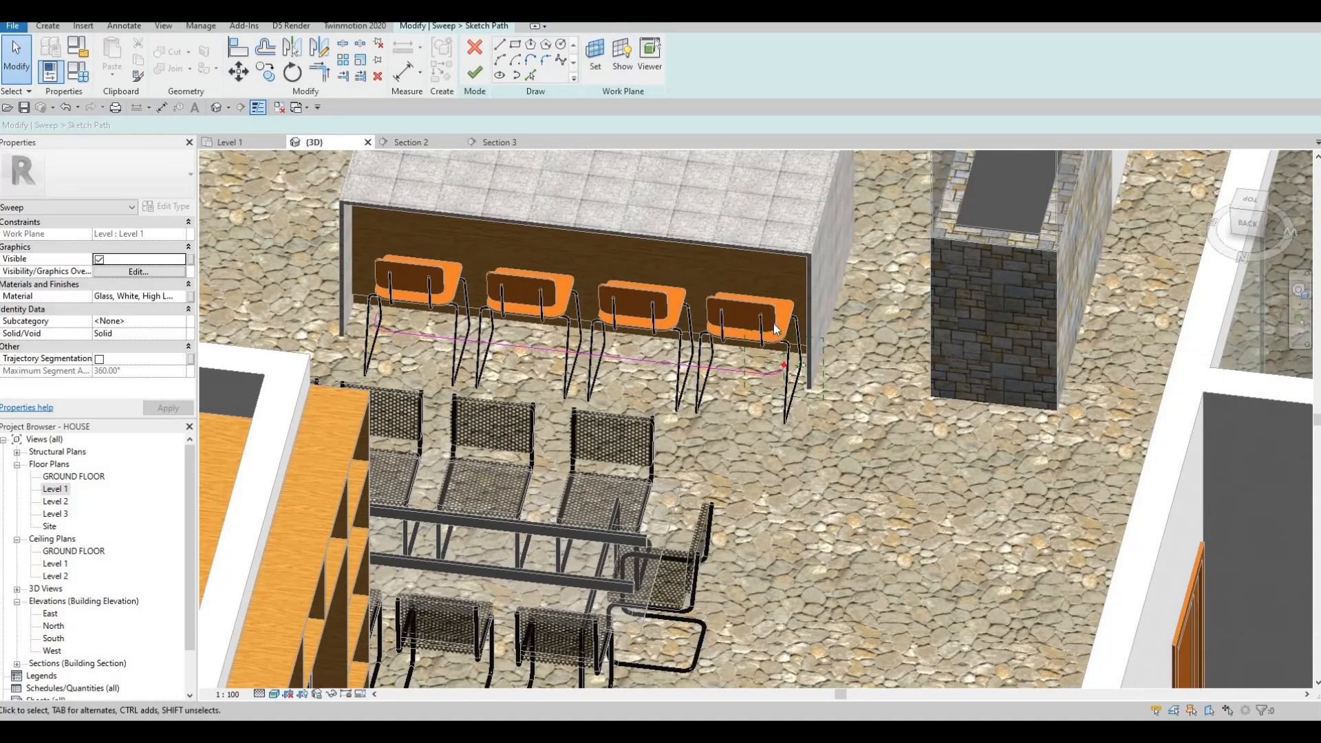
pyautogui.scroll(5, 738, 348)
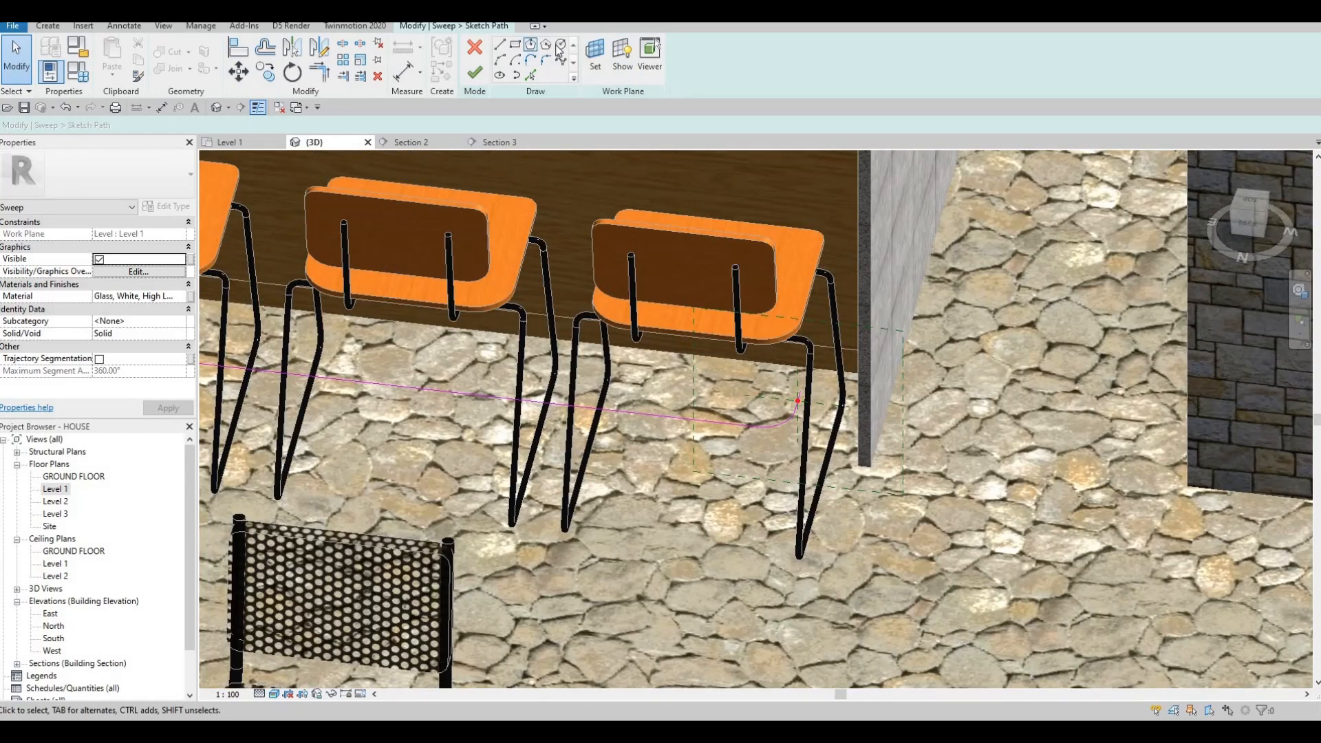
pyautogui.click(814, 401)
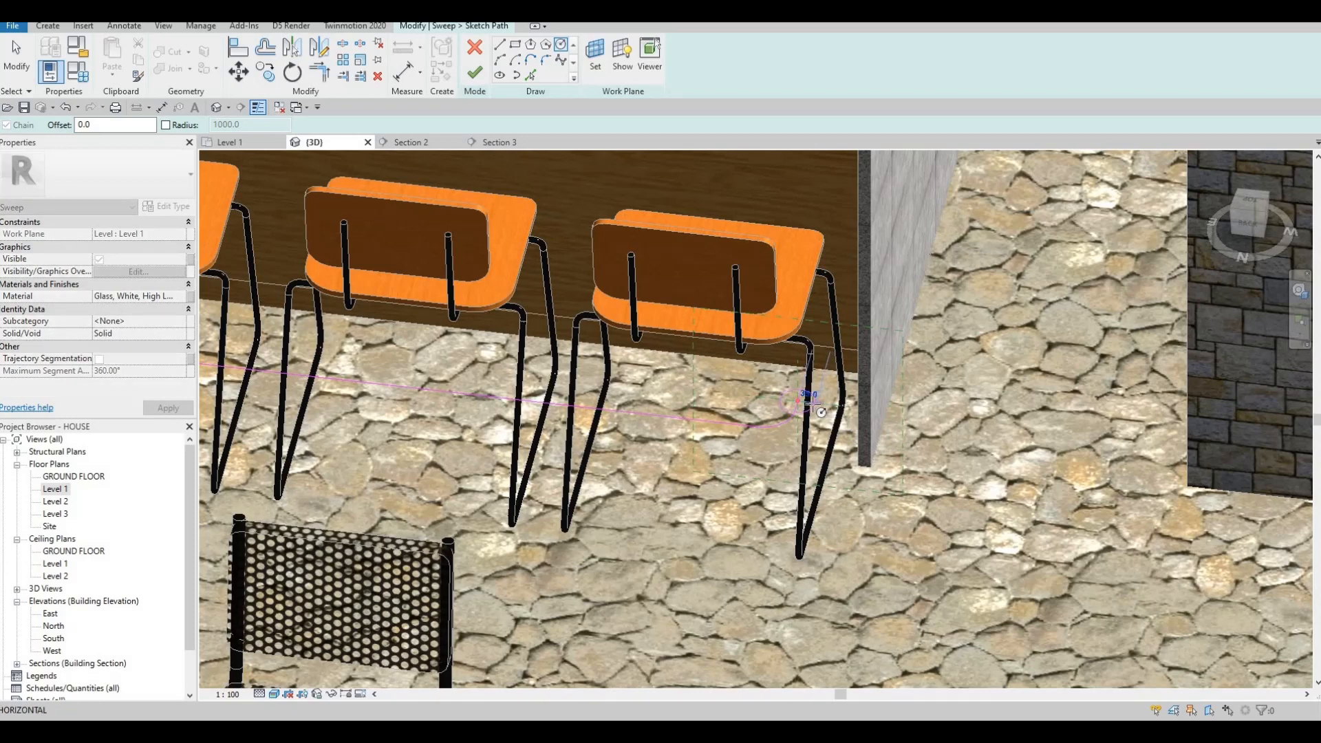
pyautogui.click(474, 72)
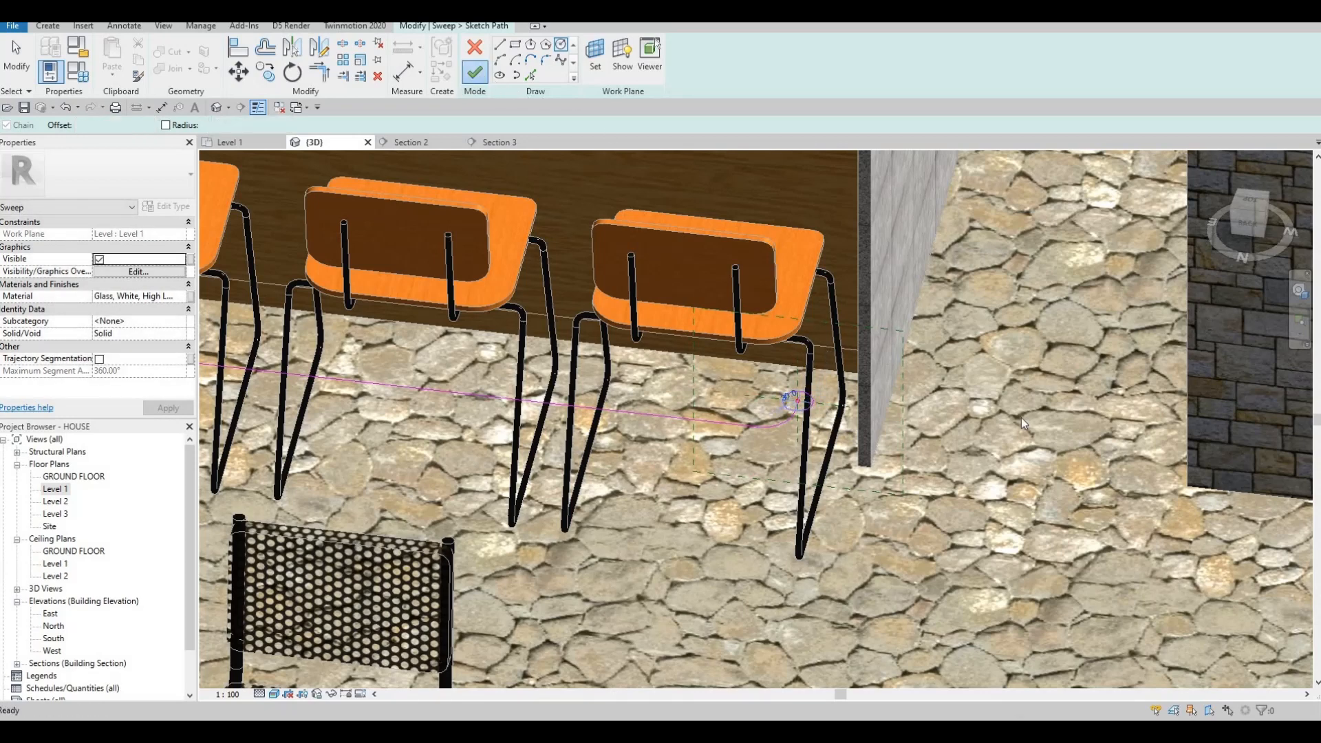
# Remove the circle drawn around the end of the sweep path.
pyautogui.press('Escape')
pyautogui.press('Escape')
pyautogui.press('Escape')
pyautogui.scroll(2, 763, 448)
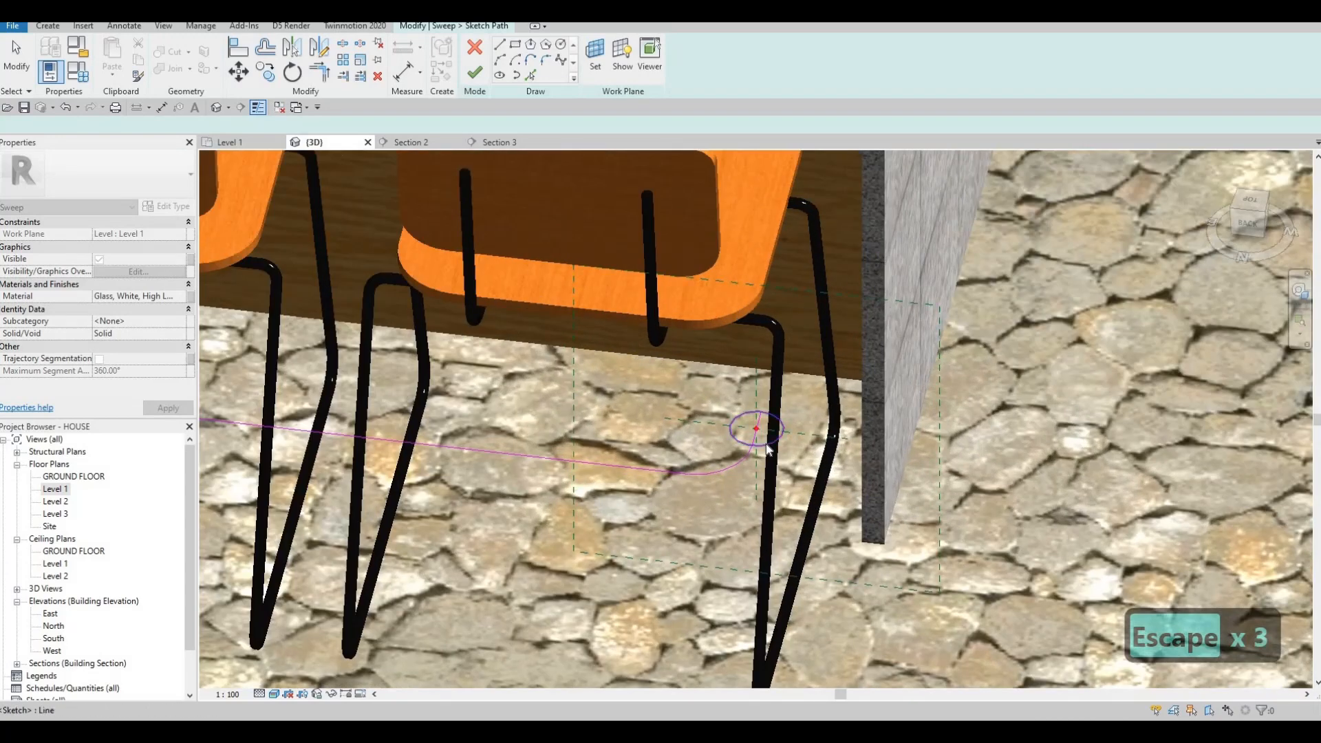
pyautogui.press('Delete')
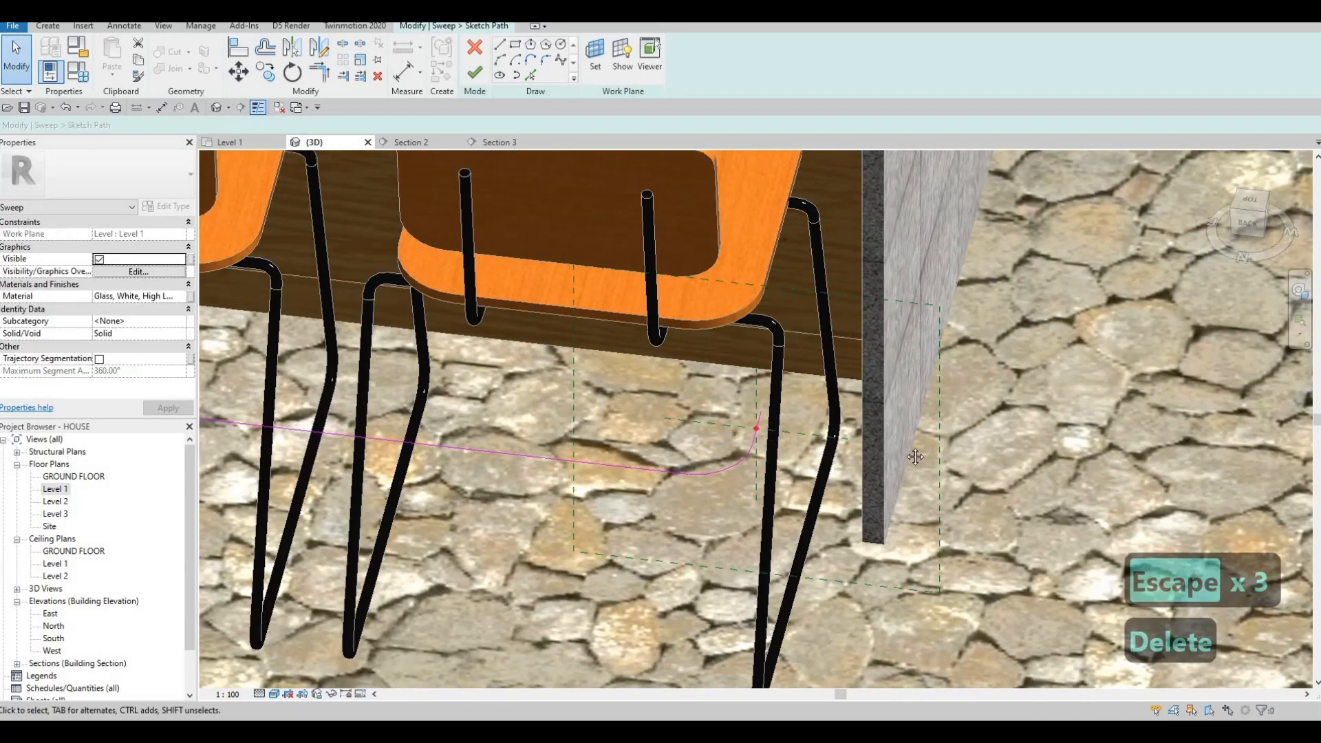
pyautogui.scroll(-4, 951, 382)
pyautogui.press('Escape')
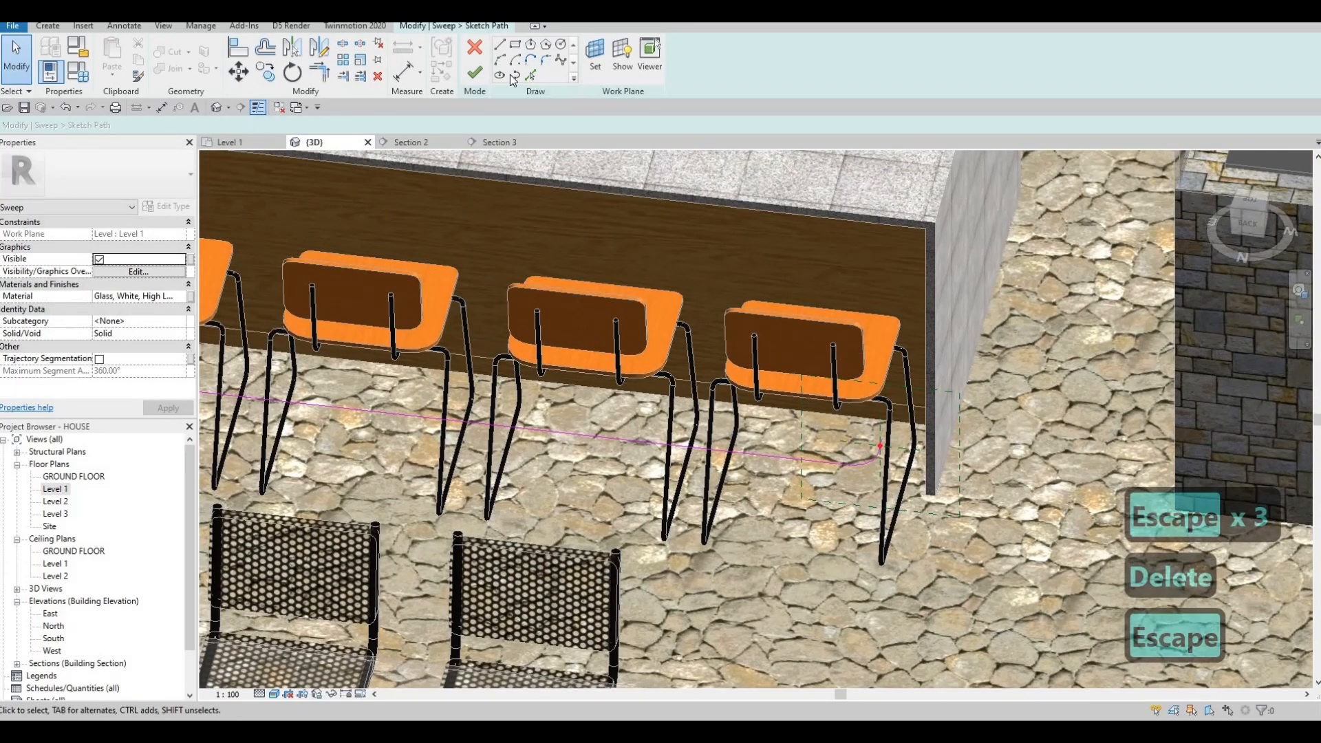
# Discard the path sketch and its sweep, and cancel the whole in-place model.
pyautogui.click(516, 76)
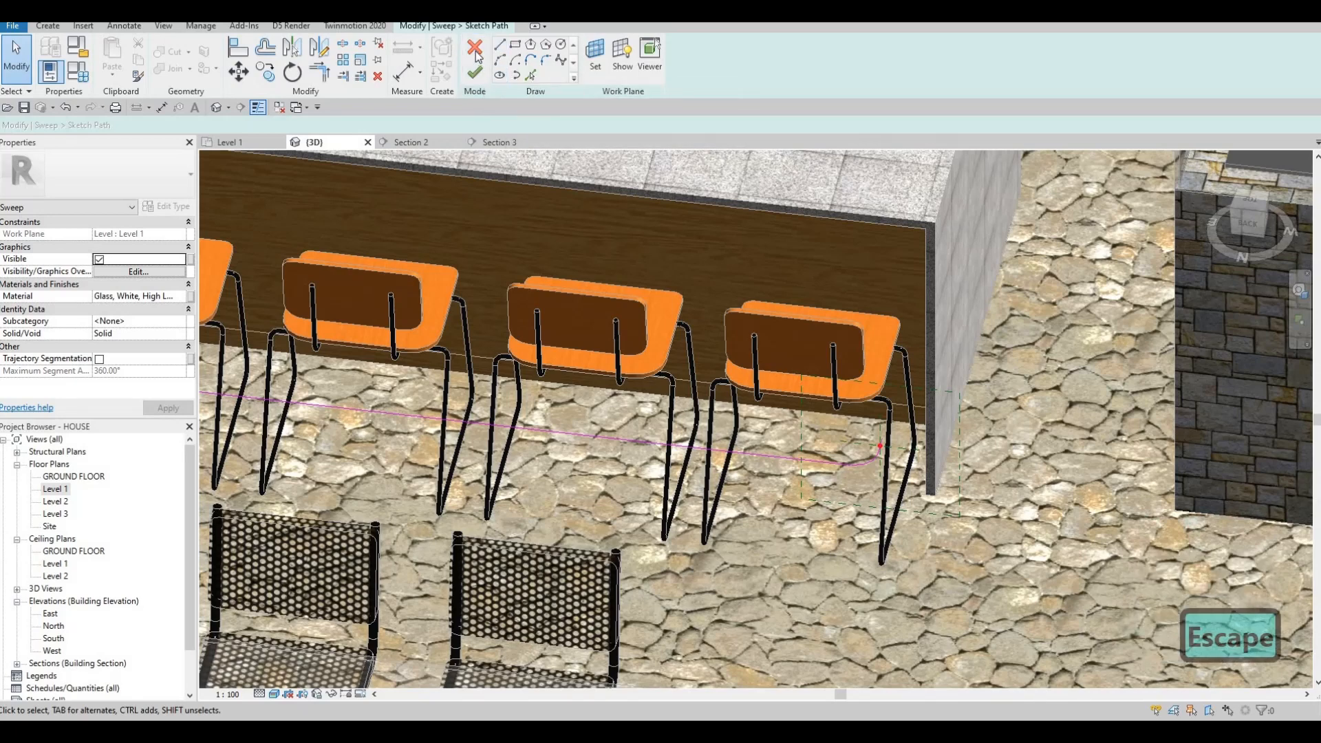
pyautogui.click(480, 68)
pyautogui.press('Escape')
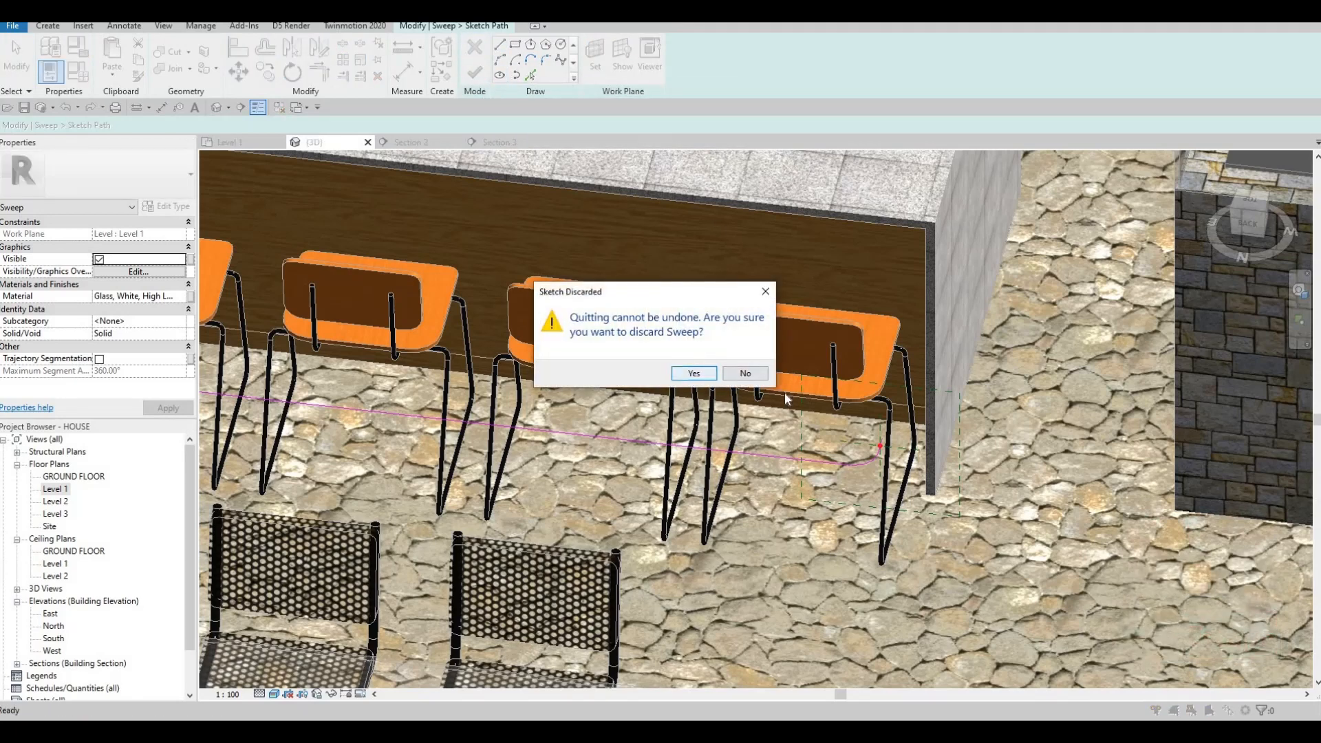
pyautogui.scroll(7, 750, 334)
pyautogui.scroll(-5, 755, 327)
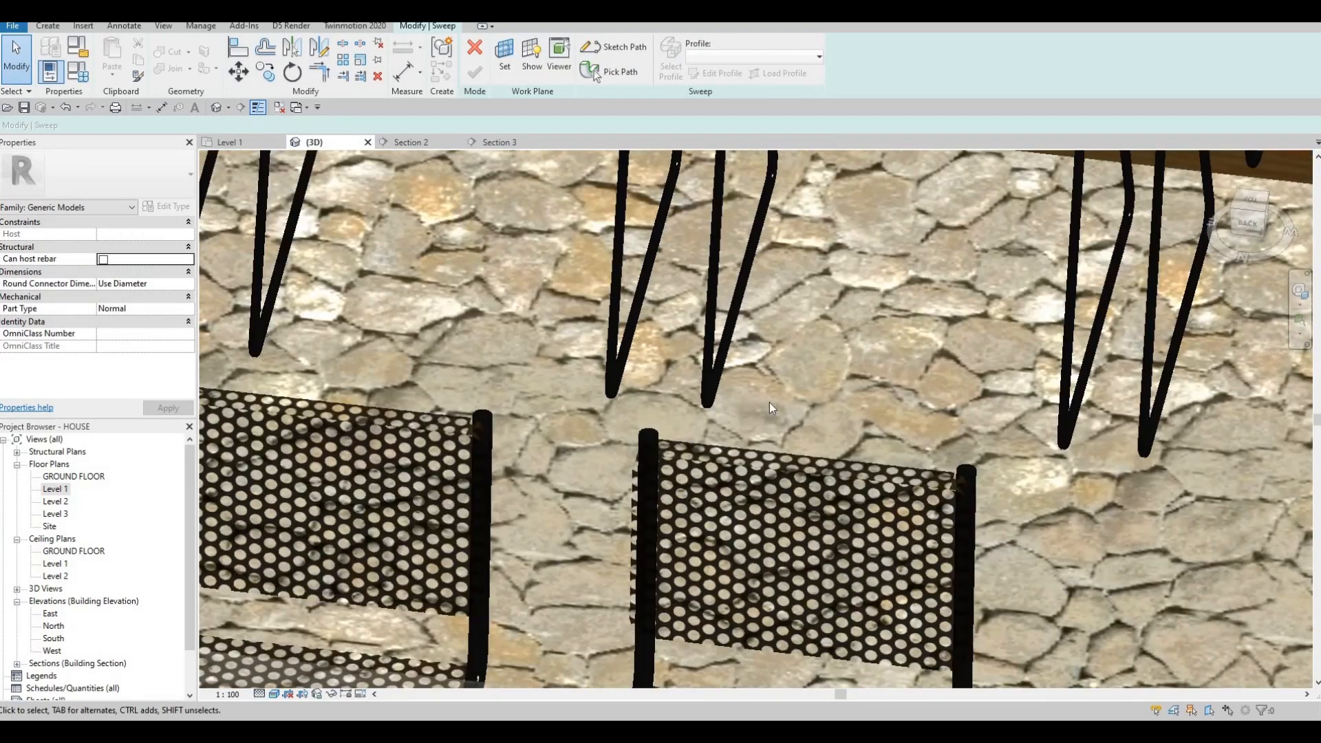
pyautogui.scroll(-8, 769, 402)
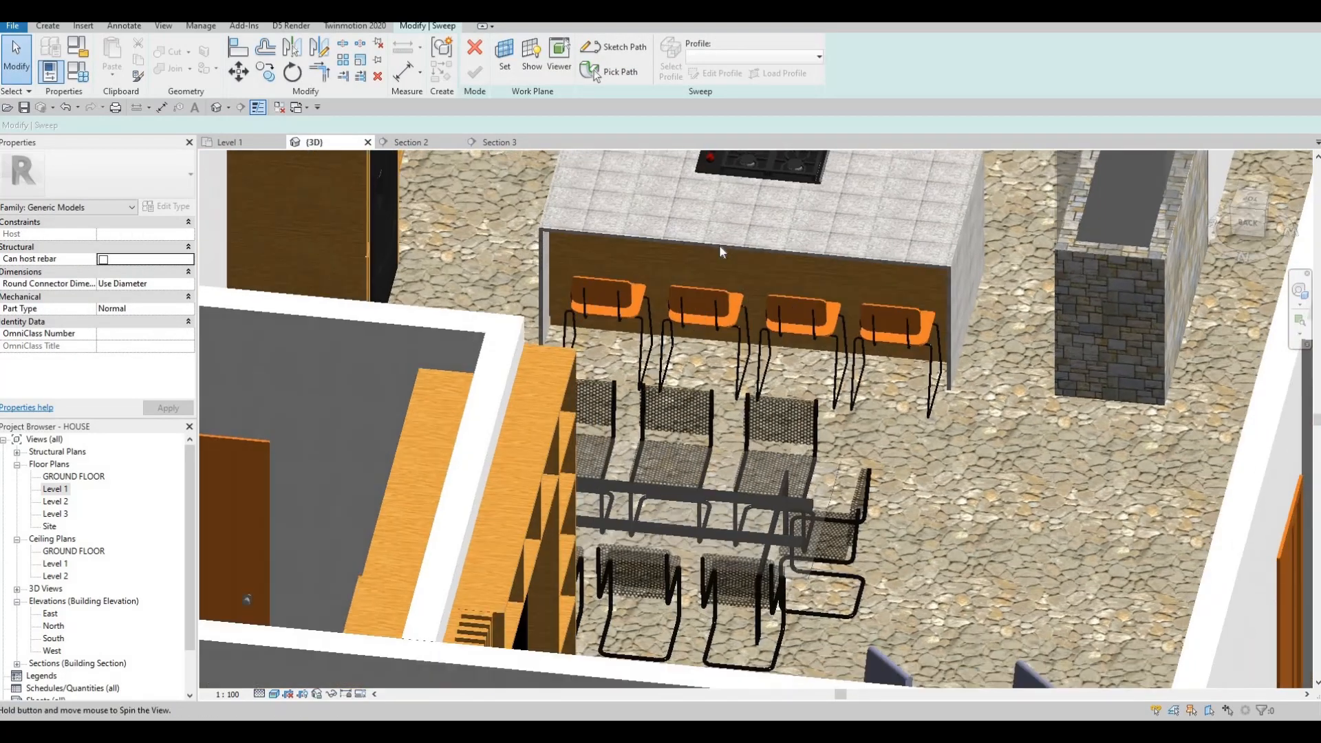
pyautogui.keyDown('shift'); pyautogui.moveTo(719, 245); pyautogui.dragTo(188, 485, button='middle'); pyautogui.keyUp('shift')
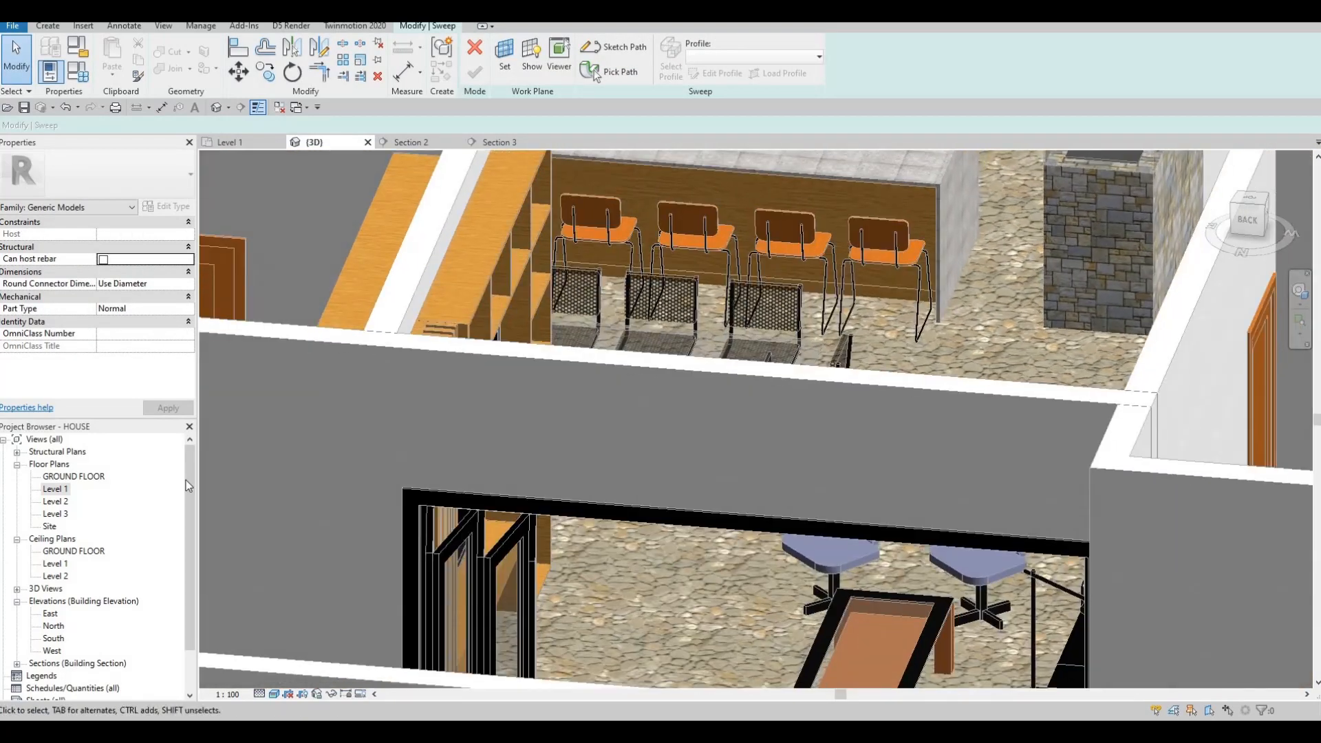
pyautogui.click(57, 489)
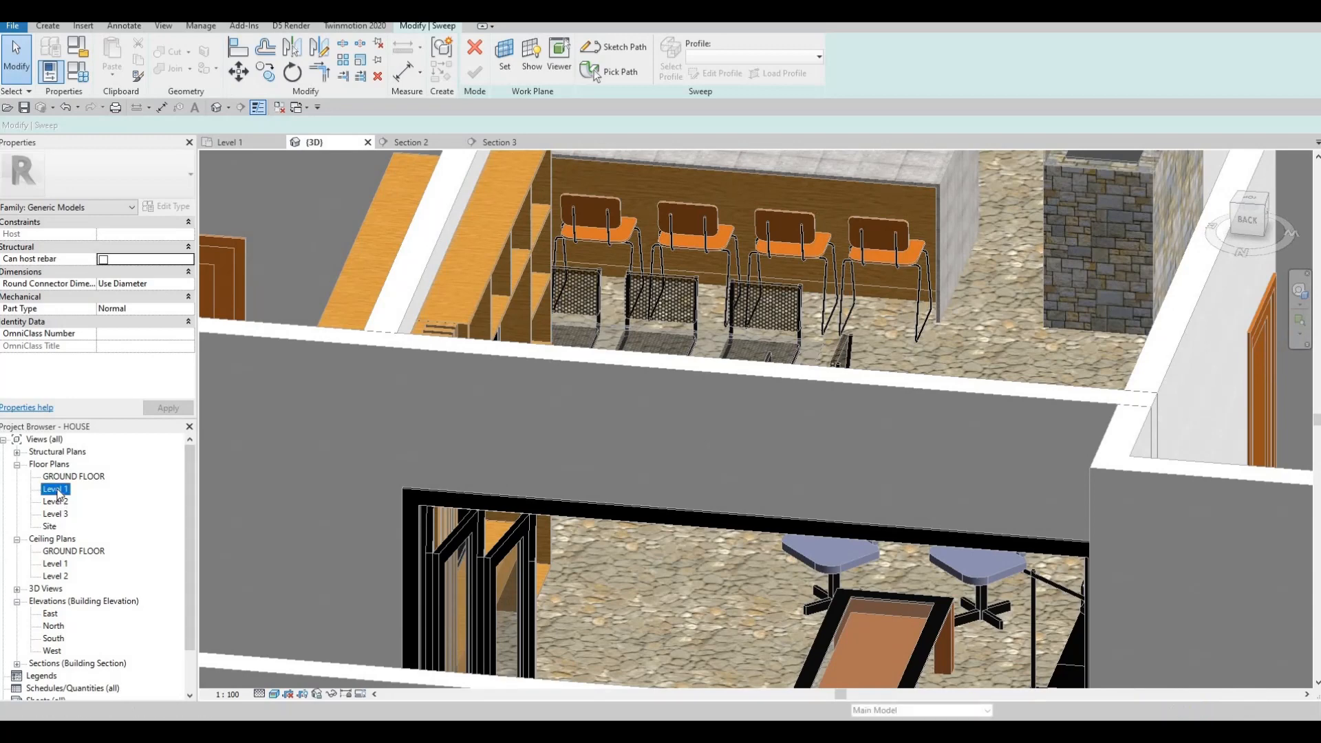
pyautogui.click(474, 47)
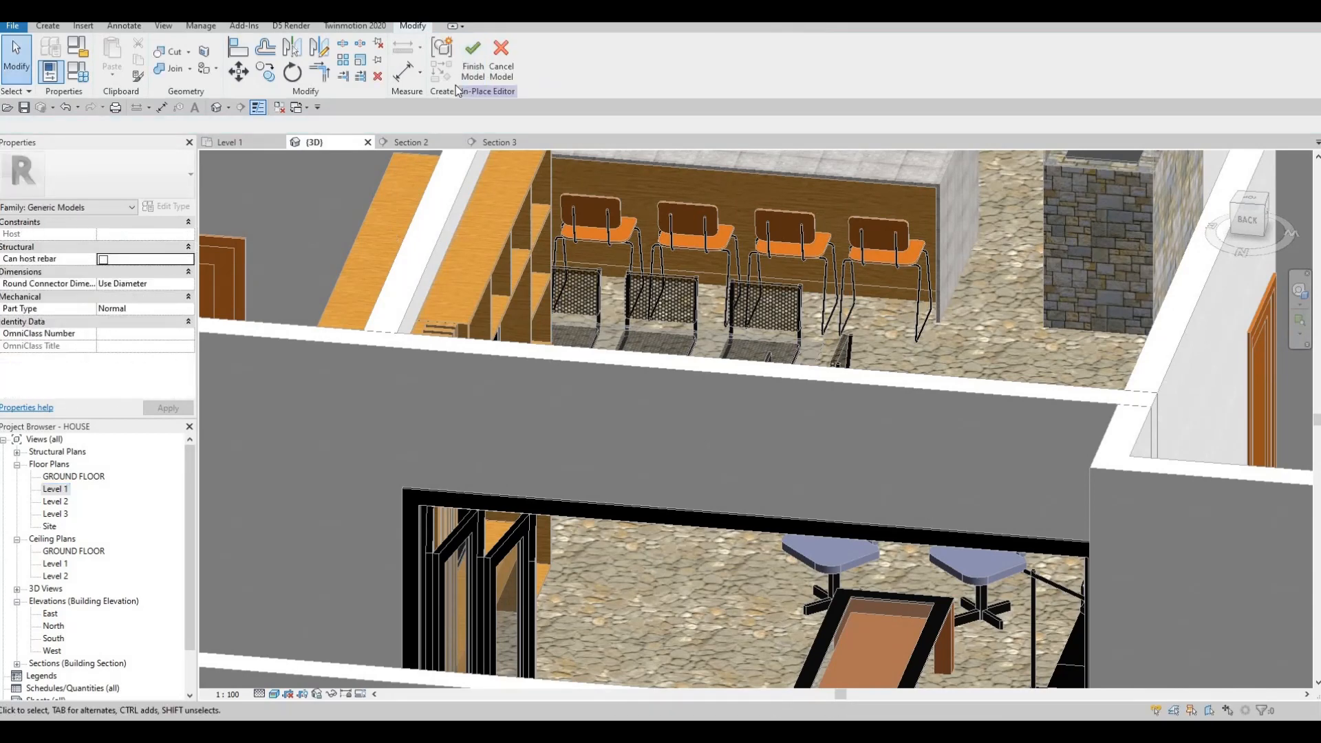
pyautogui.click(498, 60)
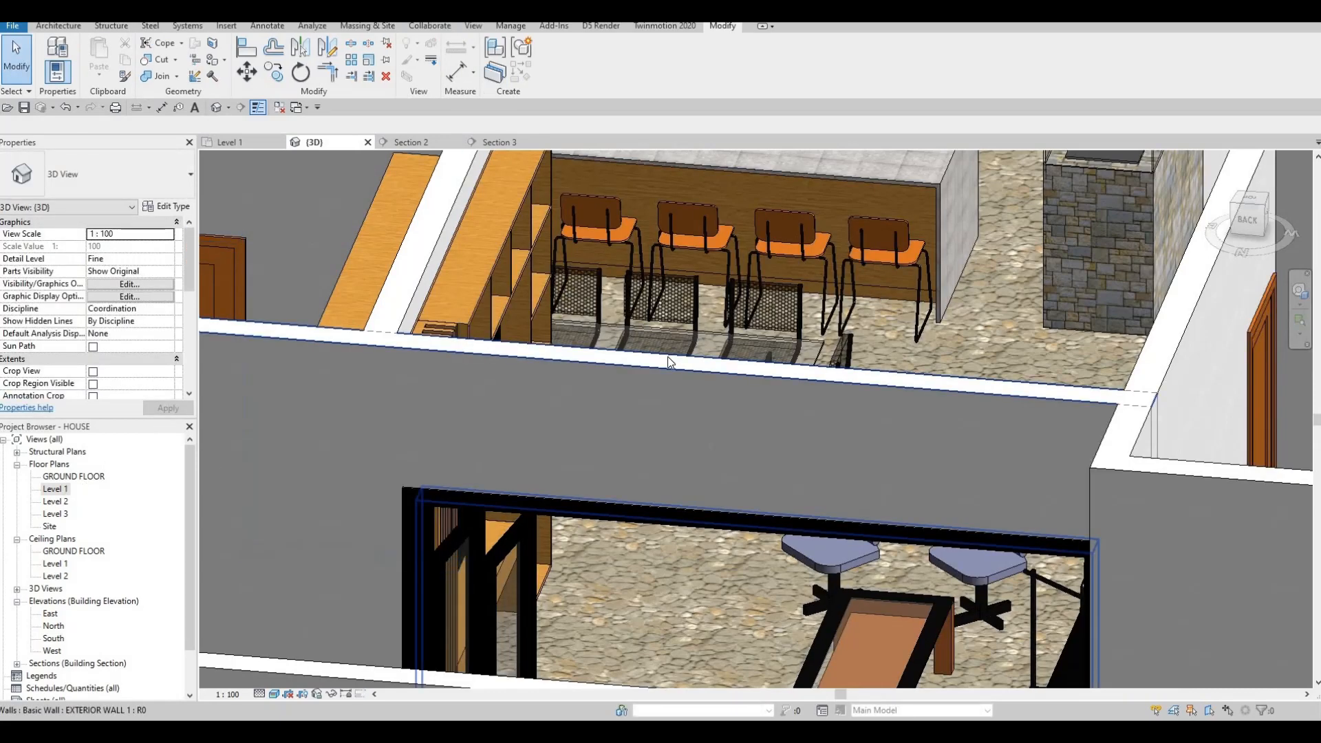
# On the Level 1 plan, move the Section 2 line to the far side of the bar stools and flip it to face the kitchen counter.
pyautogui.doubleClick(56, 489)
pyautogui.scroll(-4, 728, 317)
pyautogui.moveTo(558, 289); pyautogui.dragTo(473, 335, button='middle')
pyautogui.press('Escape')
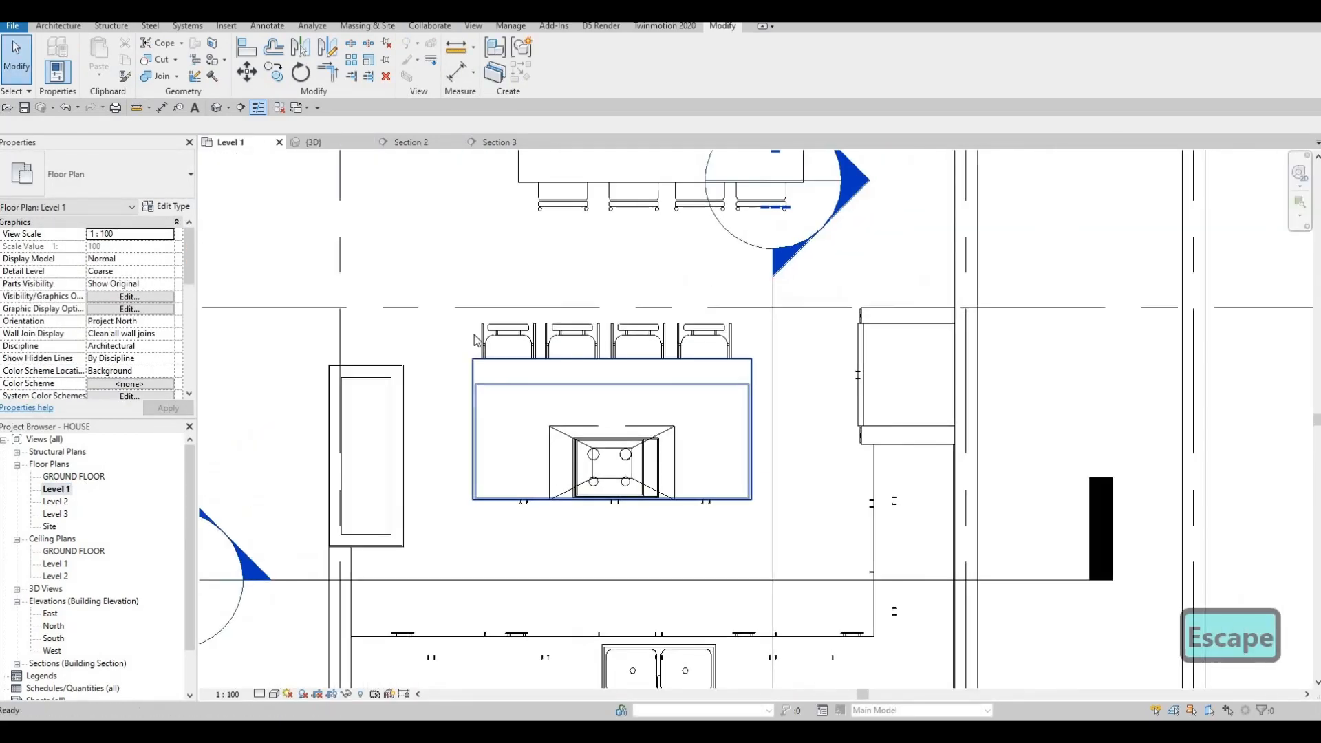
pyautogui.scroll(-2, 583, 389)
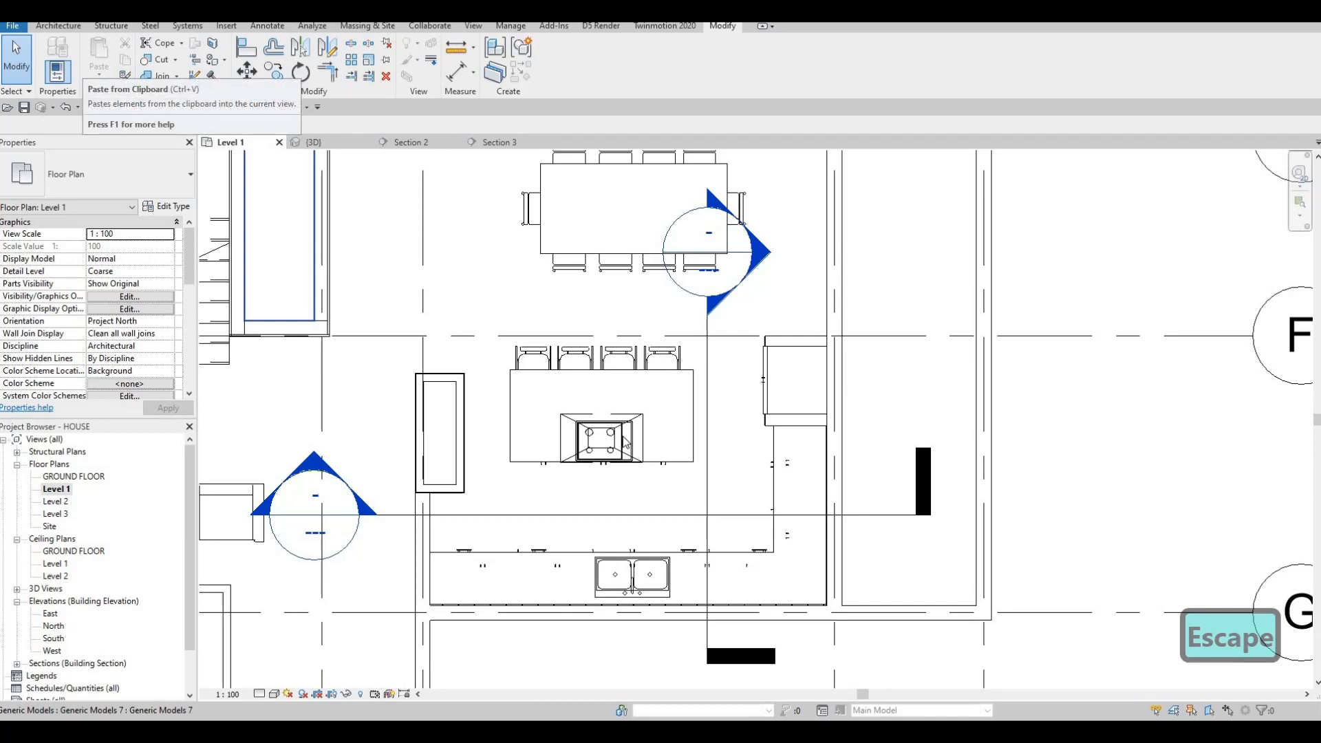
pyautogui.click(580, 508)
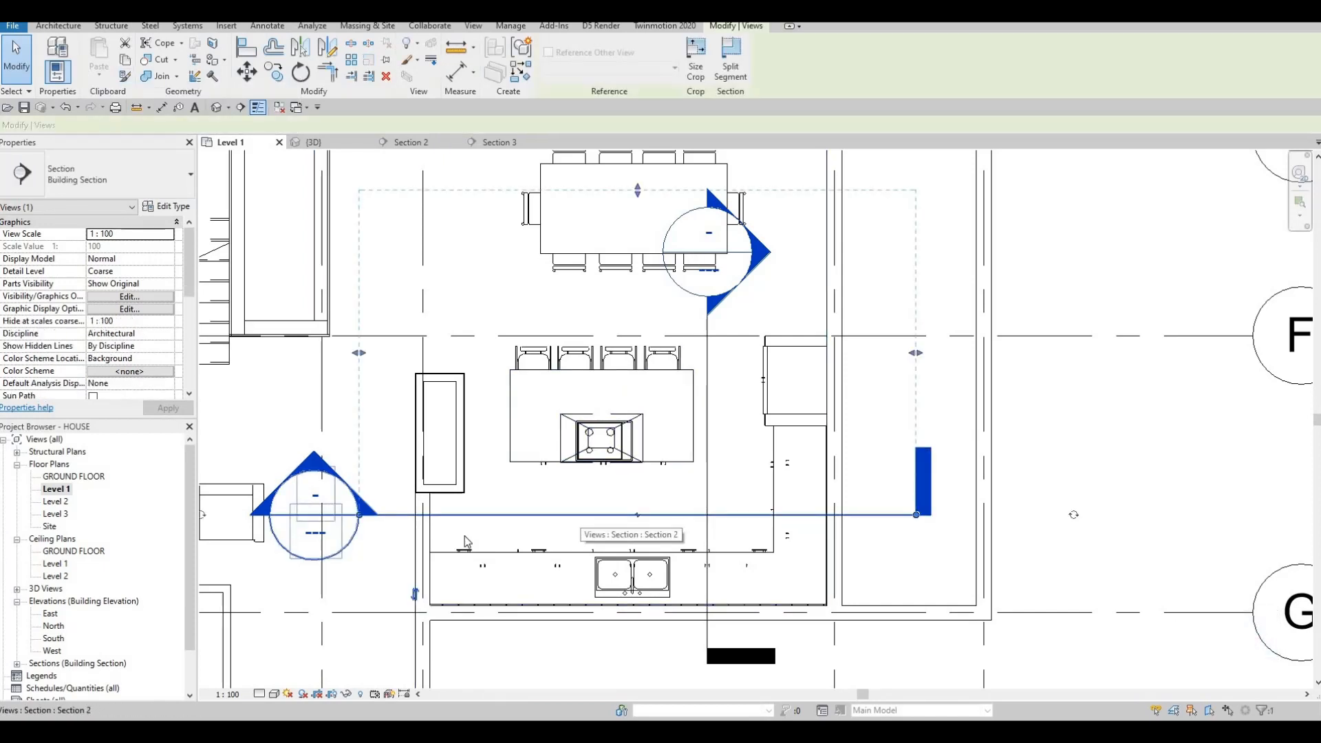
pyautogui.moveTo(529, 515); pyautogui.dragTo(351, 358)
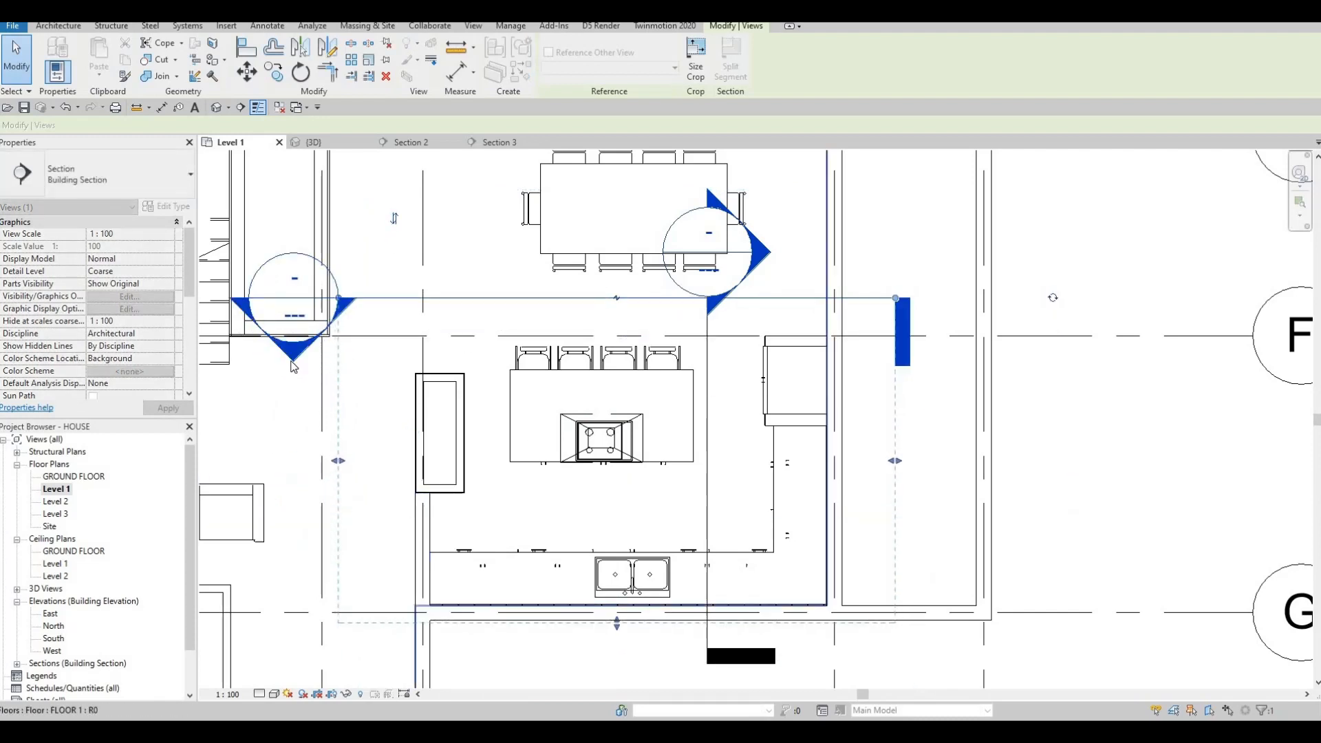
pyautogui.press('Escape')
# Open the Section 2 view and create a new in-place model in the Generic Models category with the default name.
pyautogui.doubleClick(289, 358)
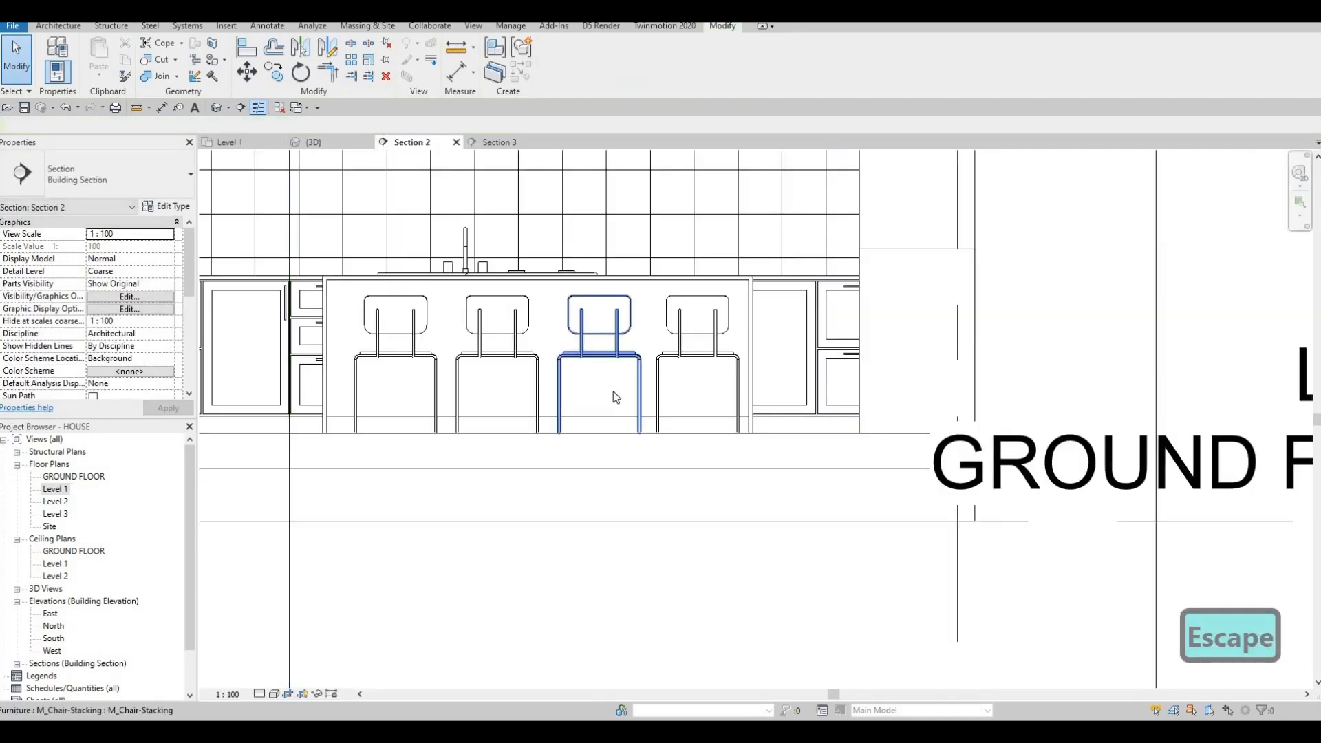
pyautogui.moveTo(627, 385); pyautogui.dragTo(660, 383, button='middle')
pyautogui.scroll(-1, 660, 383)
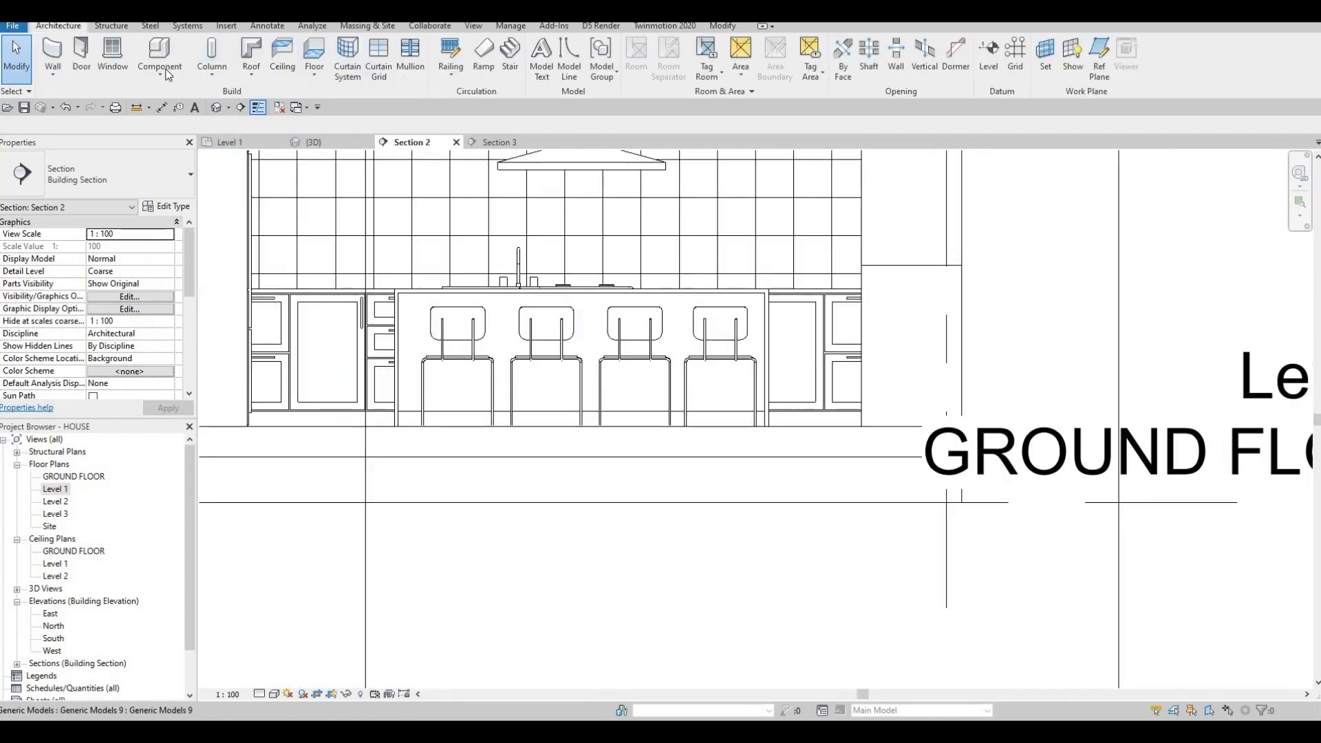
pyautogui.click(163, 75)
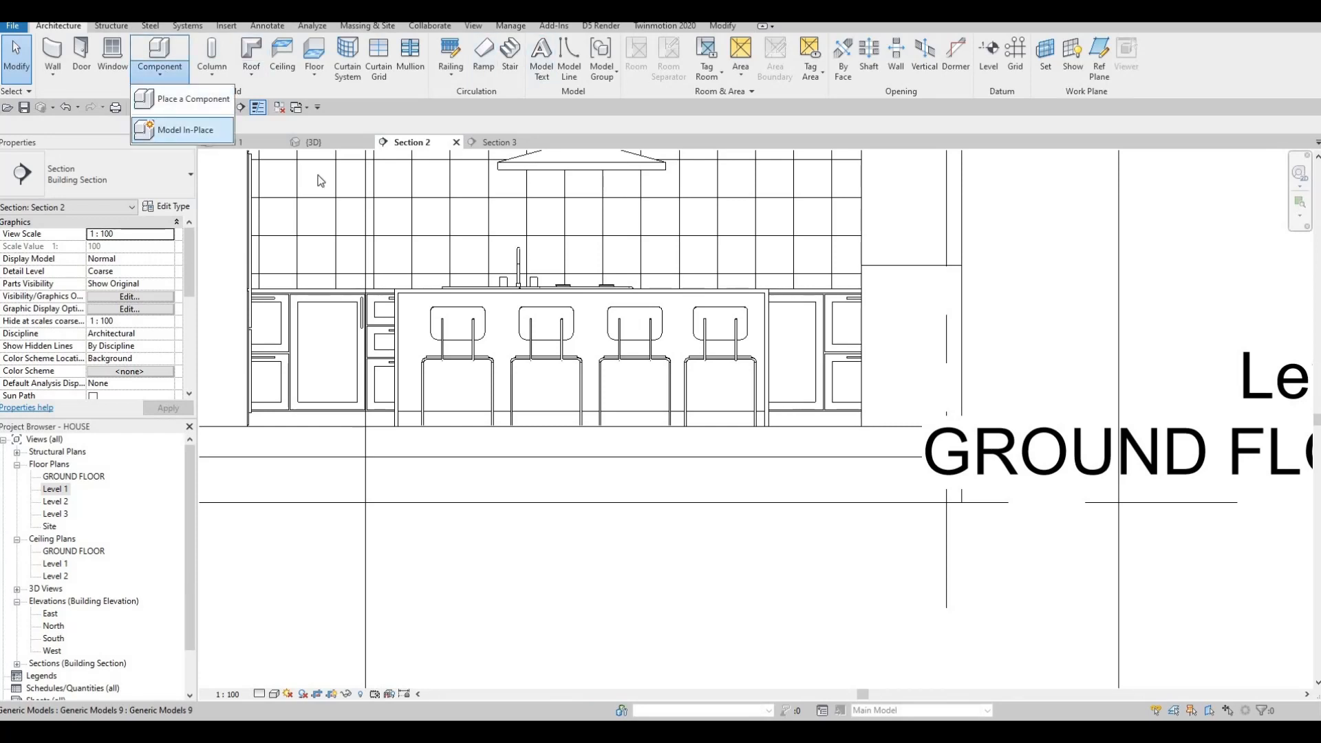
pyautogui.click(184, 129)
pyautogui.scroll(-5, 632, 337)
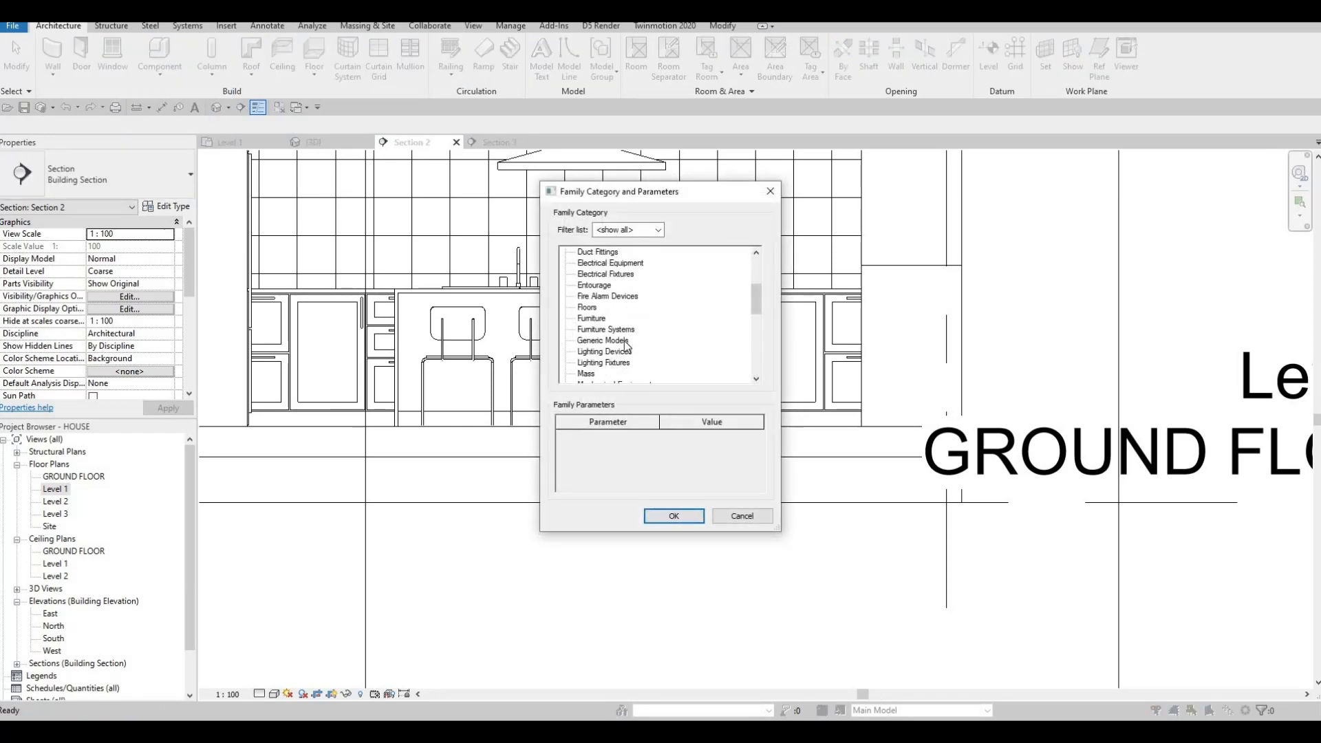
pyautogui.scroll(-1, 607, 355)
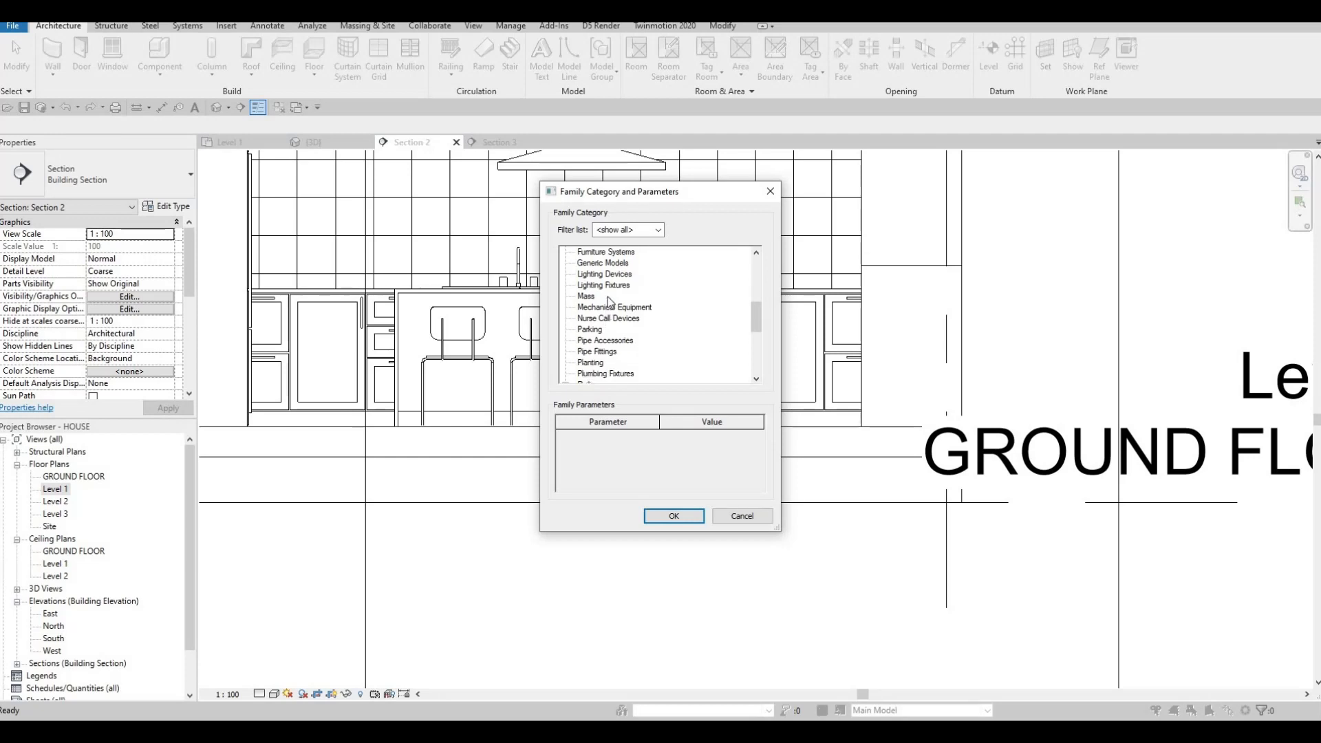
pyautogui.click(674, 516)
pyautogui.press('Return')
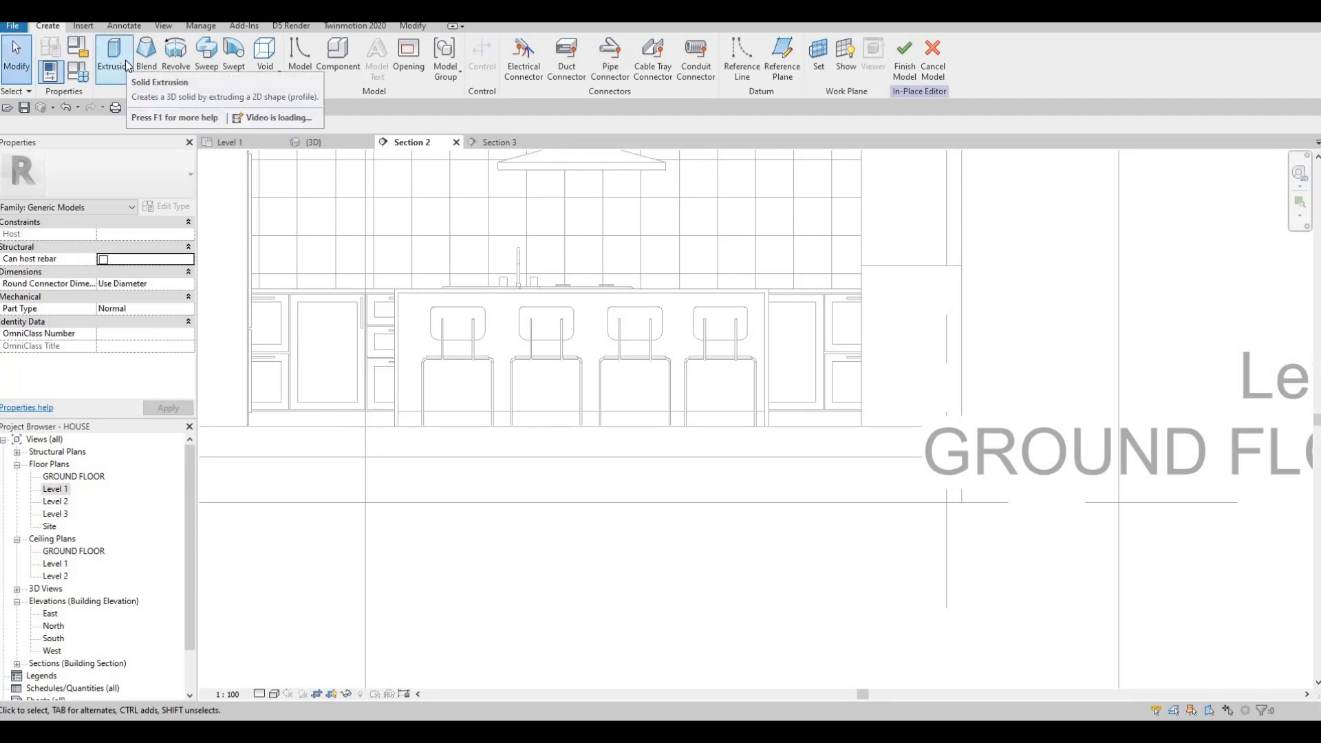
# Start a sweep with a sketched path, picking the counter's wooden panel face behind the stools as the work plane.
pyautogui.click(206, 51)
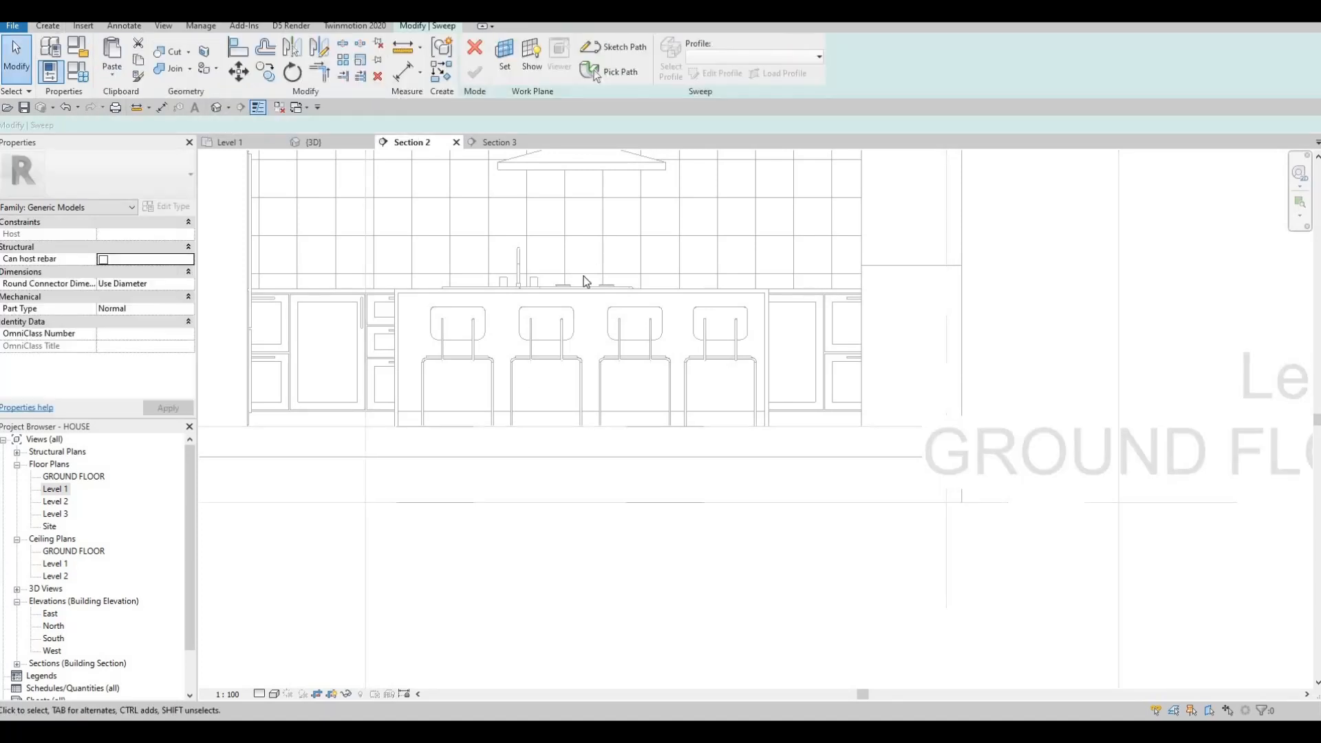
pyautogui.click(622, 47)
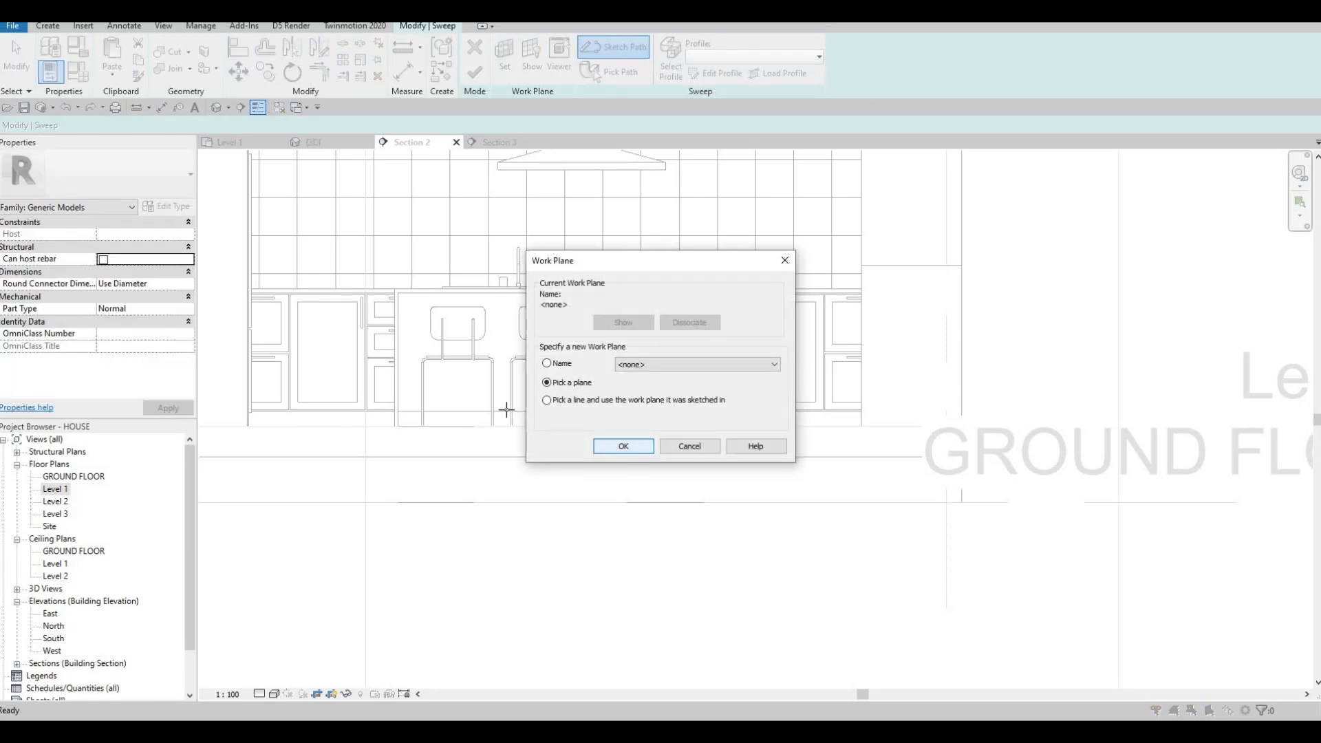
pyautogui.press('Return')
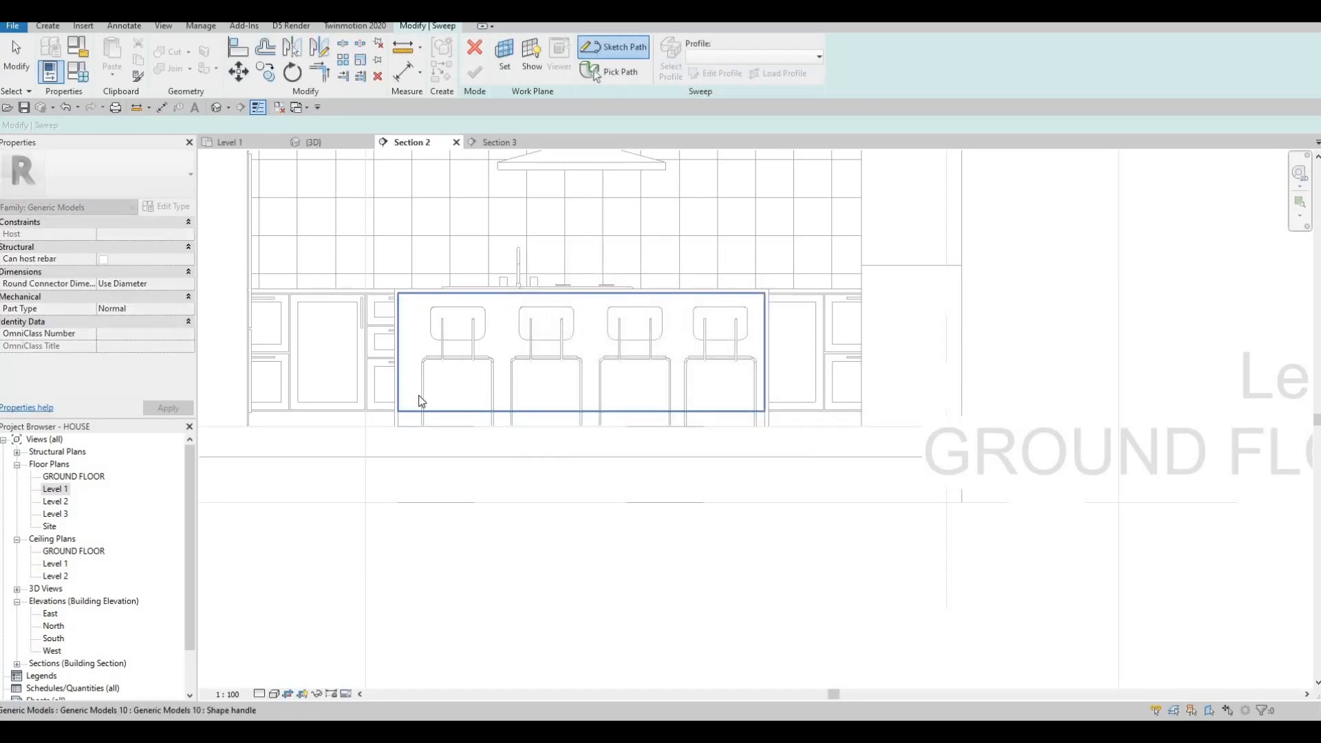
pyautogui.click(305, 485)
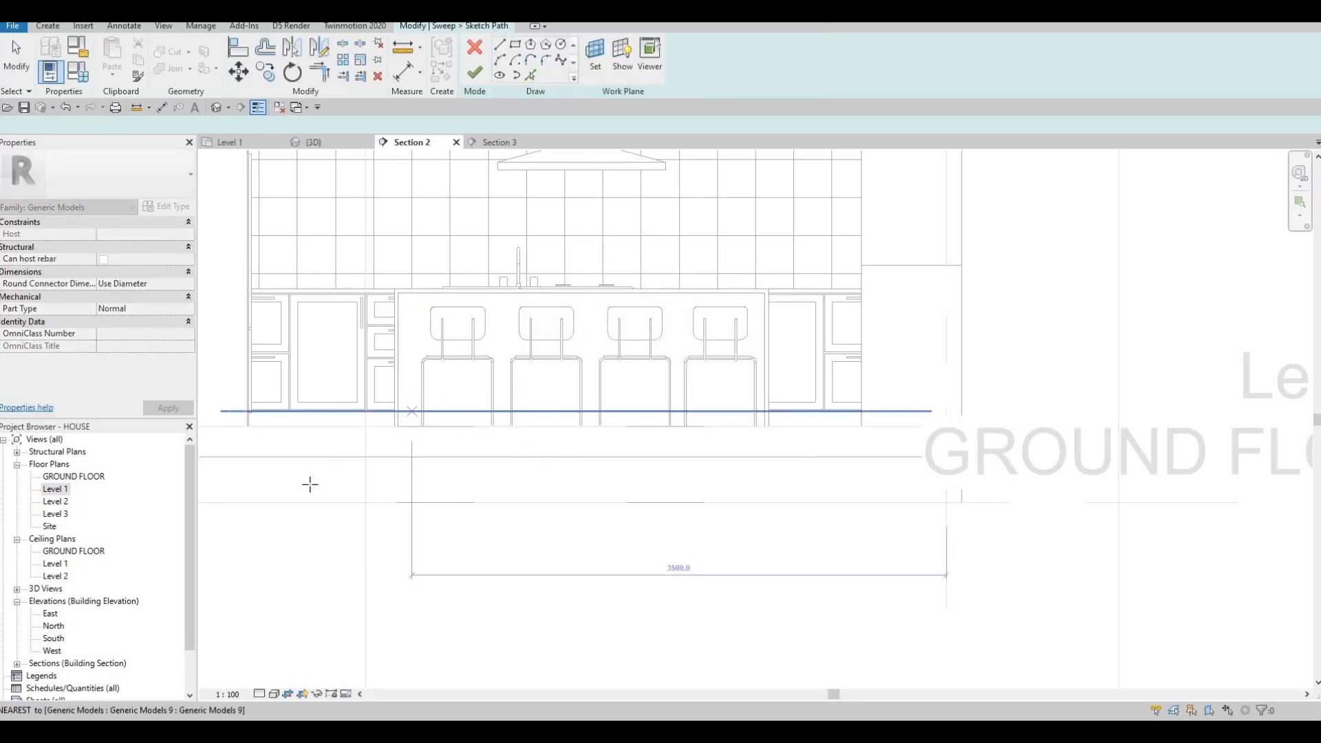
# Try to draw the sweep path along the counter in the Level 1 plan with the Rectangle and Line tools.
pyautogui.click(52, 489)
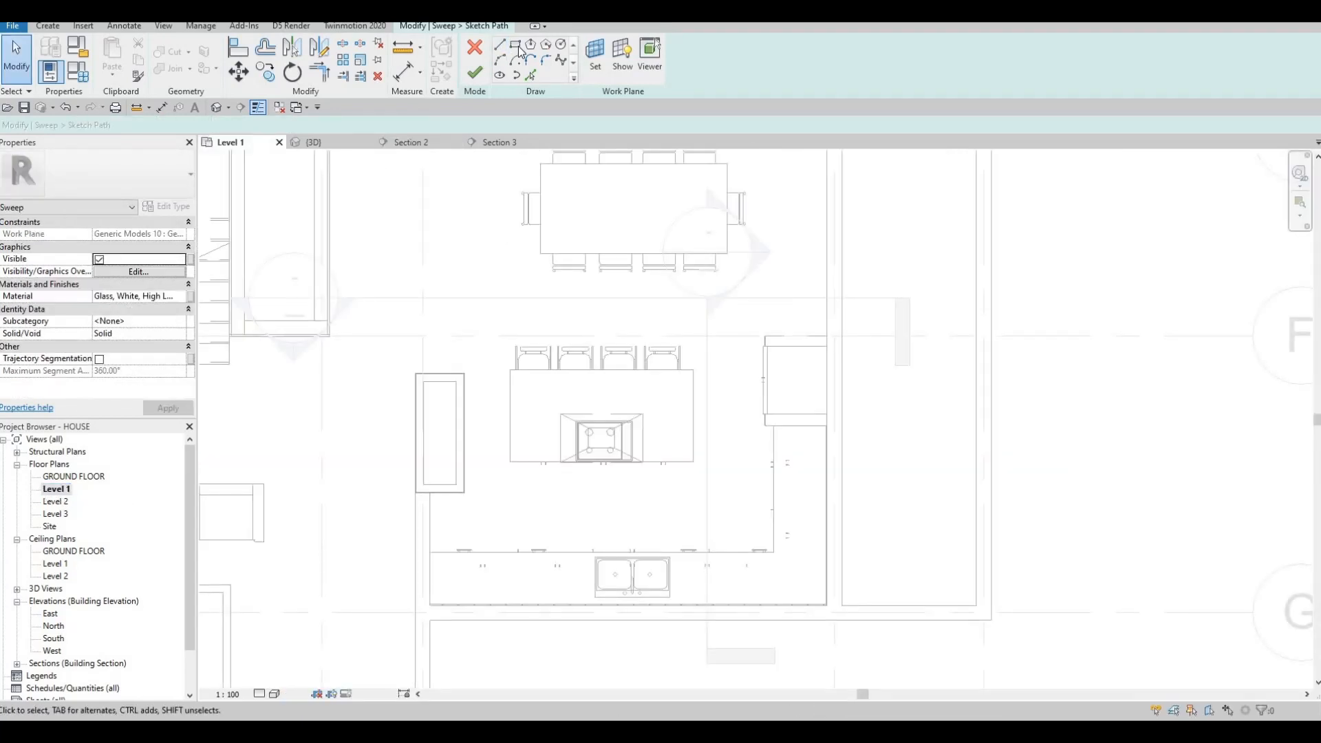
pyautogui.scroll(3, 587, 349)
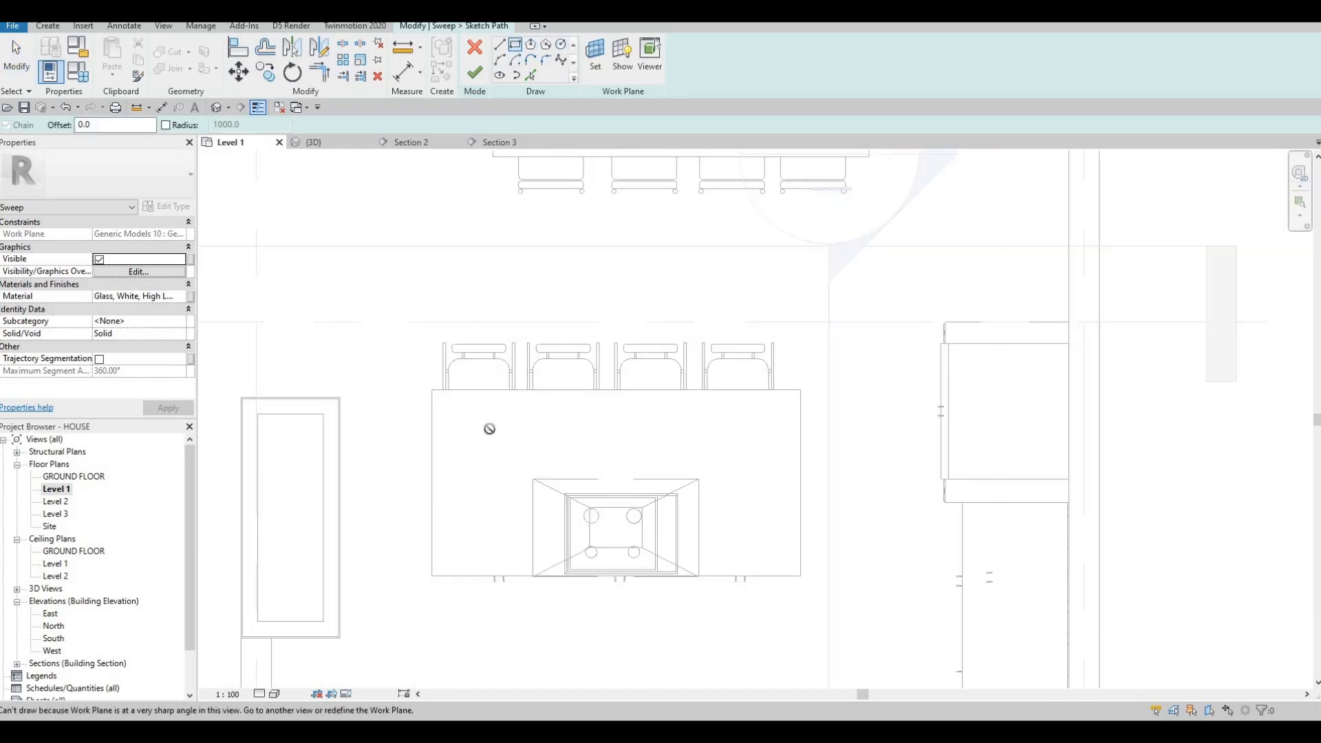
pyautogui.click(735, 398)
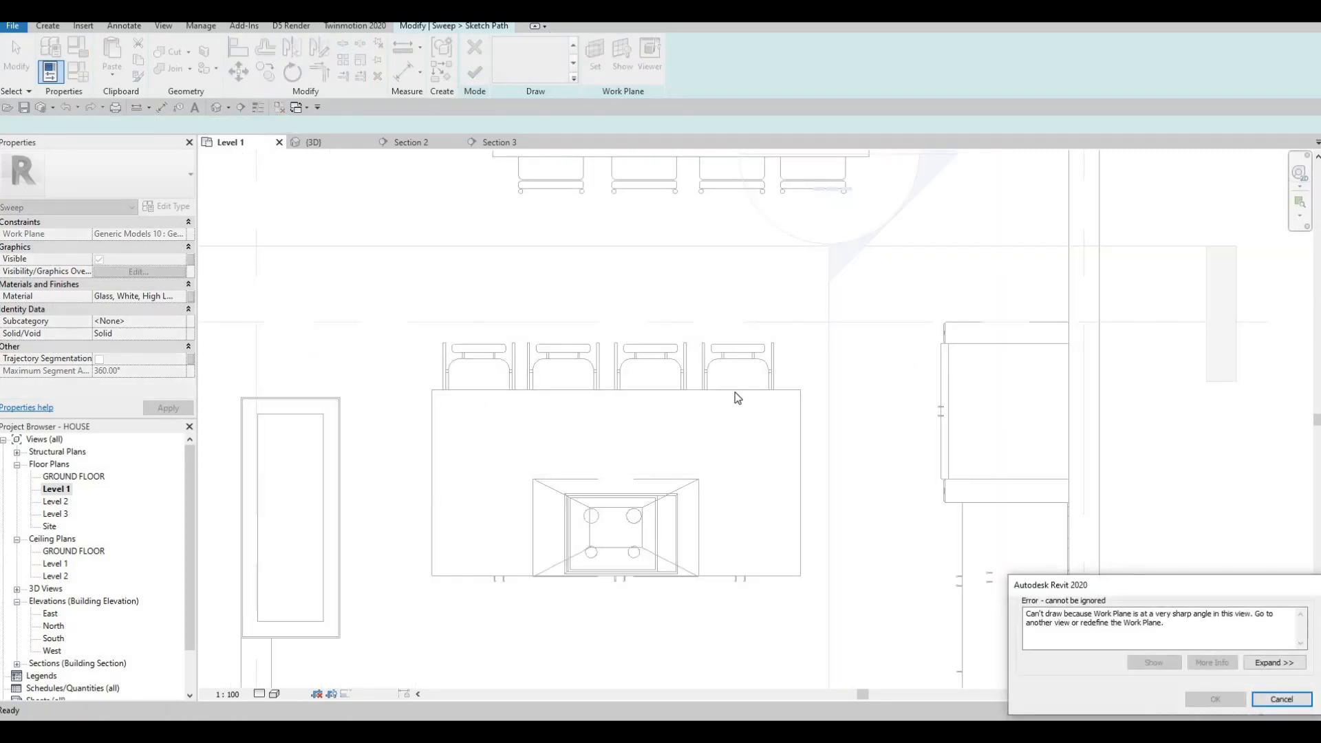
pyautogui.press('Escape')
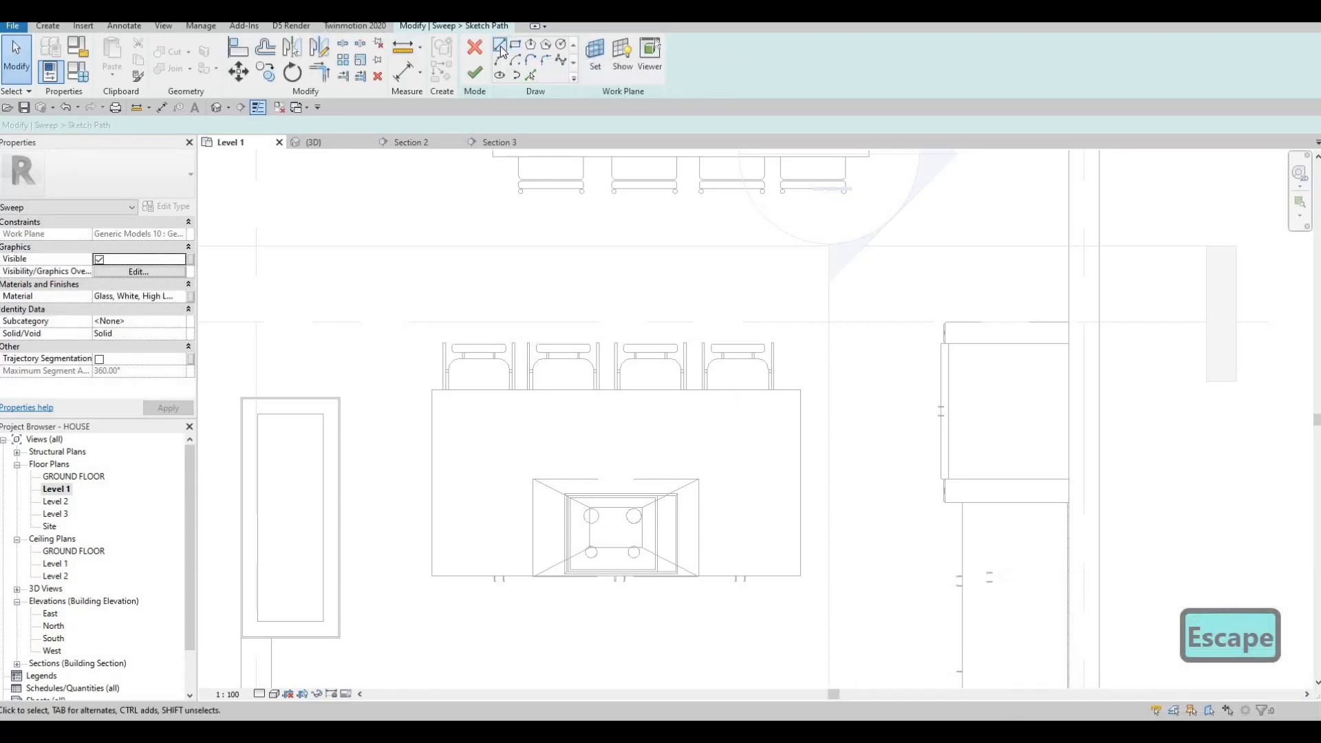
pyautogui.click(500, 48)
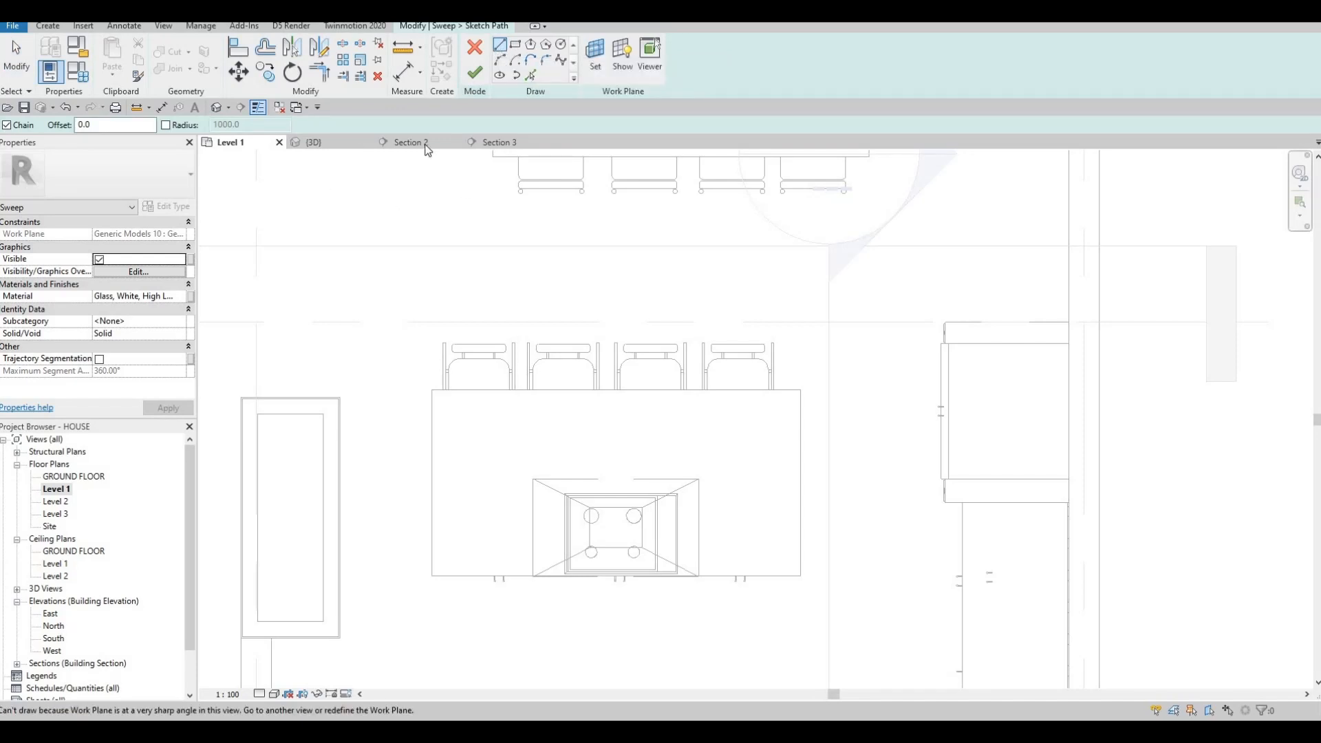
# In Section 2, draw a horizontal path line across the counter panel just above its lower edge and finish the path sketch.
pyautogui.hotkey('ctrl', 'Tab')
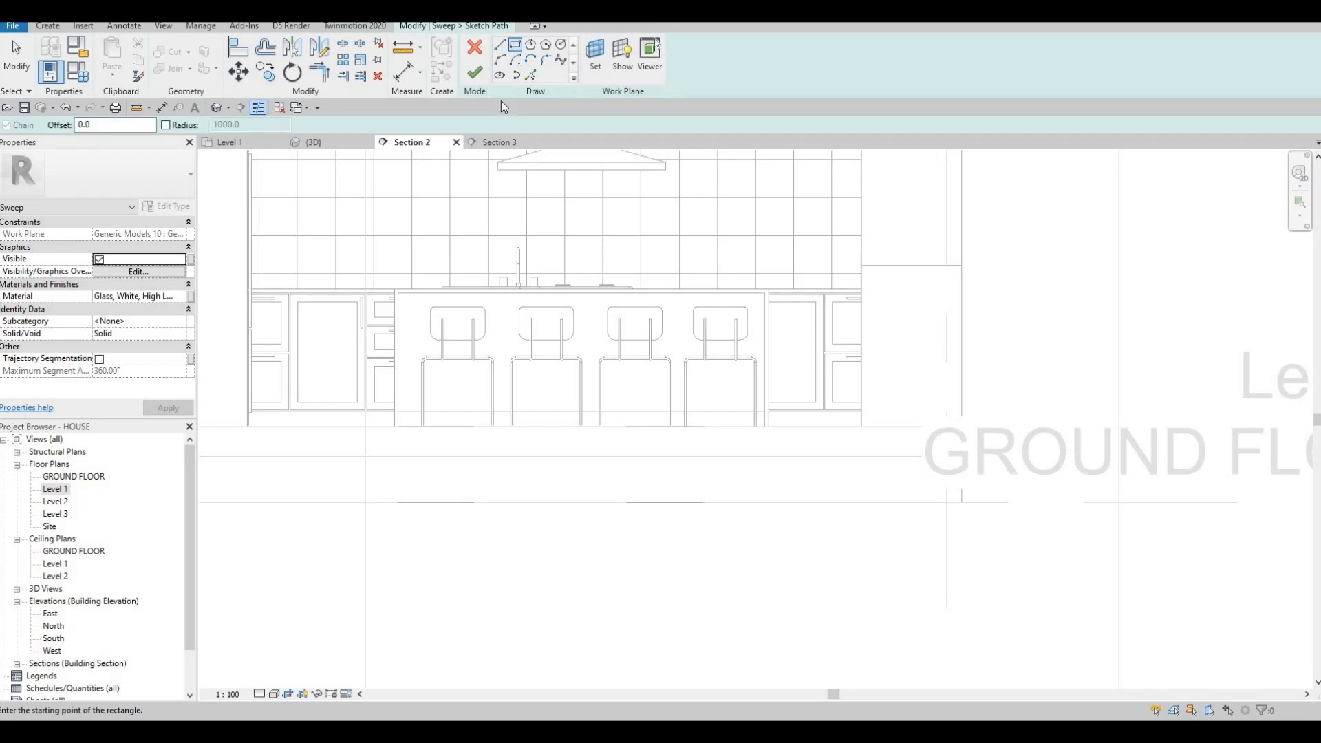
pyautogui.click(410, 397)
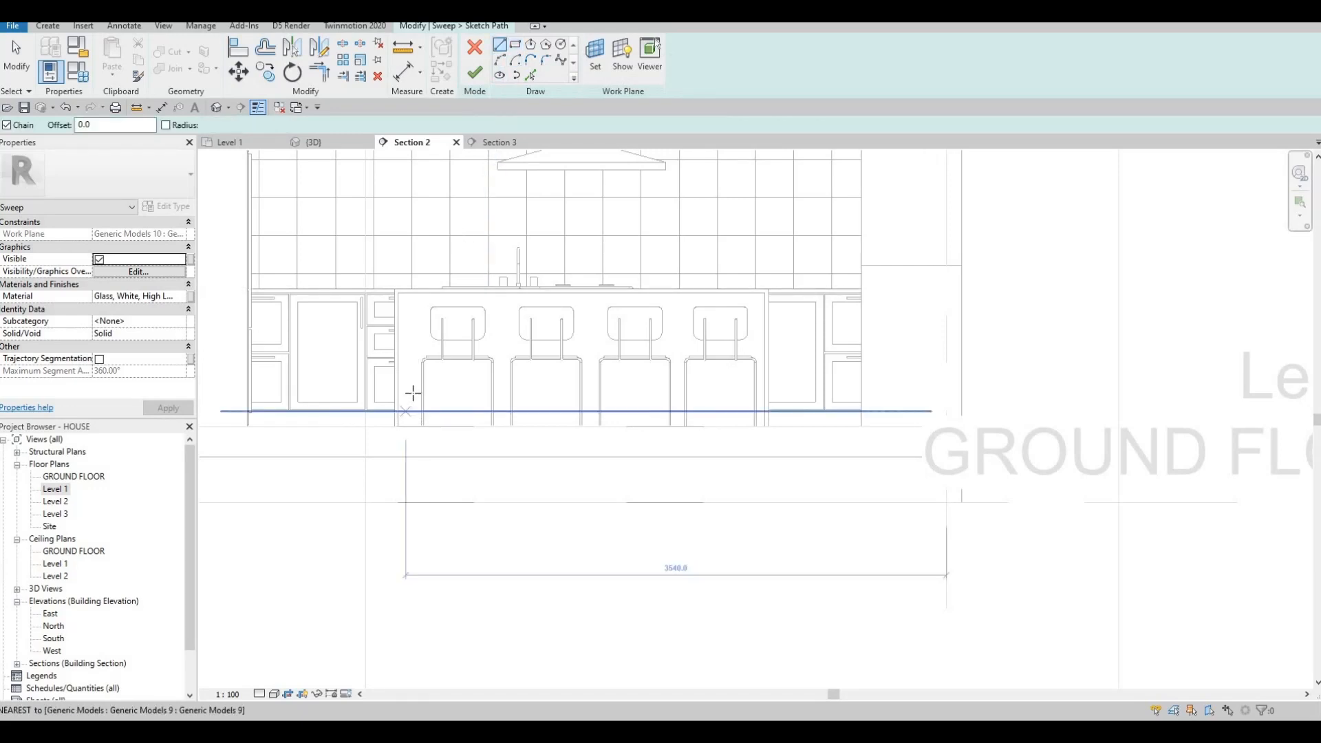
pyautogui.click(751, 397)
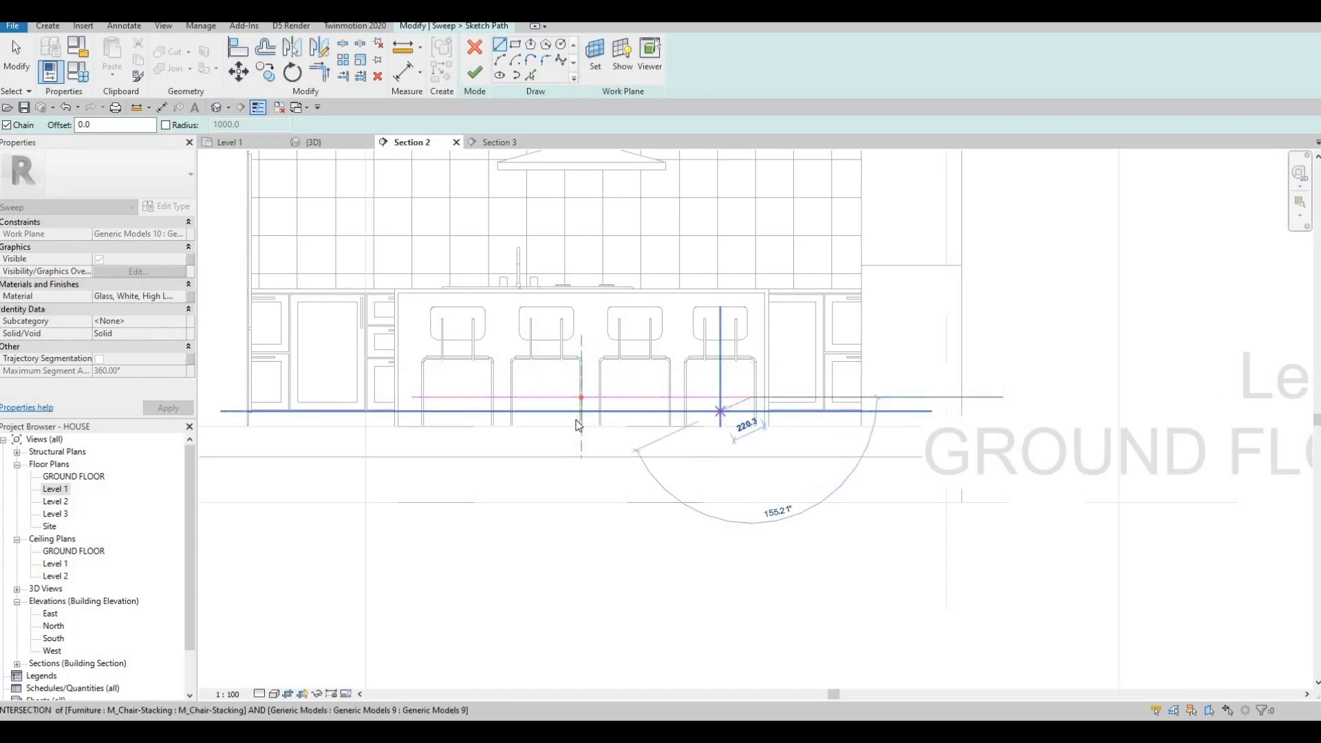
pyautogui.press('Escape')
pyautogui.press('Escape')
pyautogui.press('Escape')
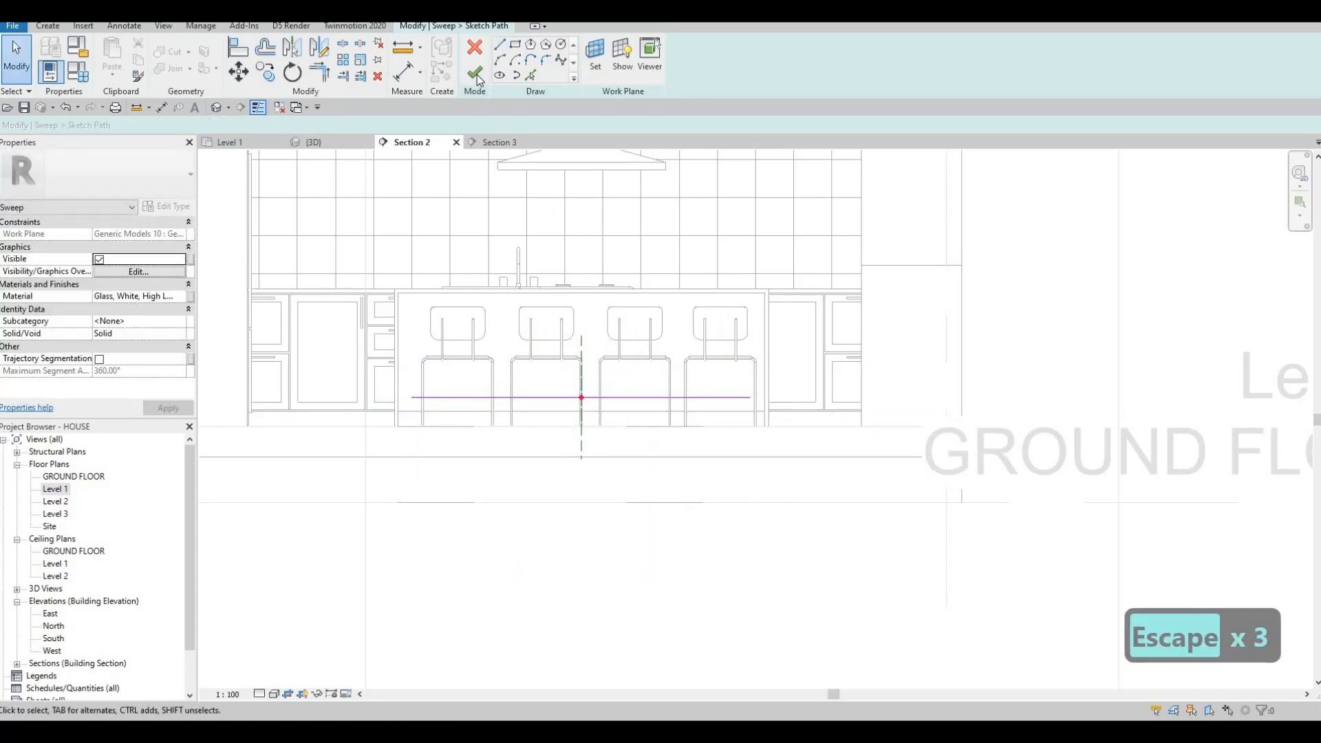
pyautogui.click(477, 74)
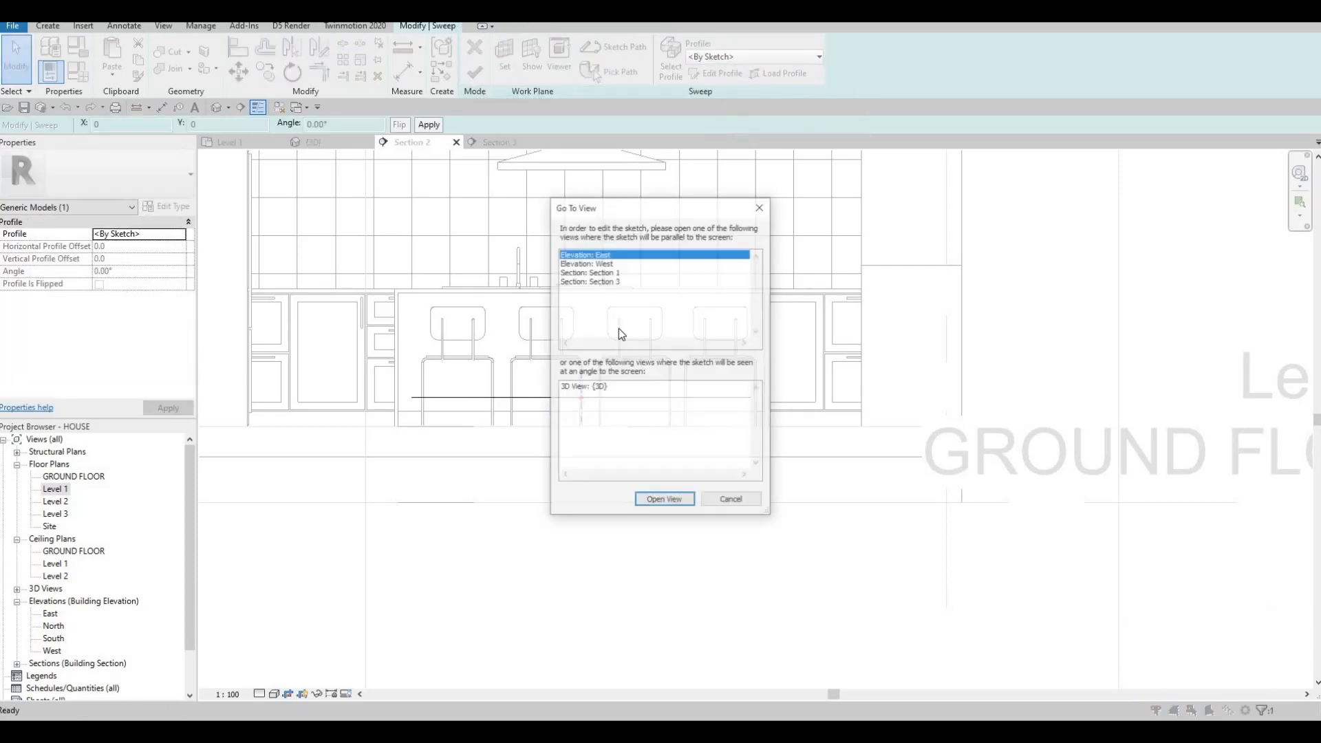
# In the 3D view, edit the sweep profile and draw a small circle centred on the path line.
pyautogui.press('Escape')
pyautogui.press('Escape')
pyautogui.click(326, 145)
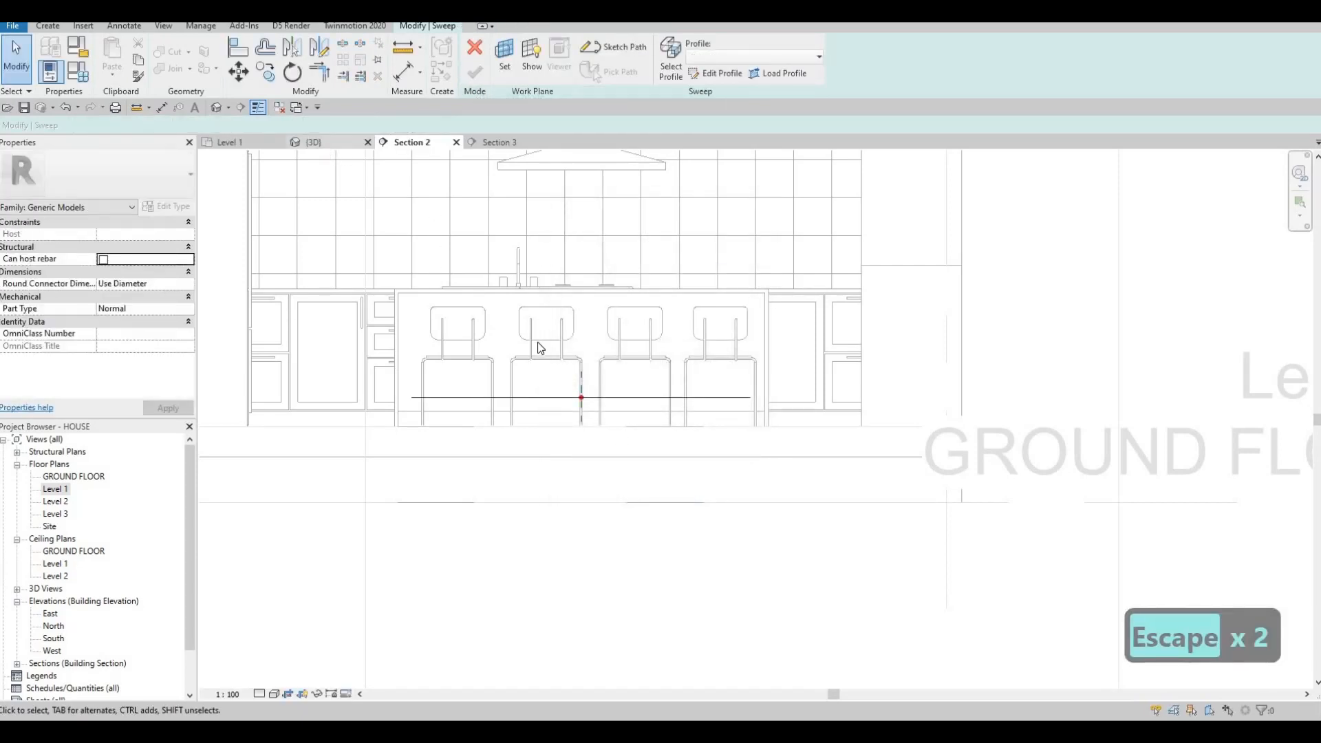
pyautogui.keyDown('shift'); pyautogui.moveTo(715, 435); pyautogui.dragTo(798, 482, button='middle'); pyautogui.keyUp('shift')
pyautogui.moveTo(761, 212); pyautogui.dragTo(698, 254, button='middle')
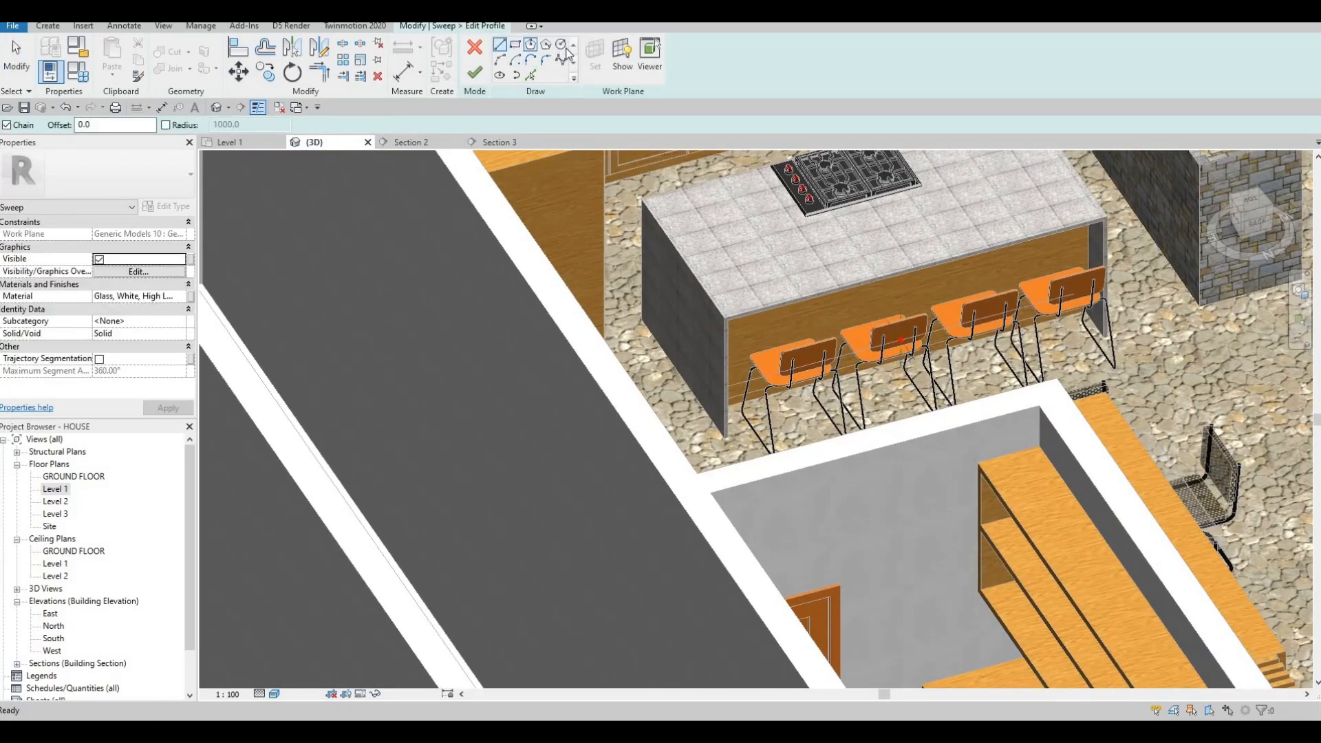
pyautogui.scroll(5, 1025, 382)
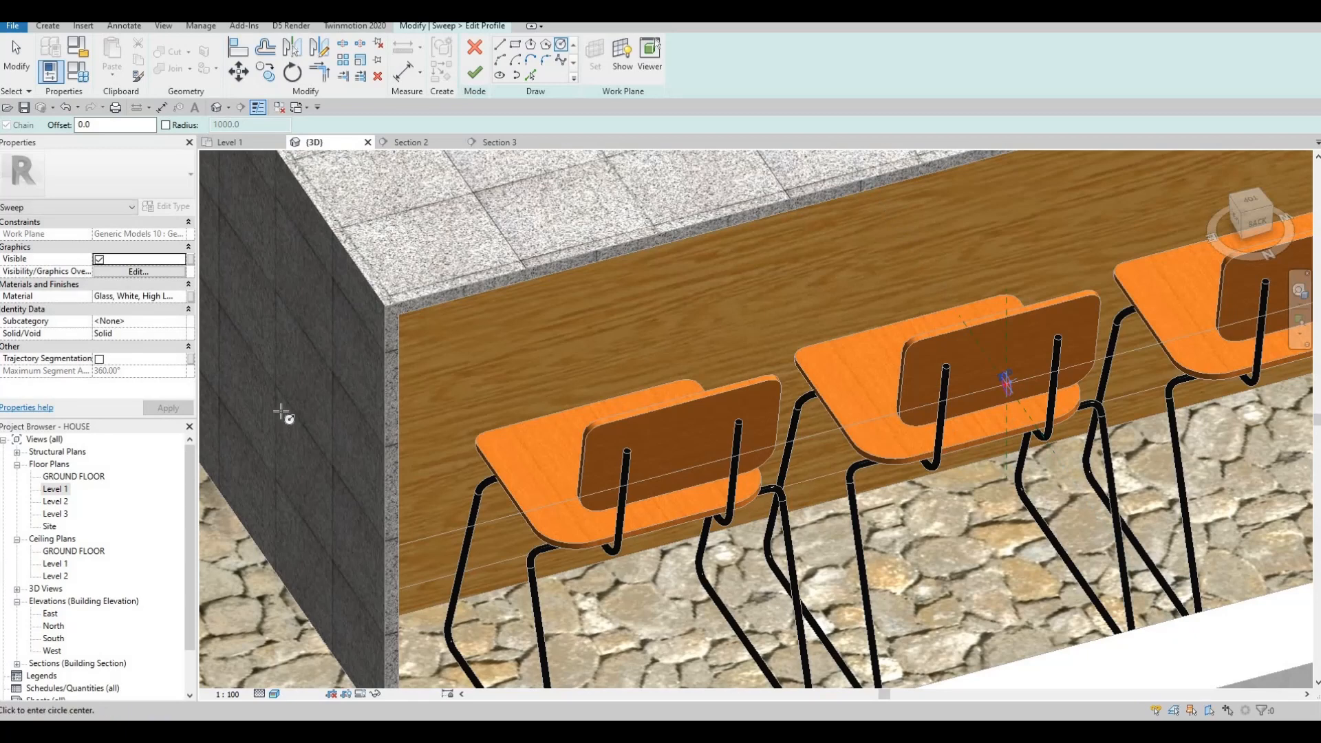
# Search the material library for "metal" and set the sweep's material to Aluminum 2014-T4.
pyautogui.click(176, 295)
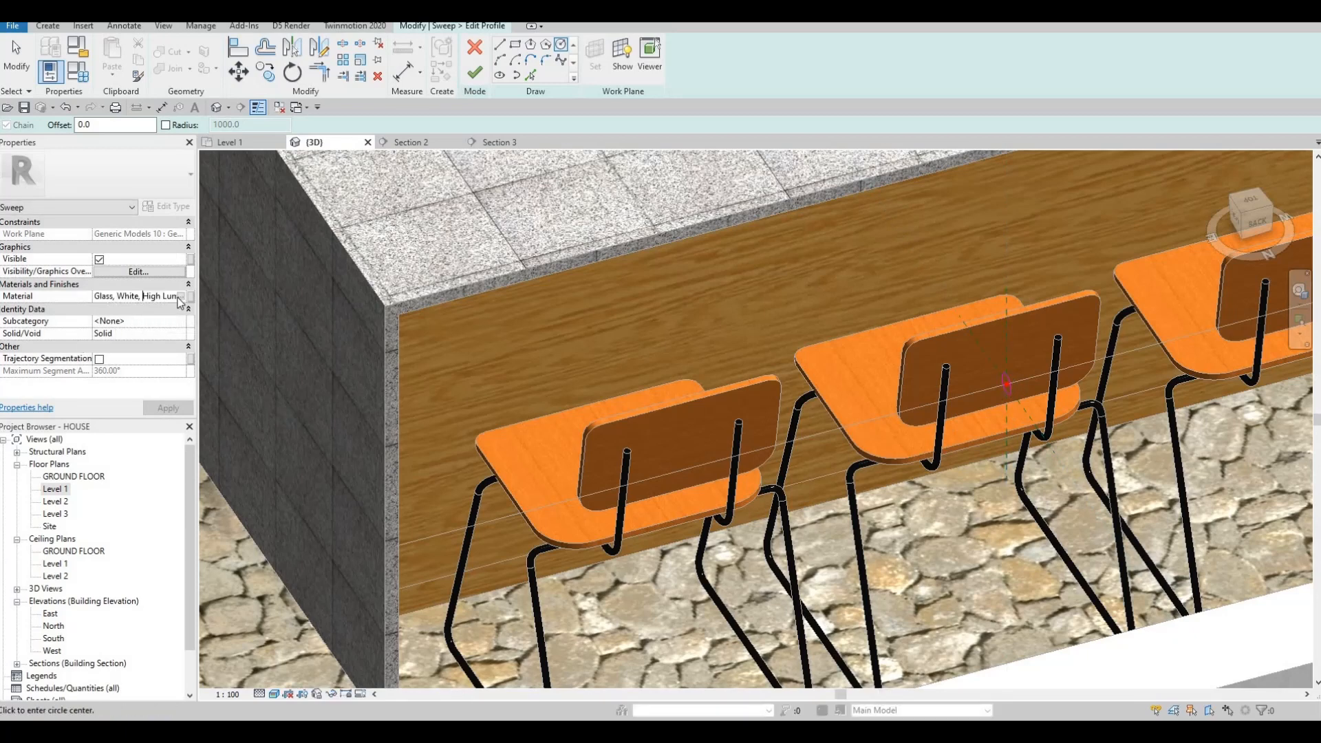
pyautogui.click(180, 297)
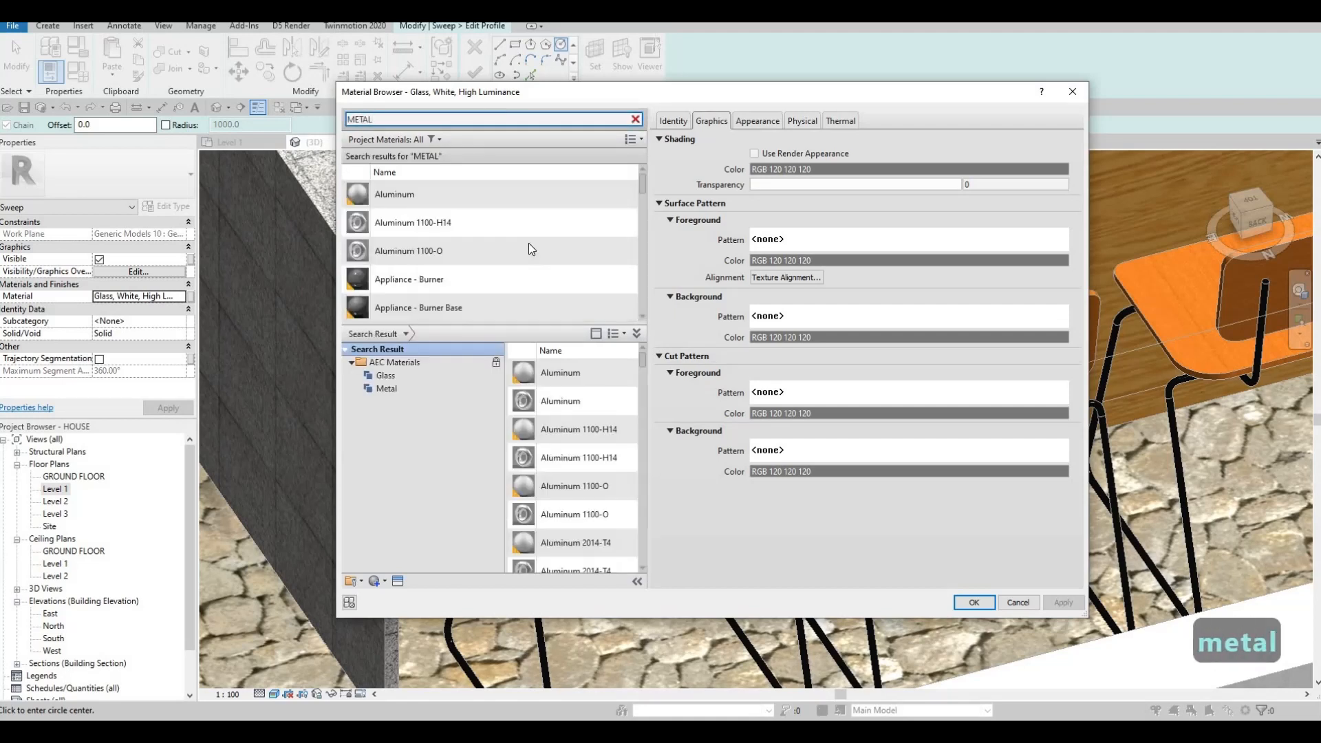
pyautogui.click(479, 252)
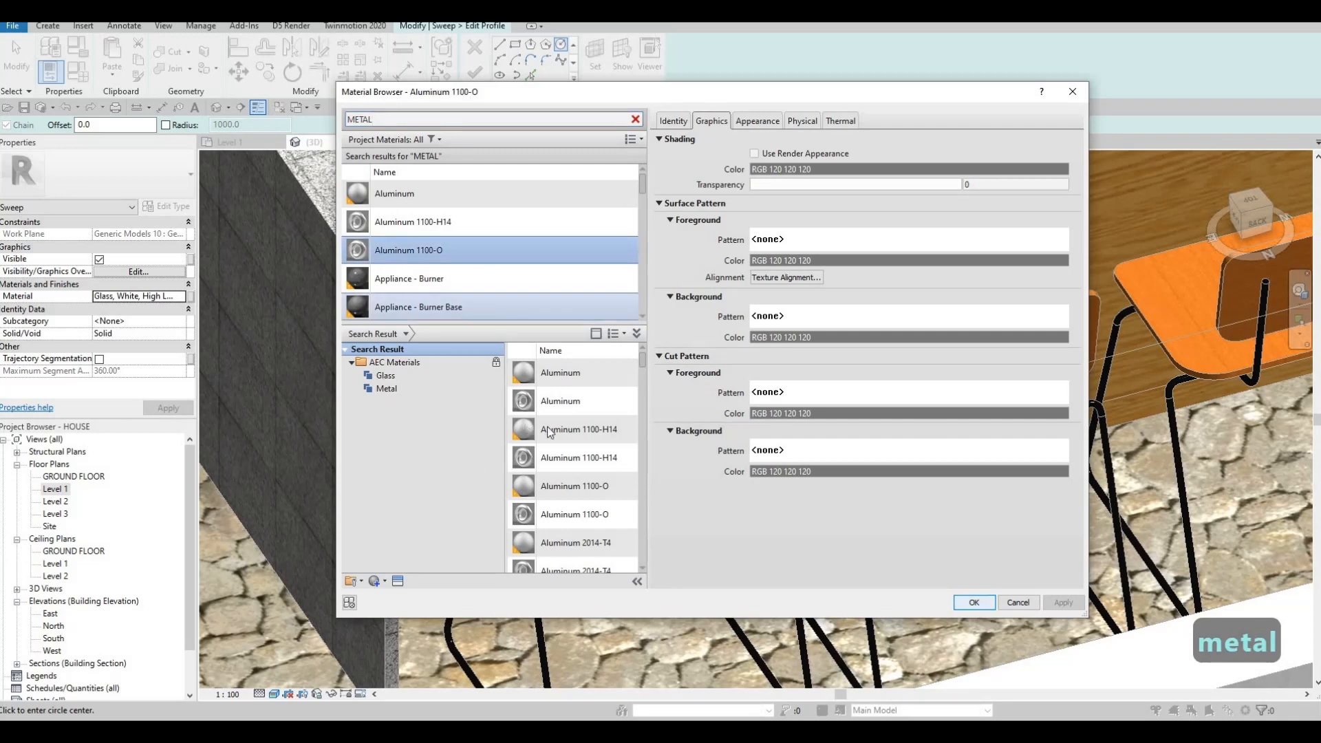
pyautogui.click(622, 485)
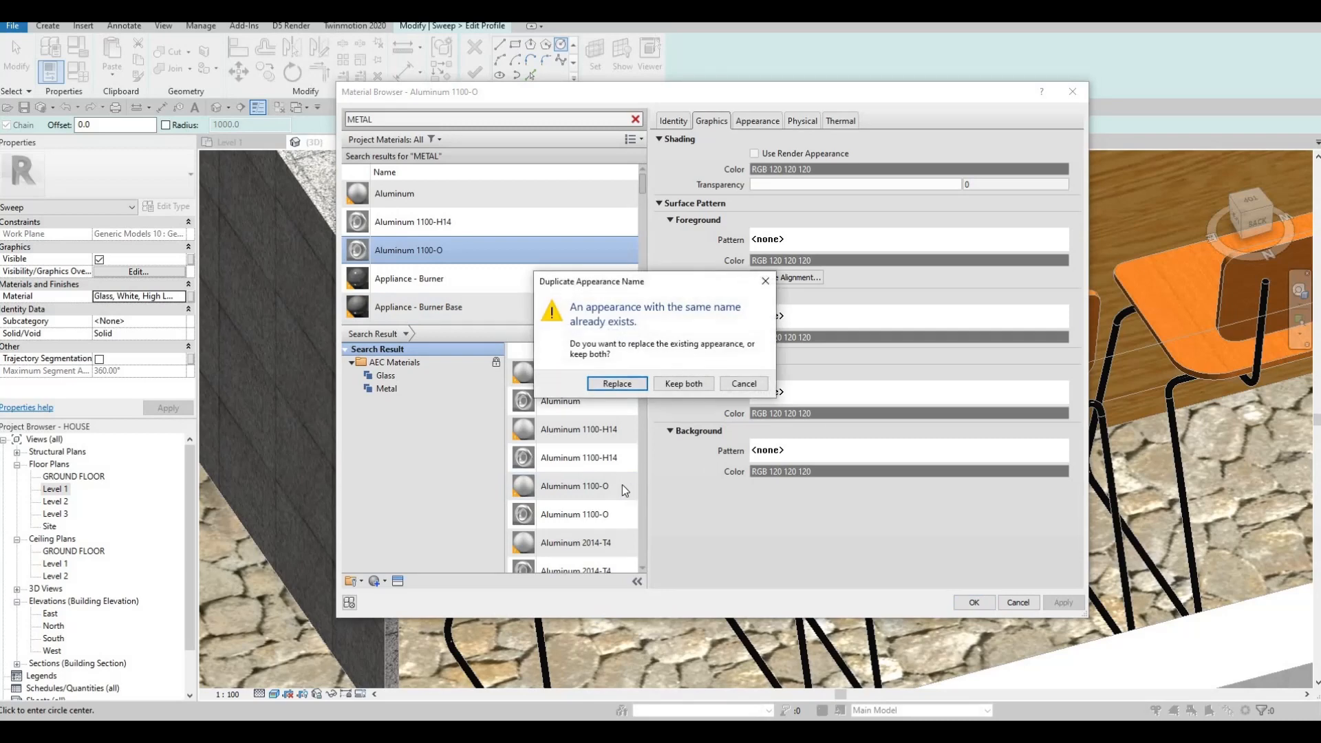
pyautogui.press('Escape')
pyautogui.click(621, 485)
pyautogui.press('Escape')
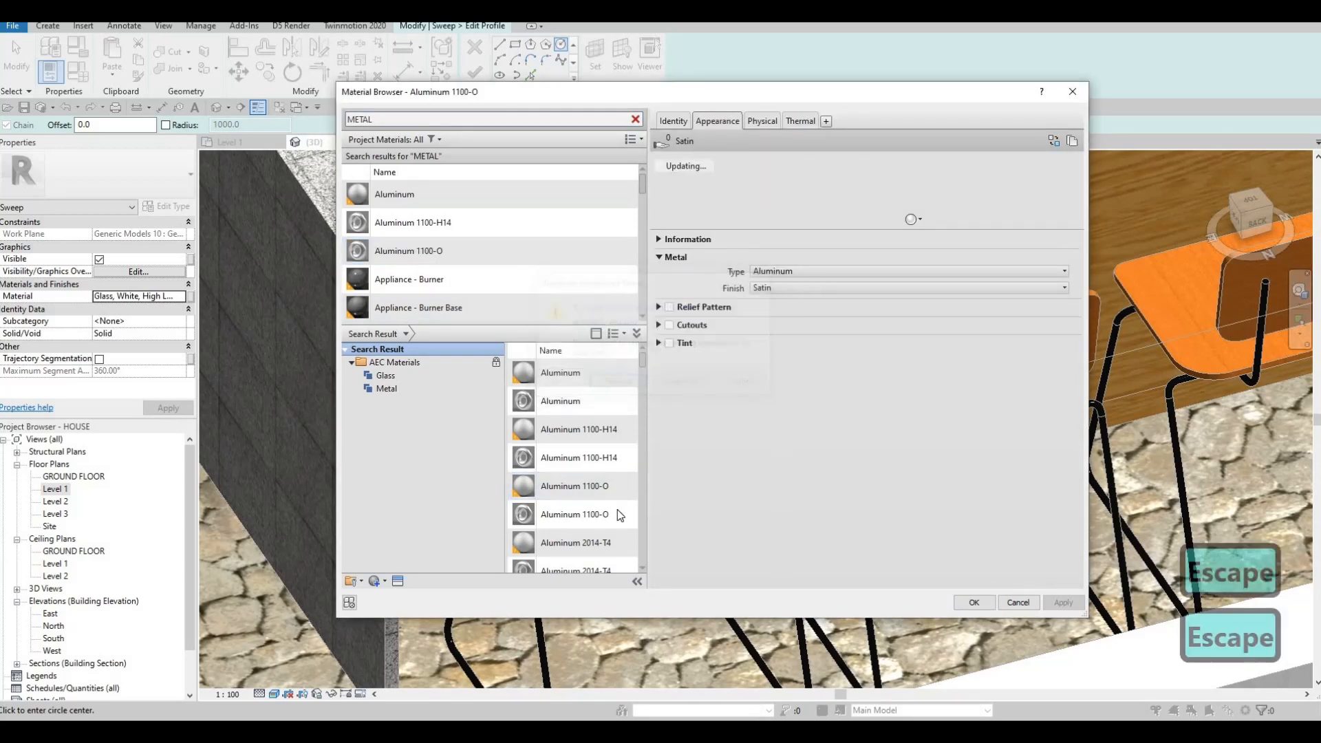
pyautogui.click(615, 542)
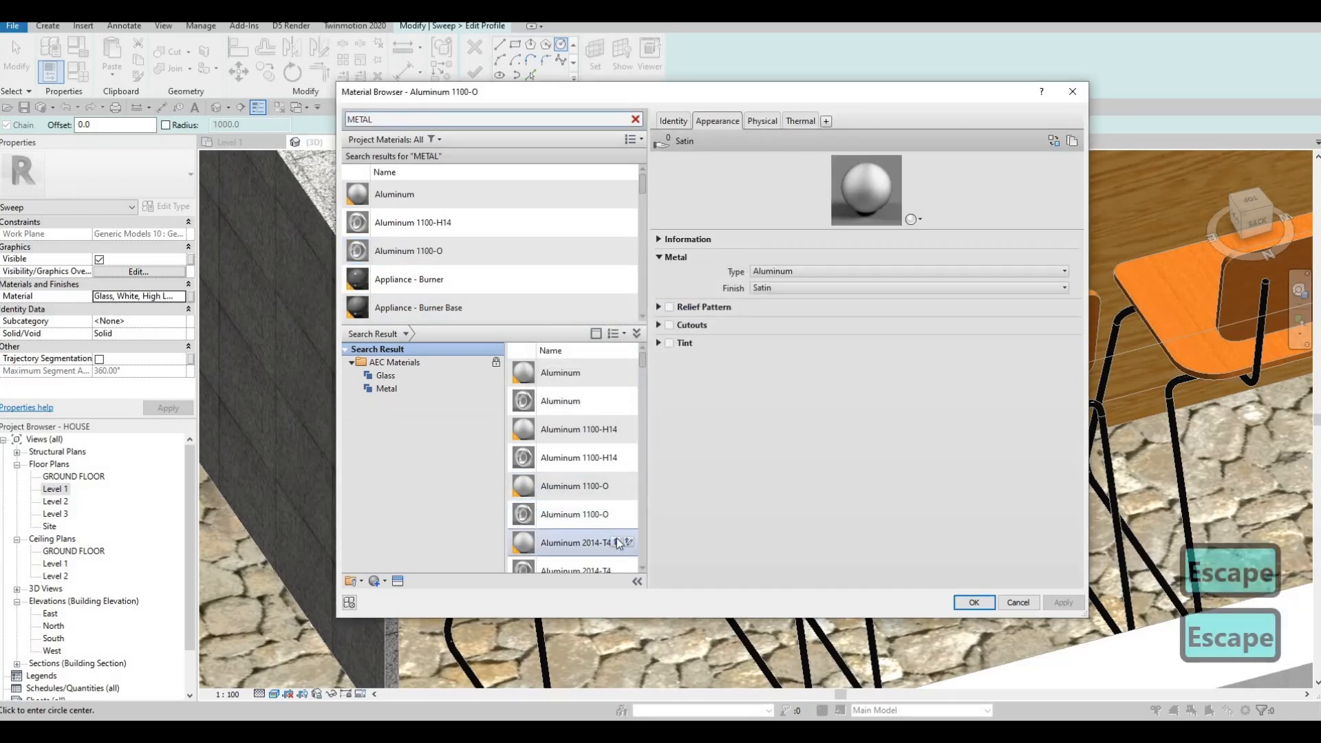
pyautogui.click(973, 602)
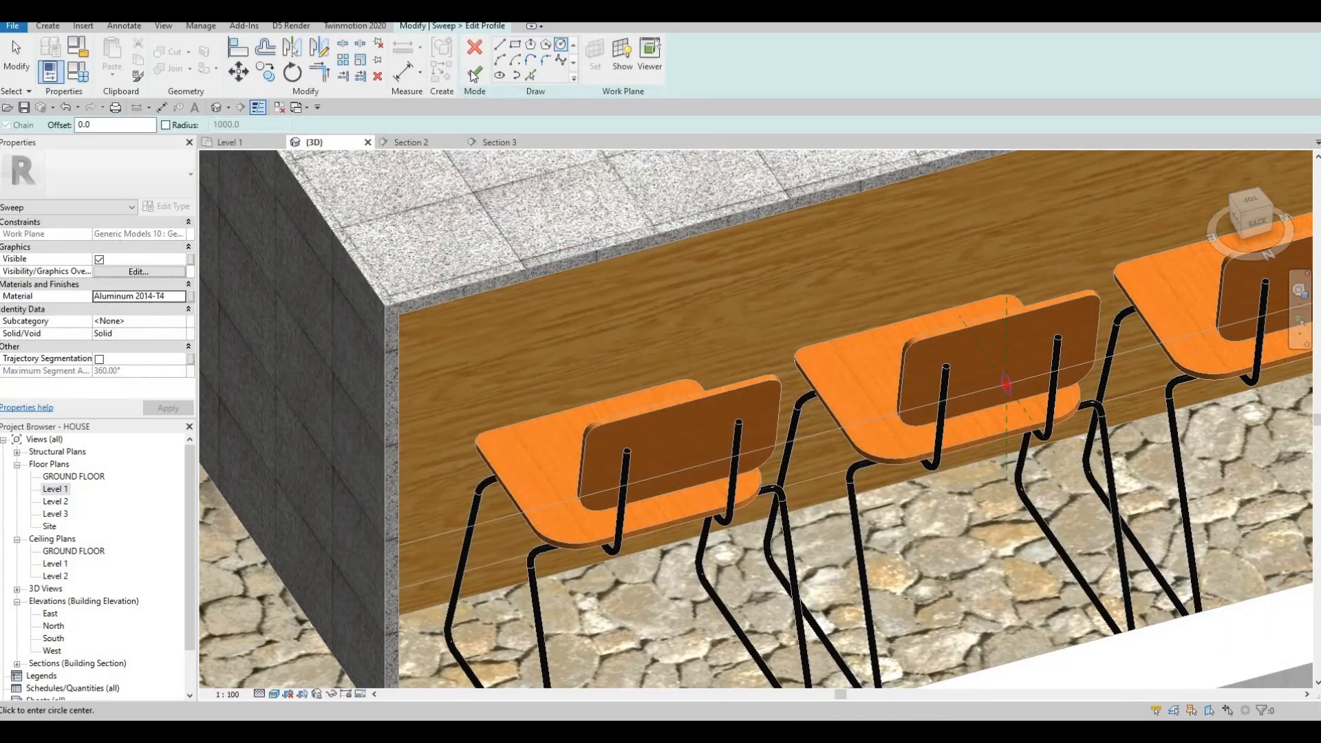
# Finish the circular profile and the sweep, check the rail along the counter, and finish the in-place model.
pyautogui.click(474, 73)
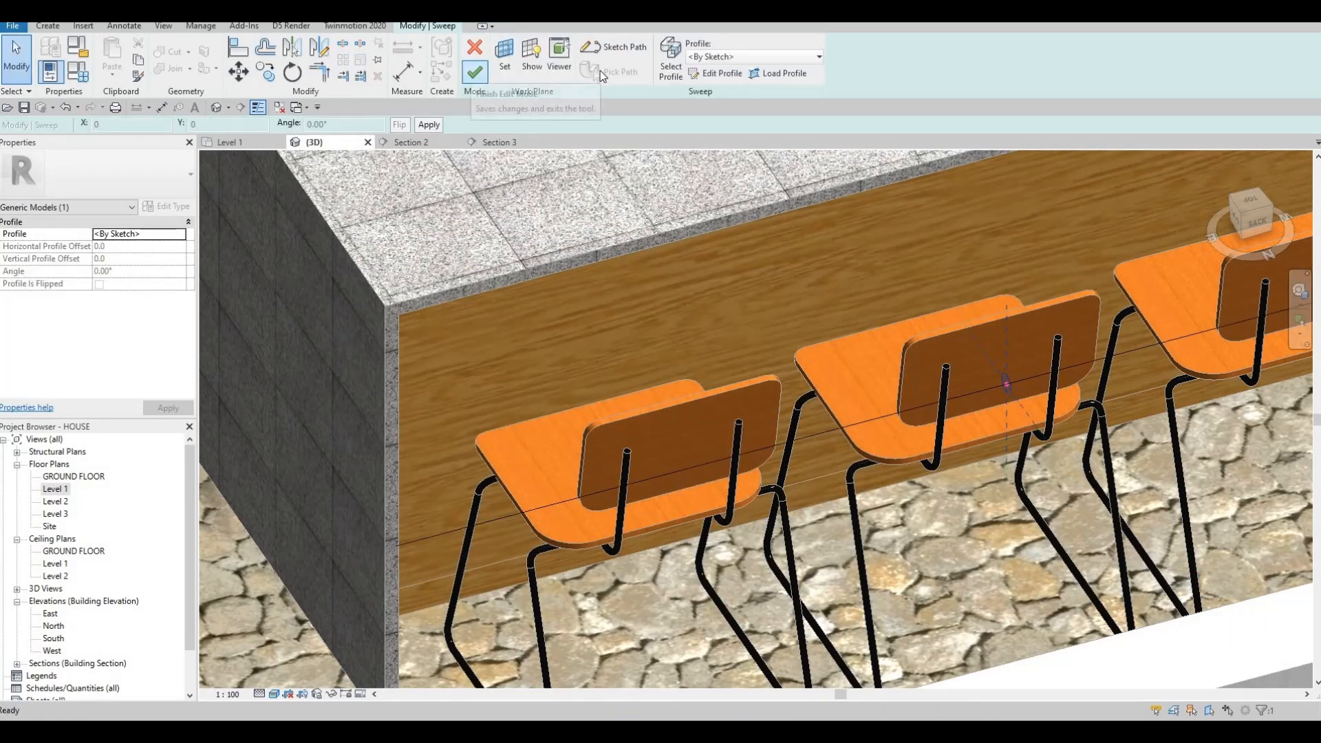
pyautogui.click(476, 73)
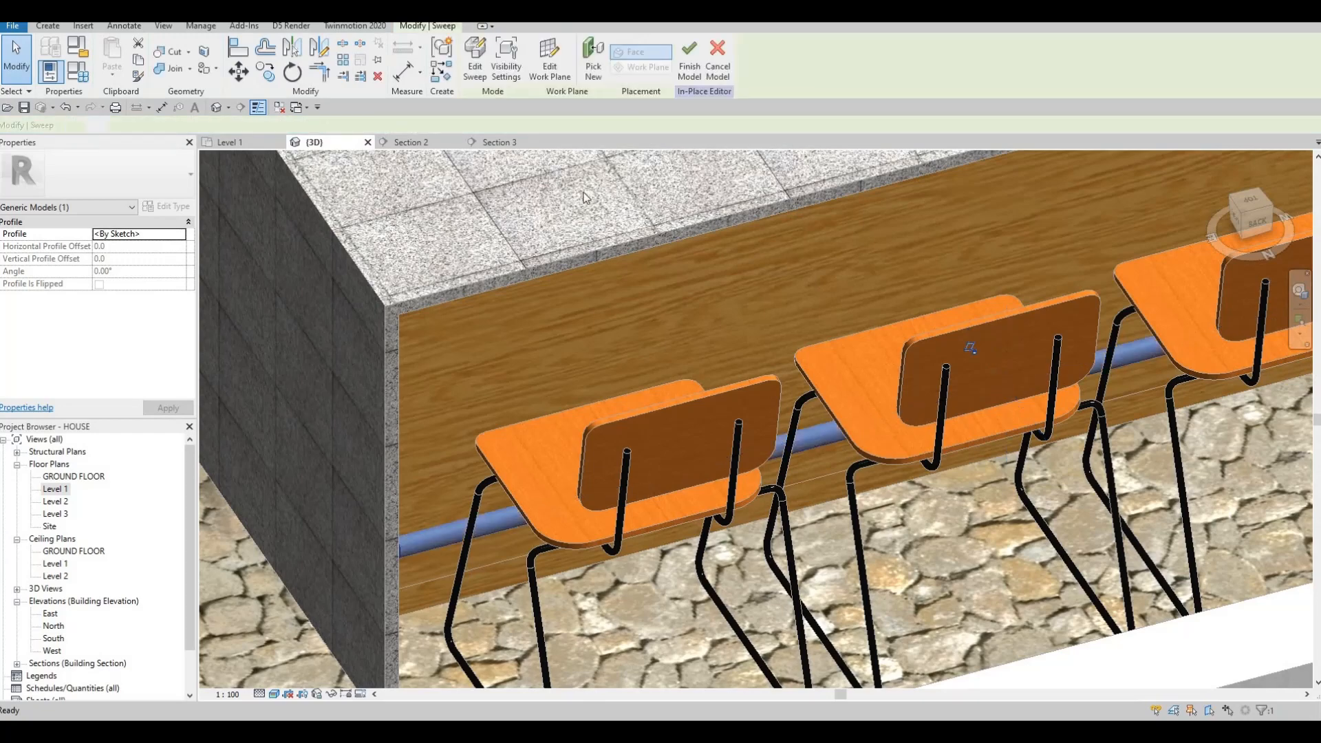
pyautogui.scroll(-1, 677, 175)
pyautogui.press('Escape')
pyautogui.keyDown('shift'); pyautogui.moveTo(676, 174); pyautogui.dragTo(651, 179, button='middle'); pyautogui.keyUp('shift')
pyautogui.keyDown('shift'); pyautogui.moveTo(725, 217); pyautogui.dragTo(356, 378, button='middle'); pyautogui.keyUp('shift')
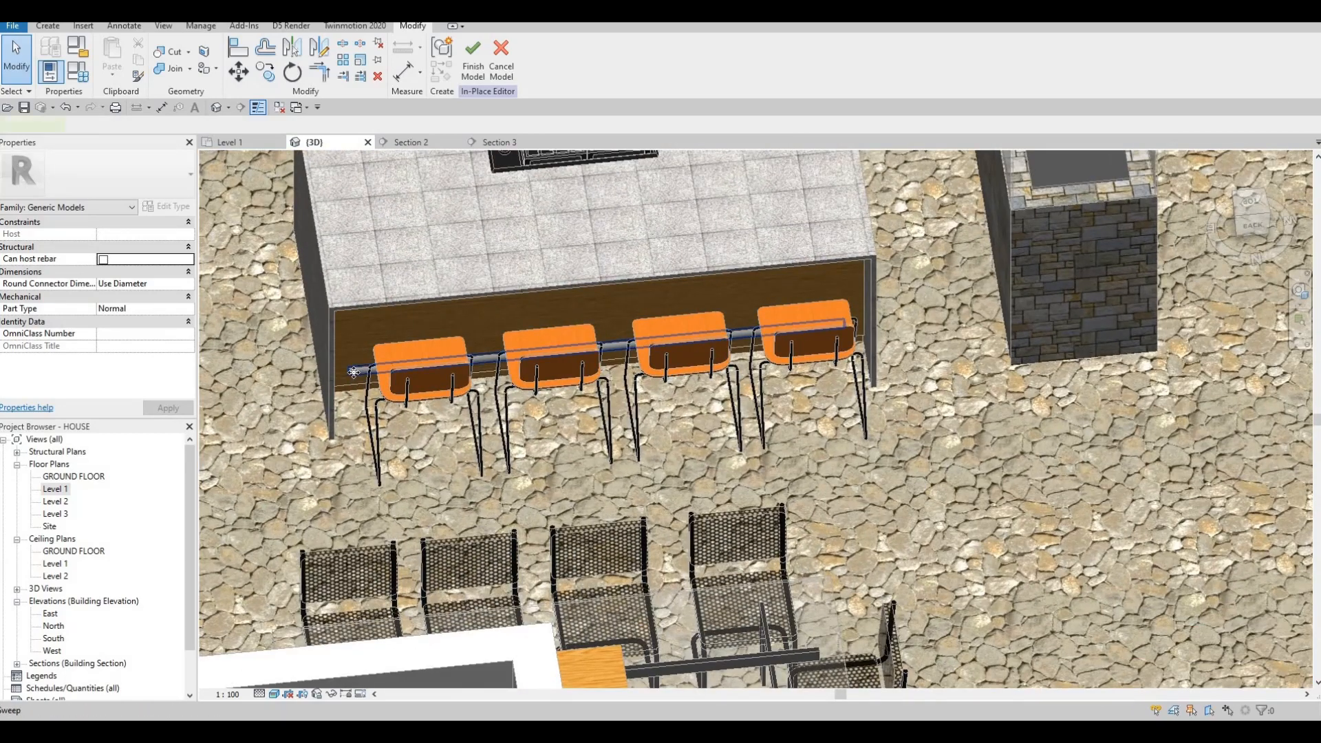
pyautogui.click(355, 373)
pyautogui.scroll(4, 355, 373)
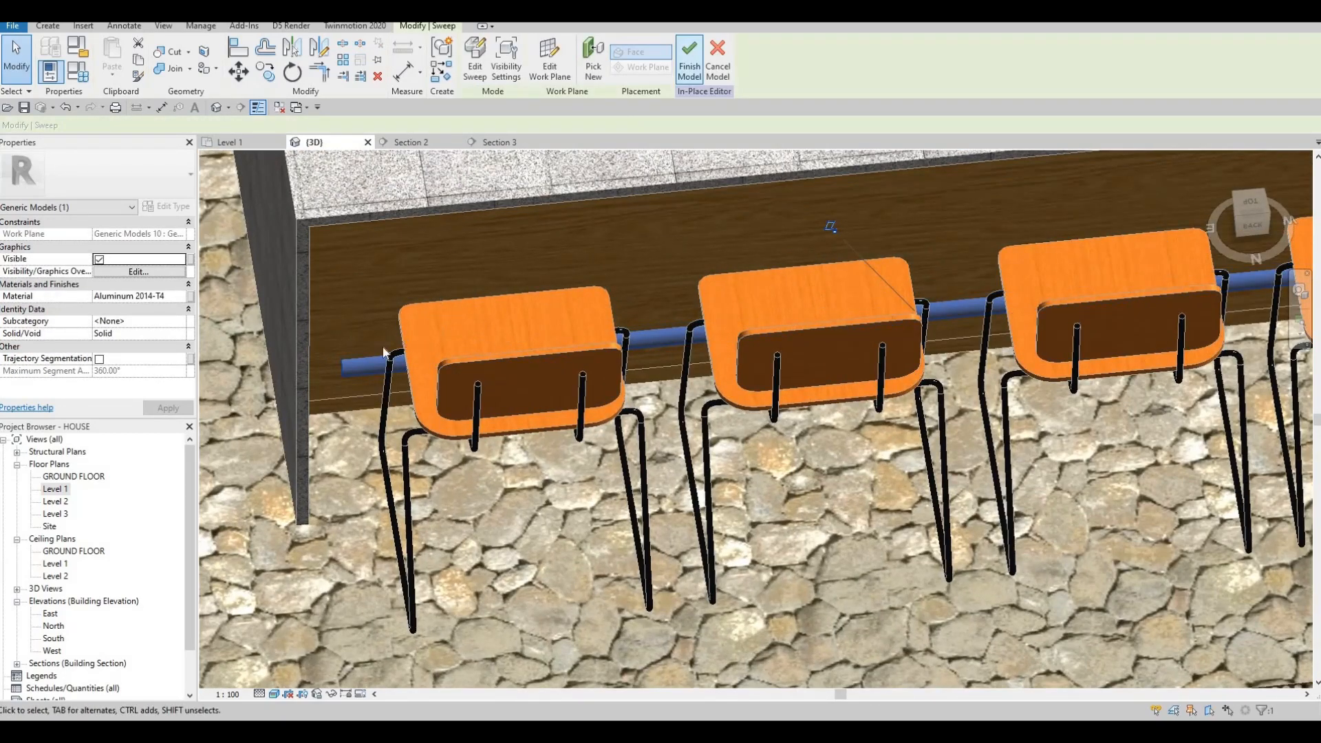
# Select the rail in the Level 1 plan and nudge it three increments towards the bar stools.
pyautogui.click(665, 337)
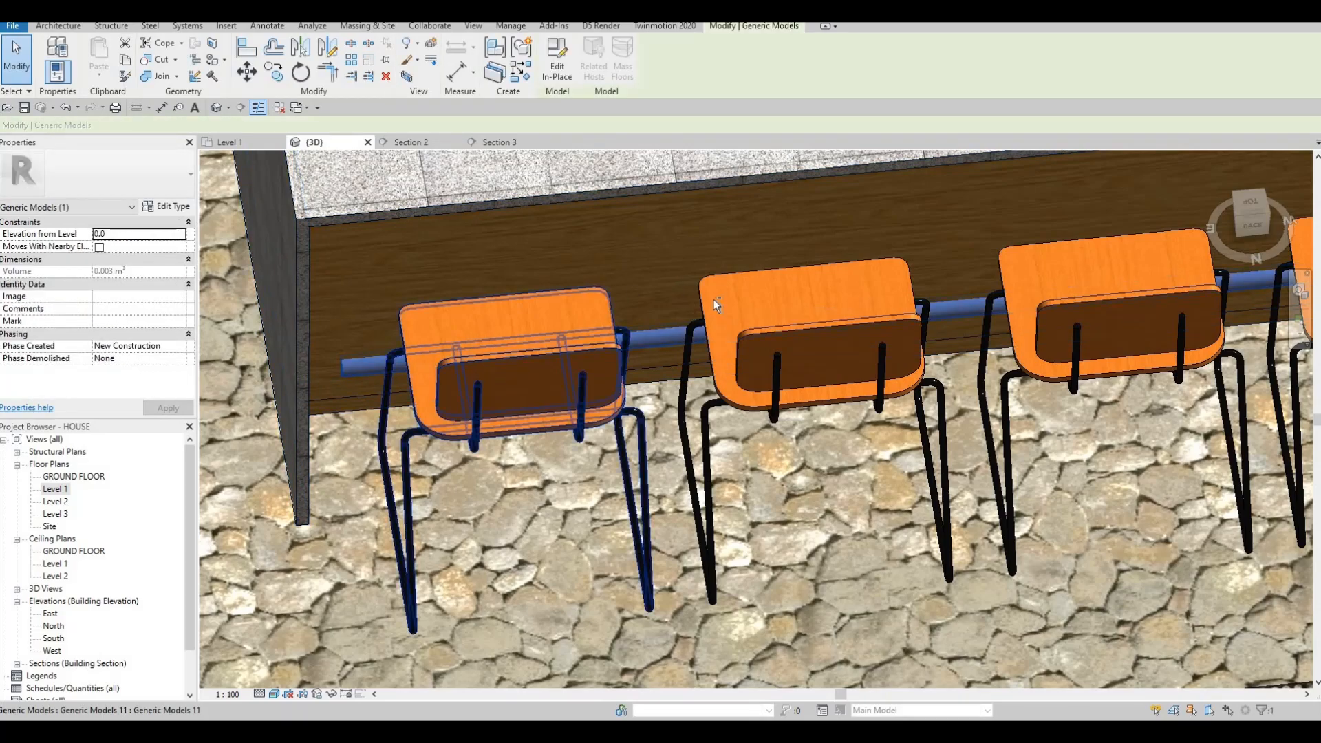
pyautogui.scroll(-3, 713, 298)
pyautogui.keyDown('shift'); pyautogui.moveTo(712, 299); pyautogui.dragTo(571, 254, button='middle'); pyautogui.keyUp('shift')
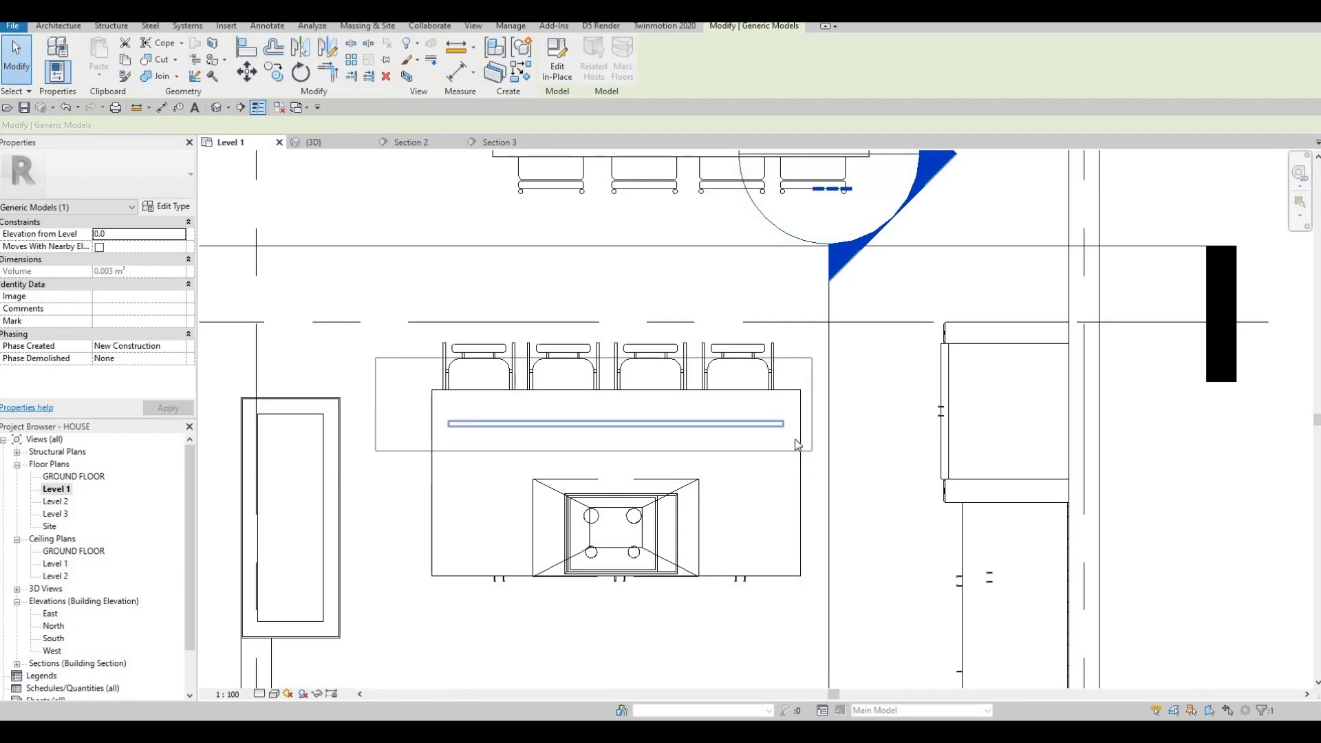
pyautogui.scroll(2, 572, 410)
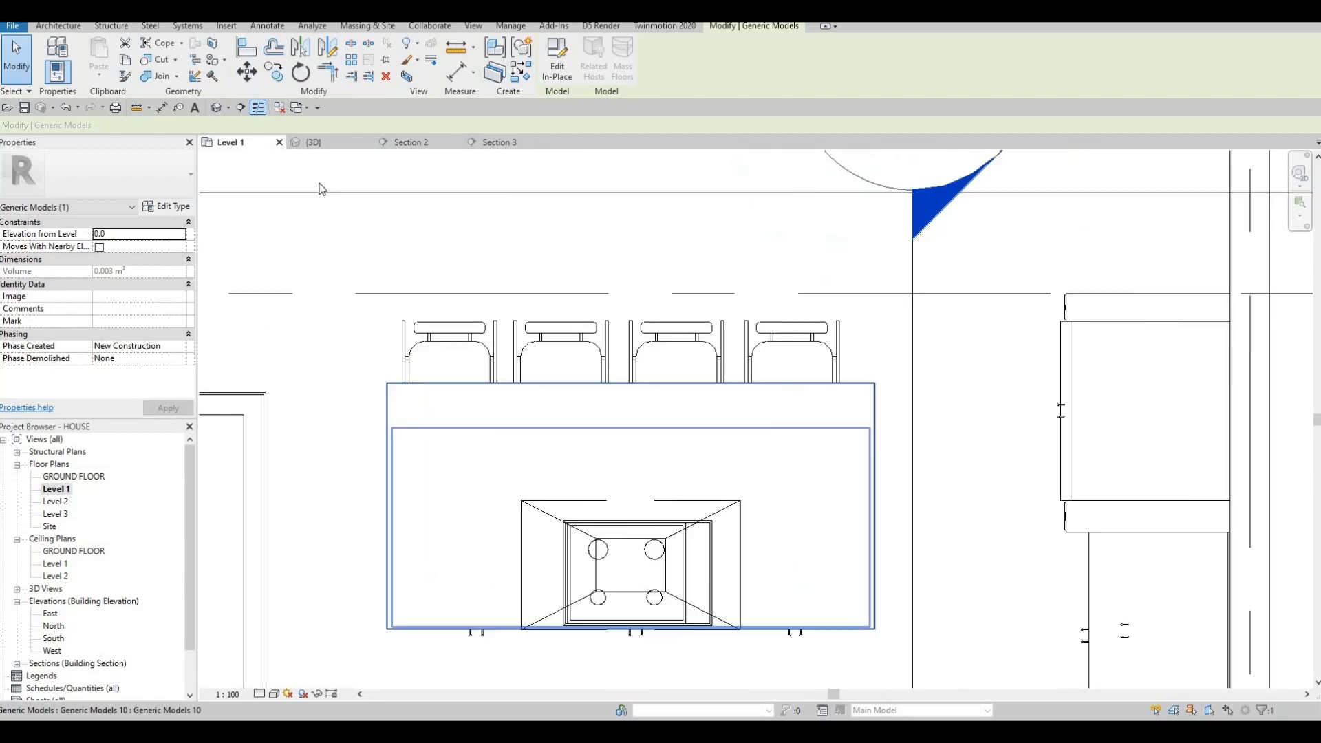
pyautogui.press('Escape')
pyautogui.press('Escape')
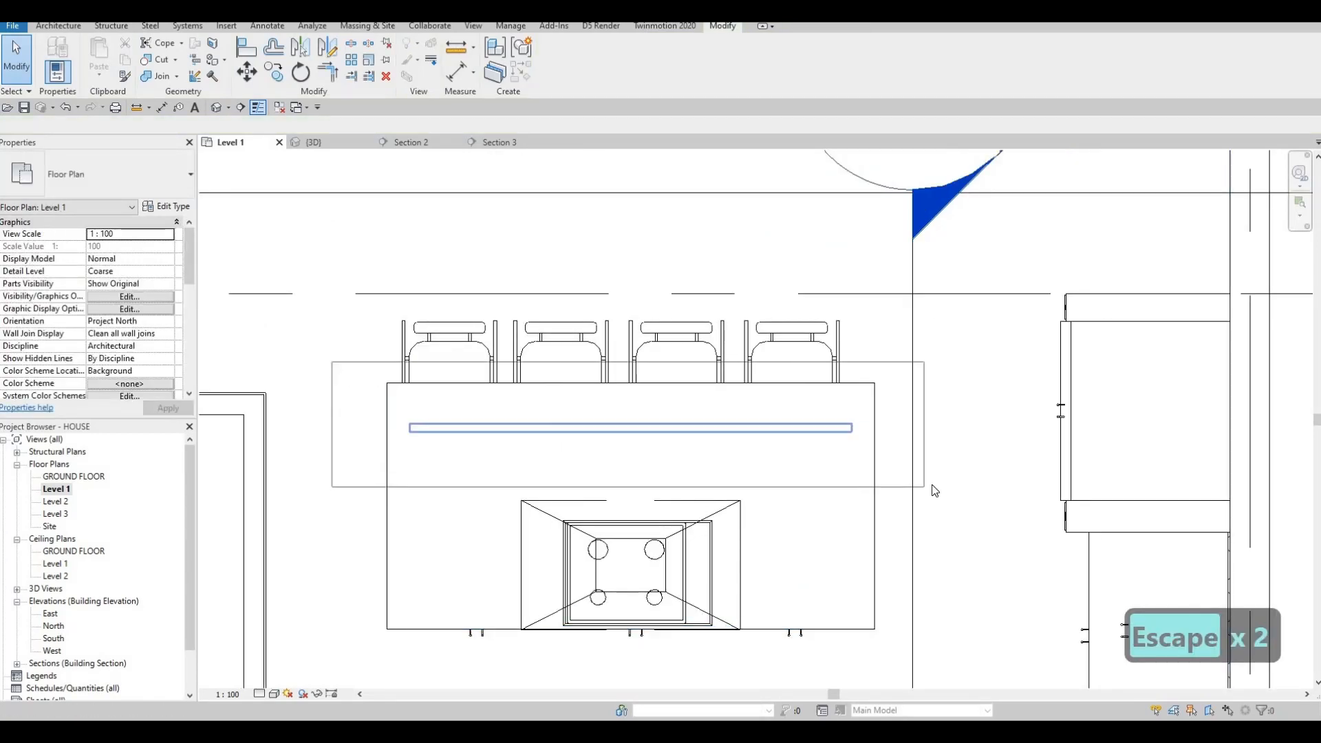
pyautogui.click(934, 490)
pyautogui.press('Up')
pyautogui.press('Up')
pyautogui.press('Up')
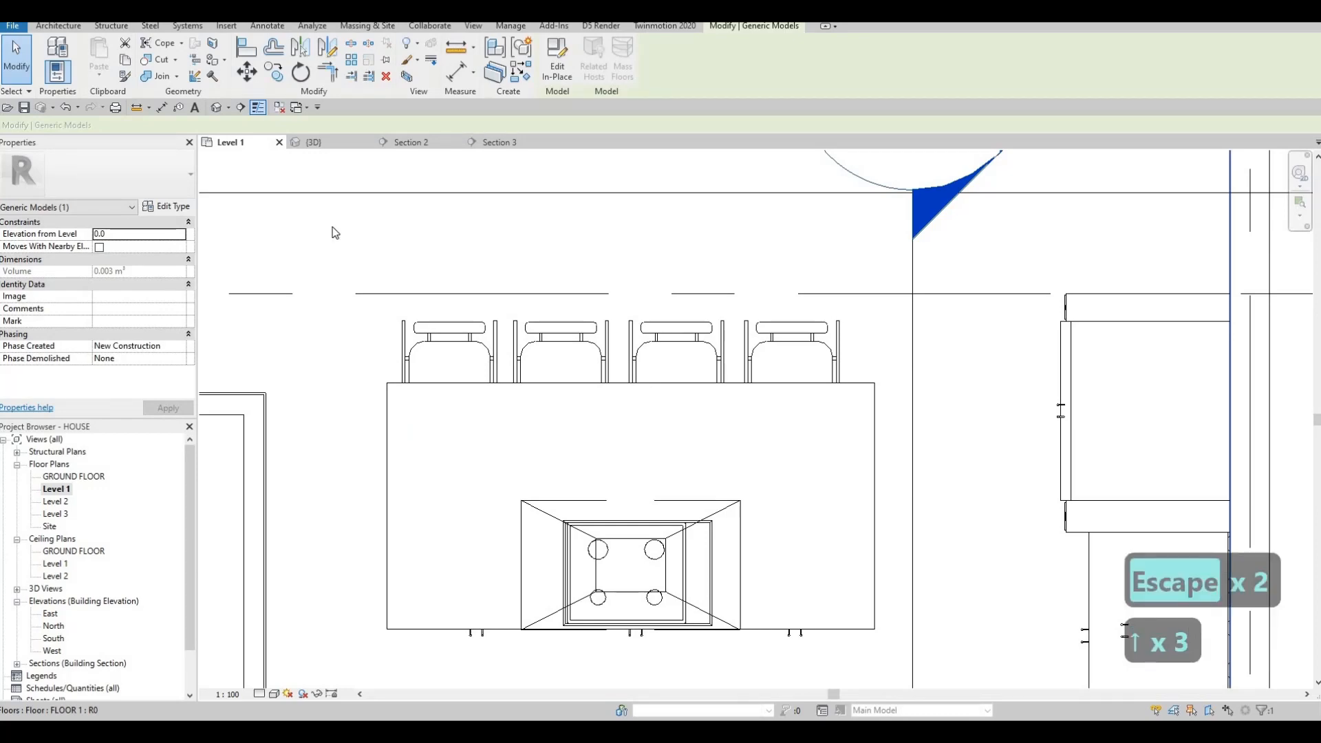
pyautogui.press('Escape')
# Return to the 3D view, open the rail for in-place editing and select its sweep.
pyautogui.click(315, 142)
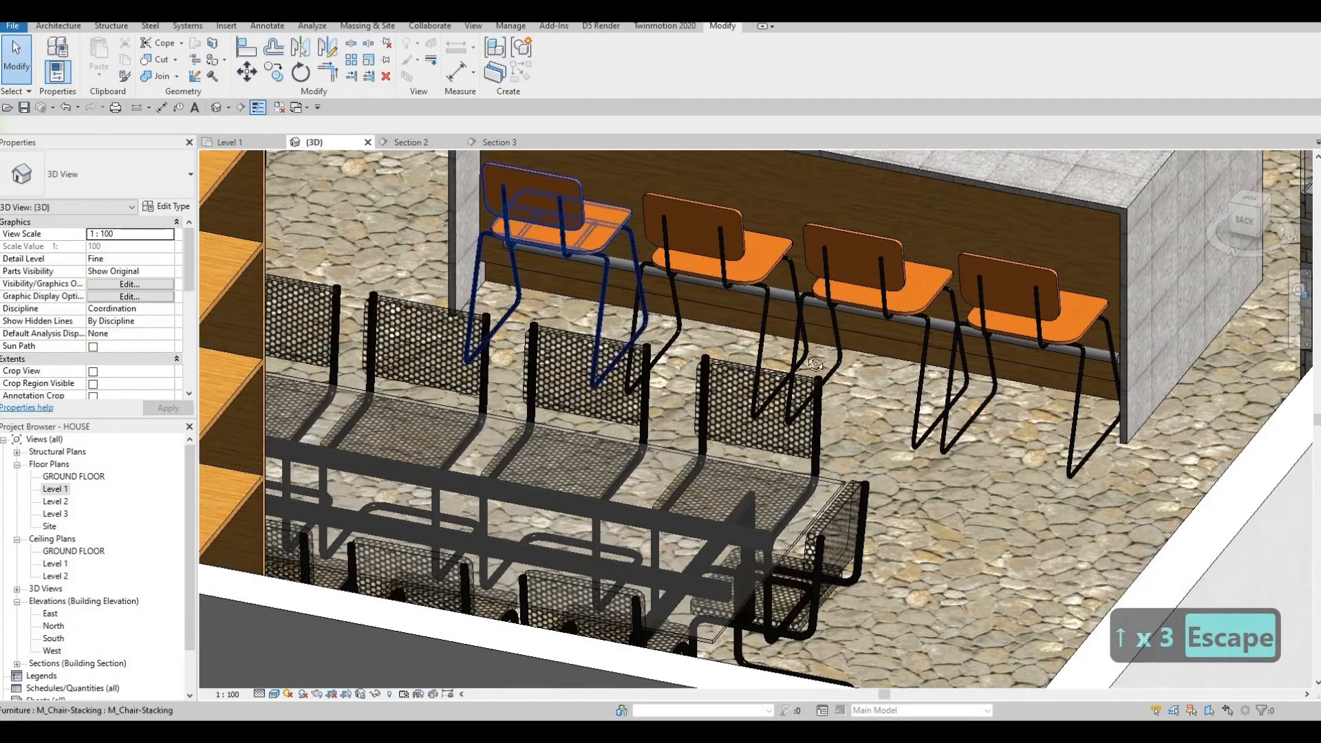
pyautogui.keyDown('shift'); pyautogui.moveTo(816, 355); pyautogui.dragTo(803, 405, button='middle'); pyautogui.keyUp('shift')
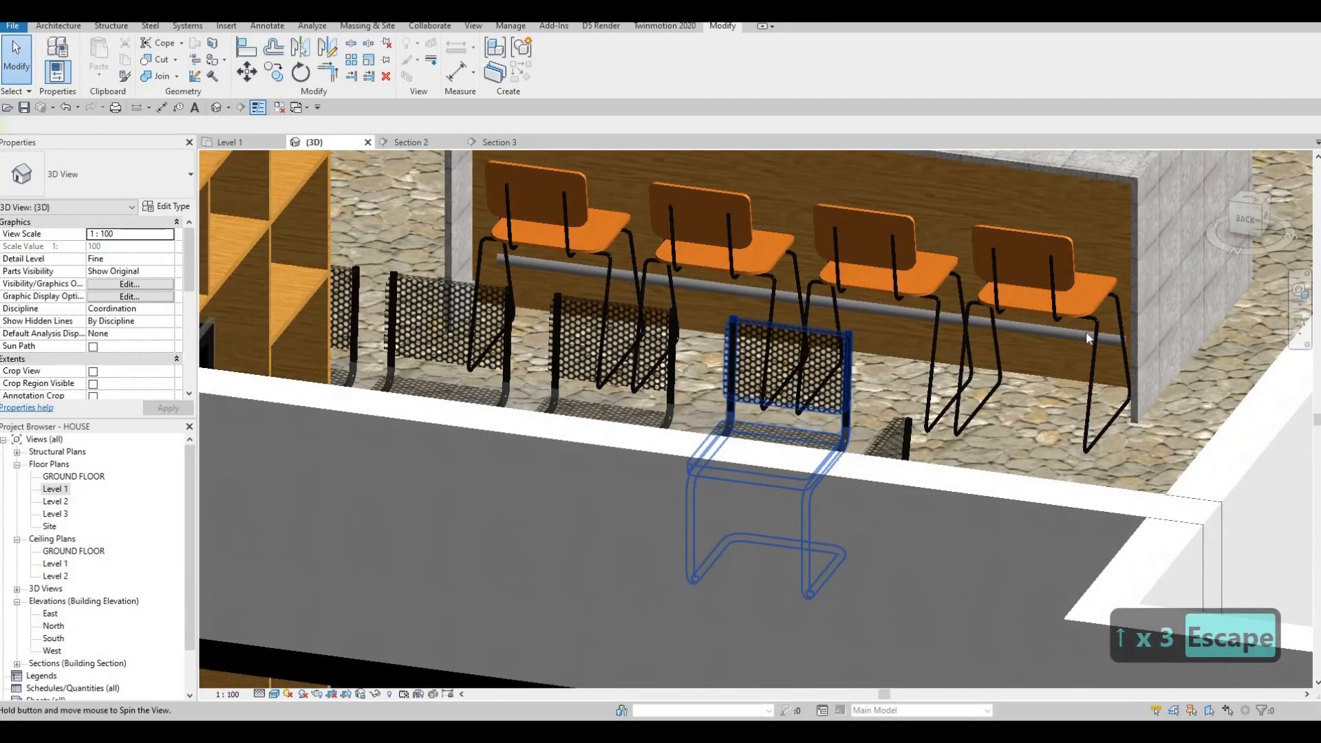
pyautogui.scroll(3, 1092, 351)
pyautogui.click(1123, 361)
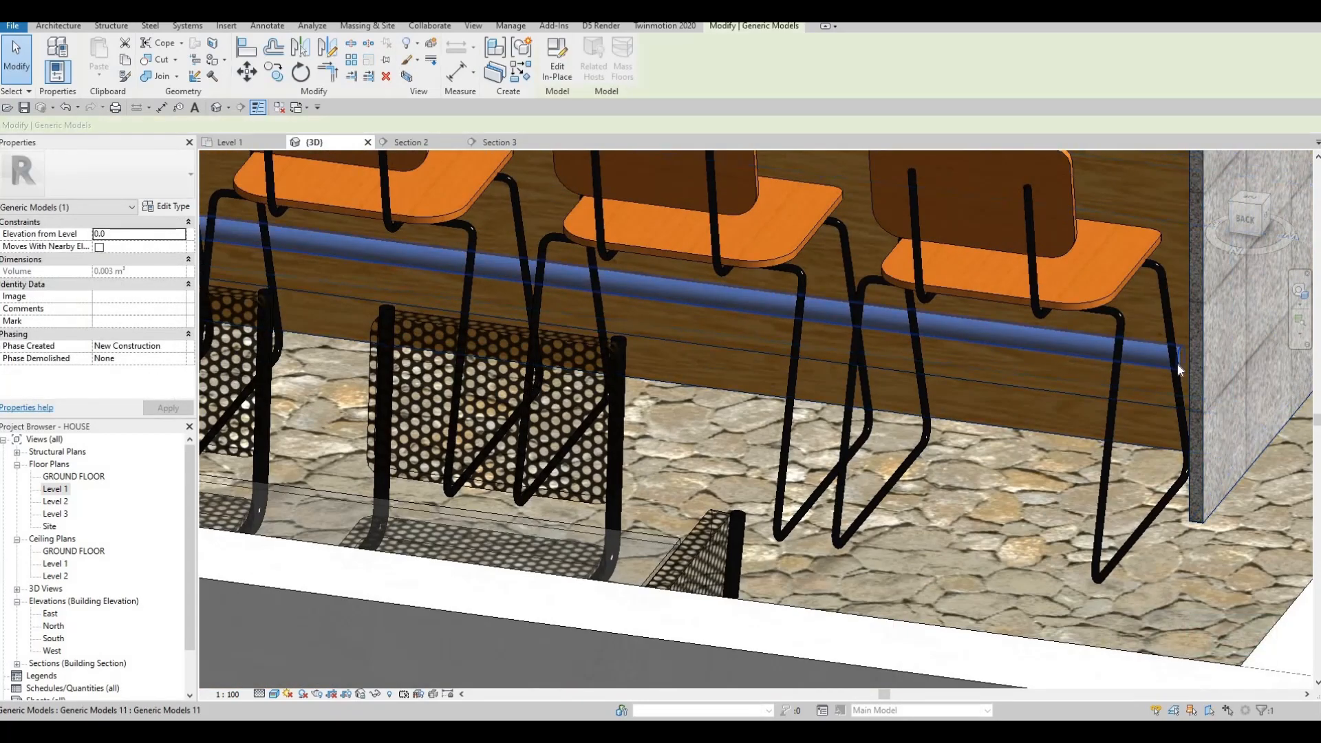
pyautogui.keyDown('shift'); pyautogui.moveTo(1177, 370); pyautogui.dragTo(1133, 339, button='middle'); pyautogui.keyUp('shift')
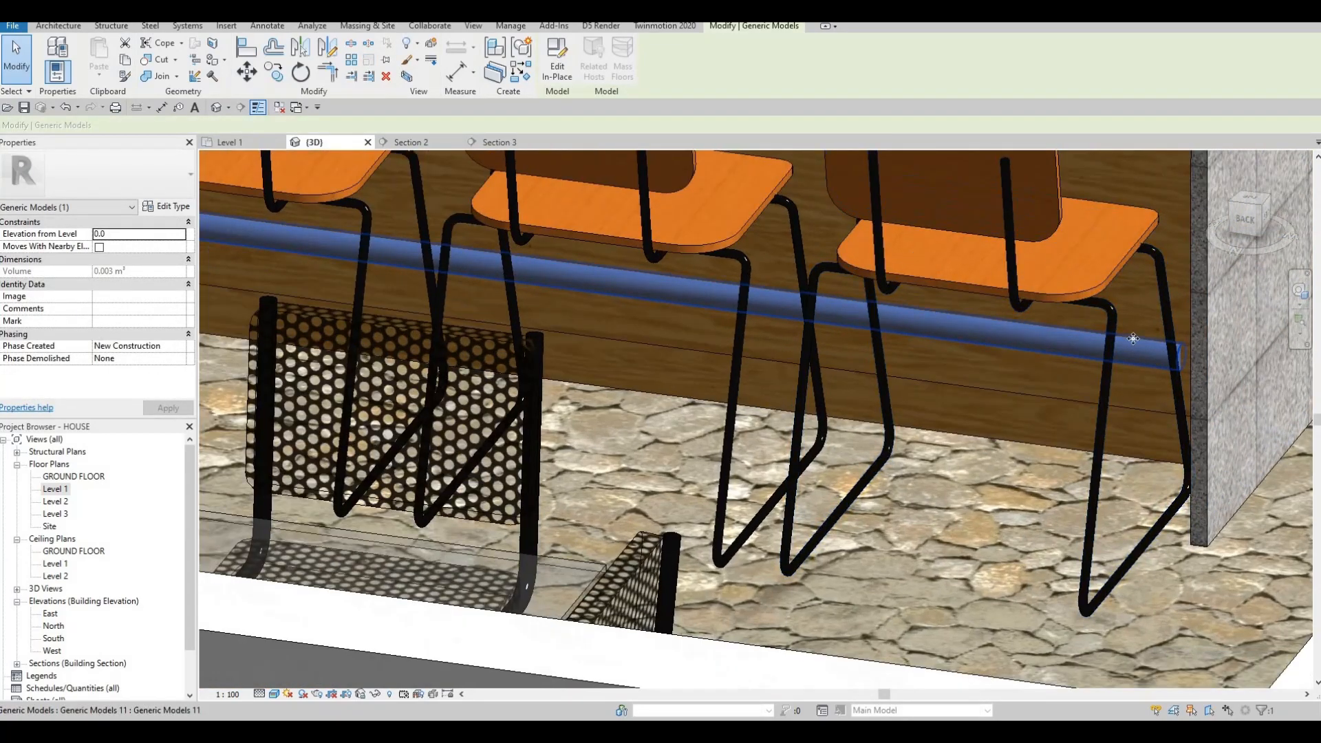
pyautogui.click(554, 64)
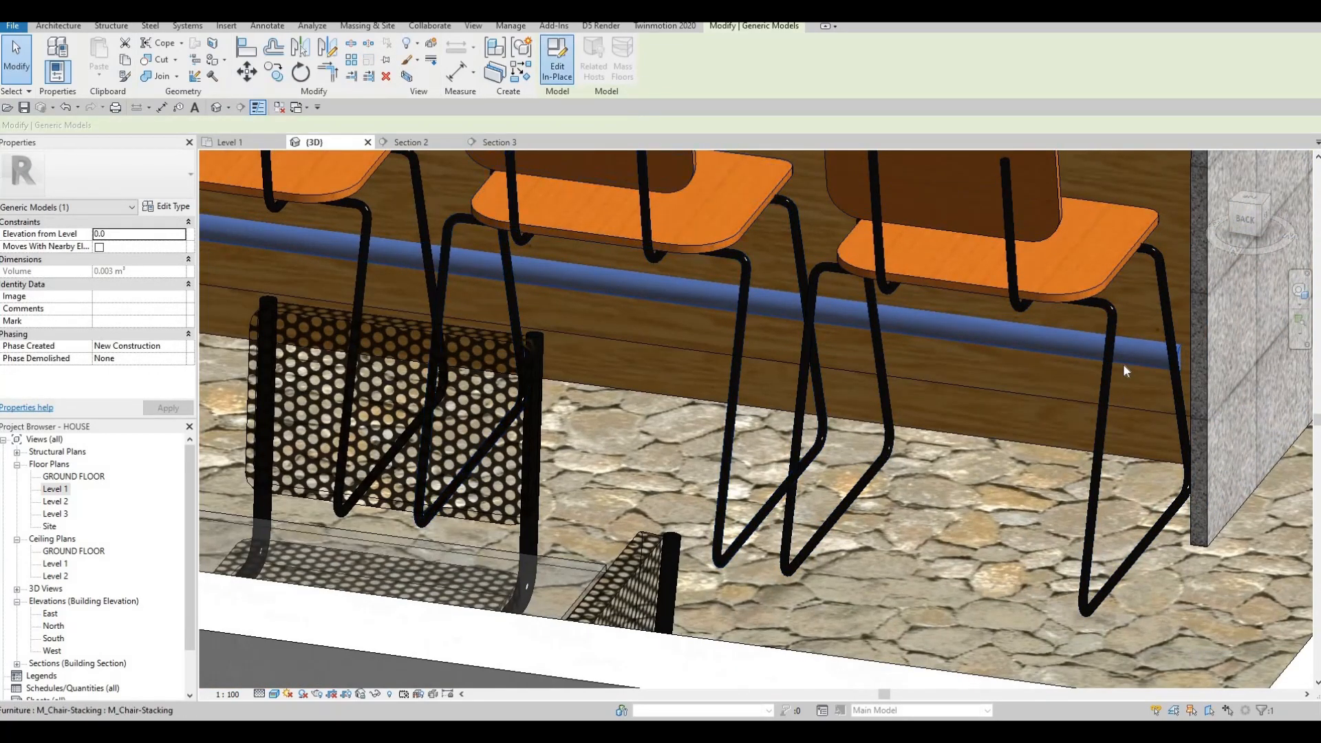
pyautogui.click(1167, 363)
pyautogui.keyDown('shift'); pyautogui.moveTo(1101, 355); pyautogui.dragTo(1077, 313, button='middle'); pyautogui.keyUp('shift')
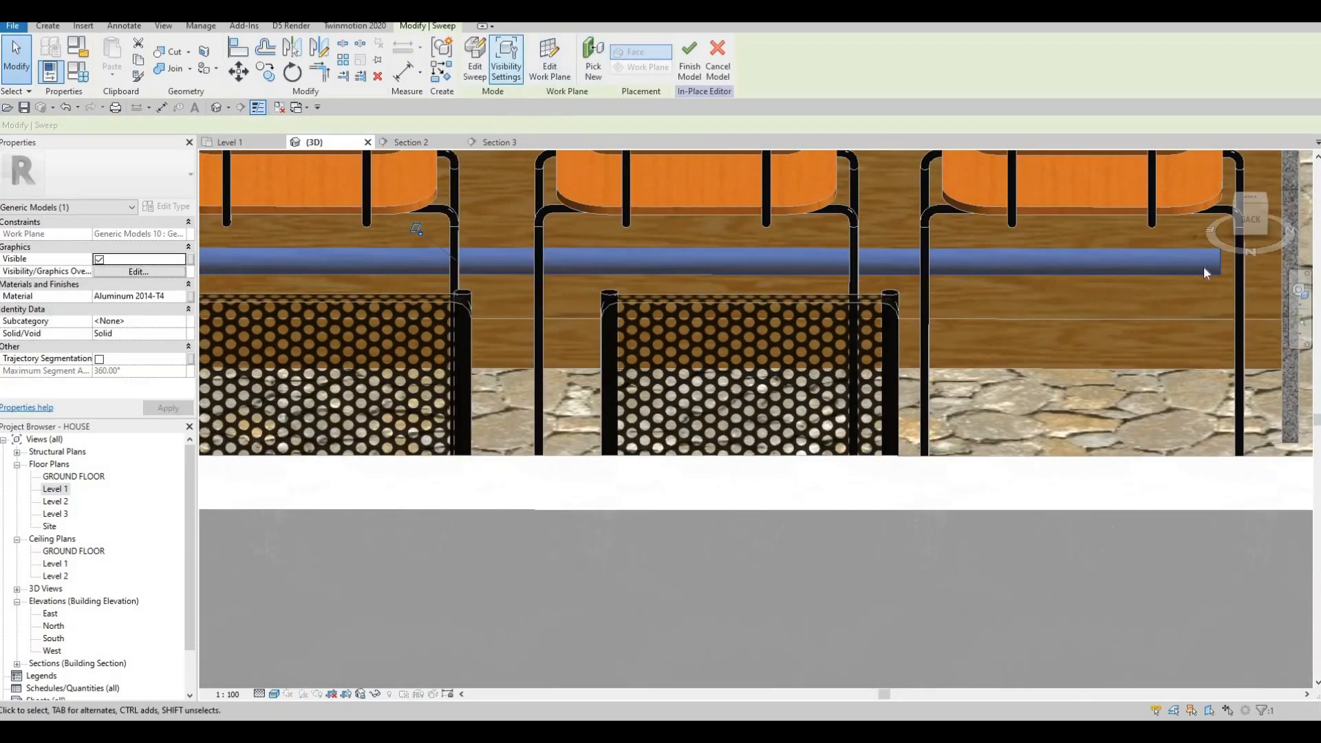
# Edit the sweep's path sketch and stretch both ends of the path line to the counter's side panels, about 2485 long.
pyautogui.click(475, 62)
pyautogui.moveTo(873, 263); pyautogui.dragTo(810, 307, button='middle')
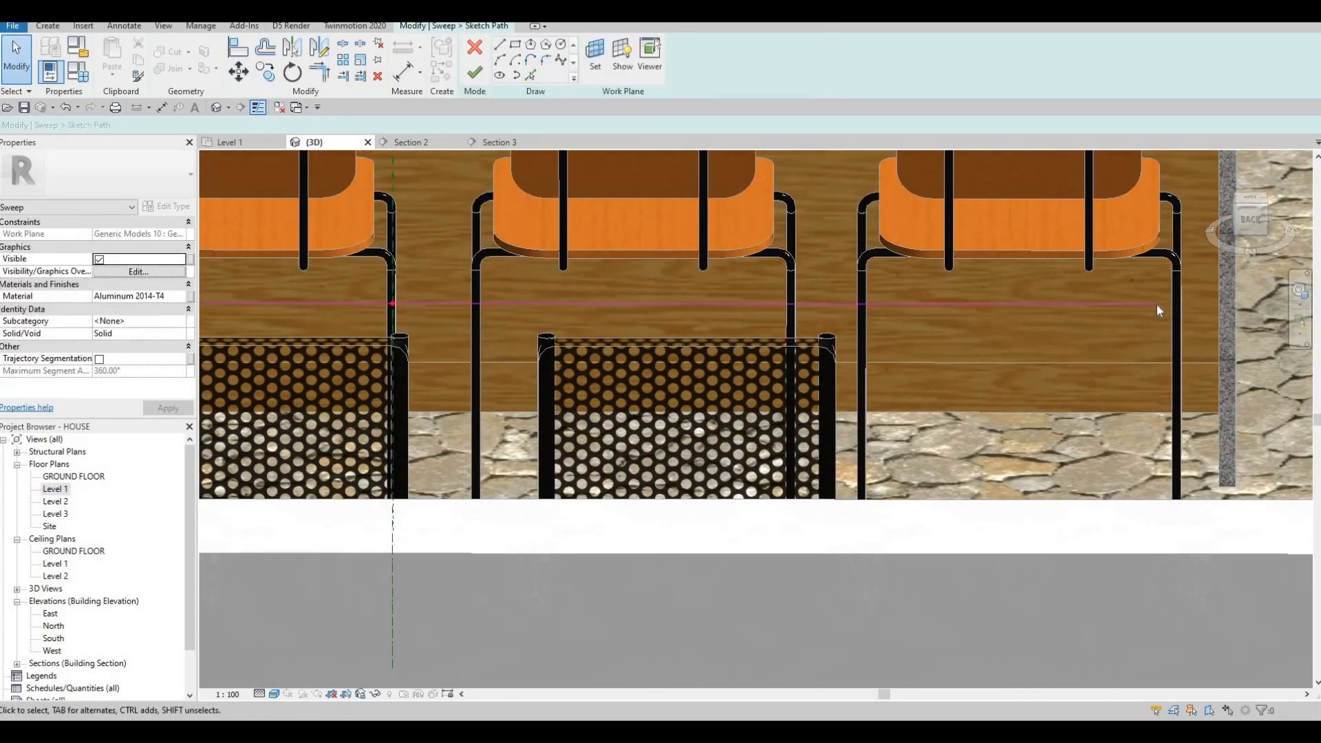
pyautogui.moveTo(1220, 305); pyautogui.dragTo(1218, 304)
pyautogui.moveTo(317, 314); pyautogui.dragTo(871, 315, button='middle')
pyautogui.moveTo(274, 297); pyautogui.dragTo(703, 346, button='middle')
pyautogui.scroll(-1, 704, 346)
pyautogui.moveTo(634, 350); pyautogui.dragTo(517, 348)
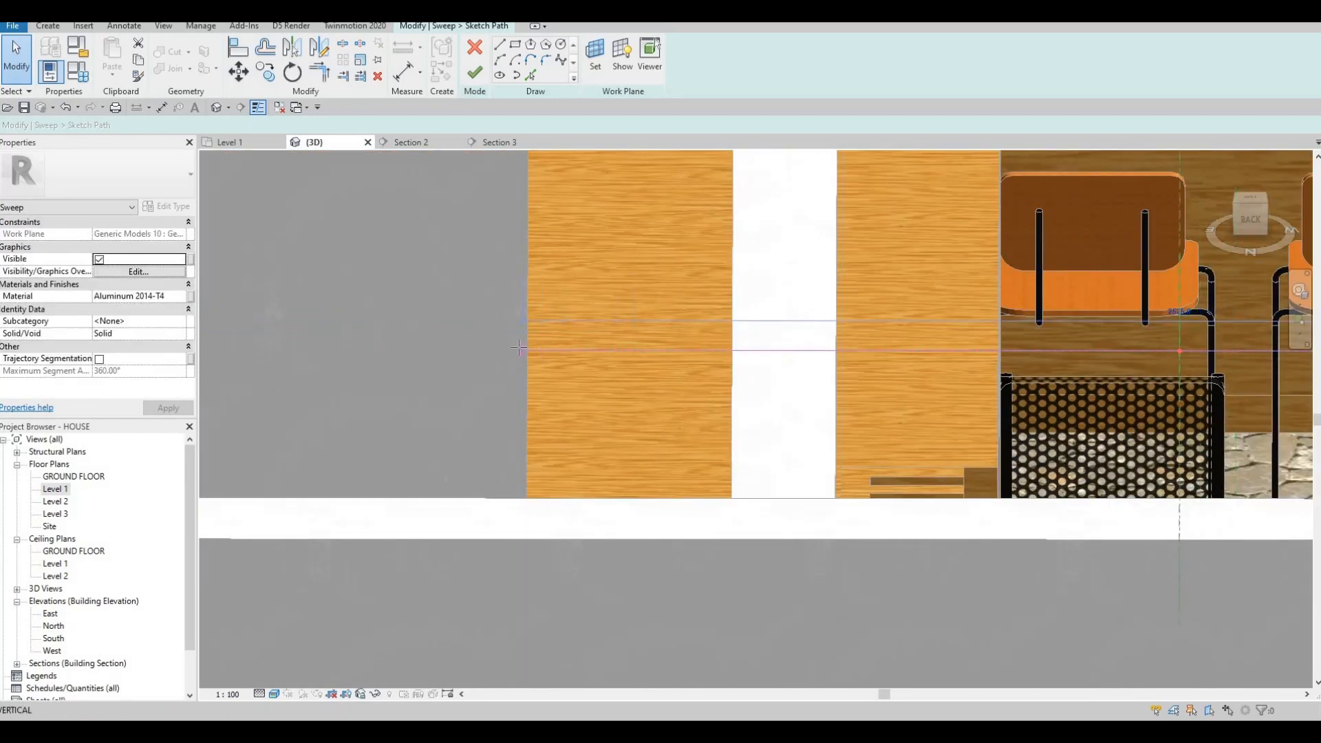
pyautogui.click(582, 351)
pyautogui.moveTo(581, 350)
pyautogui.keyDown('shift'); pyautogui.mouseDown(button='middle')
pyautogui.moveTo(621, 259)
pyautogui.moveTo(571, 275)
pyautogui.mouseUp(button='middle'); pyautogui.keyUp('shift')
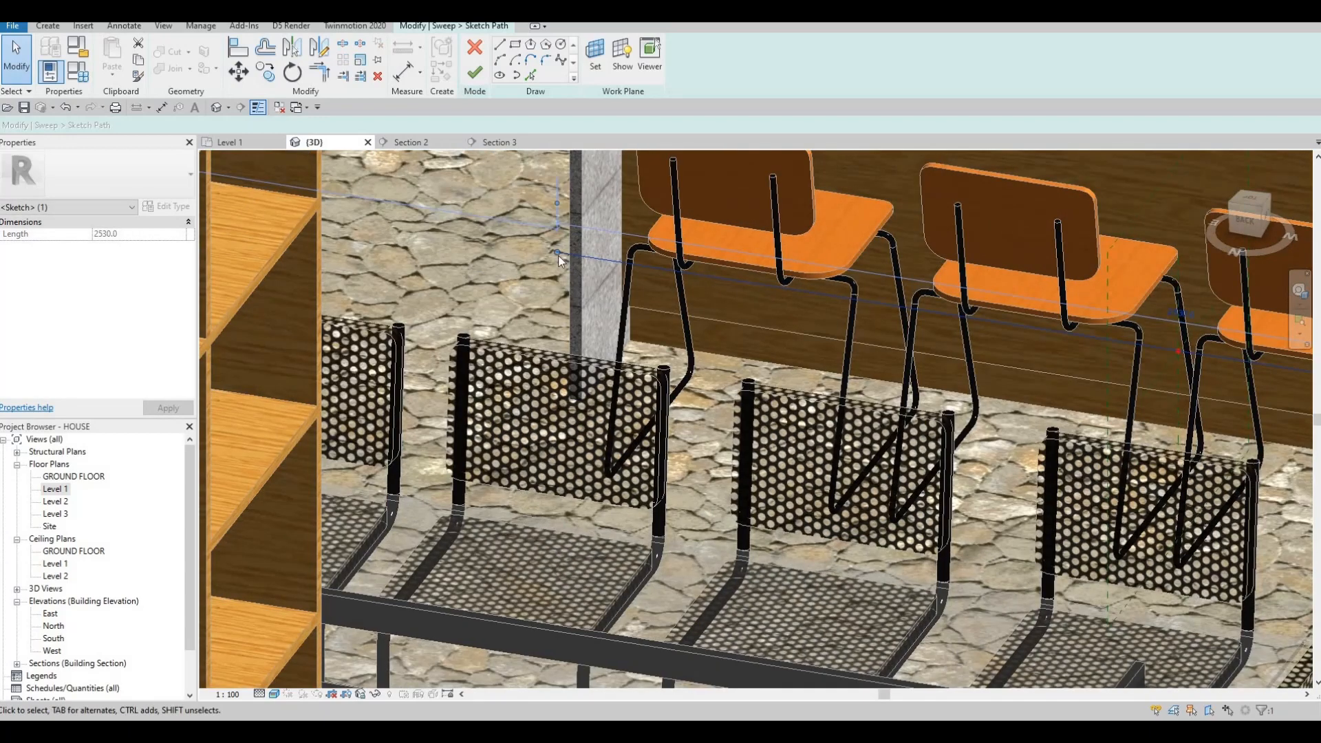
pyautogui.moveTo(557, 253); pyautogui.dragTo(586, 255)
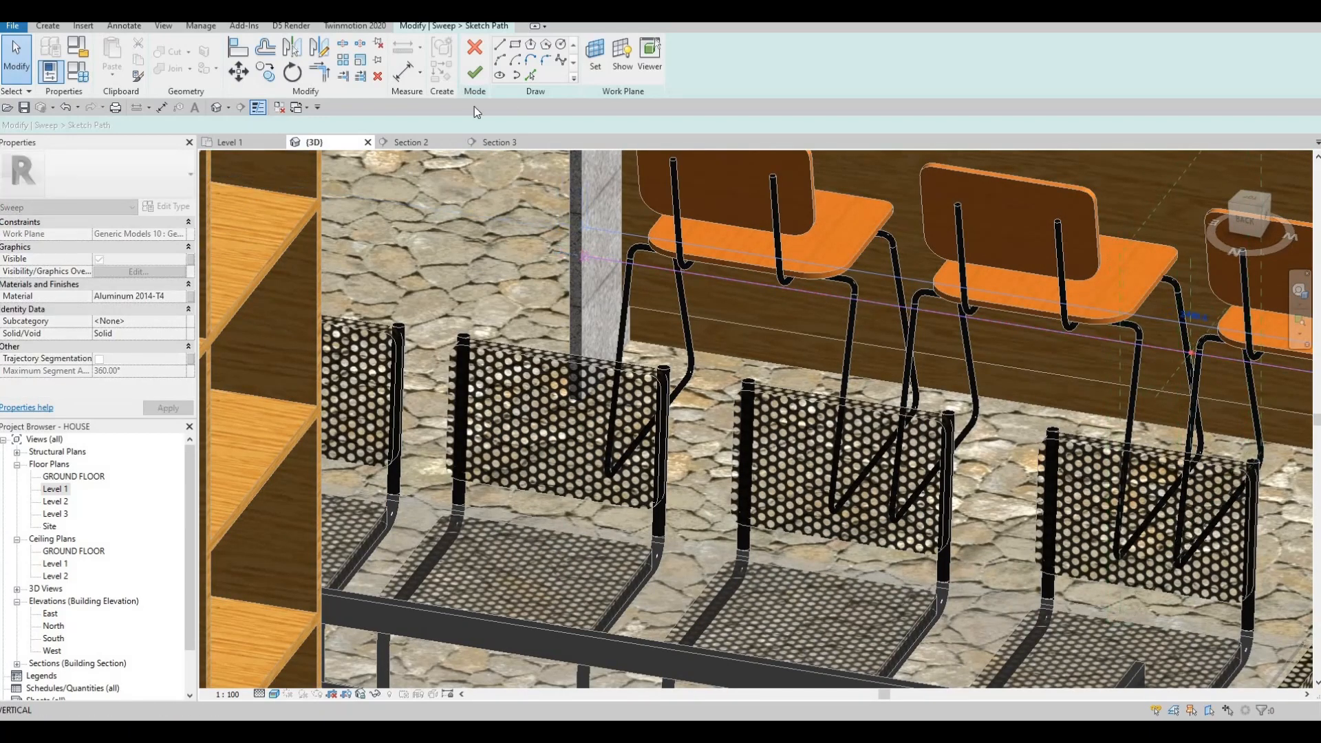
# In Section 2, snap the path's overshooting end to the inner edge of the counter's side panel, giving a 2400 path length.
pyautogui.click(426, 143)
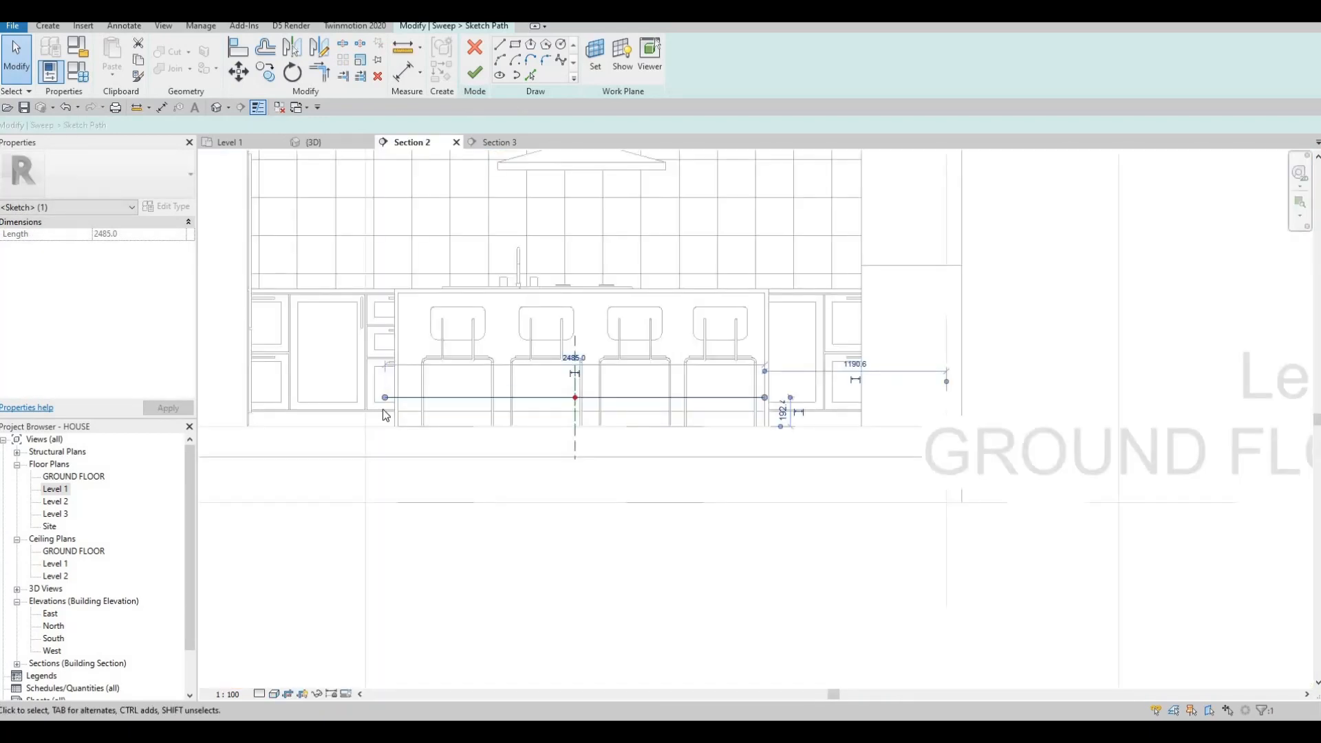
pyautogui.scroll(3, 388, 401)
pyautogui.moveTo(390, 392); pyautogui.dragTo(424, 392)
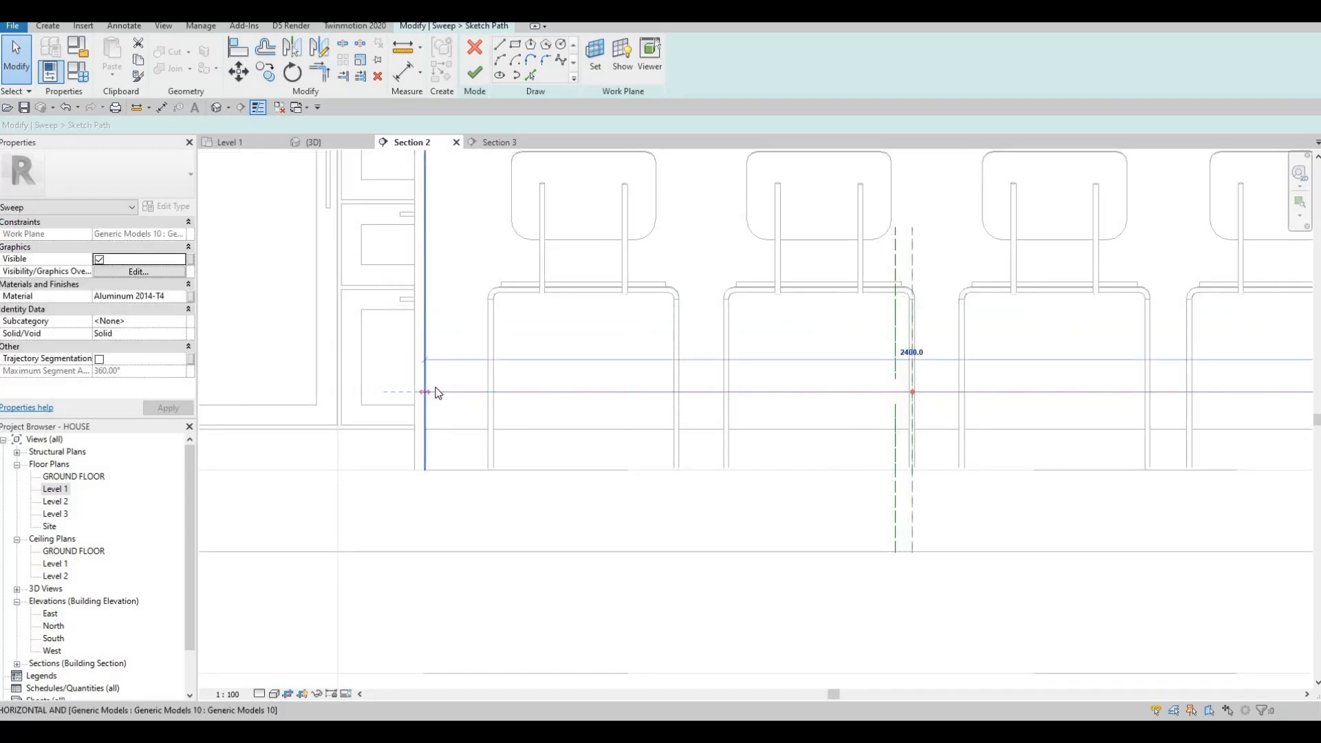
pyautogui.scroll(-2, 674, 418)
pyautogui.moveTo(1092, 413); pyautogui.dragTo(983, 413, button='middle')
pyautogui.scroll(3, 958, 381)
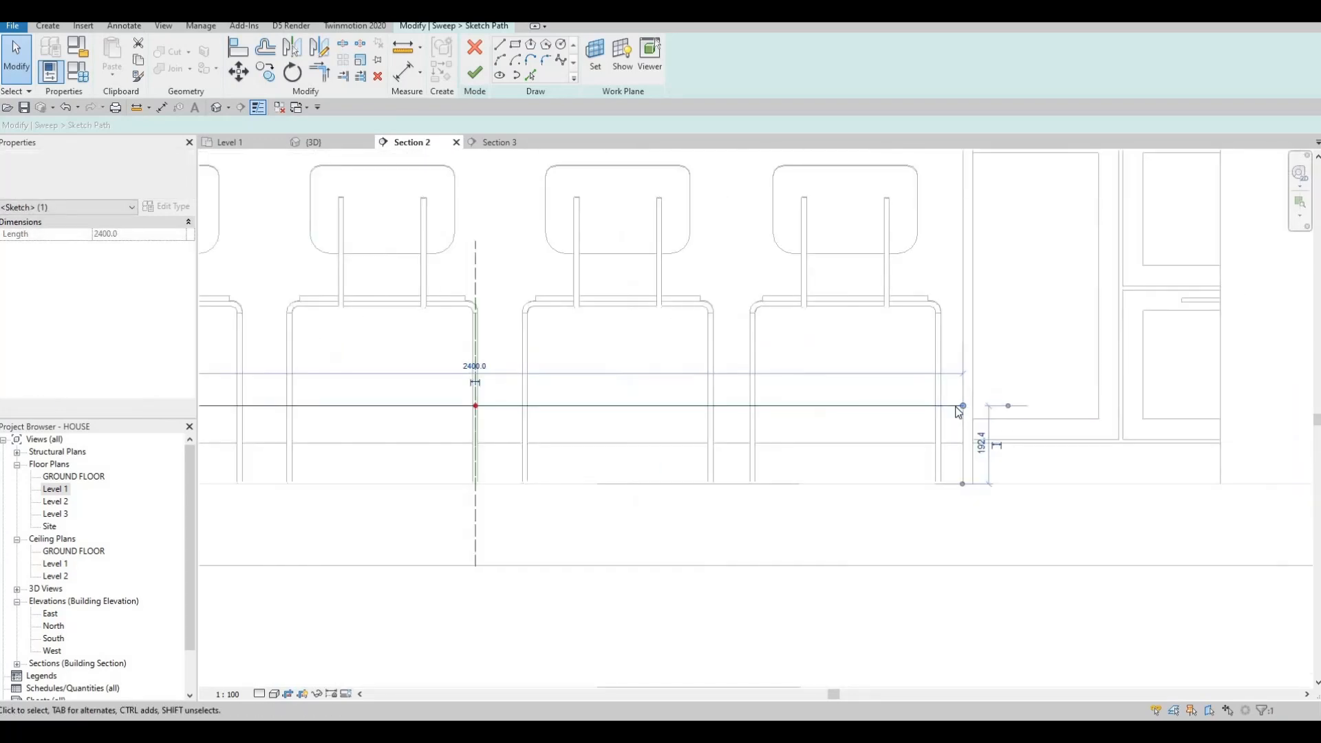
# Finish the path sketch and the sweep, and check the lengthened rail between the side panels in the 3D view.
pyautogui.click(475, 72)
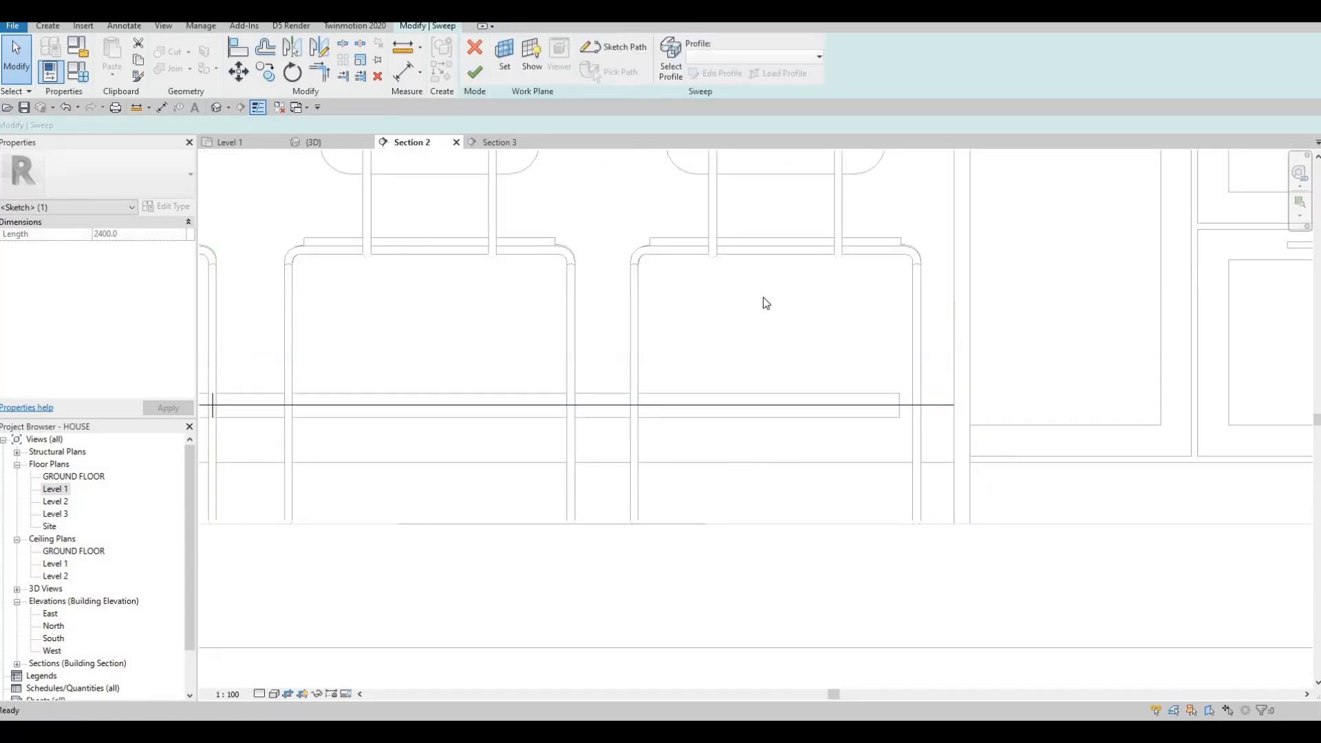
pyautogui.click(473, 74)
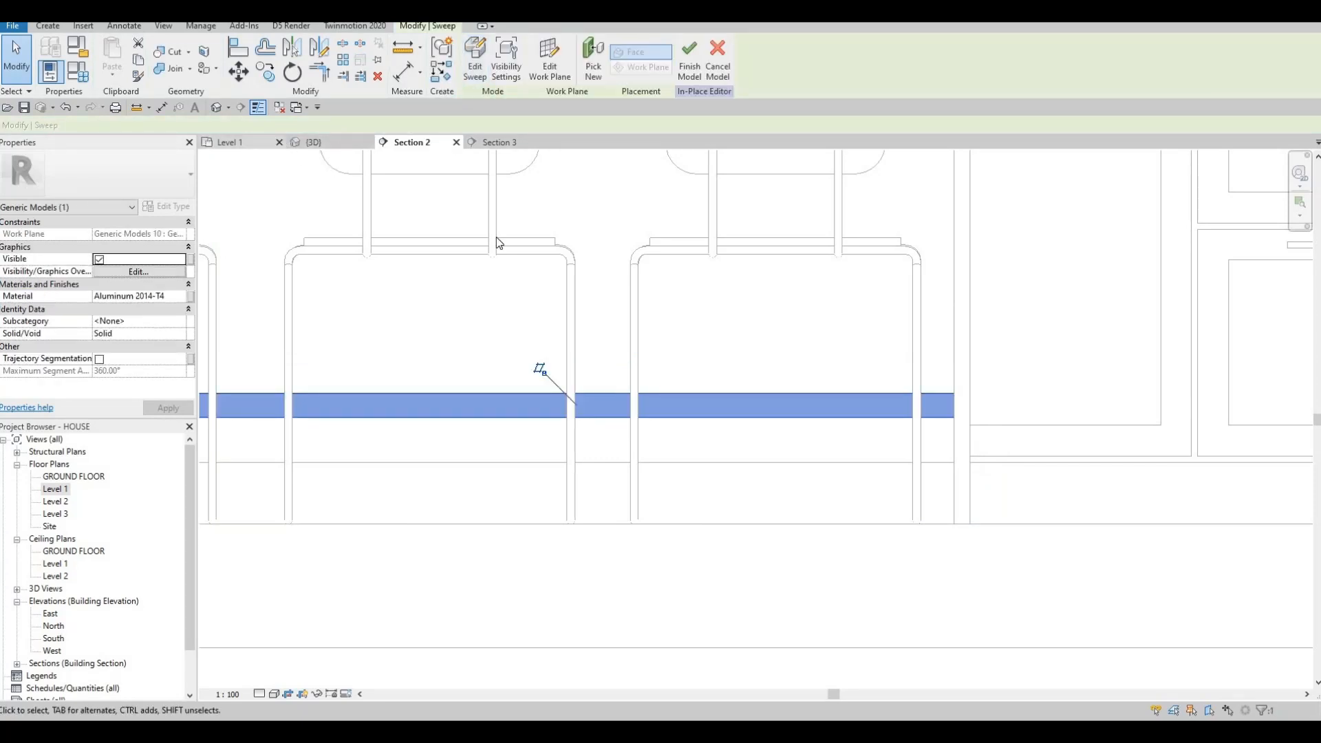
pyautogui.click(314, 142)
pyautogui.scroll(-2, 592, 354)
pyautogui.press('Escape')
pyautogui.keyDown('shift'); pyautogui.moveTo(688, 412); pyautogui.dragTo(860, 430, button='middle'); pyautogui.keyUp('shift')
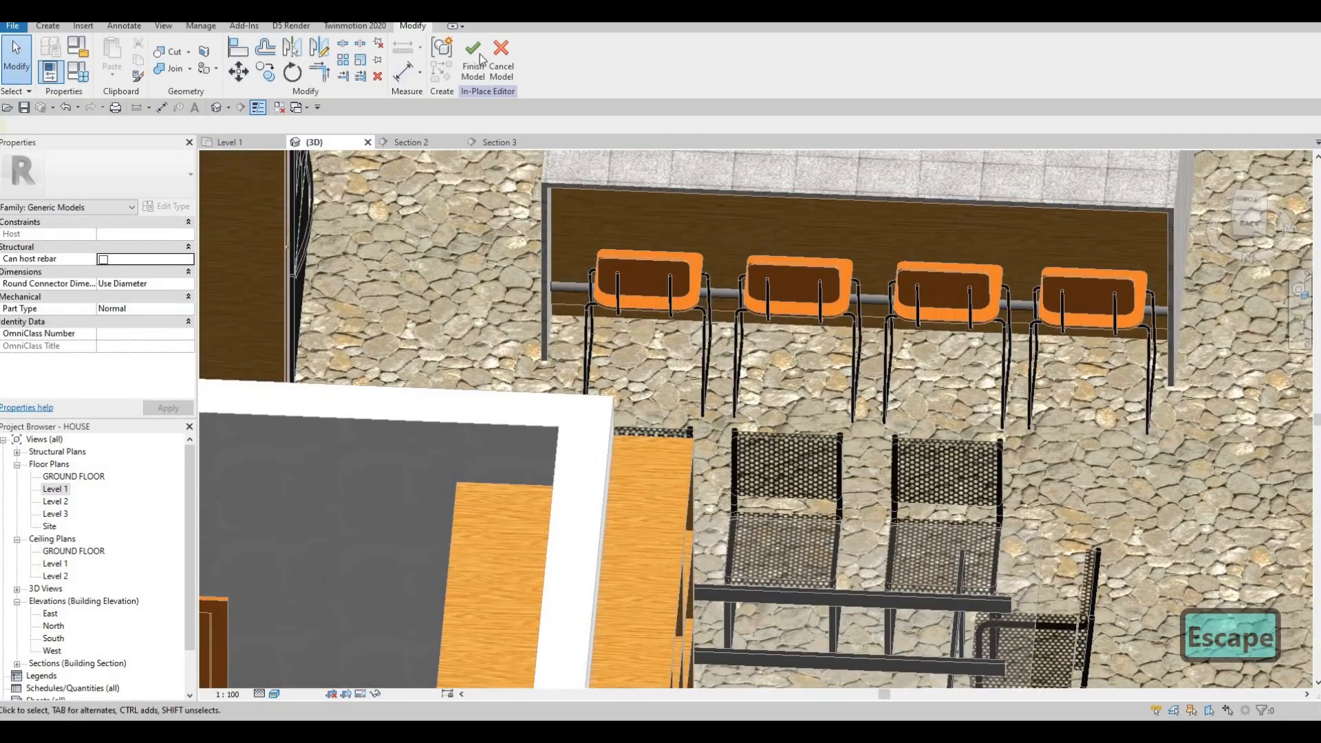
# Finish the in-place rail model and inspect the counter, stools and footrest rail from several angles in 3D.
pyautogui.press('Escape')
pyautogui.scroll(-3, 670, 309)
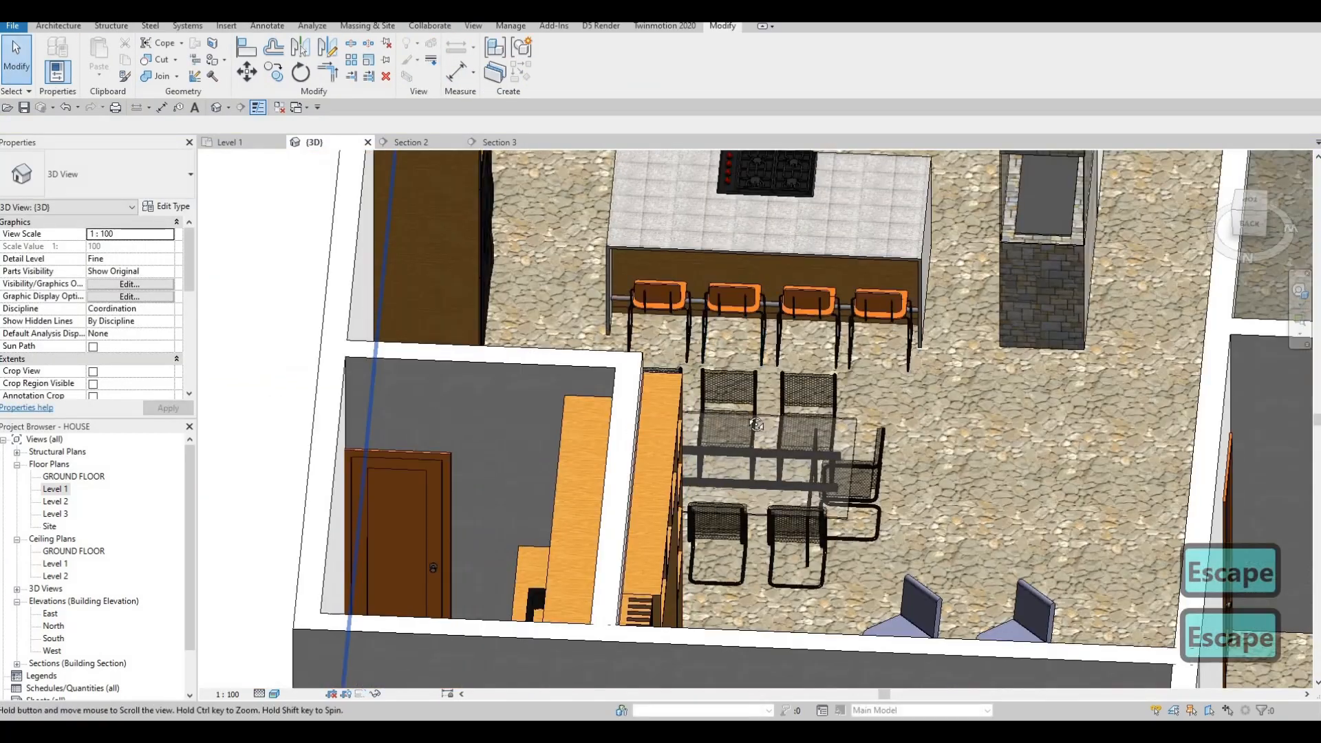
pyautogui.keyDown('shift'); pyautogui.moveTo(684, 360); pyautogui.dragTo(812, 265, button='middle'); pyautogui.keyUp('shift')
pyautogui.scroll(2, 887, 282)
pyautogui.moveTo(891, 284); pyautogui.dragTo(906, 418, button='middle')
pyautogui.scroll(3, 909, 419)
pyautogui.scroll(-3, 900, 423)
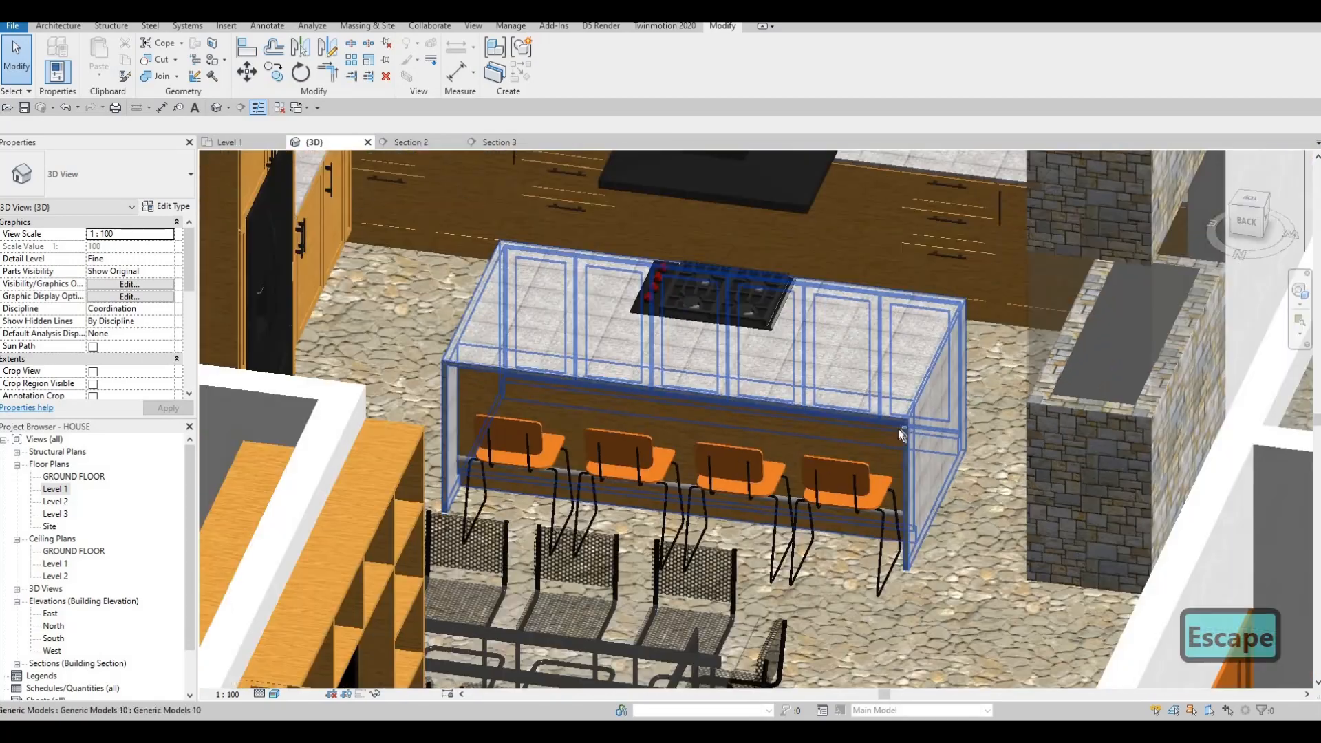
pyautogui.keyDown('shift'); pyautogui.moveTo(788, 471); pyautogui.dragTo(508, 435, button='middle'); pyautogui.keyUp('shift')
pyautogui.scroll(-6, 508, 435)
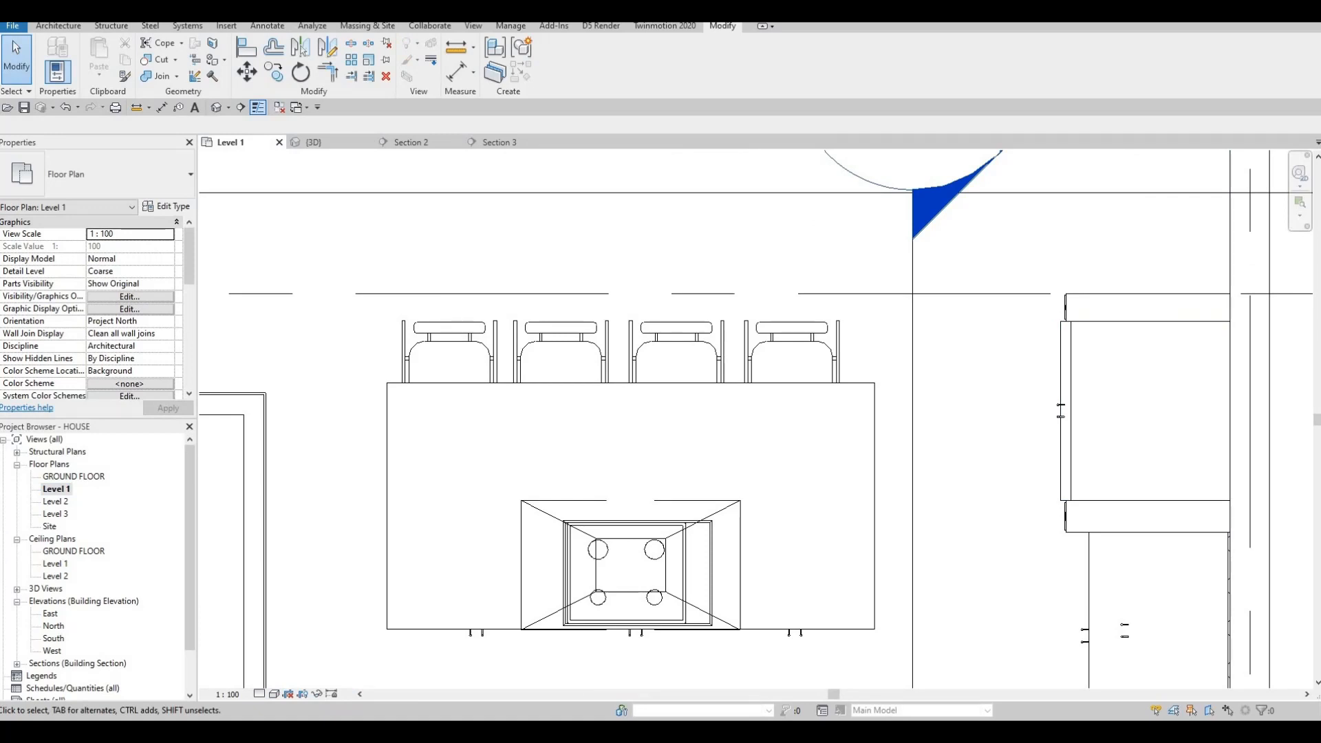
# In the Level 1 floor plan, start an architectural wall and choose the Curtain Wall type.
pyautogui.scroll(-5, 601, 384)
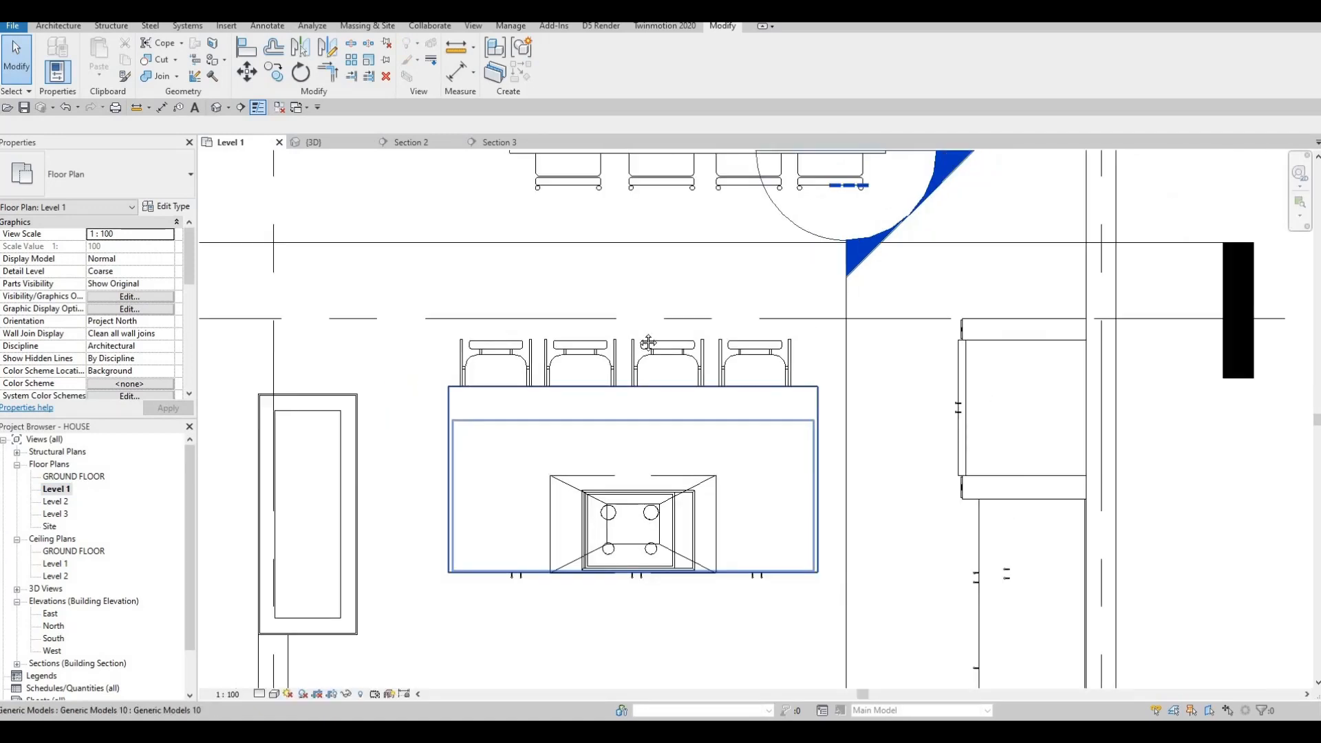
pyautogui.moveTo(530, 396); pyautogui.dragTo(564, 547, button='middle')
pyautogui.scroll(-3, 639, 341)
pyautogui.press('Escape')
pyautogui.scroll(-2, 564, 547)
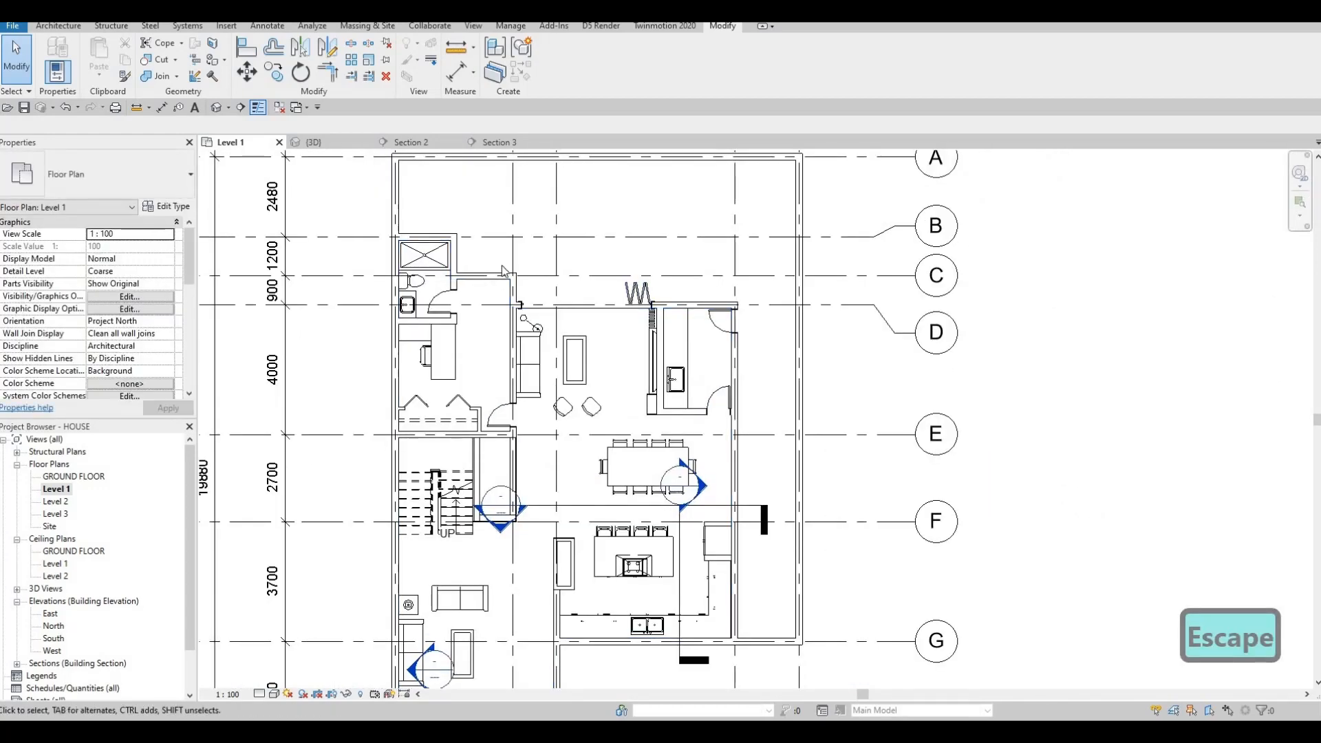
pyautogui.scroll(4, 470, 275)
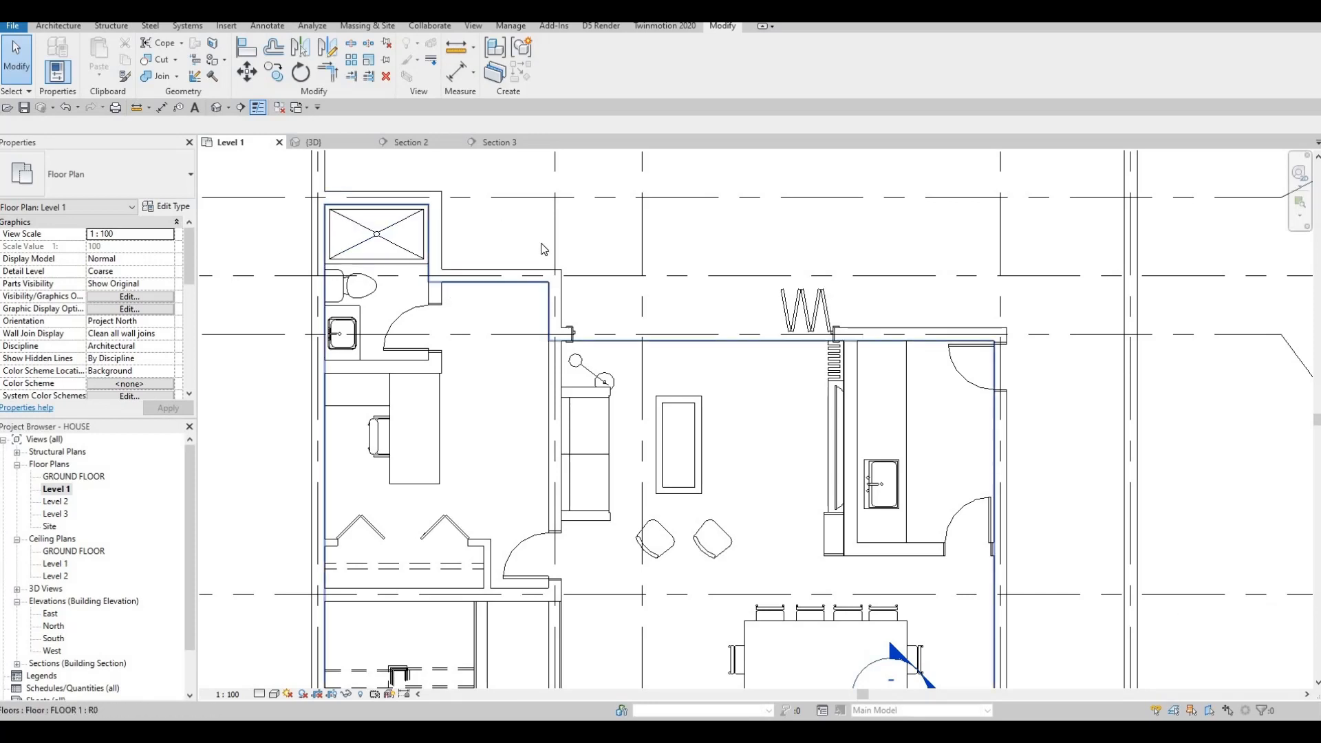
pyautogui.click(63, 25)
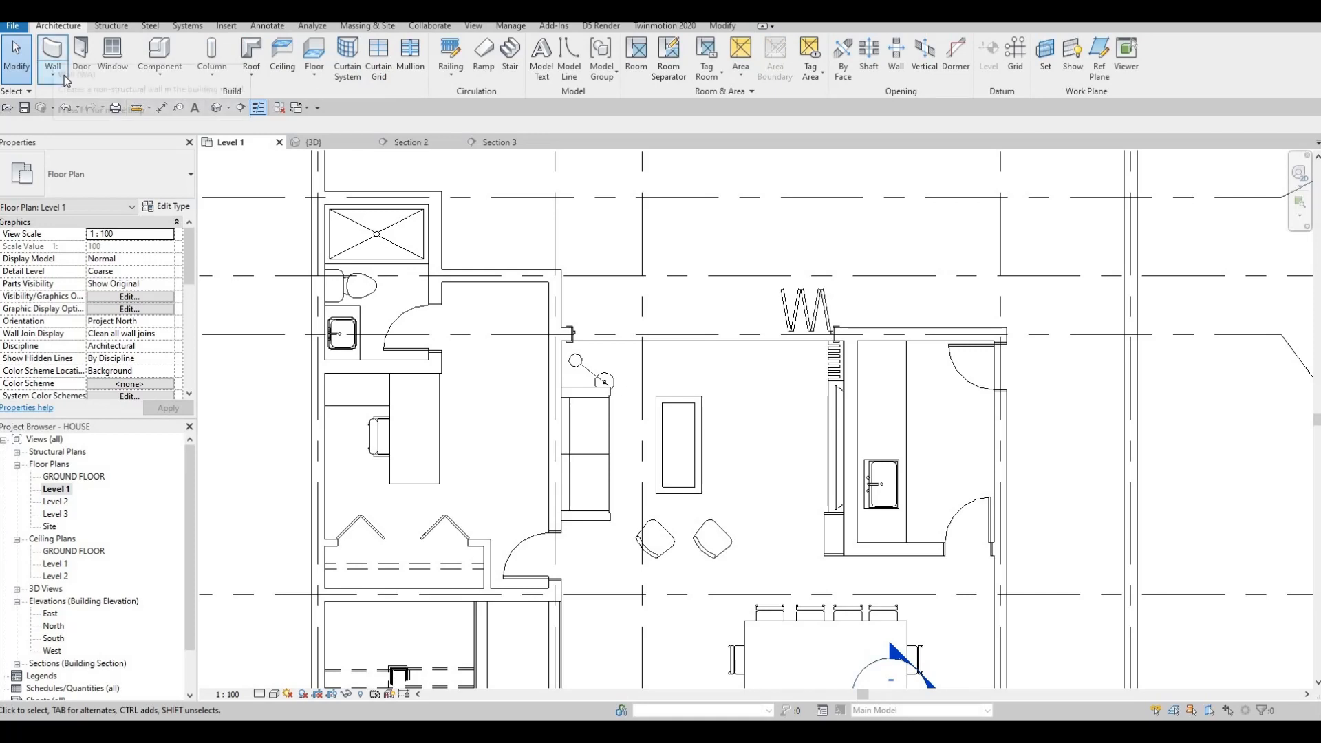
pyautogui.click(53, 72)
pyautogui.click(93, 98)
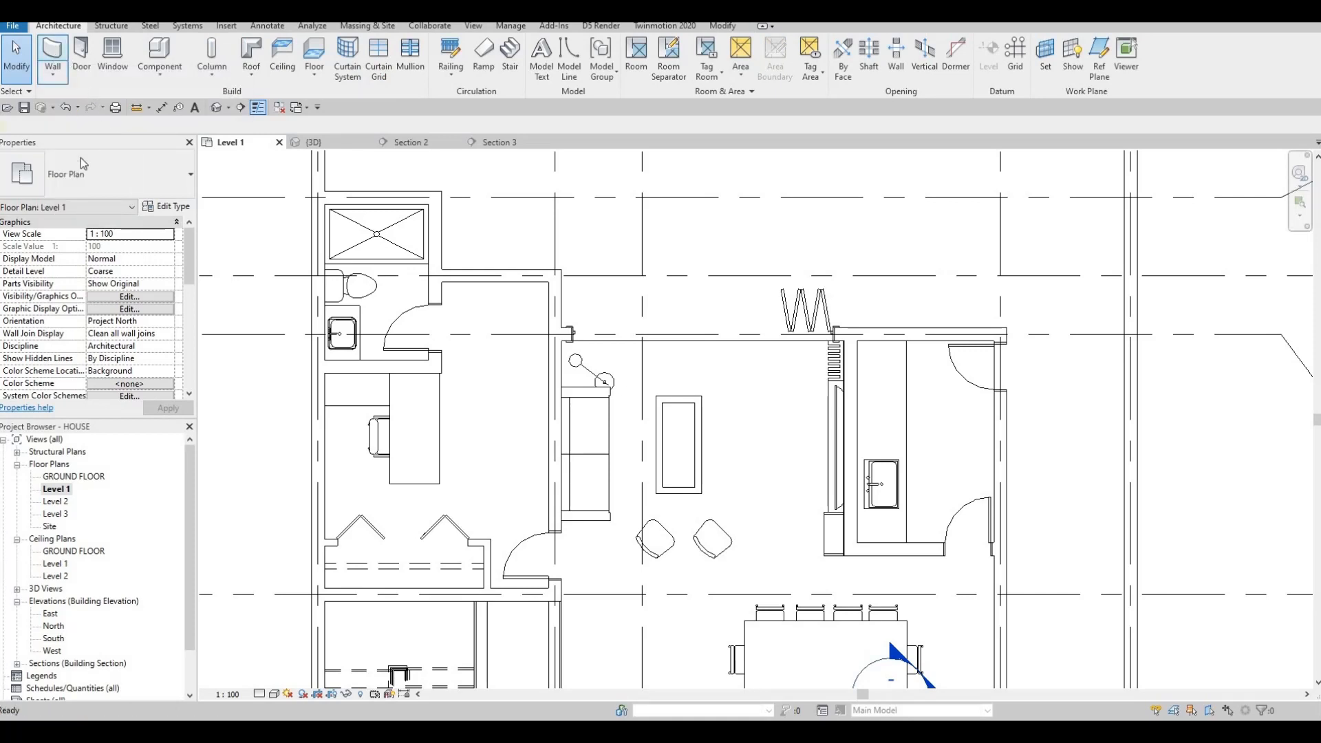
pyautogui.scroll(2, 487, 207)
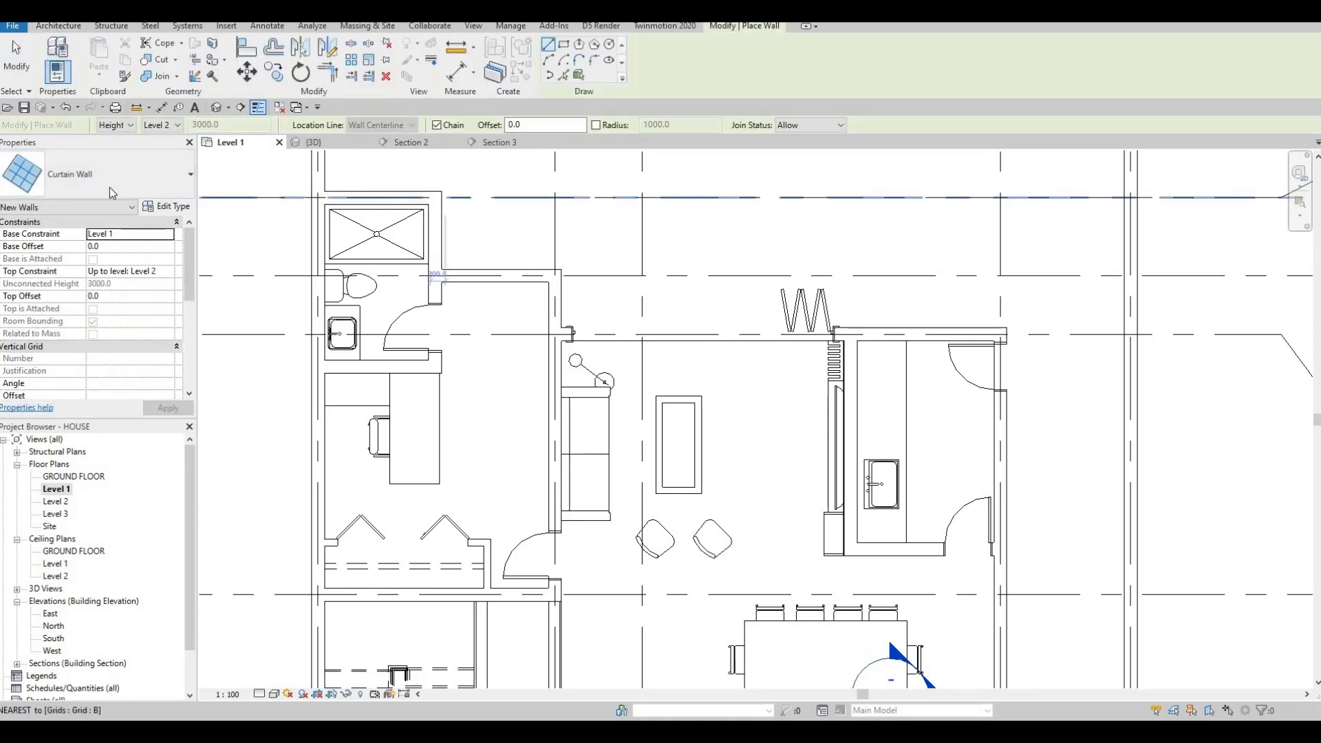
pyautogui.click(109, 180)
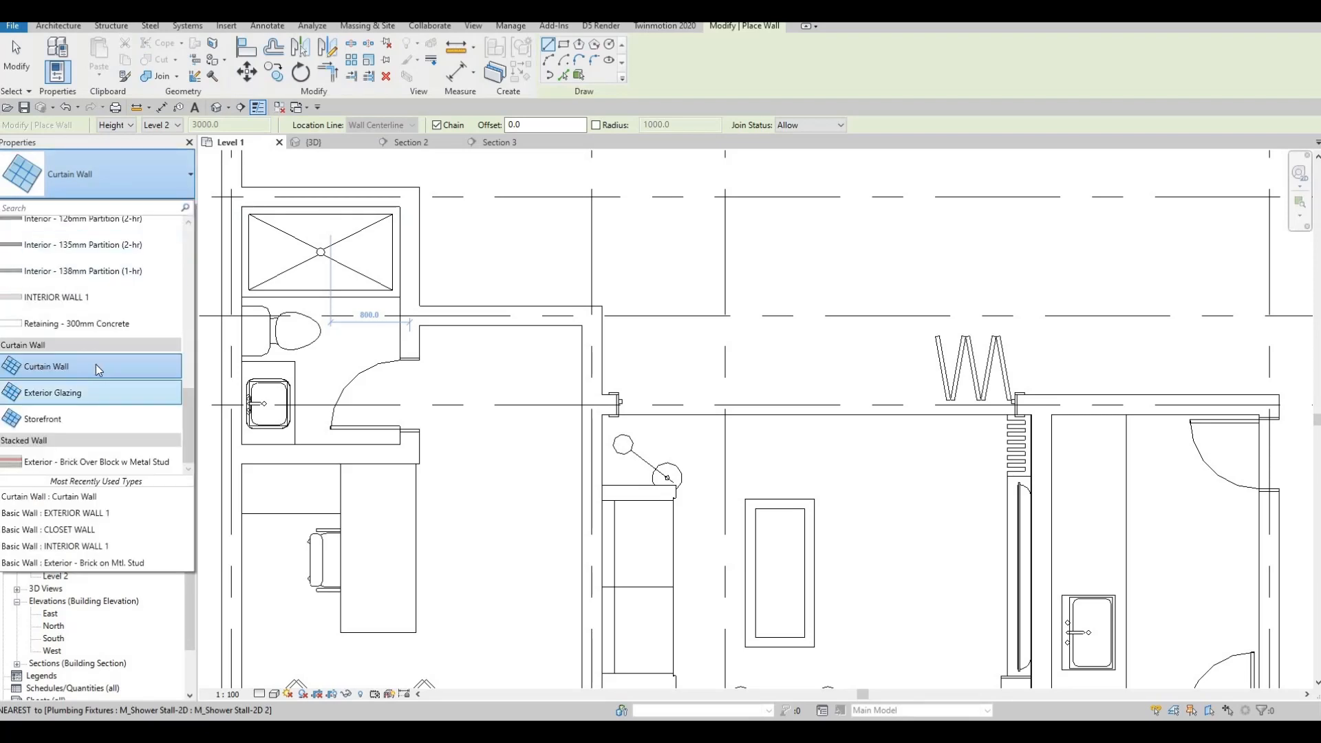
pyautogui.click(70, 365)
# Draw a curtain wall 1400 long inside the exterior wall along grid C, between the bathroom and the sofa area.
pyautogui.scroll(2, 523, 314)
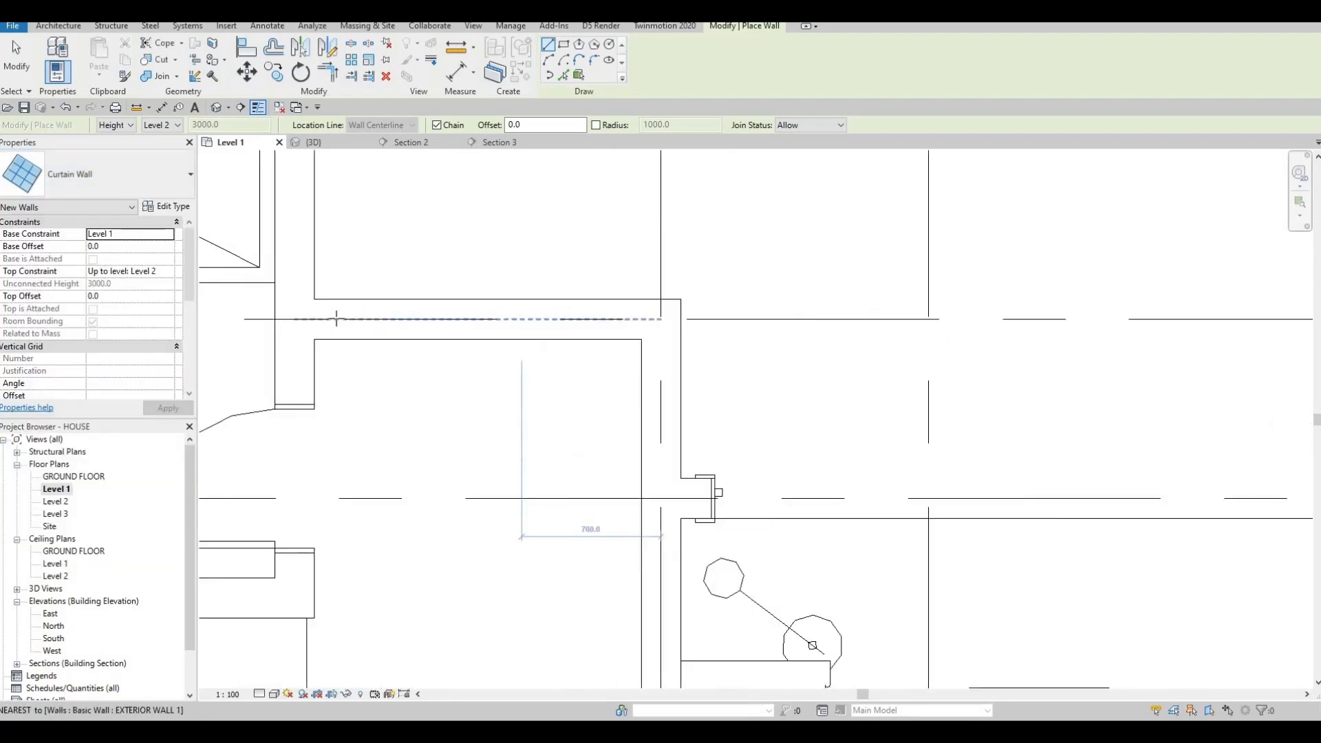
pyautogui.click(335, 319)
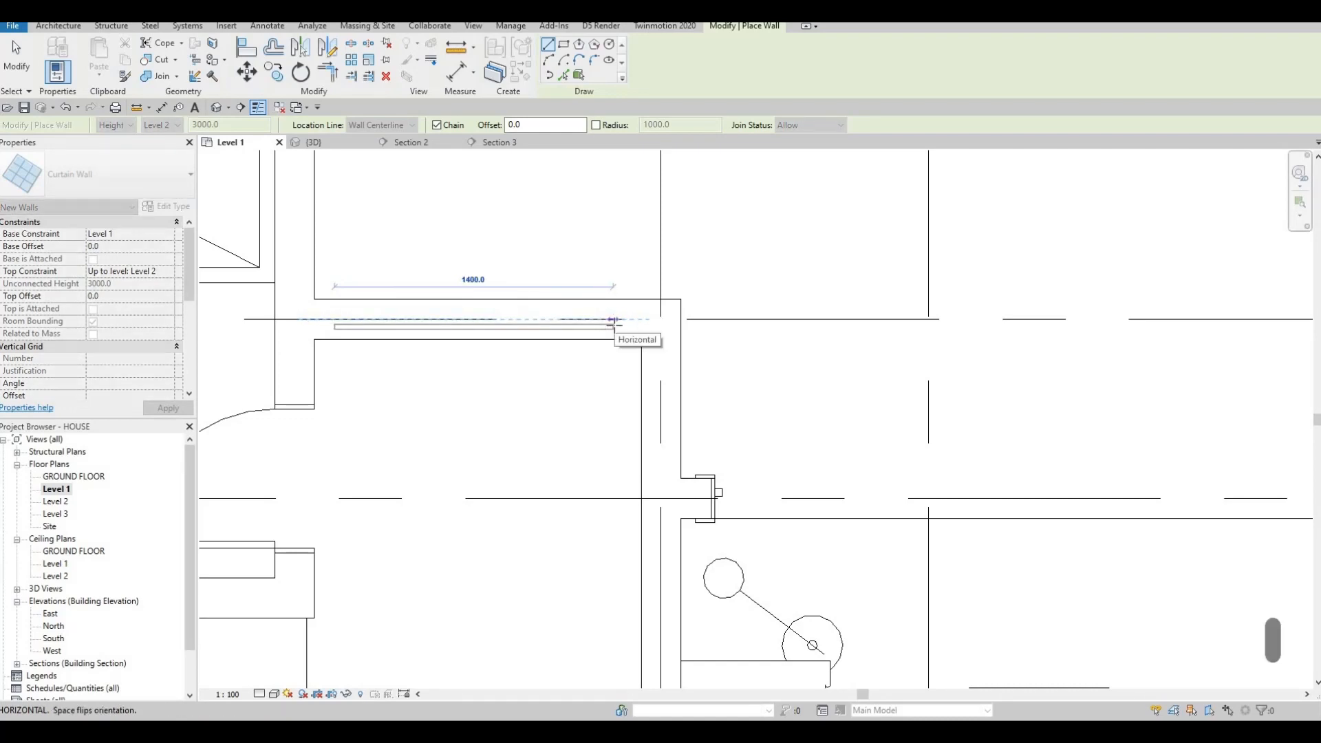
pyautogui.click(614, 325)
pyautogui.press('Escape')
pyautogui.scroll(-3, 567, 316)
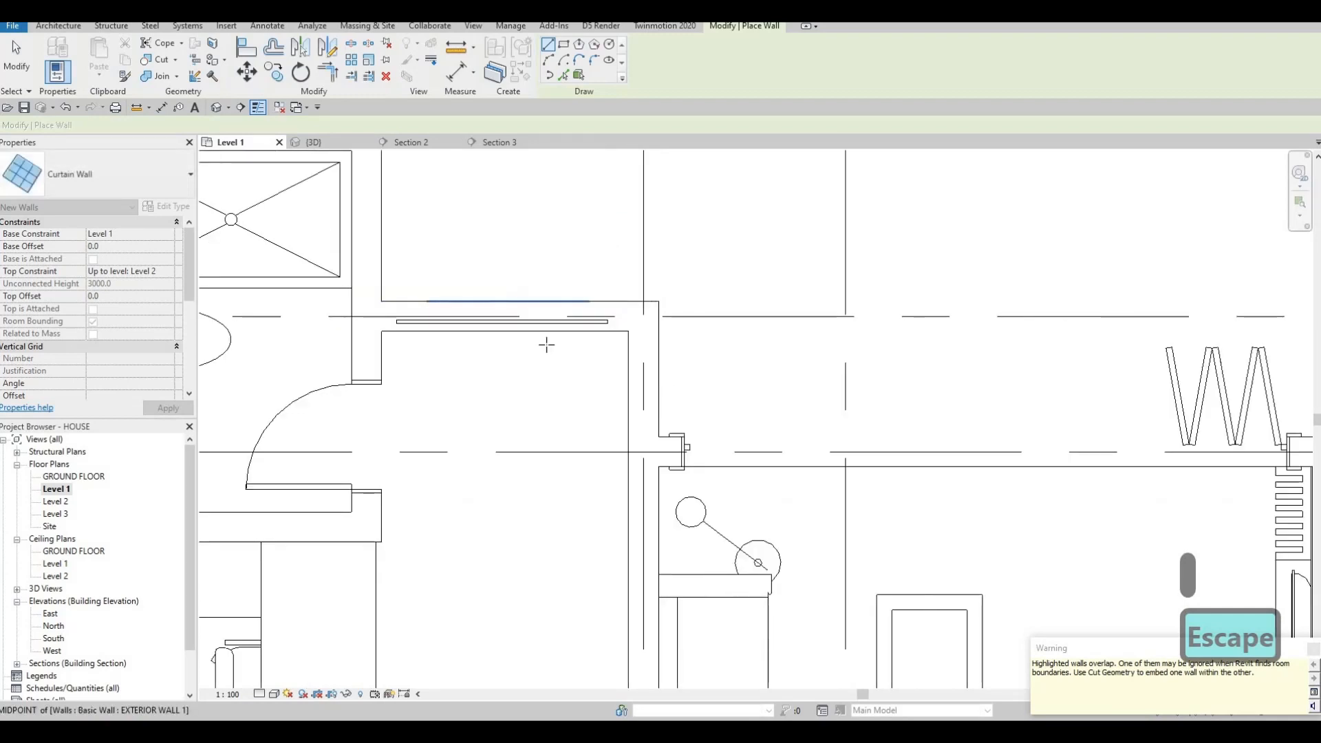
# Draw a curtain wall 1300 long inside the exterior wall along grid B, behind the shower.
pyautogui.moveTo(771, 402); pyautogui.dragTo(554, 315, button='middle')
pyautogui.scroll(4, 487, 354)
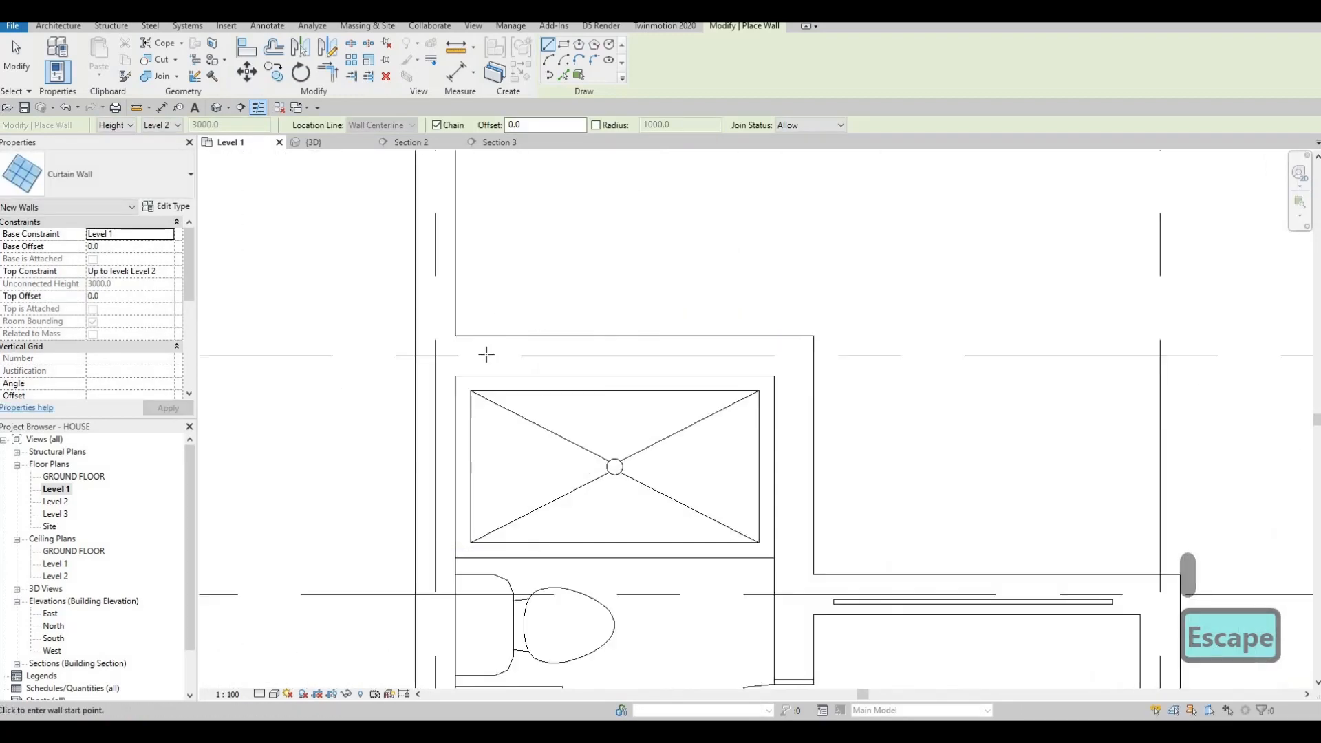
pyautogui.click(487, 355)
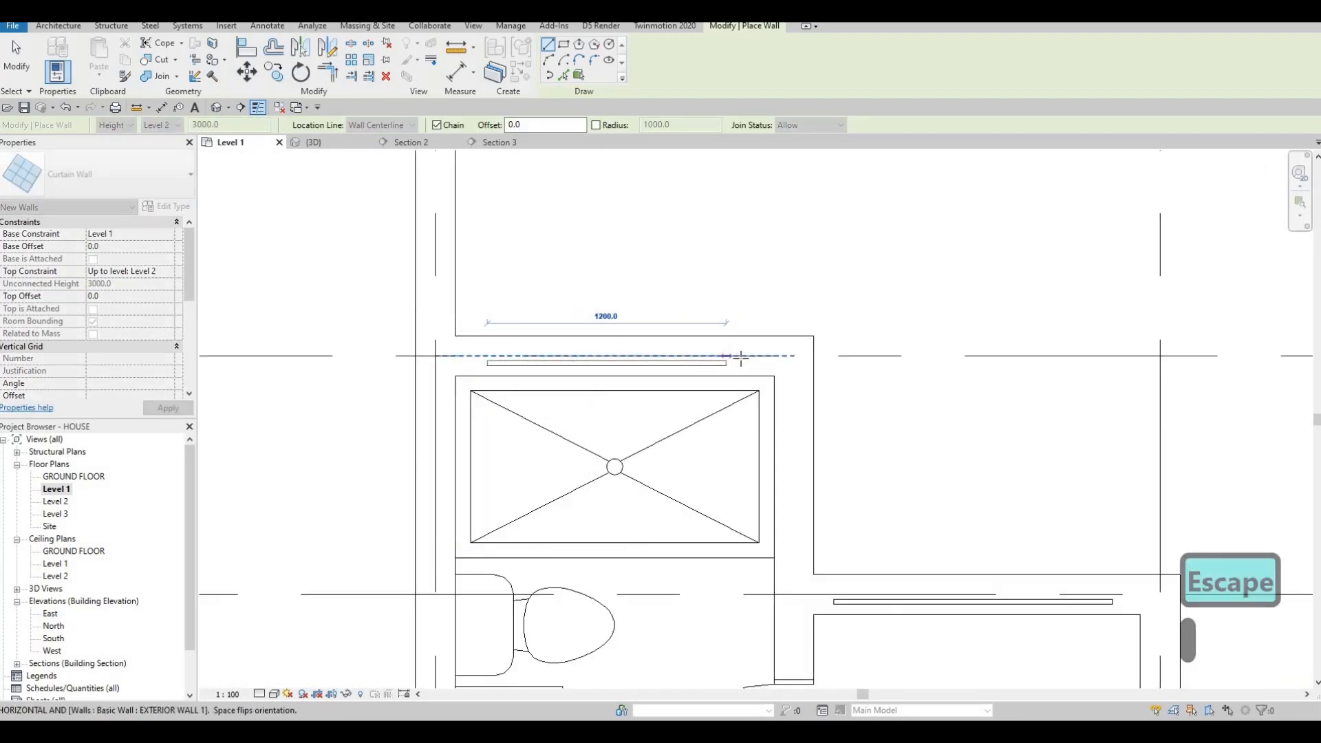
pyautogui.click(654, 307)
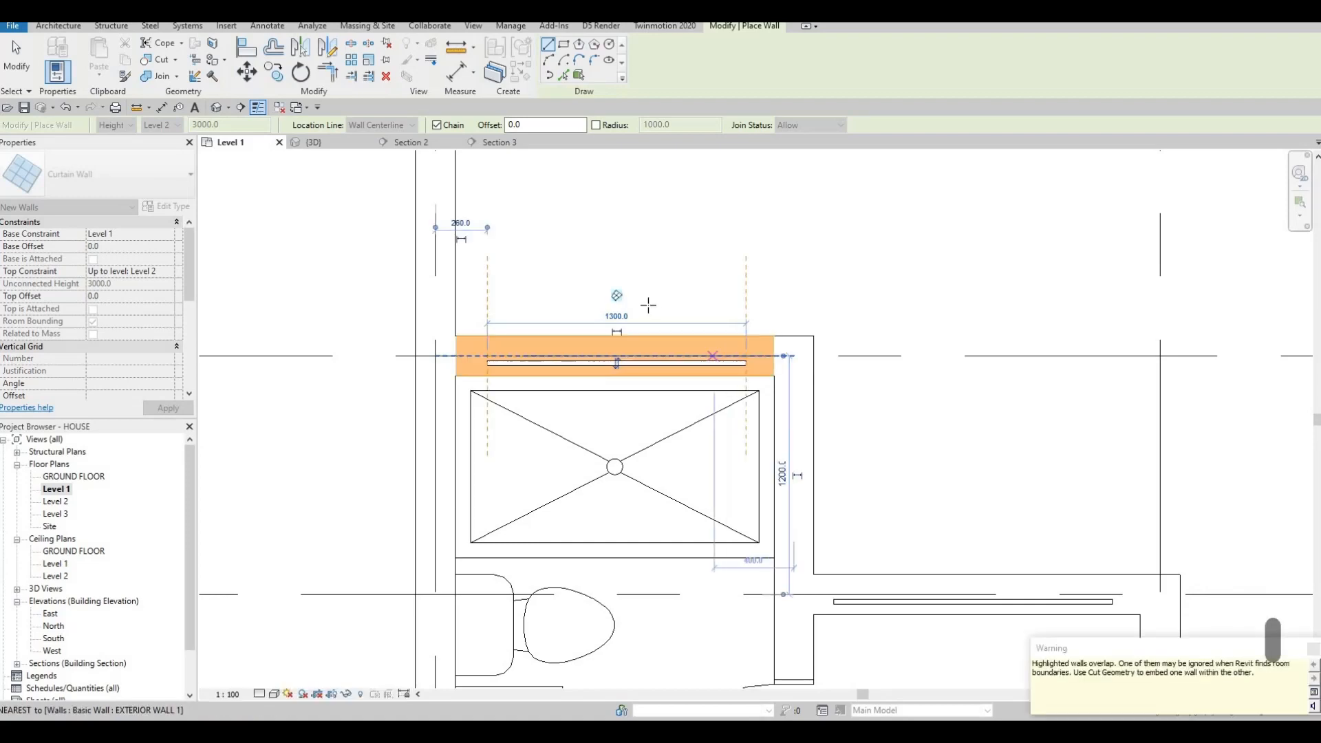
pyautogui.press('Escape')
pyautogui.scroll(-2, 725, 316)
pyautogui.scroll(-4, 731, 304)
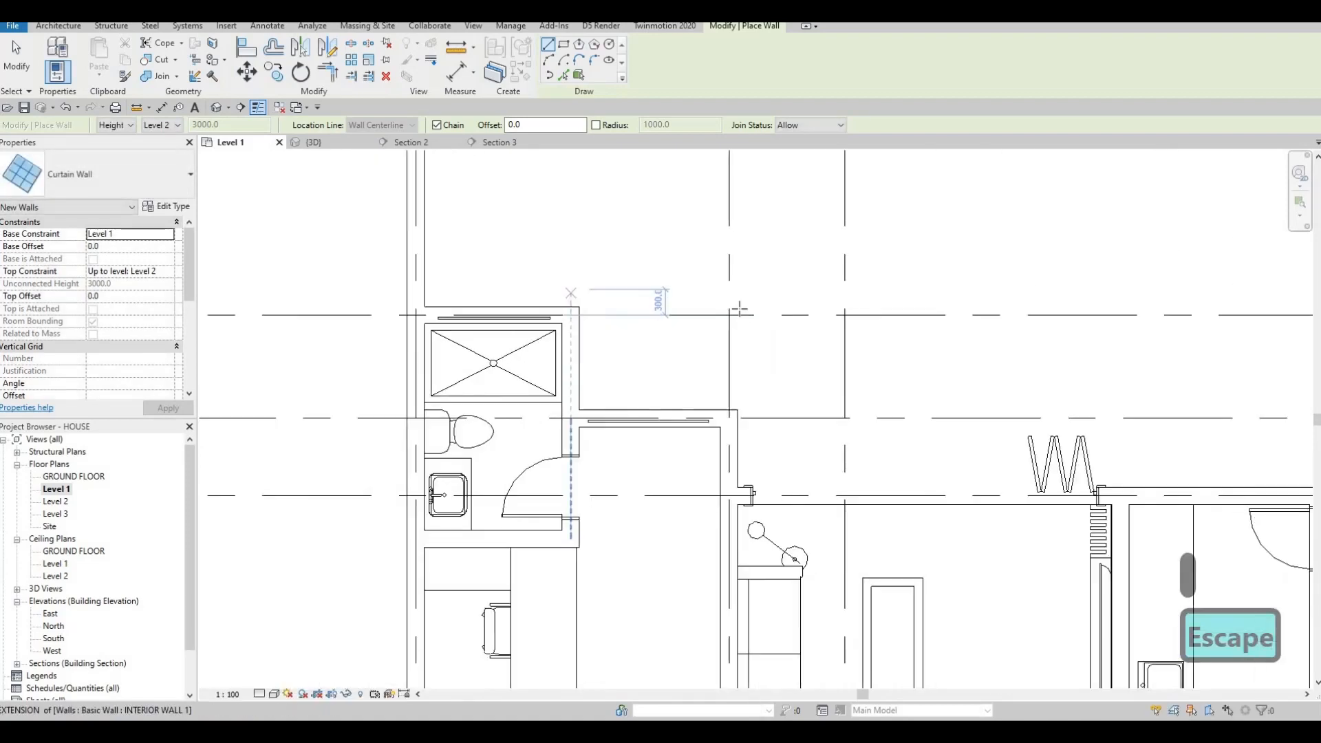
# Draw a curtain wall inside the exterior wall of the utility room with the sink, between its two doors.
pyautogui.moveTo(929, 393); pyautogui.dragTo(749, 314, button='middle')
pyautogui.scroll(5, 749, 313)
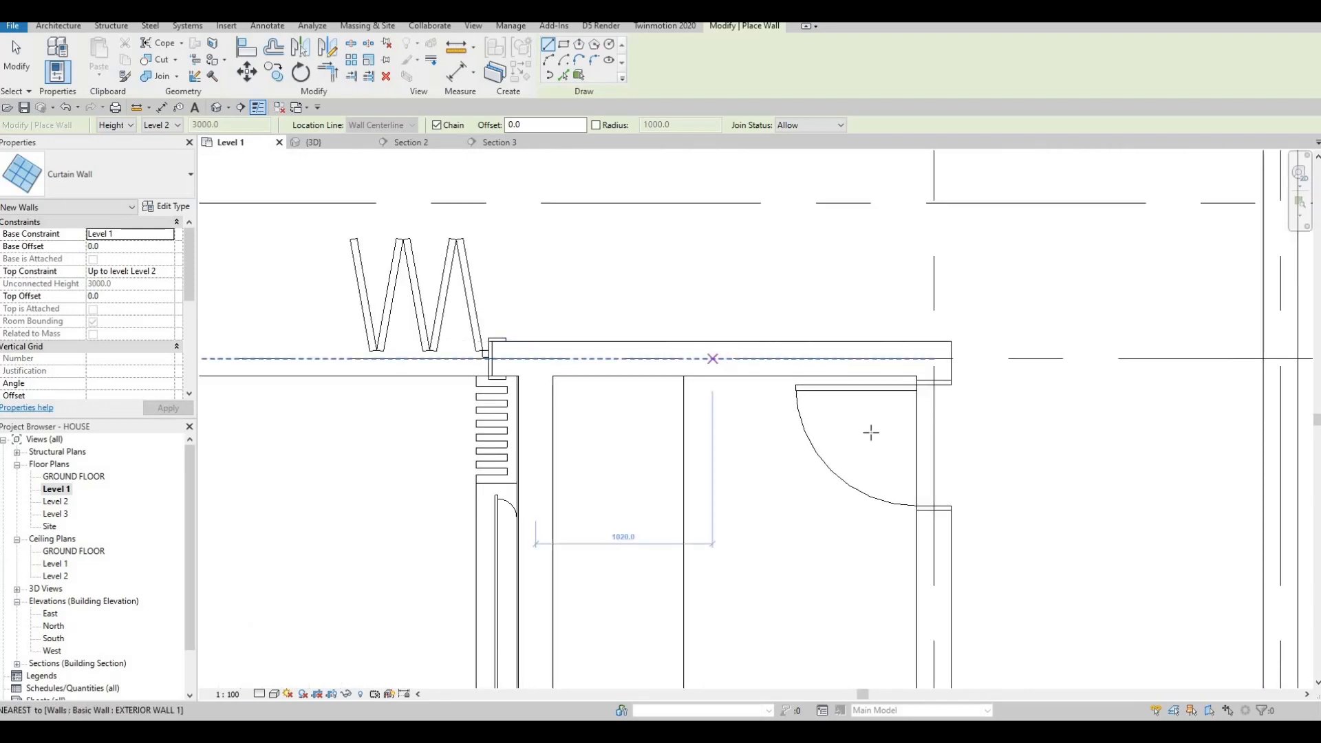
pyautogui.moveTo(905, 492); pyautogui.dragTo(855, 312, button='middle')
pyautogui.scroll(-1, 854, 313)
pyautogui.click(877, 372)
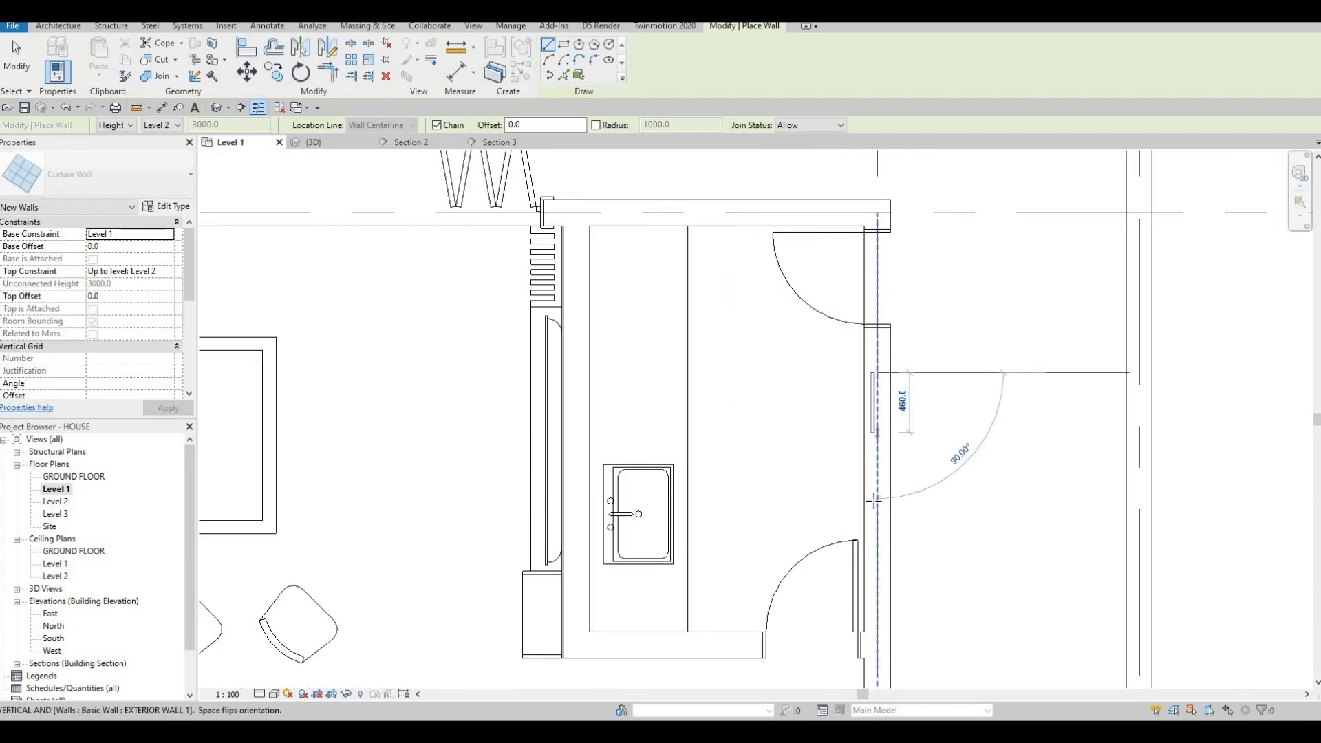
pyautogui.click(877, 500)
pyautogui.press('Escape')
pyautogui.scroll(-5, 868, 424)
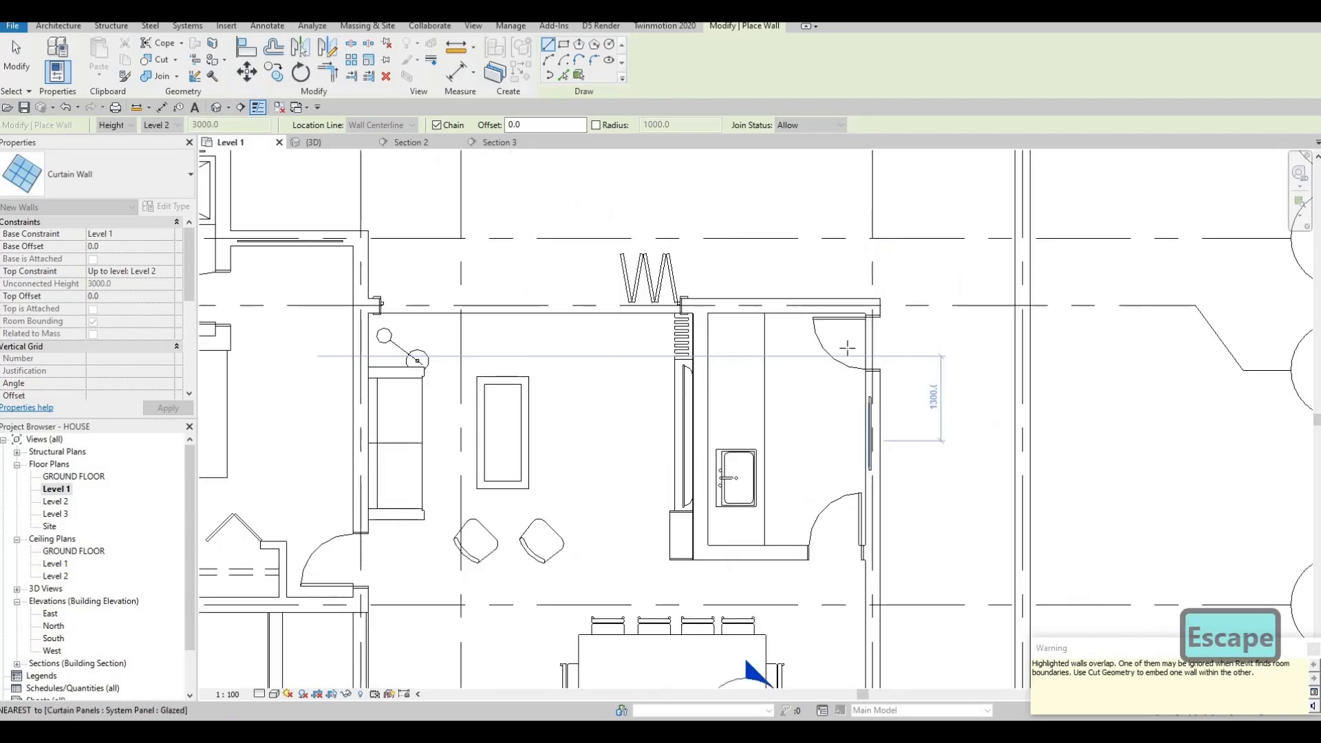
pyautogui.moveTo(854, 547); pyautogui.dragTo(844, 266, button='middle')
pyautogui.scroll(1, 845, 283)
pyautogui.scroll(2, 844, 282)
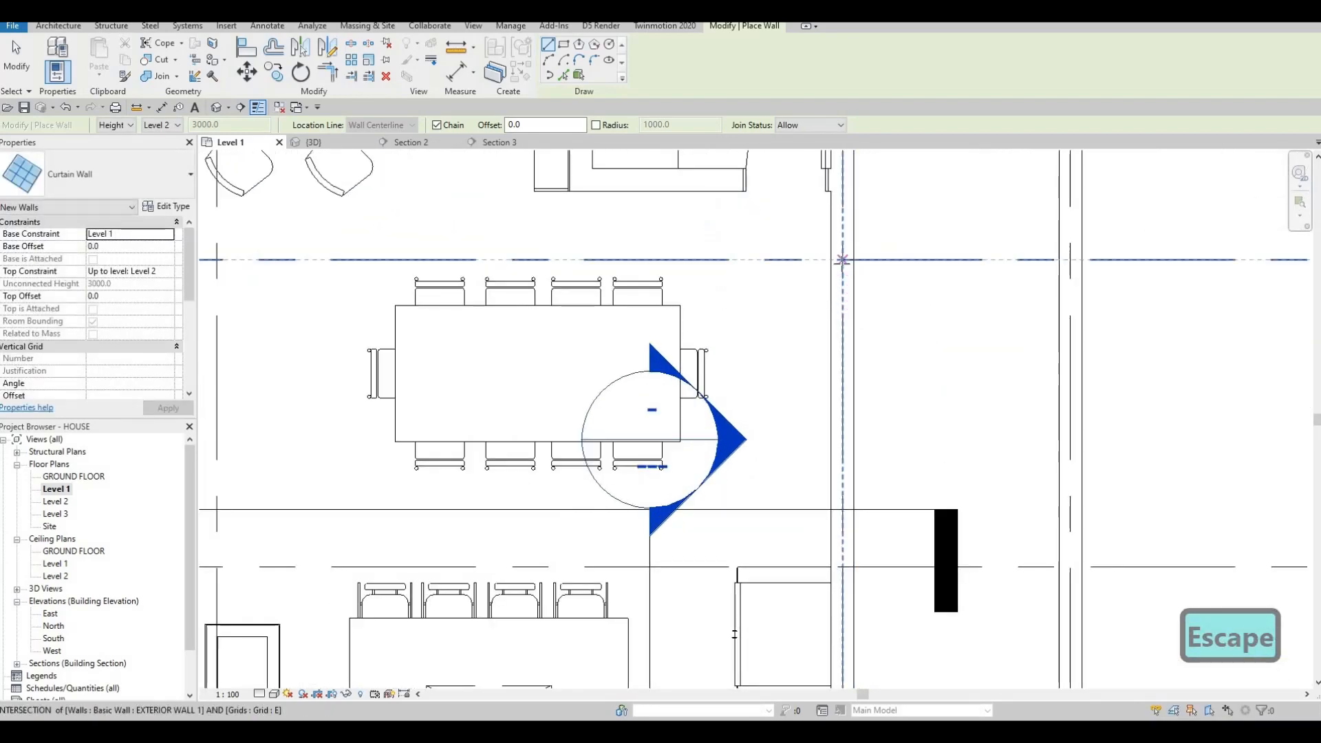
pyautogui.click(842, 260)
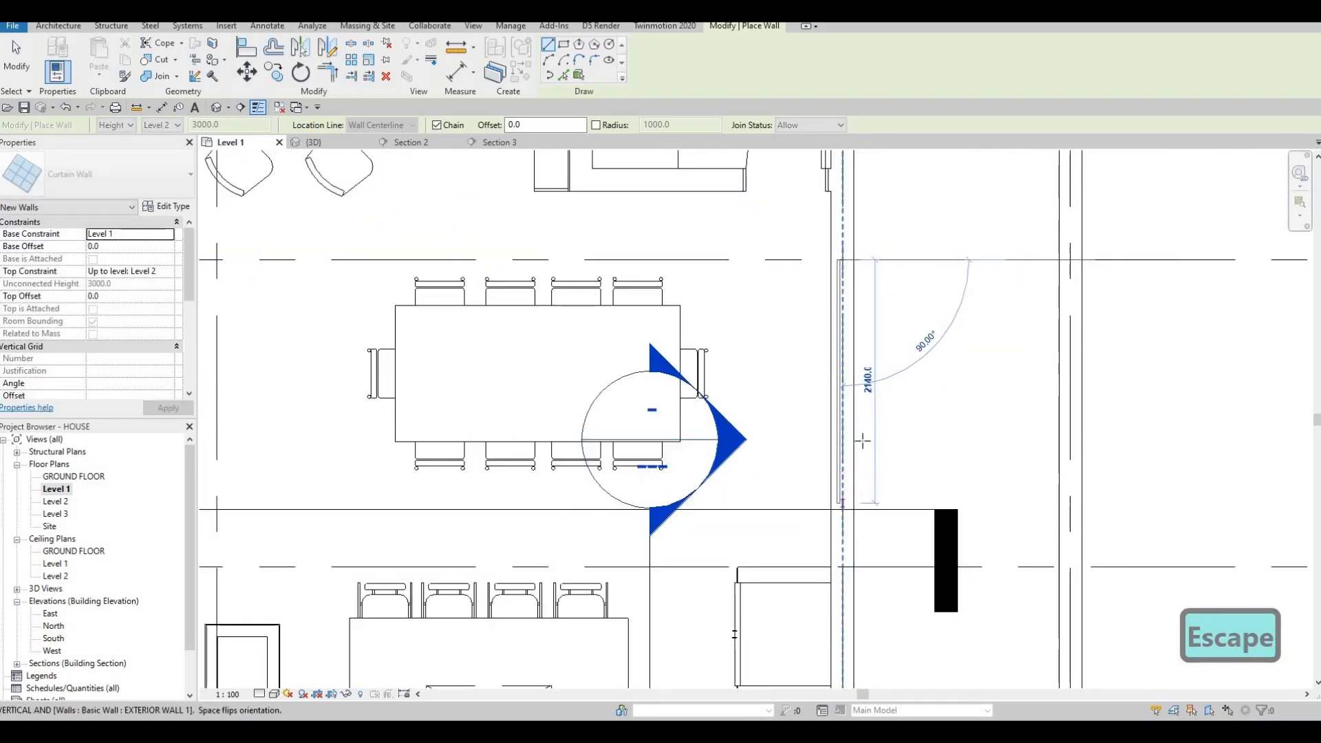
pyautogui.press('Escape')
# Draw a short curtain wall about 320 long inside the exterior wall by the dining table, just before grid E.
pyautogui.scroll(-2, 862, 441)
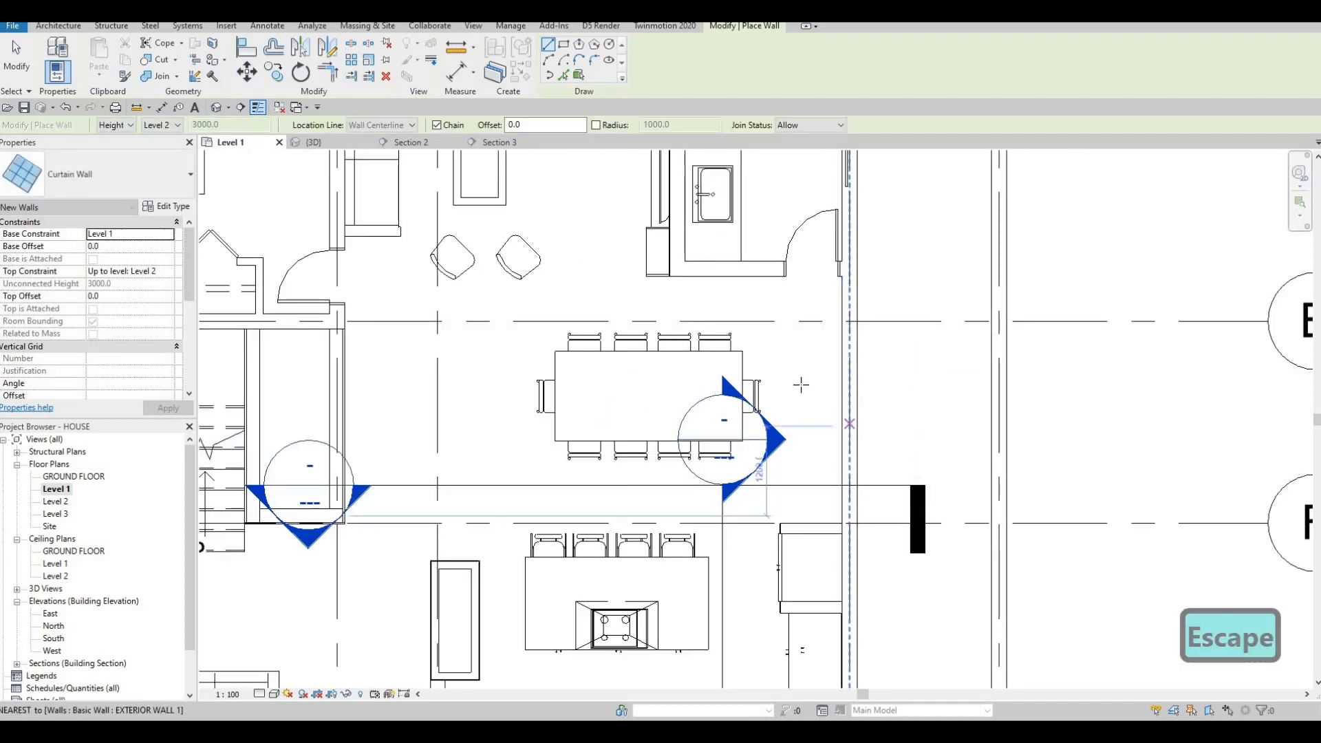
pyautogui.moveTo(801, 385); pyautogui.dragTo(792, 434, button='middle')
pyautogui.moveTo(819, 333); pyautogui.dragTo(842, 297, button='middle')
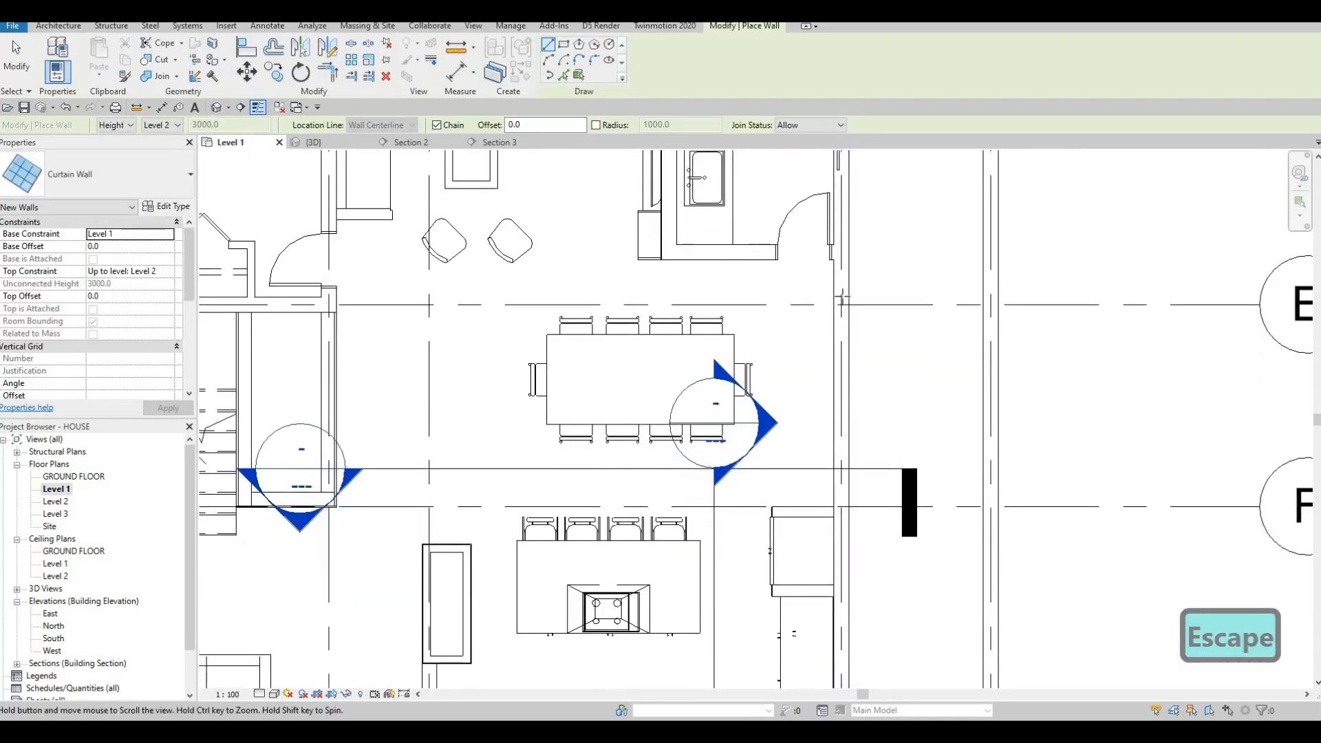
pyautogui.scroll(-1, 842, 298)
pyautogui.scroll(4, 837, 273)
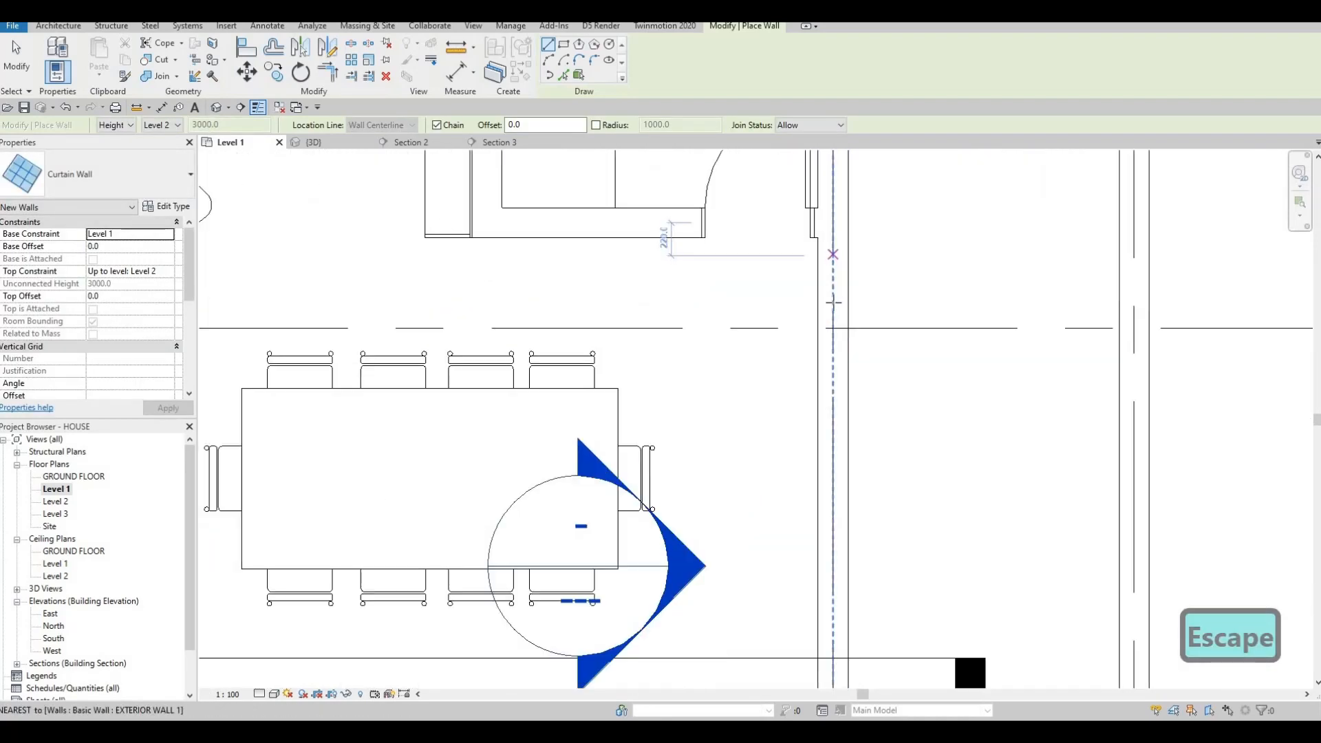
pyautogui.click(833, 302)
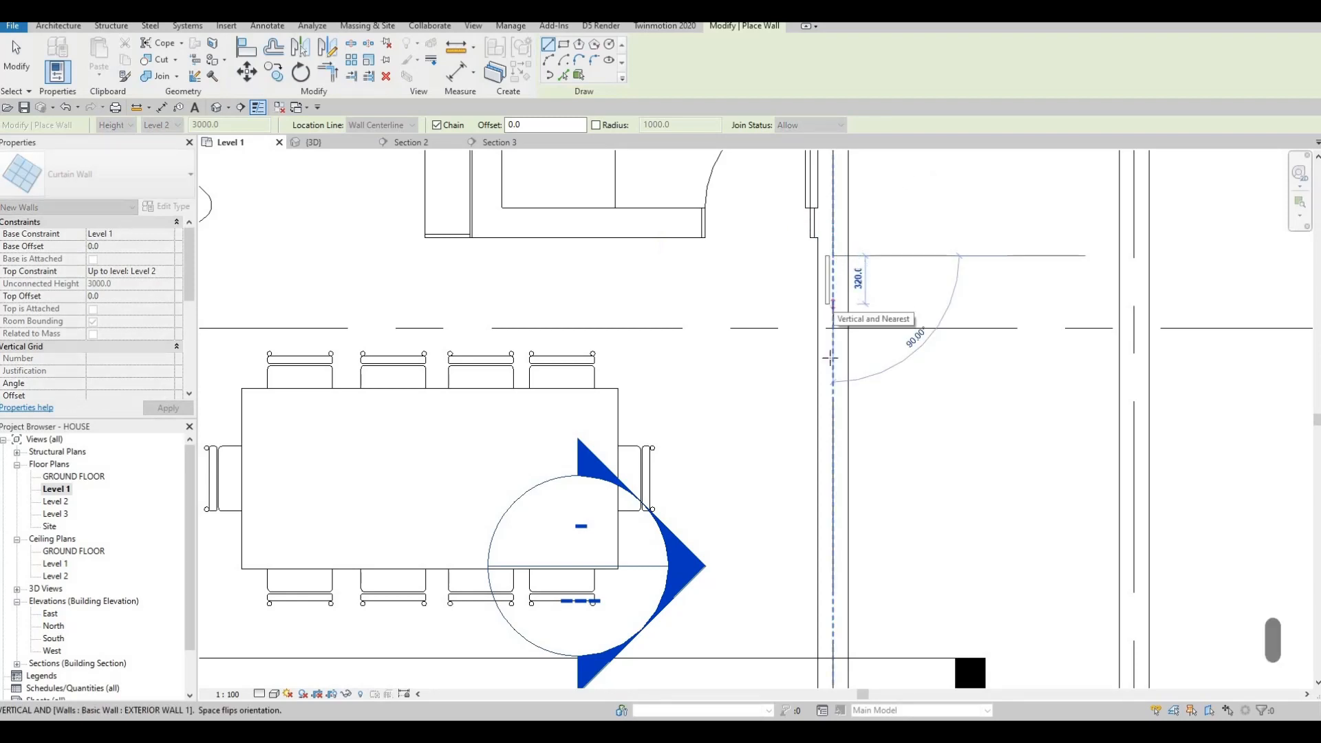
pyautogui.click(832, 304)
pyautogui.press('Escape')
# Draw a second short curtain wall in the same exterior wall just before grid F, then end wall placement.
pyautogui.moveTo(835, 642); pyautogui.dragTo(825, 451, button='middle')
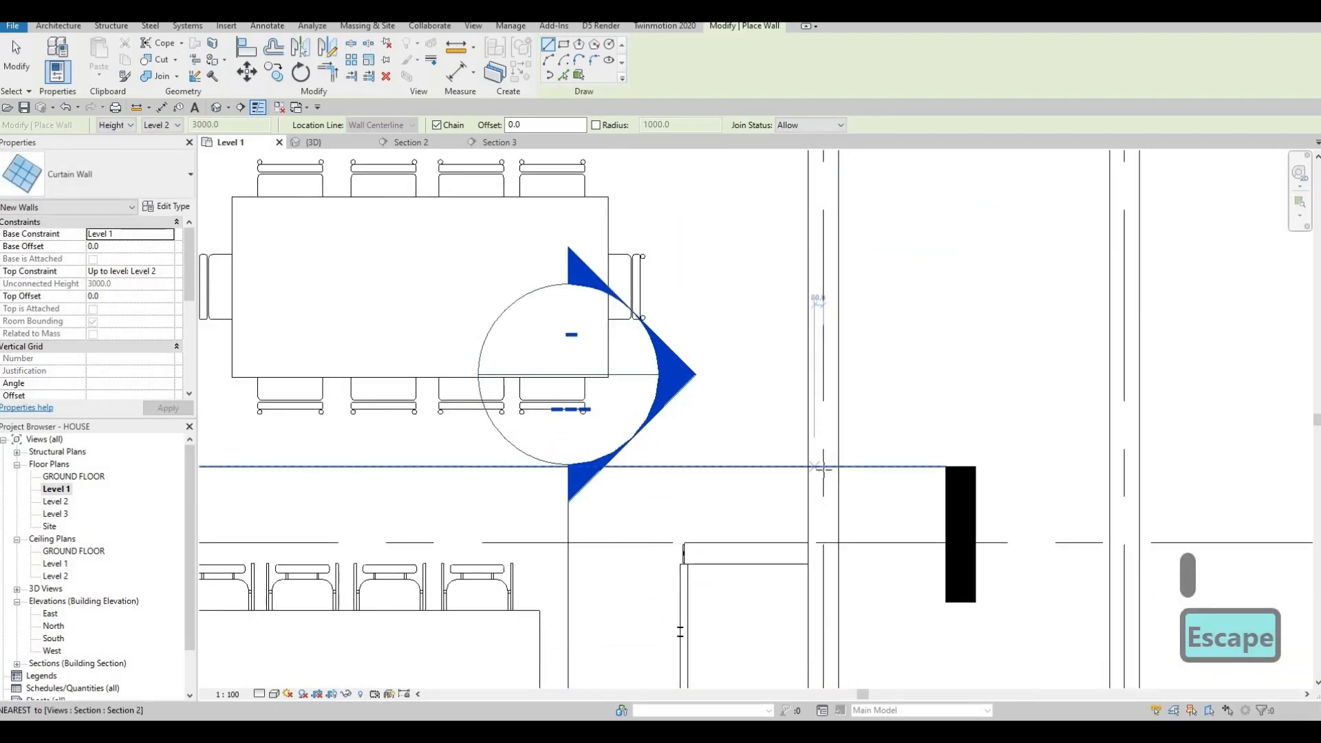
pyautogui.click(820, 503)
pyautogui.click(818, 447)
pyautogui.press('Escape')
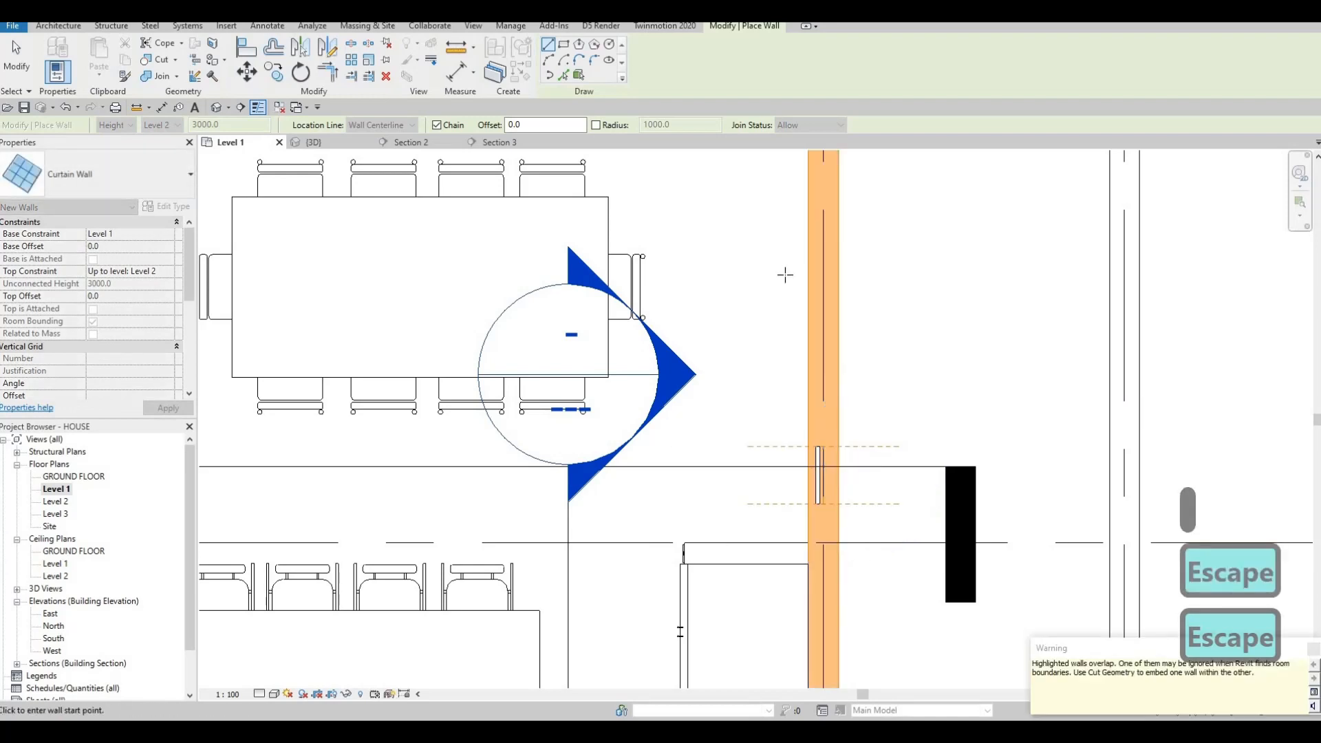
pyautogui.scroll(-2, 791, 371)
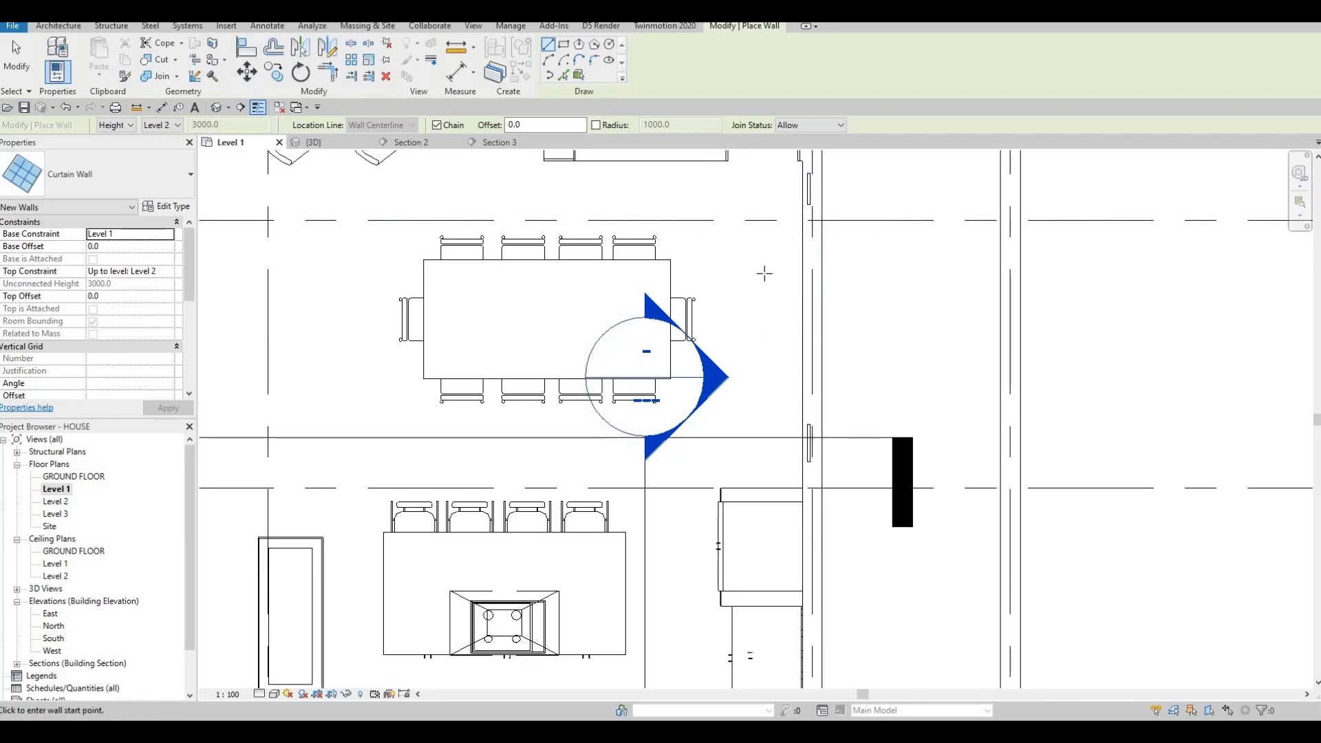
pyautogui.scroll(-2, 746, 475)
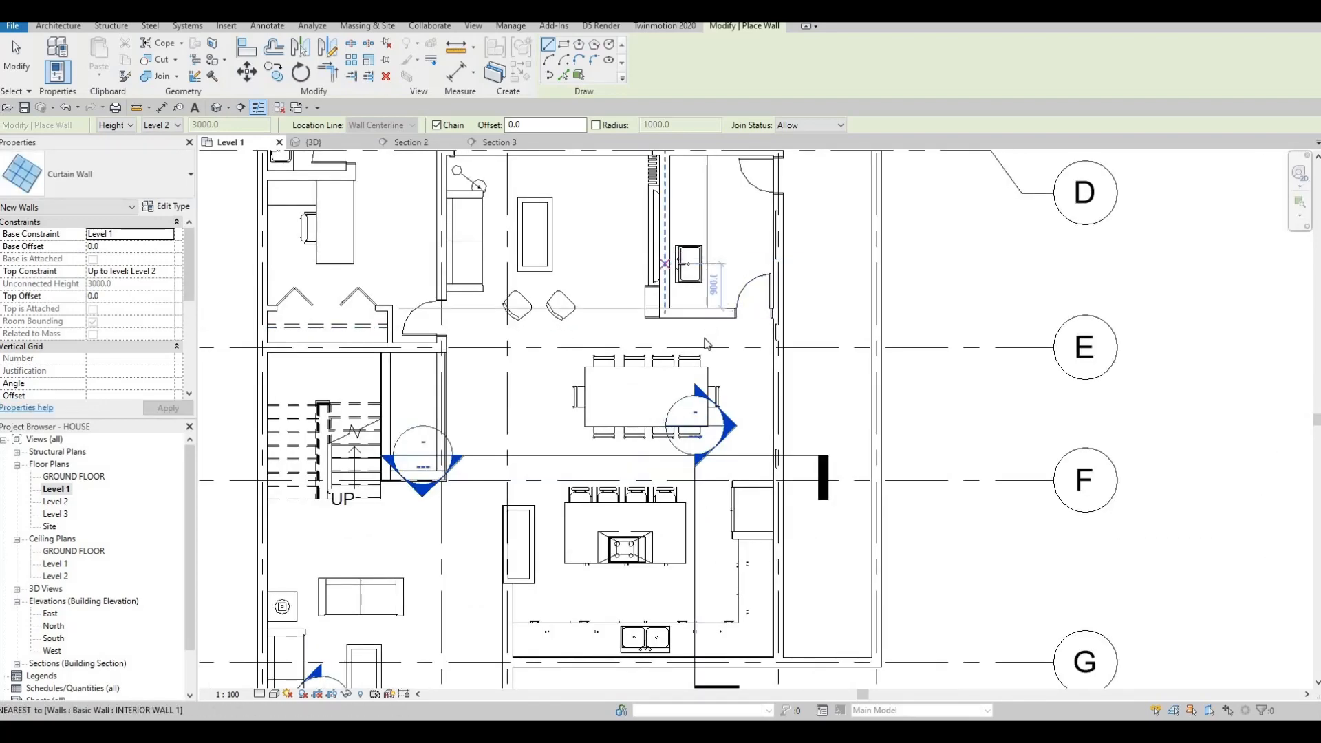
pyautogui.press('Escape')
# Restart curtain wall placement at the exterior wall along grid 1 beside the staircase.
pyautogui.moveTo(710, 337); pyautogui.dragTo(722, 395, button='middle')
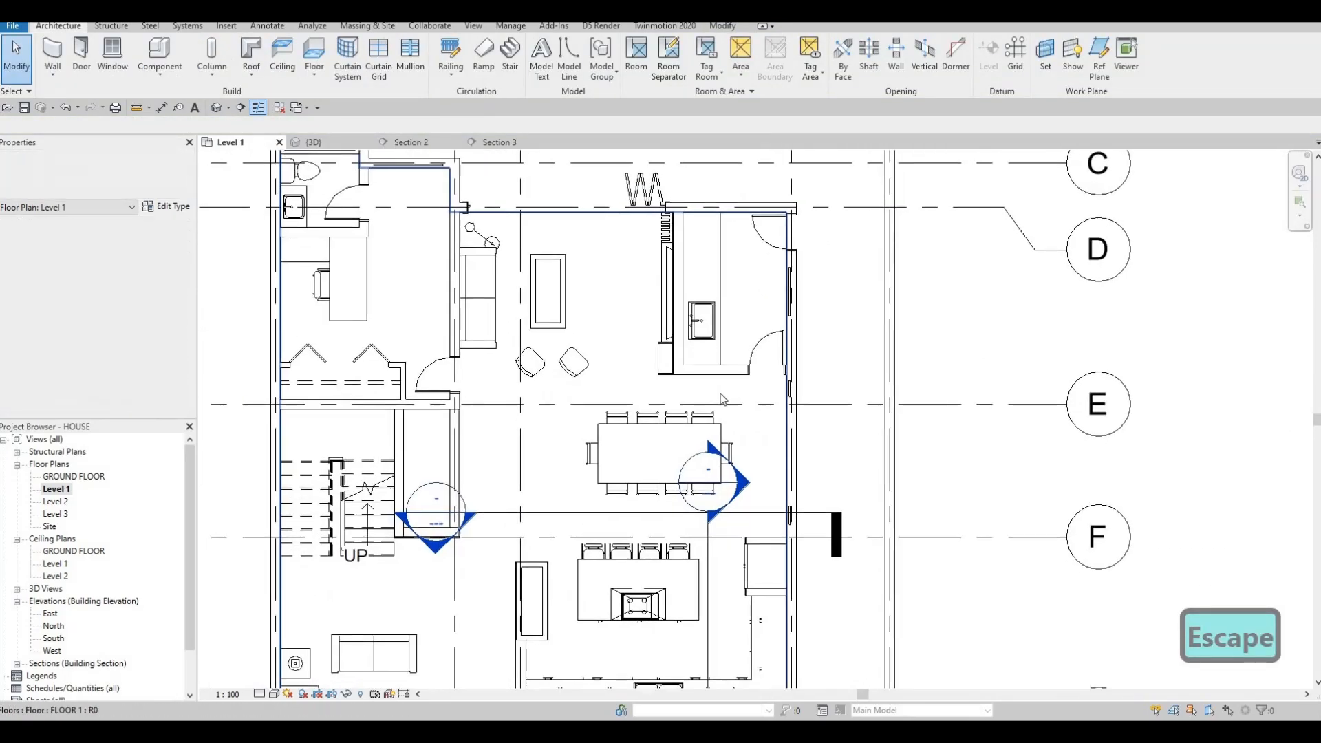
pyautogui.scroll(-1, 481, 564)
pyautogui.moveTo(482, 564); pyautogui.dragTo(583, 386, button='middle')
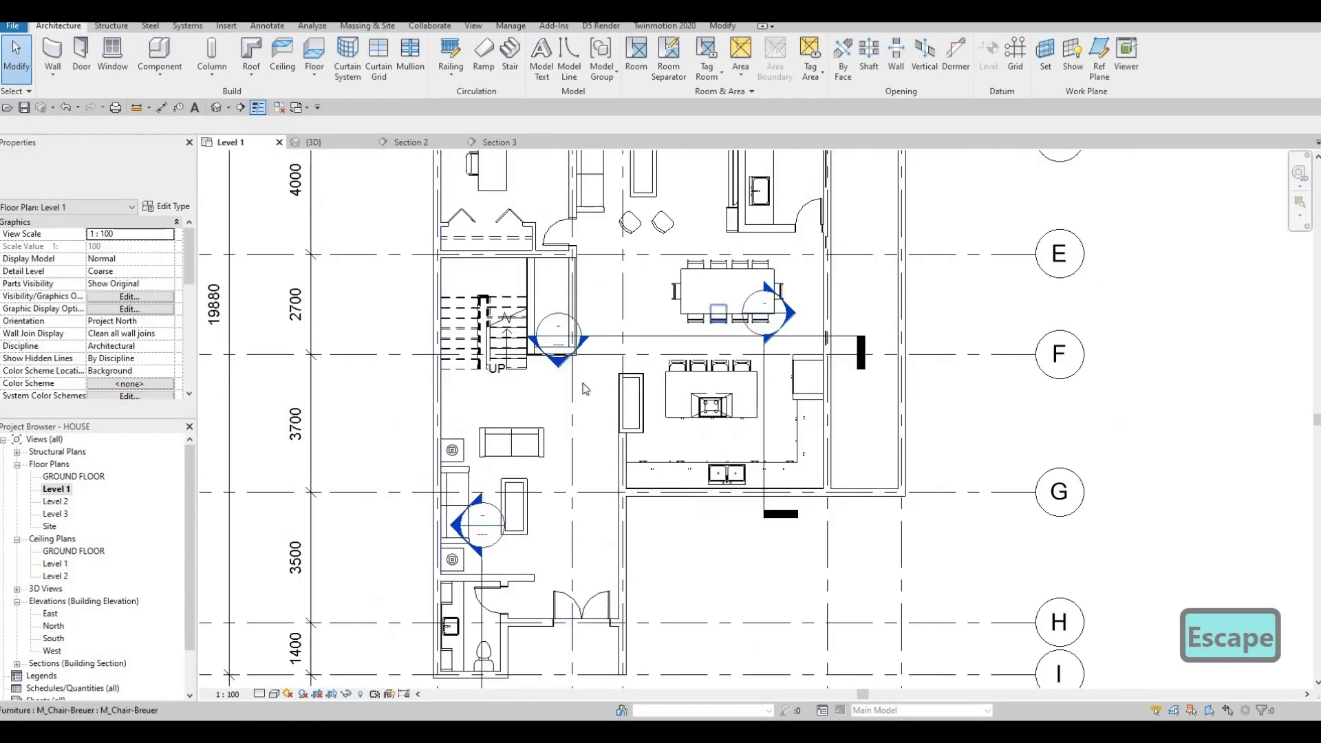
pyautogui.moveTo(458, 289); pyautogui.dragTo(471, 262, button='middle')
pyautogui.scroll(1, 468, 247)
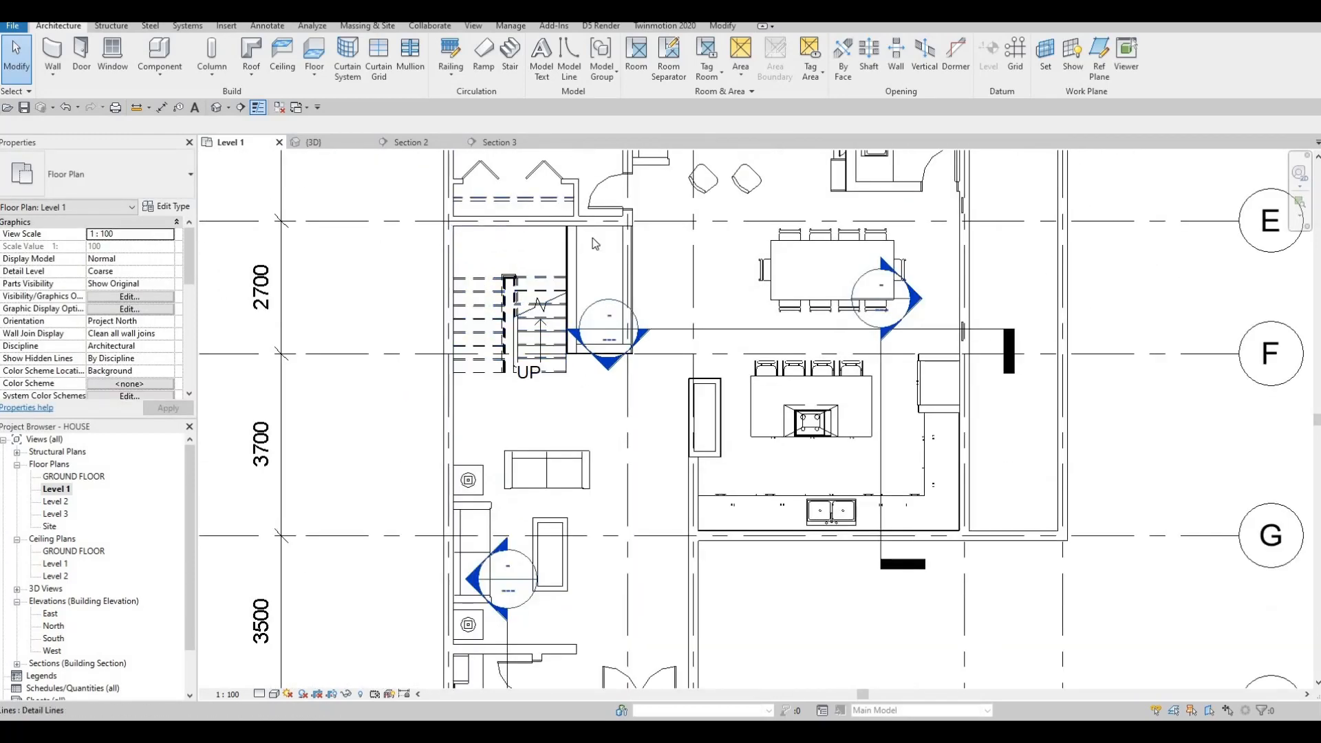
pyautogui.press('Escape')
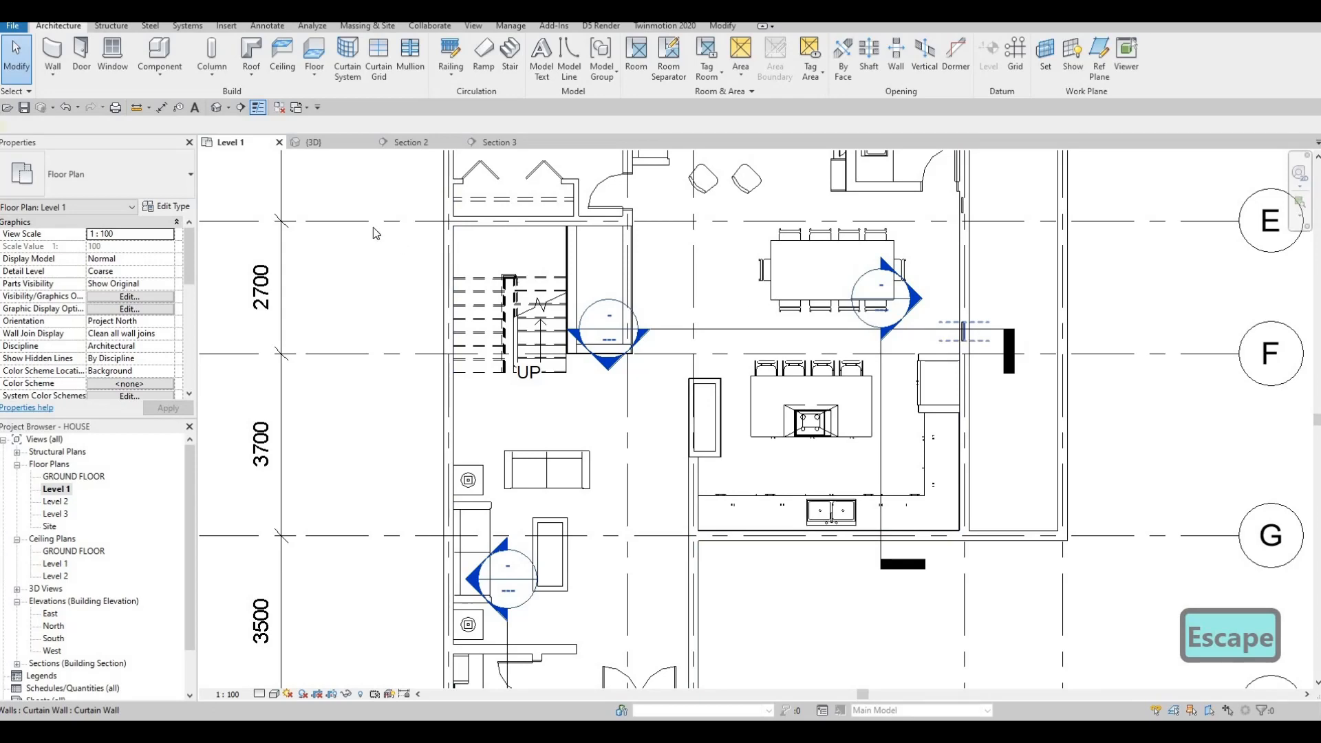
pyautogui.press('c')
pyautogui.press('s')
pyautogui.scroll(2, 426, 233)
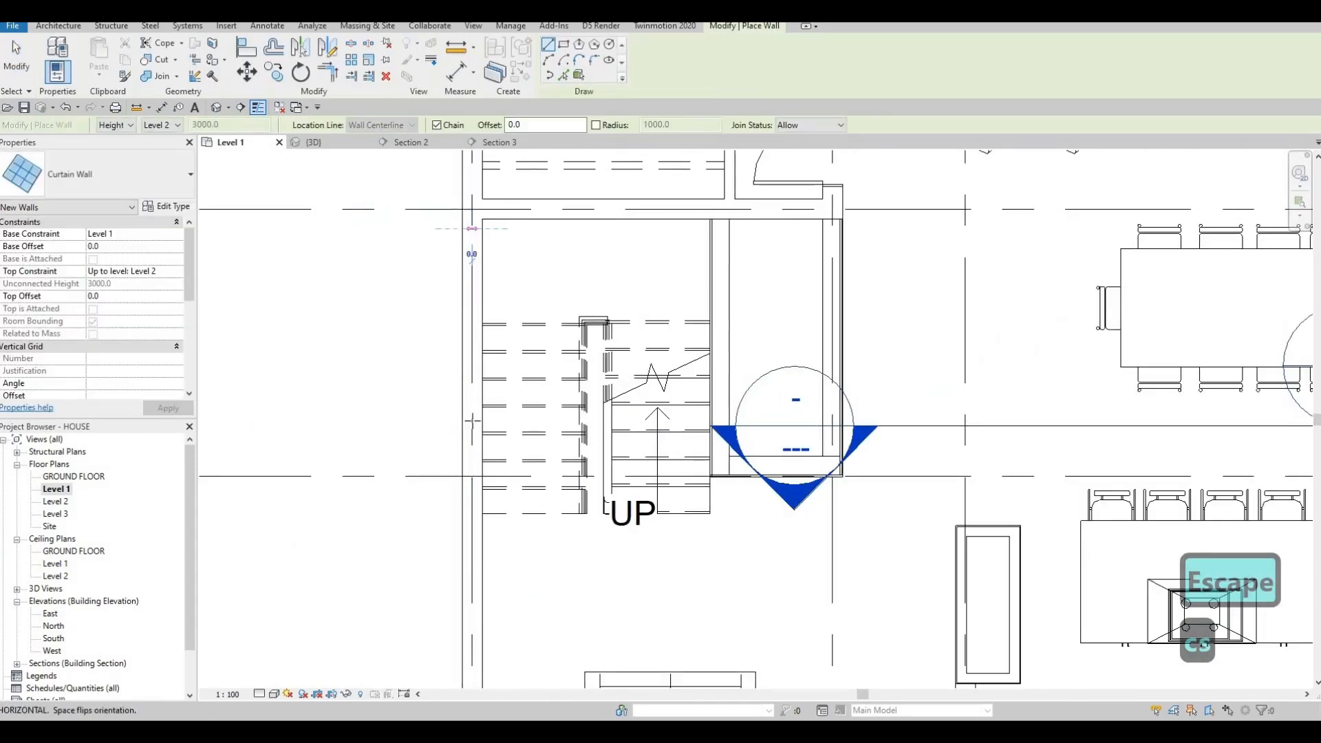
pyautogui.click(472, 227)
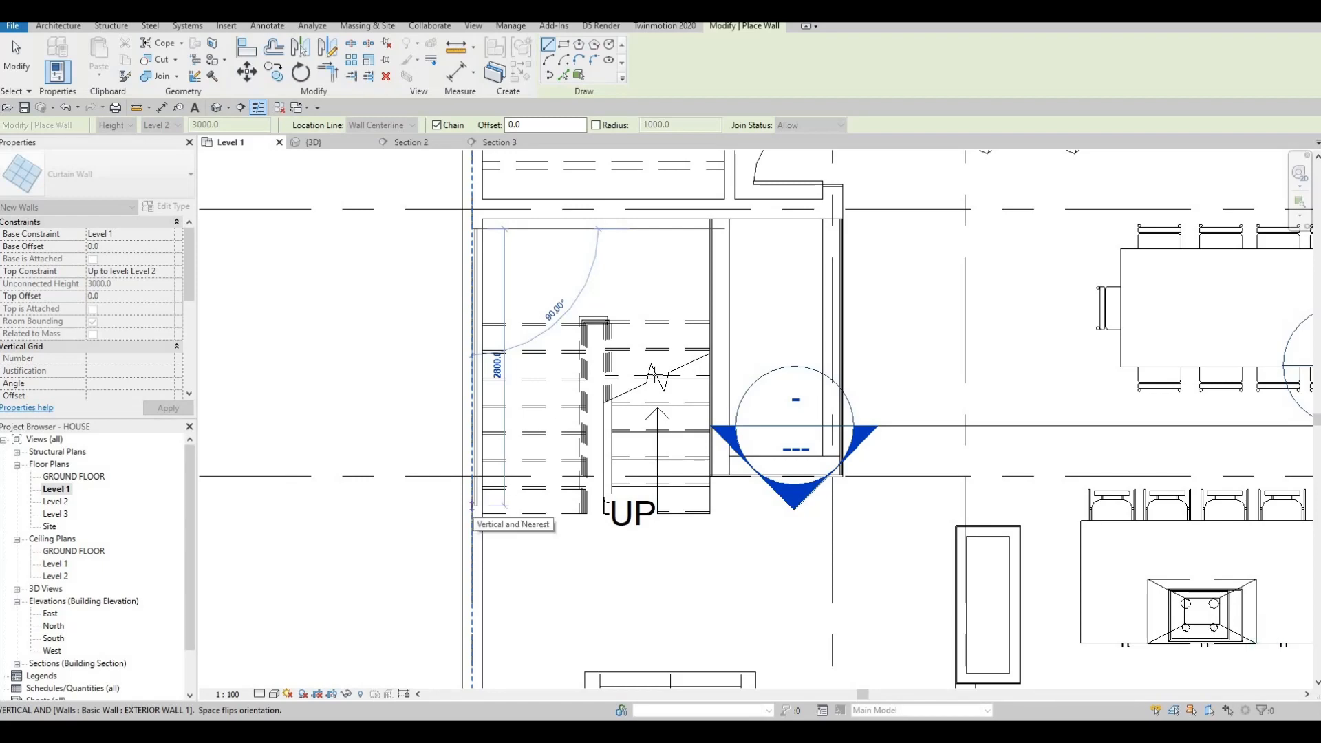
pyautogui.moveTo(639, 313); pyautogui.dragTo(651, 294, button='middle')
pyautogui.press('Escape')
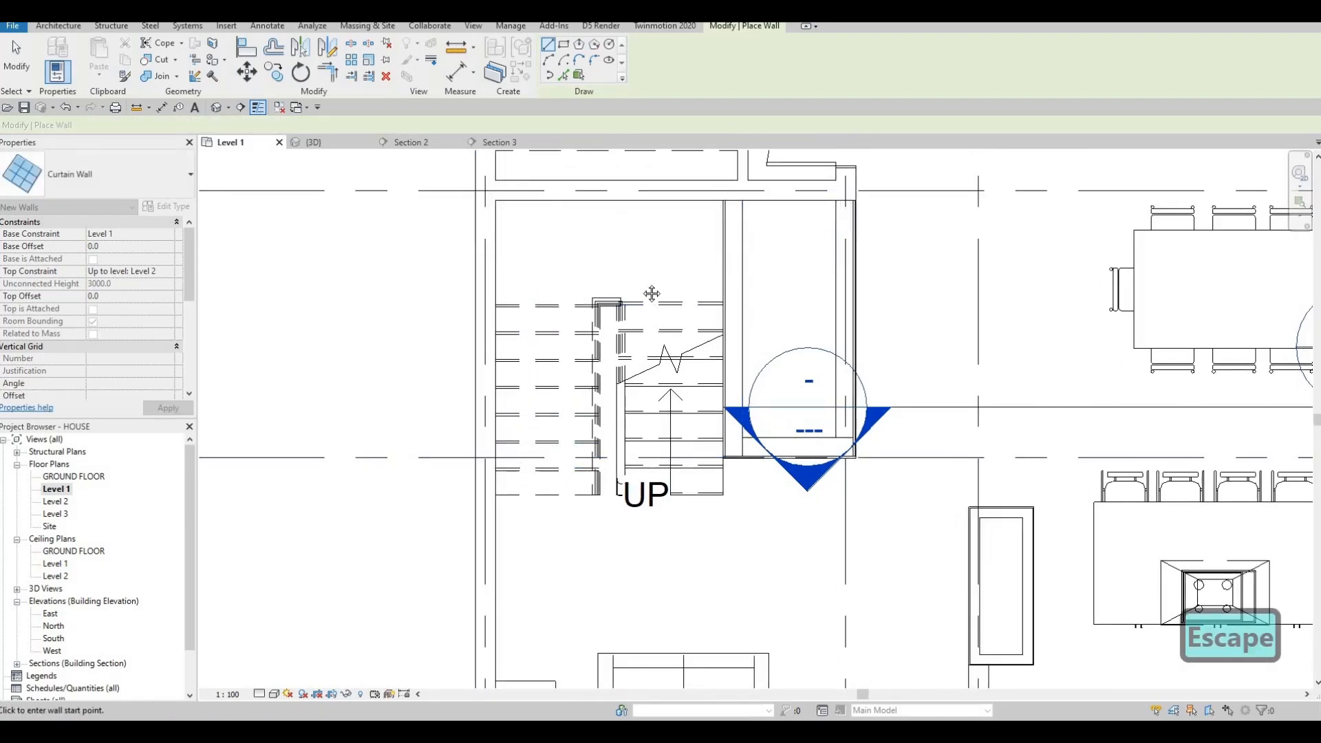
# Draw a curtain wall about 1400 long inside the exterior wall on grid 1, between the staircase and the living room's side table.
pyautogui.moveTo(538, 652); pyautogui.dragTo(584, 386, button='middle')
pyautogui.scroll(-1, 584, 387)
pyautogui.moveTo(534, 328); pyautogui.dragTo(516, 297, button='middle')
pyautogui.scroll(-3, 516, 303)
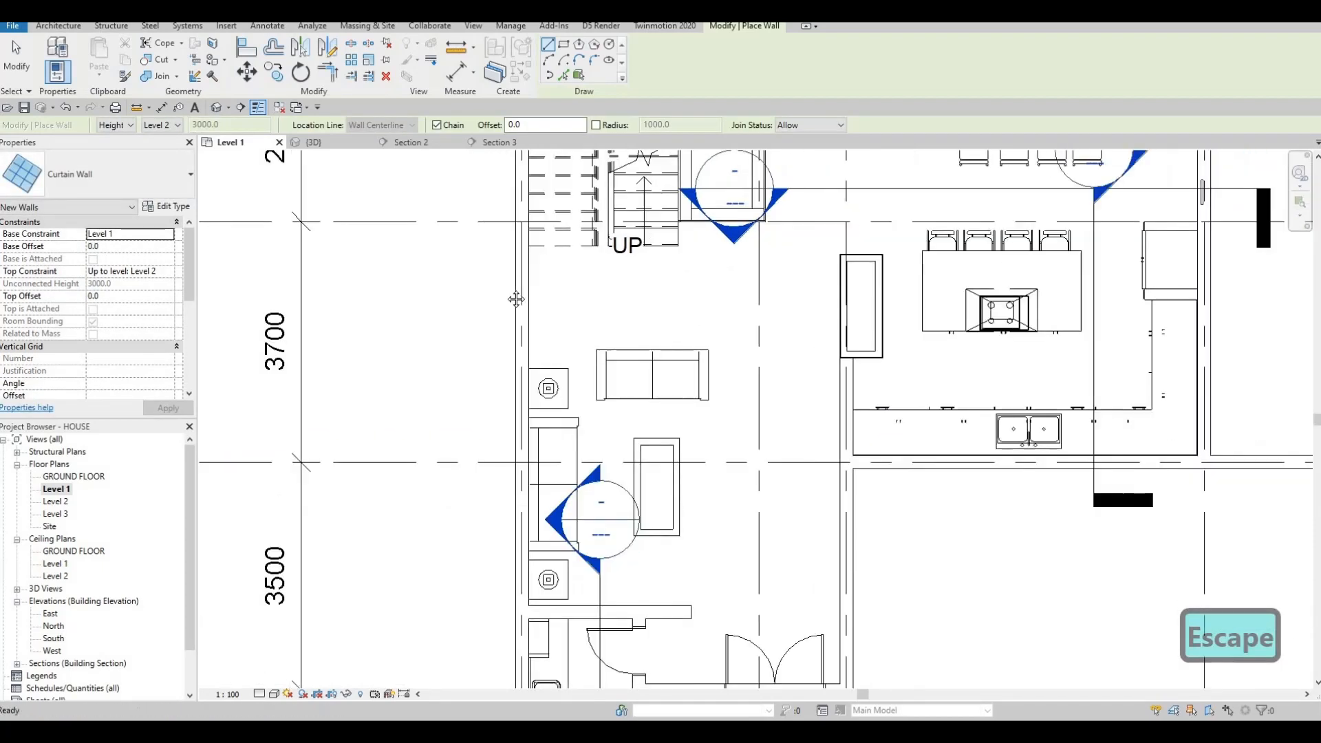
pyautogui.moveTo(593, 337)
pyautogui.mouseDown(button='middle')
pyautogui.moveTo(576, 222)
pyautogui.moveTo(578, 335)
pyautogui.mouseUp(button='middle')
pyautogui.scroll(3, 524, 356)
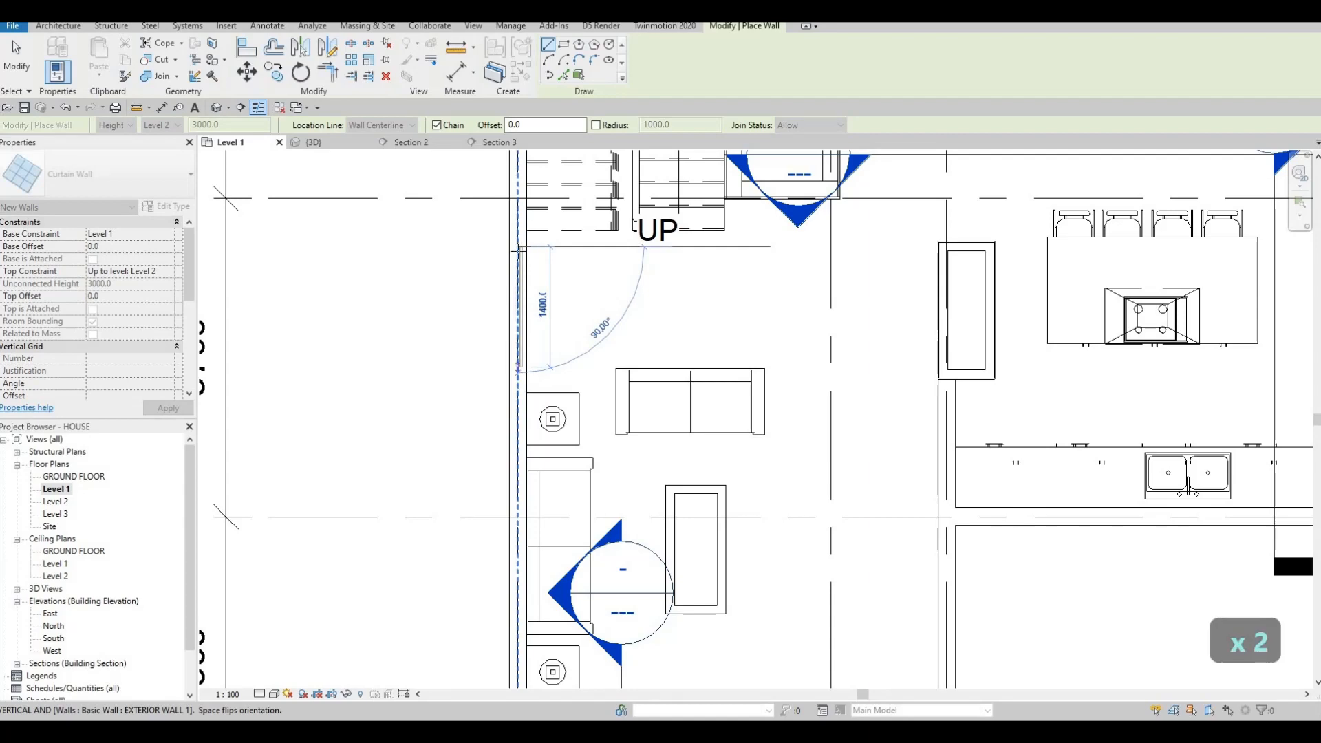
pyautogui.press('Escape')
# Draw a curtain wall 940 long inside the exterior wall along grid I, behind the bathroom toilet.
pyautogui.scroll(-5, 598, 280)
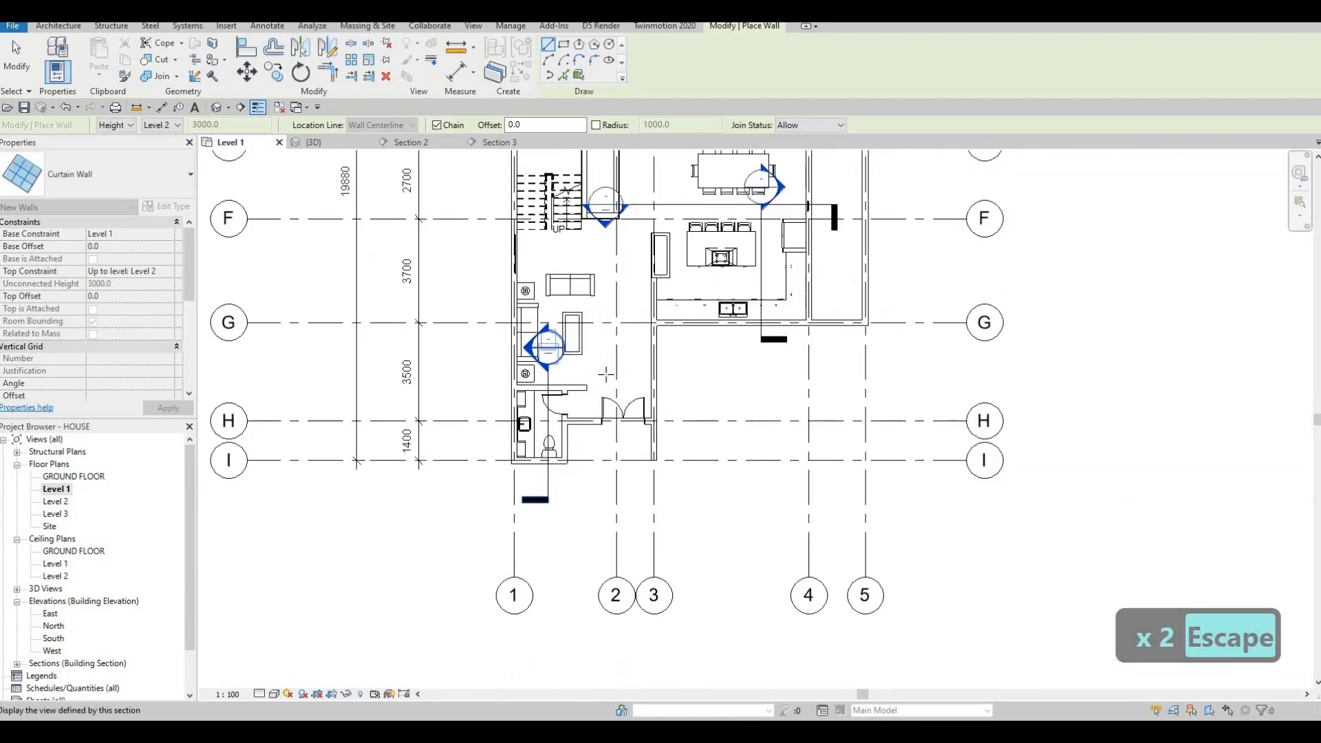
pyautogui.moveTo(603, 309); pyautogui.dragTo(588, 248, button='middle')
pyautogui.scroll(2, 635, 333)
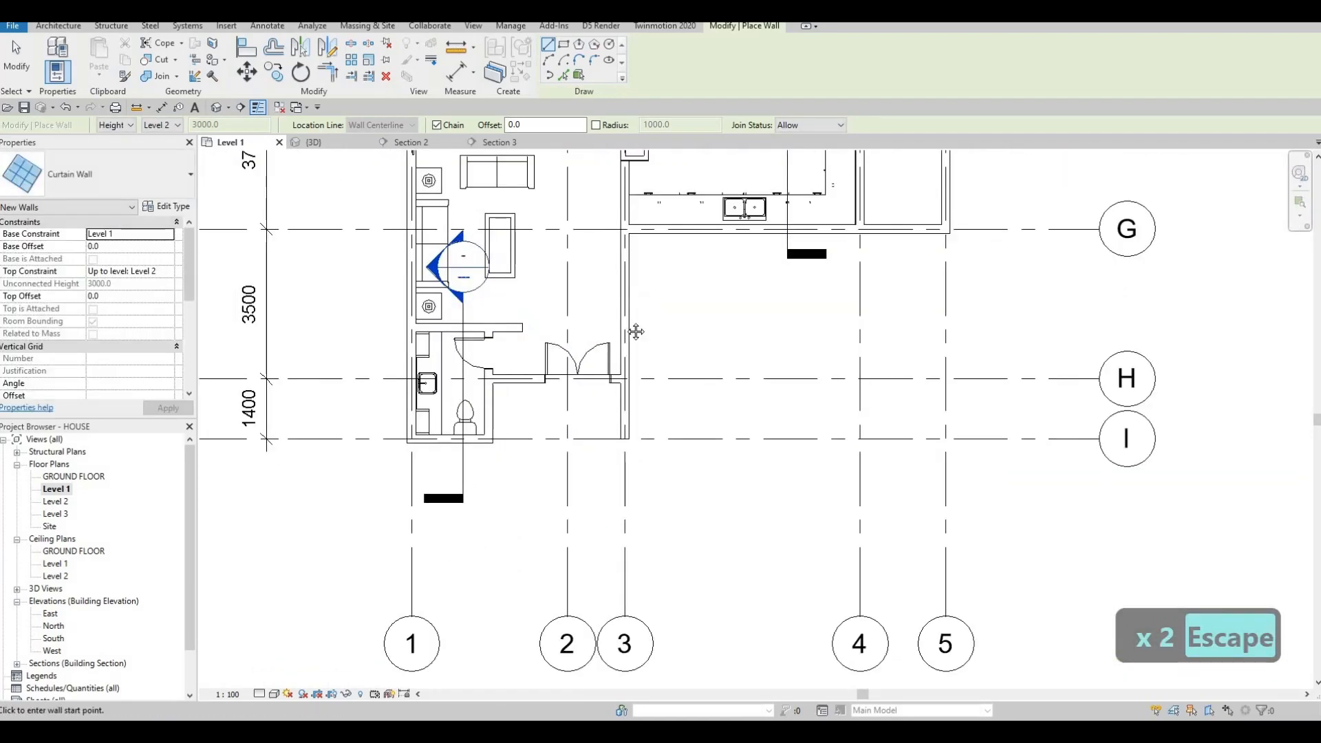
pyautogui.scroll(2, 635, 332)
pyautogui.scroll(-2, 591, 385)
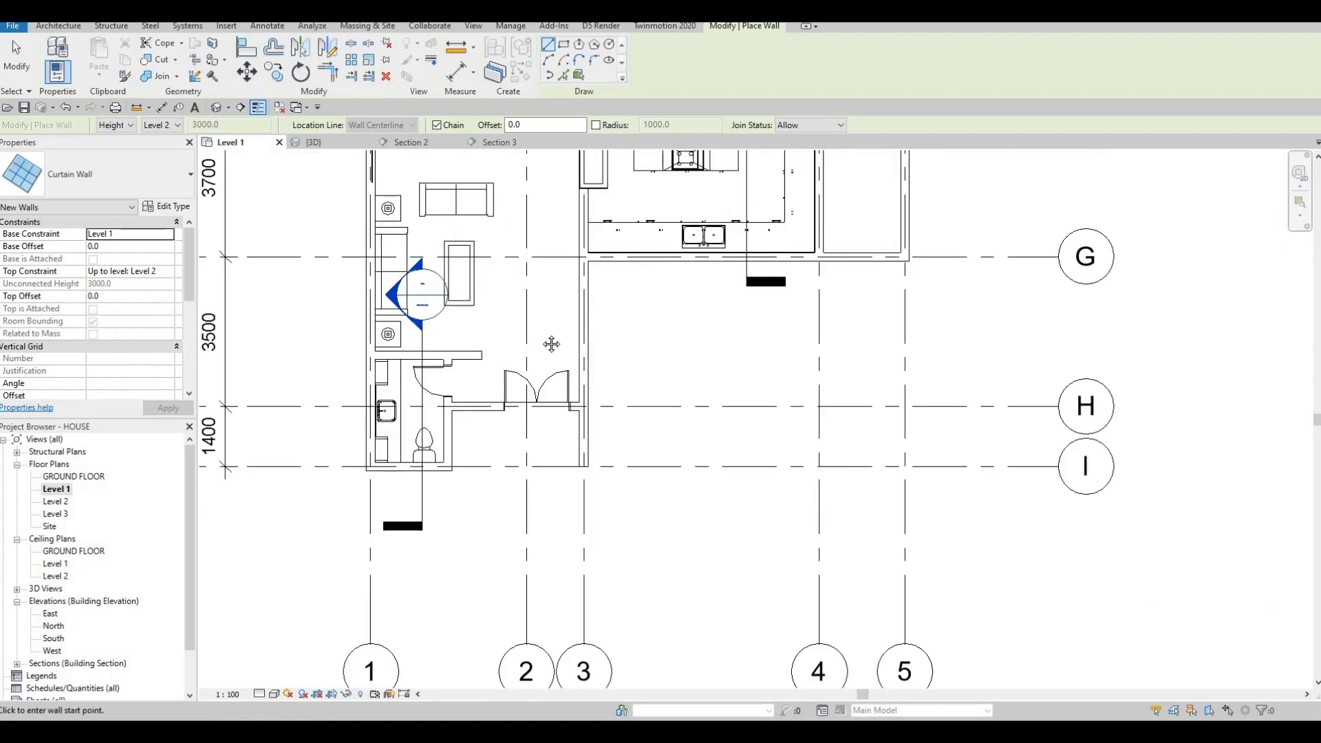
pyautogui.moveTo(551, 344); pyautogui.dragTo(650, 284, button='middle')
pyautogui.scroll(5, 468, 412)
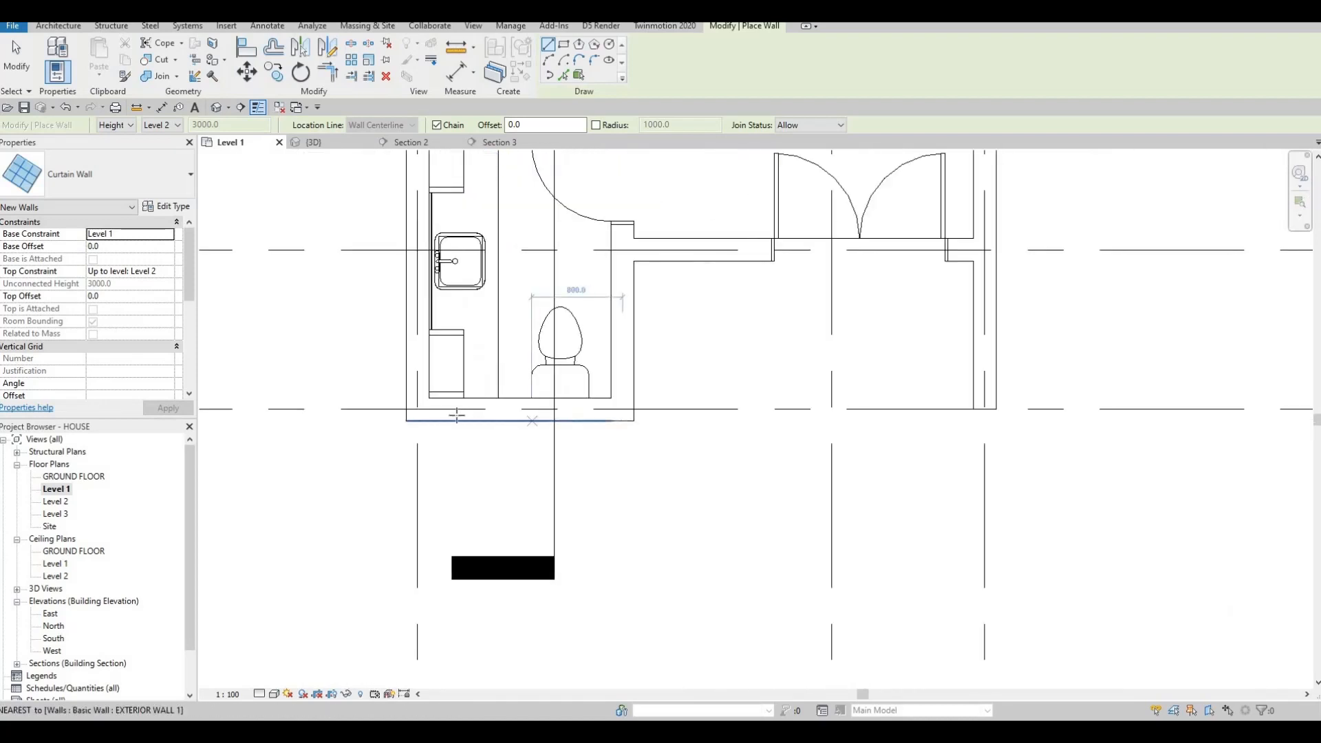
pyautogui.scroll(1, 464, 413)
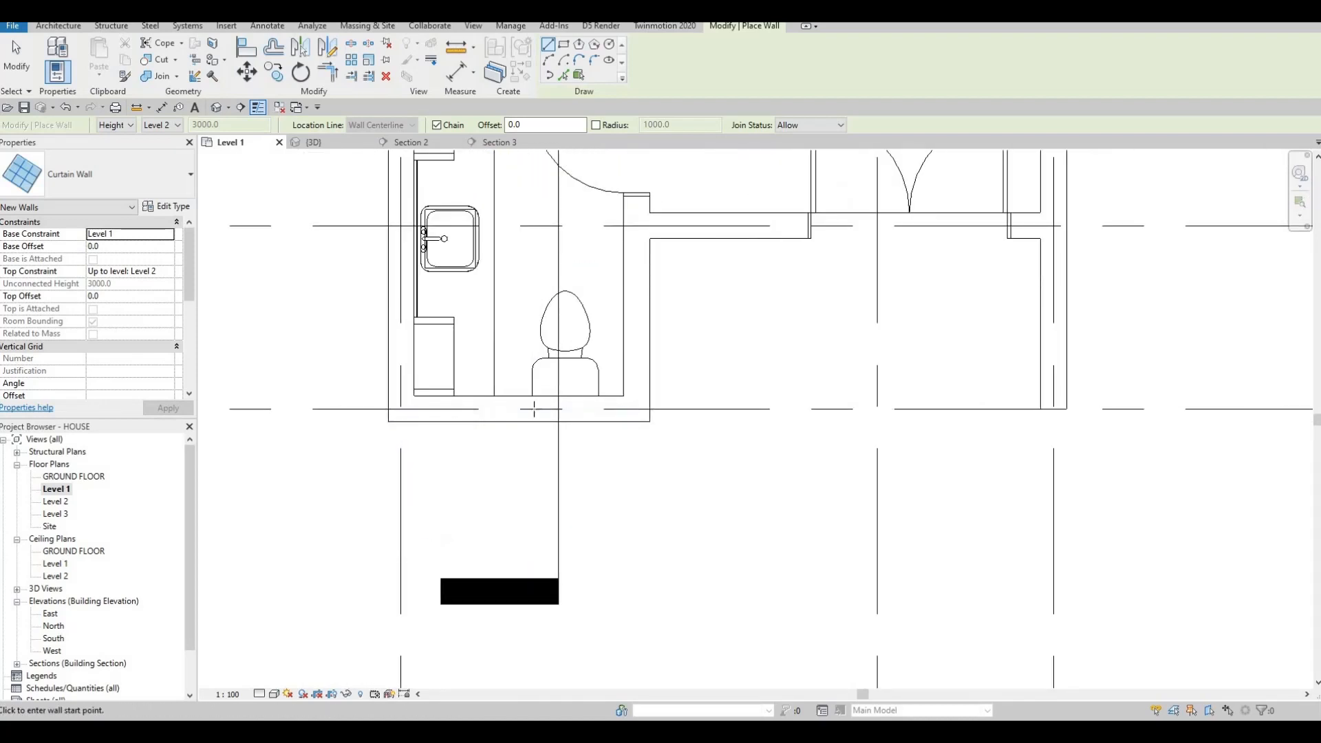
pyautogui.click(463, 406)
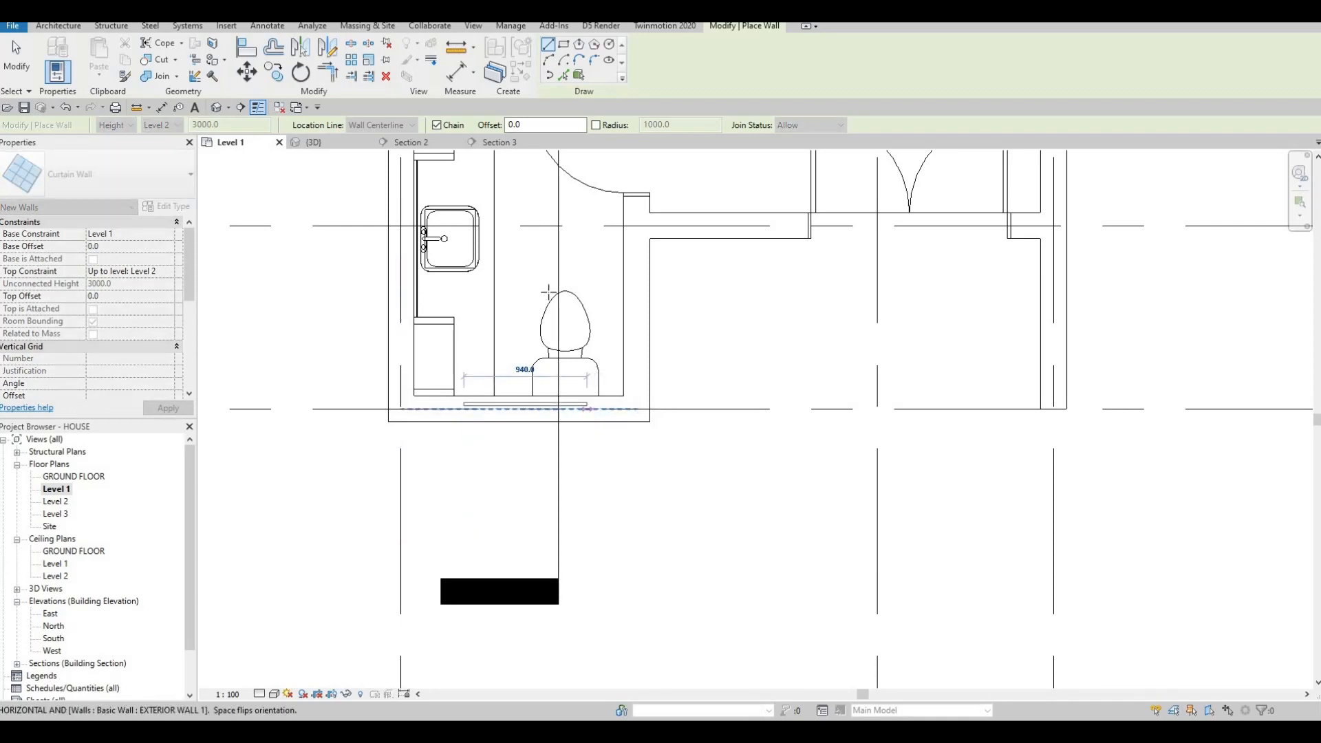
pyautogui.click(587, 408)
pyautogui.press('Escape')
# Review the kitchen, dining, utility and bedroom exterior walls on Level 1 for remaining window positions, and end wall placement.
pyautogui.scroll(-4, 480, 386)
pyautogui.scroll(2, 684, 326)
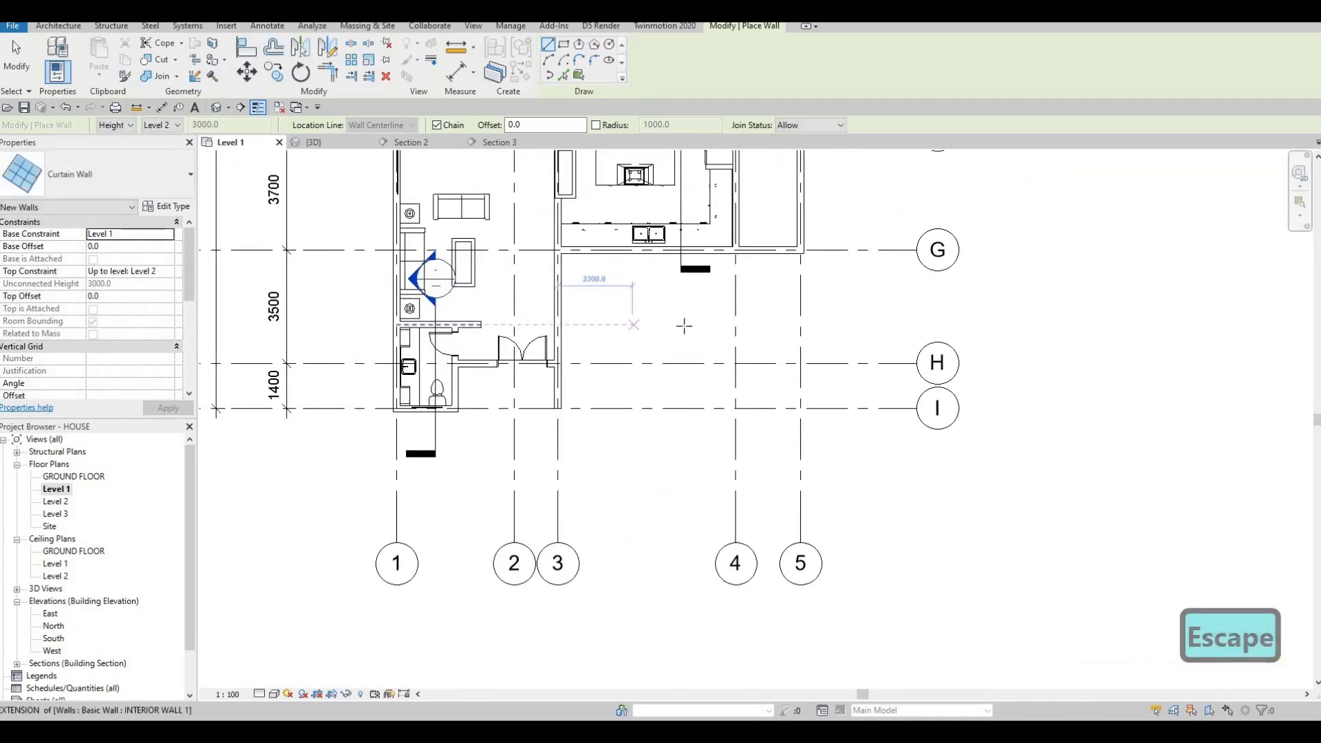
pyautogui.scroll(-1, 725, 333)
pyautogui.moveTo(767, 186); pyautogui.dragTo(713, 459, button='middle')
pyautogui.scroll(1, 704, 414)
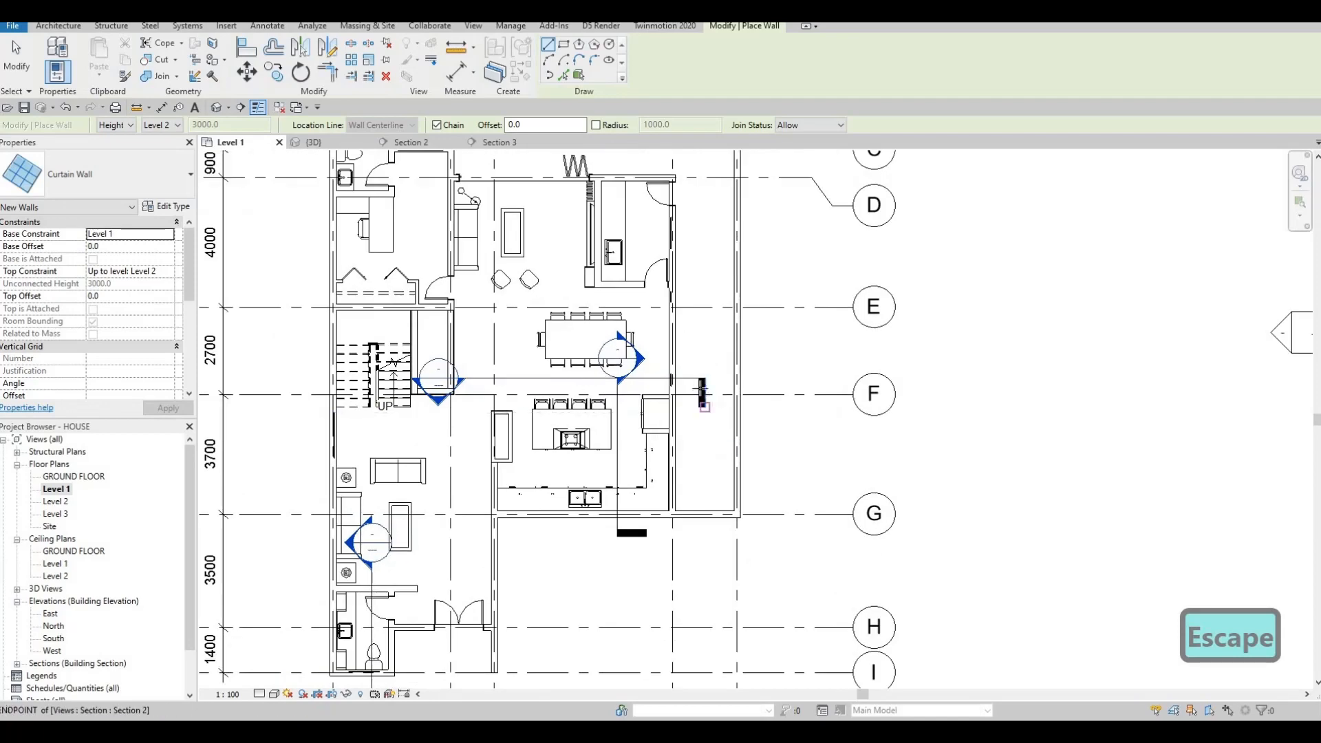
pyautogui.scroll(3, 686, 360)
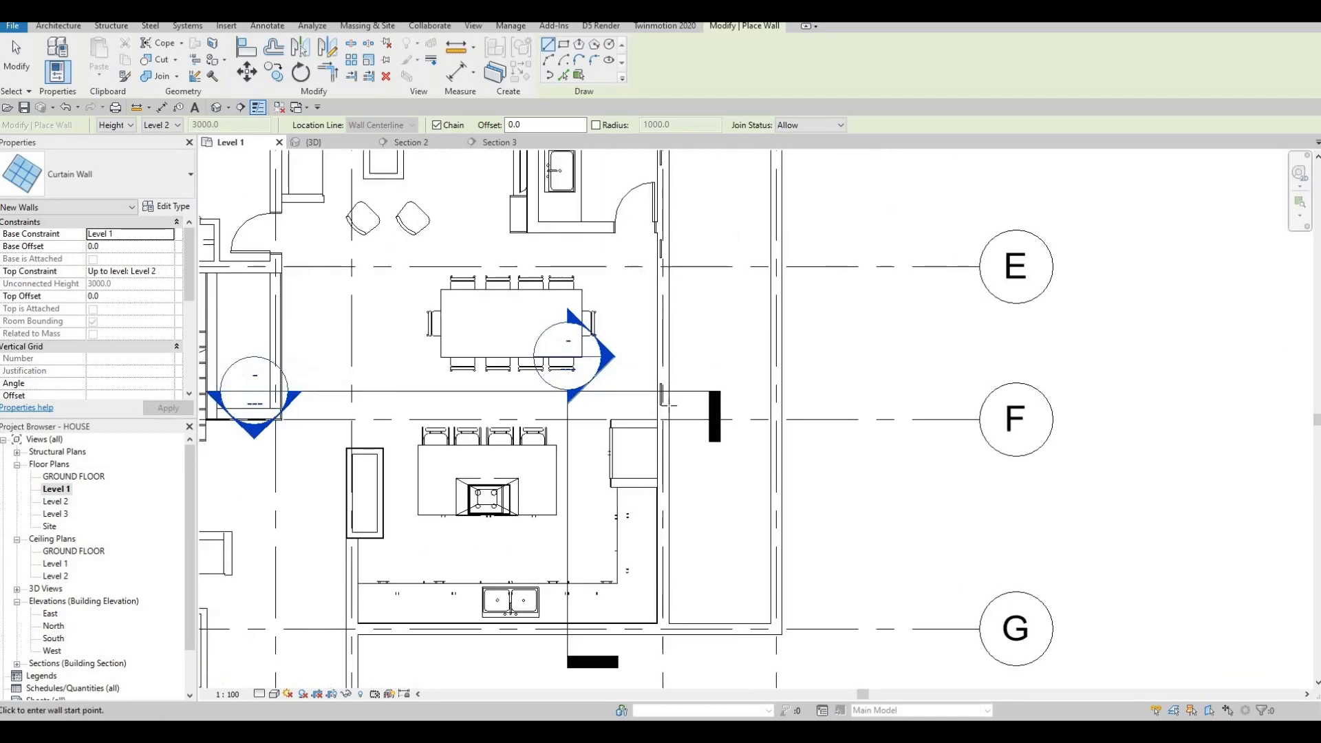
pyautogui.scroll(-3, 701, 363)
pyautogui.moveTo(670, 416); pyautogui.dragTo(716, 395, button='middle')
pyautogui.scroll(2, 719, 363)
pyautogui.scroll(-2, 688, 422)
pyautogui.scroll(3, 646, 324)
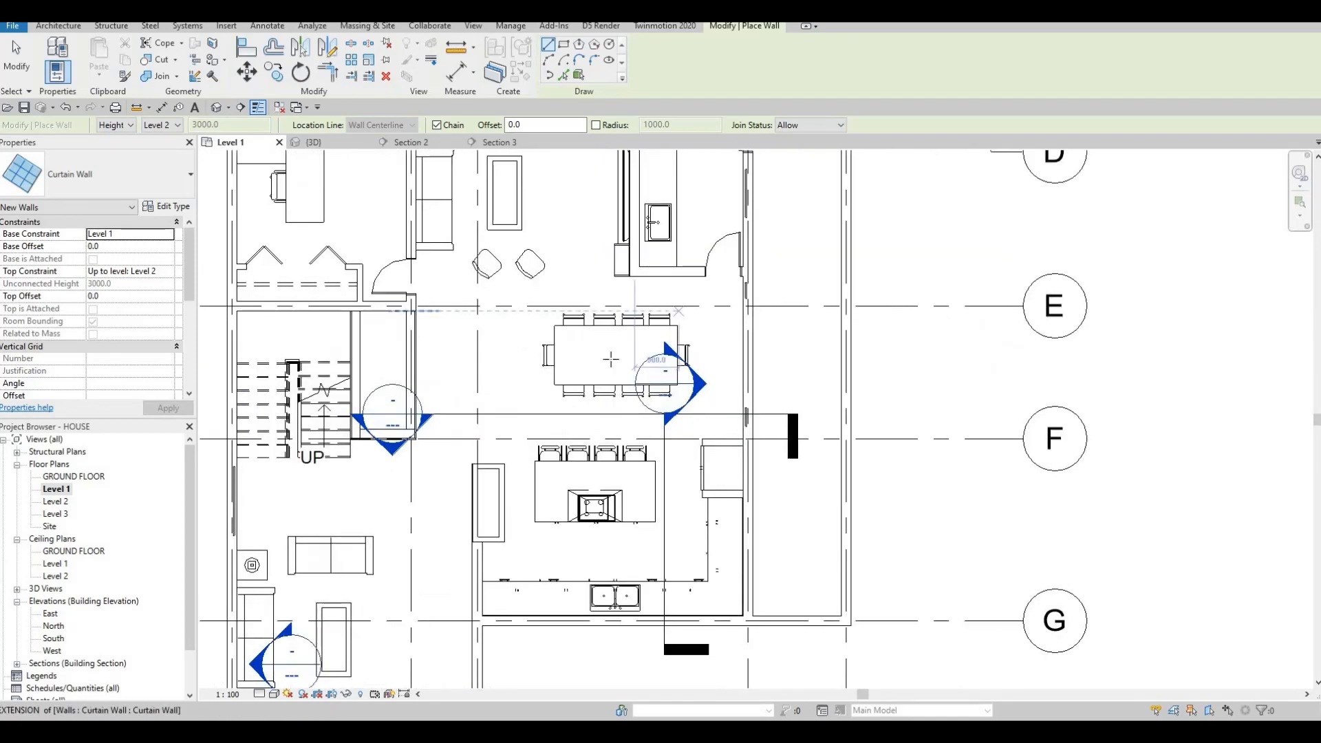
pyautogui.scroll(-4, 654, 420)
pyautogui.scroll(3, 636, 358)
pyautogui.scroll(-1, 640, 358)
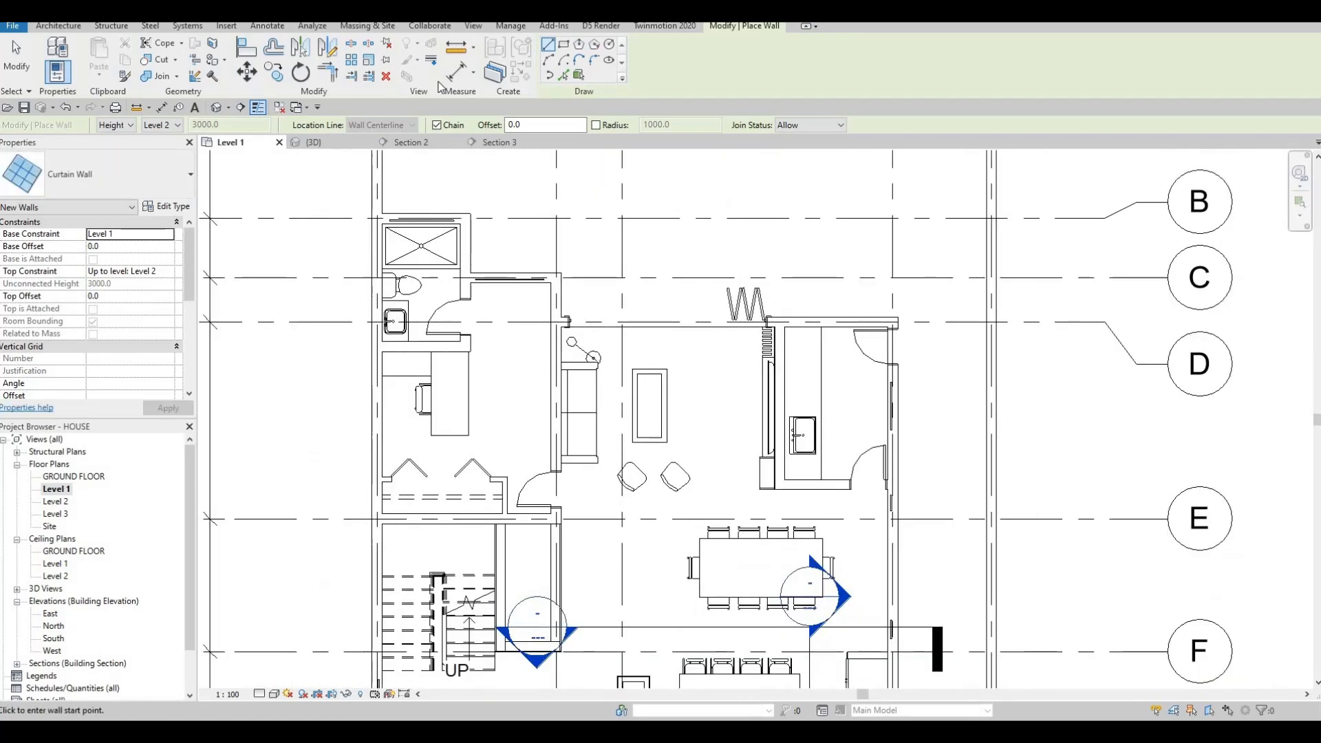
pyautogui.press('Escape')
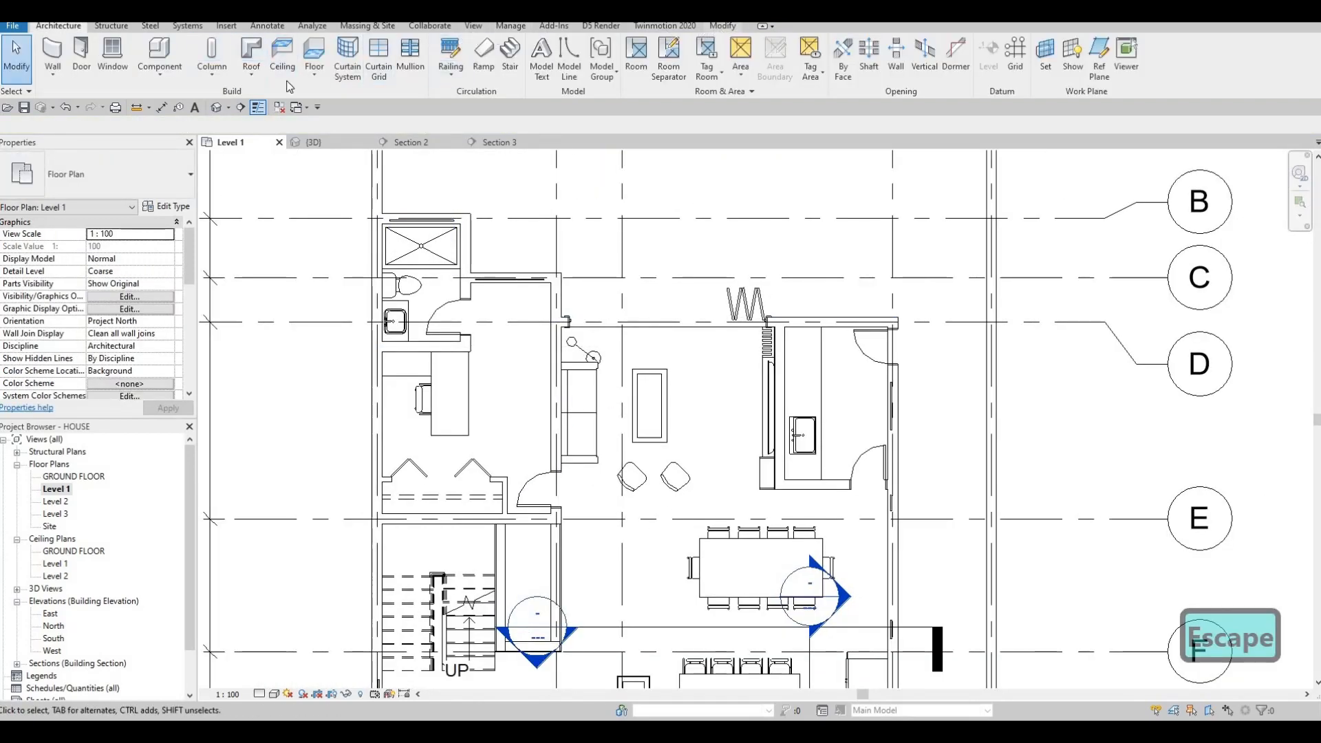
# Cut the exterior walls along grids B and C with their curtain walls behind the shower and in the study.
pyautogui.click(19, 63)
pyautogui.click(156, 63)
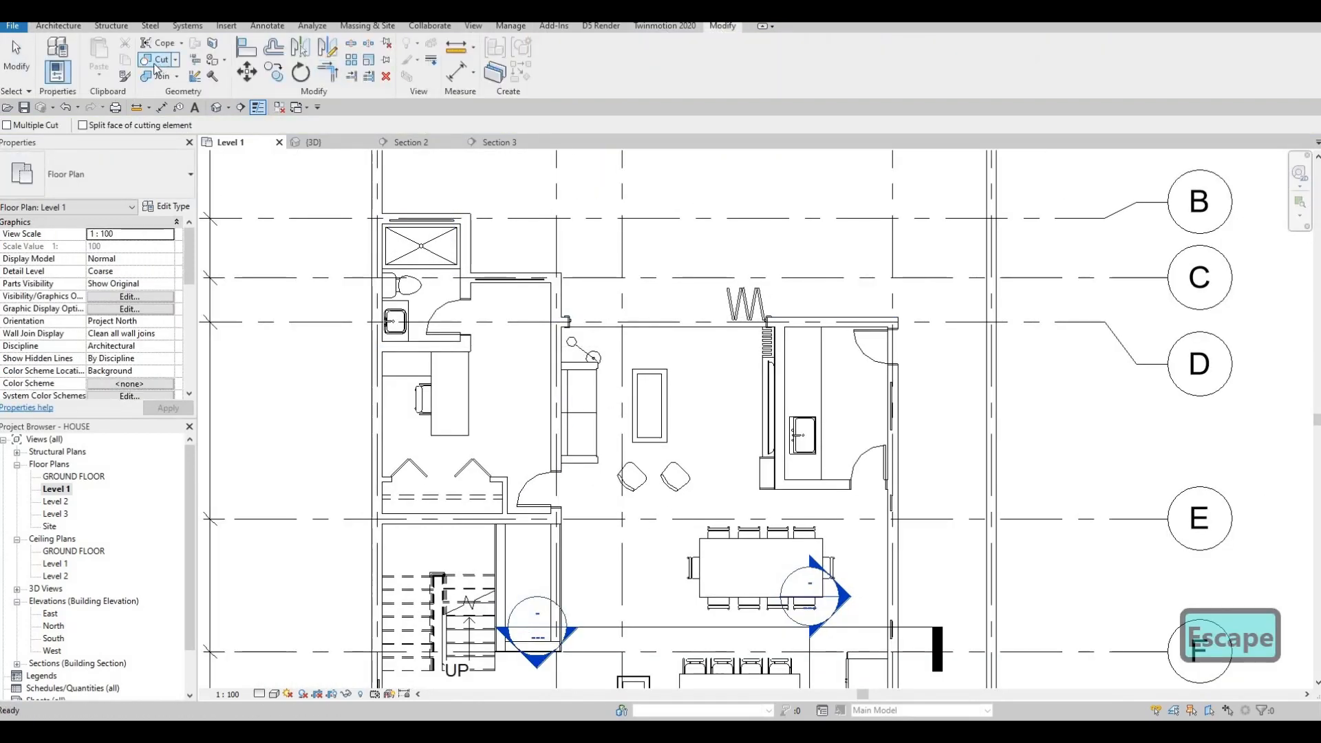
pyautogui.scroll(2, 413, 197)
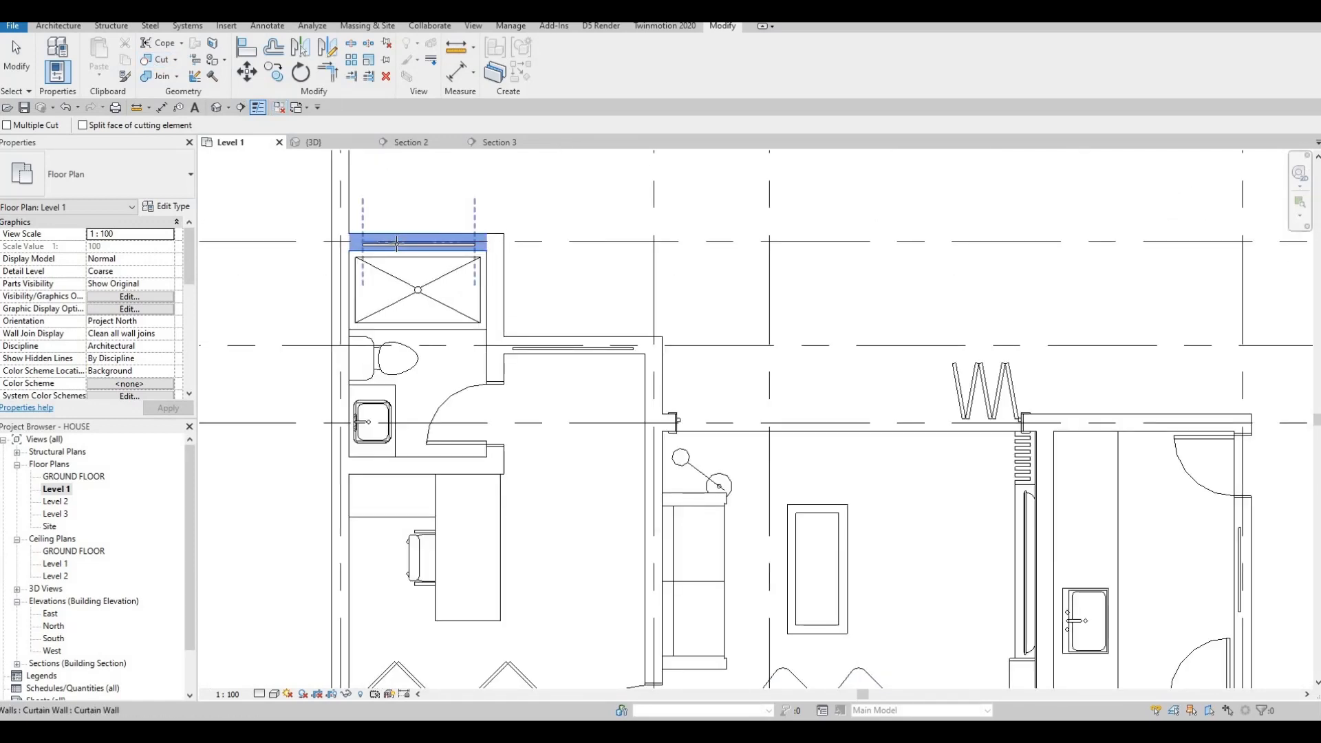
pyautogui.click(573, 348)
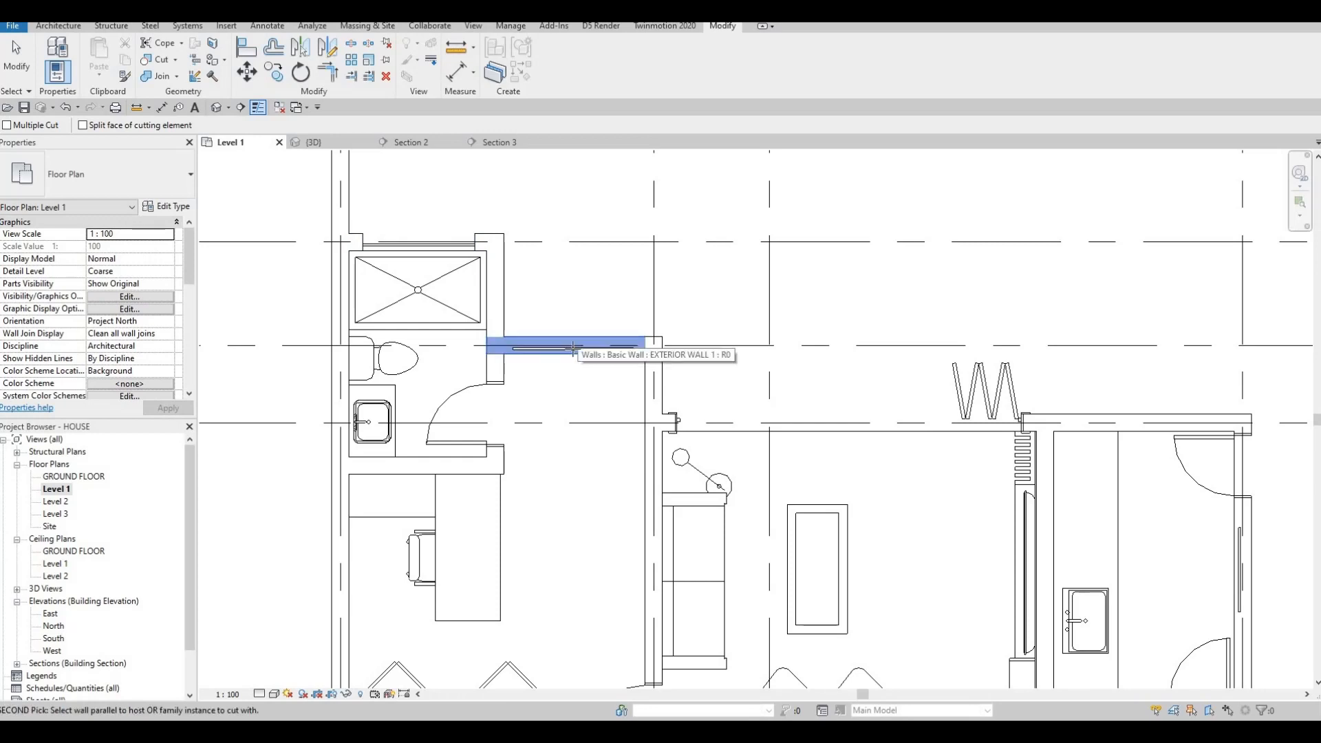
pyautogui.click(626, 370)
# Cut the grid 4 exterior wall with the utility room curtain wall and the two short curtain walls by the dining area.
pyautogui.scroll(-2, 922, 507)
pyautogui.moveTo(1147, 535); pyautogui.dragTo(823, 407, button='middle')
pyautogui.scroll(3, 836, 427)
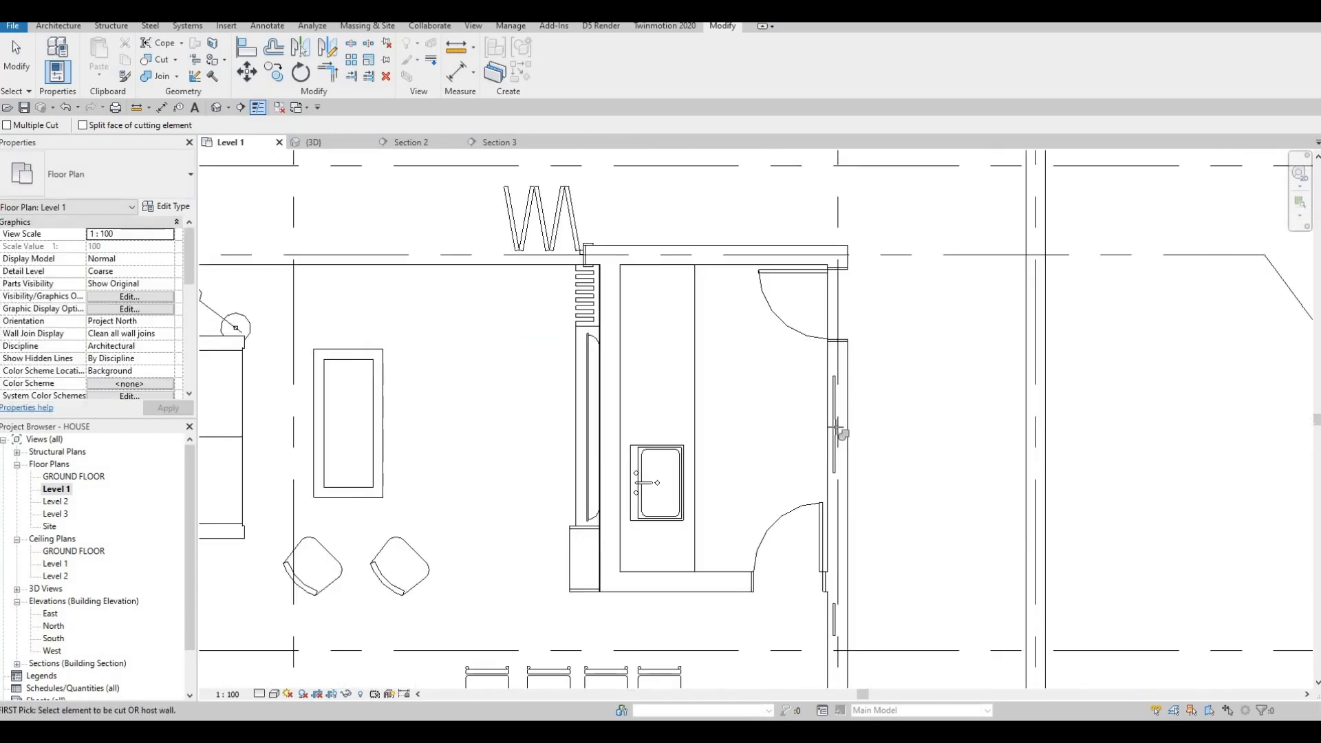
pyautogui.scroll(-1, 834, 596)
pyautogui.click(825, 604)
pyautogui.click(827, 586)
pyautogui.moveTo(829, 636); pyautogui.dragTo(820, 151, button='middle')
pyautogui.click(818, 291)
pyautogui.click(818, 291)
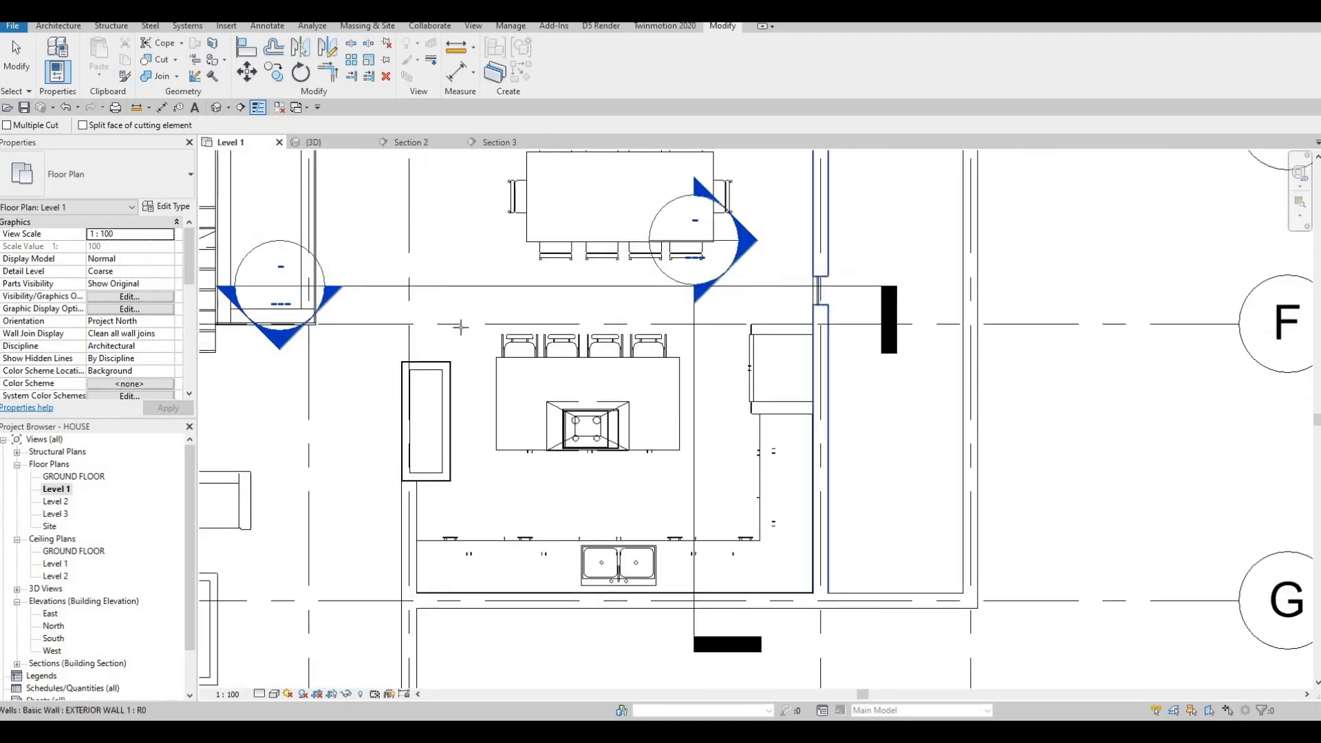
# Cut the grid 1 exterior wall with the living room curtain wall just below the staircase.
pyautogui.moveTo(456, 321); pyautogui.dragTo(790, 379, button='middle')
pyautogui.scroll(-2, 798, 358)
pyautogui.click(518, 411)
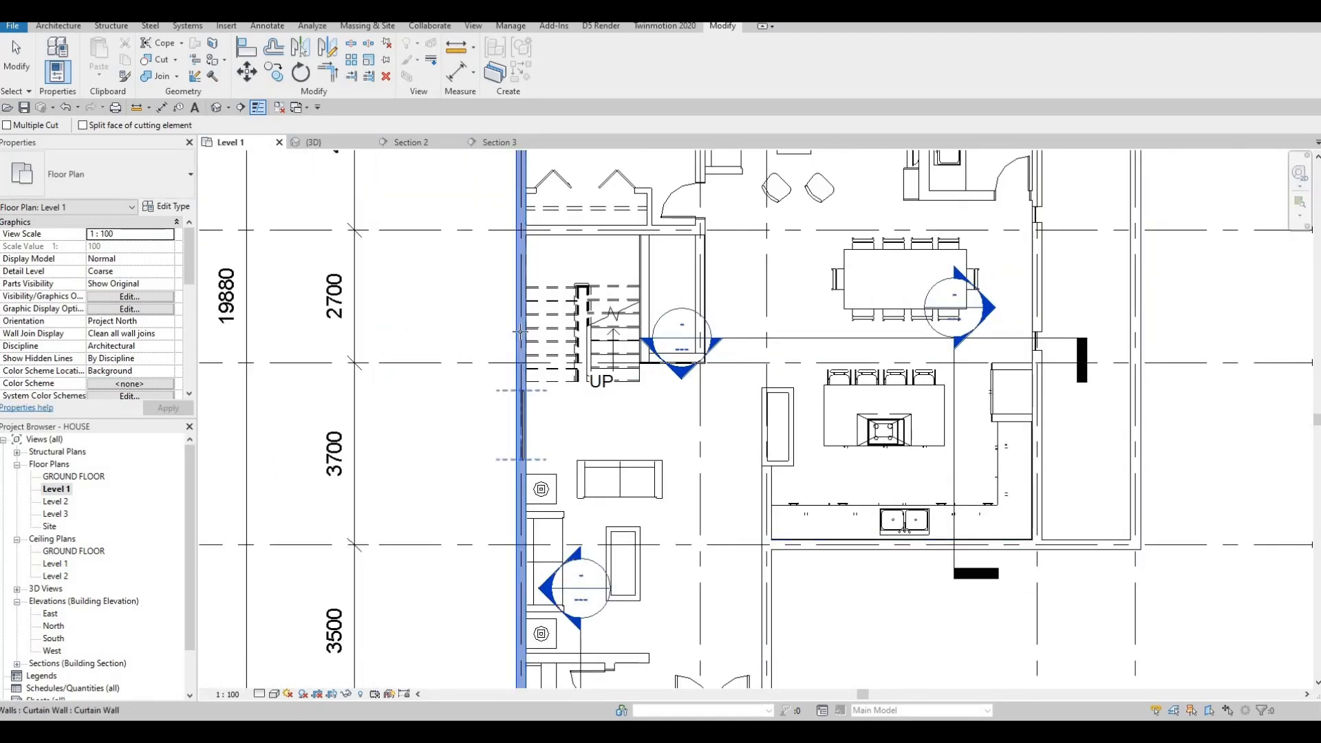
pyautogui.click(522, 414)
# Cut the bathroom's exterior wall along grid I with its curtain wall behind the toilet, and end the Cut command.
pyautogui.scroll(-2, 762, 454)
pyautogui.moveTo(763, 454); pyautogui.dragTo(669, 318, button='middle')
pyautogui.scroll(5, 660, 434)
pyautogui.scroll(-2, 621, 394)
pyautogui.scroll(-1, 687, 314)
pyautogui.scroll(1, 592, 429)
pyautogui.moveTo(592, 429); pyautogui.dragTo(639, 315, button='middle')
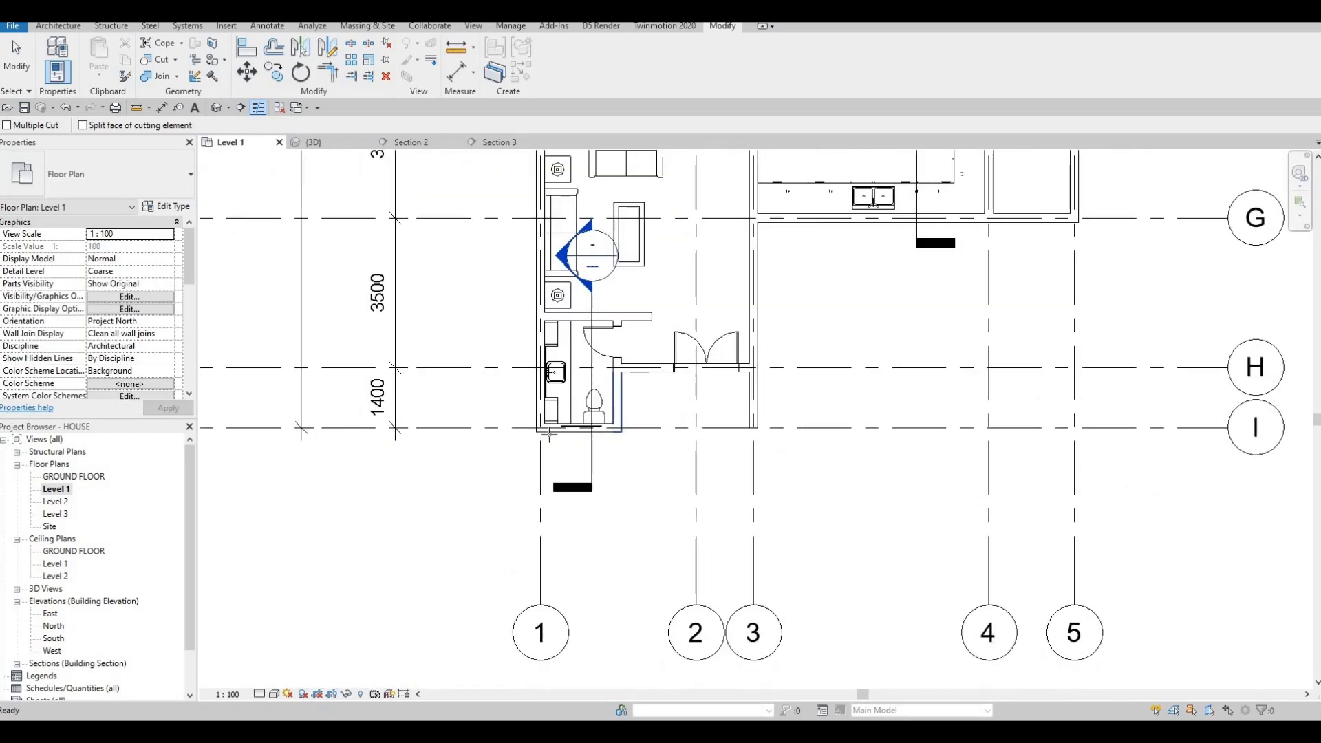
pyautogui.scroll(3, 578, 426)
pyautogui.scroll(-3, 664, 320)
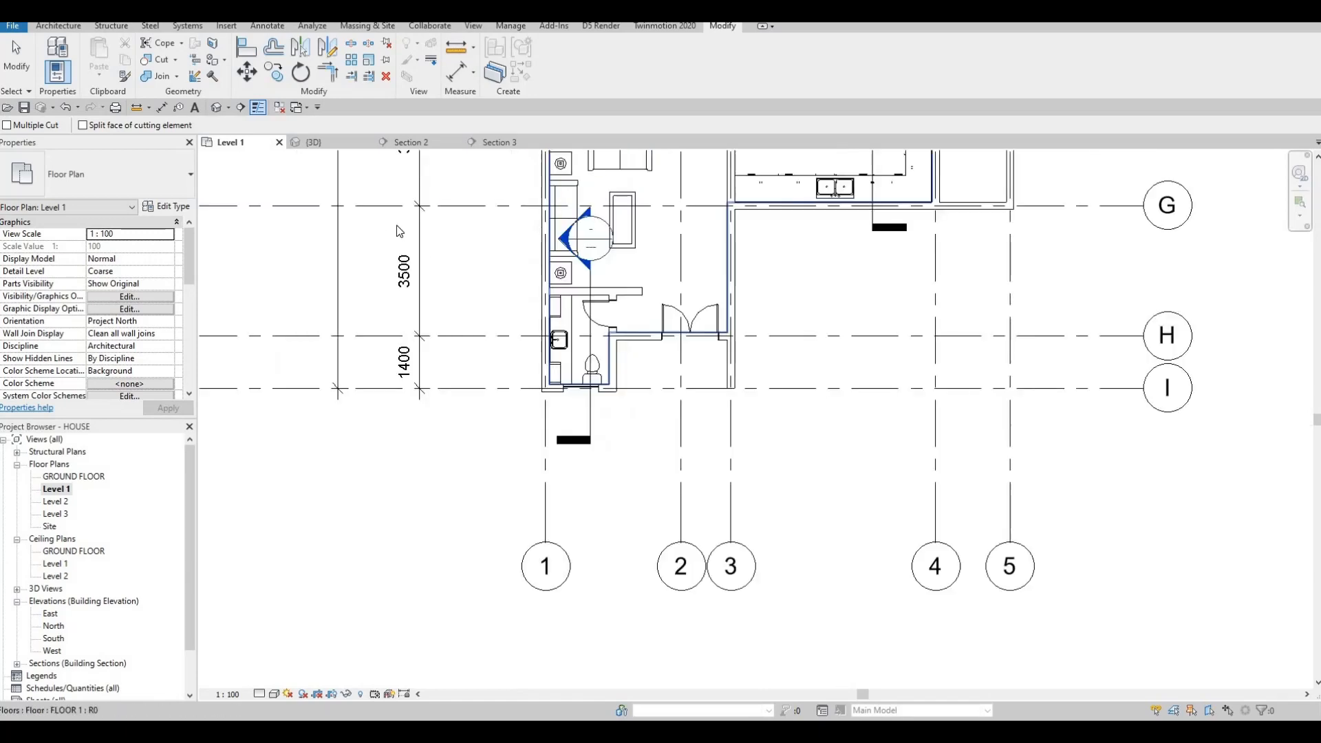
pyautogui.press('Escape')
pyautogui.press('Escape')
# In the 3D view, lower the top of the short dining-area curtain wall nearest the kitchen to about 501 mm below Level 2.
pyautogui.click(316, 142)
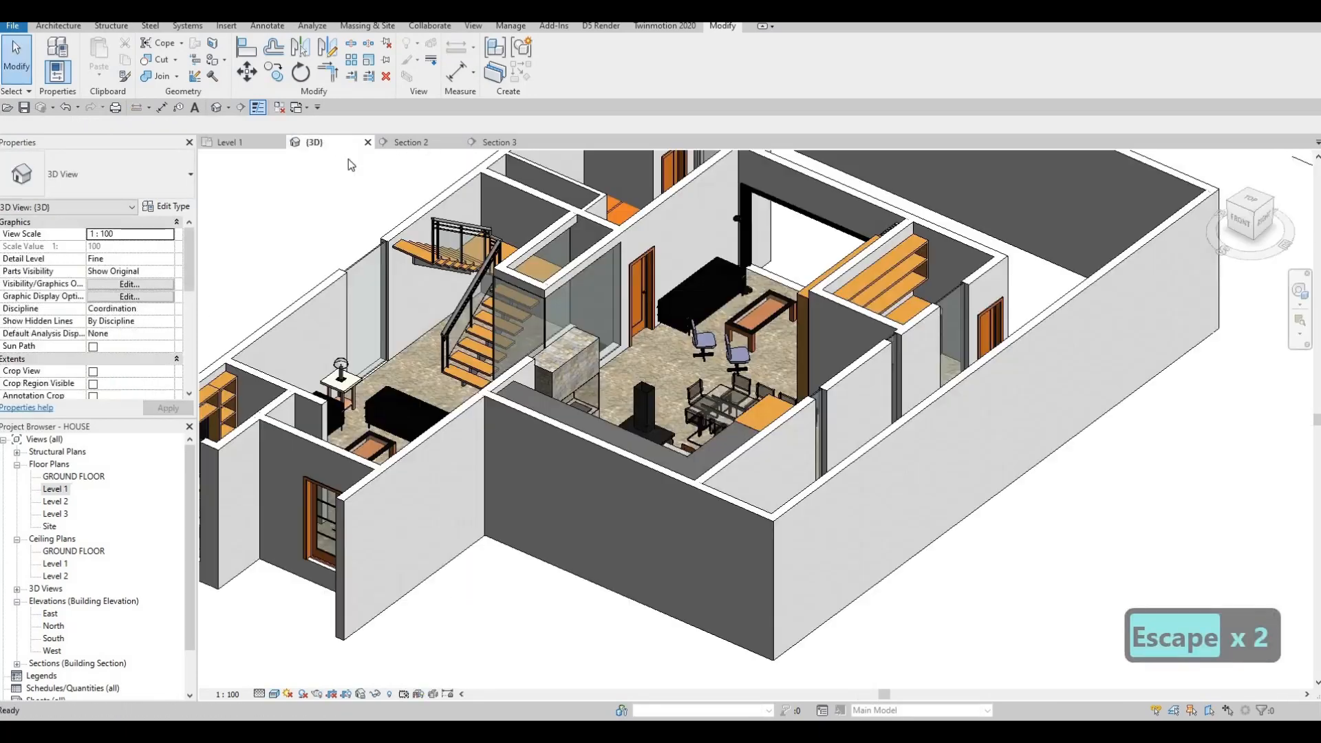
pyautogui.scroll(-4, 369, 271)
pyautogui.keyDown('shift'); pyautogui.moveTo(548, 280); pyautogui.dragTo(467, 362, button='middle'); pyautogui.keyUp('shift')
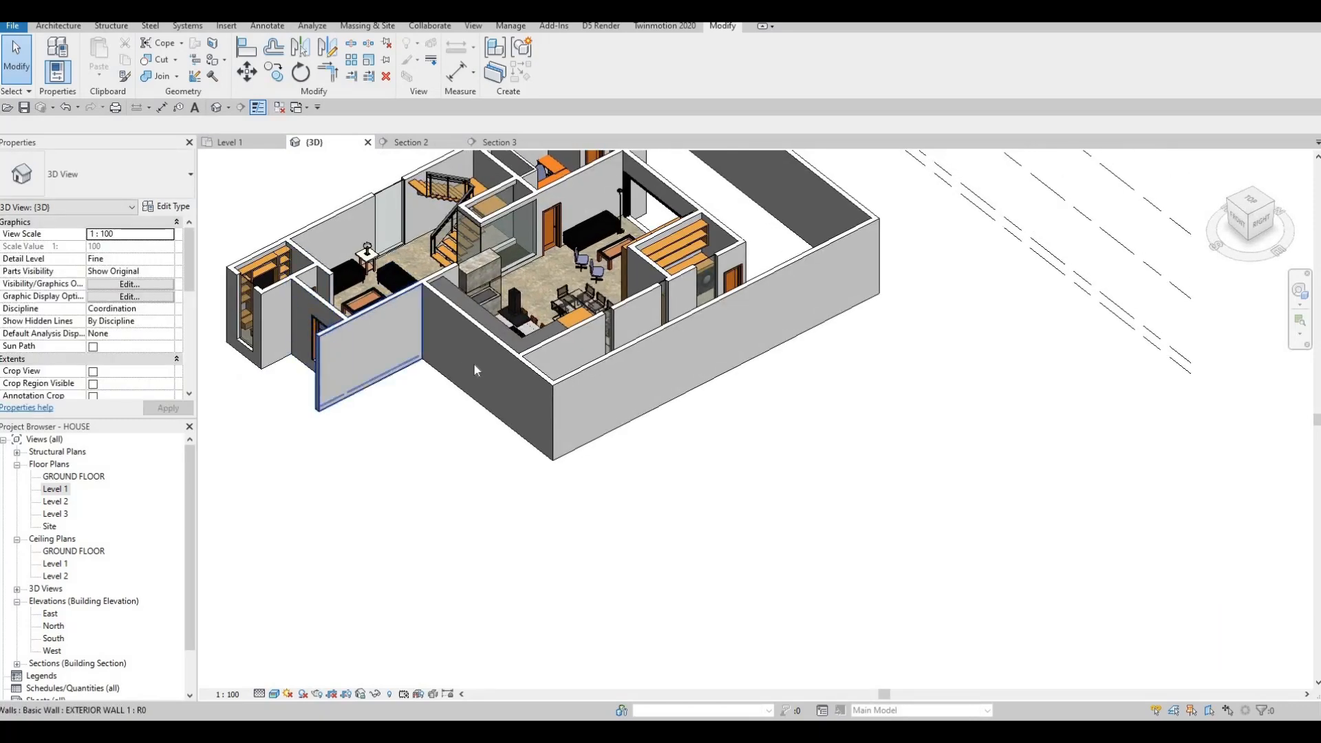
pyautogui.keyDown('shift'); pyautogui.moveTo(654, 395); pyautogui.dragTo(639, 346, button='middle'); pyautogui.keyUp('shift')
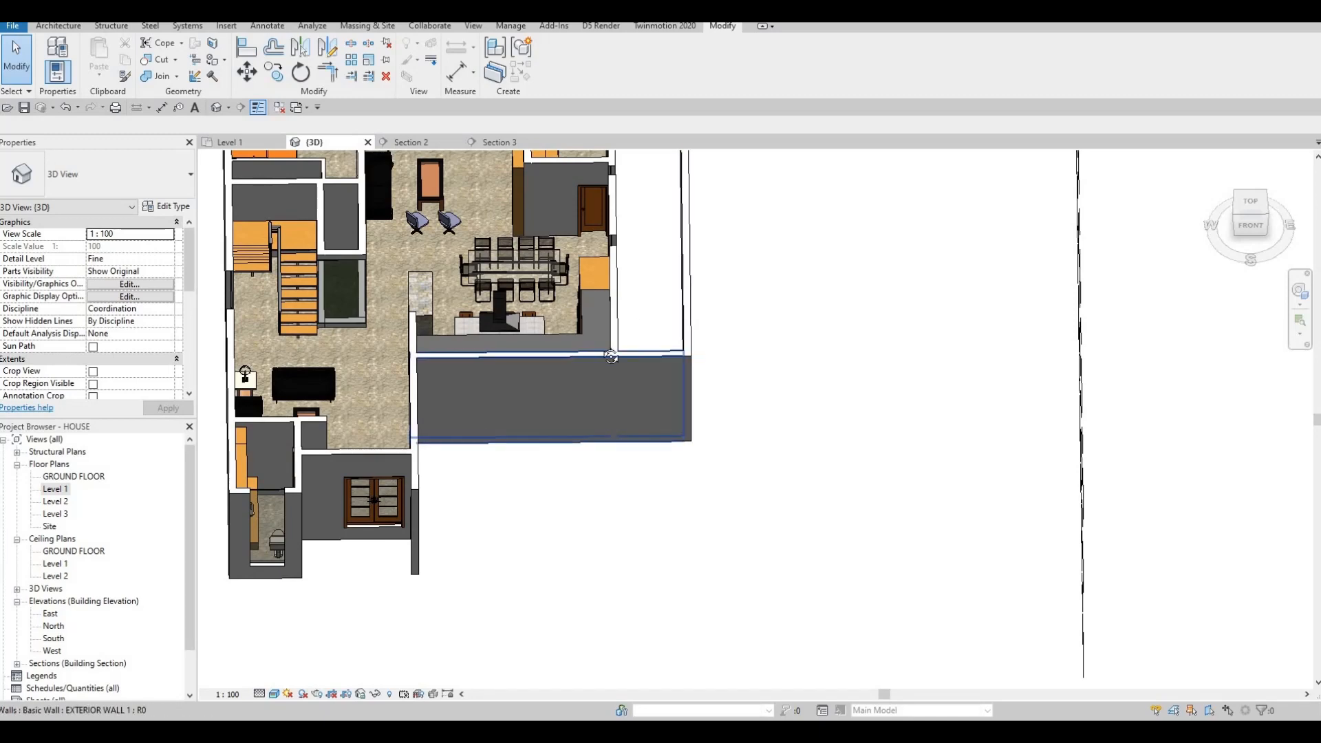
pyautogui.keyDown('shift'); pyautogui.moveTo(489, 352); pyautogui.dragTo(407, 353, button='middle'); pyautogui.keyUp('shift')
pyautogui.keyDown('shift'); pyautogui.moveTo(509, 333); pyautogui.dragTo(564, 342, button='middle'); pyautogui.keyUp('shift')
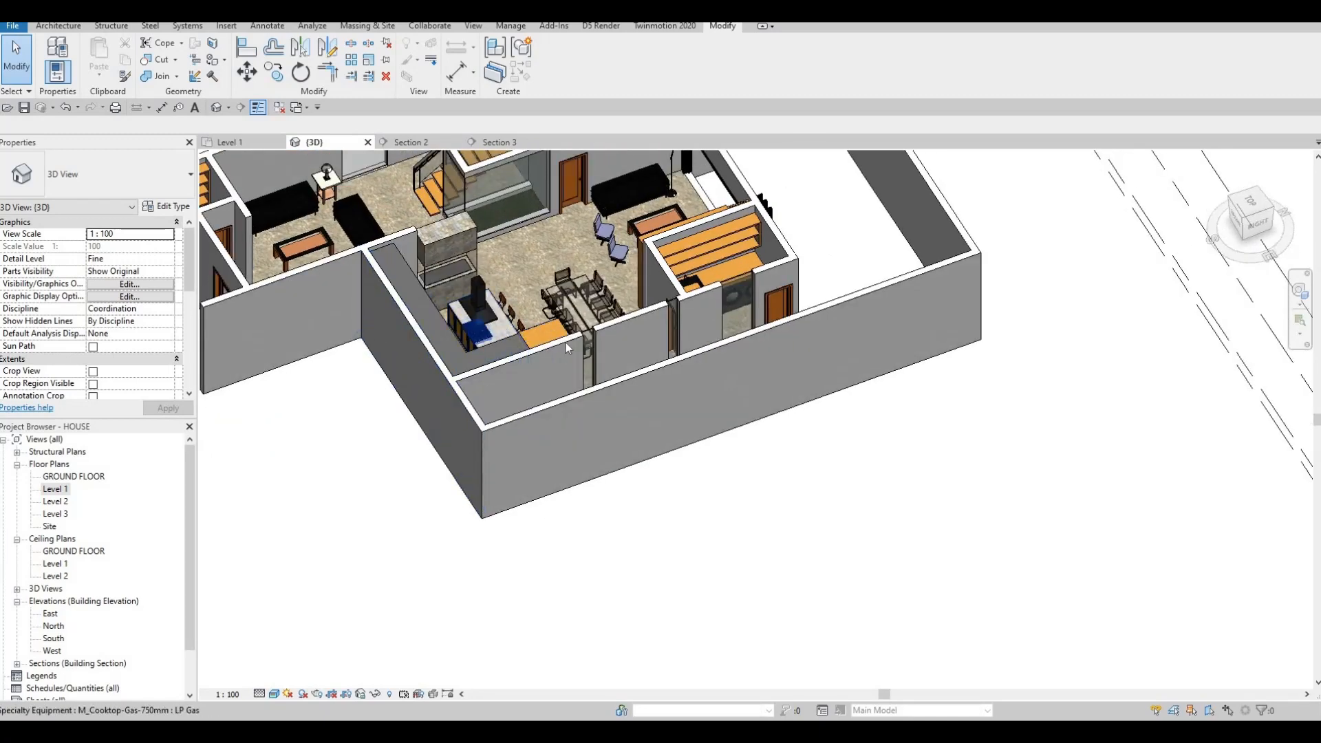
pyautogui.scroll(5, 605, 337)
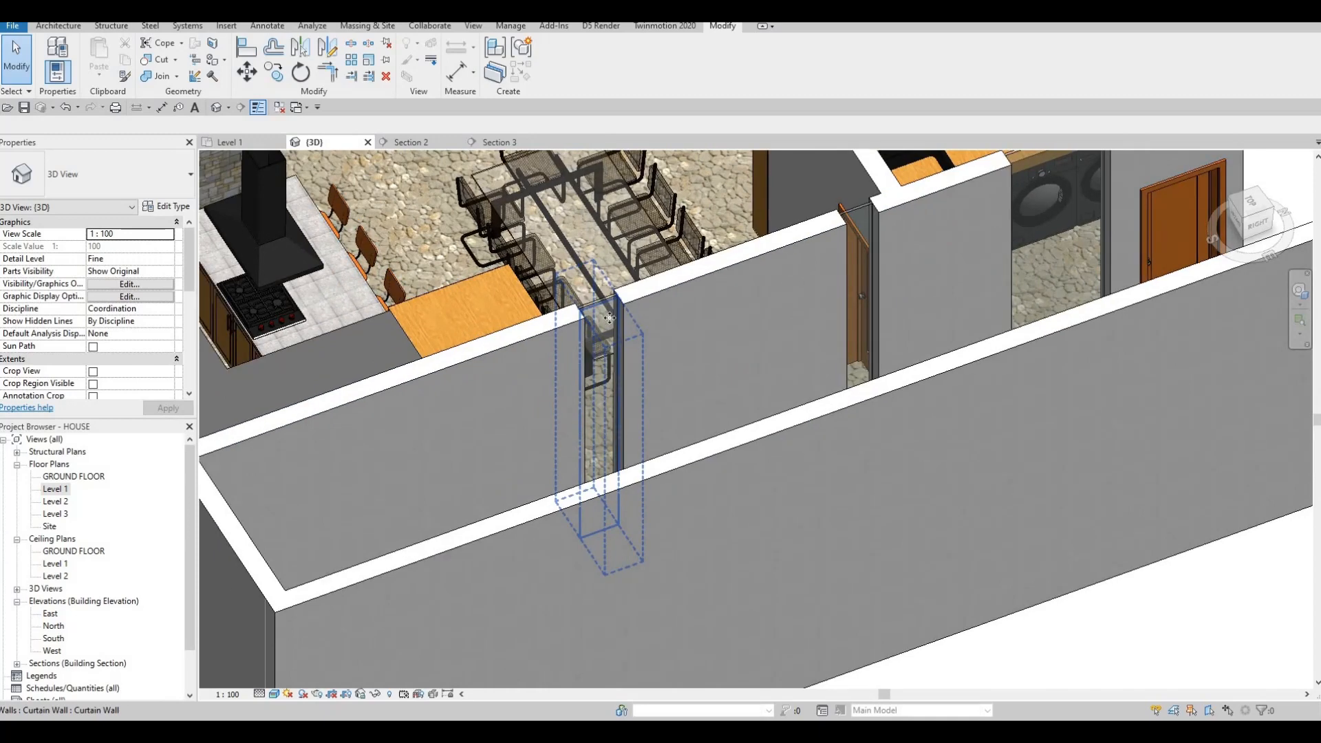
pyautogui.click(603, 319)
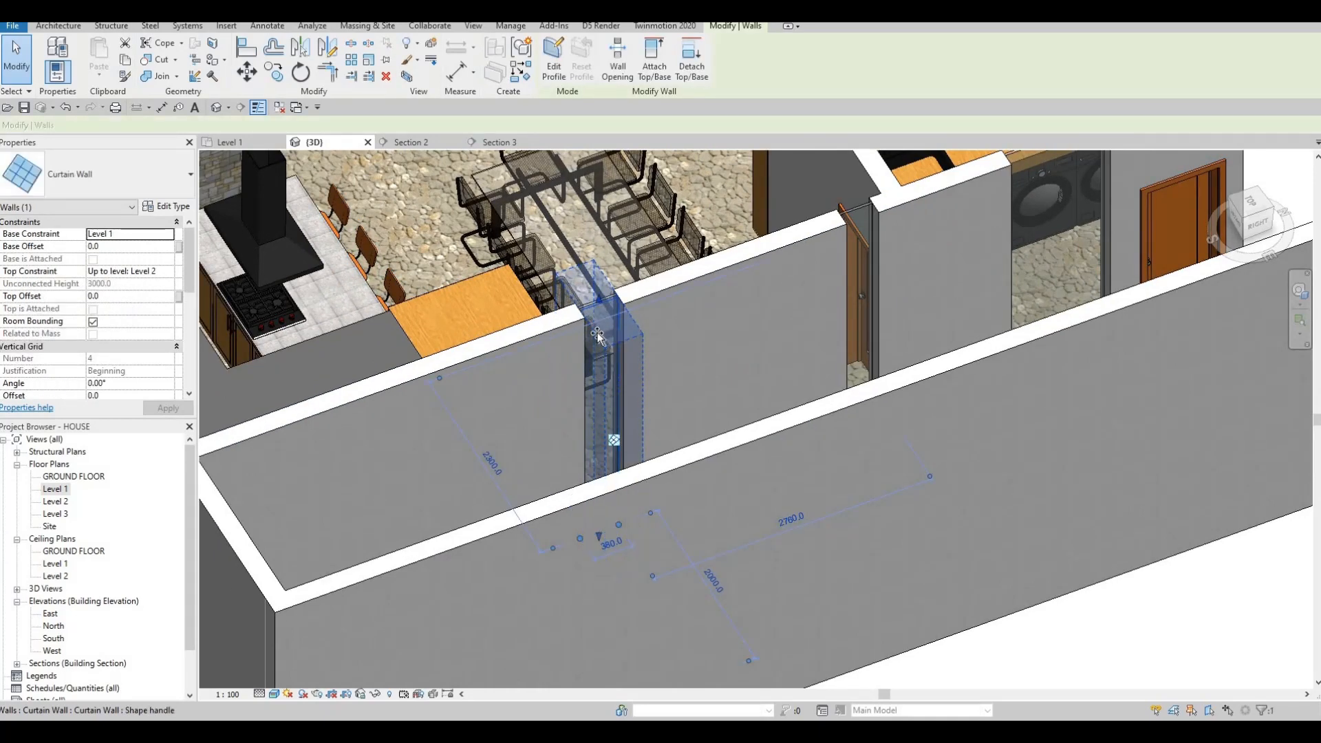
pyautogui.moveTo(597, 344); pyautogui.dragTo(597, 340)
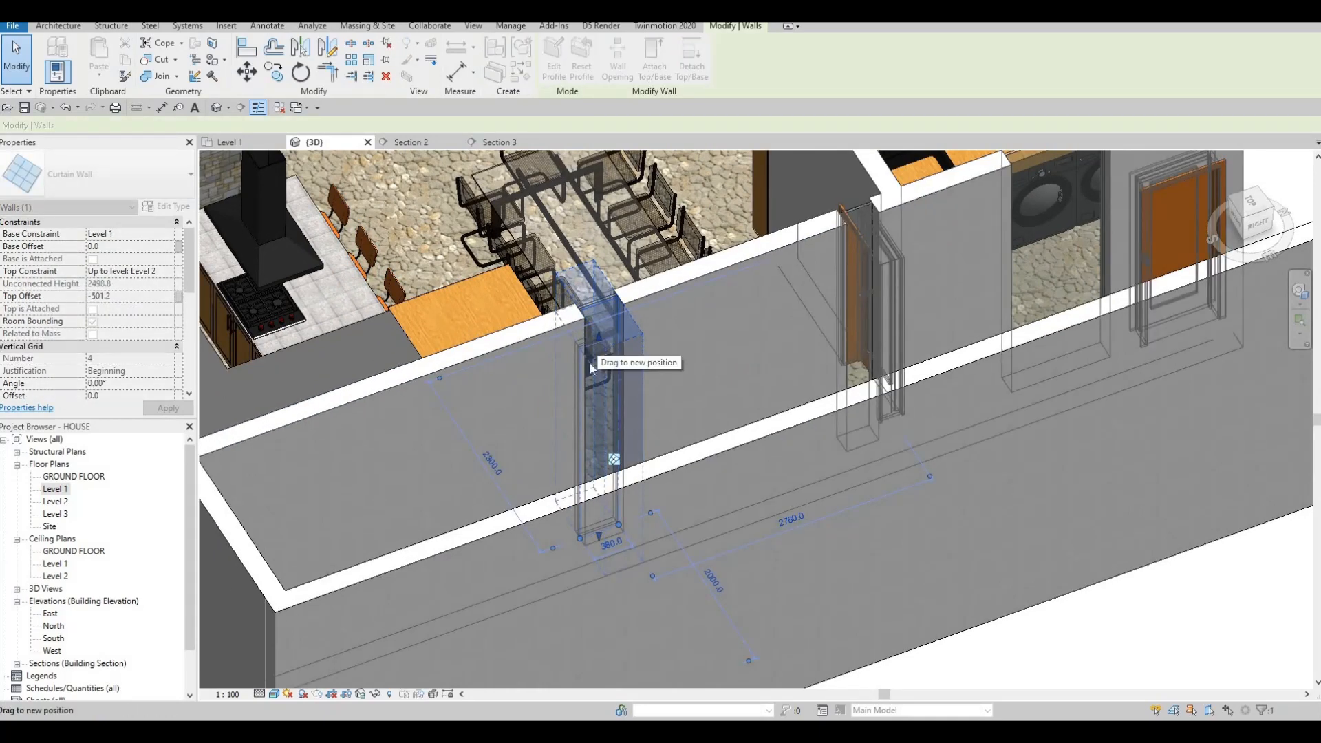
pyautogui.press('Escape')
pyautogui.press('Escape')
# Align the tops of the second short dining-area curtain wall and the utility room curtain wall with the lowered curtain wall.
pyautogui.press('a')
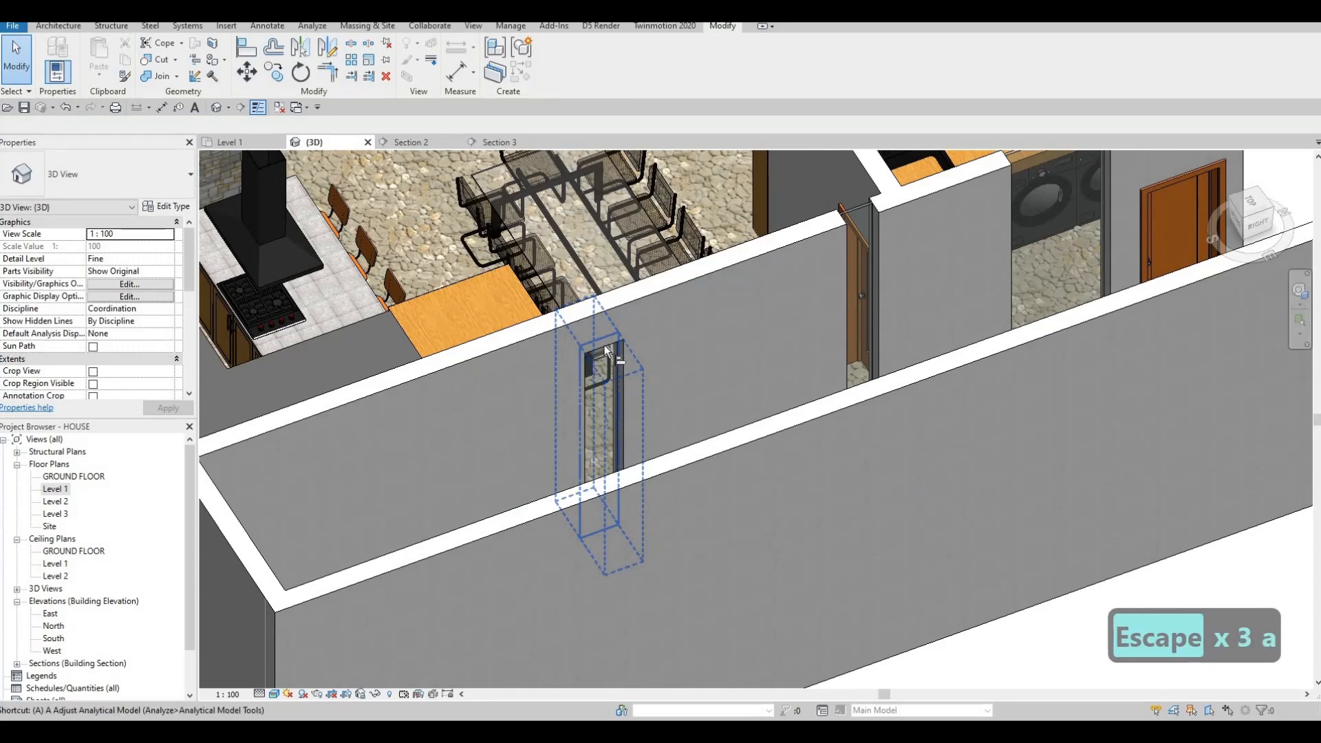
pyautogui.press('l')
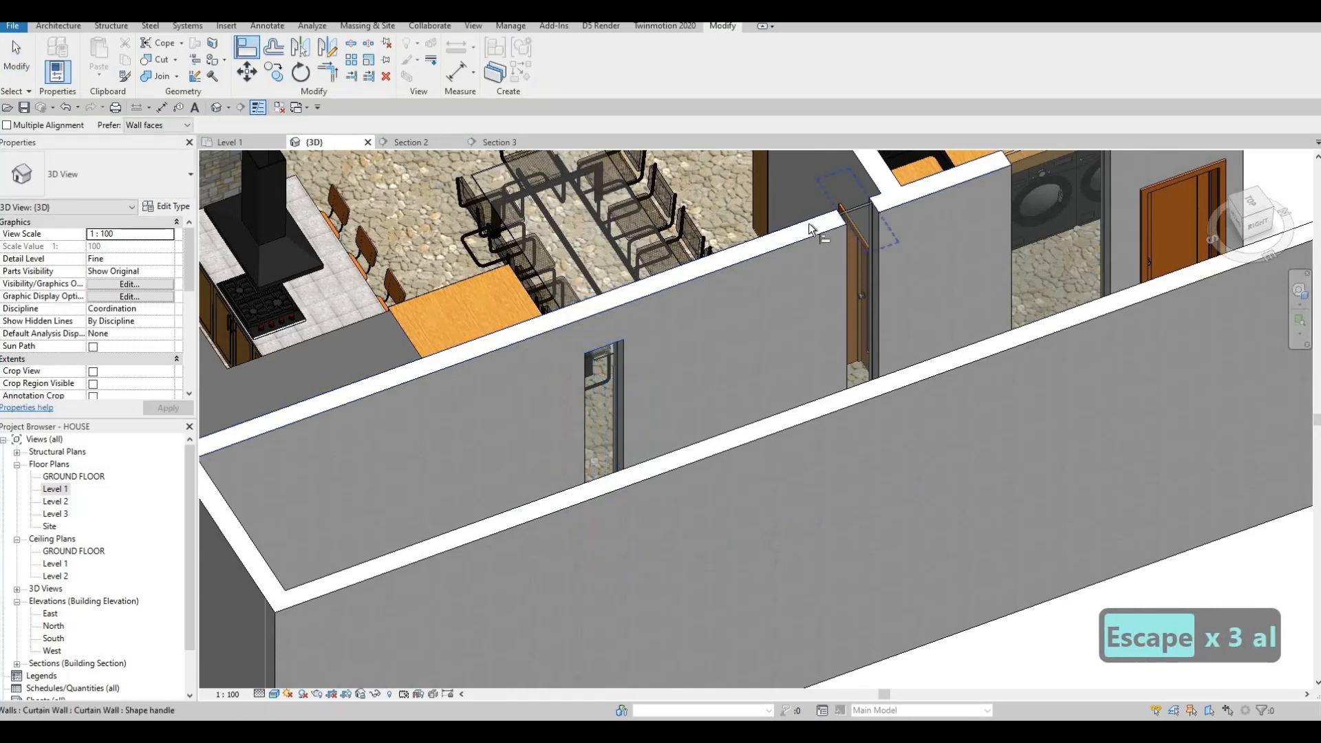
pyautogui.moveTo(775, 249); pyautogui.dragTo(315, 377, button='middle')
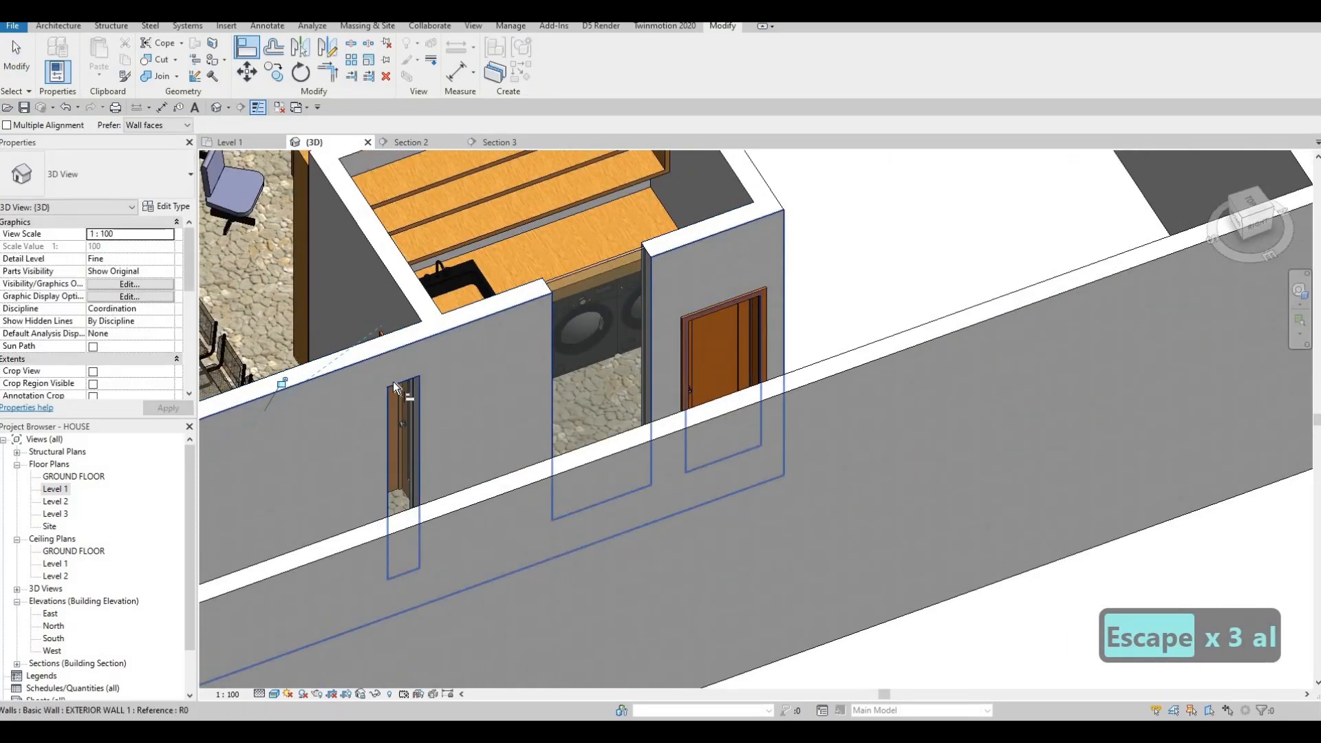
pyautogui.click(393, 381)
pyautogui.click(548, 286)
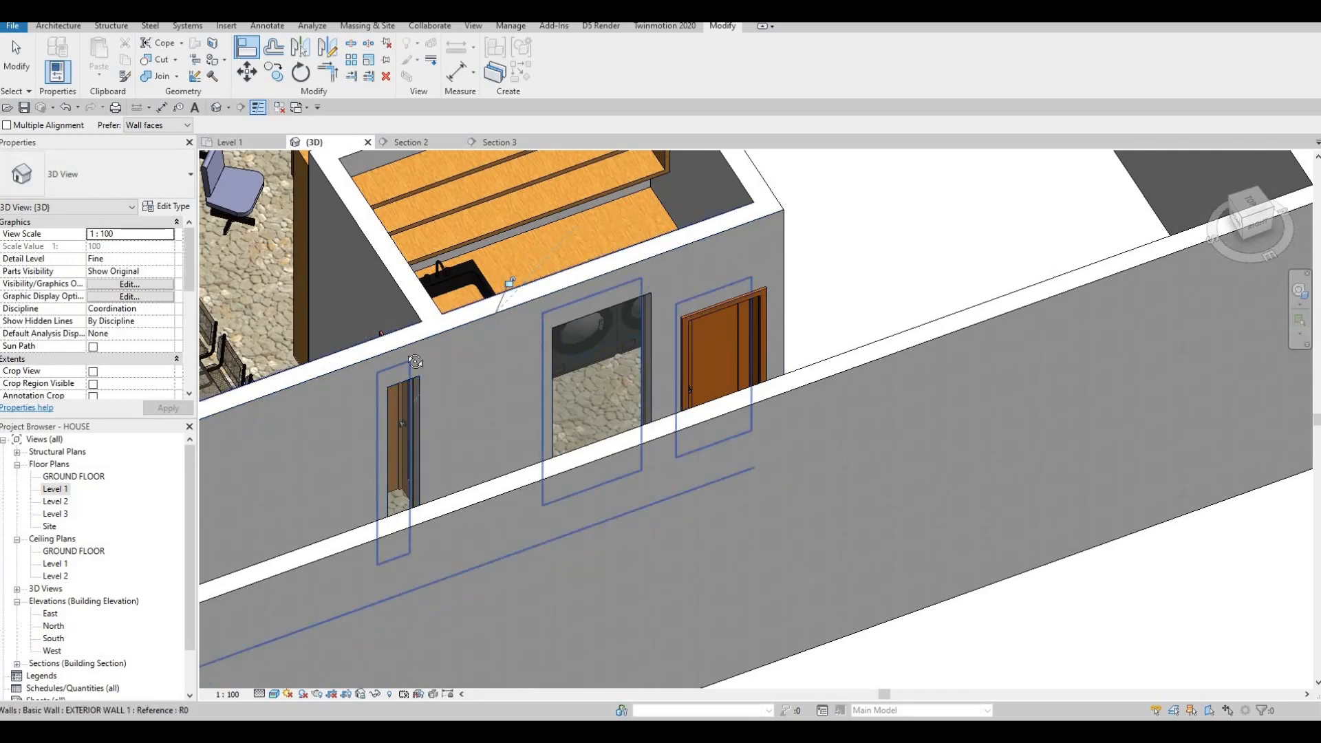
pyautogui.scroll(-2, 549, 286)
pyautogui.keyDown('shift'); pyautogui.moveTo(535, 380); pyautogui.dragTo(530, 434, button='middle'); pyautogui.keyUp('shift')
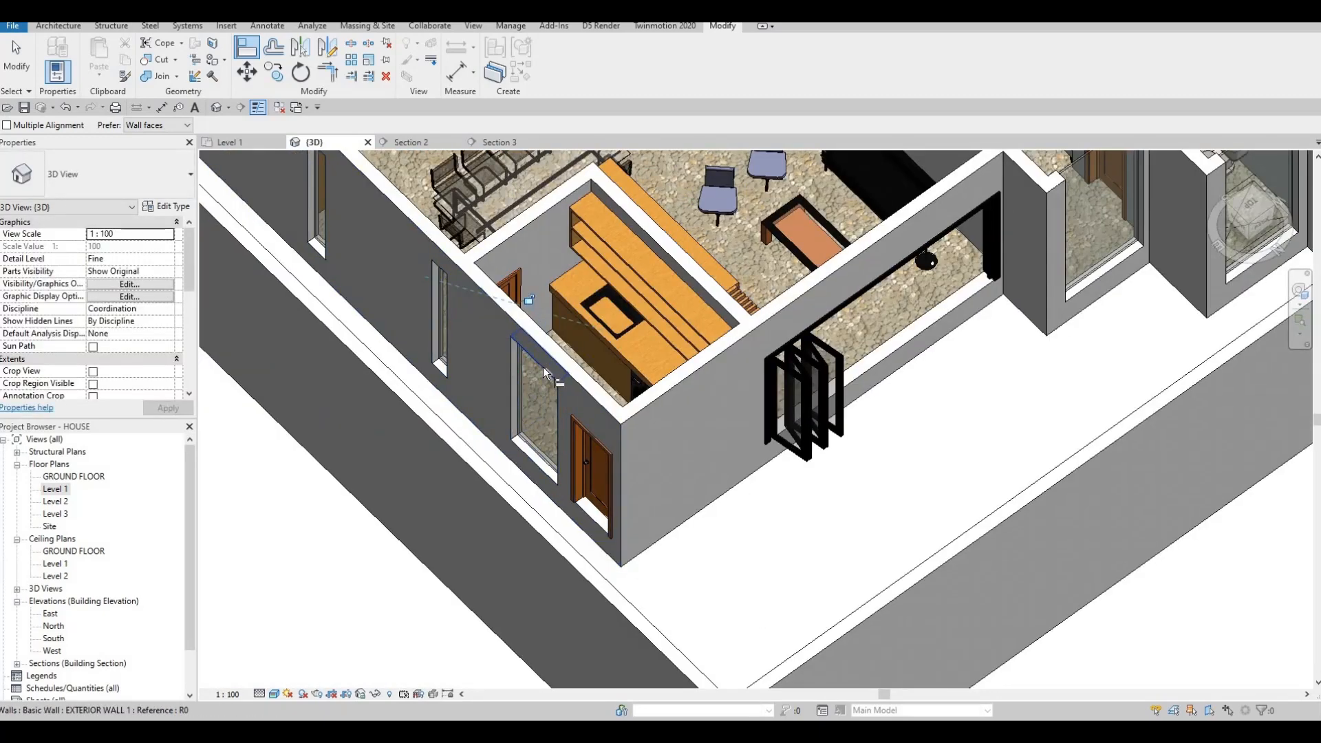
pyautogui.click(533, 439)
pyautogui.scroll(-1, 826, 314)
pyautogui.moveTo(825, 315); pyautogui.dragTo(699, 300, button='middle')
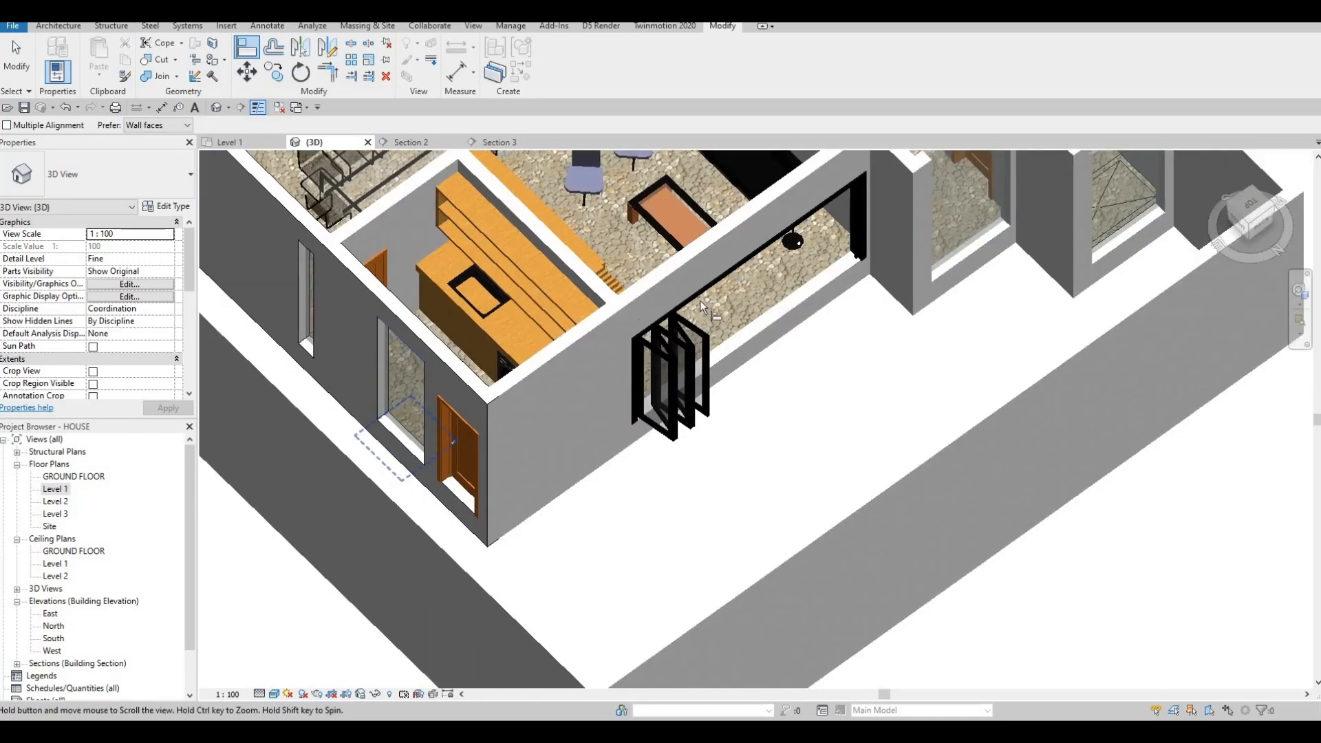
pyautogui.moveTo(787, 210); pyautogui.dragTo(548, 369, button='middle')
pyautogui.press('Escape')
pyautogui.press('Escape')
# Examine the dimensions in the type properties of the parametric folding door on the rear wall.
pyautogui.scroll(-2, 548, 368)
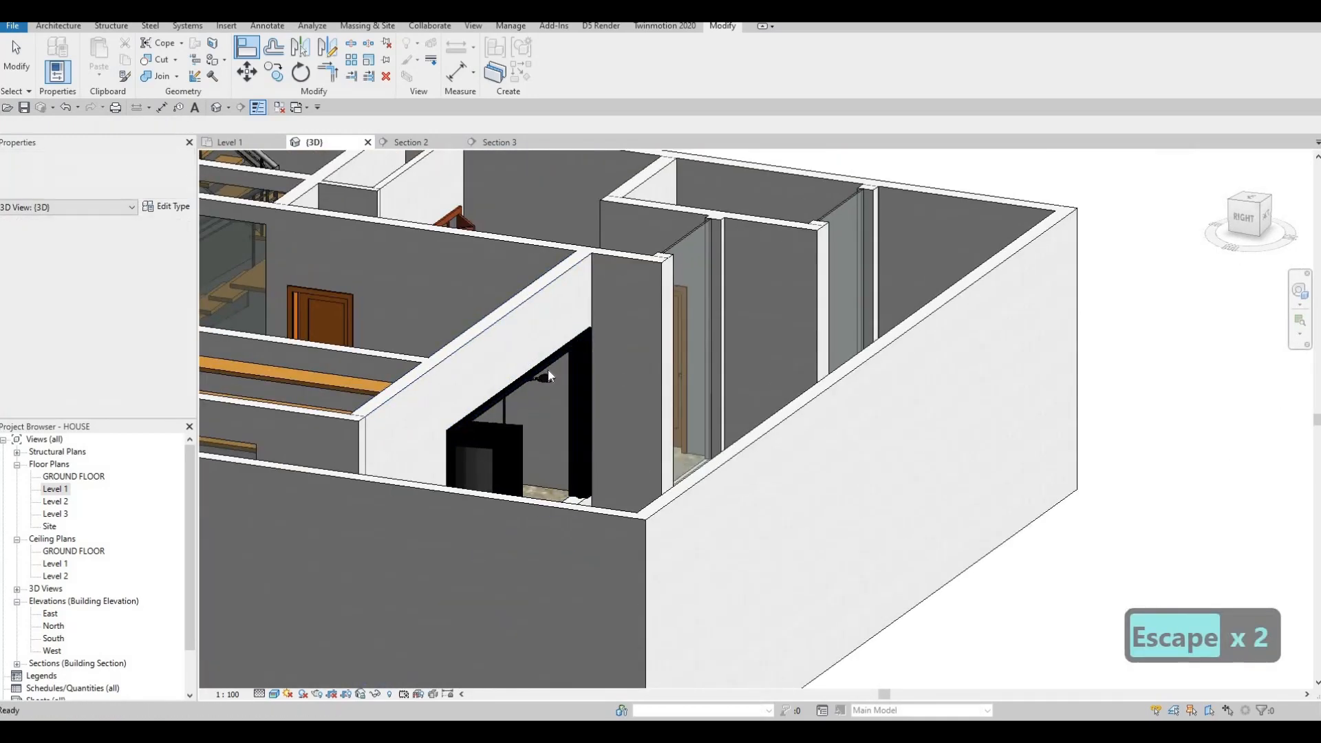
pyautogui.click(473, 344)
pyautogui.scroll(2, 629, 308)
pyautogui.keyDown('shift'); pyautogui.moveTo(628, 308); pyautogui.dragTo(460, 313, button='middle'); pyautogui.keyUp('shift')
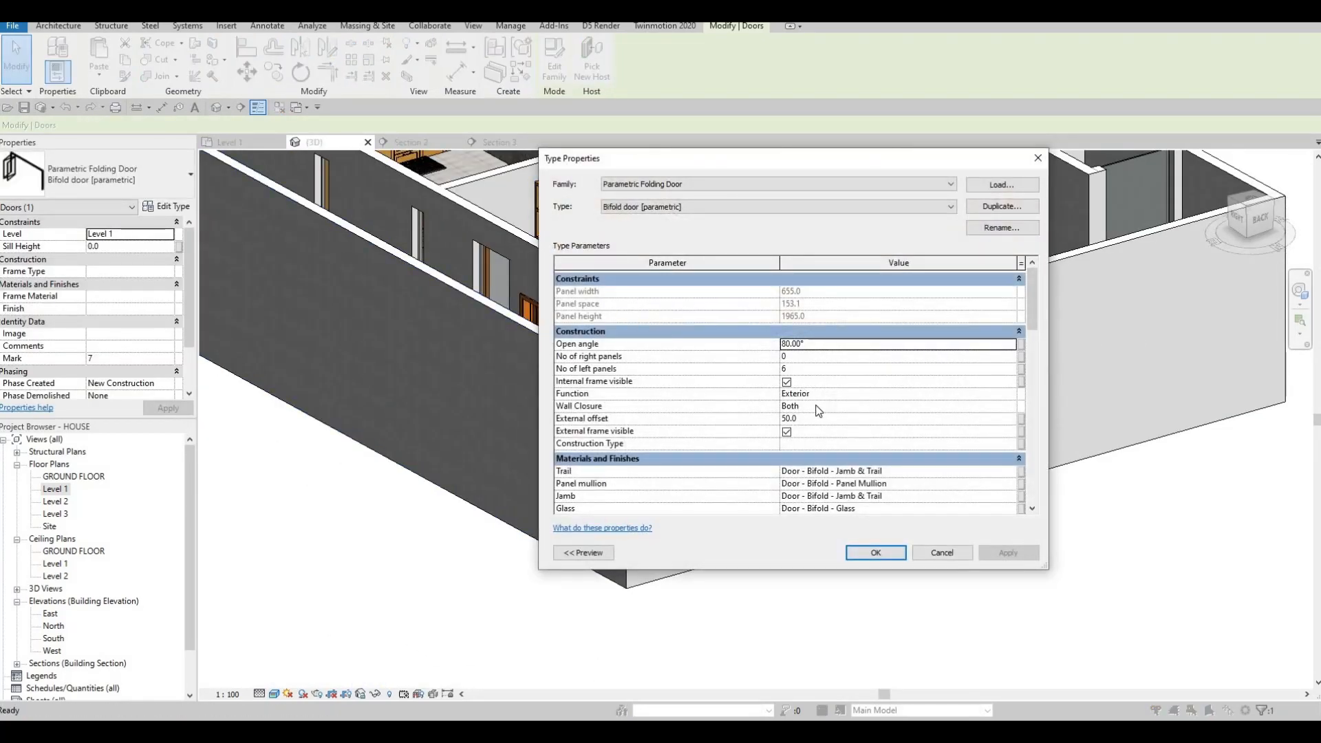
pyautogui.scroll(-6, 823, 390)
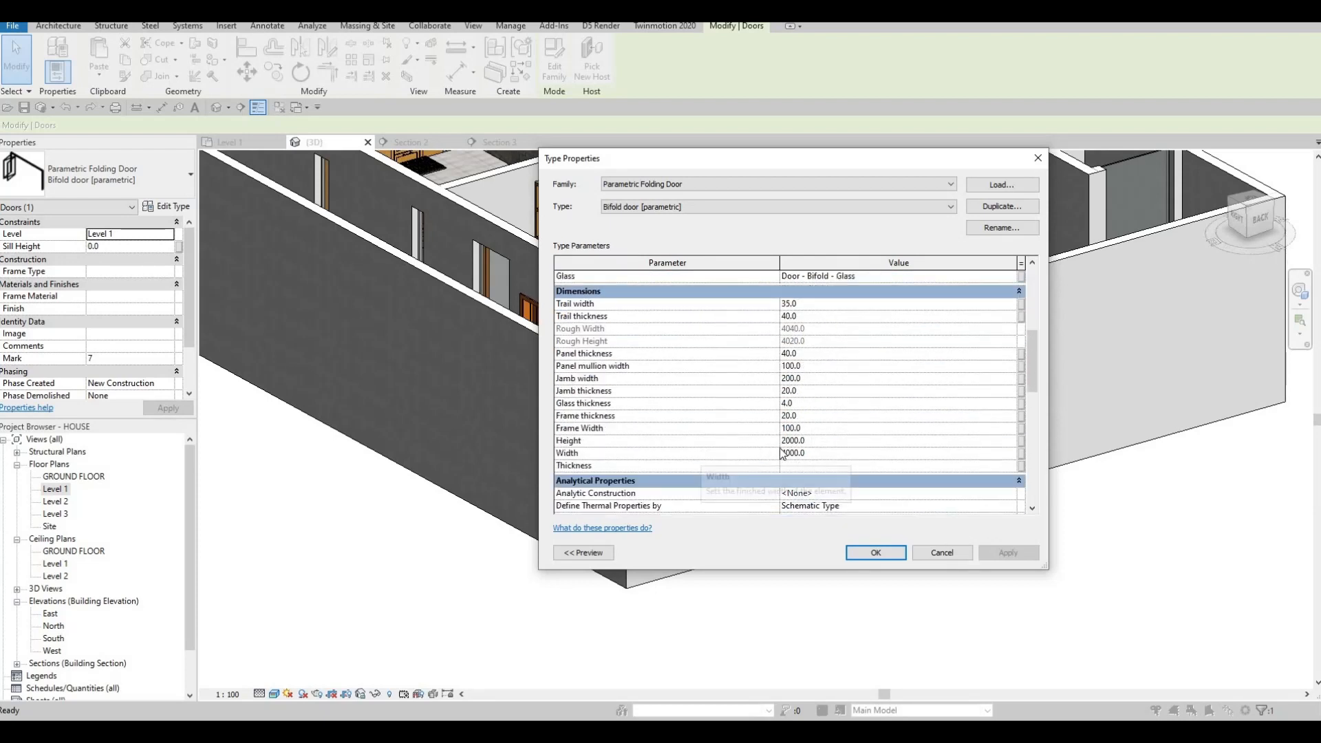
pyautogui.scroll(-1, 629, 343)
pyautogui.press('Escape')
pyautogui.press('Escape')
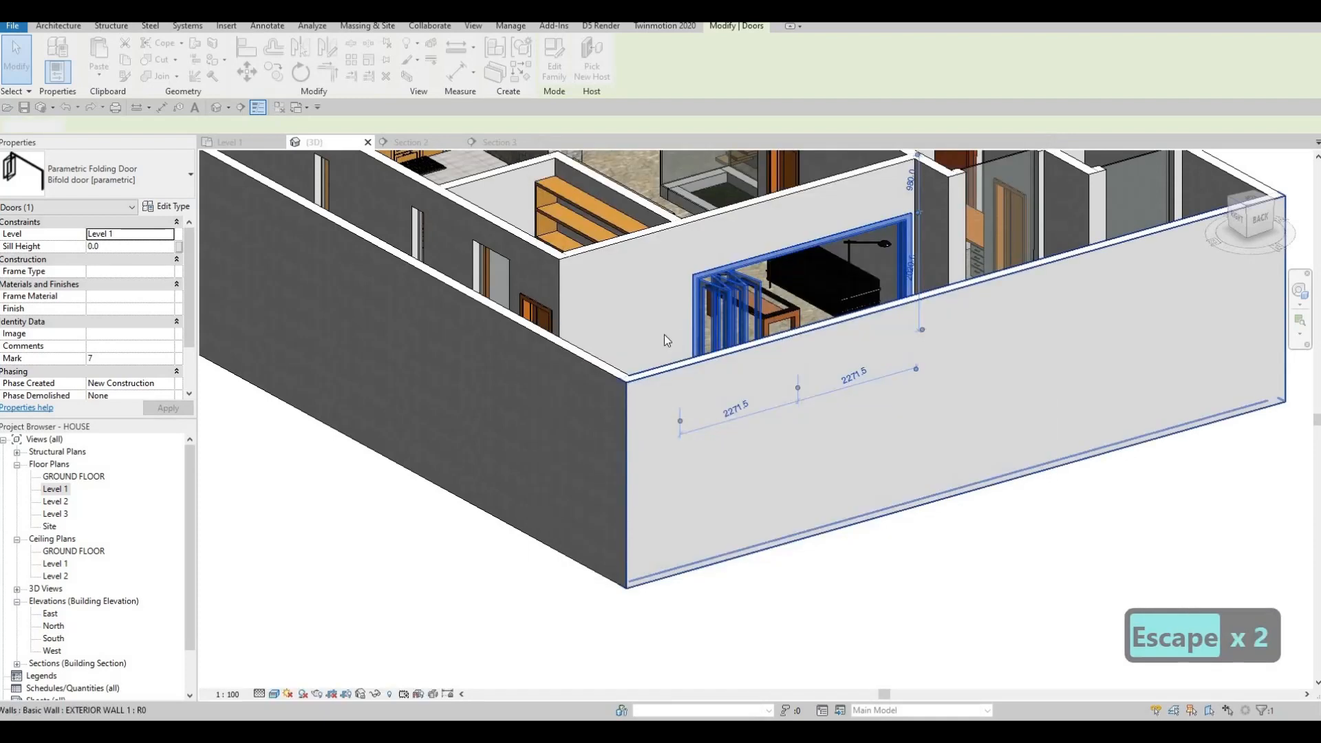
pyautogui.press('Escape')
pyautogui.press('Escape')
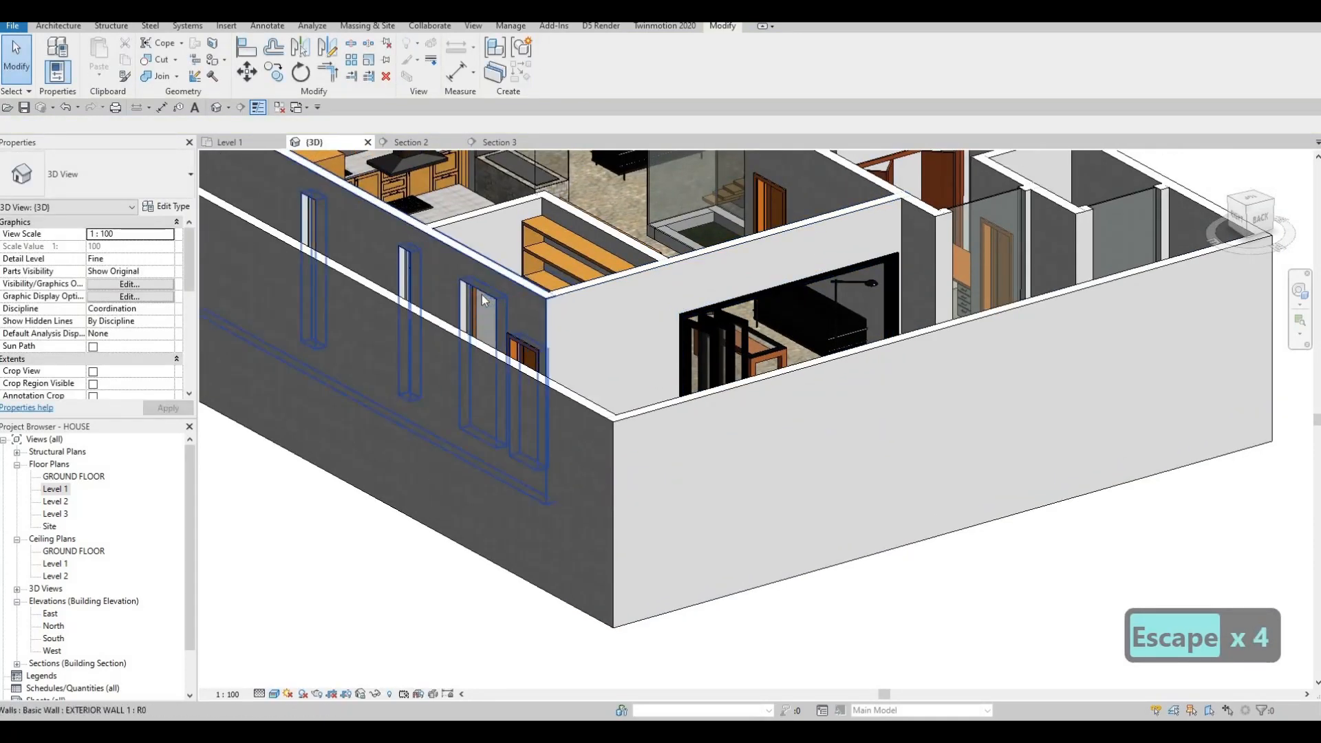
# Align the top of the study's curtain wall beside the folding door with the top of the utility room curtain wall.
pyautogui.click(481, 295)
pyautogui.press('Escape')
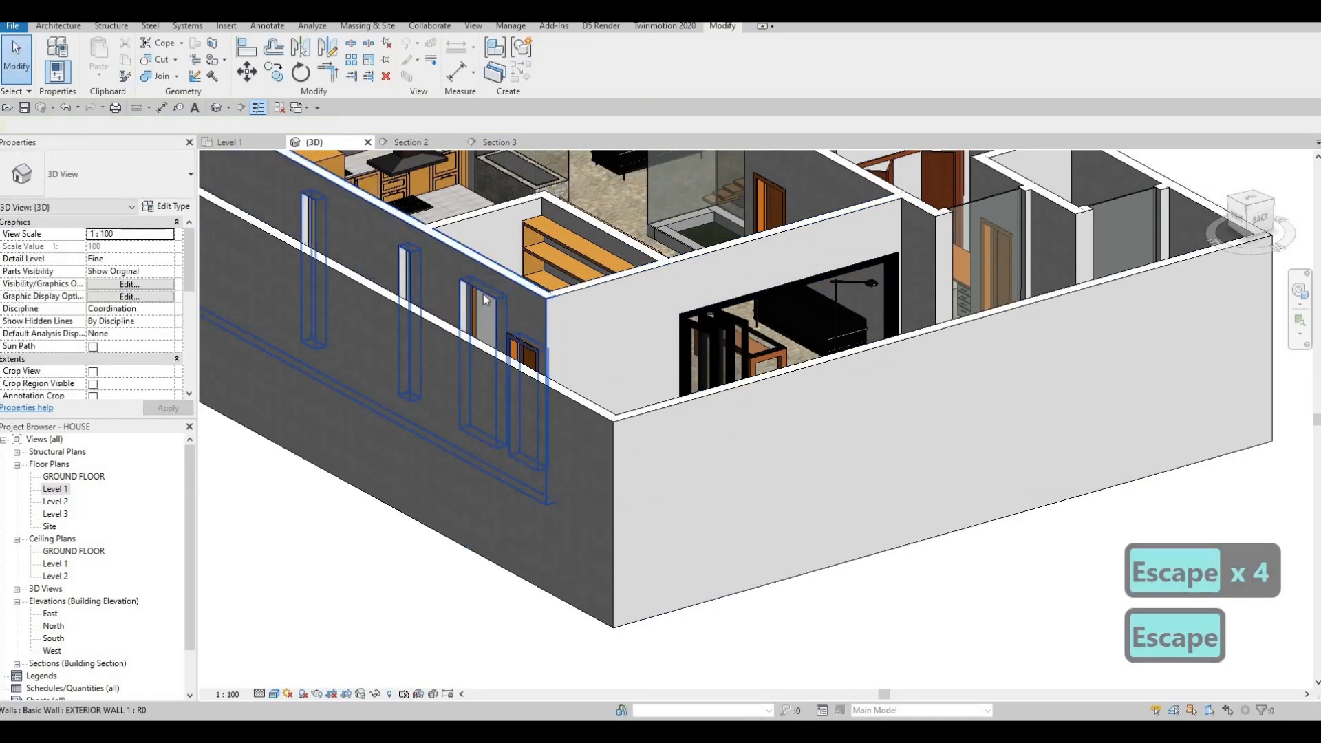
pyautogui.press('Escape')
pyautogui.press('a')
pyautogui.press('l')
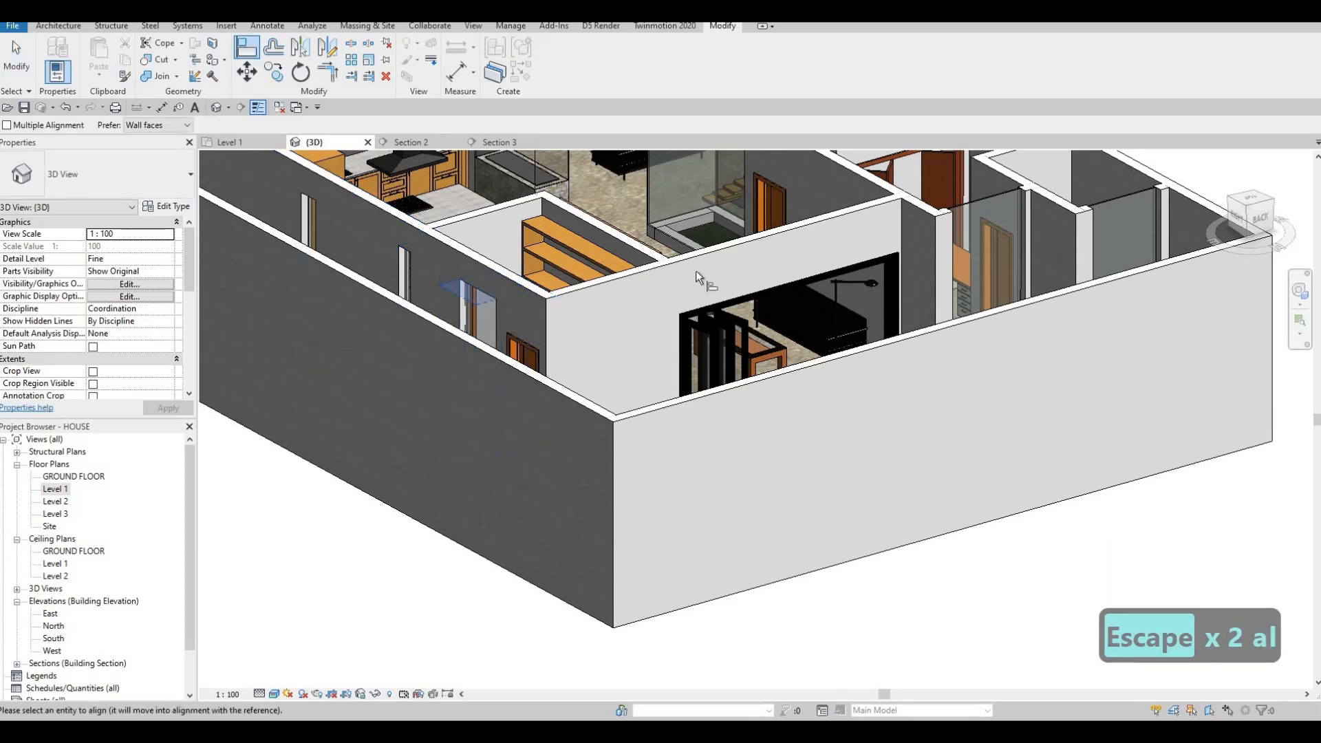
pyautogui.scroll(-4, 701, 269)
pyautogui.scroll(3, 712, 303)
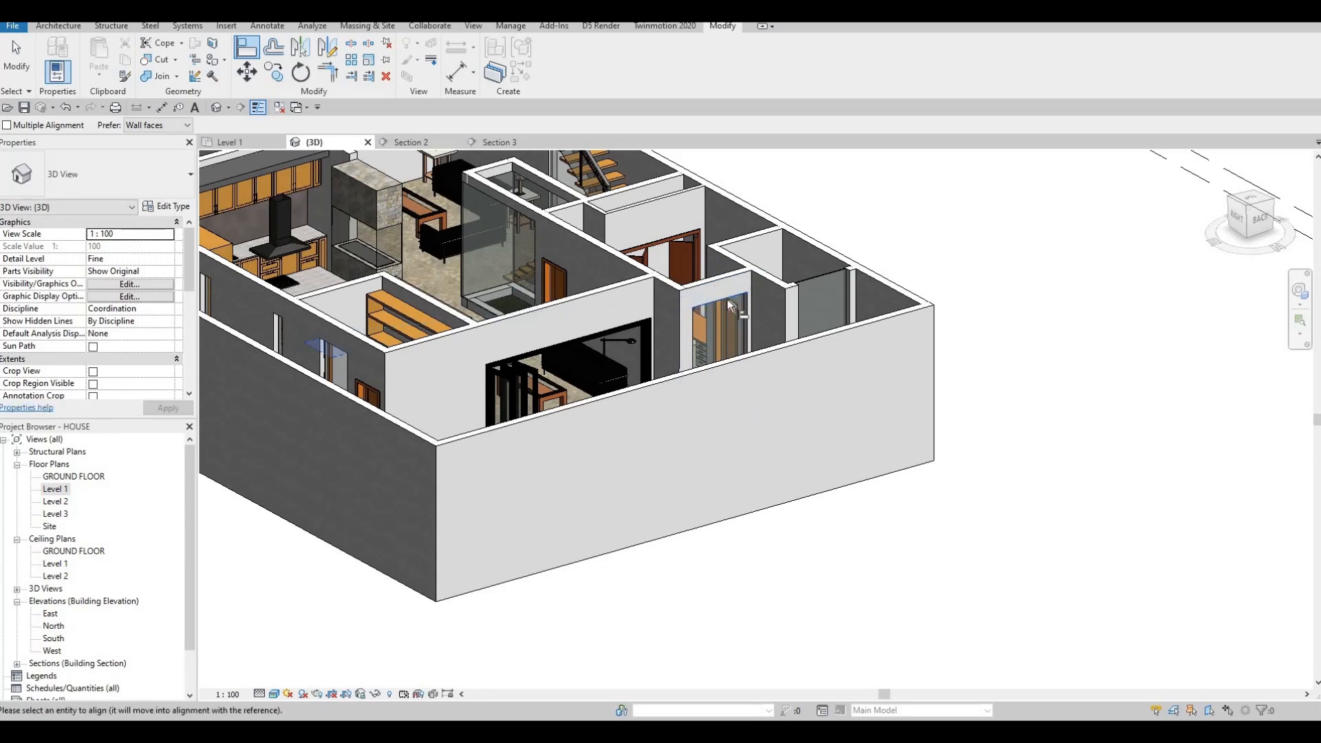
pyautogui.scroll(4, 728, 303)
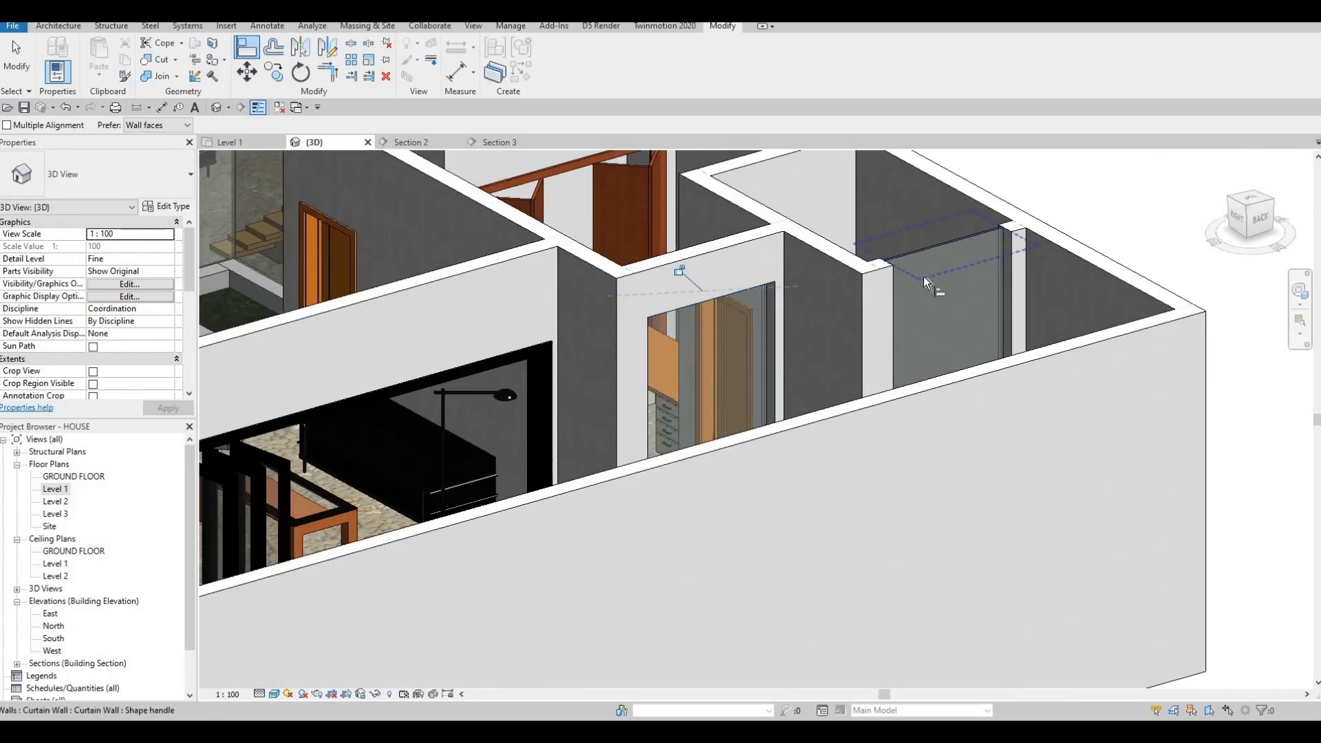
# Align the top of the curtain wall behind the shower with the top of the study's curtain wall, and end the Align command.
pyautogui.press('Escape')
pyautogui.press('Escape')
pyautogui.press('a')
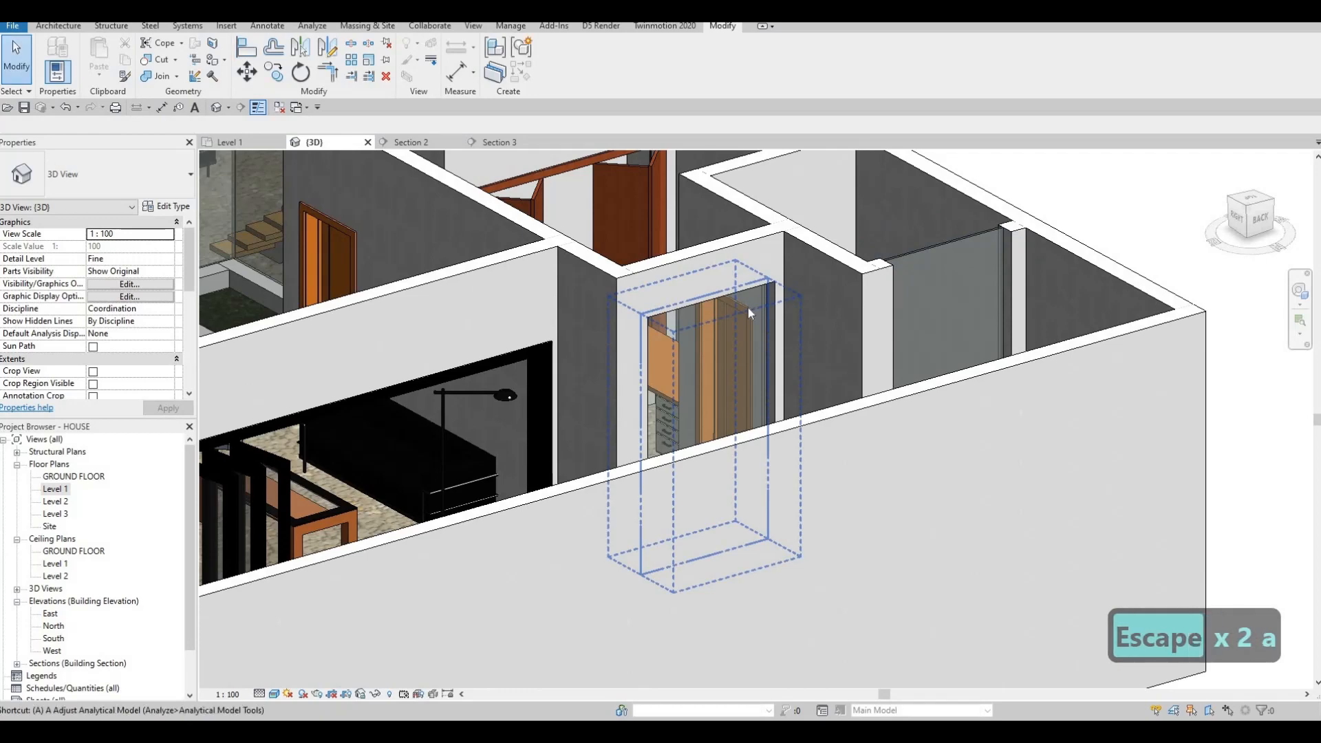
pyautogui.press('l')
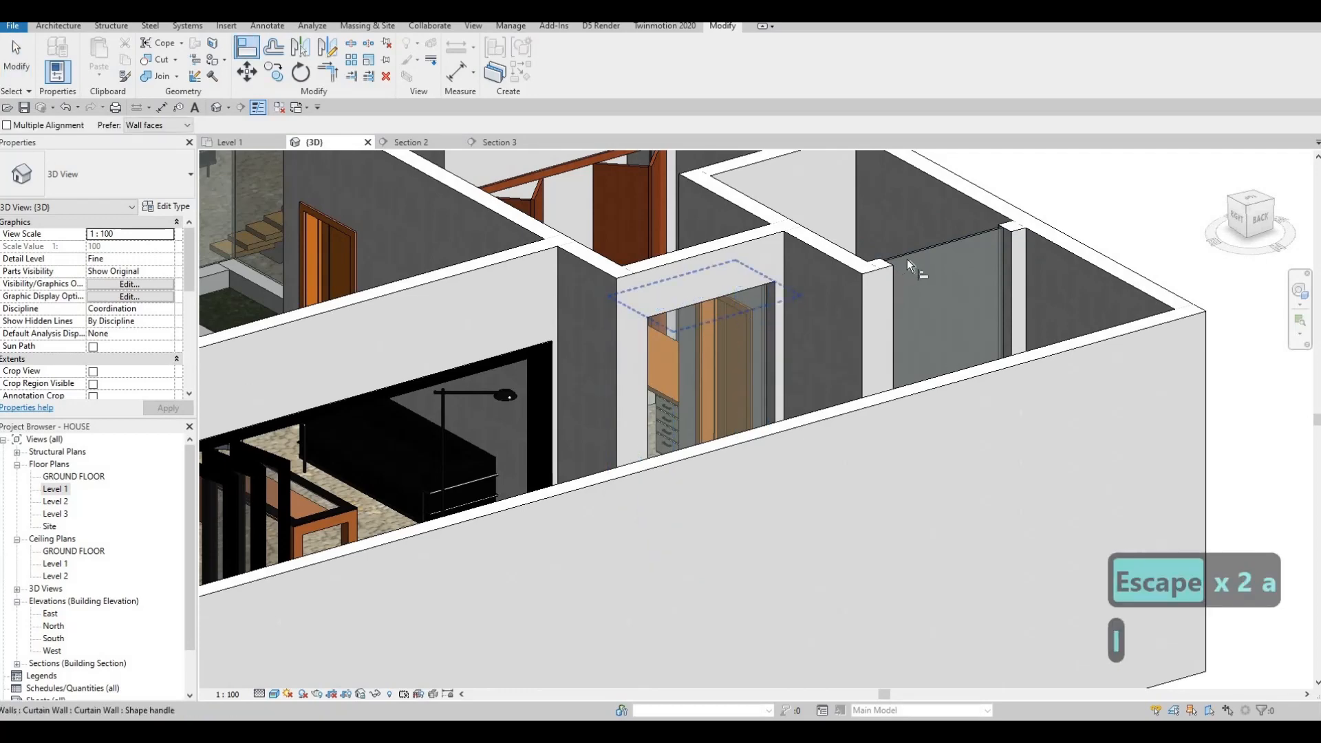
pyautogui.click(869, 286)
pyautogui.scroll(-4, 870, 296)
pyautogui.keyDown('shift'); pyautogui.moveTo(860, 386); pyautogui.dragTo(655, 332, button='middle'); pyautogui.keyUp('shift')
pyautogui.scroll(-3, 848, 363)
pyautogui.scroll(3, 619, 329)
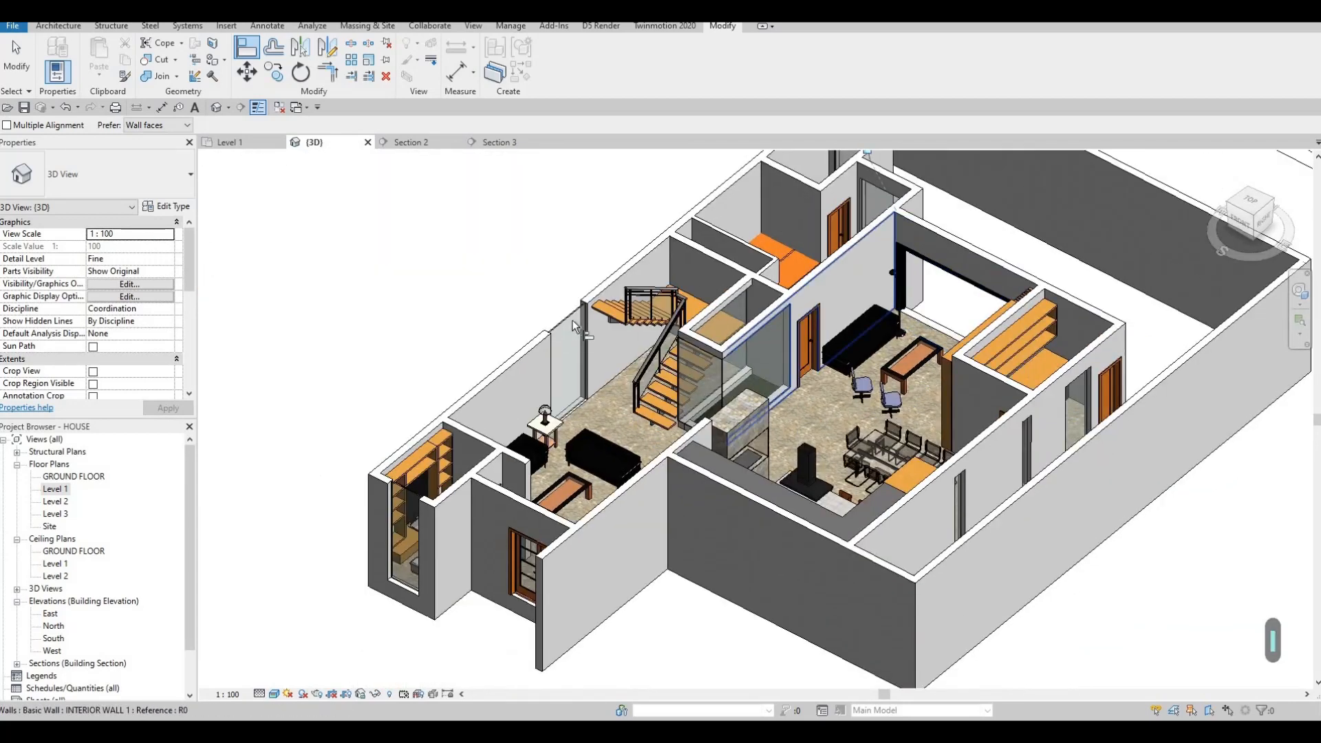
pyautogui.press('Escape')
pyautogui.press('Escape')
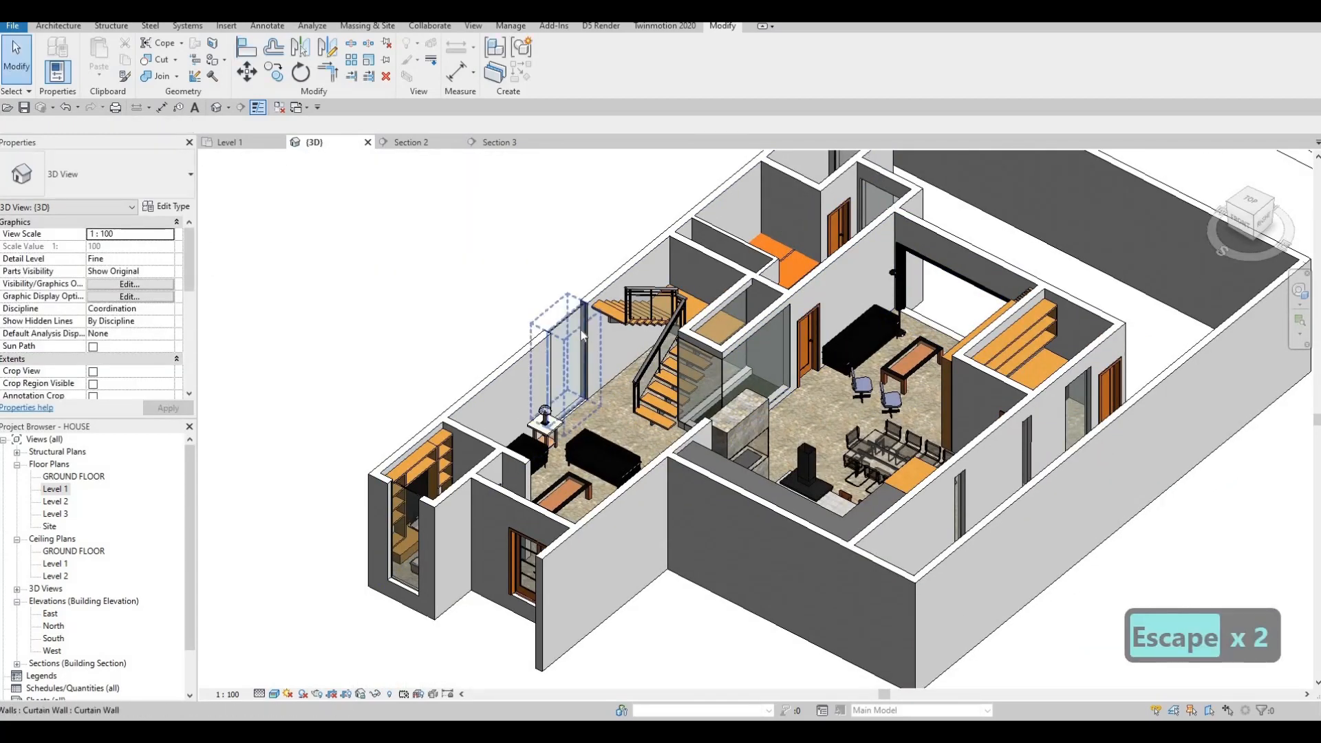
# Align the tops of the living room and bathroom curtain walls with the other lowered curtain walls, and end the Align command.
pyautogui.press('a')
pyautogui.press('l')
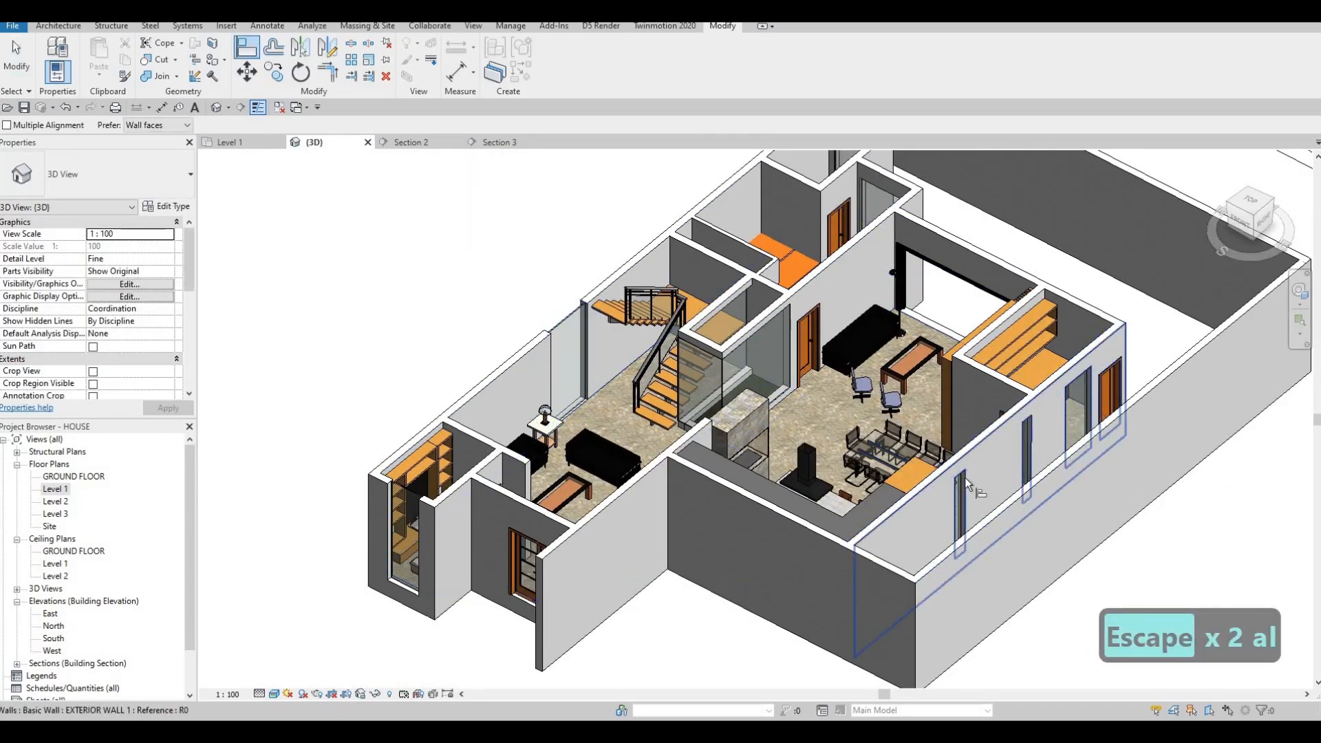
pyautogui.click(563, 340)
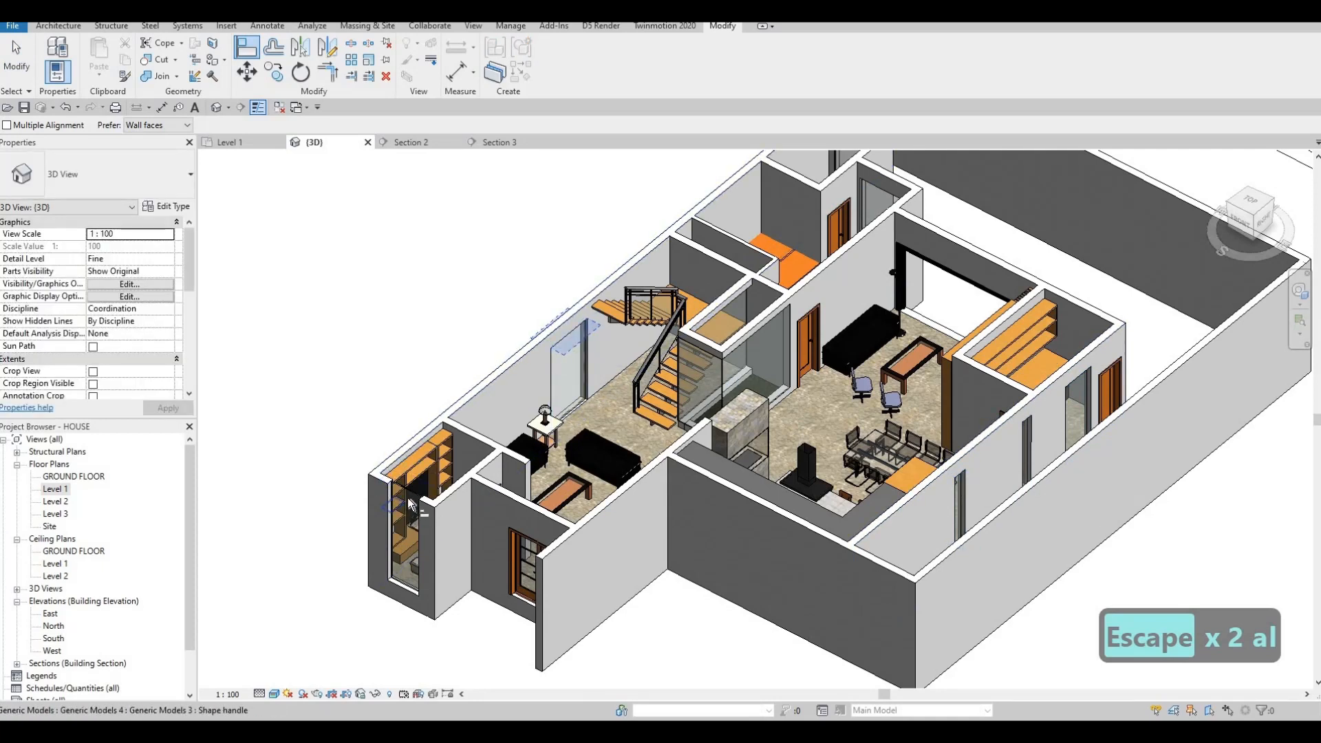
pyautogui.keyDown('shift'); pyautogui.moveTo(630, 395); pyautogui.dragTo(565, 466, button='middle'); pyautogui.keyUp('shift')
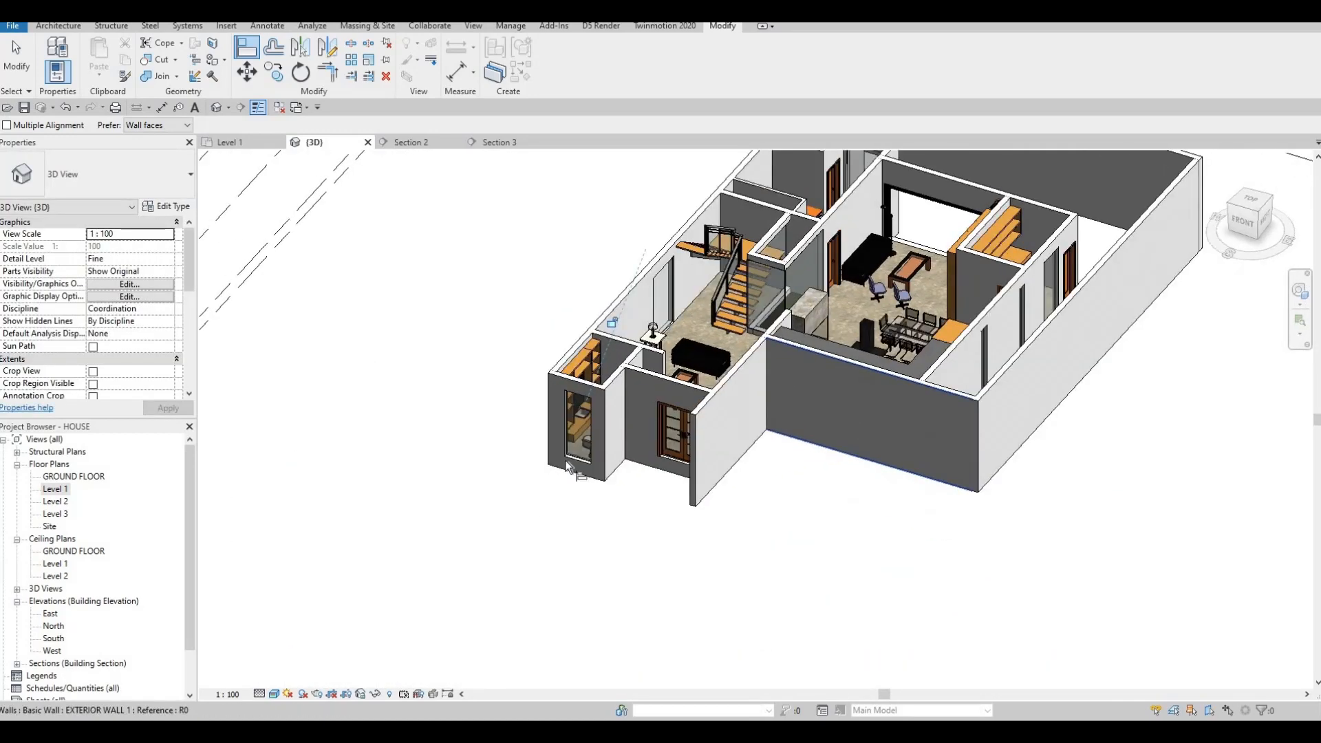
pyautogui.scroll(4, 560, 473)
pyautogui.press('Escape')
pyautogui.press('Escape')
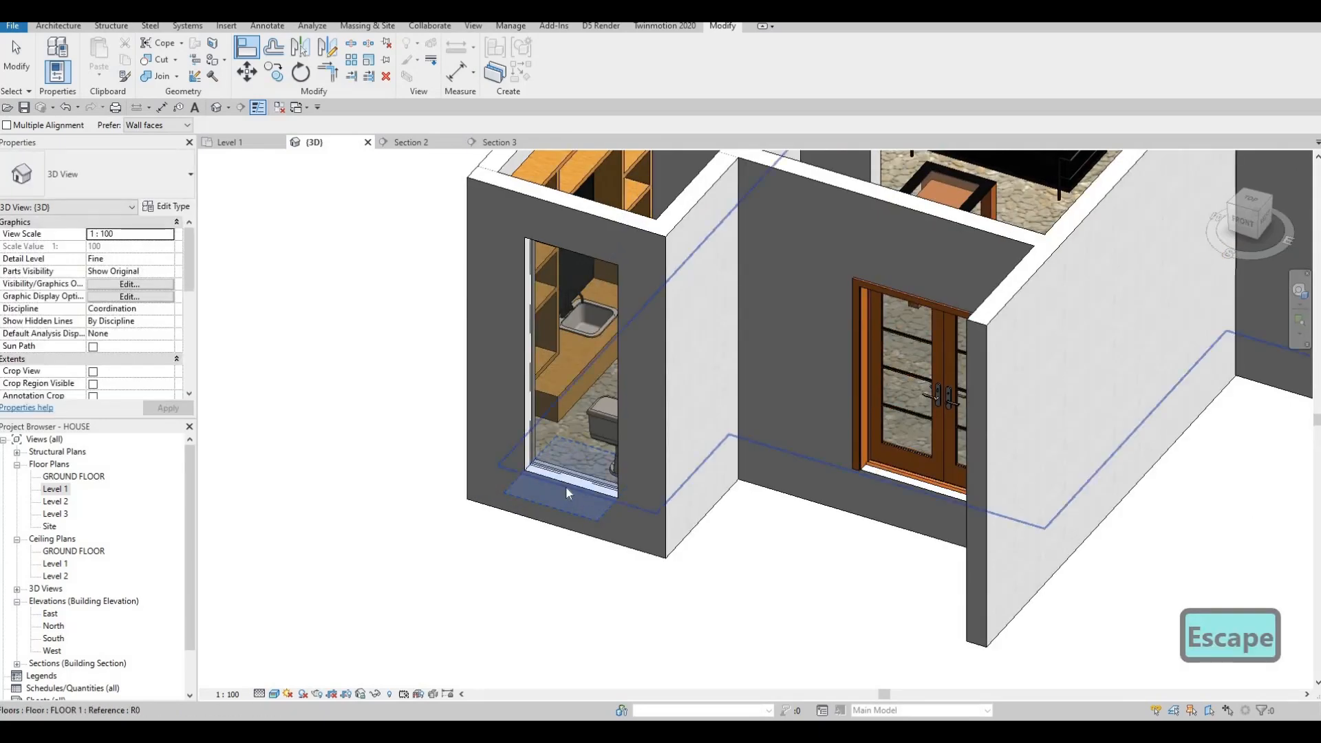
pyautogui.press('Escape')
# Raise the bottom of the front bathroom curtain wall to a base offset of about 1945 mm, leaving a short high window.
pyautogui.click(575, 483)
pyautogui.press('Escape')
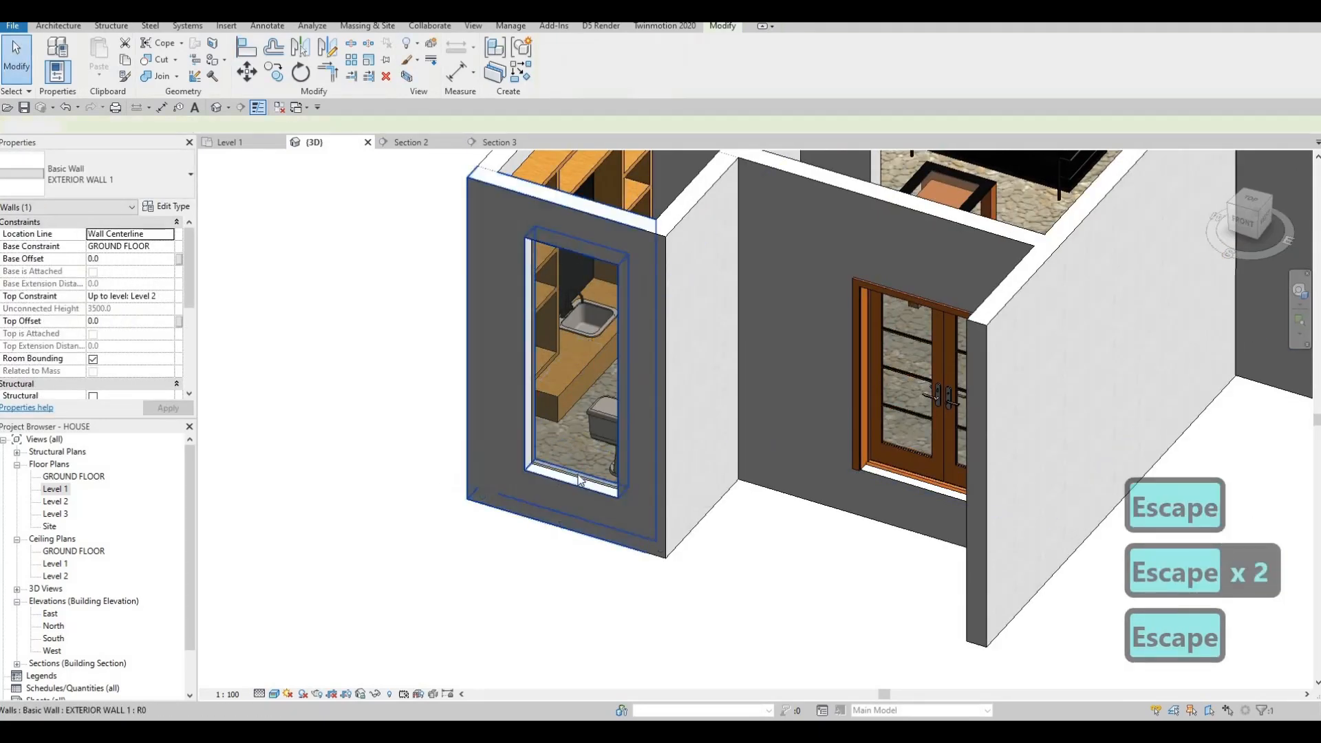
pyautogui.click(578, 489)
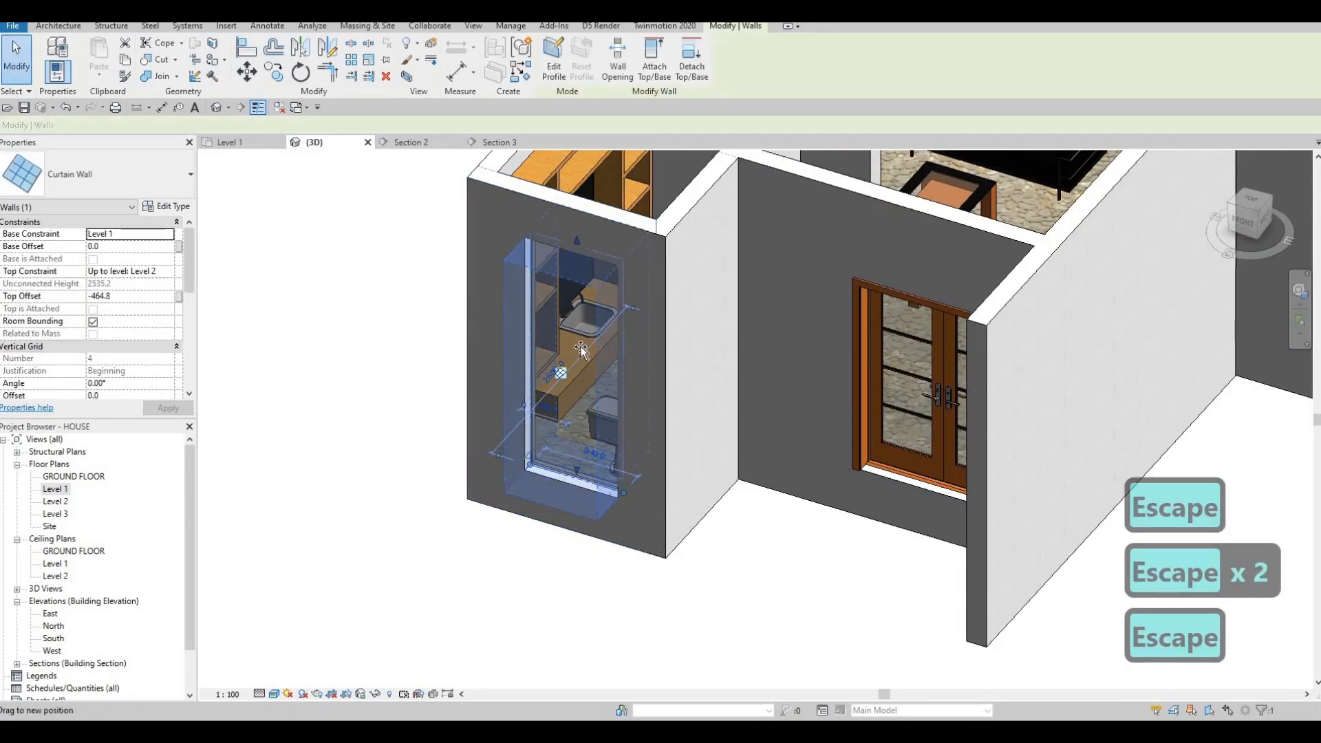
pyautogui.moveTo(582, 351); pyautogui.dragTo(582, 327)
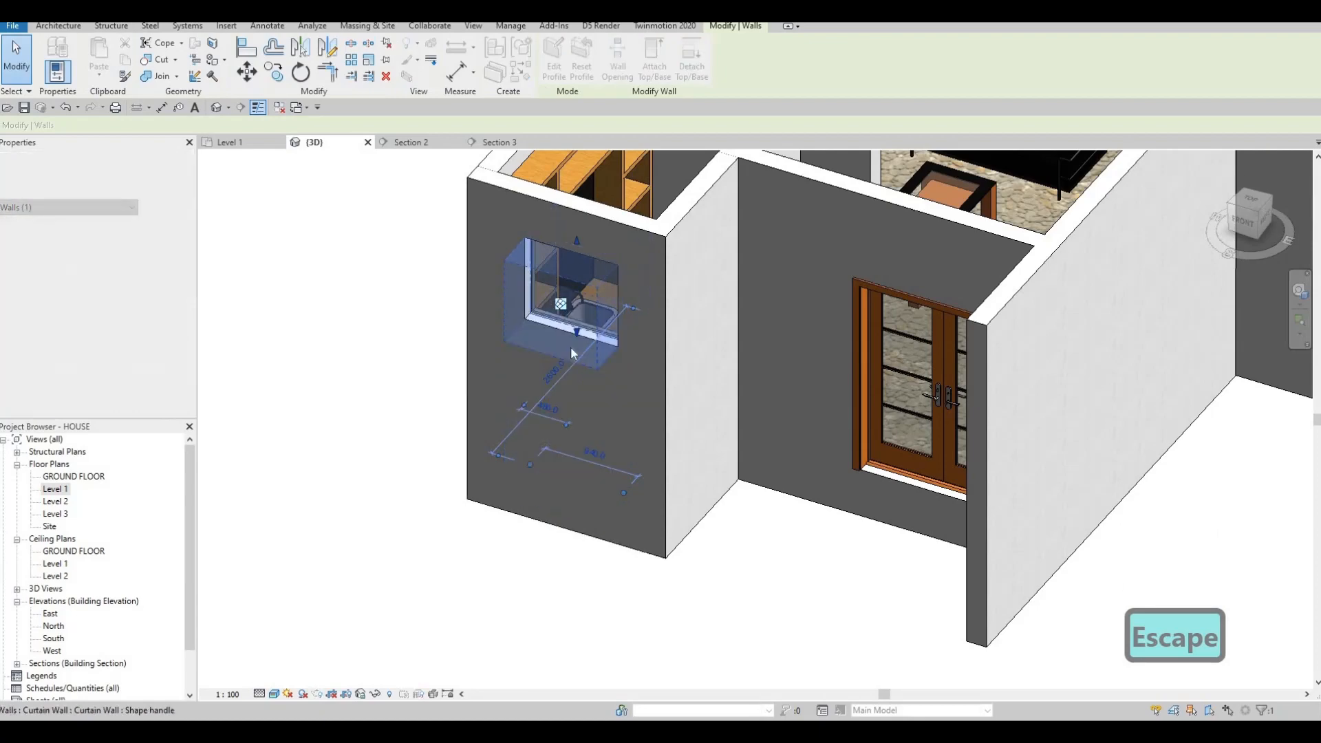
pyautogui.scroll(-3, 584, 309)
pyautogui.keyDown('shift'); pyautogui.moveTo(597, 291); pyautogui.dragTo(546, 387, button='middle'); pyautogui.keyUp('shift')
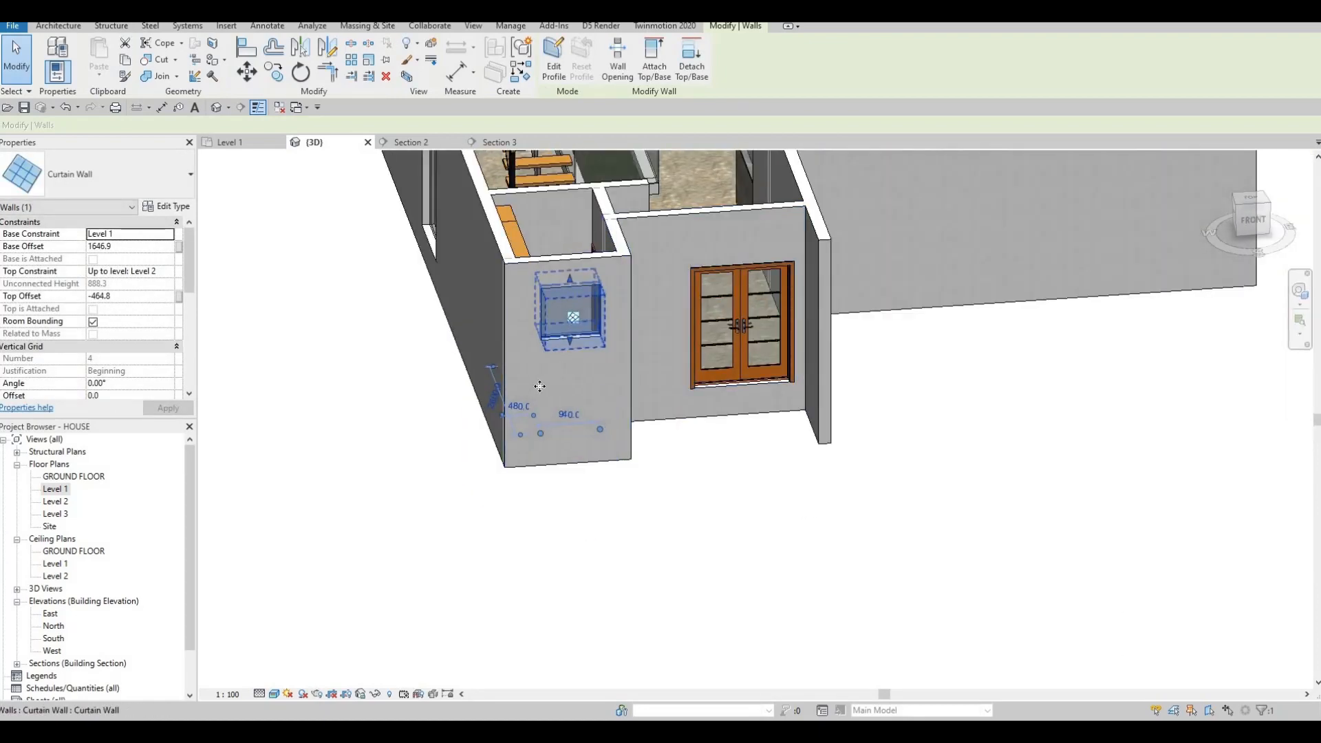
pyautogui.scroll(4, 546, 387)
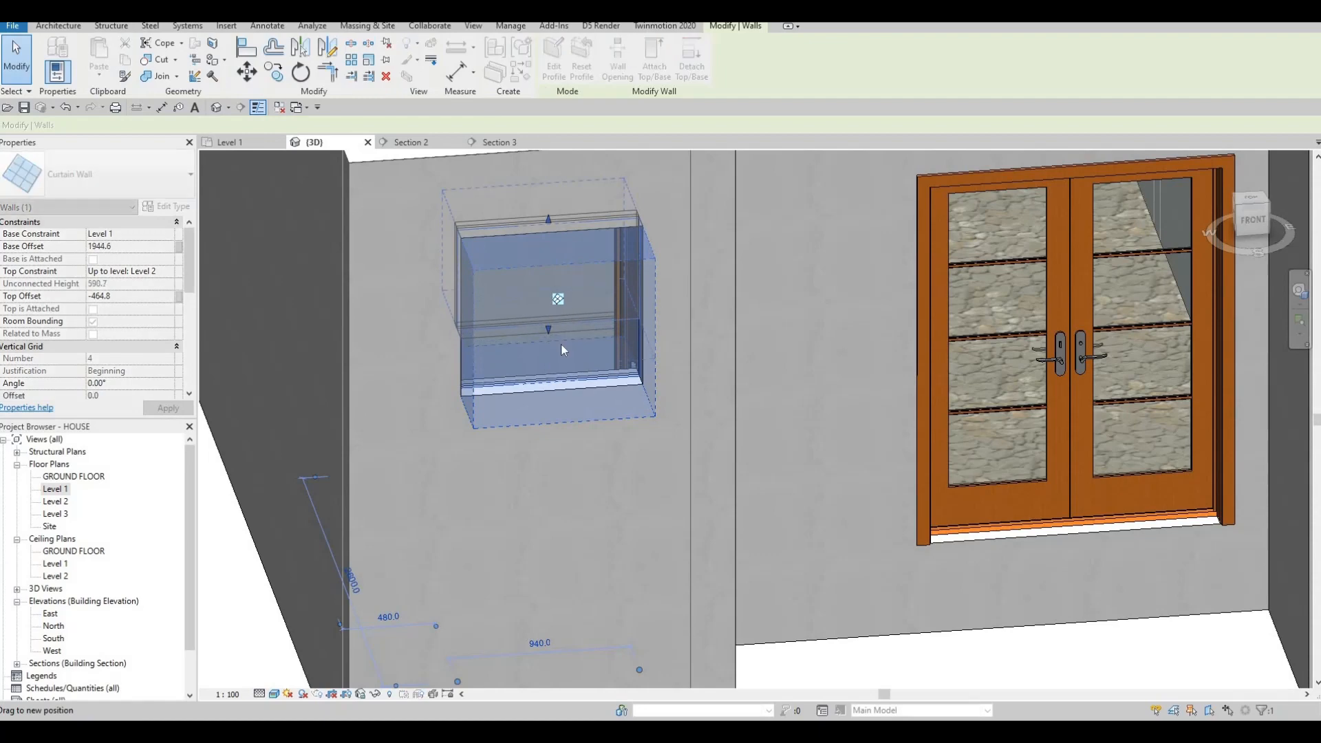
pyautogui.press('Escape')
pyautogui.press('Escape')
# Align the bottom of the curtain wall behind the shower with the bottom of the front bathroom curtain wall, and end the Align command.
pyautogui.press('a')
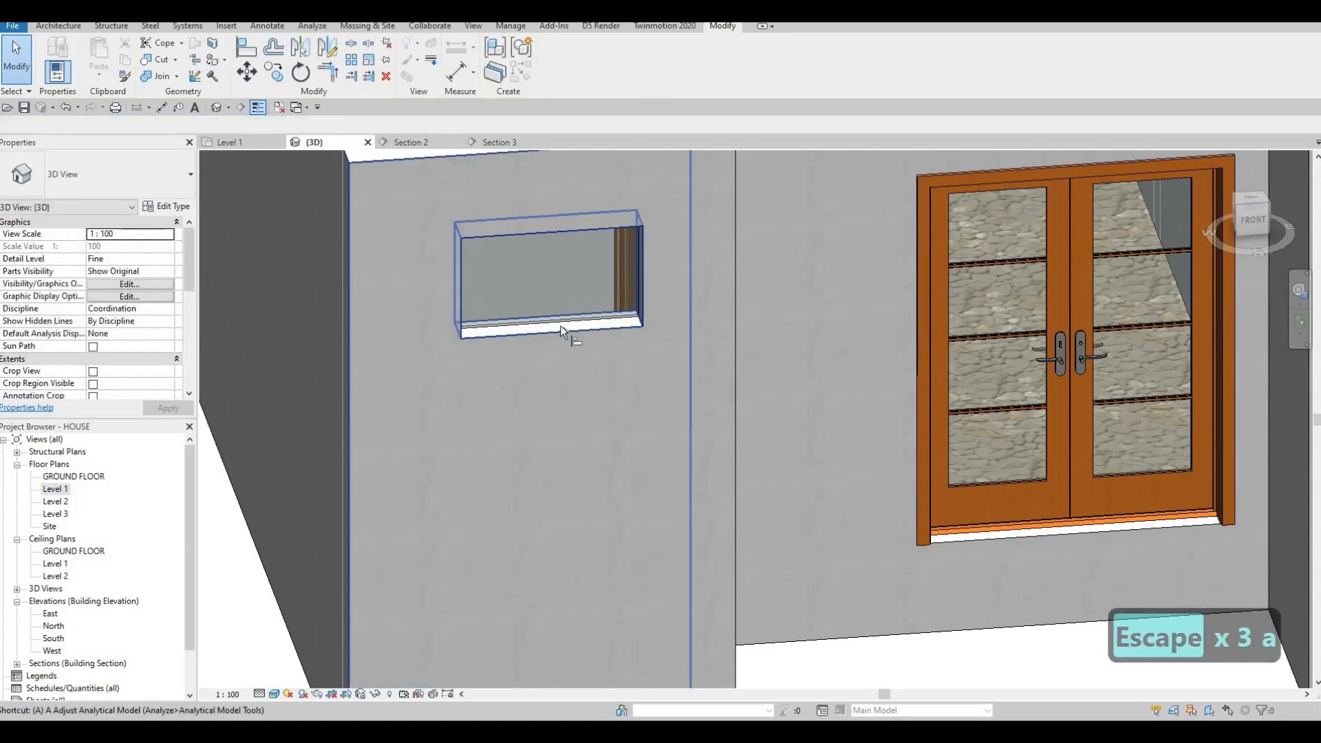
pyautogui.press('l')
pyautogui.click(550, 341)
pyautogui.scroll(-4, 621, 380)
pyautogui.keyDown('shift'); pyautogui.moveTo(591, 344); pyautogui.dragTo(855, 525, button='middle'); pyautogui.keyUp('shift')
pyautogui.scroll(-2, 828, 365)
pyautogui.keyDown('shift'); pyautogui.moveTo(853, 336); pyautogui.dragTo(901, 441, button='middle'); pyautogui.keyUp('shift')
pyautogui.keyDown('shift'); pyautogui.moveTo(952, 404); pyautogui.dragTo(794, 323, button='middle'); pyautogui.keyUp('shift')
pyautogui.moveTo(957, 633); pyautogui.dragTo(736, 316, button='middle')
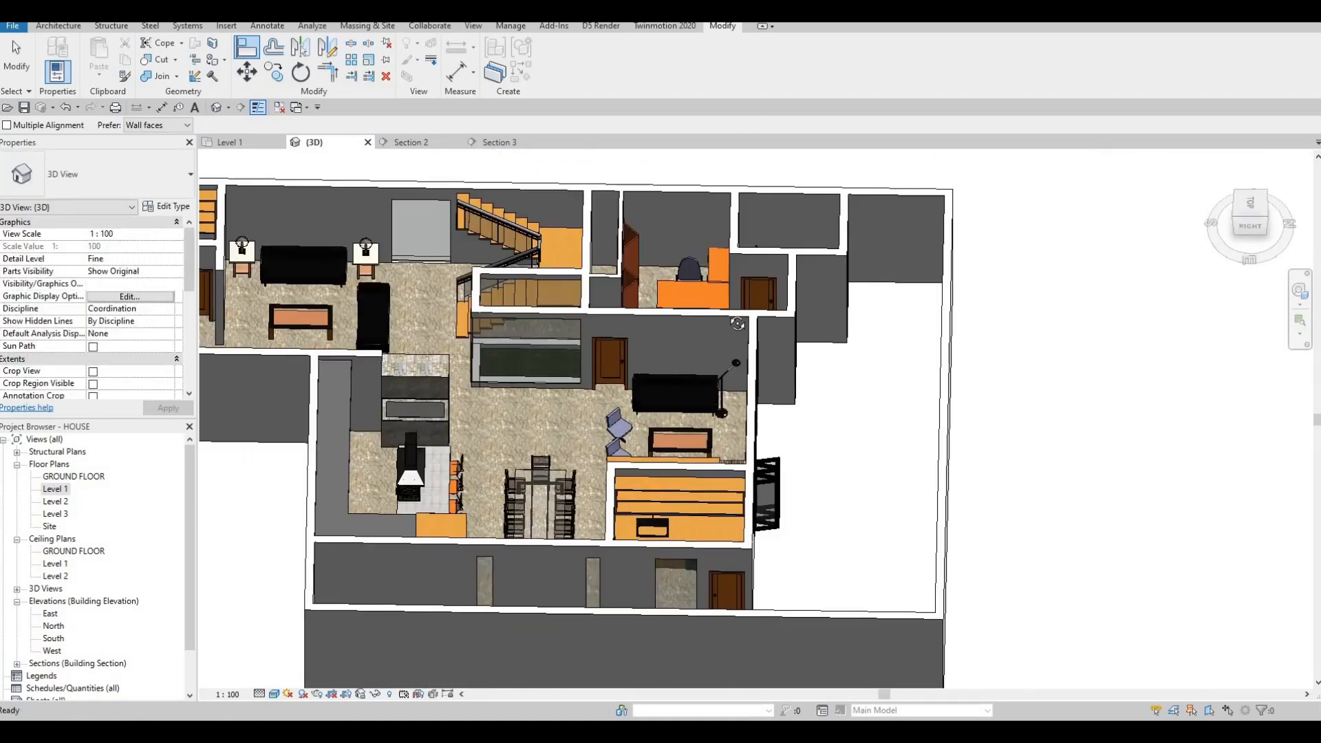
pyautogui.keyDown('shift'); pyautogui.moveTo(785, 464); pyautogui.dragTo(702, 478, button='middle'); pyautogui.keyUp('shift')
pyautogui.scroll(2, 783, 538)
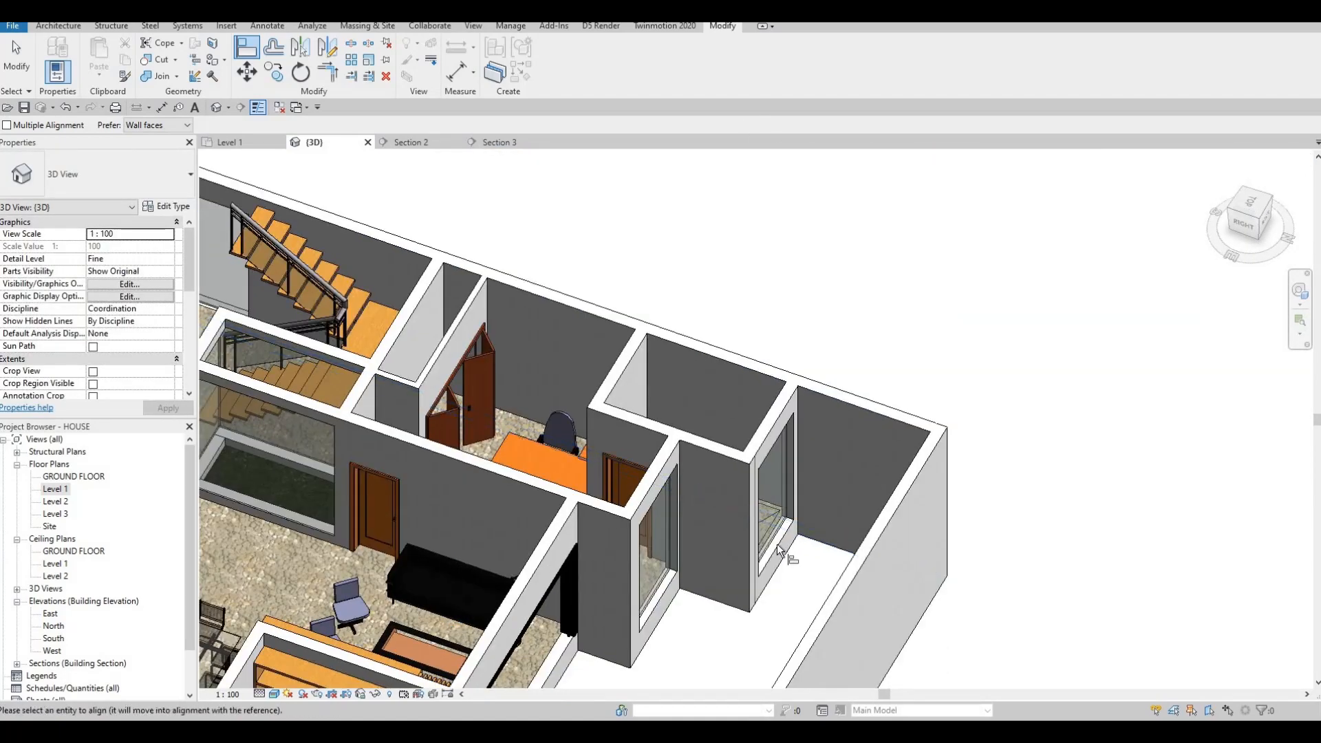
pyautogui.scroll(-4, 531, 489)
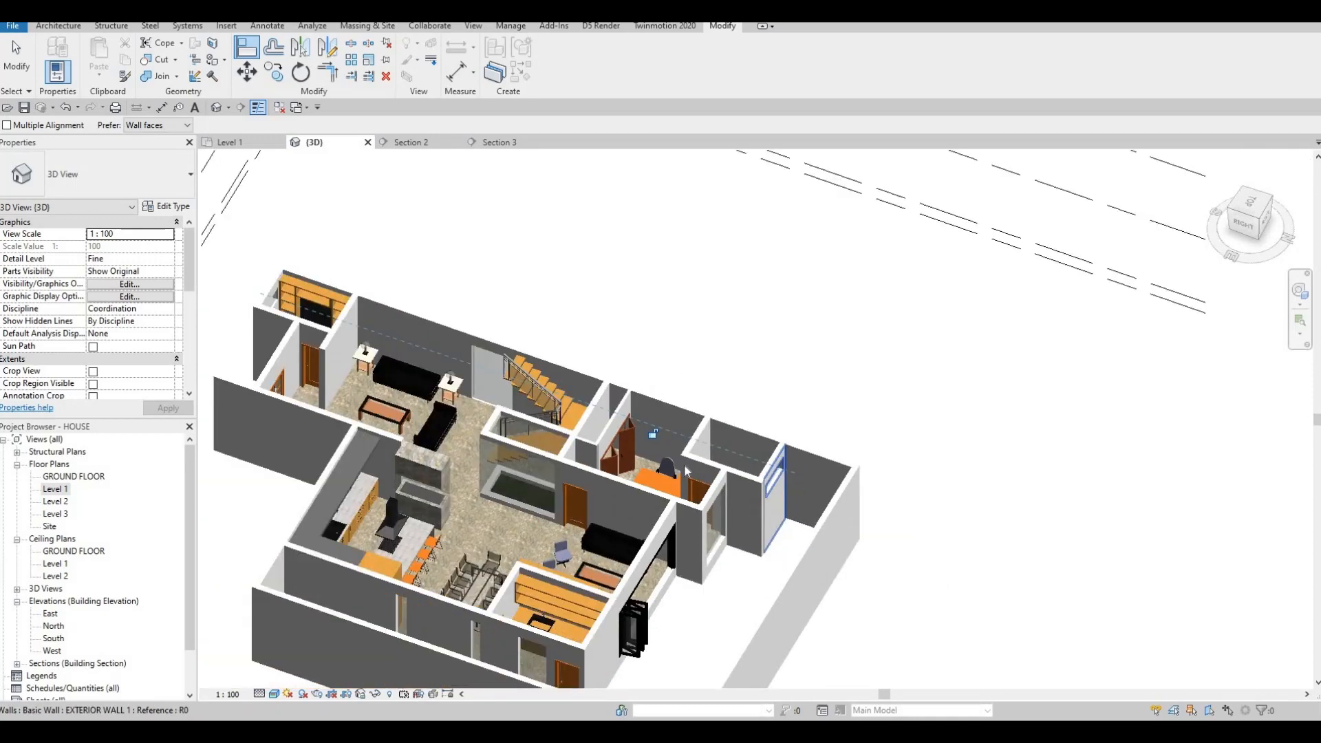
pyautogui.keyDown('shift'); pyautogui.moveTo(684, 463); pyautogui.dragTo(482, 439, button='middle'); pyautogui.keyUp('shift')
pyautogui.scroll(5, 484, 420)
pyautogui.press('Escape')
pyautogui.press('Escape')
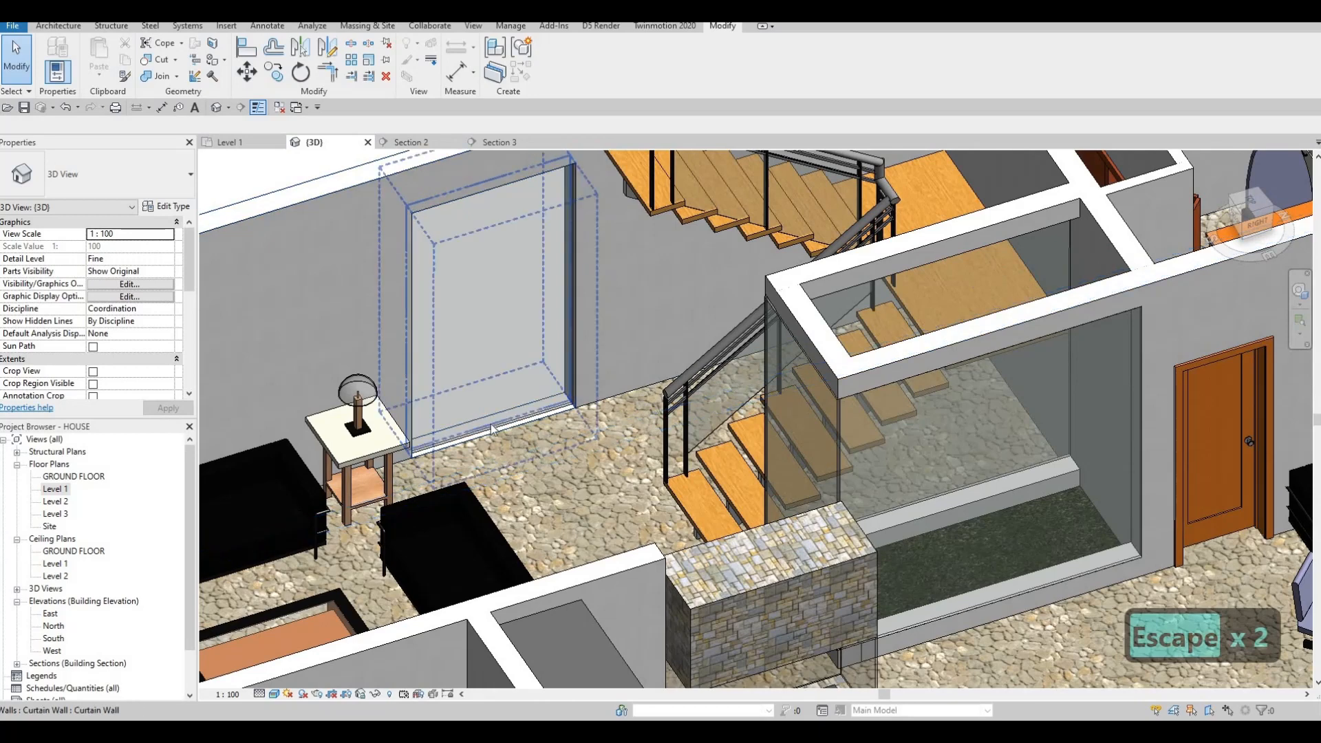
# Raise the bottom edge of the living room curtain wall slightly above the floor to form a low sill.
pyautogui.click(489, 426)
pyautogui.moveTo(502, 380); pyautogui.dragTo(497, 417)
pyautogui.press('Escape')
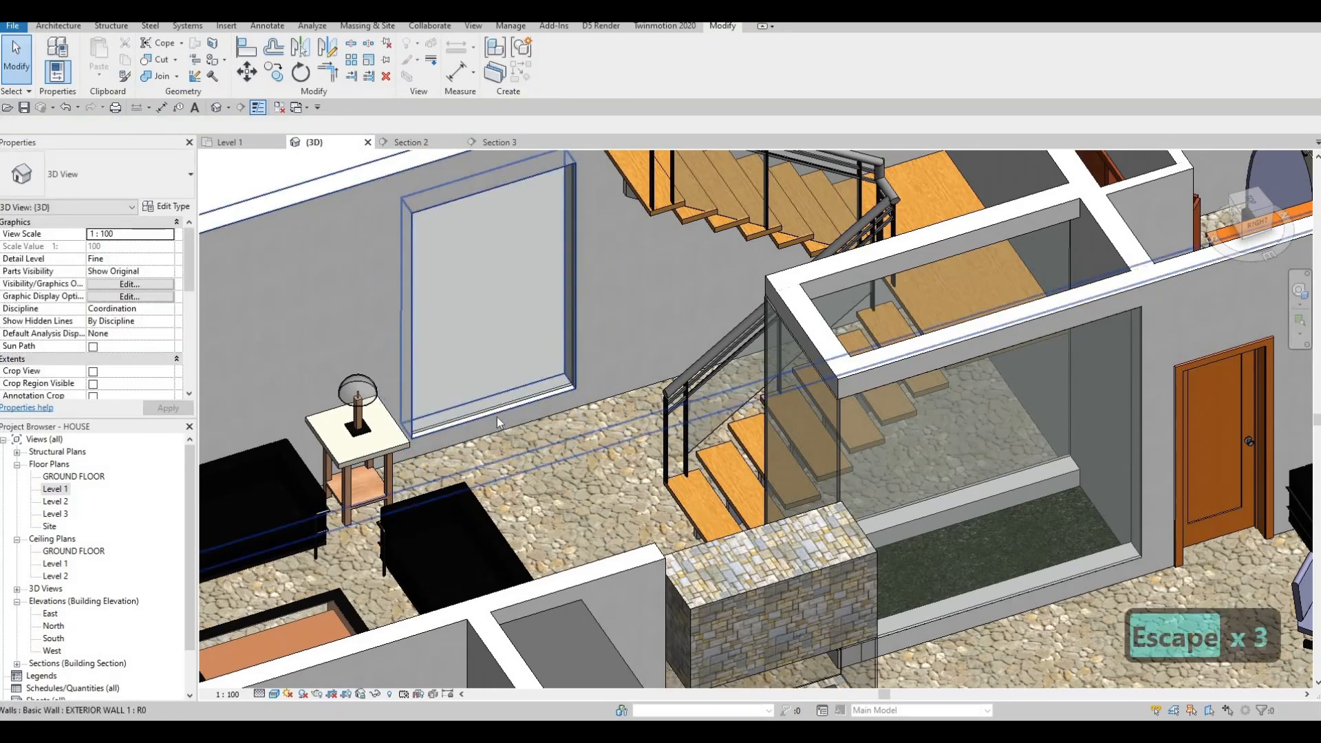
# Align the bottoms of the two narrow curtain walls beside the kitchen and dining area with the living room curtain wall's bottom, and end the Align command.
pyautogui.press('l')
pyautogui.scroll(-5, 615, 429)
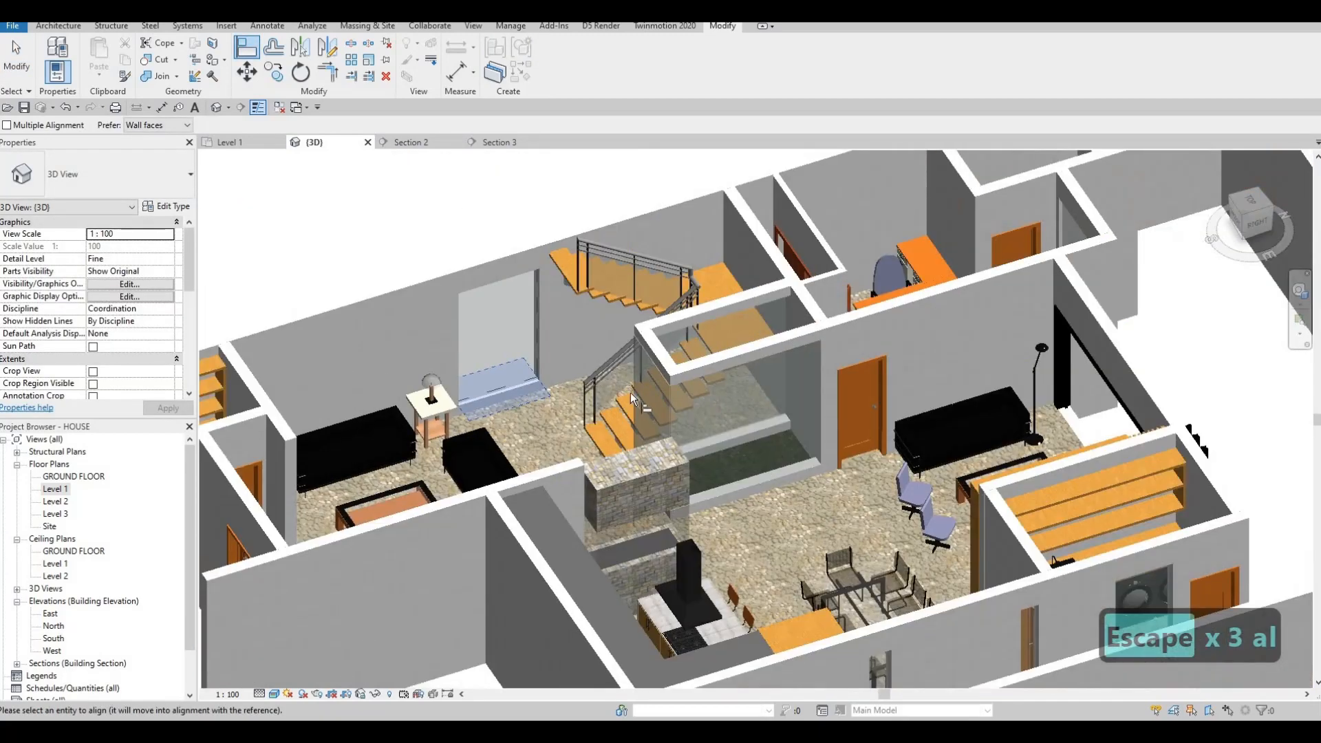
pyautogui.scroll(6, 787, 530)
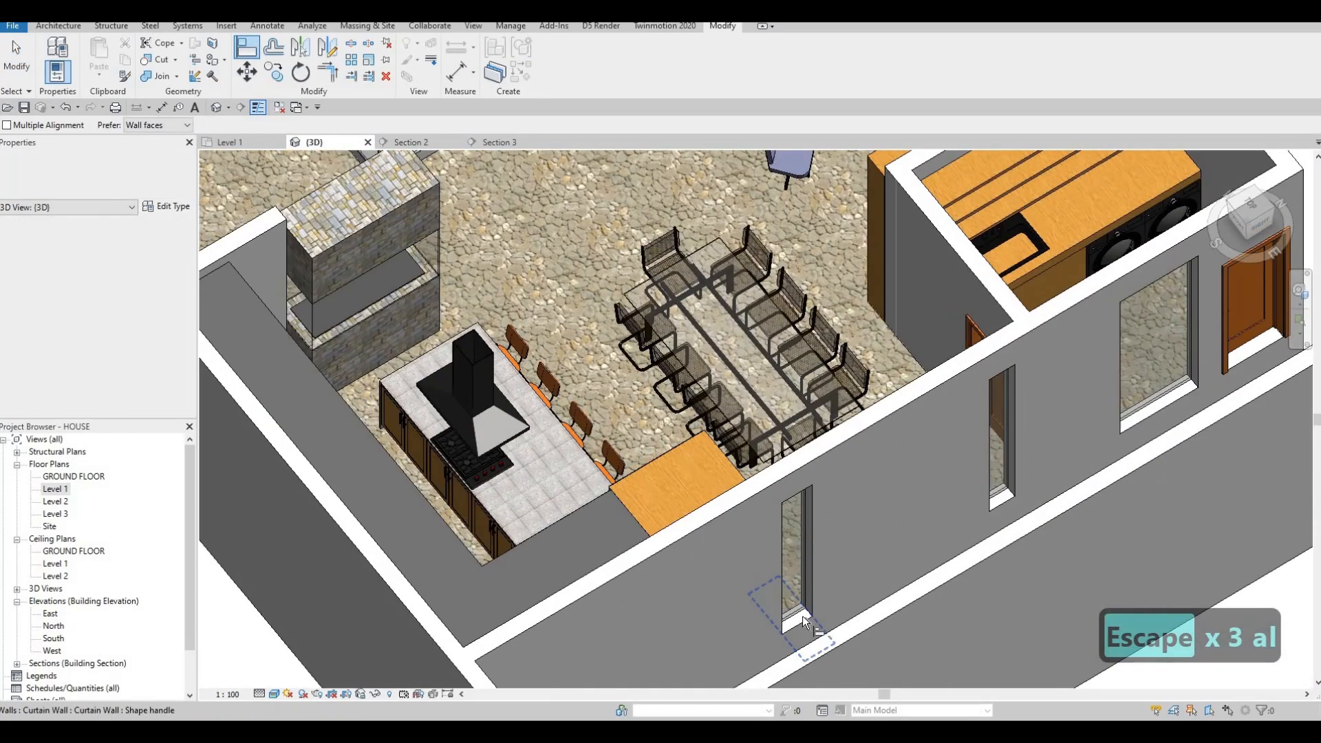
pyautogui.click(801, 618)
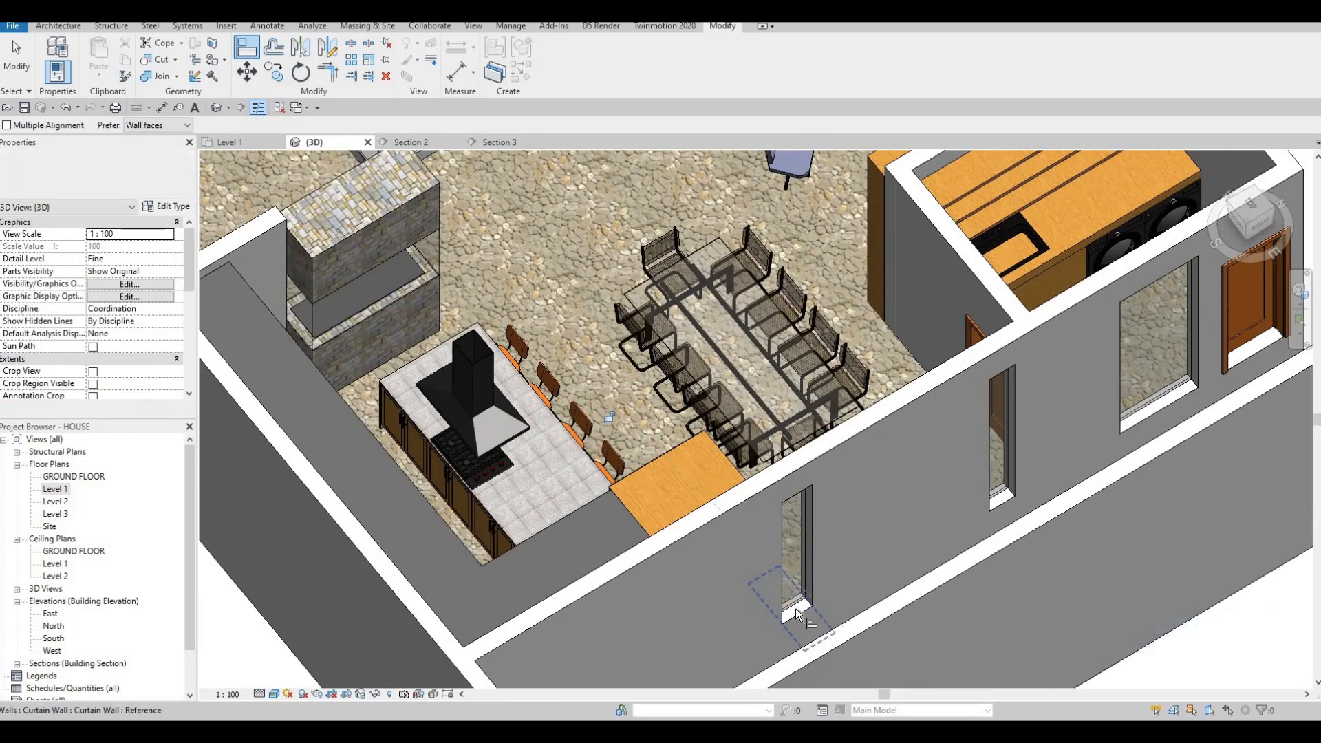
pyautogui.click(1026, 468)
pyautogui.moveTo(969, 502); pyautogui.dragTo(940, 514, button='middle')
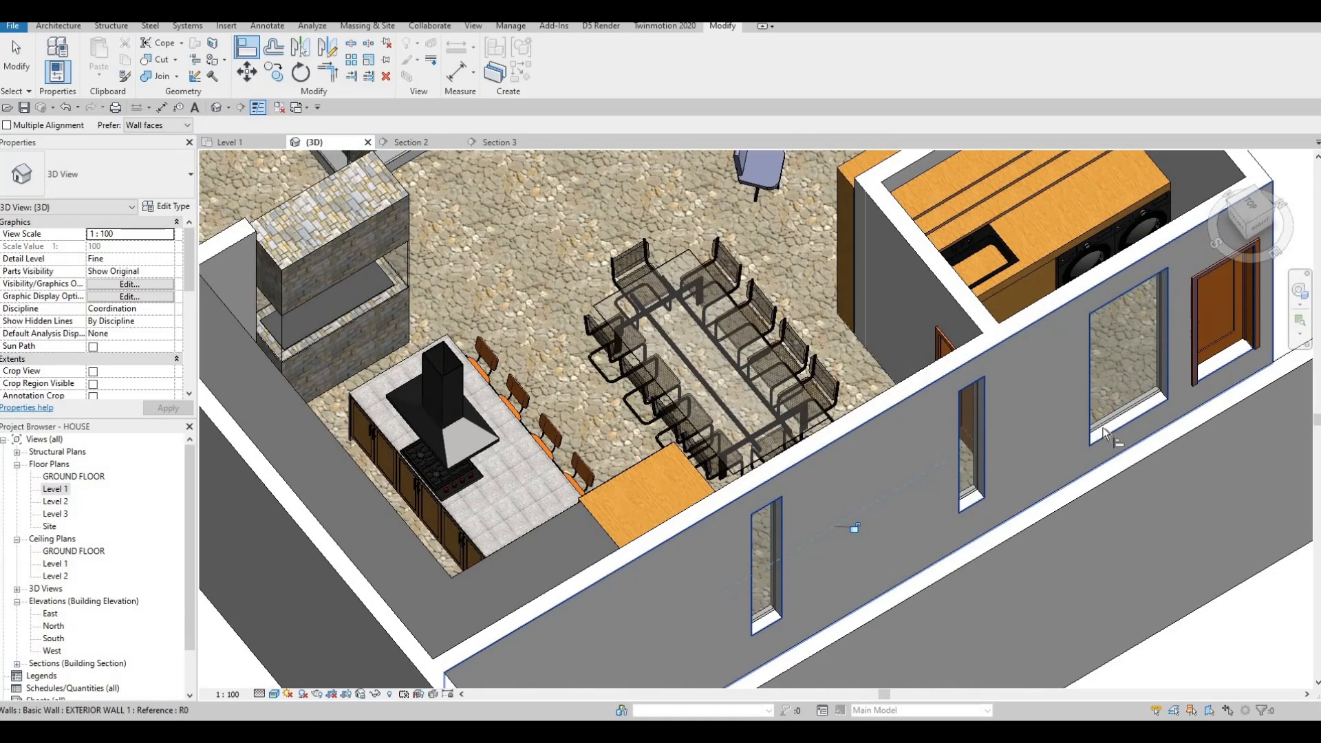
pyautogui.press('Escape')
pyautogui.press('Escape')
pyautogui.press('Escape')
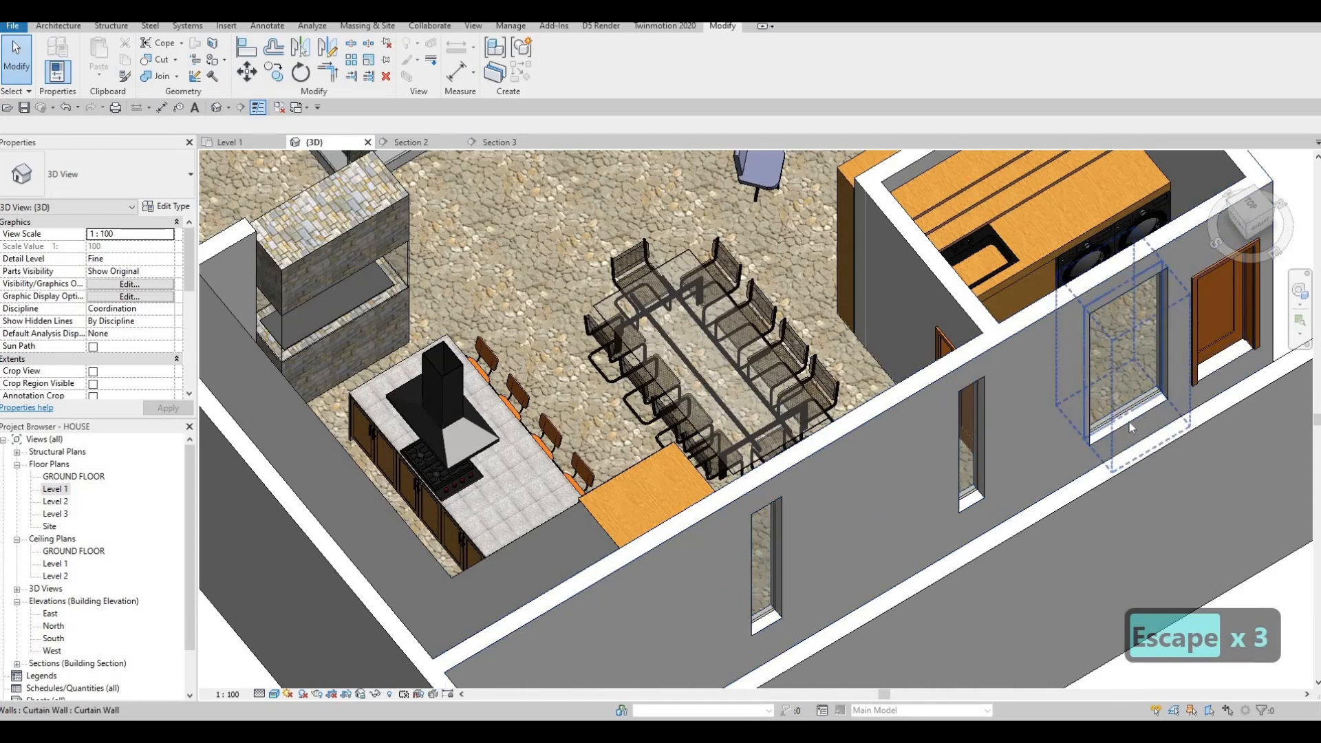
# Raise the bottom of the utility room curtain wall to a base offset of 1036.6 mm.
pyautogui.click(1130, 426)
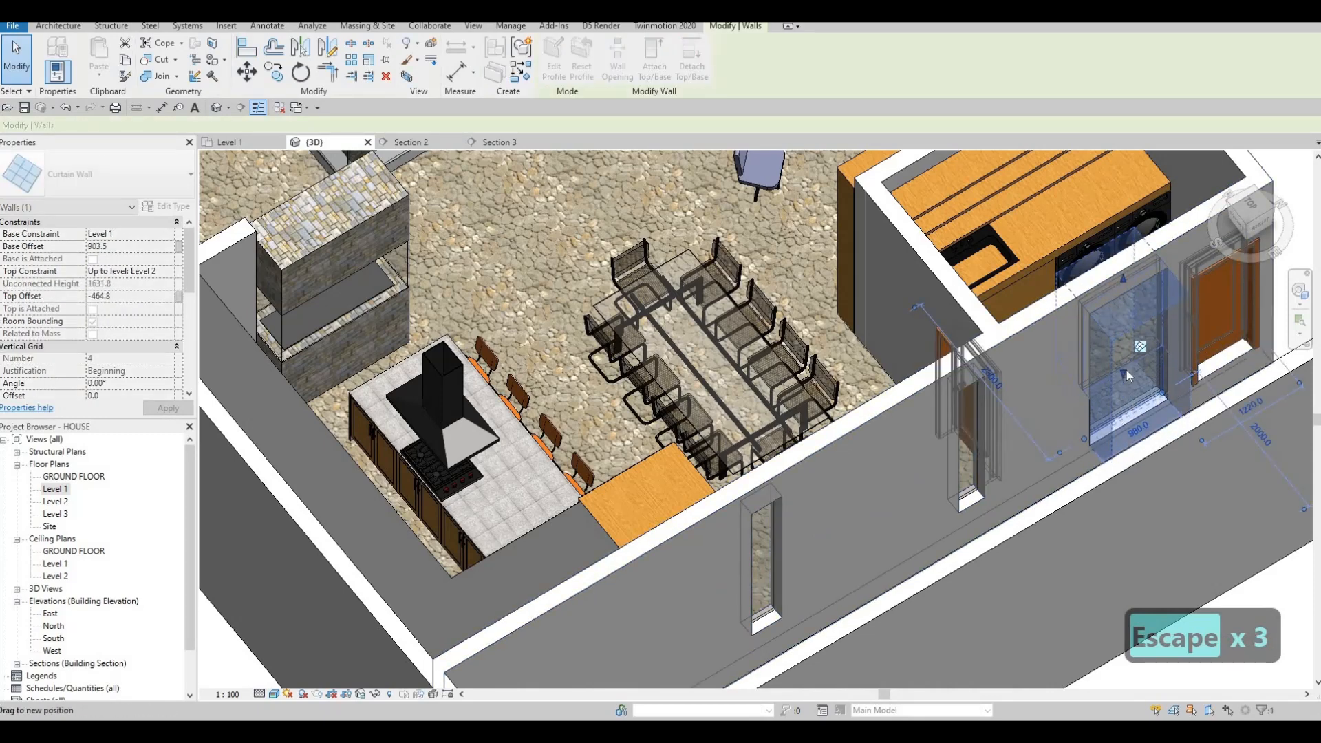
pyautogui.moveTo(1128, 376); pyautogui.dragTo(1128, 371)
pyautogui.scroll(-2, 1131, 354)
pyautogui.keyDown('shift'); pyautogui.moveTo(1133, 353); pyautogui.dragTo(878, 392, button='middle'); pyautogui.keyUp('shift')
pyautogui.moveTo(1286, 440); pyautogui.dragTo(990, 540, button='middle')
pyautogui.scroll(-1, 884, 389)
pyautogui.moveTo(884, 389); pyautogui.dragTo(997, 486, button='middle')
pyautogui.keyDown('shift'); pyautogui.moveTo(825, 358); pyautogui.dragTo(690, 337, button='middle'); pyautogui.keyUp('shift')
pyautogui.press('a')
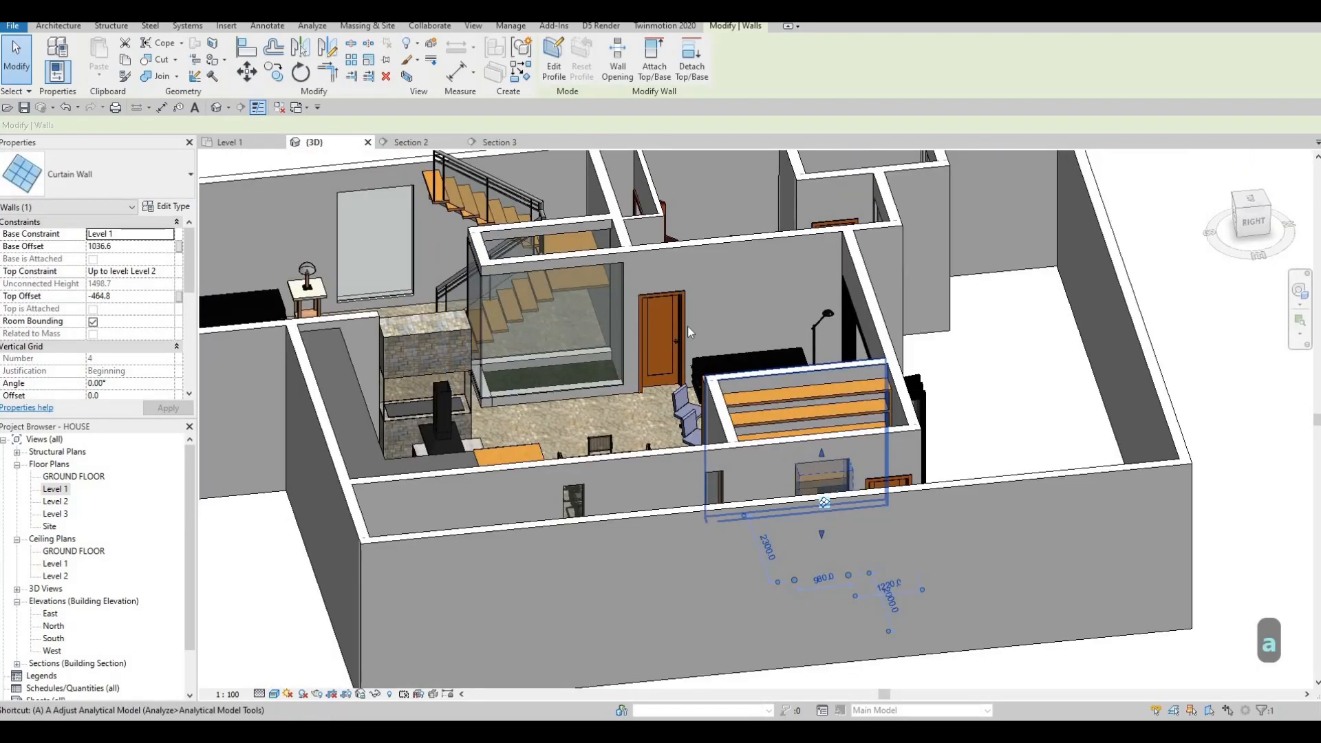
pyautogui.press('a')
pyautogui.press('Escape')
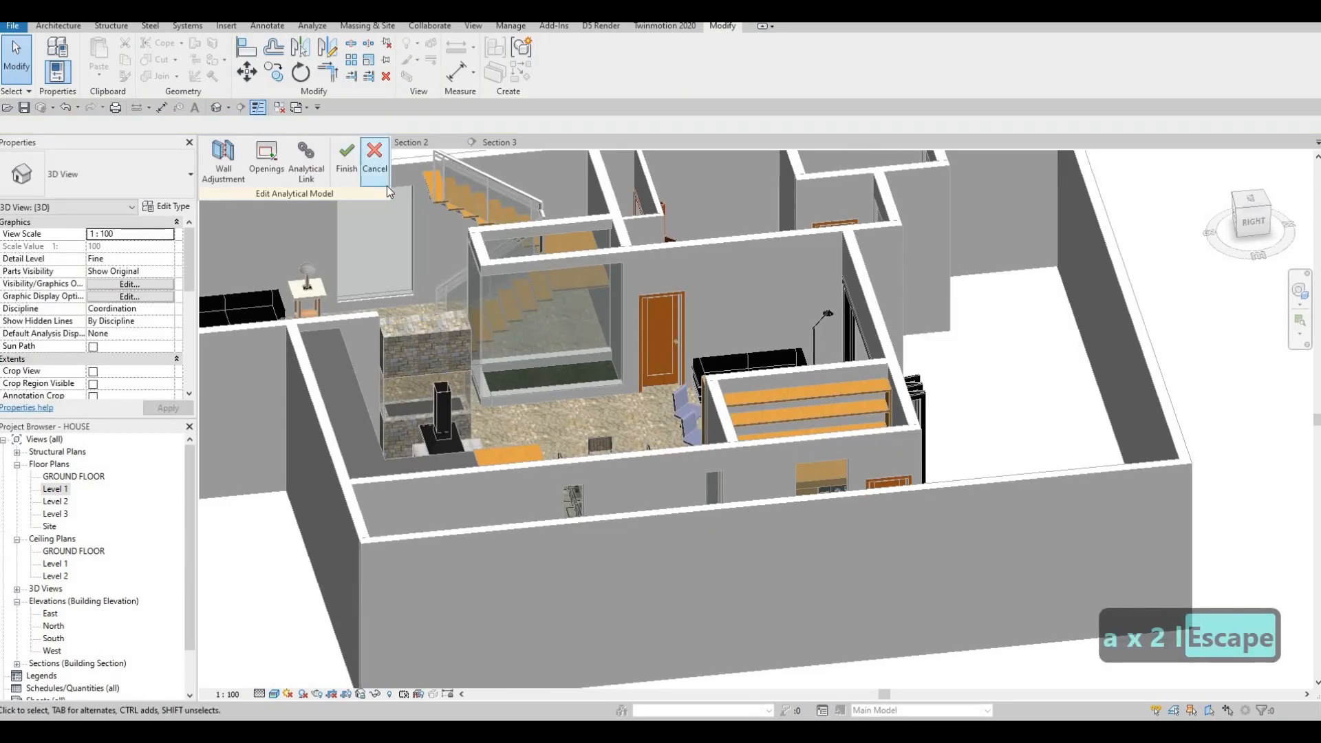
pyautogui.press('Escape')
pyautogui.press('Escape')
pyautogui.press('a')
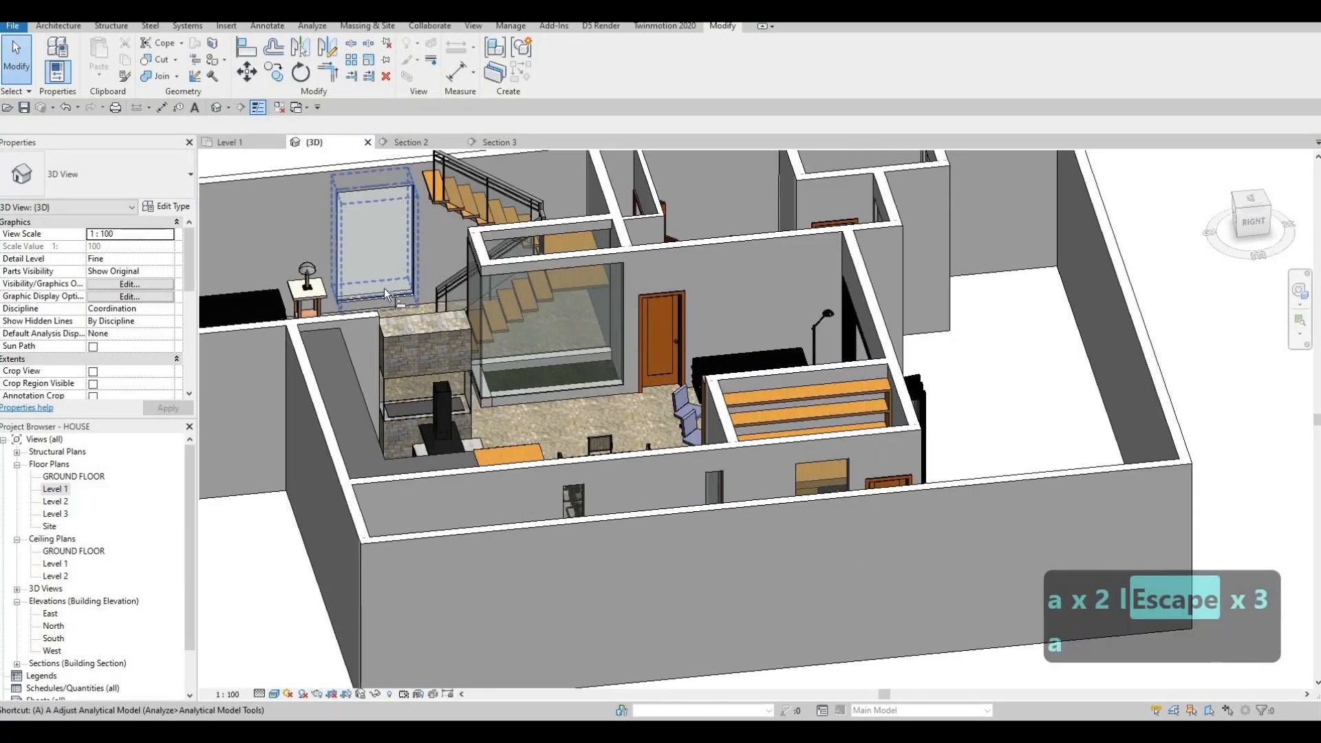
pyautogui.press('l')
pyautogui.keyDown('shift'); pyautogui.moveTo(624, 330); pyautogui.dragTo(619, 297, button='middle'); pyautogui.keyUp('shift')
pyautogui.press('Escape')
# Examine the curtain walls in the study, bathroom, utility room and rear walls from several 3D angles.
pyautogui.scroll(3, 623, 299)
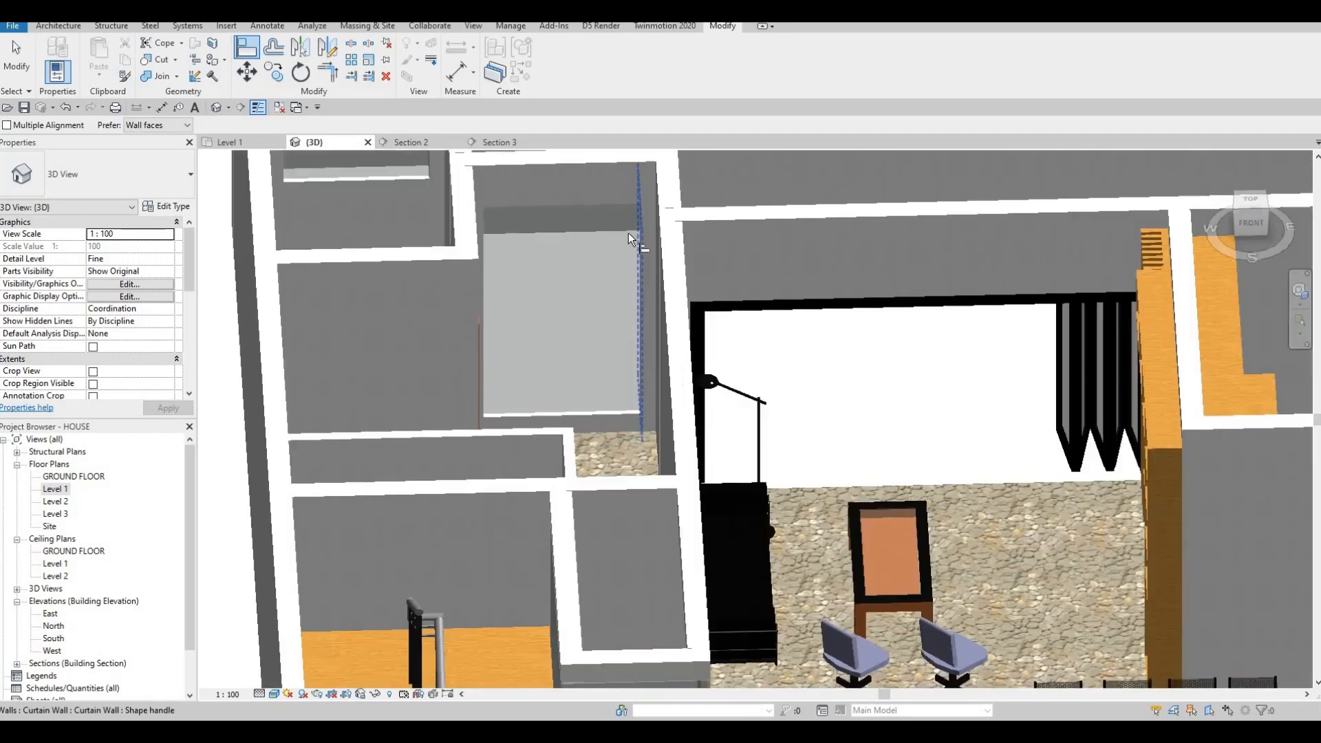
pyautogui.keyDown('shift'); pyautogui.moveTo(631, 235); pyautogui.dragTo(670, 357, button='middle'); pyautogui.keyUp('shift')
pyautogui.scroll(-5, 557, 506)
pyautogui.scroll(4, 670, 357)
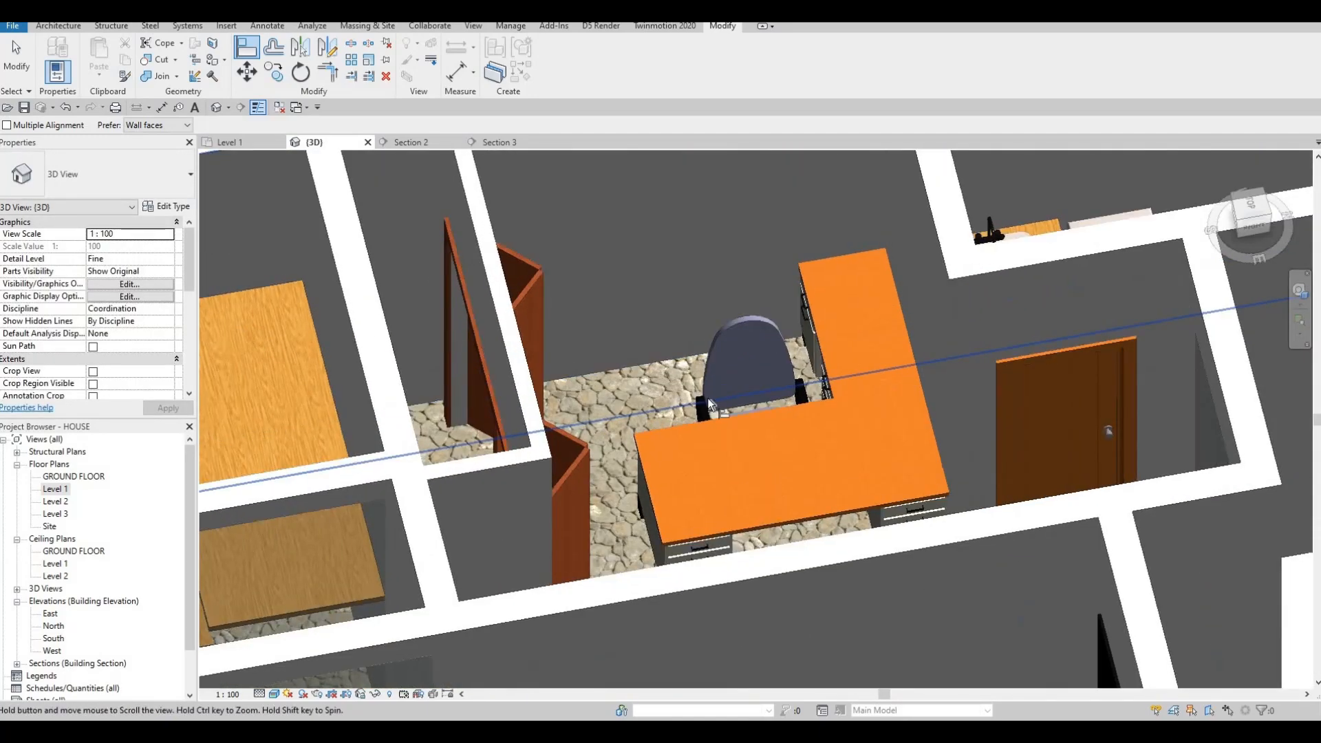
pyautogui.scroll(-3, 707, 398)
pyautogui.keyDown('shift'); pyautogui.moveTo(818, 476); pyautogui.dragTo(694, 287, button='middle'); pyautogui.keyUp('shift')
pyautogui.scroll(6, 703, 296)
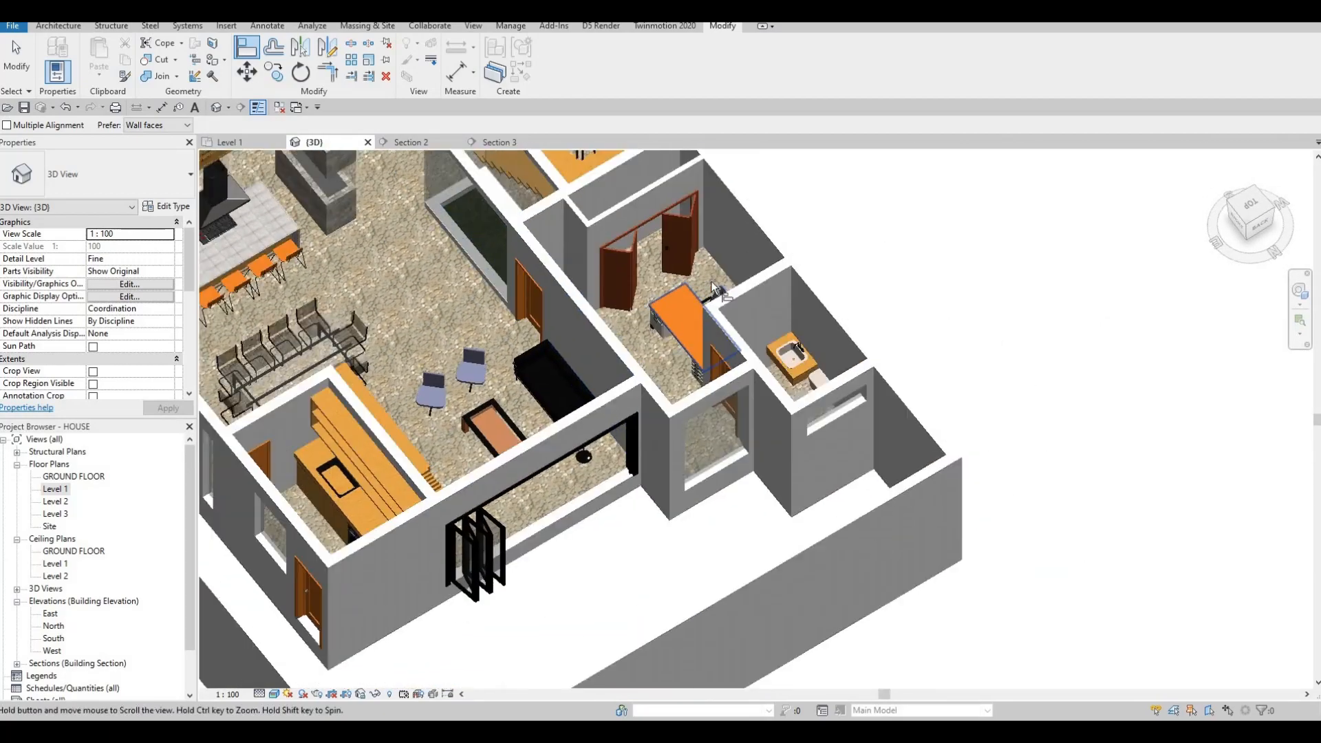
pyautogui.press('Escape')
pyautogui.scroll(3, 630, 398)
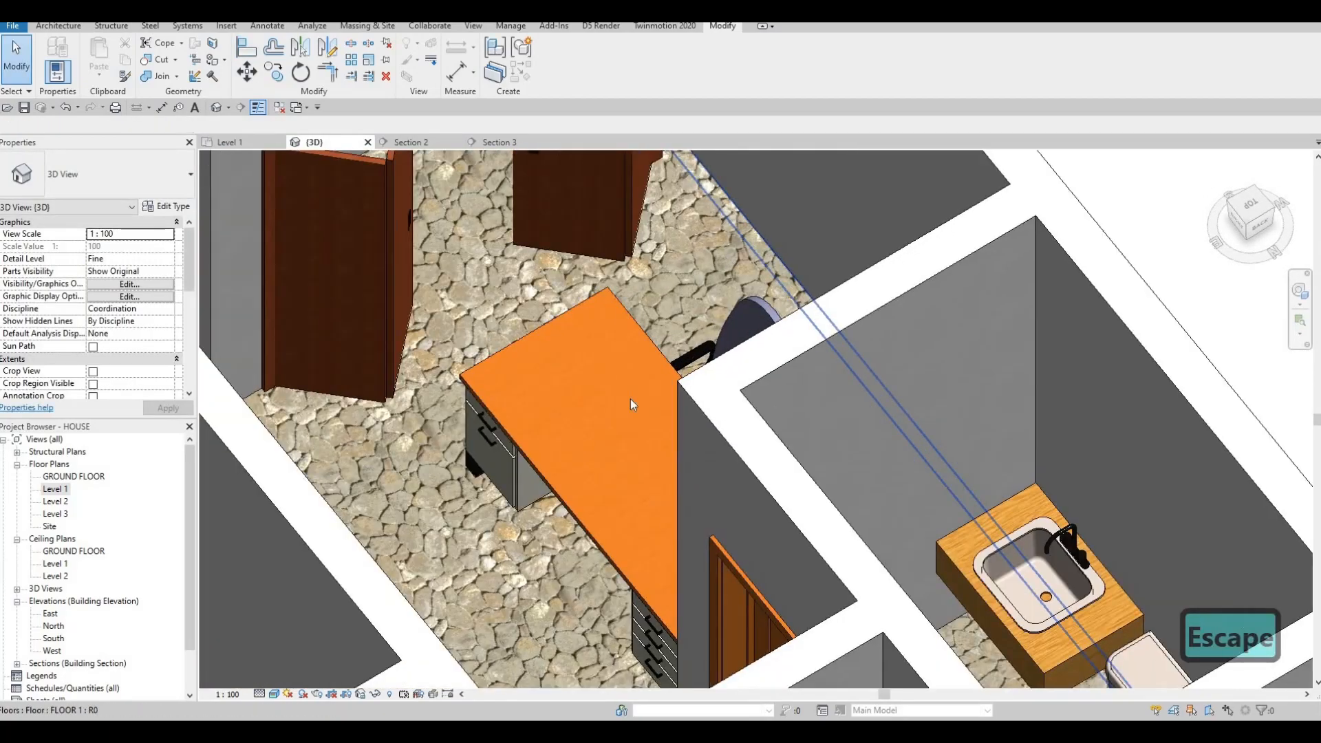
pyautogui.scroll(-4, 706, 343)
pyautogui.scroll(2, 706, 343)
pyautogui.moveTo(706, 342); pyautogui.dragTo(516, 313, button='middle')
pyautogui.scroll(-4, 629, 393)
pyautogui.scroll(-4, 542, 231)
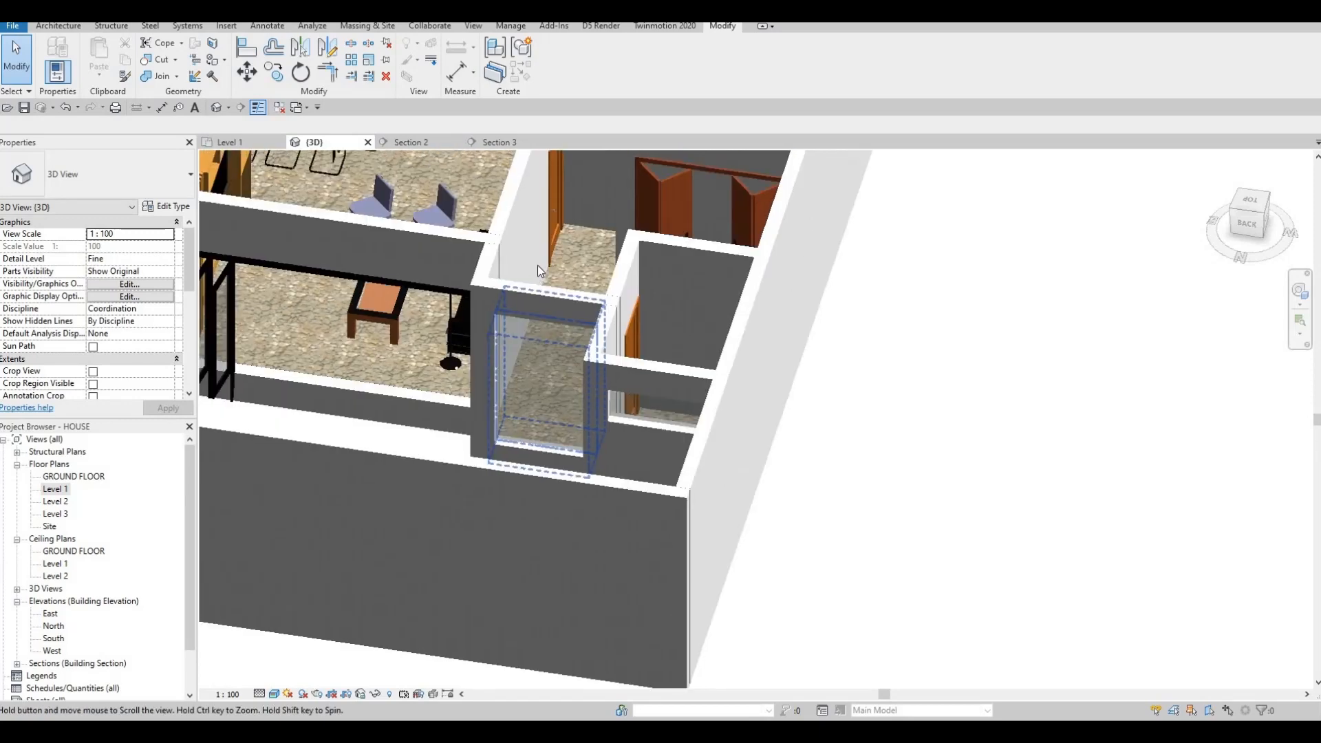
pyautogui.keyDown('shift'); pyautogui.moveTo(550, 273); pyautogui.dragTo(522, 230, button='middle'); pyautogui.keyUp('shift')
pyautogui.scroll(8, 522, 230)
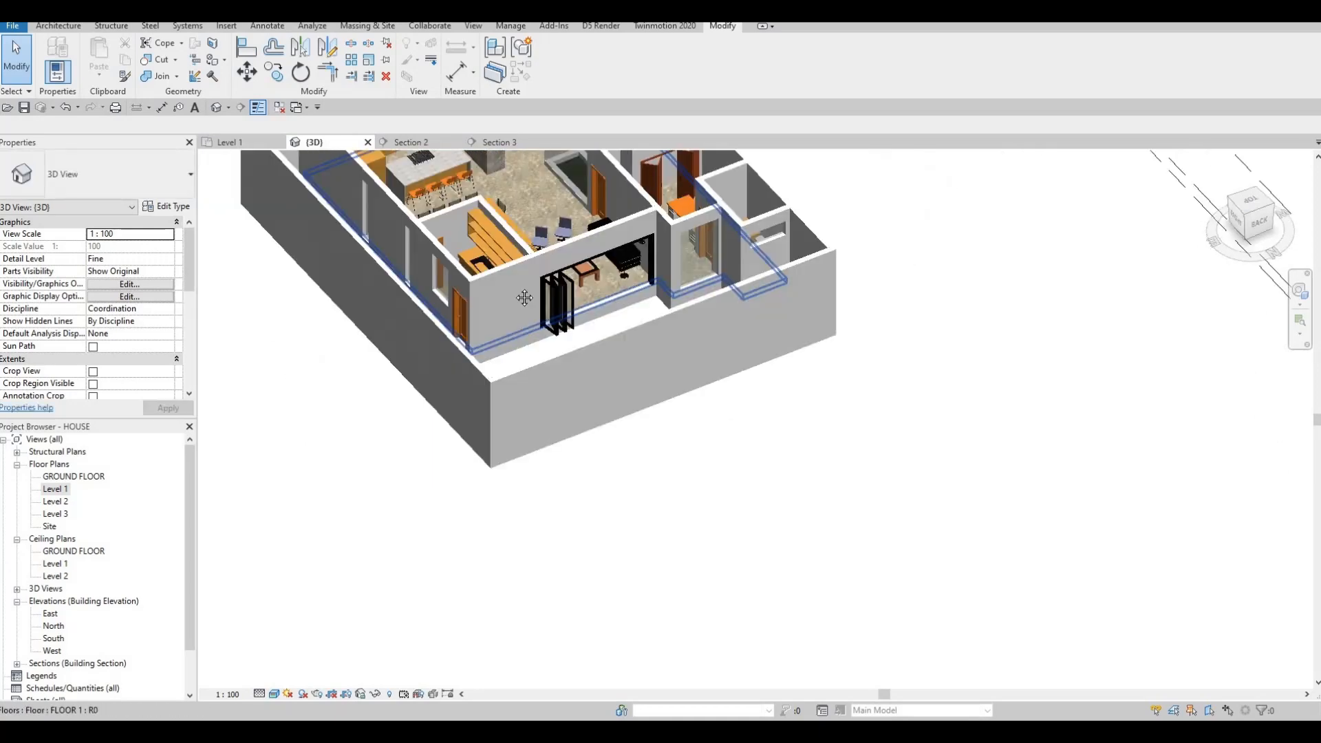
pyautogui.press('Escape')
pyautogui.keyDown('shift'); pyautogui.moveTo(678, 374); pyautogui.dragTo(501, 448, button='middle'); pyautogui.keyUp('shift')
pyautogui.scroll(-3, 525, 456)
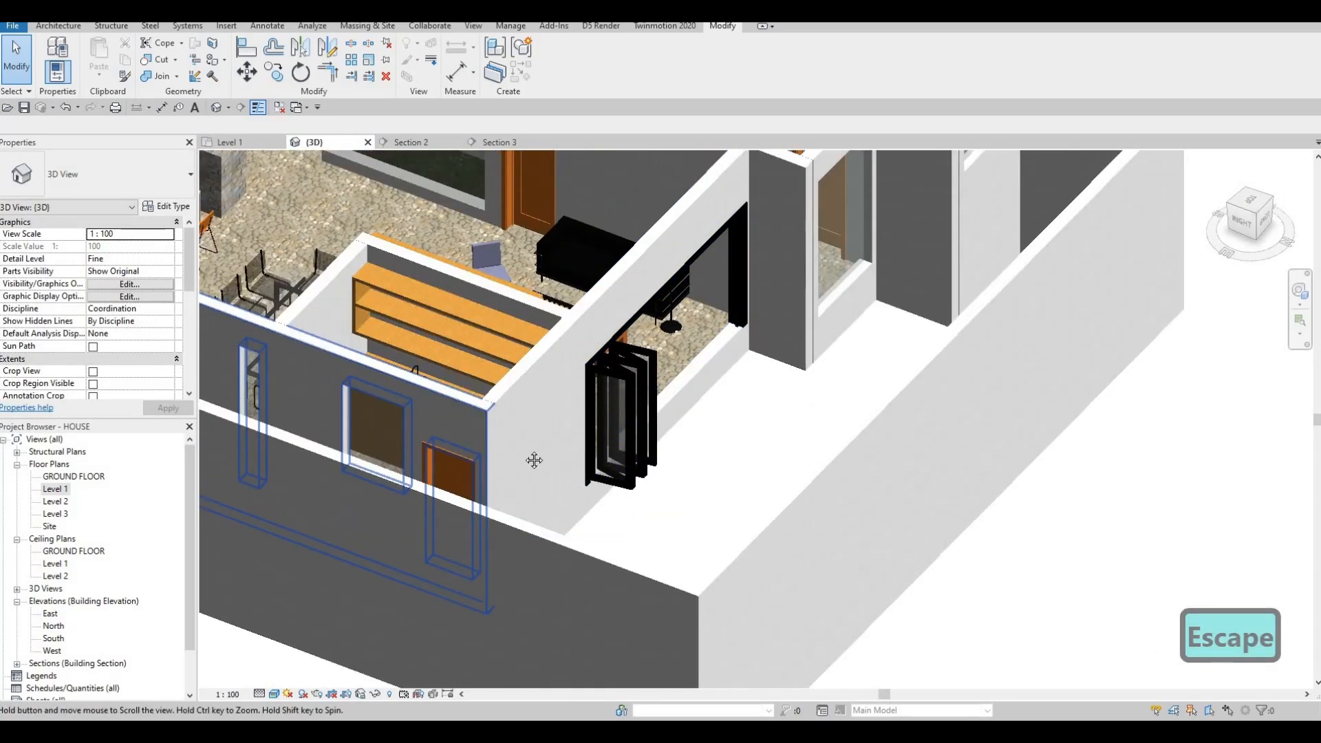
pyautogui.scroll(2, 525, 456)
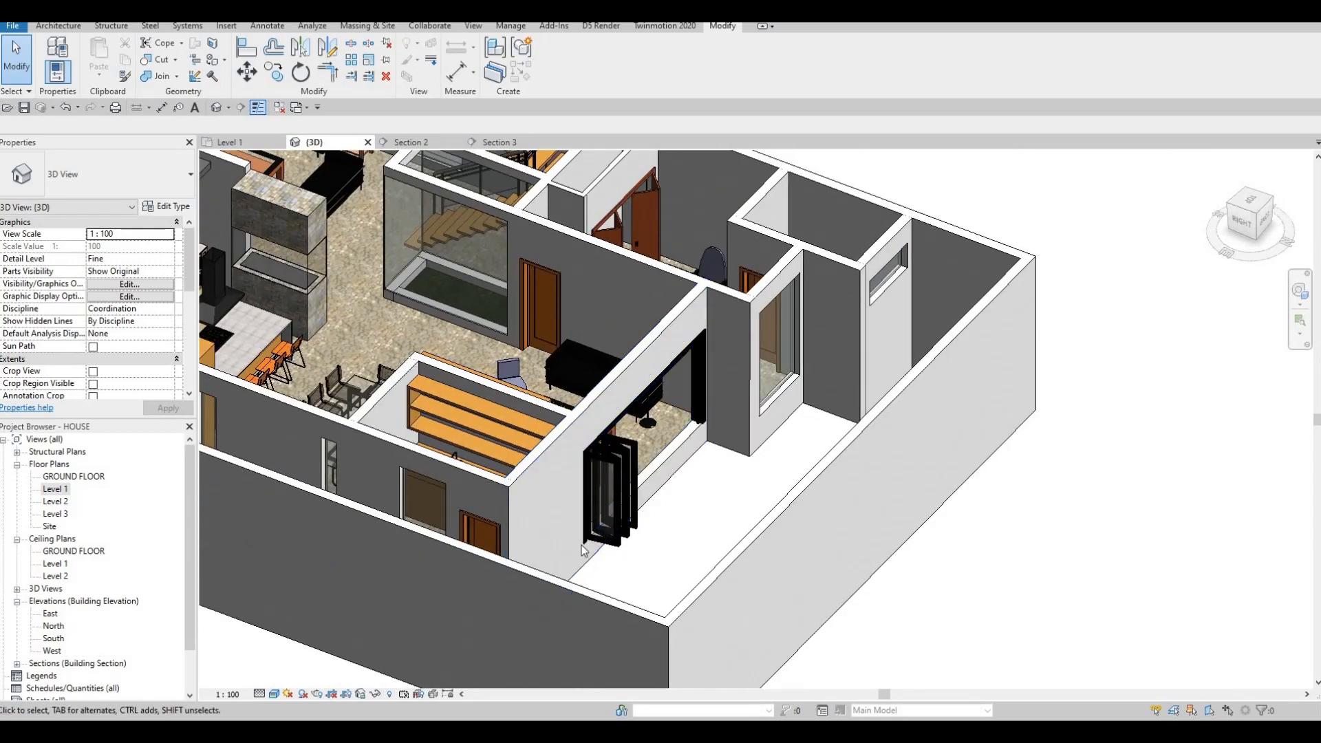